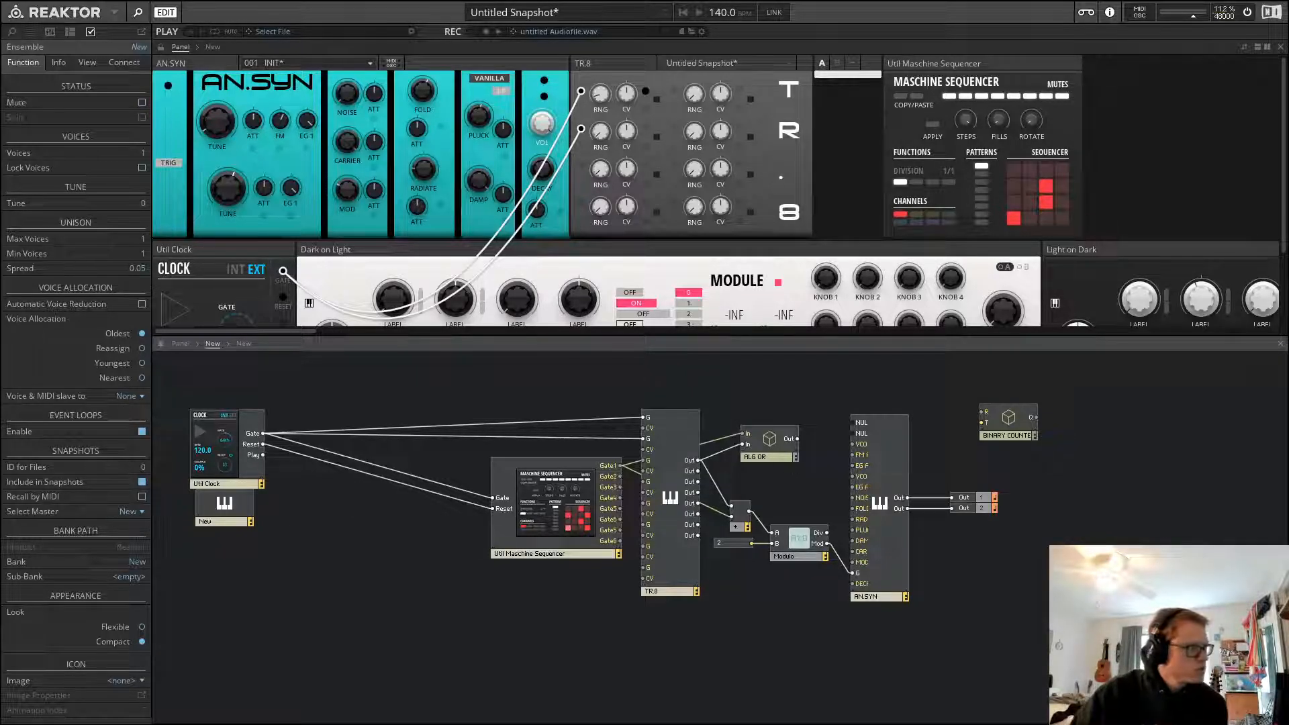
Inspect the properties of the trigger button on the AN.SYN panel
{"action": "left_click", "coordinate": [167, 163]}
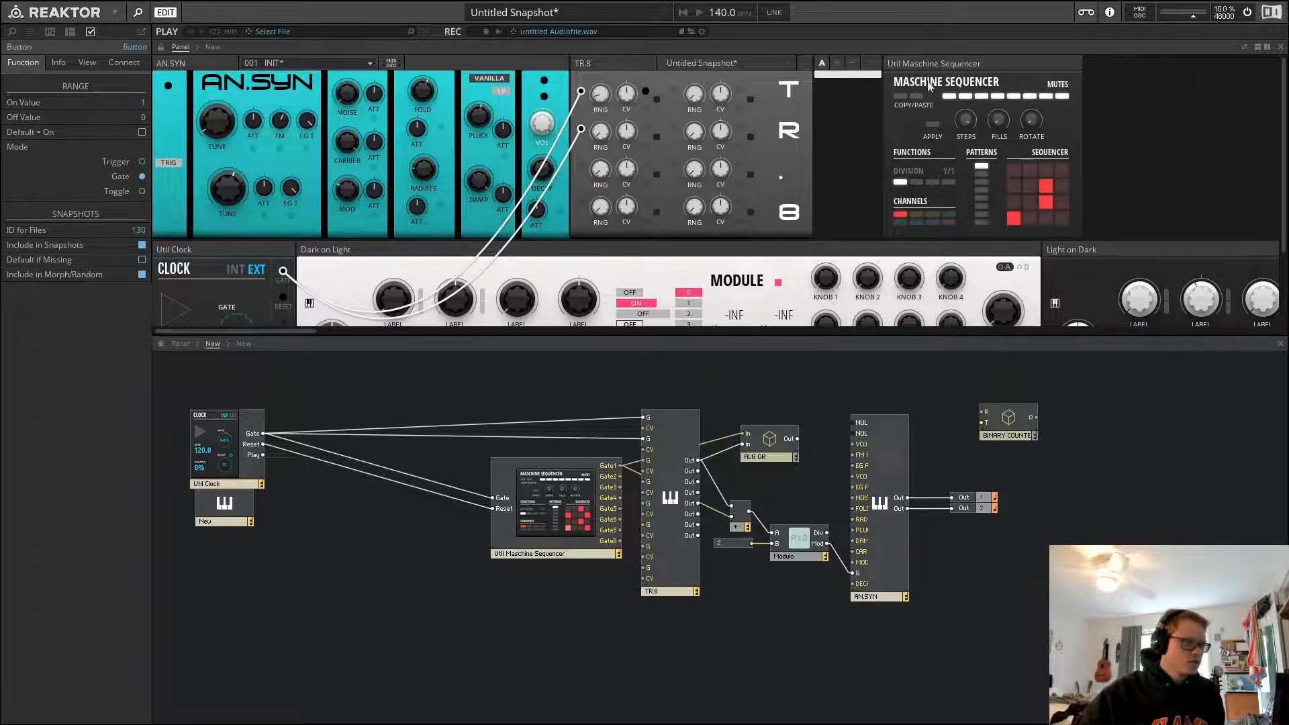
{"action": "left_click", "coordinate": [1186, 185]}
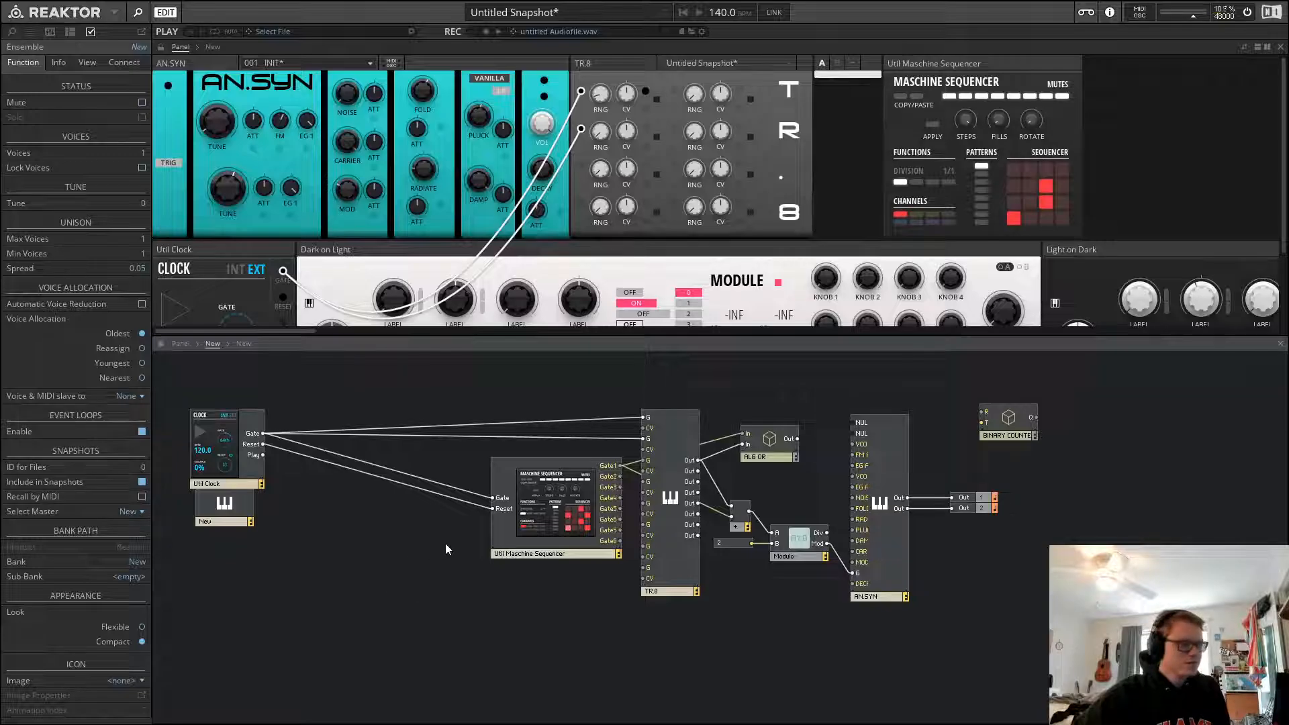
Move the Util Maschine Sequencer block to the left, next to the Util Clock block in the structure
{"action": "left_click_drag", "start_coordinate": [547, 530], "coordinate": [357, 498]}
{"action": "left_click_drag", "start_coordinate": [398, 469], "coordinate": [425, 460]}
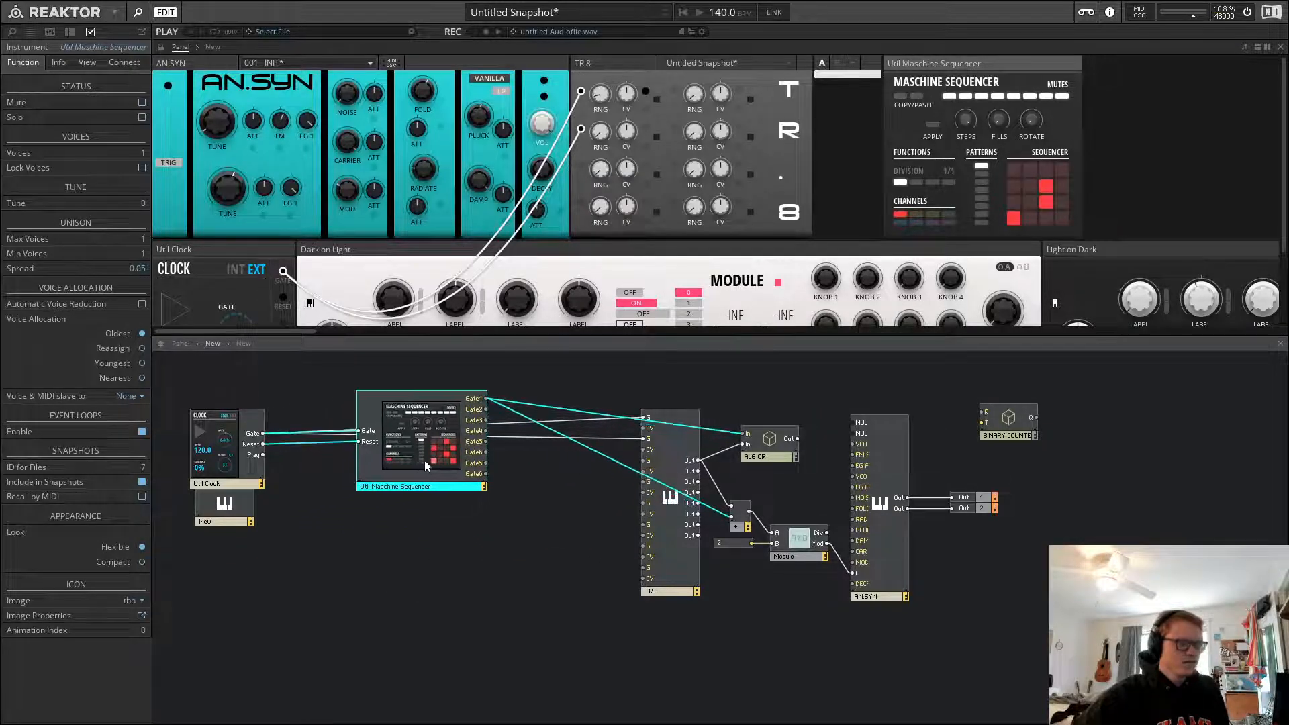
{"action": "left_click", "coordinate": [428, 569]}
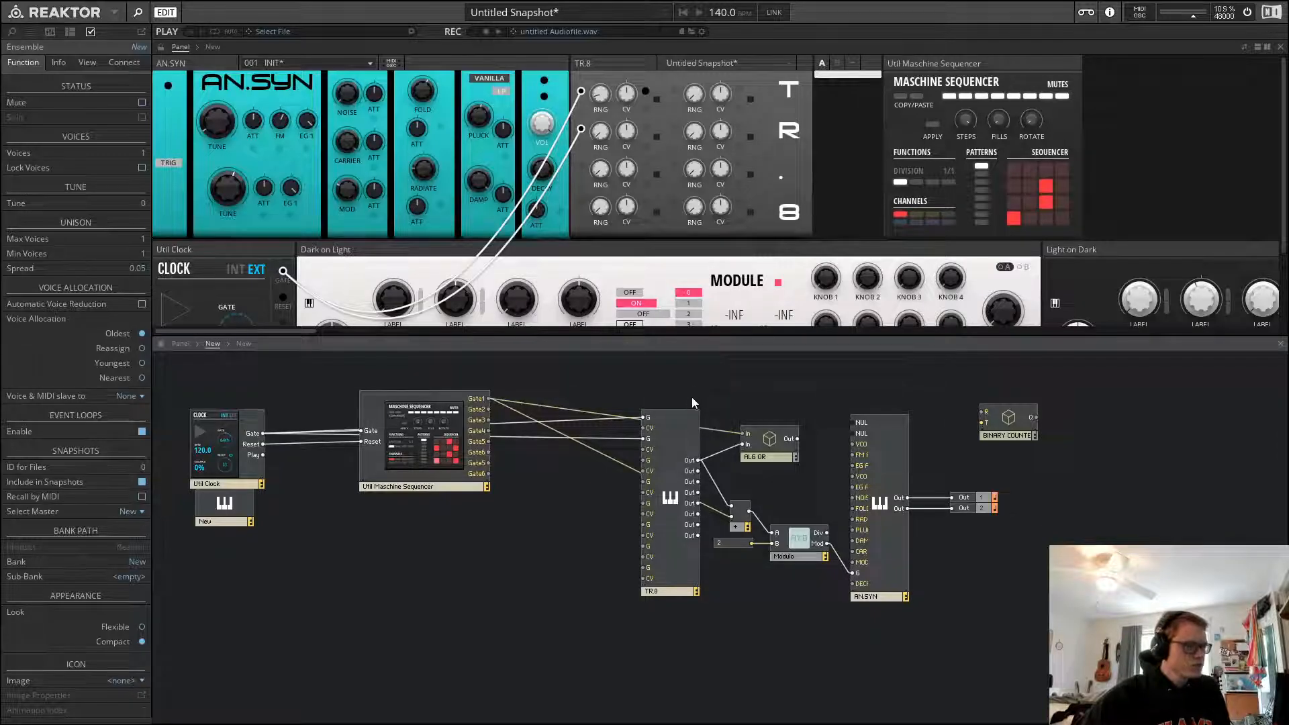
Select the TR.8 and AN.SYN blocks in turn to examine their properties and info text
{"action": "left_click", "coordinate": [665, 469]}
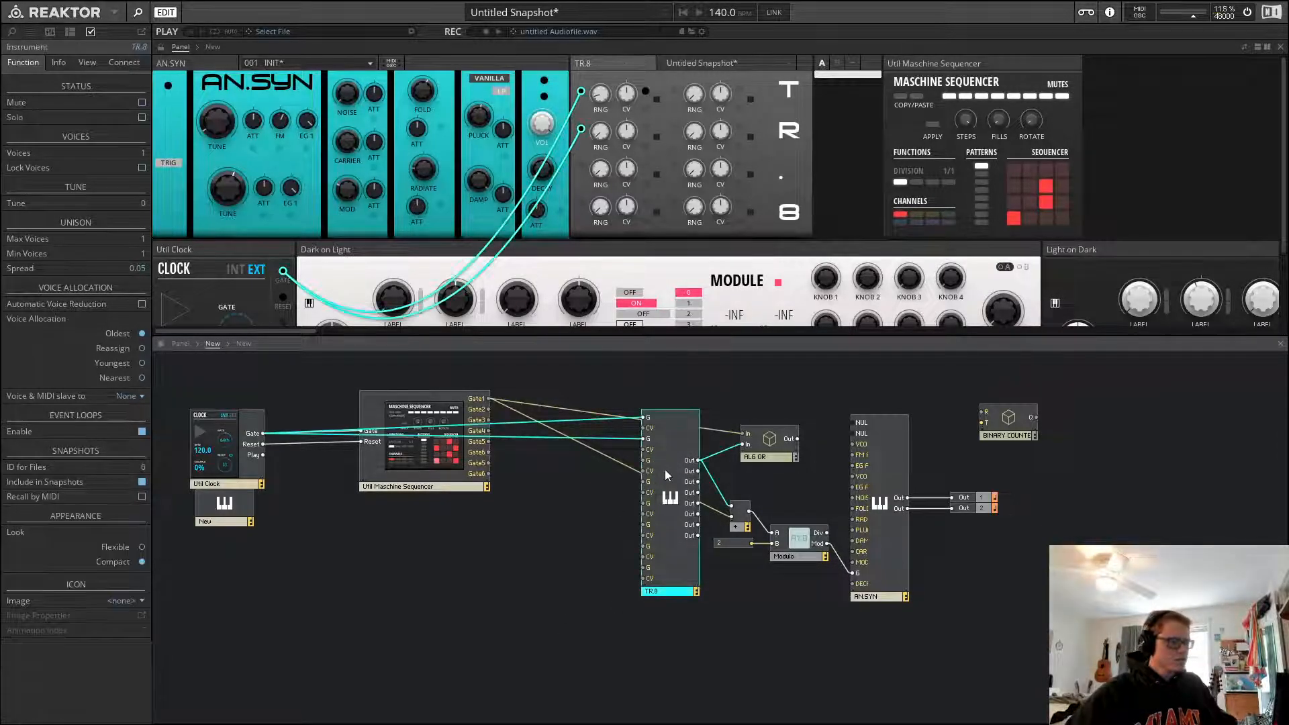
{"action": "left_click", "coordinate": [730, 376]}
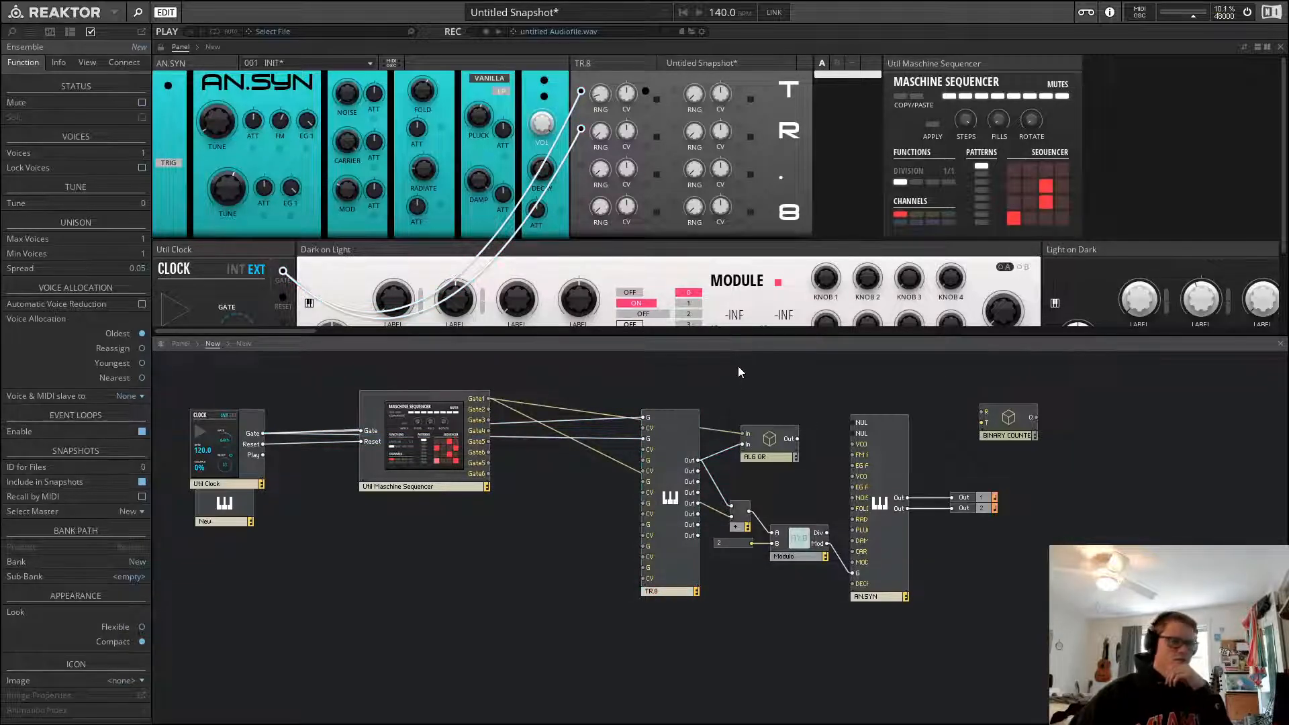
{"action": "left_click", "coordinate": [887, 437]}
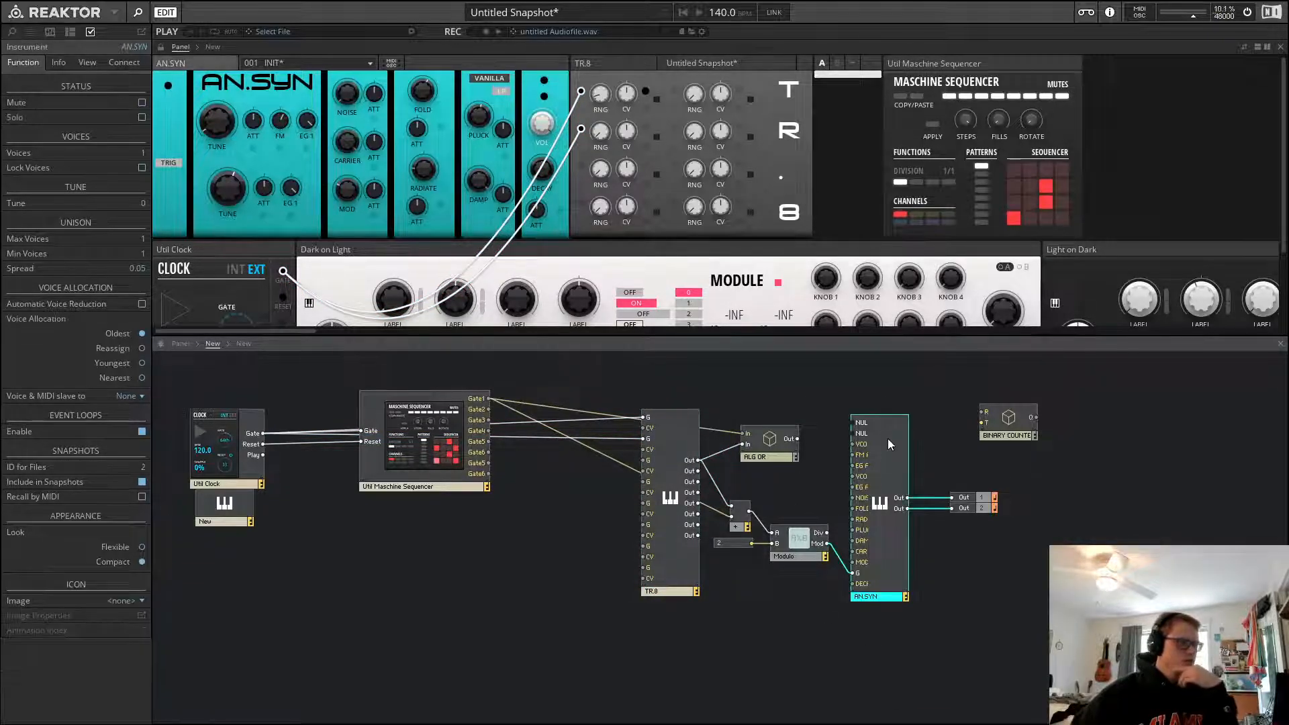
{"action": "left_click", "coordinate": [872, 396]}
{"action": "mouse_move", "coordinate": [892, 452]}
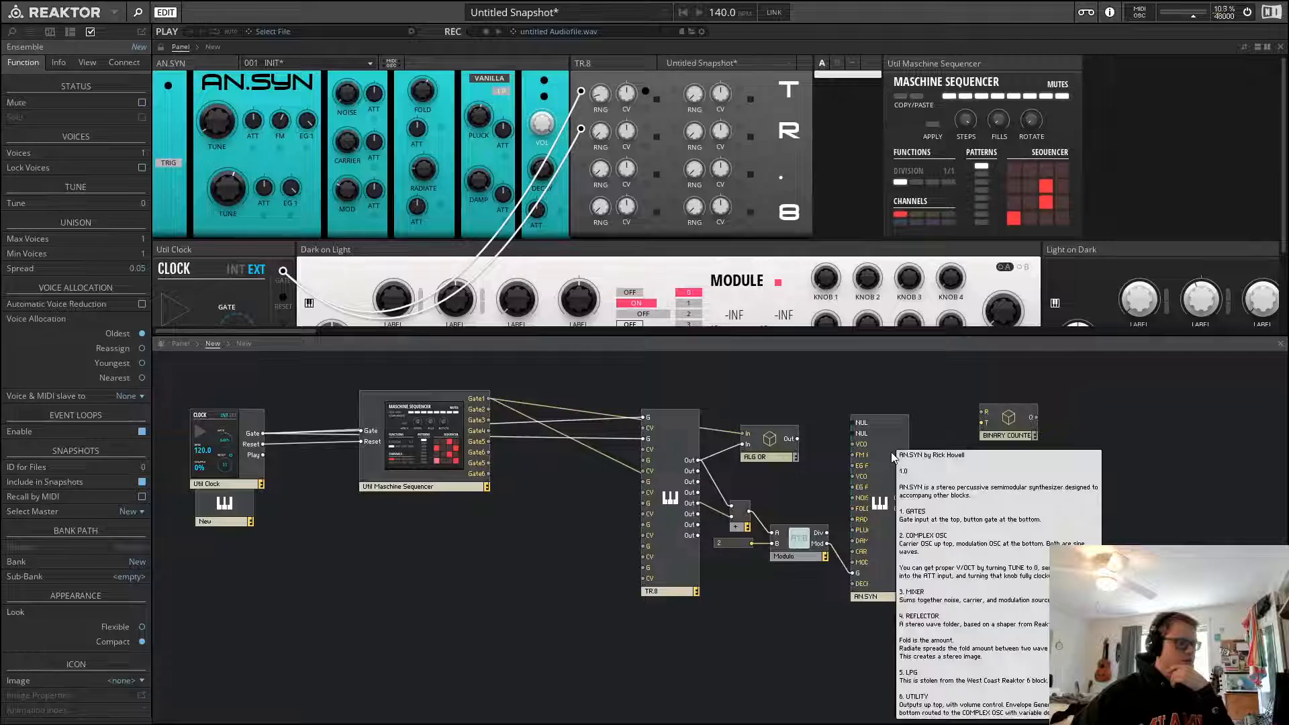
{"action": "left_click", "coordinate": [889, 428]}
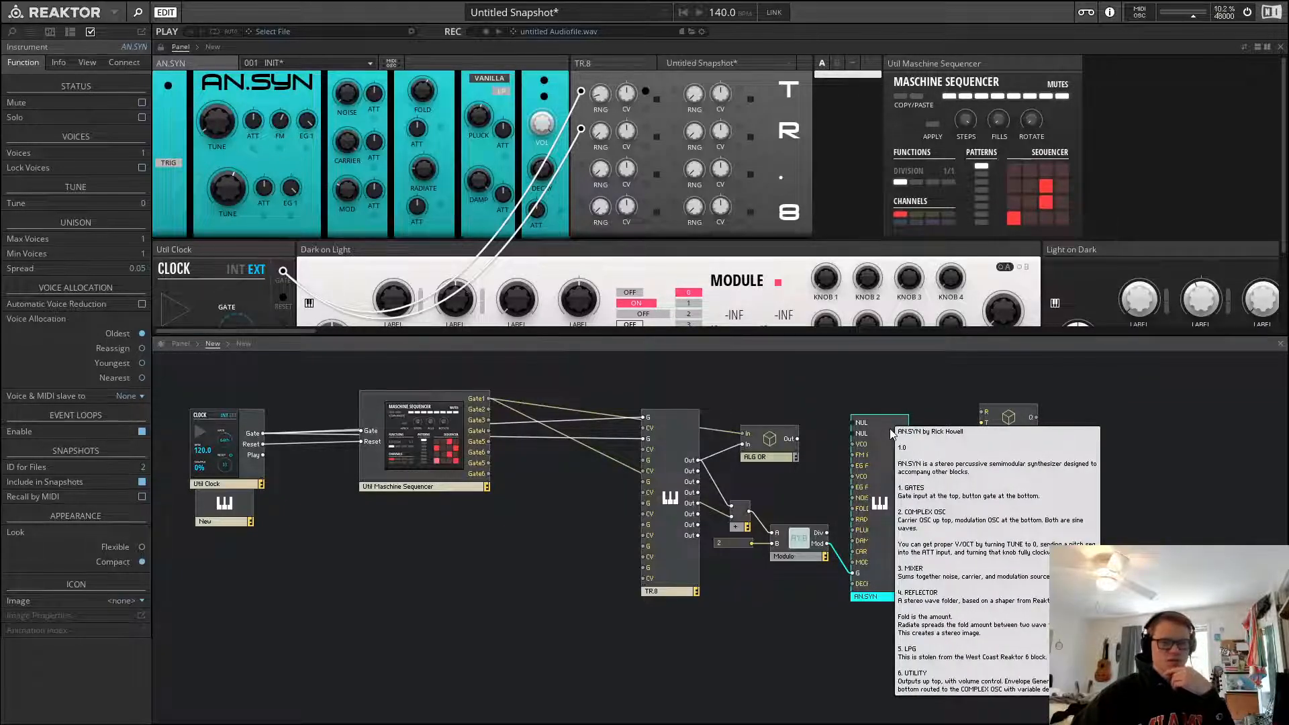
{"action": "left_click", "coordinate": [683, 399]}
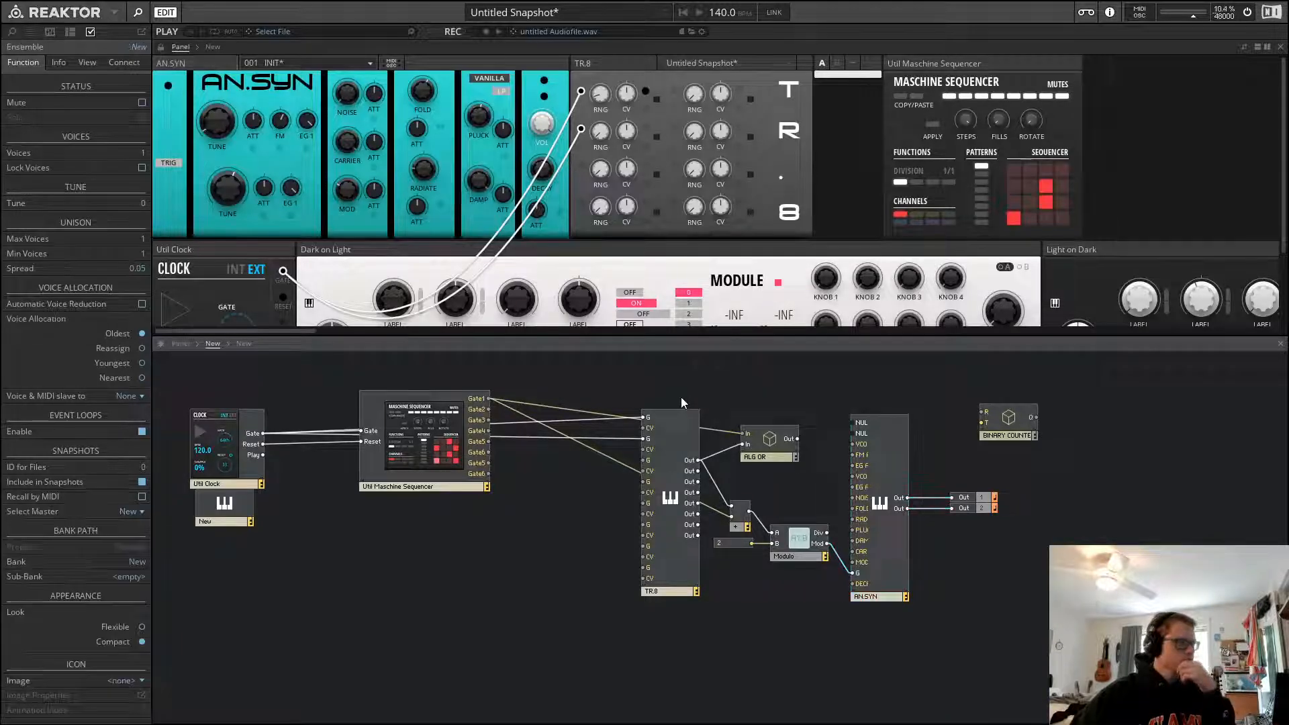
{"action": "left_click", "coordinate": [421, 58]}
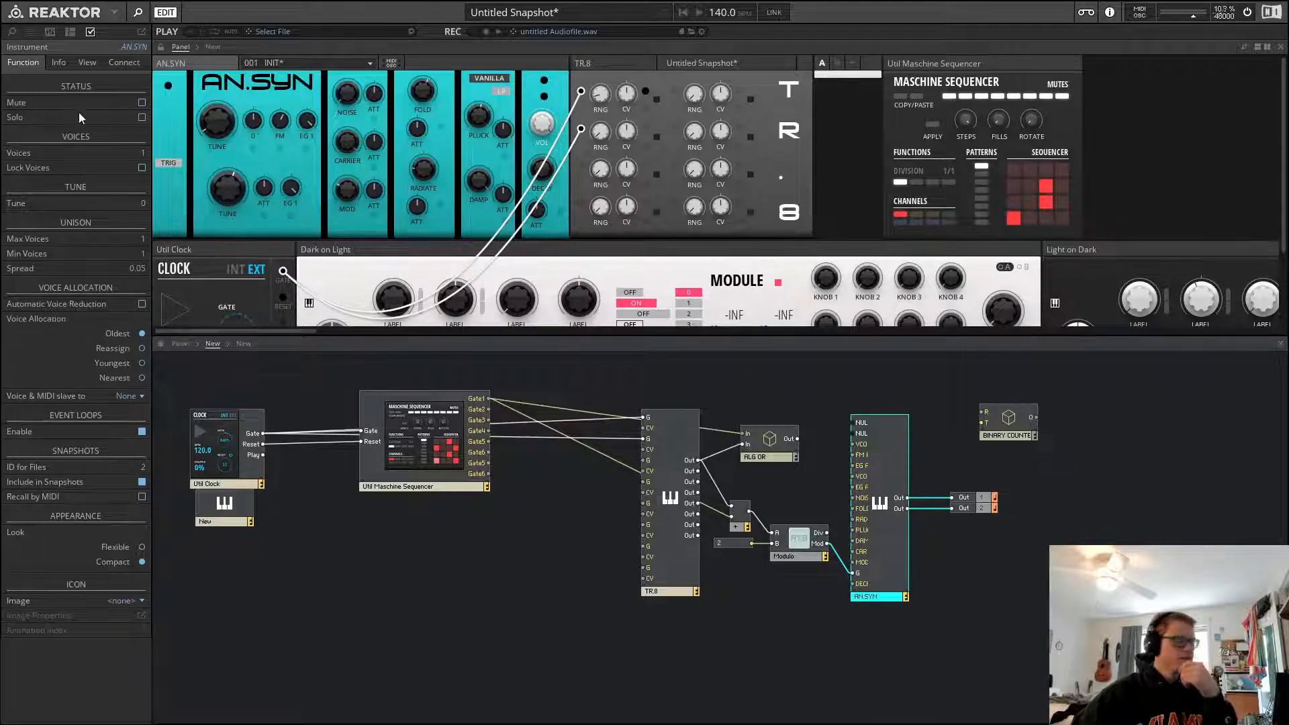
Examine the properties of the AN.SYN trigger button and PLUCK knob
{"action": "left_click", "coordinate": [168, 161]}
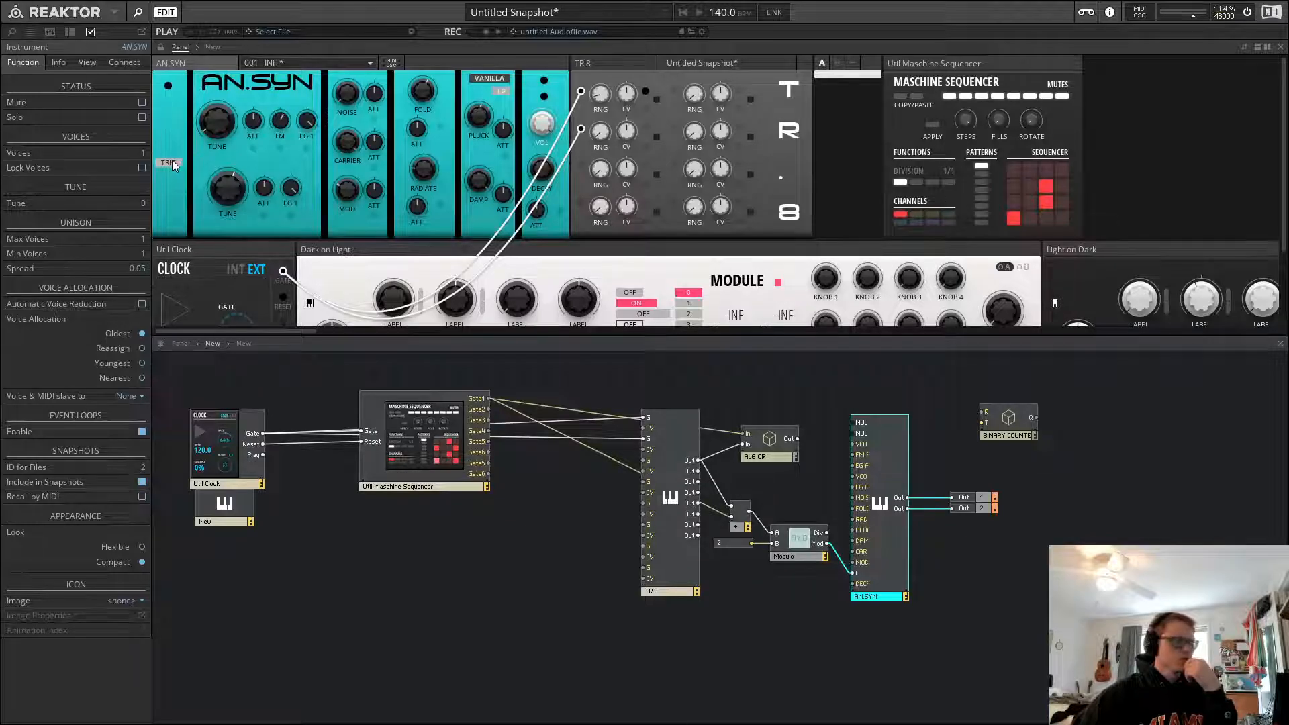
{"action": "left_click", "coordinate": [172, 161]}
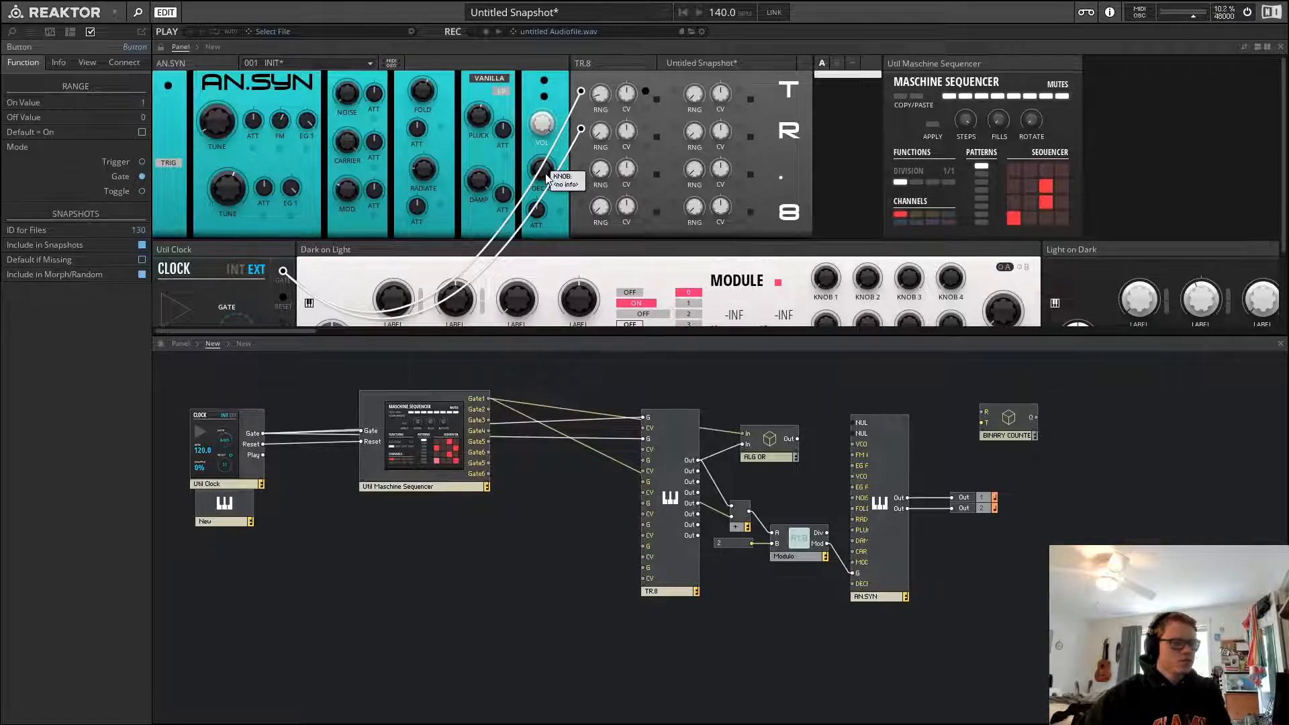
{"action": "left_click", "coordinate": [425, 66]}
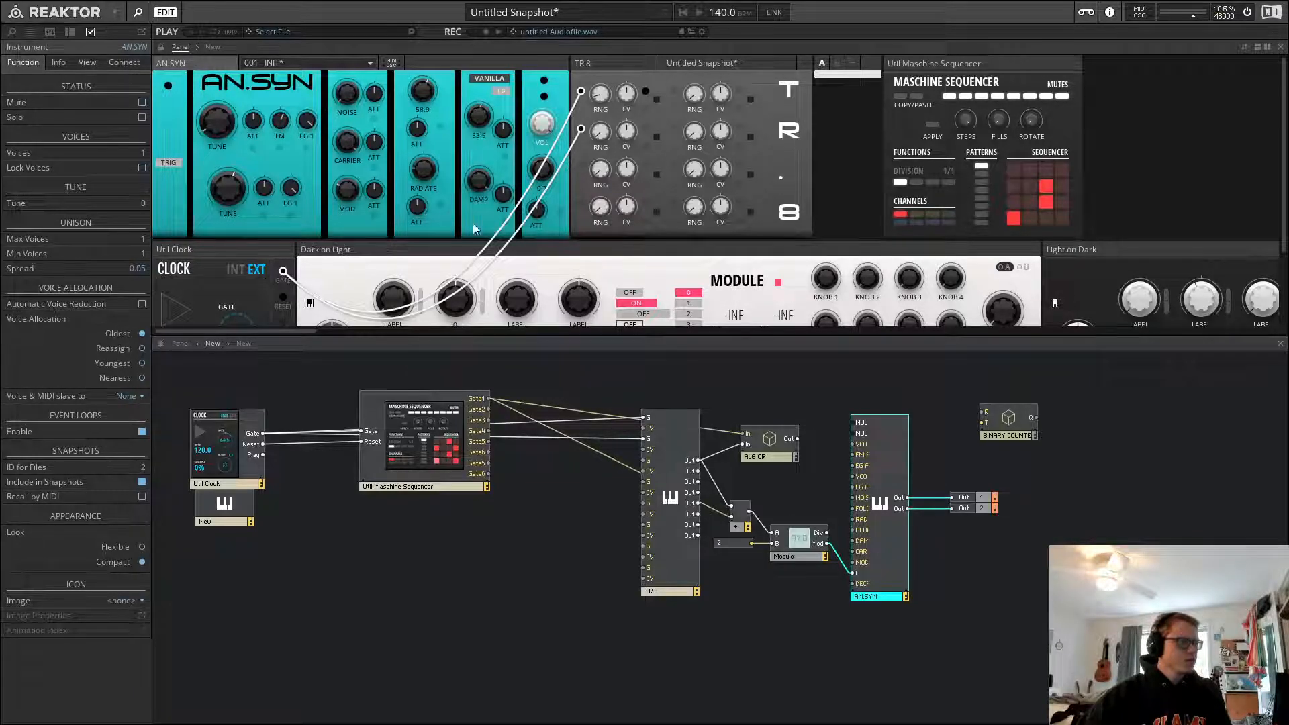
{"action": "left_click", "coordinate": [505, 156]}
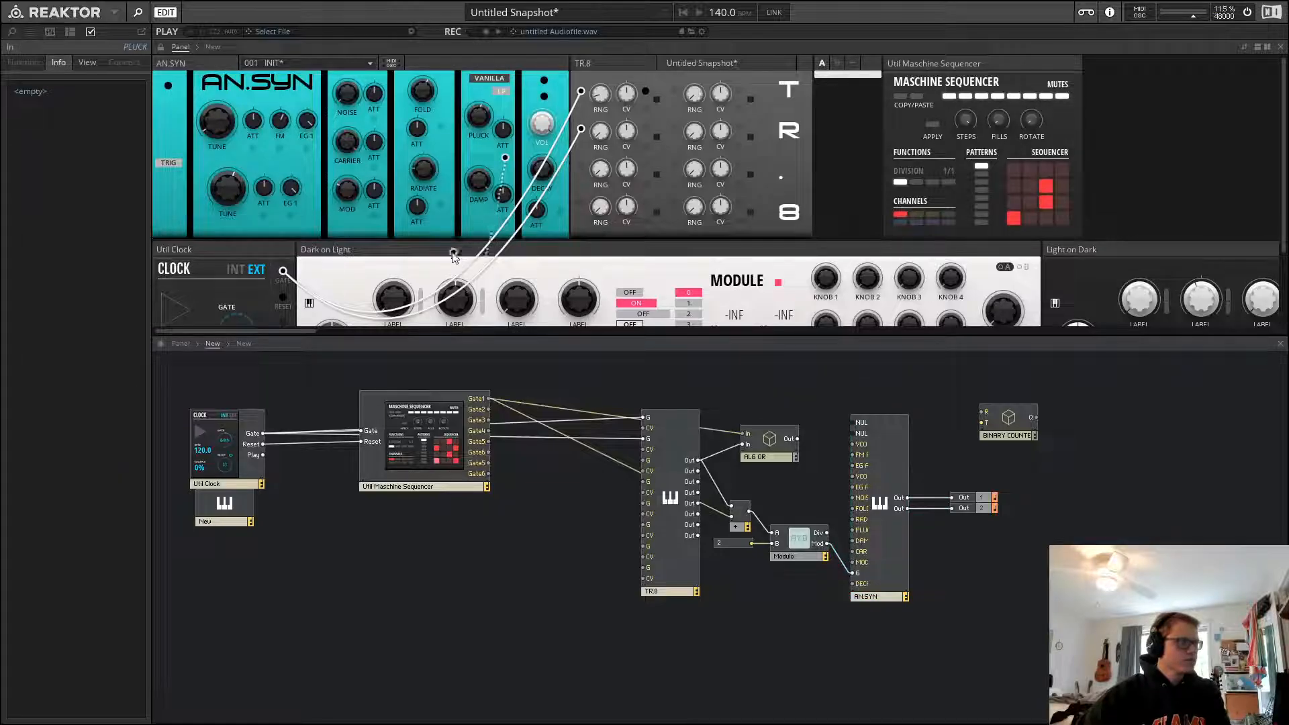
{"action": "left_click", "coordinate": [554, 365]}
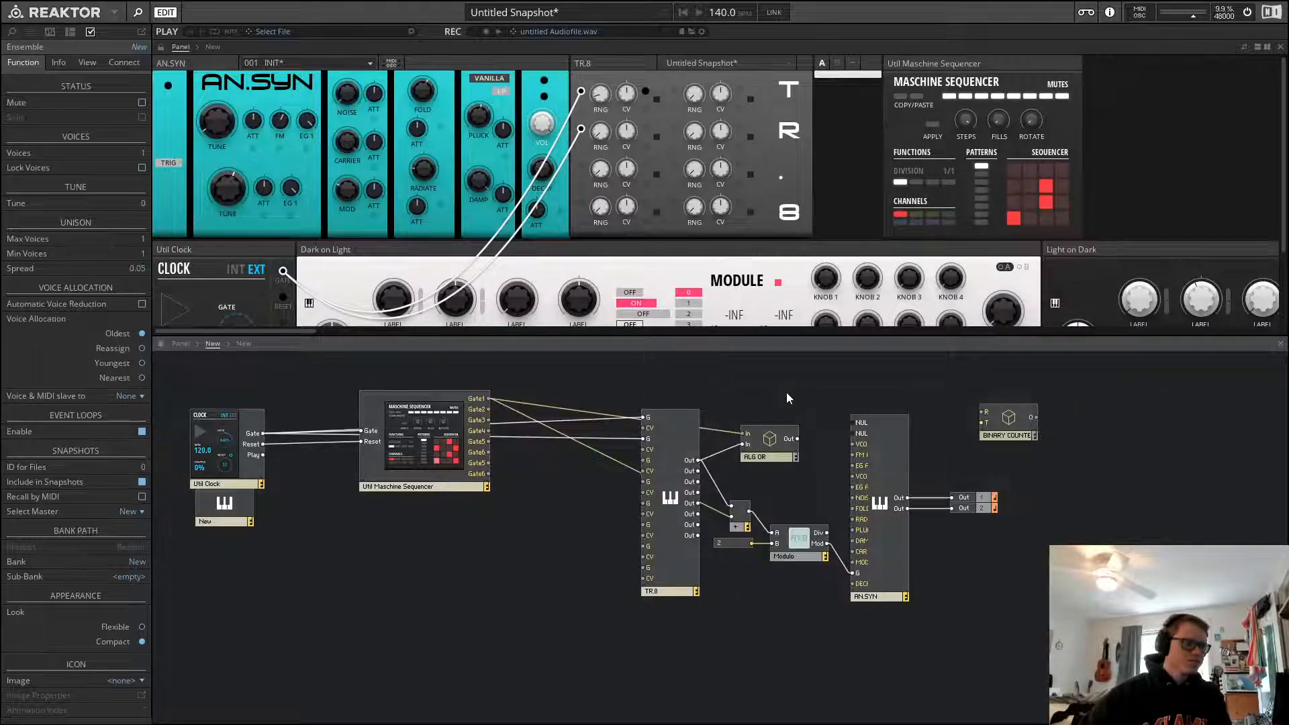
Open the internal structure of the TR.8 block
{"action": "left_click", "coordinate": [675, 438]}
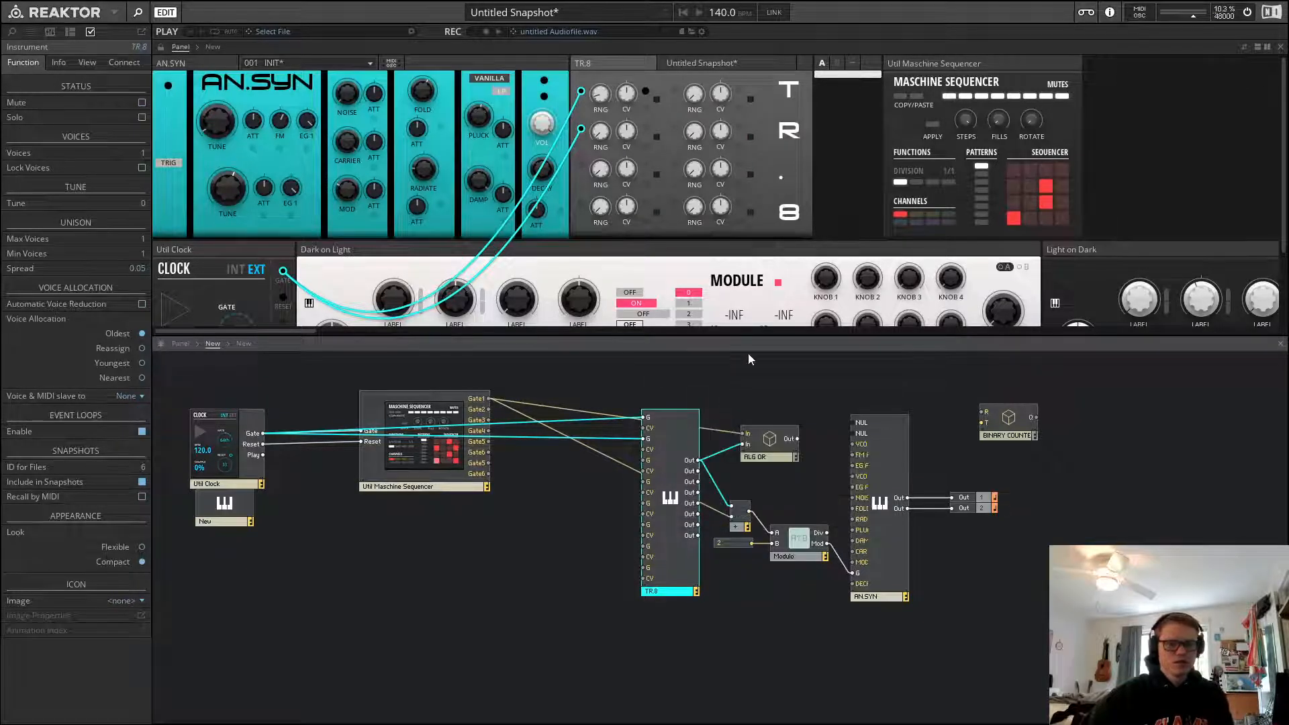
{"action": "left_click", "coordinate": [756, 387]}
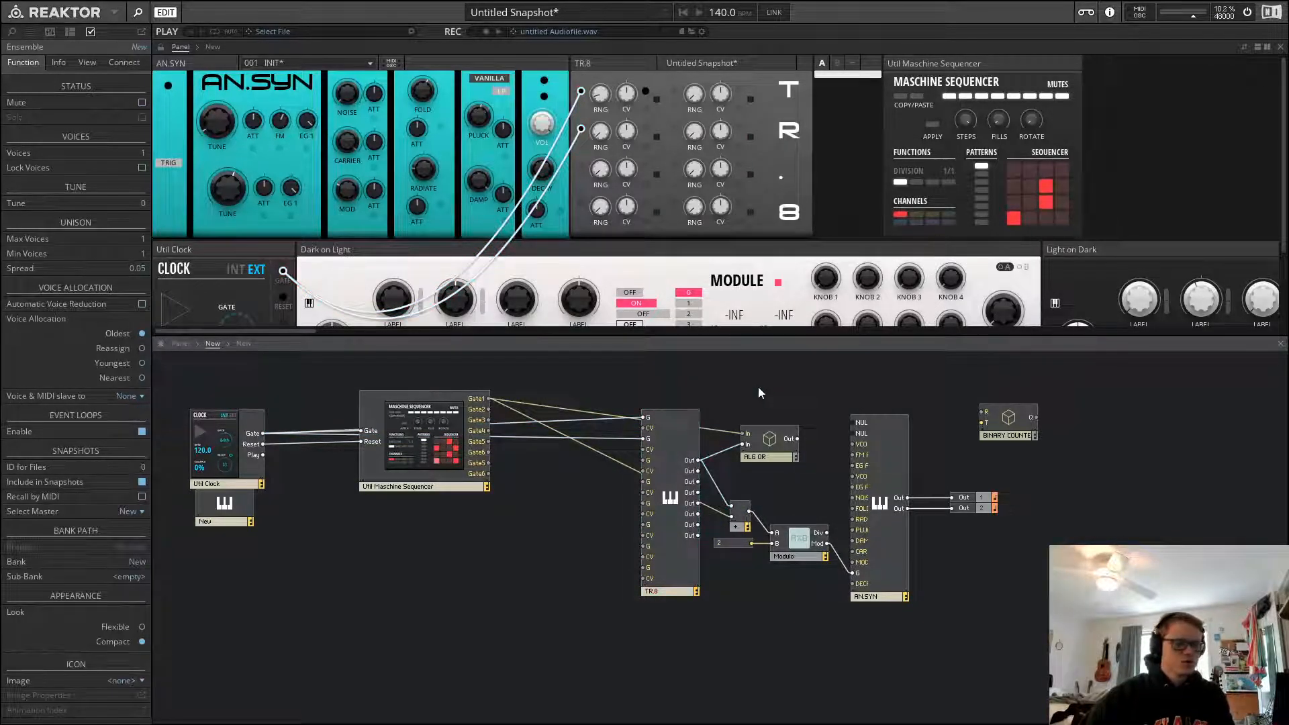
{"action": "left_click", "coordinate": [664, 421]}
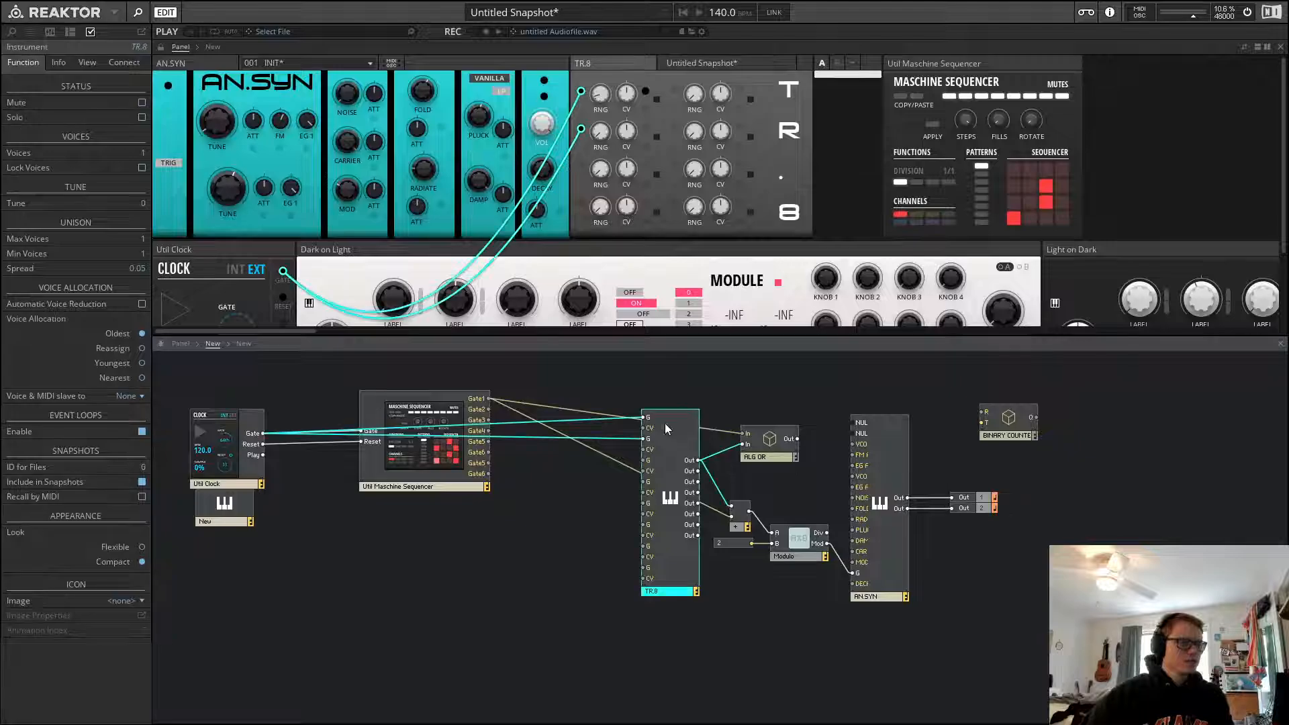
{"action": "mouse_move", "coordinate": [619, 66]}
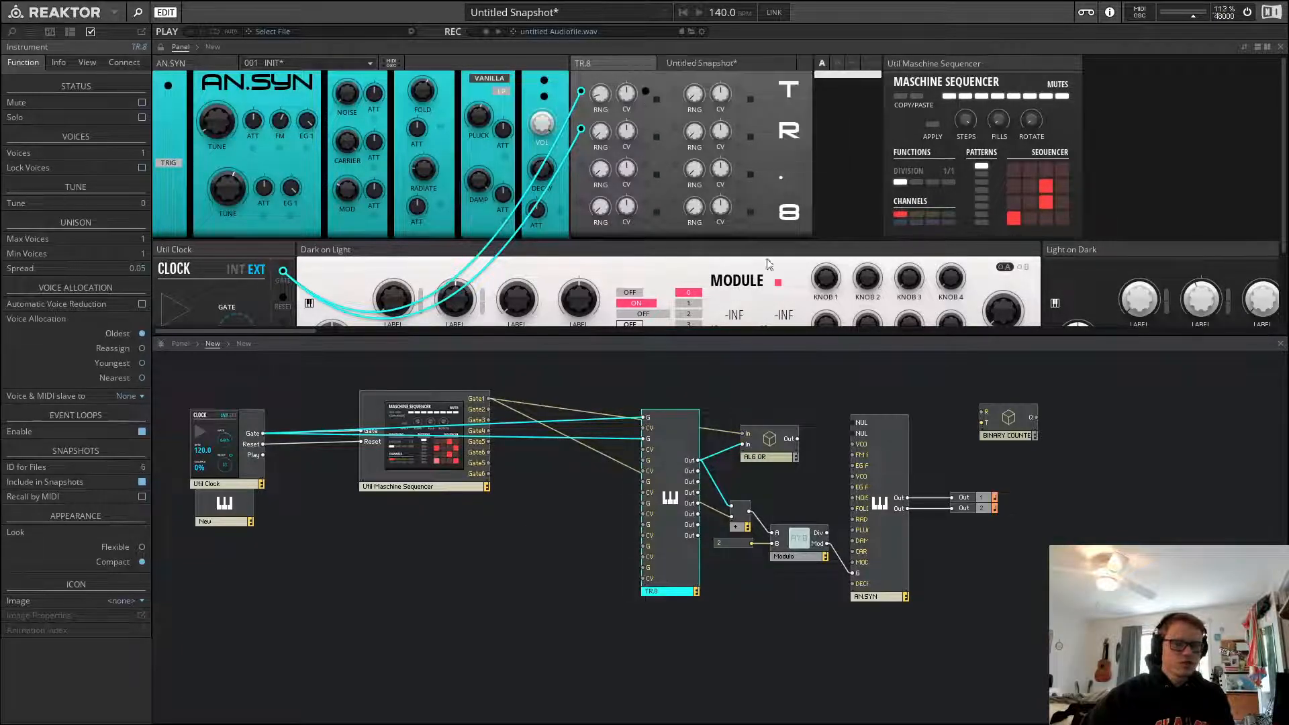
{"action": "left_click", "coordinate": [726, 377]}
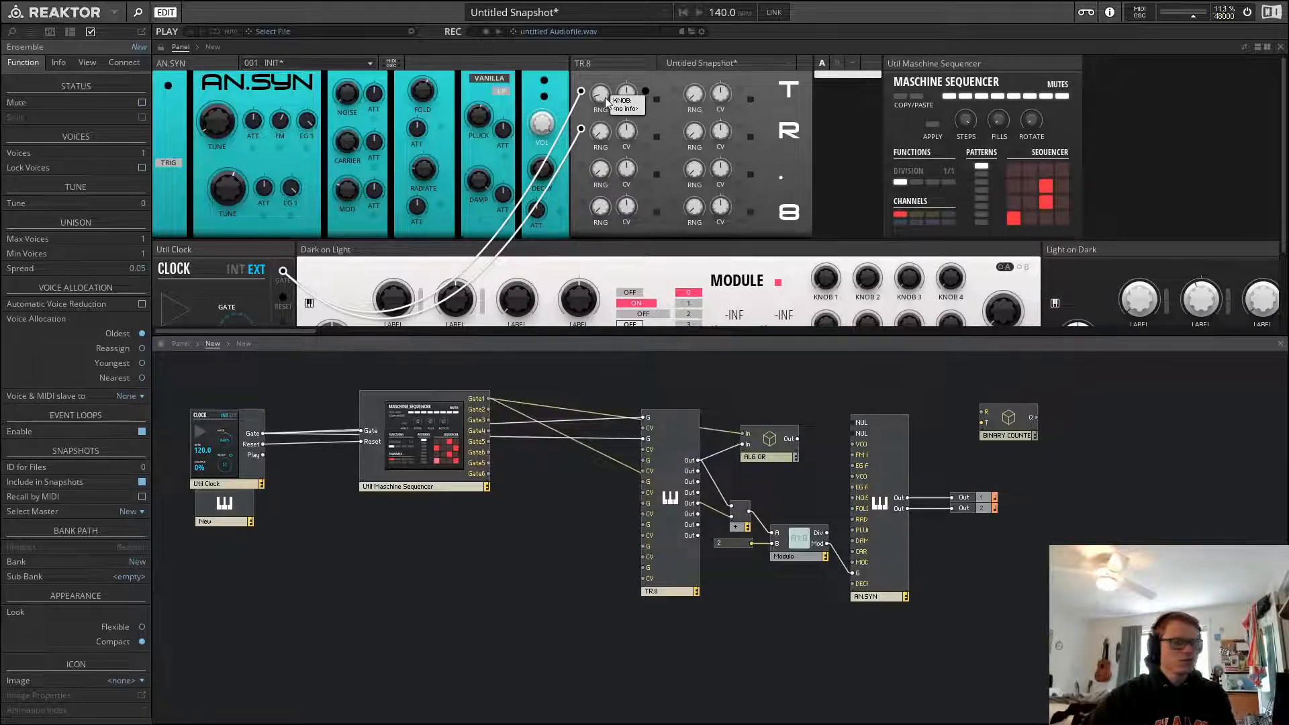
{"action": "left_click", "coordinate": [695, 416]}
{"action": "double_click", "coordinate": [683, 428]}
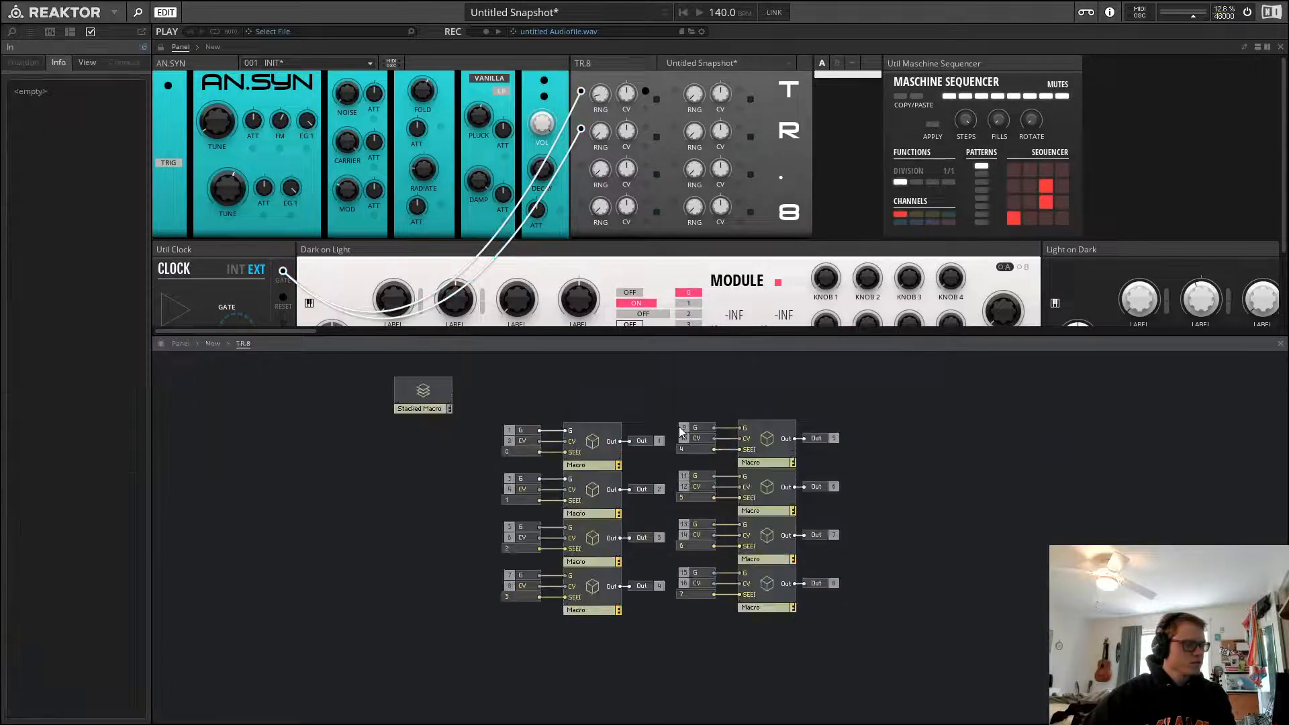
Open the first Macro inside TR.8, then its RNG [0, 1] macro, and return to the Macro level
{"action": "left_click", "coordinate": [514, 449]}
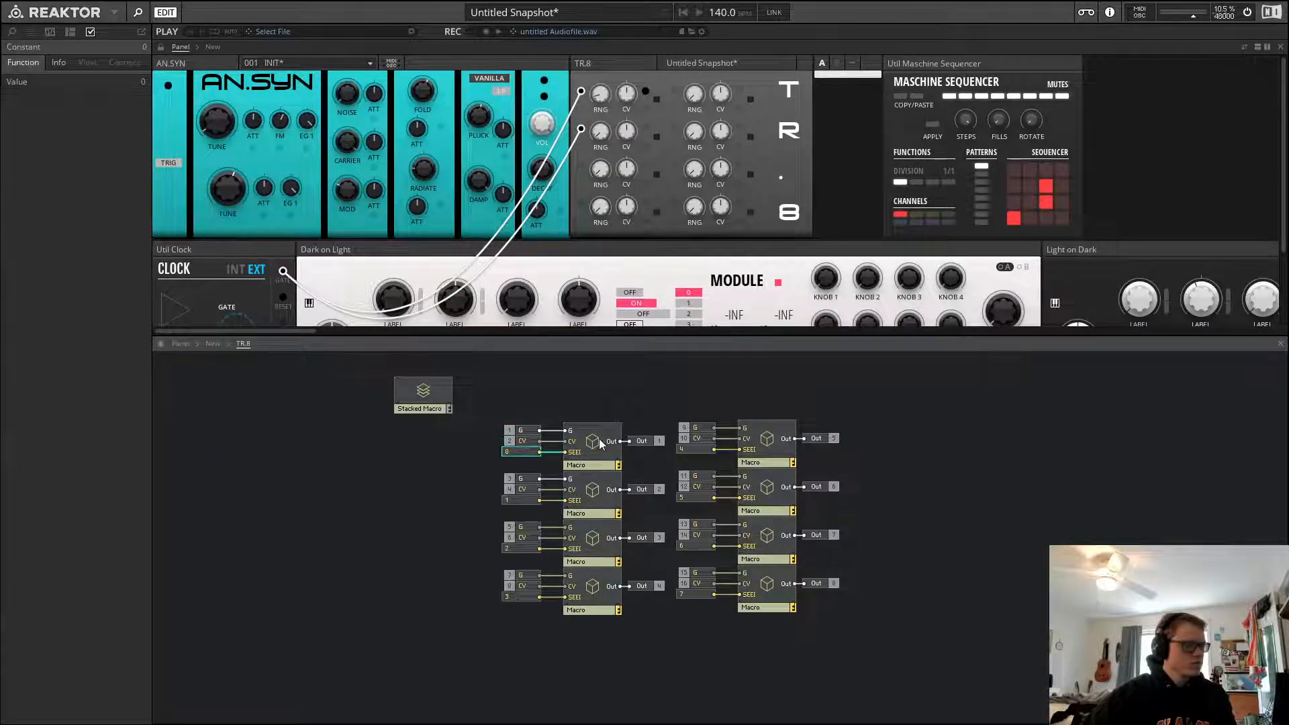
{"action": "double_click", "coordinate": [599, 438]}
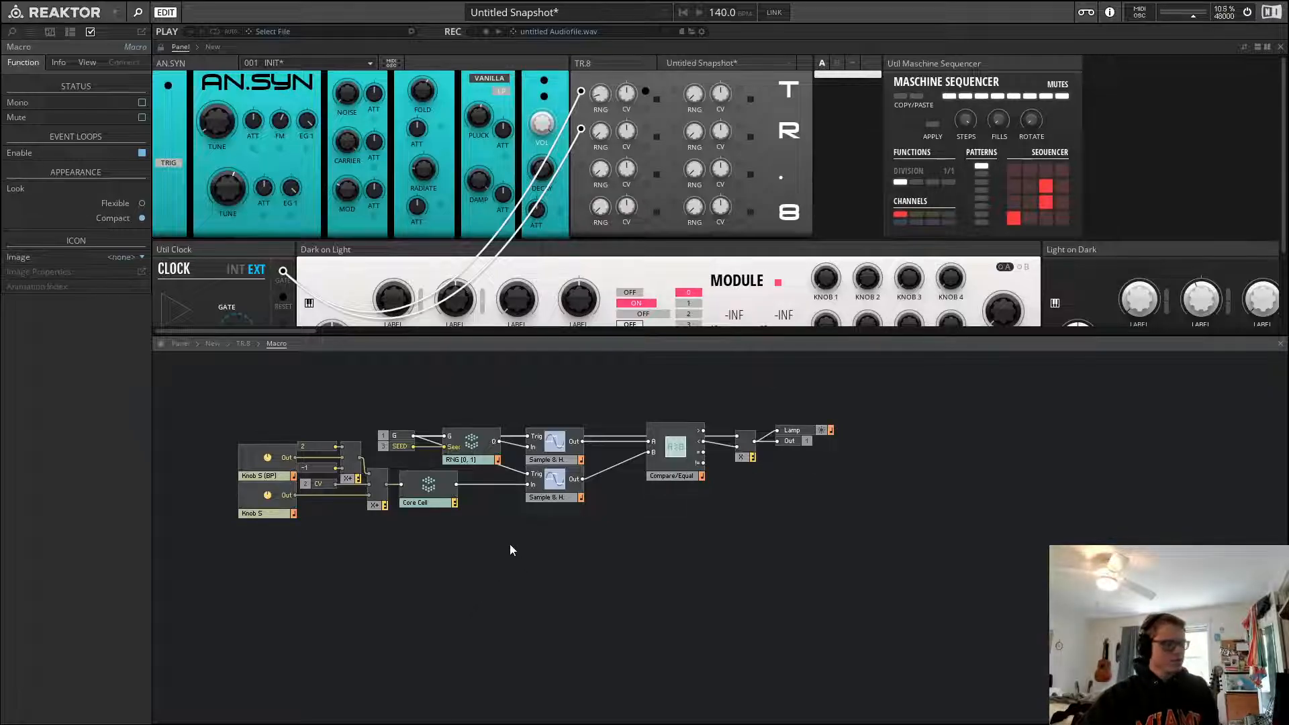
{"action": "left_click", "coordinate": [426, 491]}
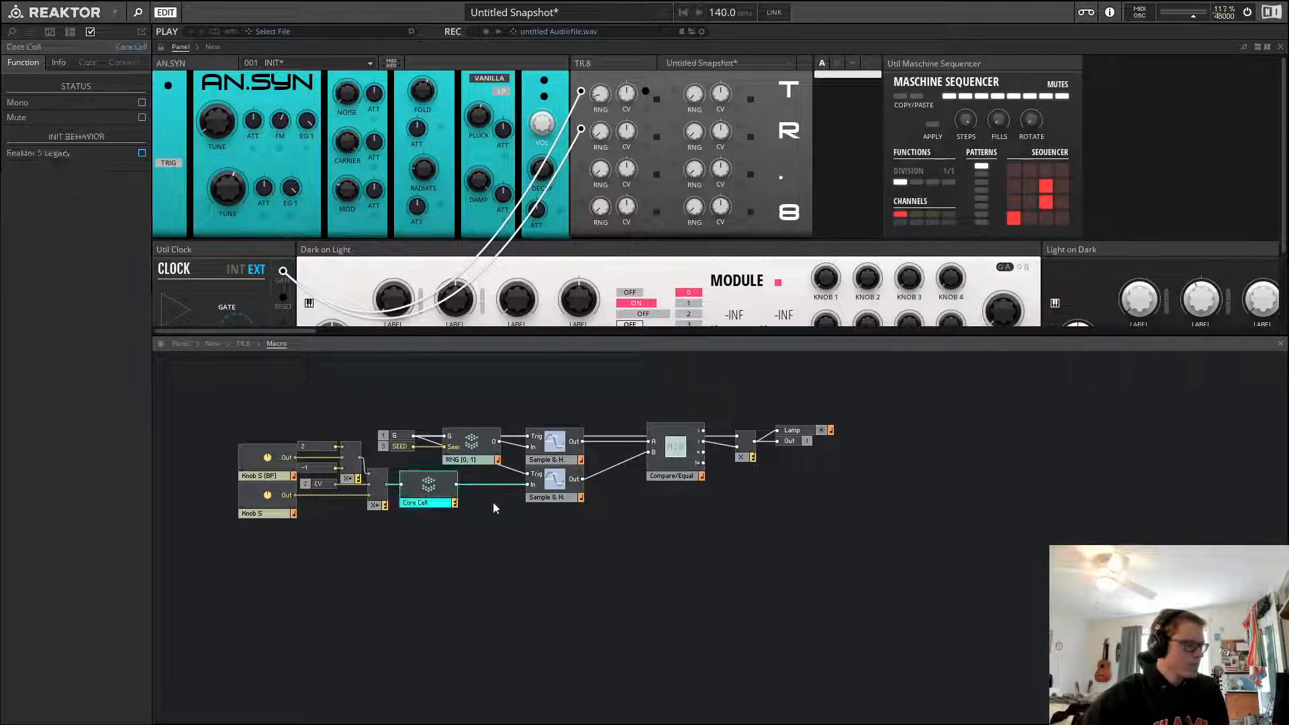
{"action": "left_click", "coordinate": [493, 509]}
{"action": "left_click", "coordinate": [476, 443]}
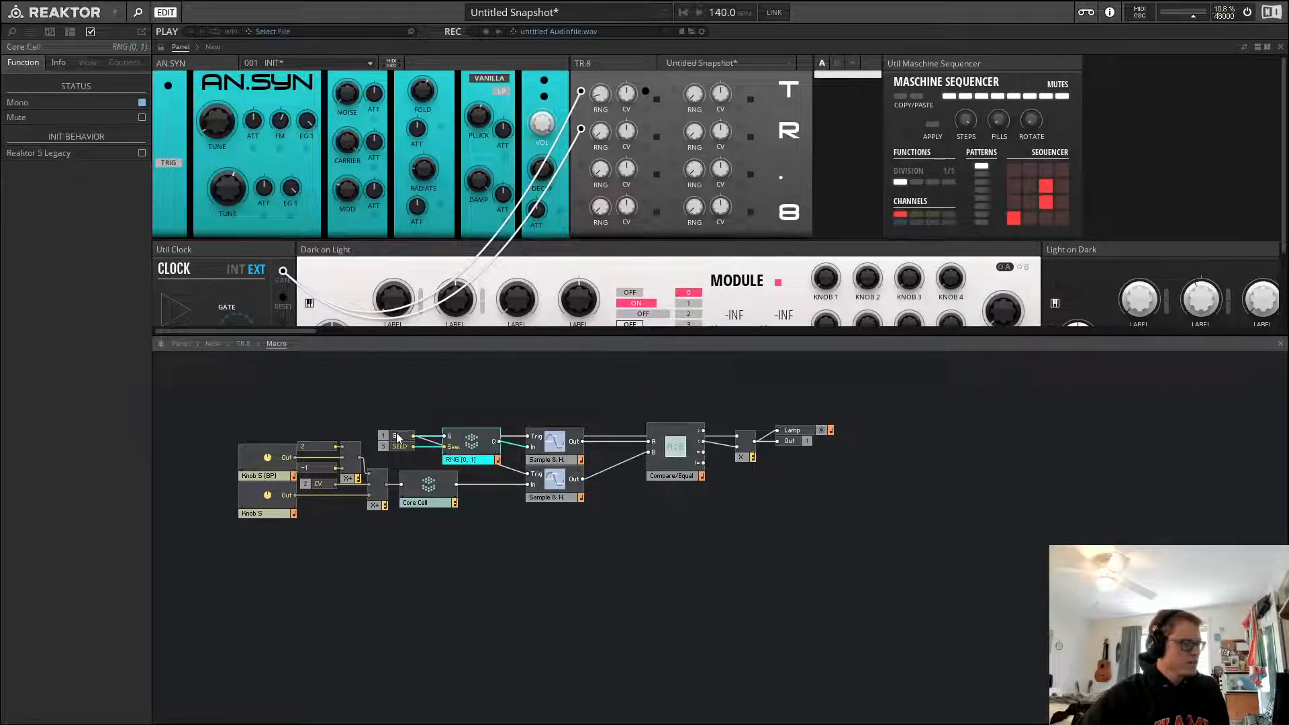
{"action": "double_click", "coordinate": [466, 442]}
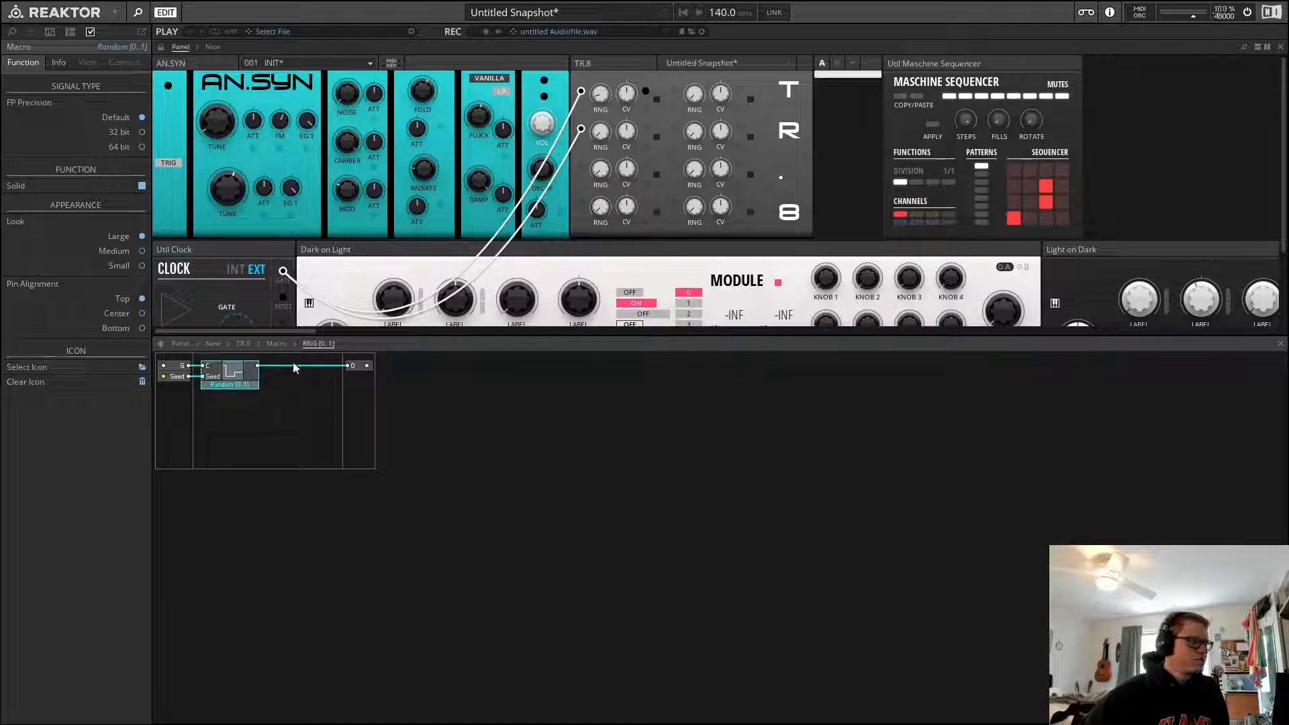
{"action": "mouse_move", "coordinate": [236, 383]}
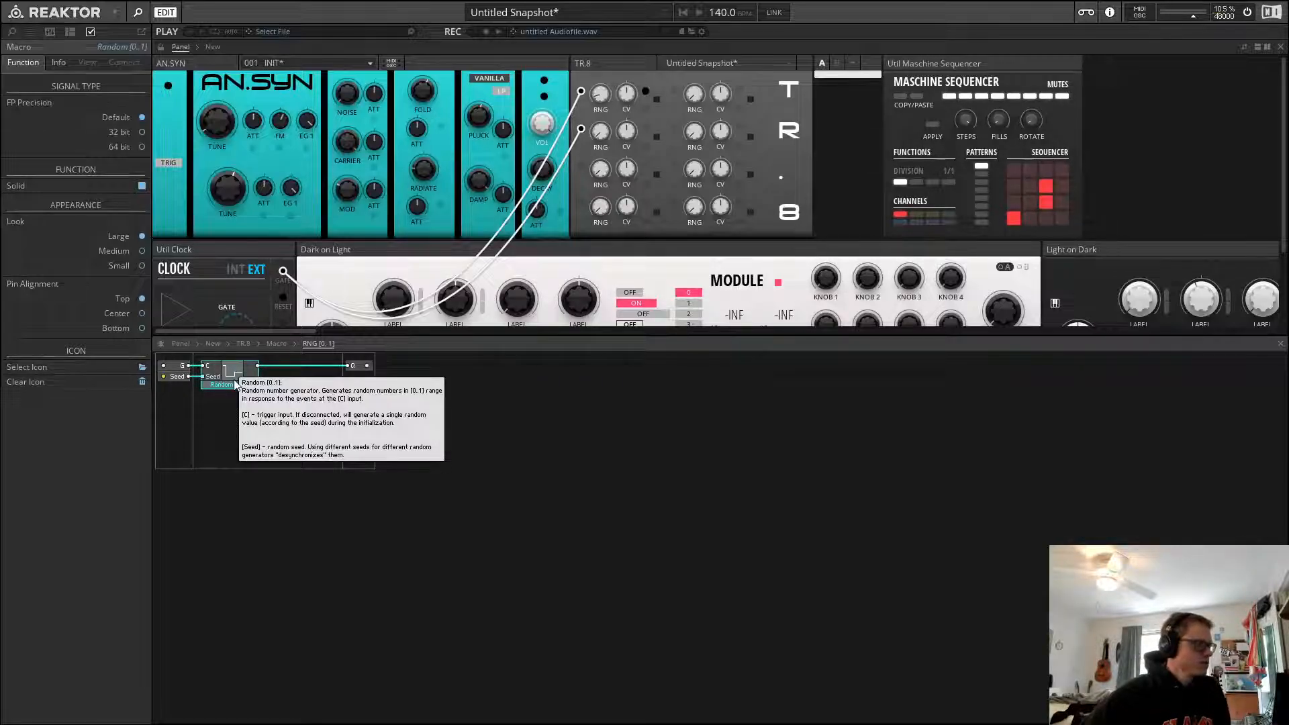
{"action": "left_click", "coordinate": [276, 343]}
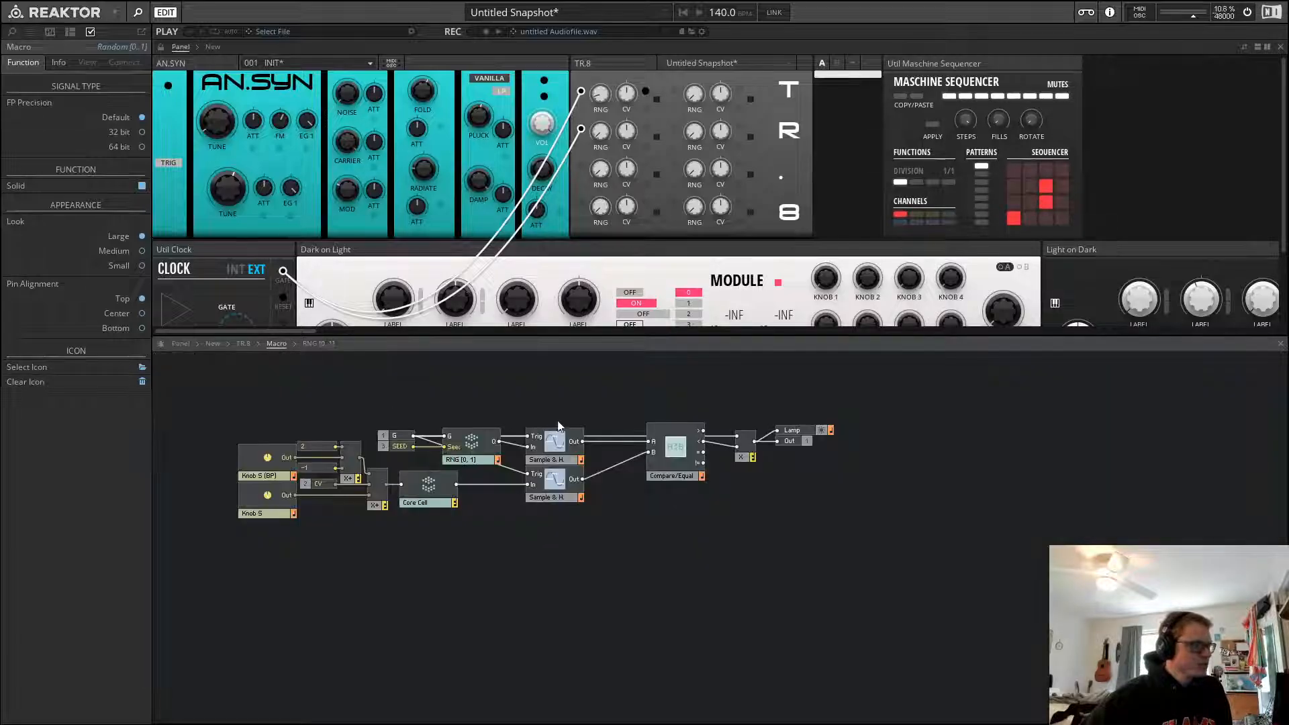
Select the RNG, Core Cell and Sample & H. modules in the Macro to examine their connections
{"action": "left_click", "coordinate": [558, 422]}
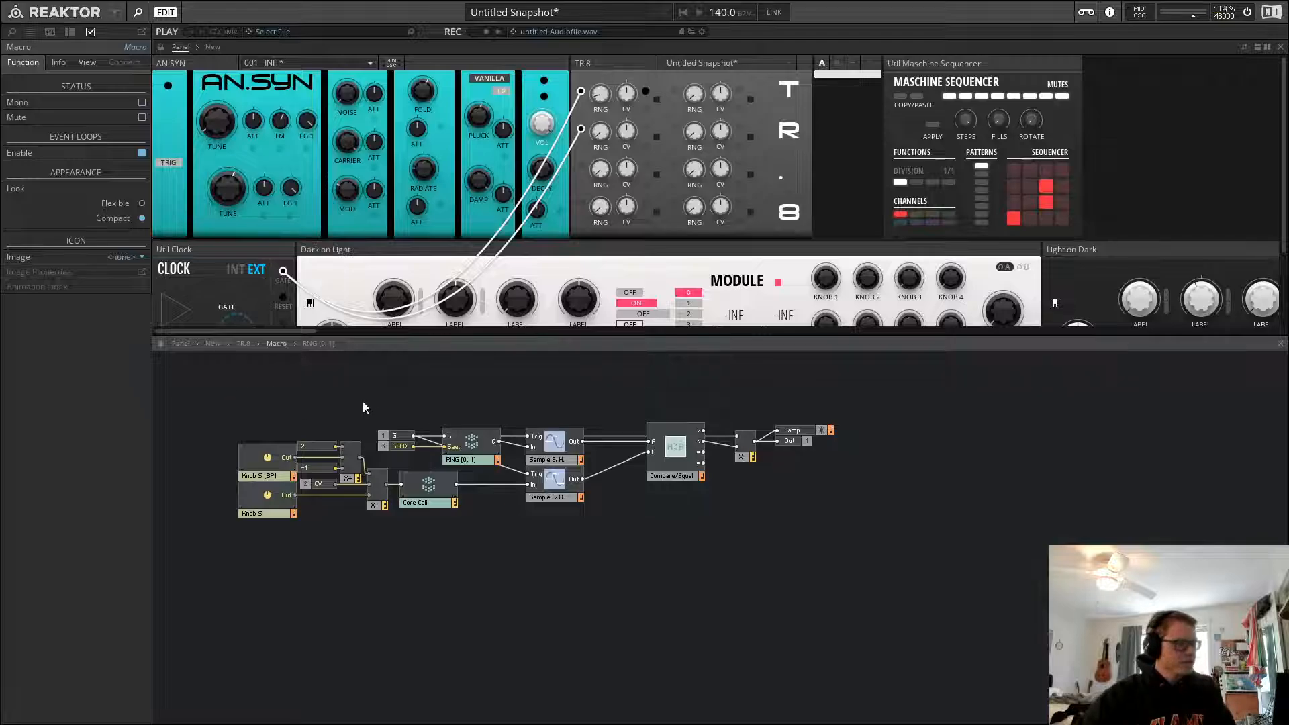
{"action": "left_click", "coordinate": [396, 436]}
{"action": "left_click", "coordinate": [474, 449]}
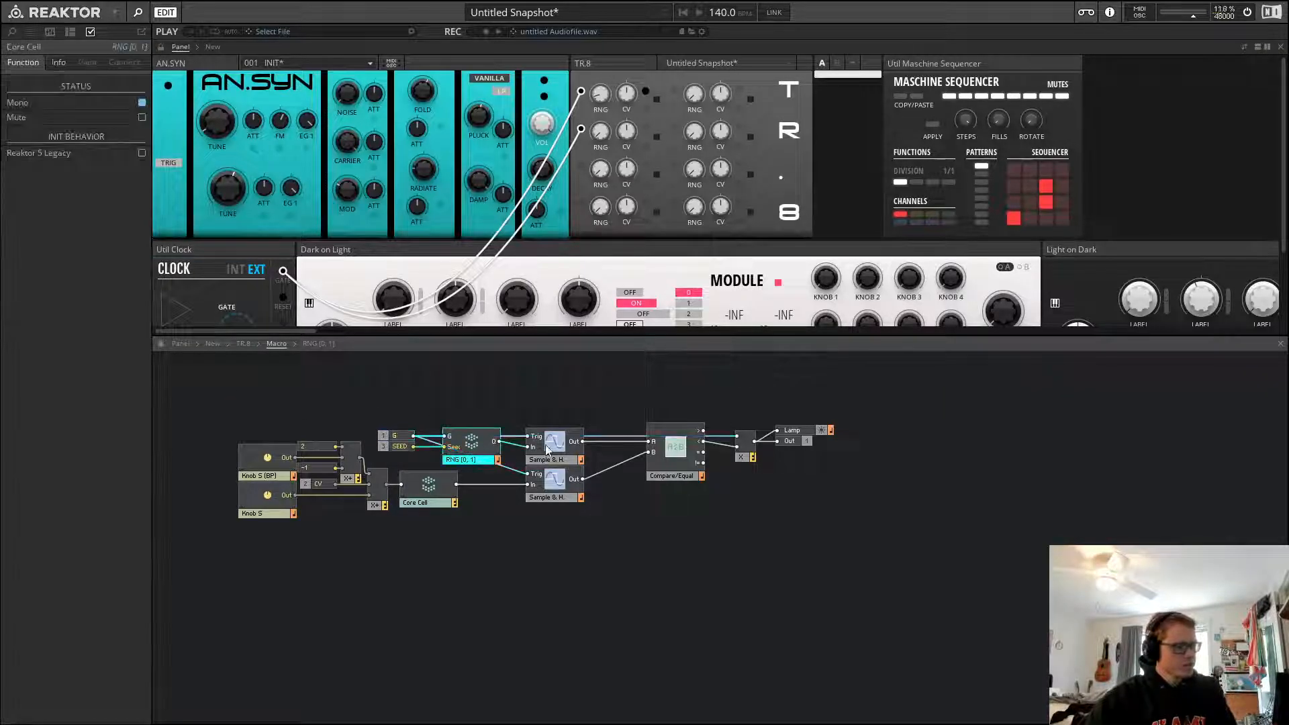
{"action": "left_click", "coordinate": [551, 446]}
{"action": "left_click", "coordinate": [553, 421]}
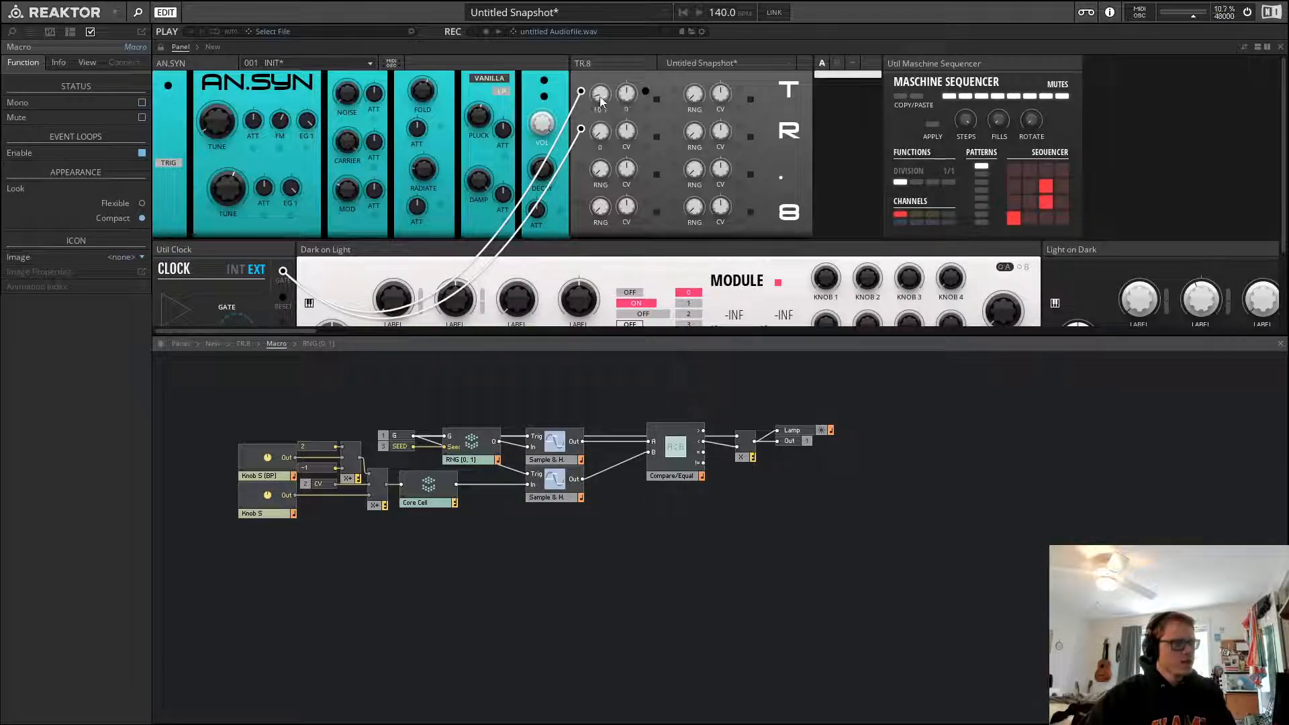
Turn the first RNG knob on the TR.8 panel up to about 32.8 and inspect the Sample & H. module
{"action": "left_click_drag", "start_coordinate": [601, 100], "coordinate": [617, 36]}
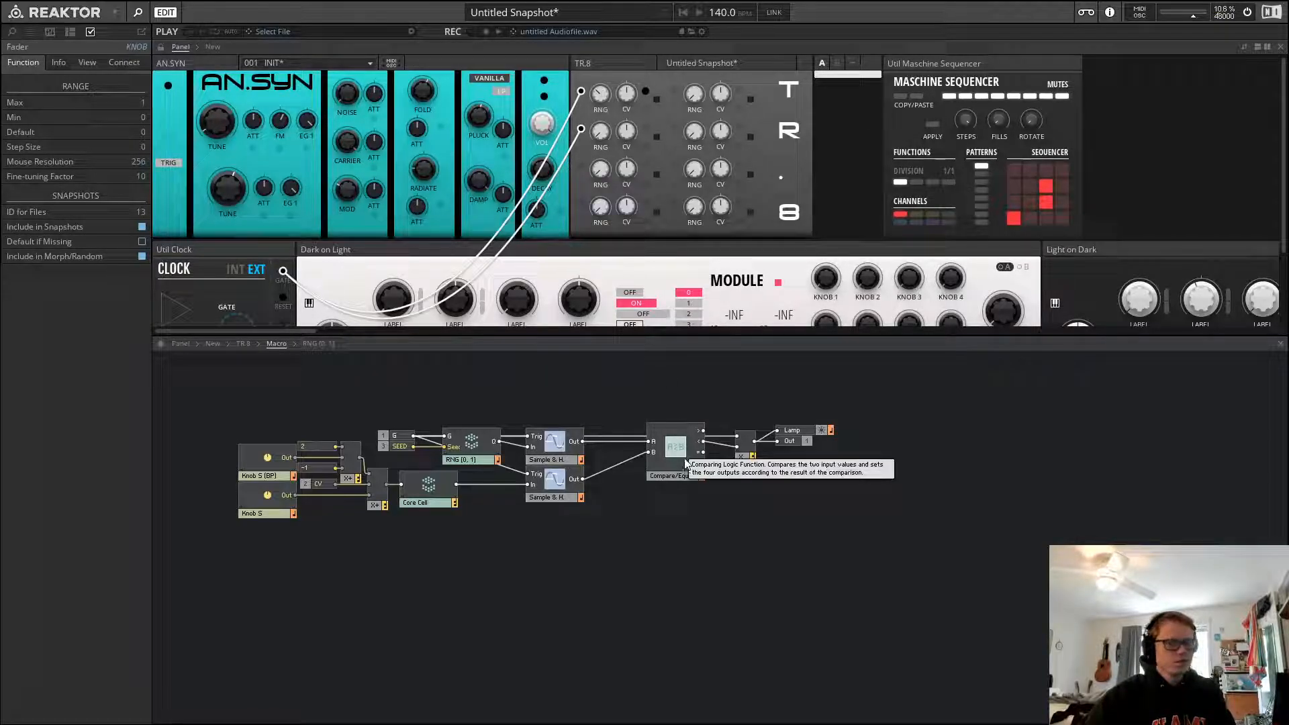
{"action": "left_click", "coordinate": [534, 464]}
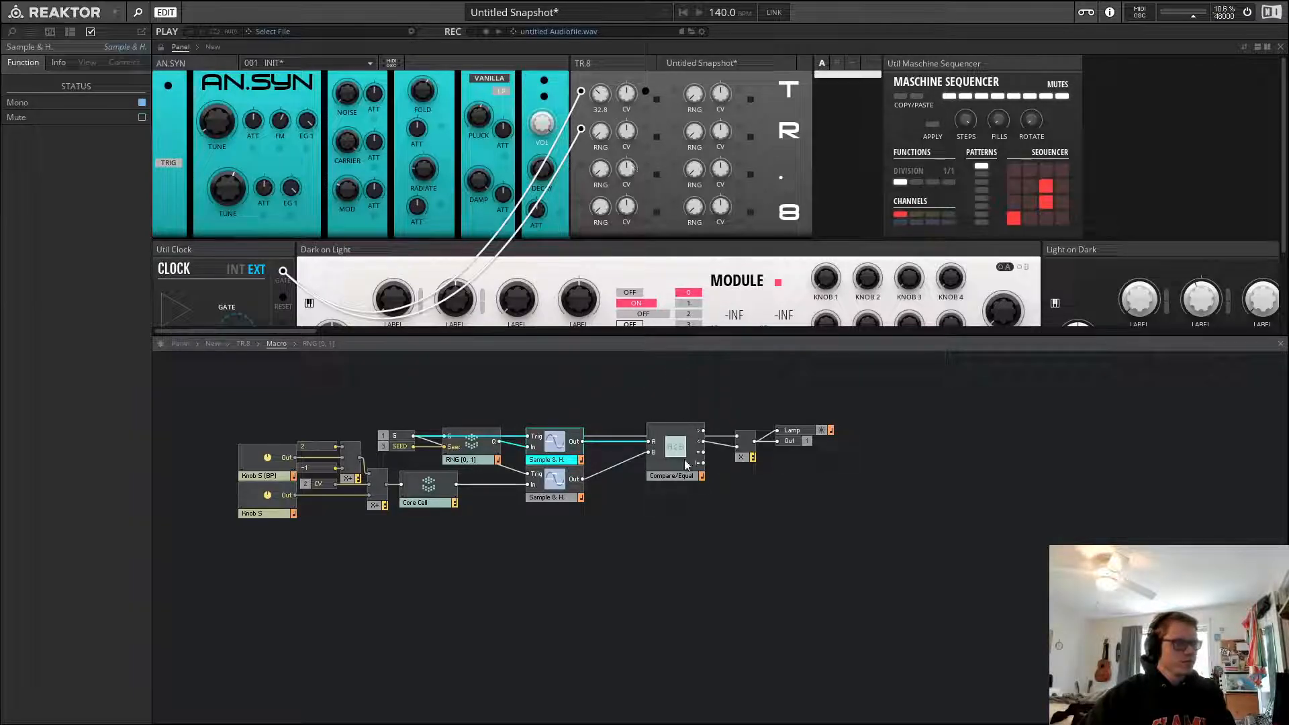
{"action": "left_click", "coordinate": [660, 384]}
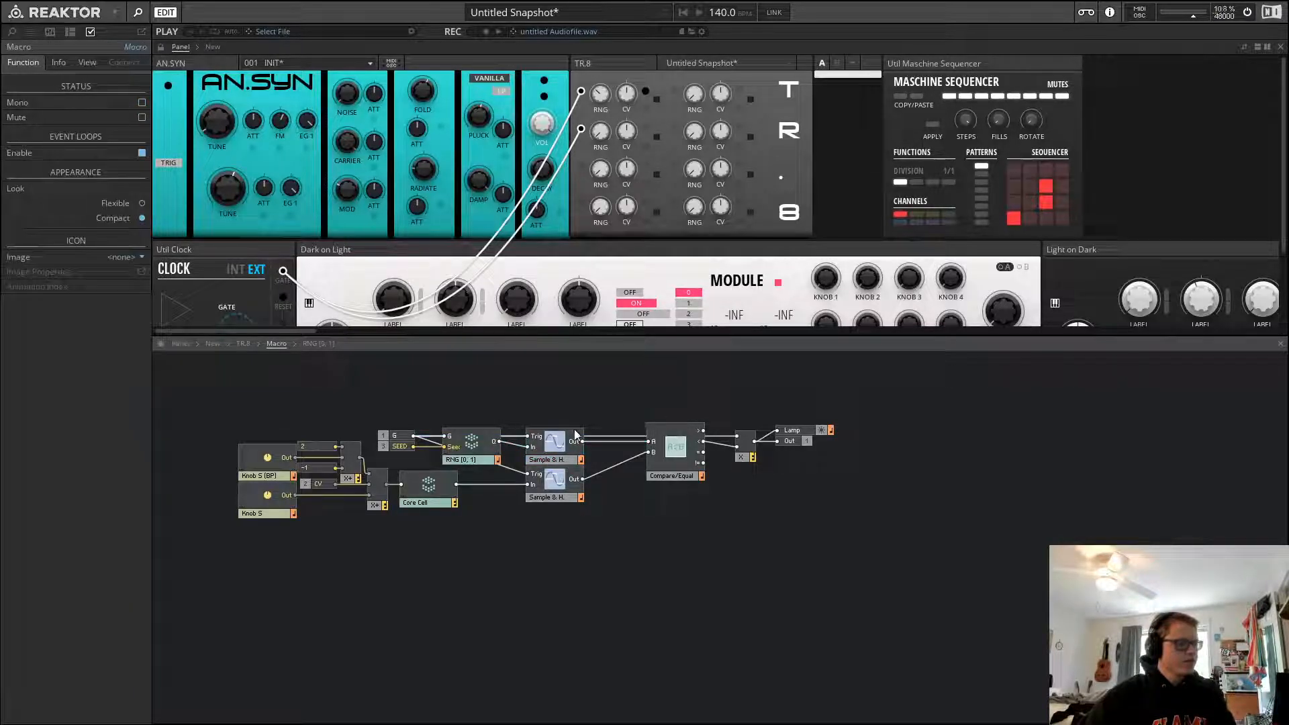
Select the first RNG knob on the TR.8 panel and the RNG [0, 1] macro to compare them
{"action": "left_click", "coordinate": [602, 99]}
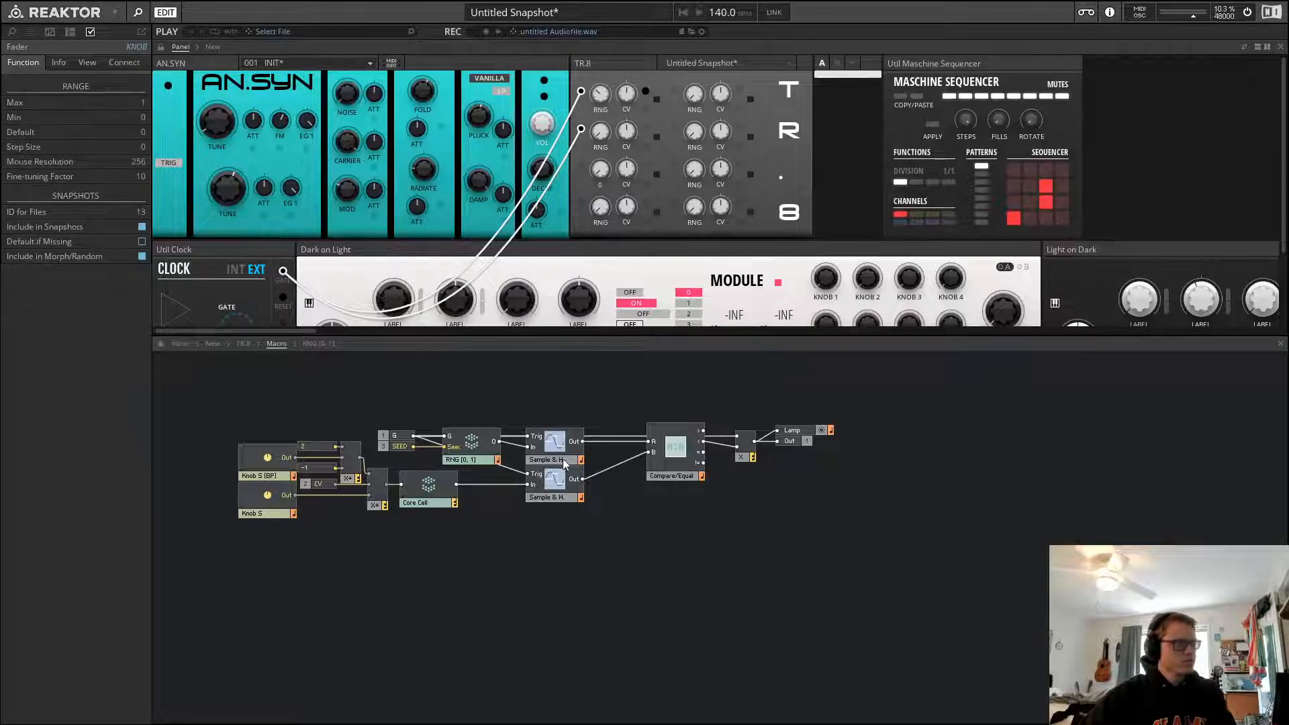
{"action": "left_click", "coordinate": [474, 446]}
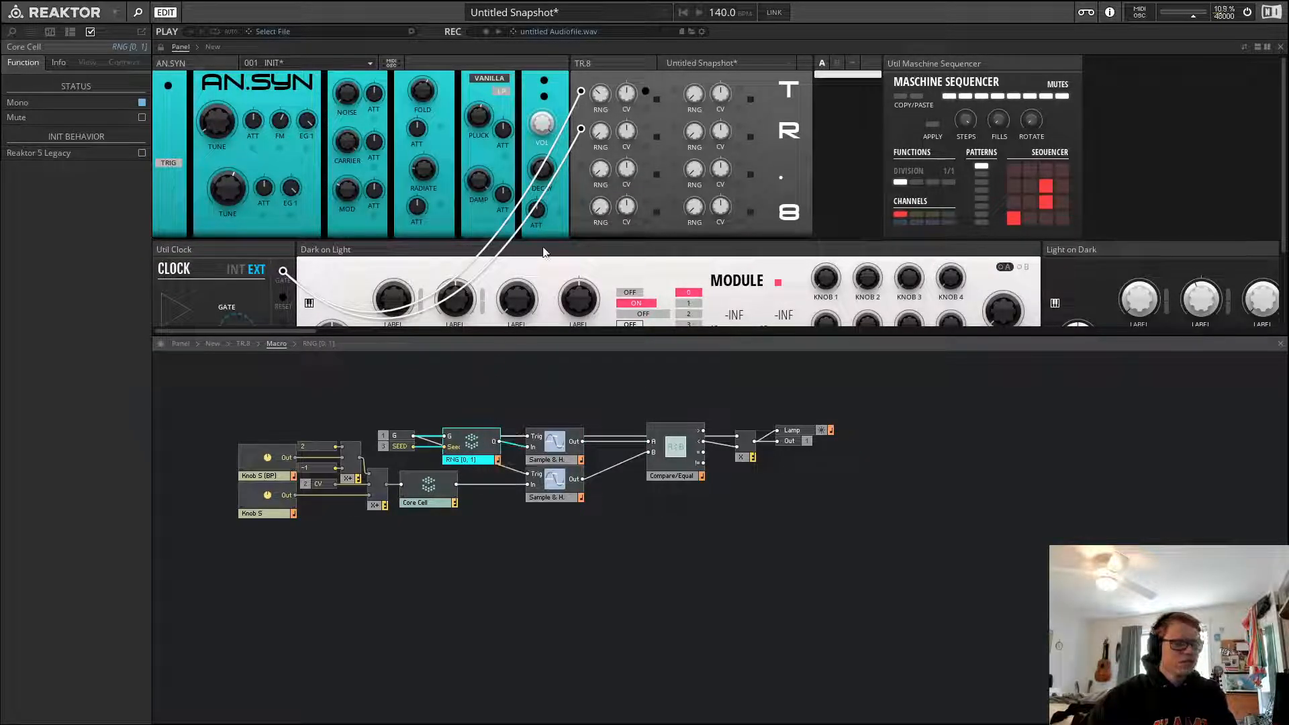
{"action": "left_click", "coordinate": [600, 108]}
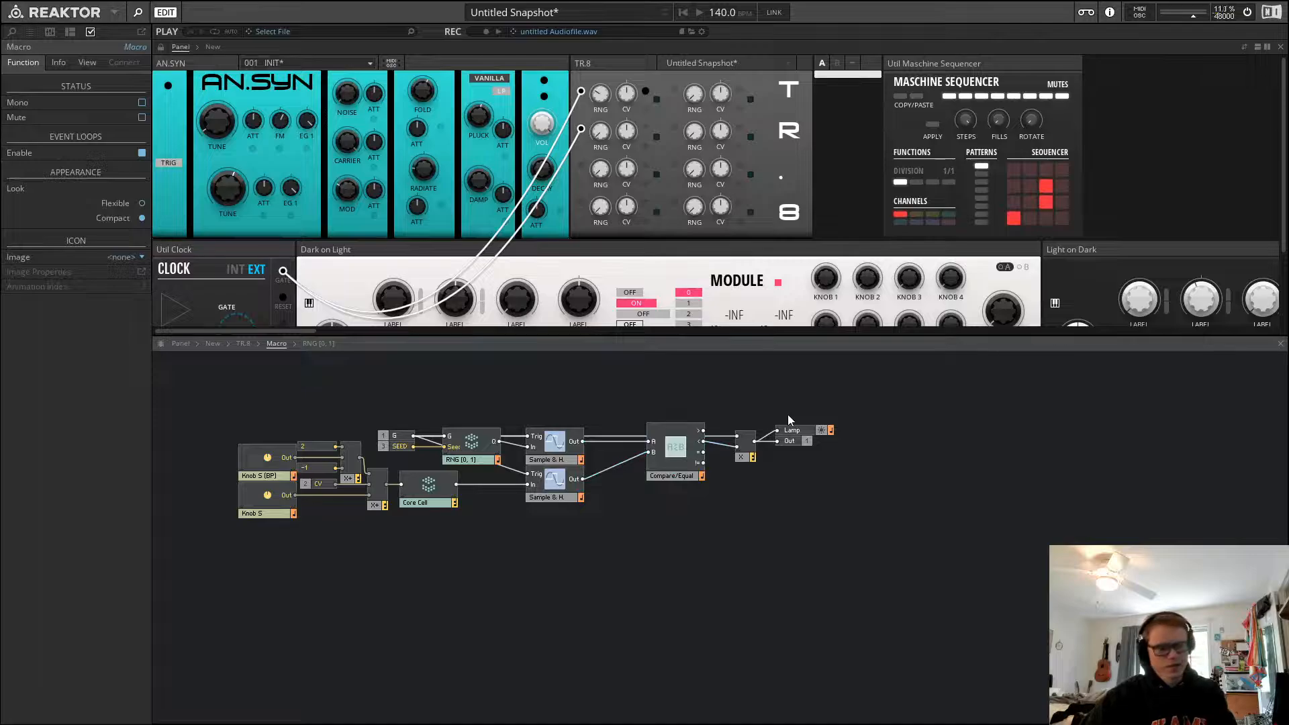
Go back up to the ensemble level, then reopen TR.8's first Macro and its RNG [0, 1] macro
{"action": "left_click", "coordinate": [245, 345]}
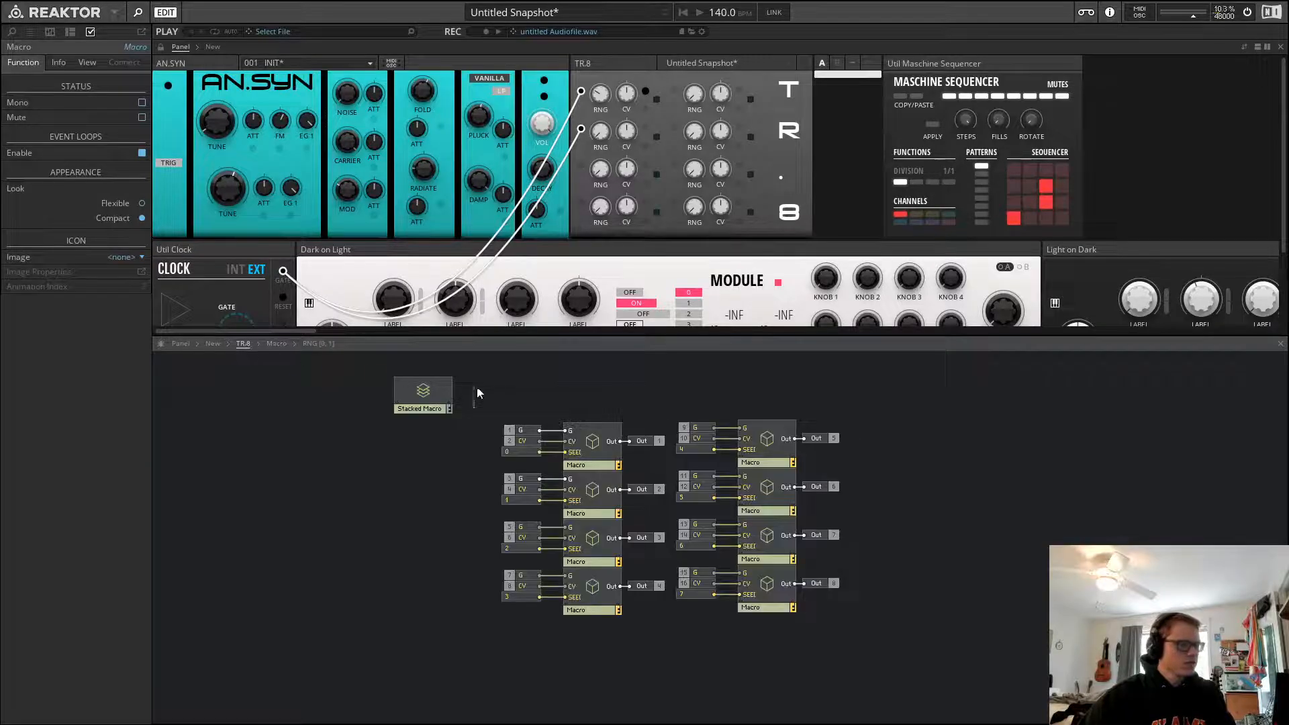
{"action": "left_click", "coordinate": [543, 397]}
{"action": "left_click", "coordinate": [213, 344]}
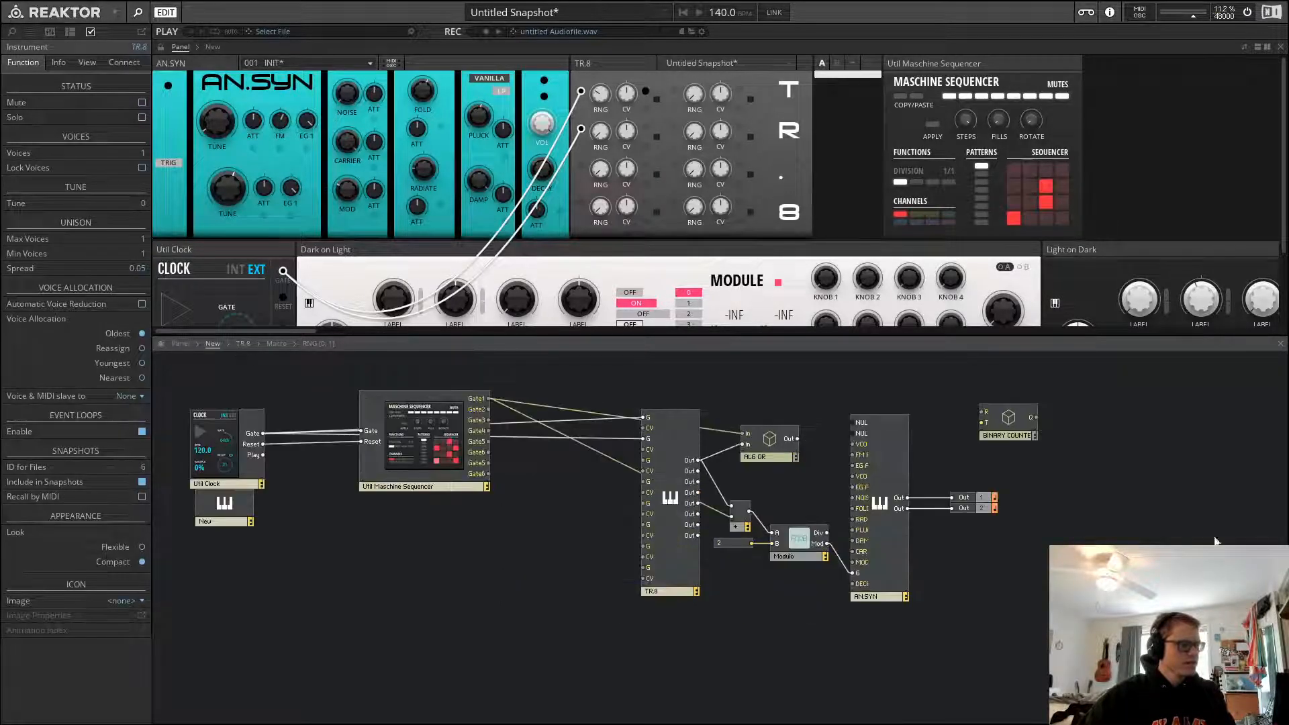
{"action": "double_click", "coordinate": [672, 450]}
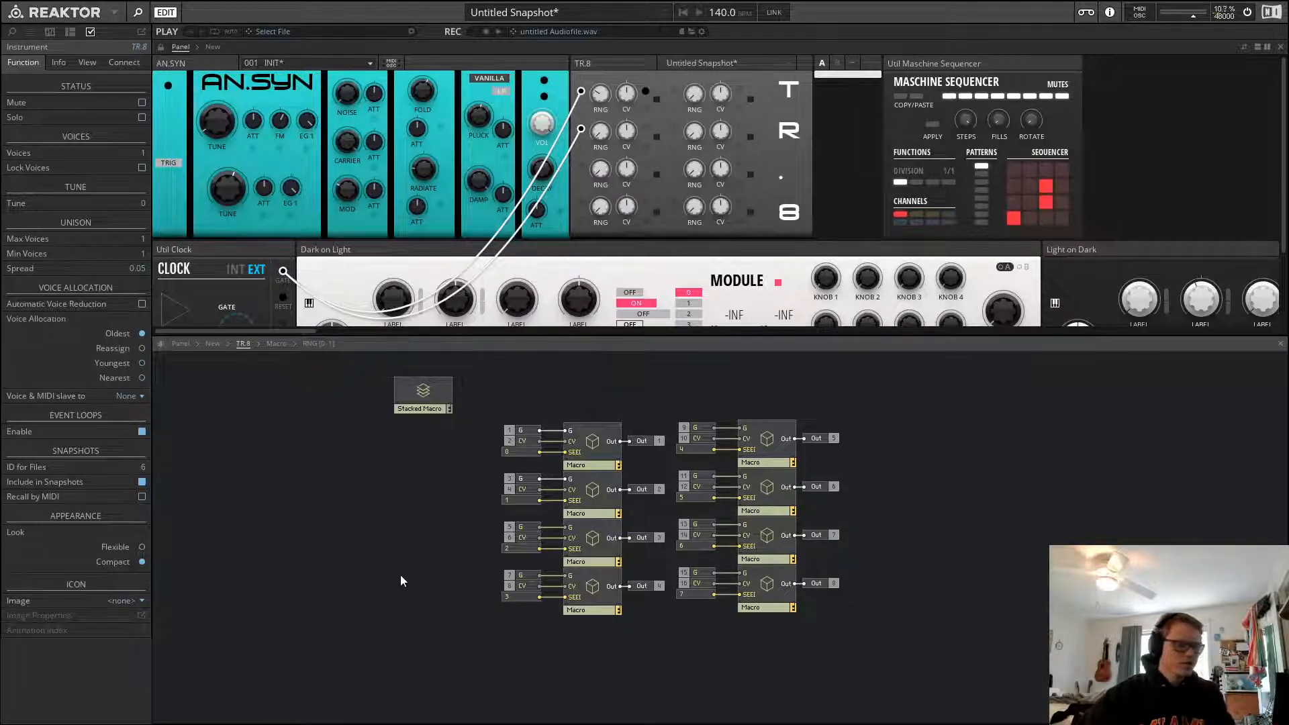
{"action": "double_click", "coordinate": [591, 440]}
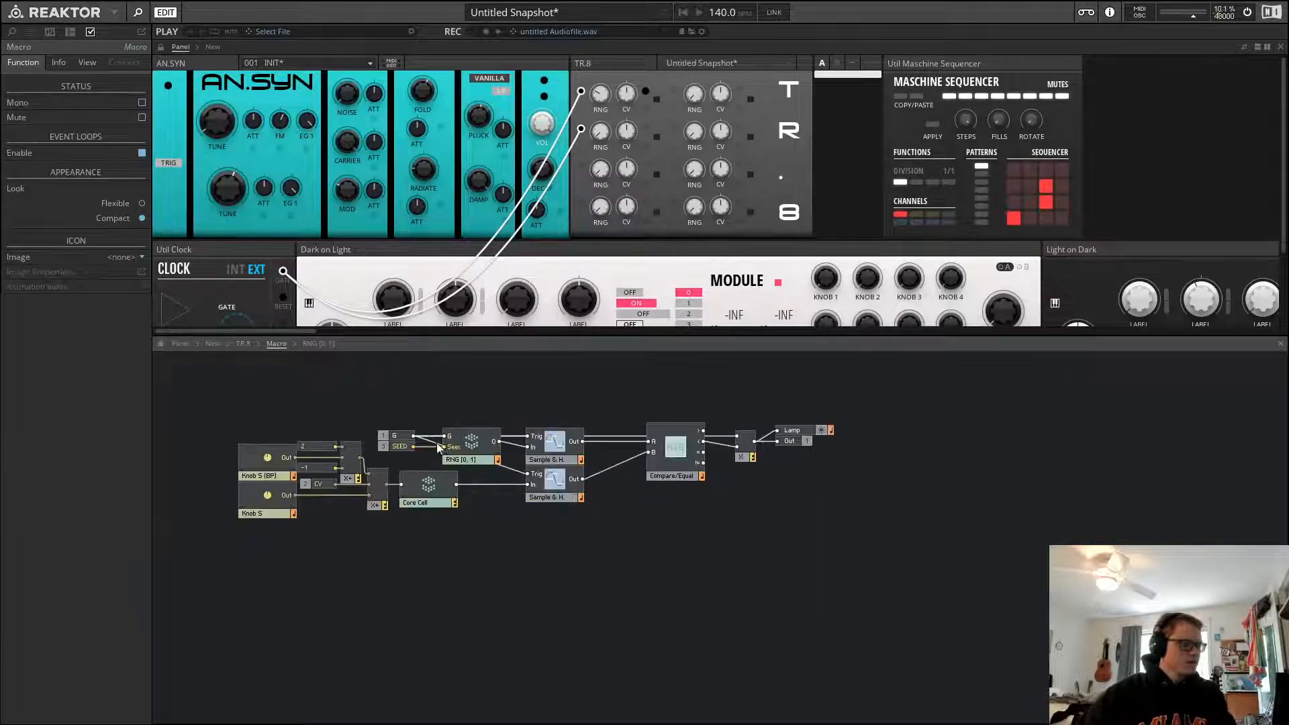
{"action": "double_click", "coordinate": [439, 447]}
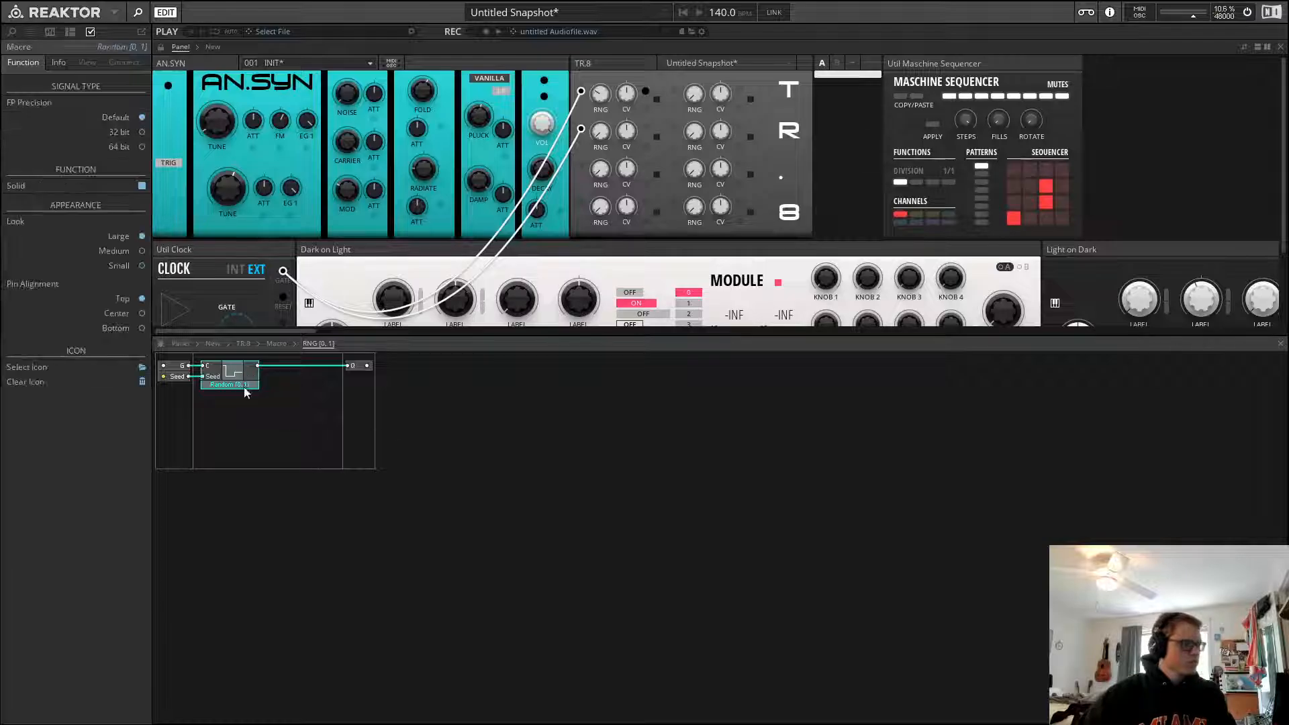
Select the Random core cell inside RNG [0, 1], then return up through the levels to the ensemble
{"action": "left_click", "coordinate": [238, 408]}
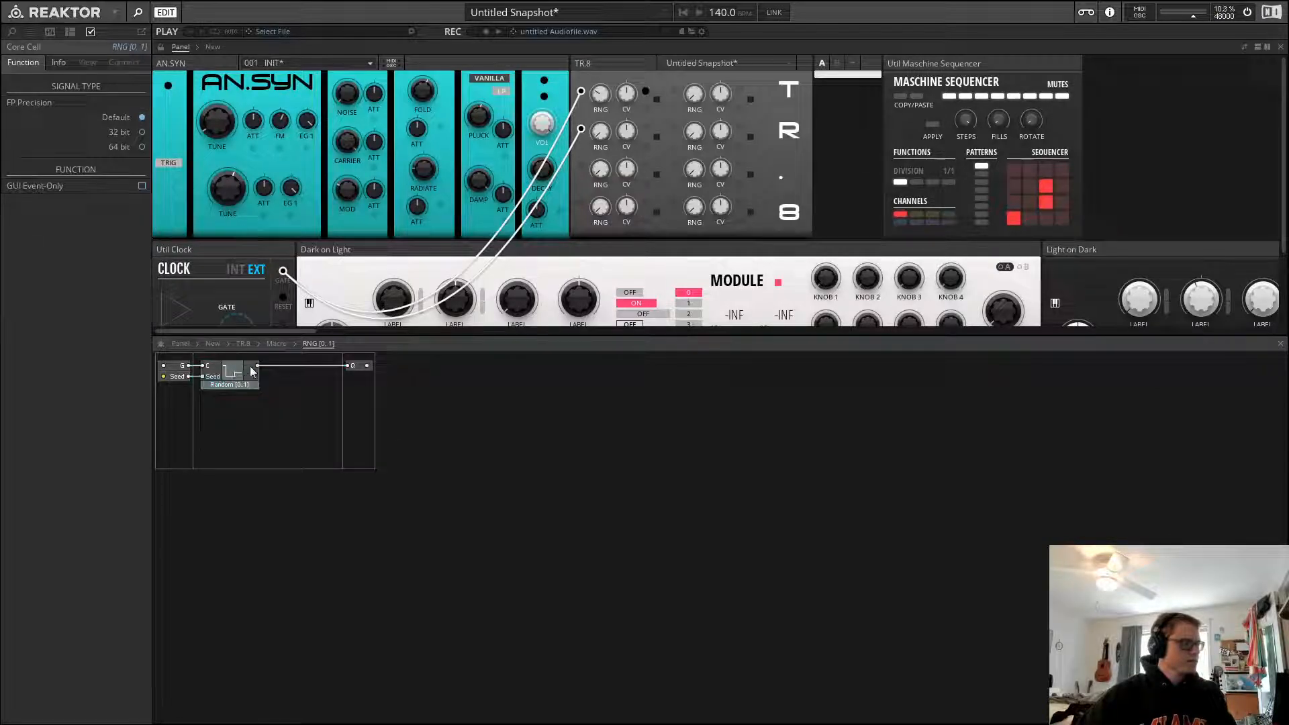
{"action": "left_click", "coordinate": [276, 343]}
{"action": "left_click", "coordinate": [243, 343]}
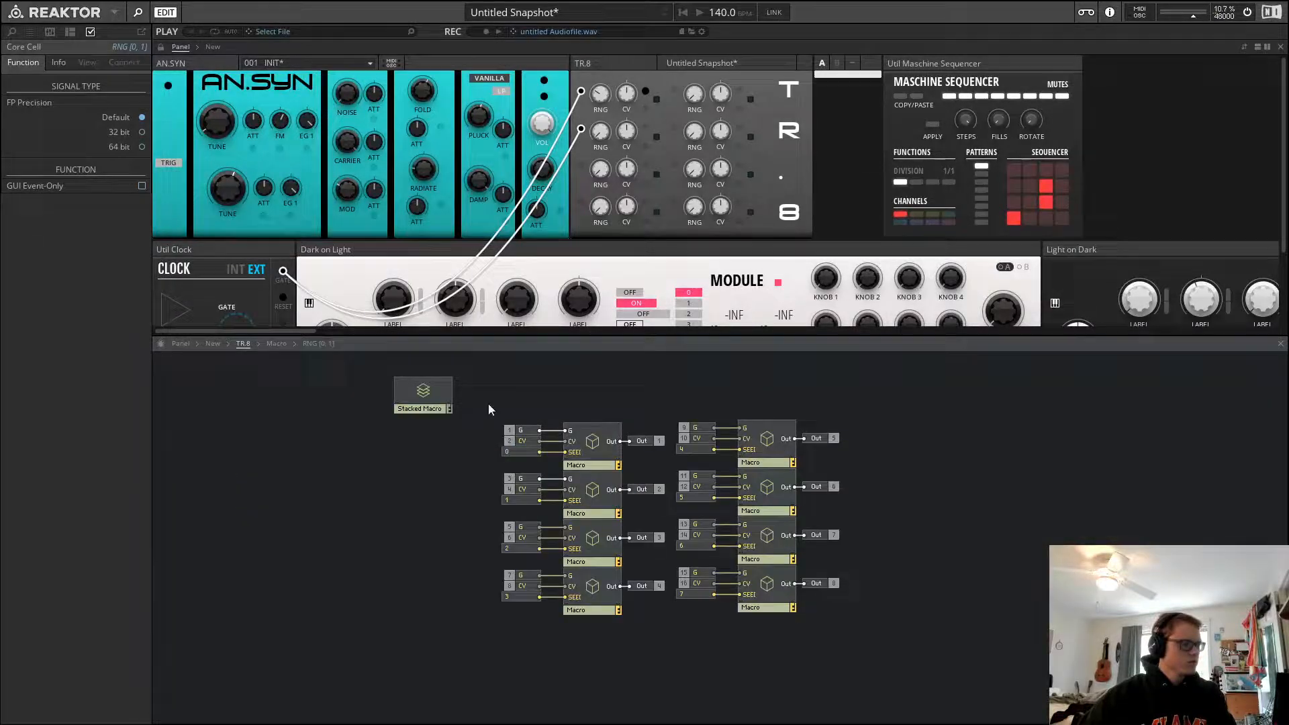
{"action": "left_click", "coordinate": [626, 401]}
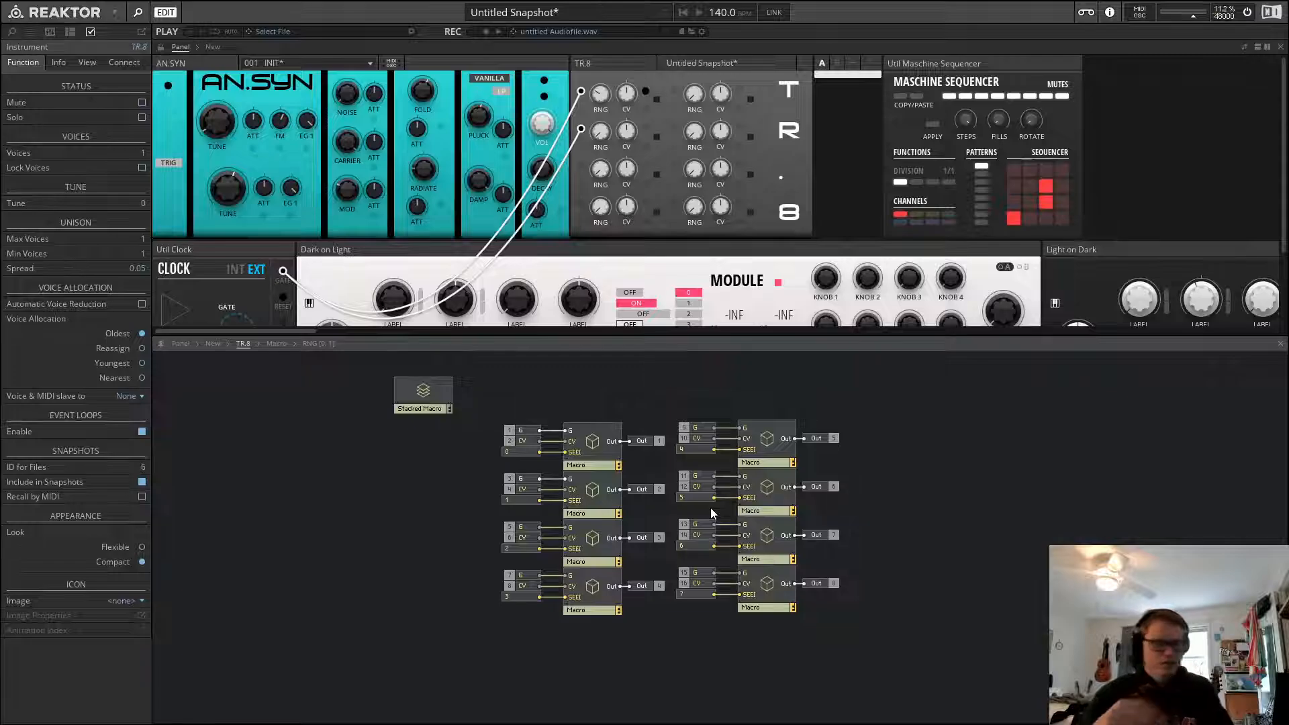
{"action": "left_click", "coordinate": [210, 343]}
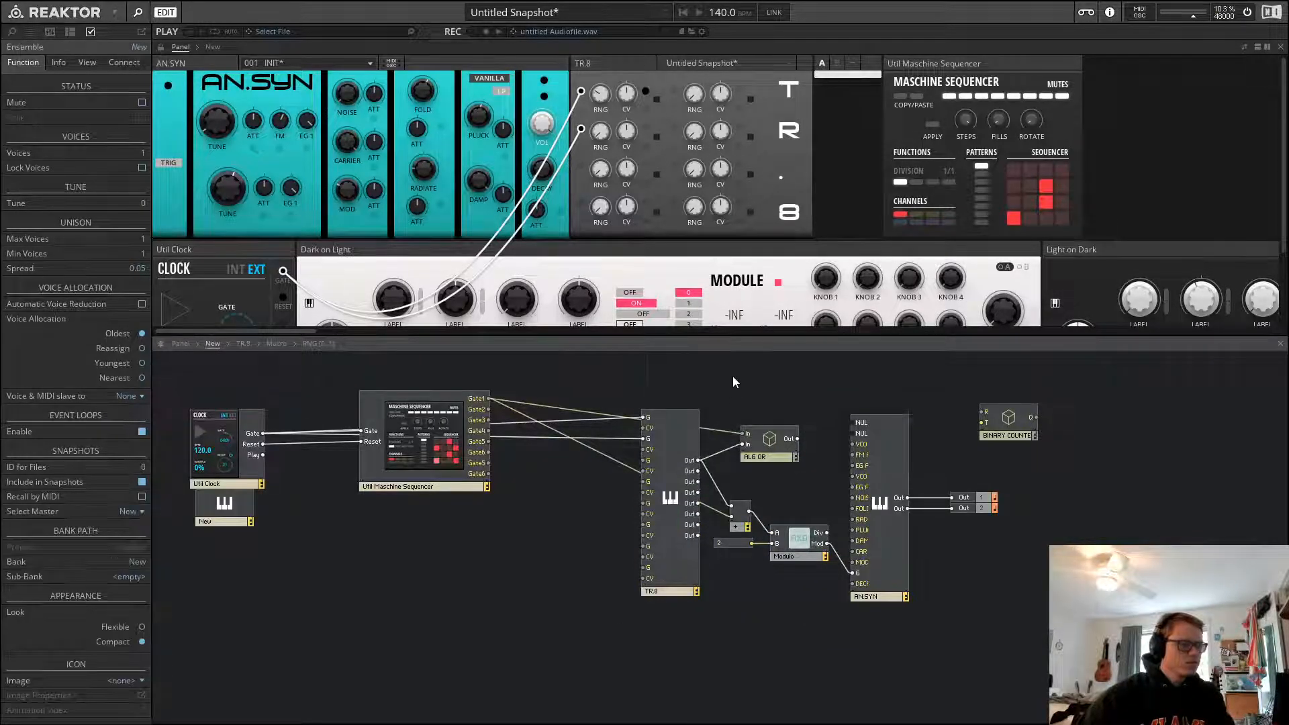
Move the ALG OR macro above the TR.8 block and delete its connection from the sequencer's Gate1 output
{"action": "left_click_drag", "start_coordinate": [770, 453], "coordinate": [802, 409]}
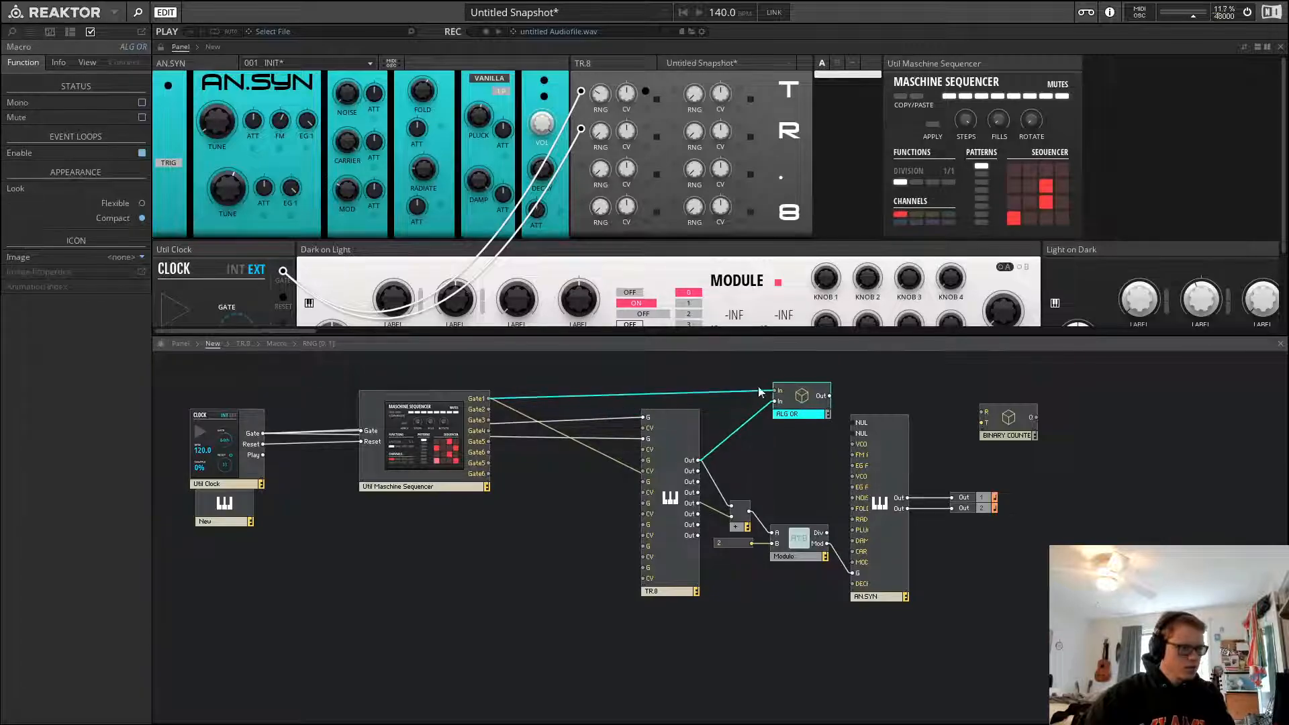
{"action": "left_click", "coordinate": [759, 393]}
{"action": "key", "text": "Delete"}
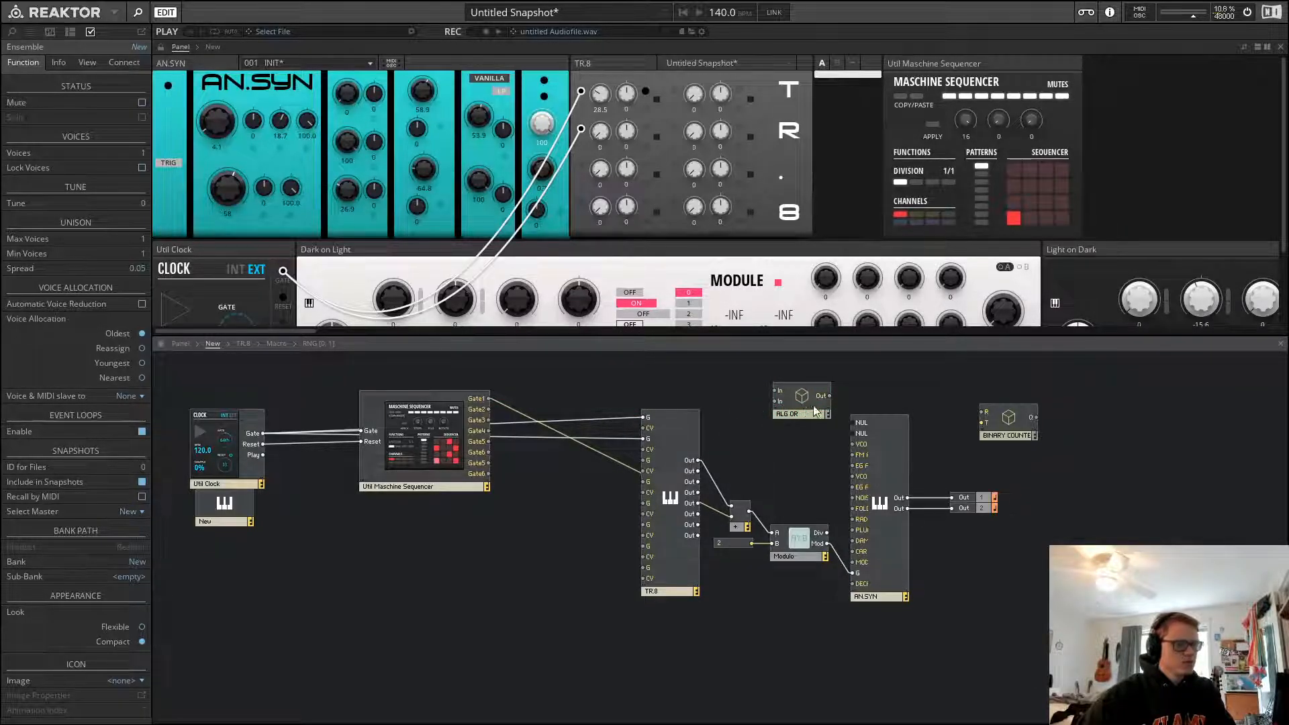
{"action": "left_click_drag", "start_coordinate": [799, 410], "coordinate": [783, 399]}
Select the modules around TR.8, the Util Maschine Sequencer and its panel to examine their connections
{"action": "left_click_drag", "start_coordinate": [791, 484], "coordinate": [719, 601]}
{"action": "left_click", "coordinate": [752, 483]}
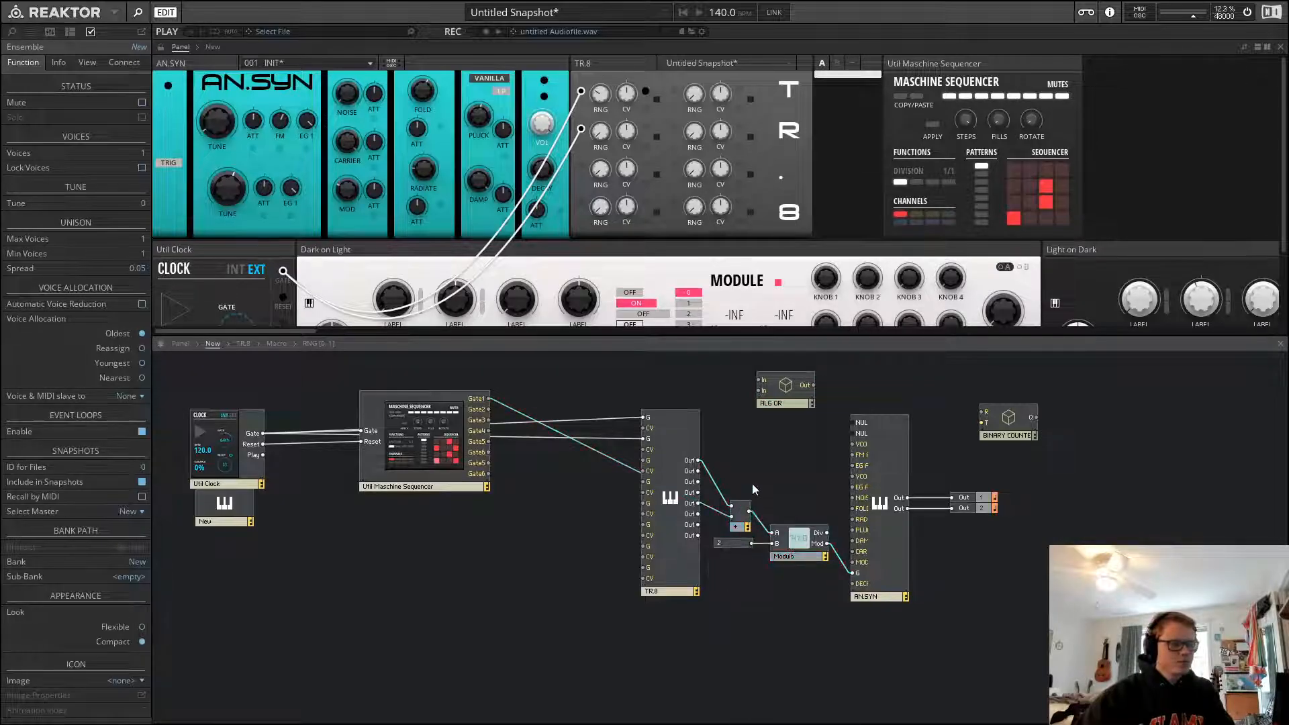
{"action": "left_click", "coordinate": [740, 513]}
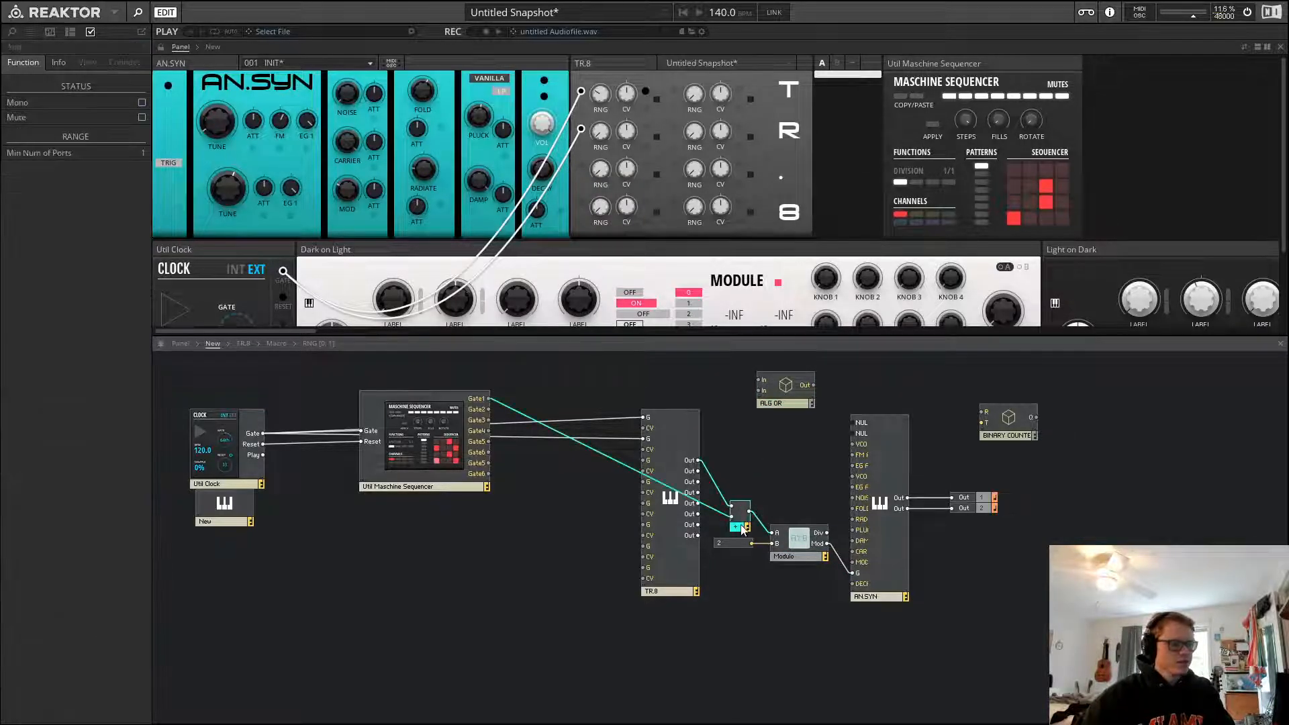
{"action": "left_click", "coordinate": [755, 503]}
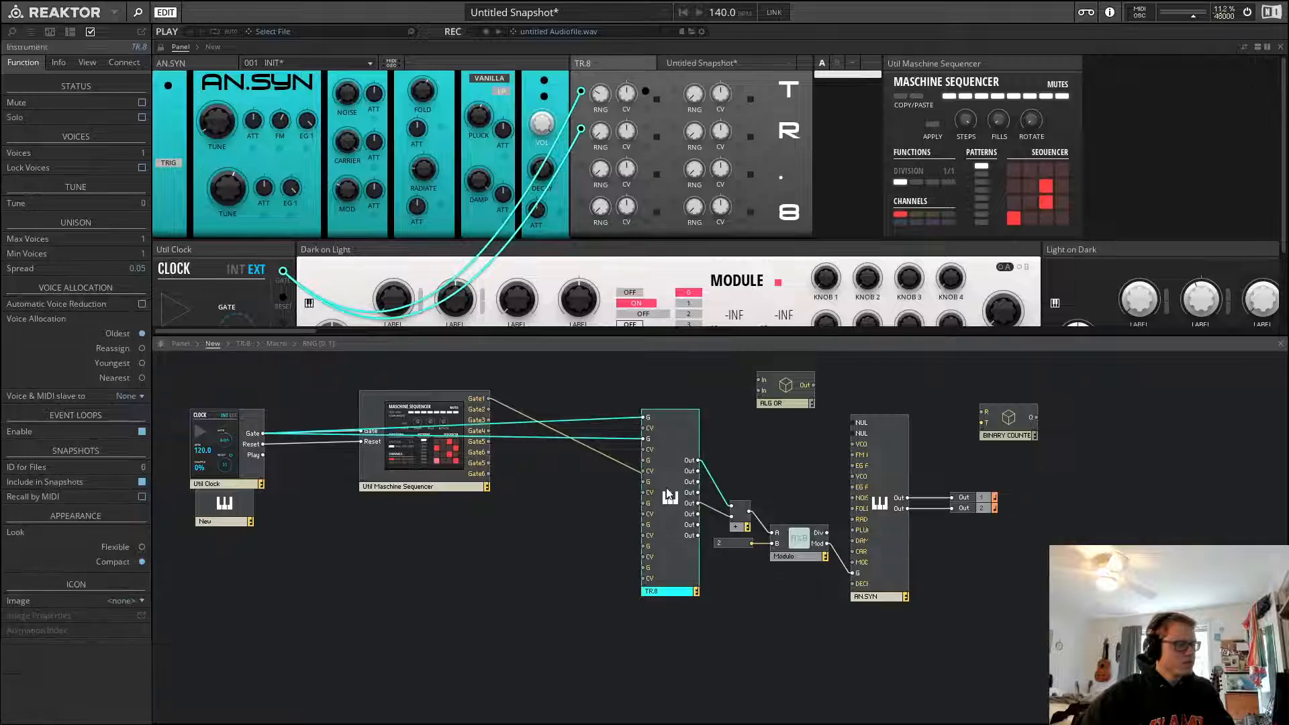
{"action": "left_click", "coordinate": [446, 459]}
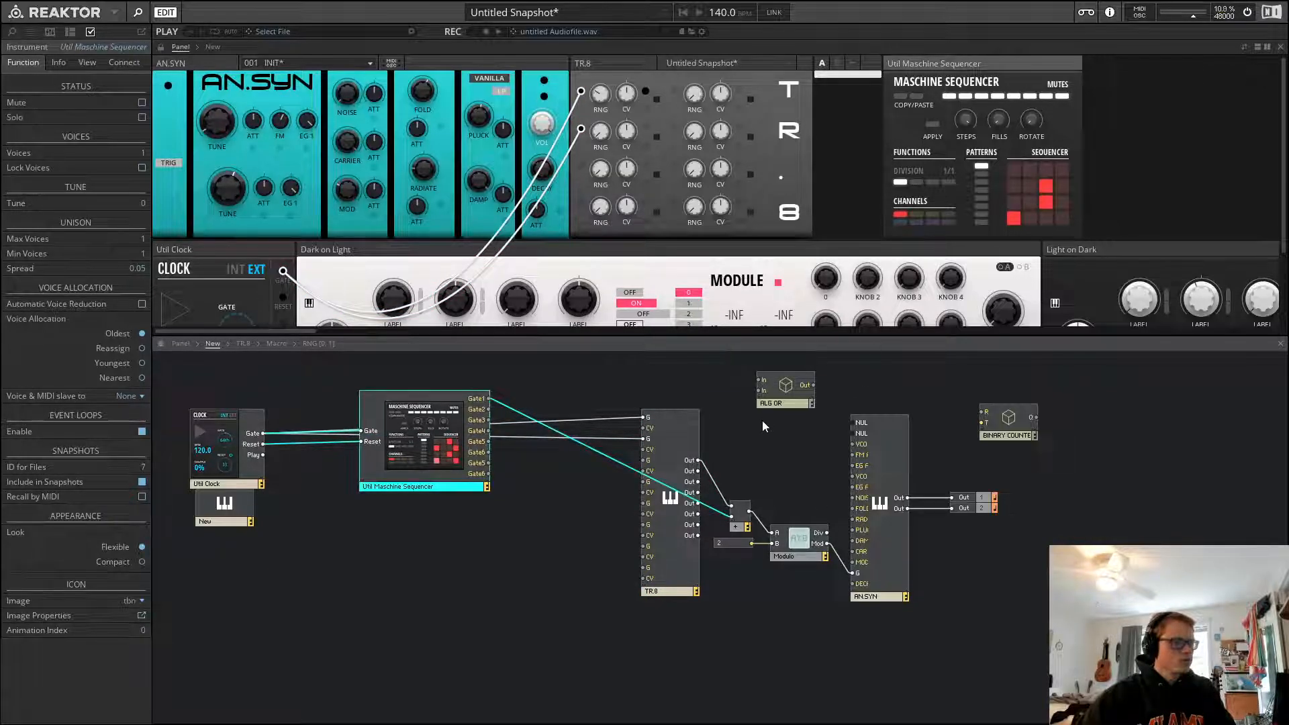
{"action": "left_click", "coordinate": [591, 310]}
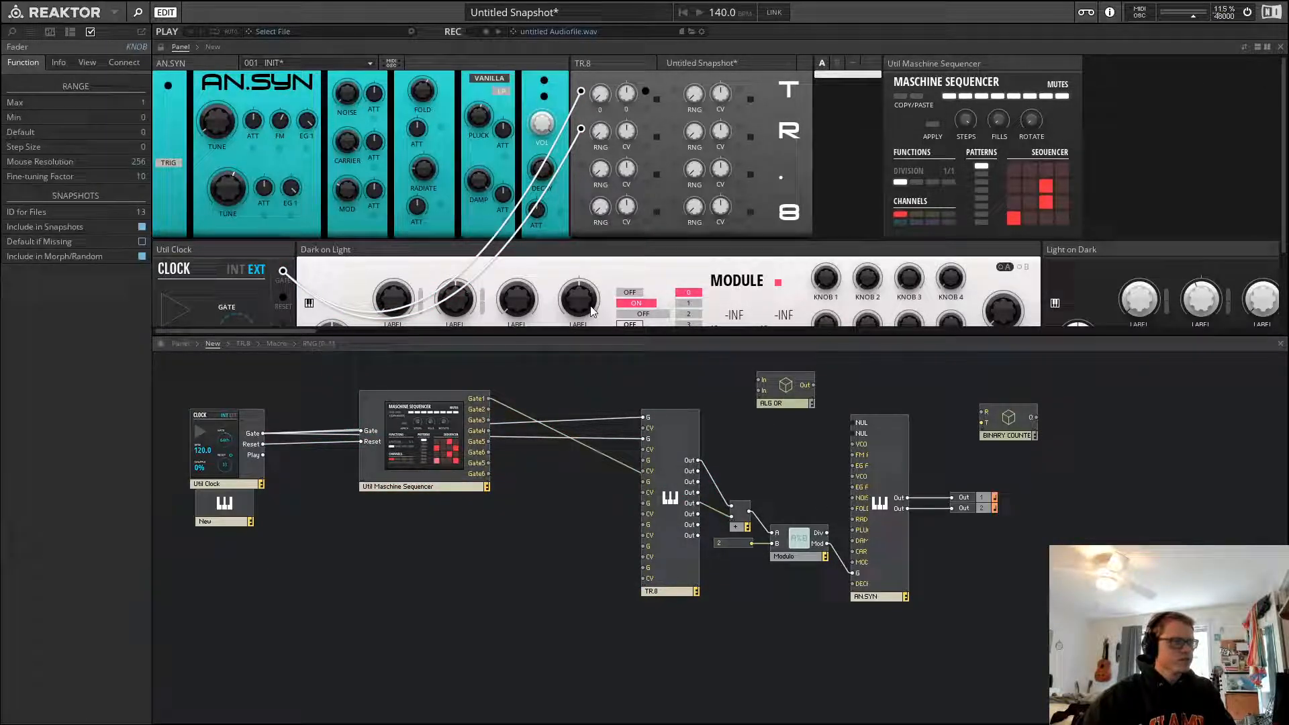
{"action": "left_click", "coordinate": [958, 66]}
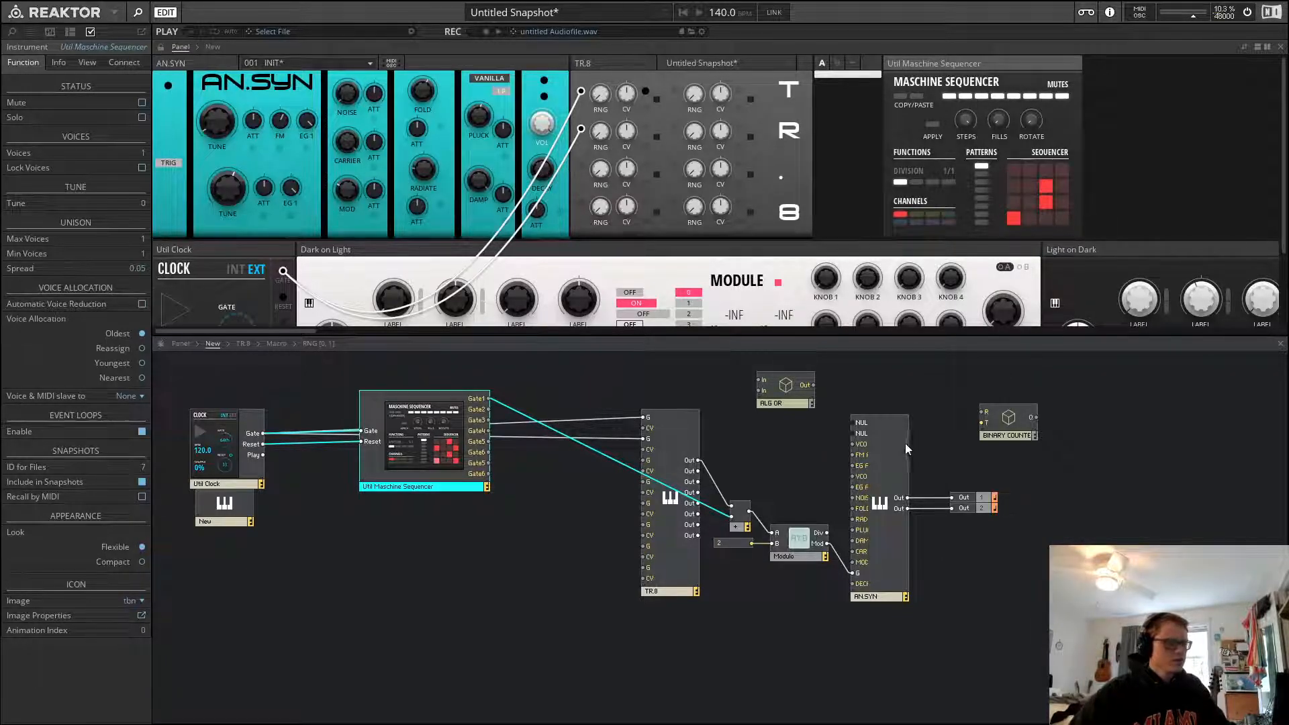
{"action": "left_click", "coordinate": [767, 466]}
Start playback and move the two Out modules farther right of the AN.SYN outputs
{"action": "key", "text": "space"}
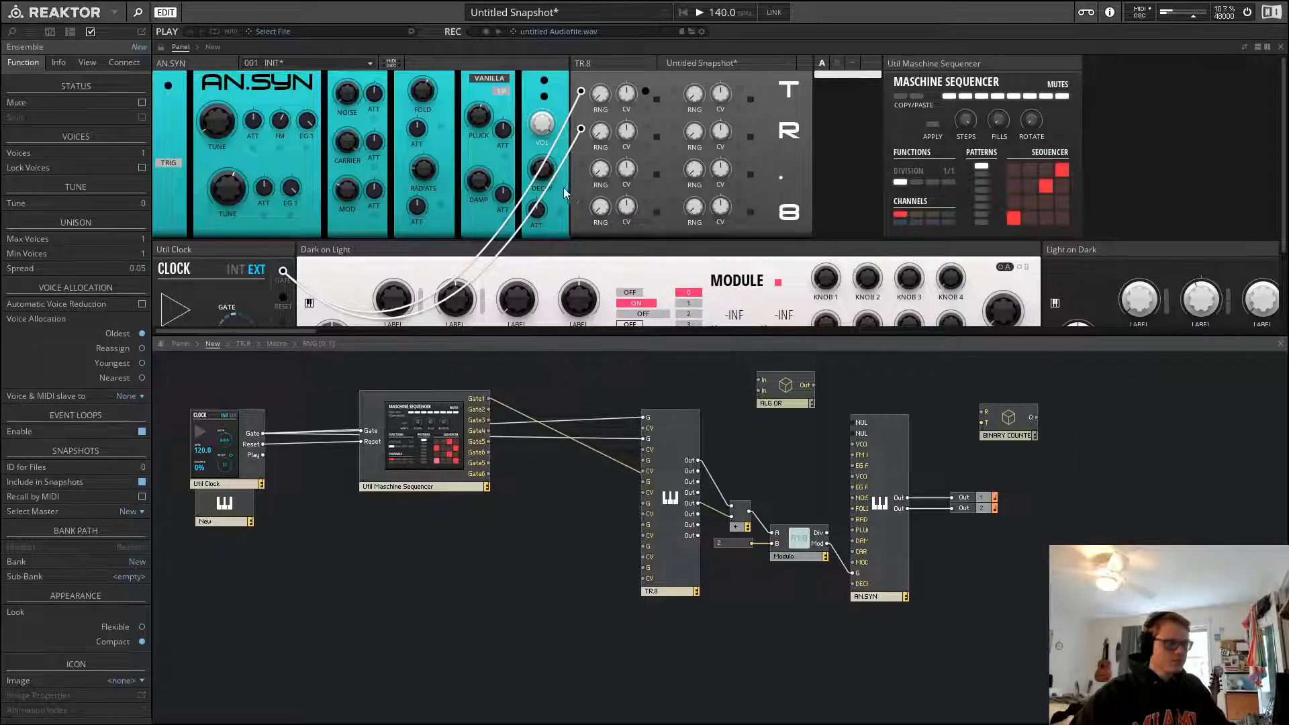
{"action": "left_click", "coordinate": [626, 206]}
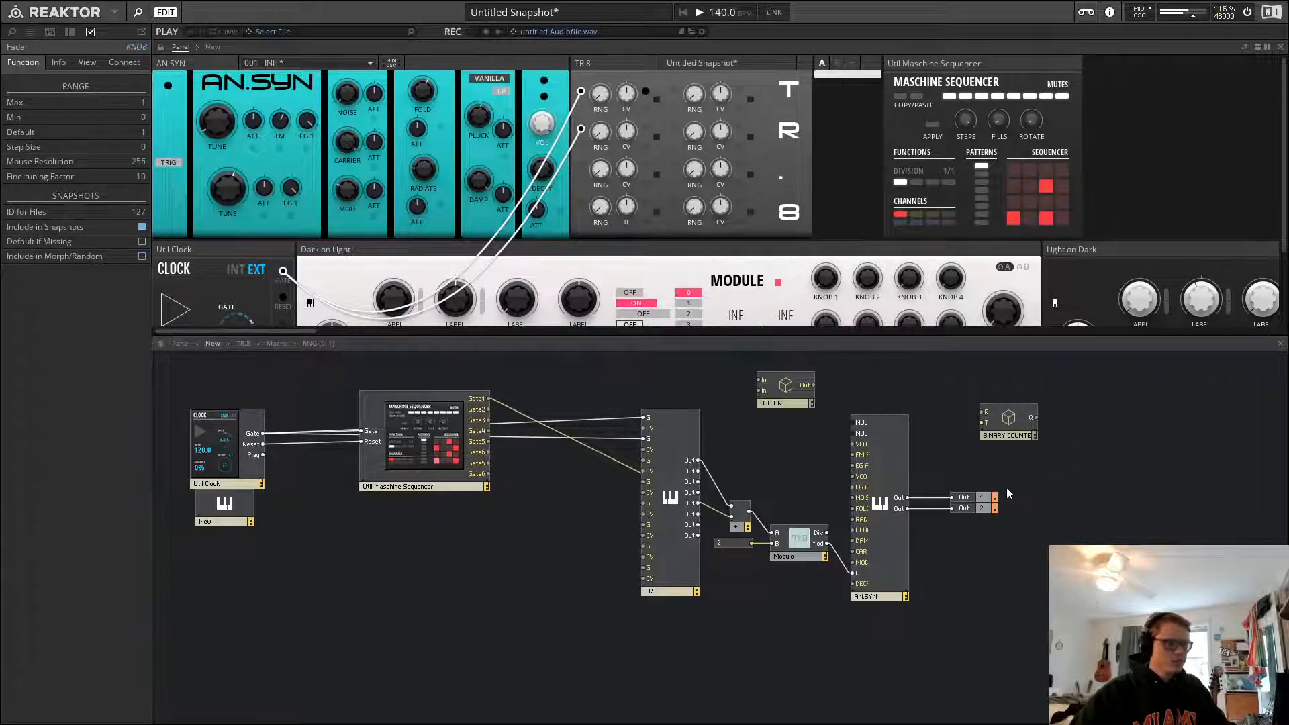
{"action": "left_click_drag", "start_coordinate": [1006, 487], "coordinate": [1118, 509]}
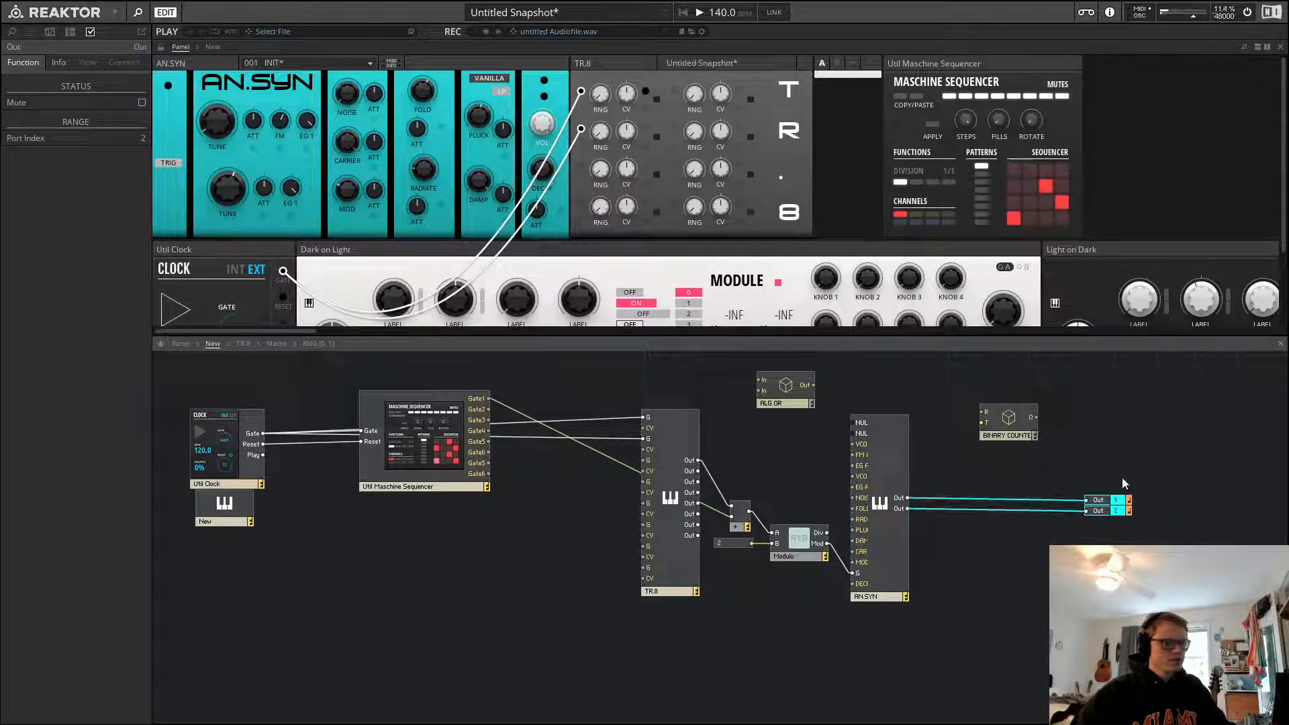
{"action": "left_click", "coordinate": [1119, 471]}
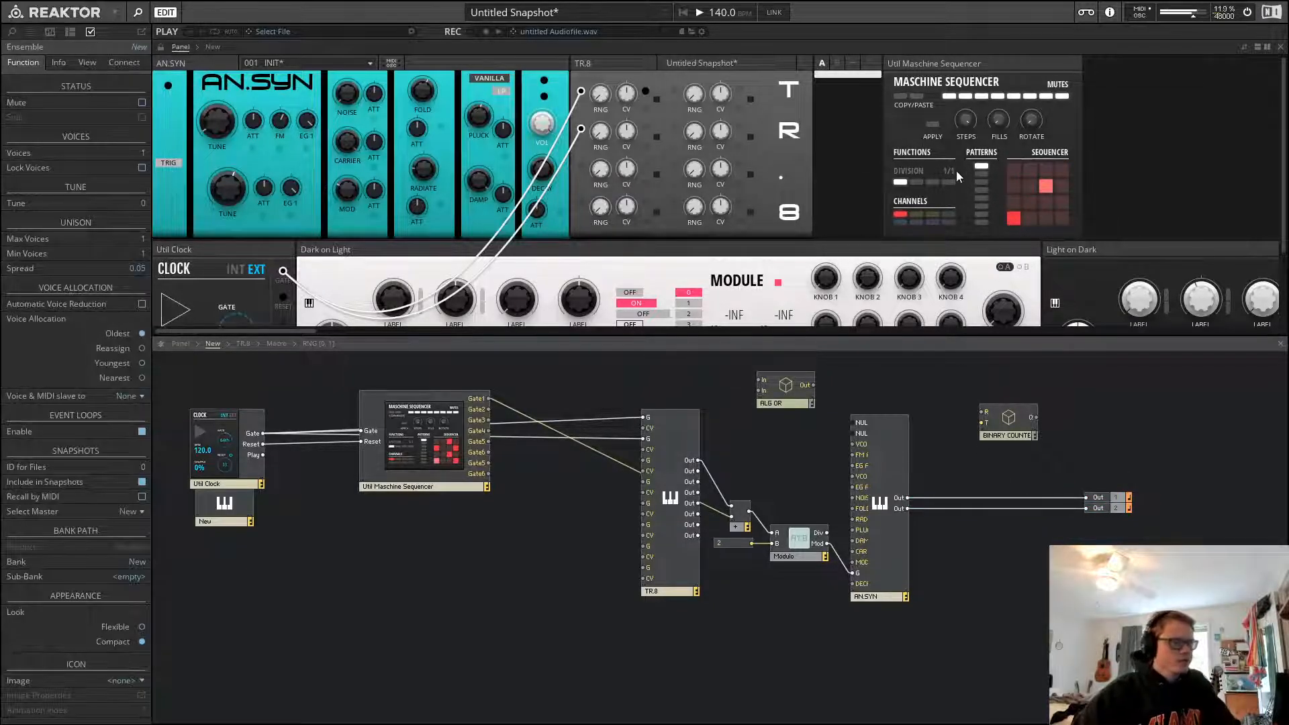
Toggle playback while selecting the first RNG knob on the TR.8 panel to hear the random gates
{"action": "key", "text": "space"}
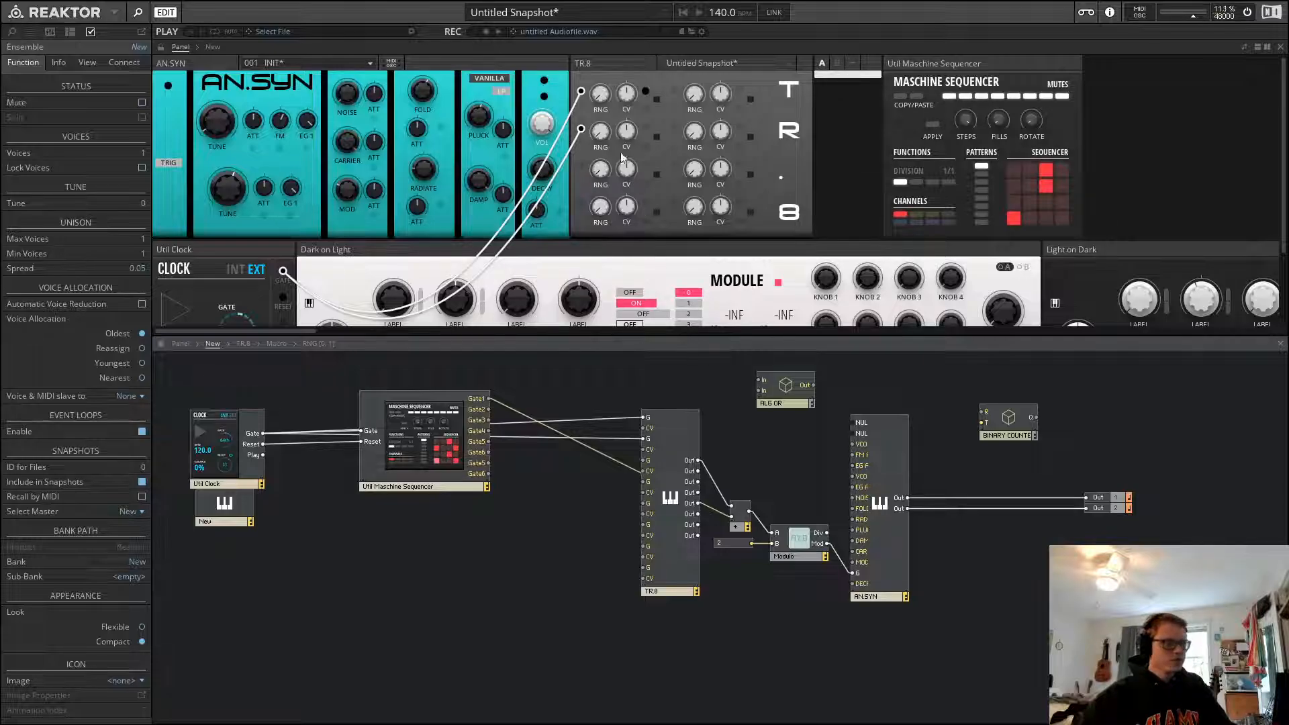
{"action": "left_click", "coordinate": [601, 96]}
{"action": "key", "text": "space"}
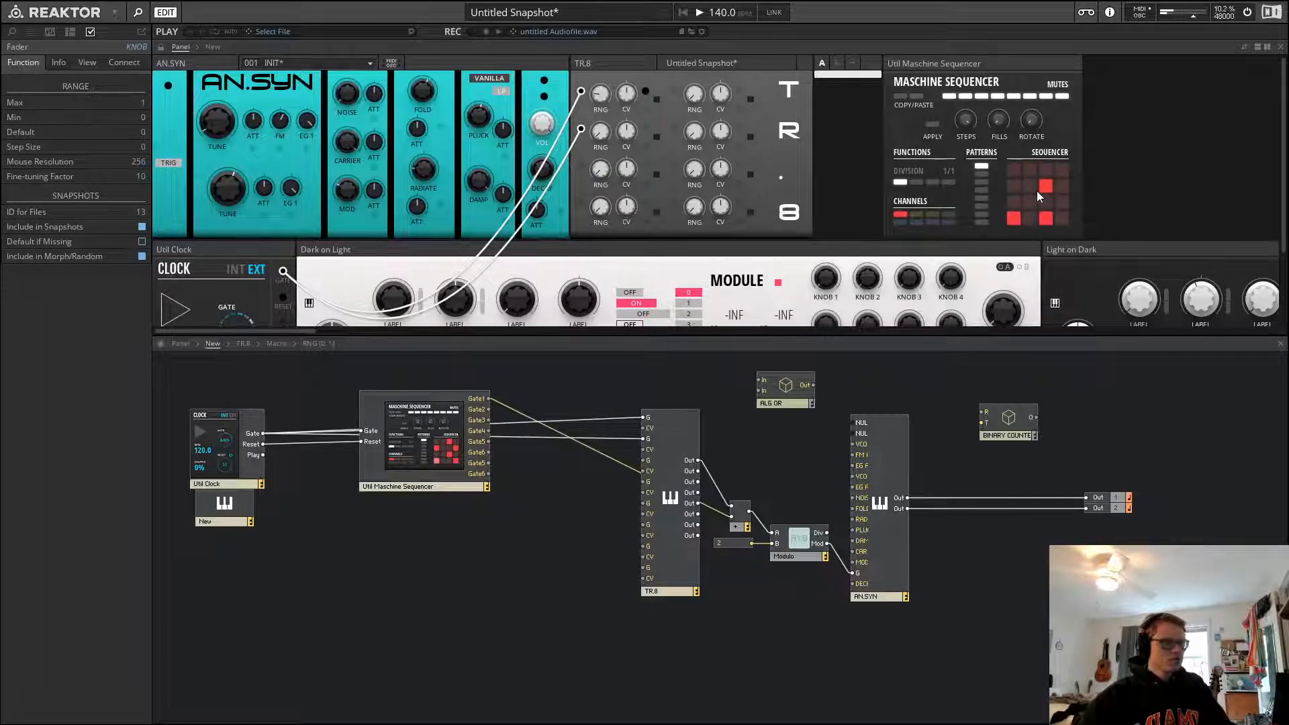
{"action": "key", "text": "space"}
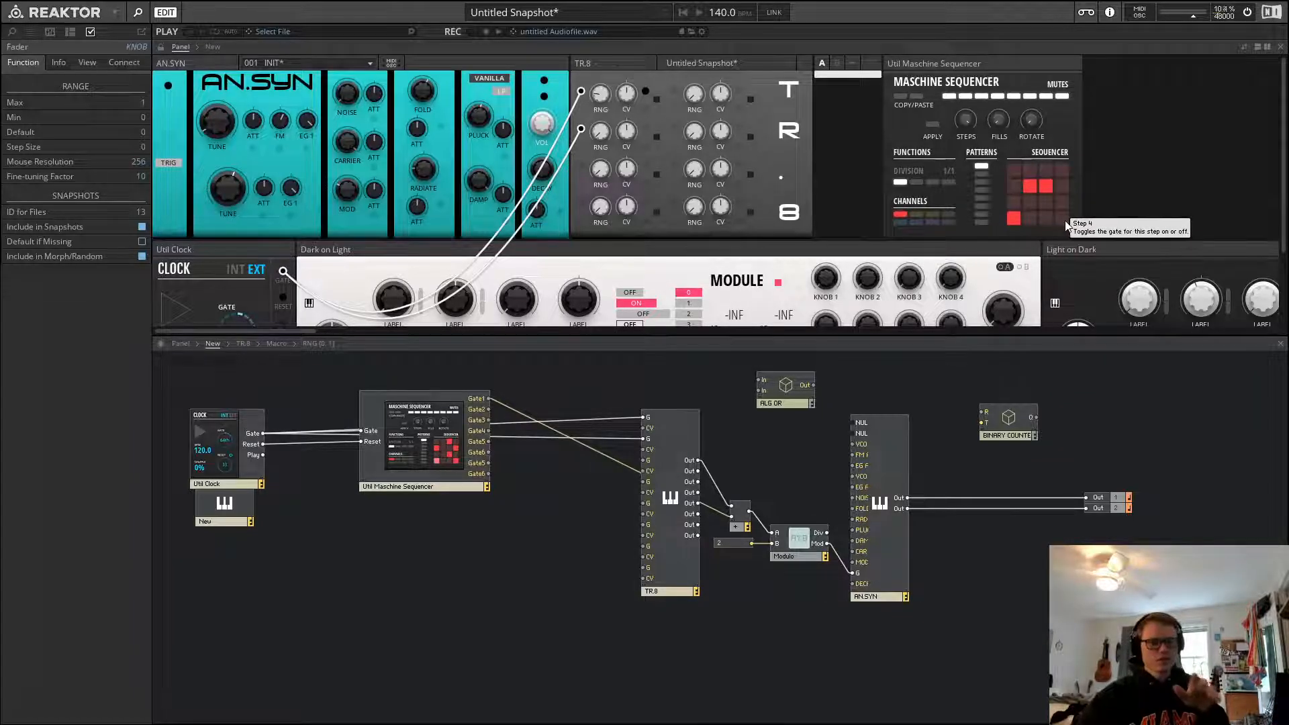
{"action": "left_click", "coordinate": [759, 436]}
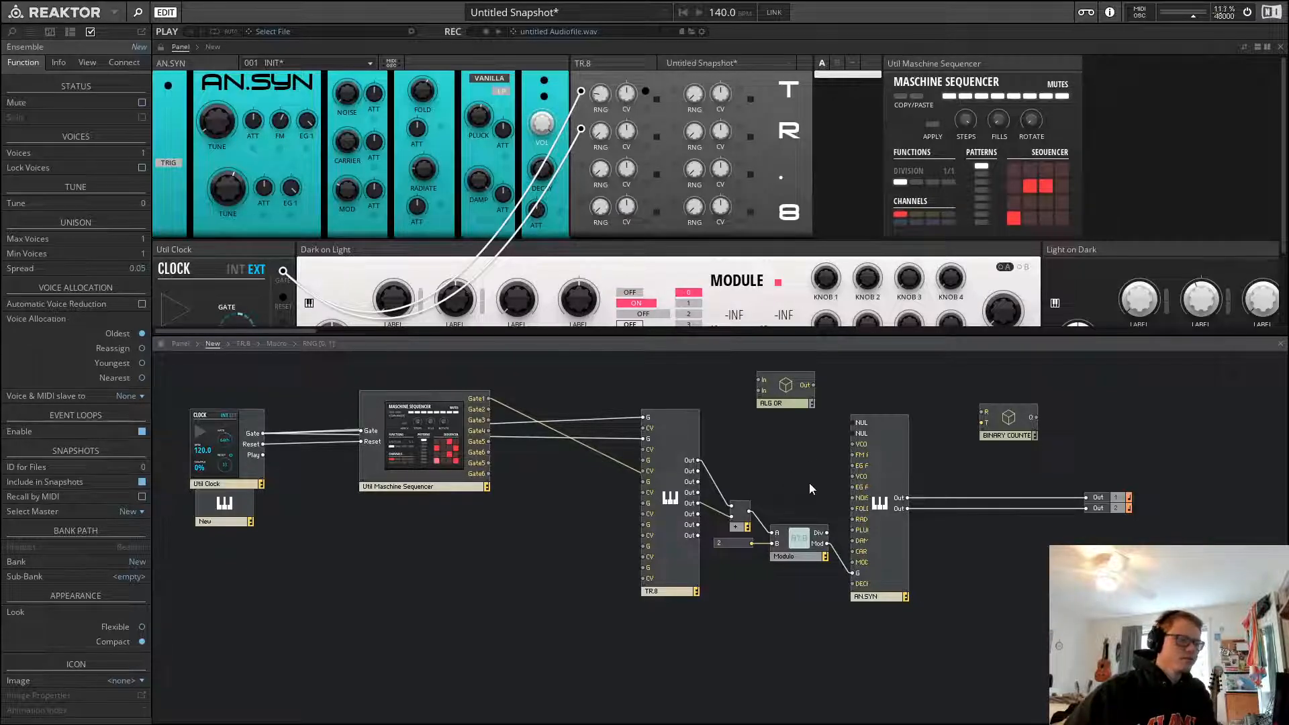
Box-select the Modulo module and its neighbouring module to examine their wiring
{"action": "left_click_drag", "start_coordinate": [805, 476], "coordinate": [711, 585]}
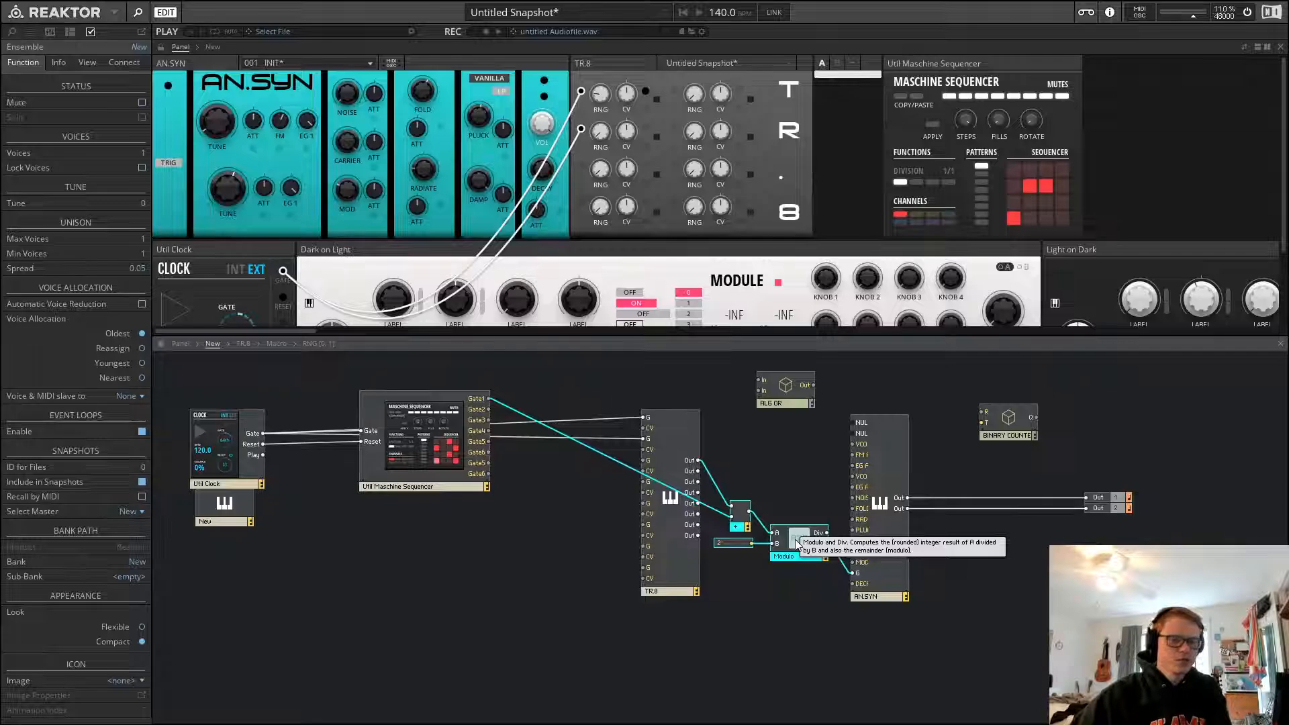
{"action": "left_click", "coordinate": [795, 486]}
{"action": "left_click_drag", "start_coordinate": [796, 474], "coordinate": [742, 550]}
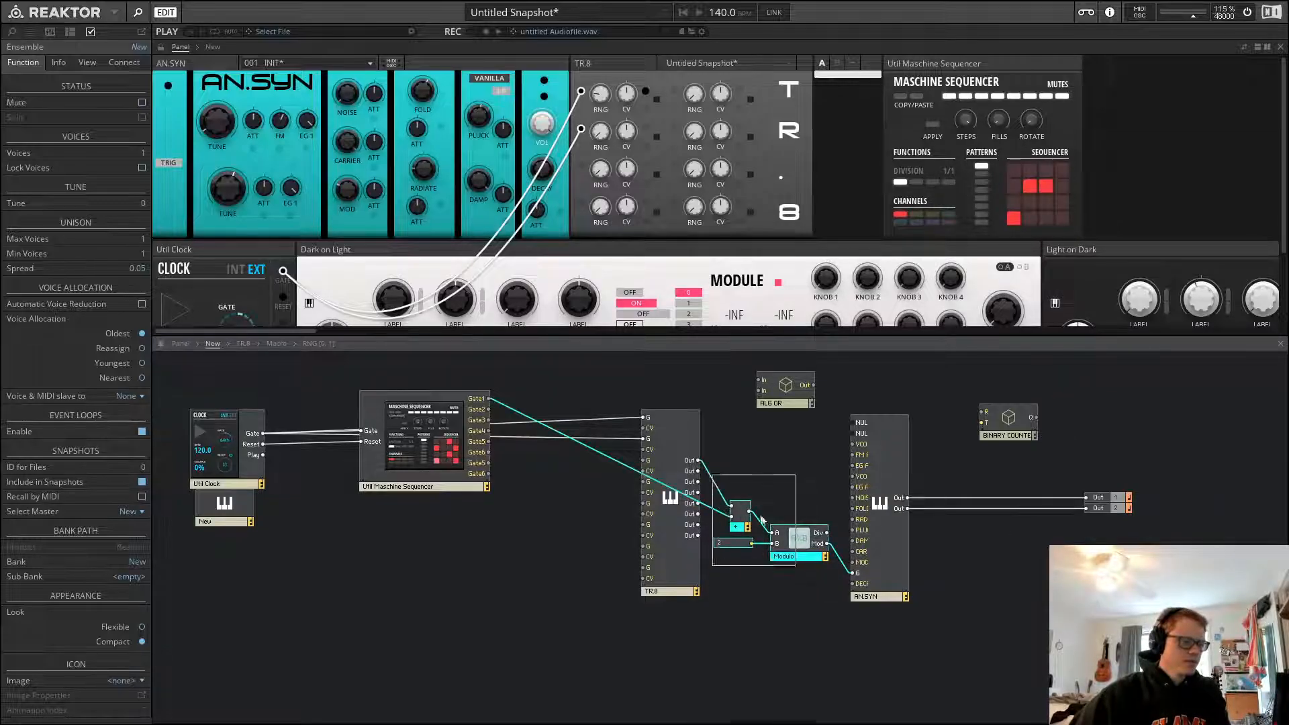
{"action": "left_click", "coordinate": [760, 456]}
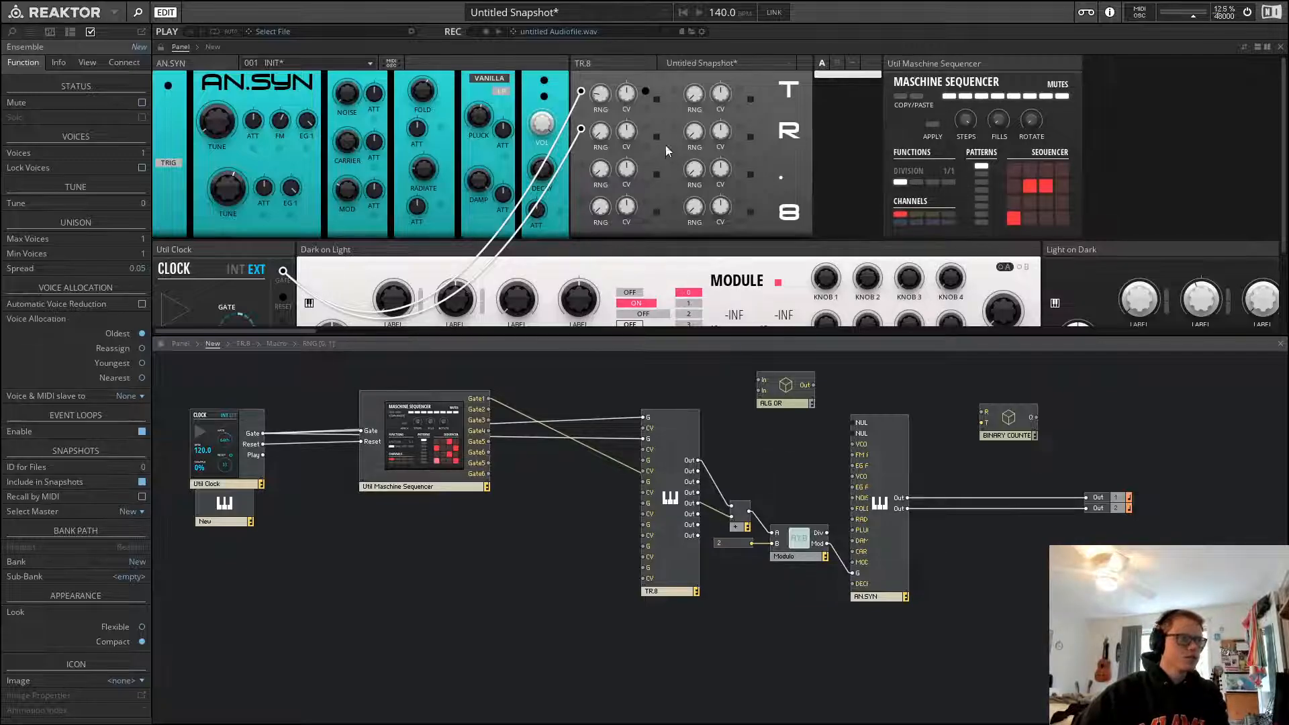
Select the TR.8 block in the structure to read its description
{"action": "left_click_drag", "start_coordinate": [645, 128], "coordinate": [670, 139]}
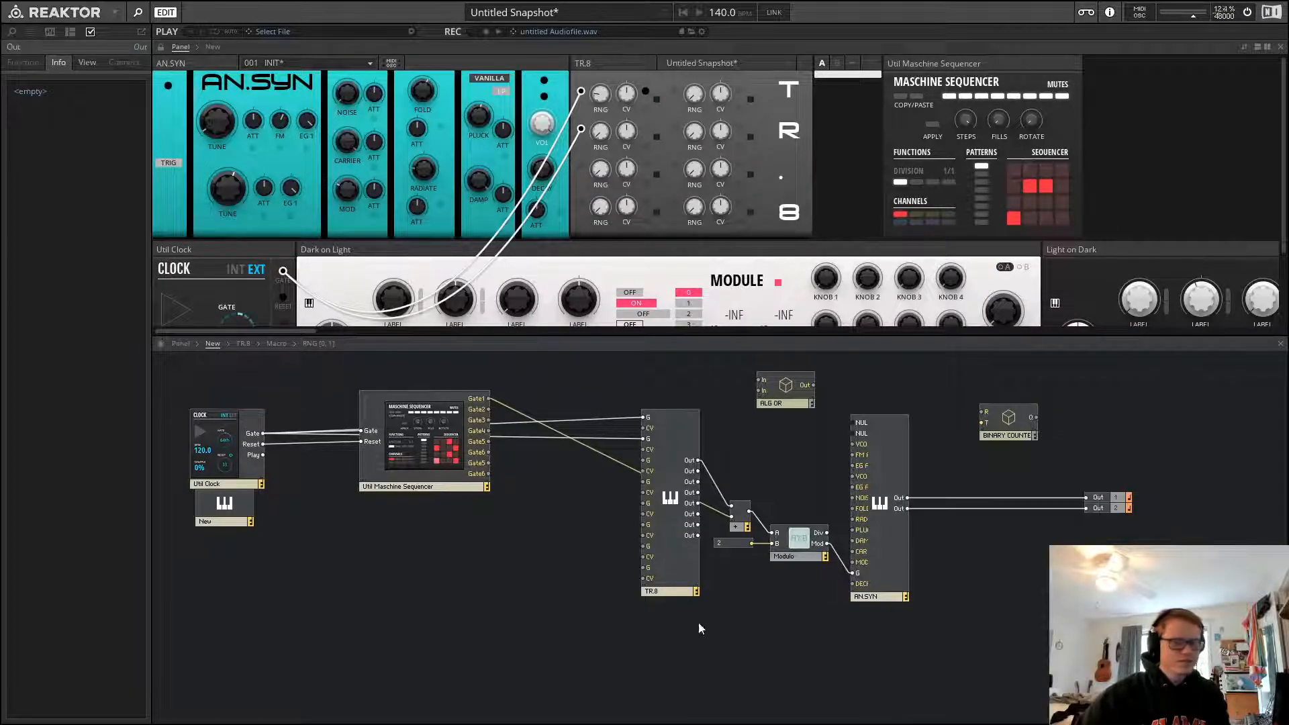
{"action": "left_click", "coordinate": [767, 481]}
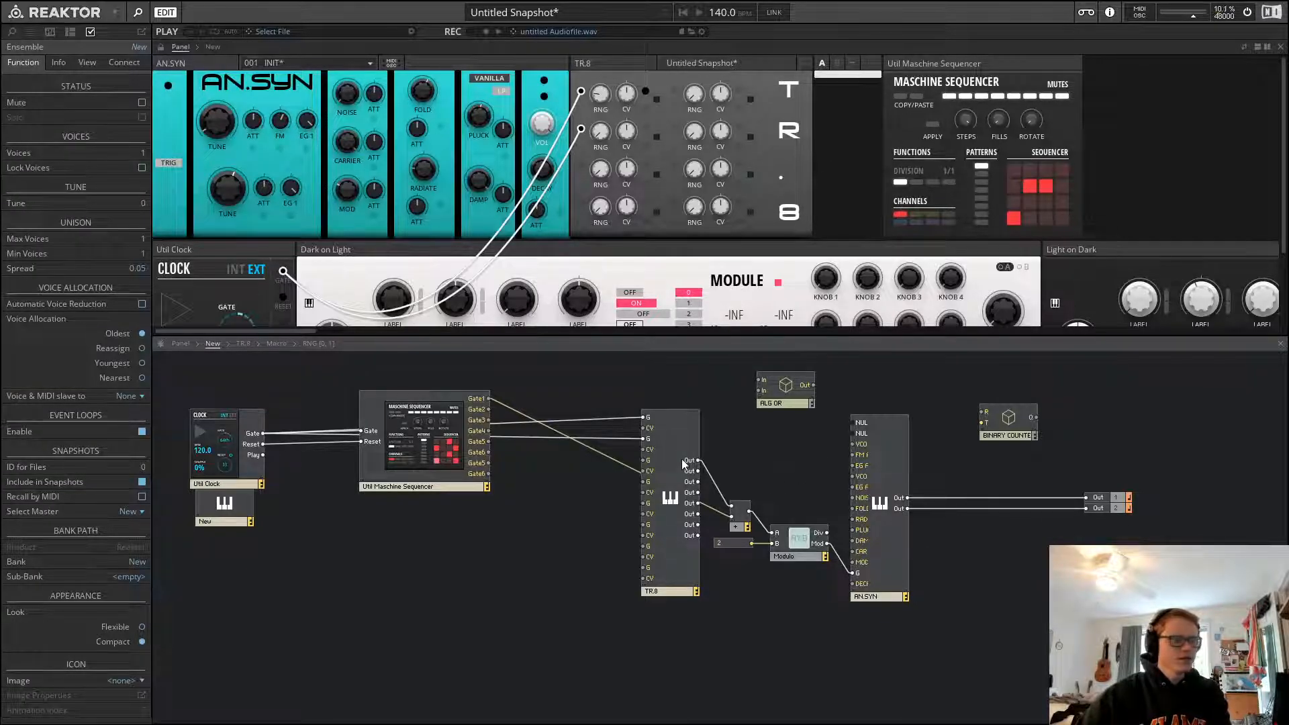
{"action": "left_click", "coordinate": [680, 437]}
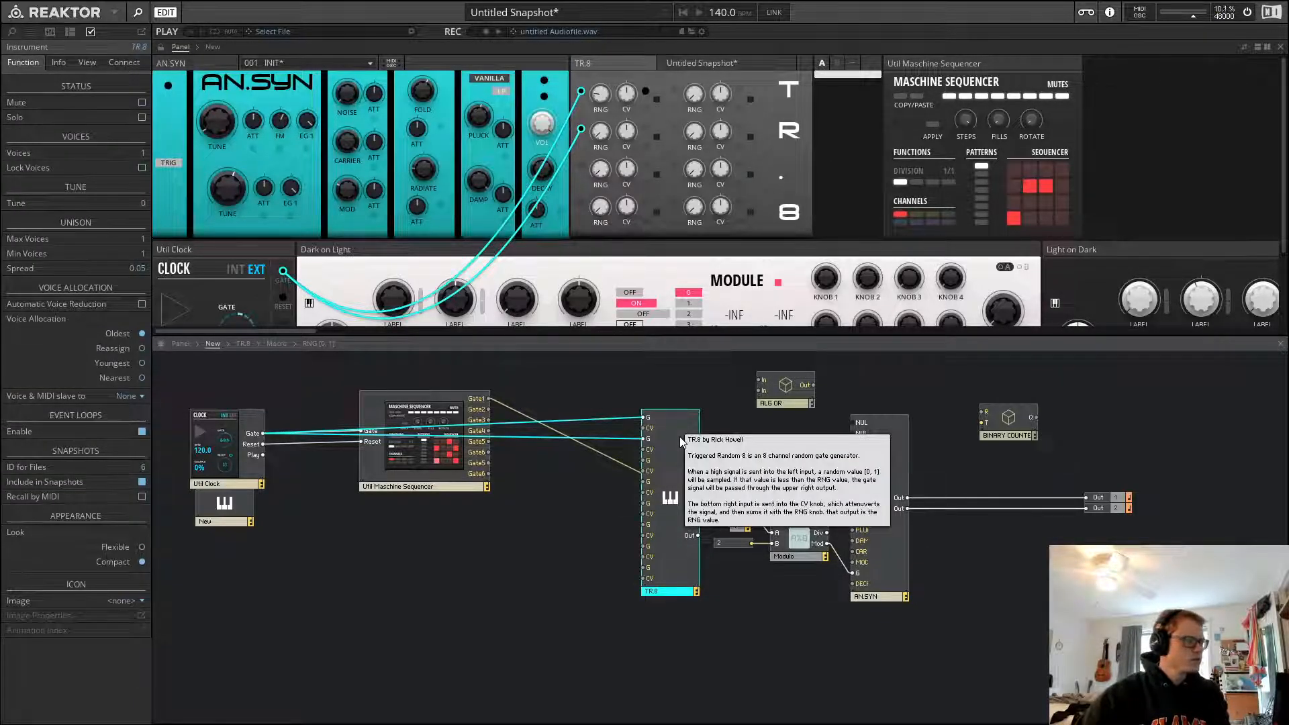
{"action": "left_click", "coordinate": [681, 367]}
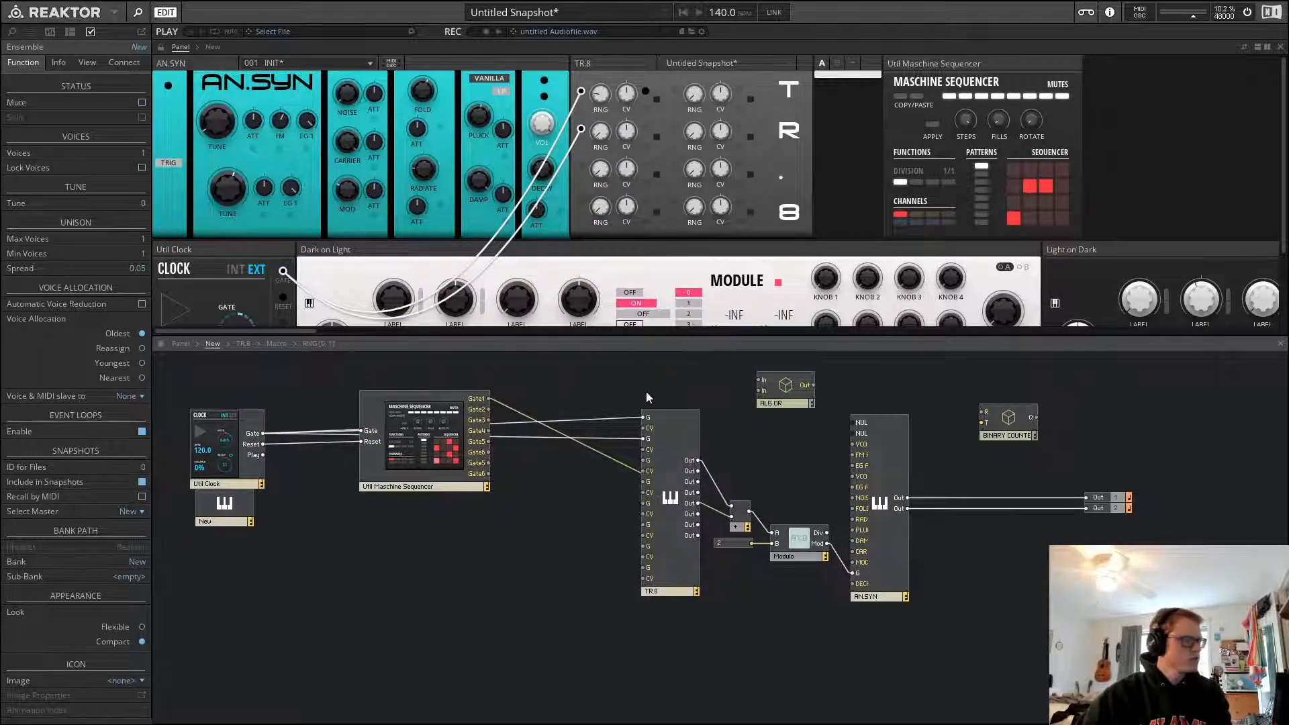
Insert a new empty instrument into the ensemble structure and move its panel beside the TR.8 panel
{"action": "mouse_move", "coordinate": [683, 419]}
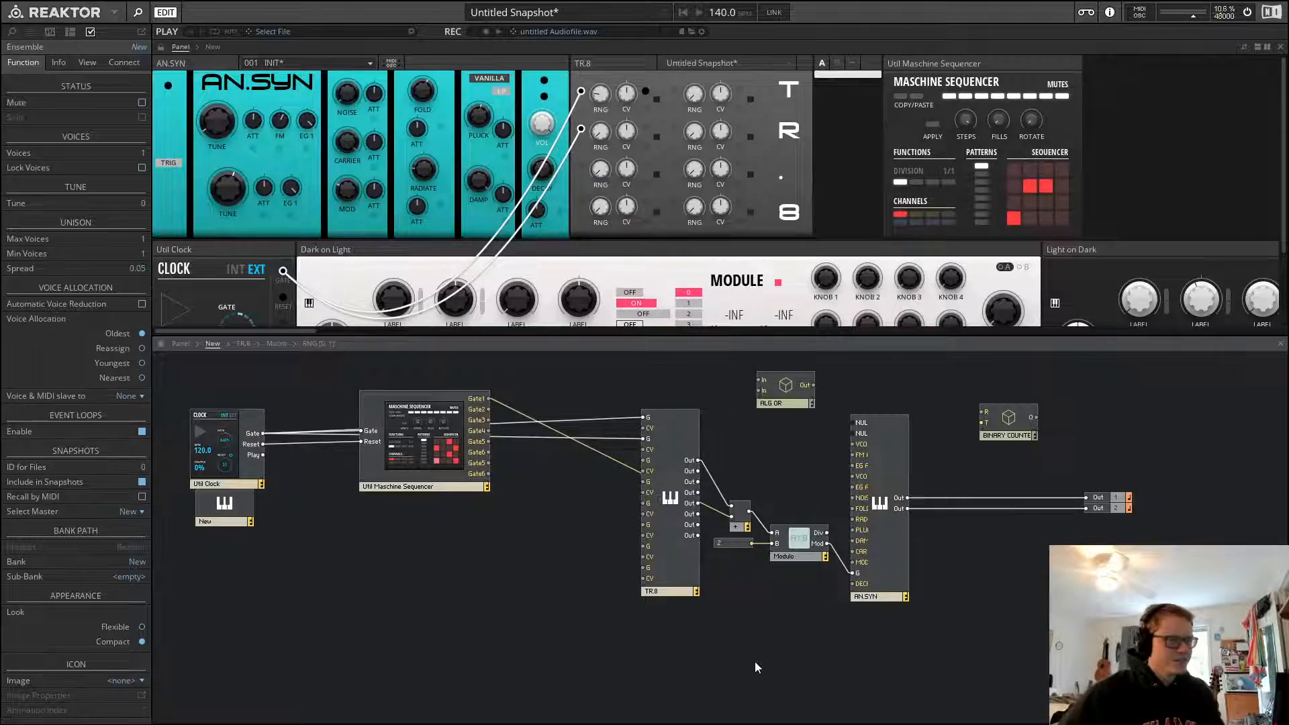
{"action": "right_click", "coordinate": [783, 441]}
{"action": "left_click", "coordinate": [860, 489]}
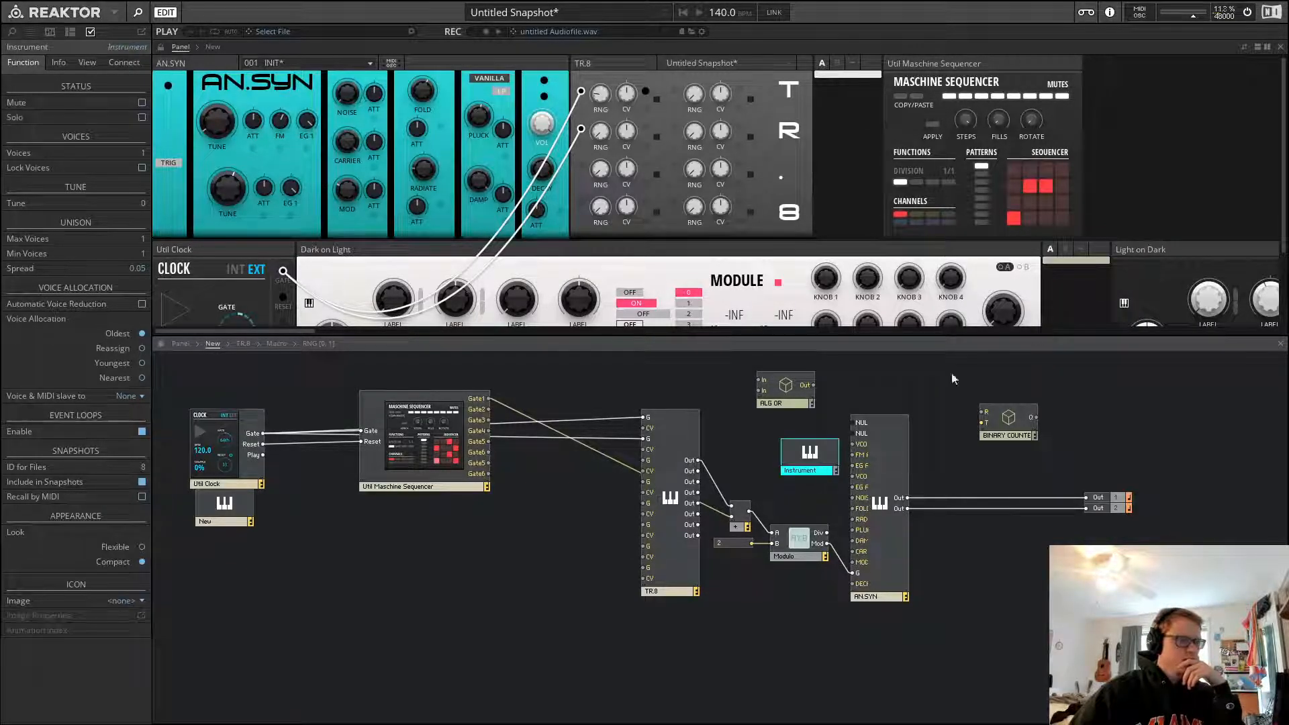
{"action": "left_click_drag", "start_coordinate": [1103, 247], "coordinate": [868, 96]}
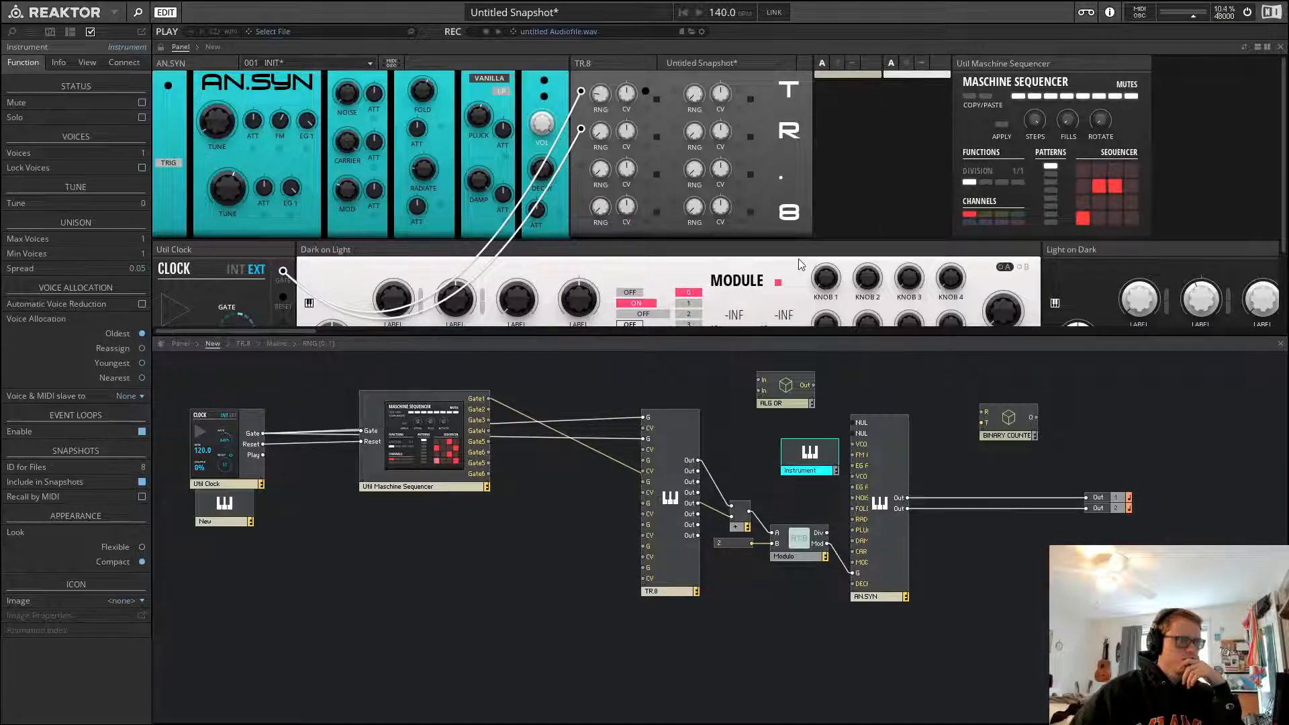
Rename the new instrument to LGC
{"action": "double_click", "coordinate": [808, 469]}
{"action": "type", "text": "Log"}
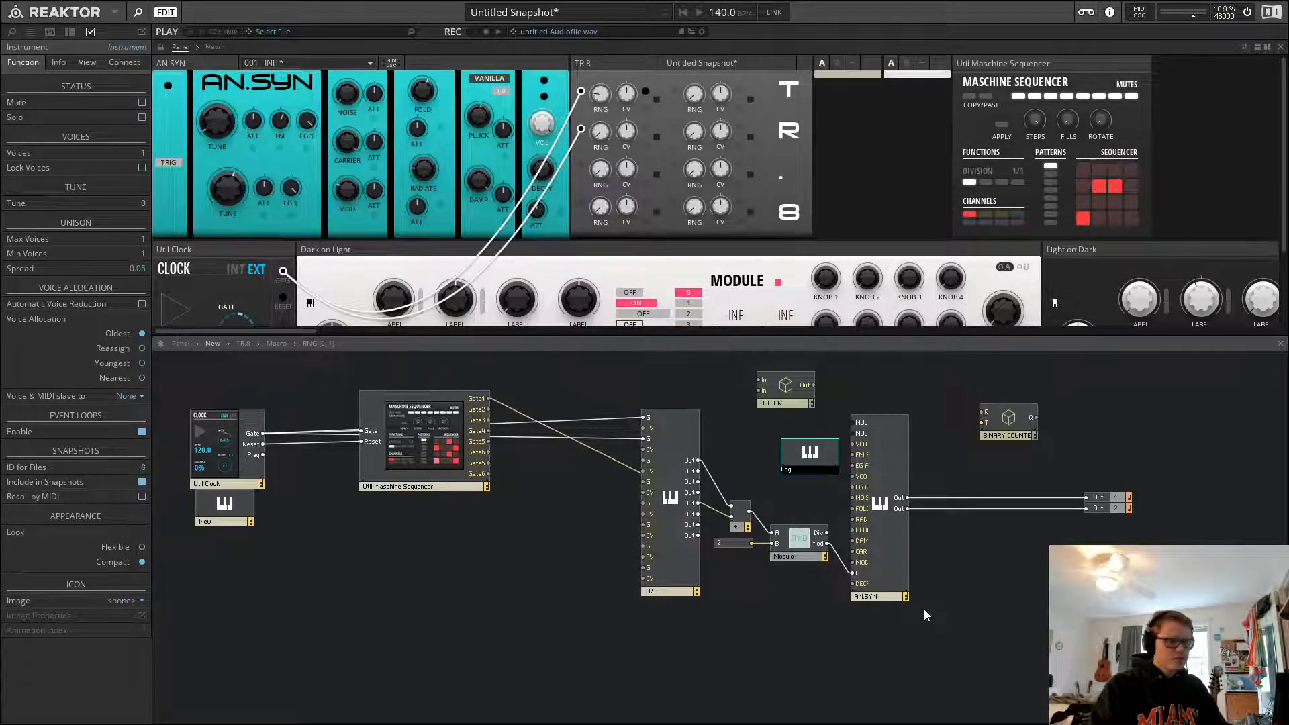
{"action": "type", "text": "i"}
{"action": "key", "text": "BackSpace"}
{"action": "key", "text": "BackSpace"}
{"action": "key", "text": "BackSpace"}
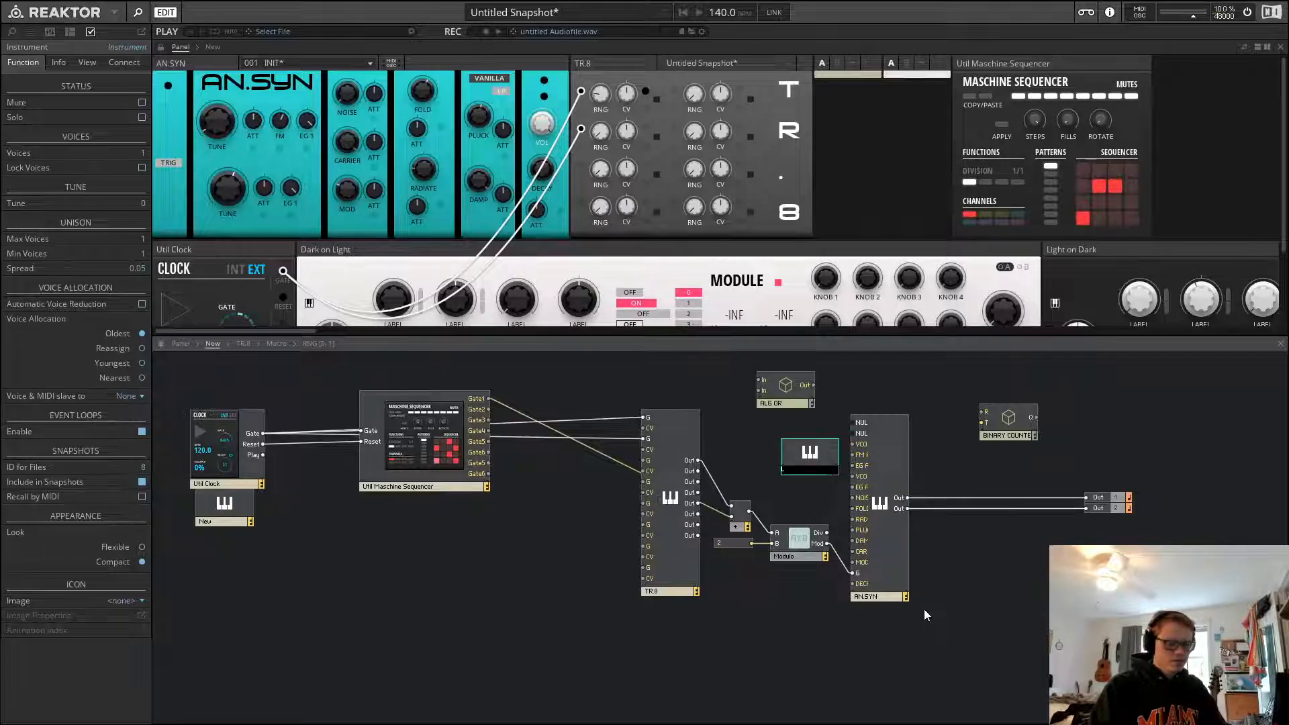
{"action": "type", "text": "GC"}
{"action": "key", "text": "Return"}
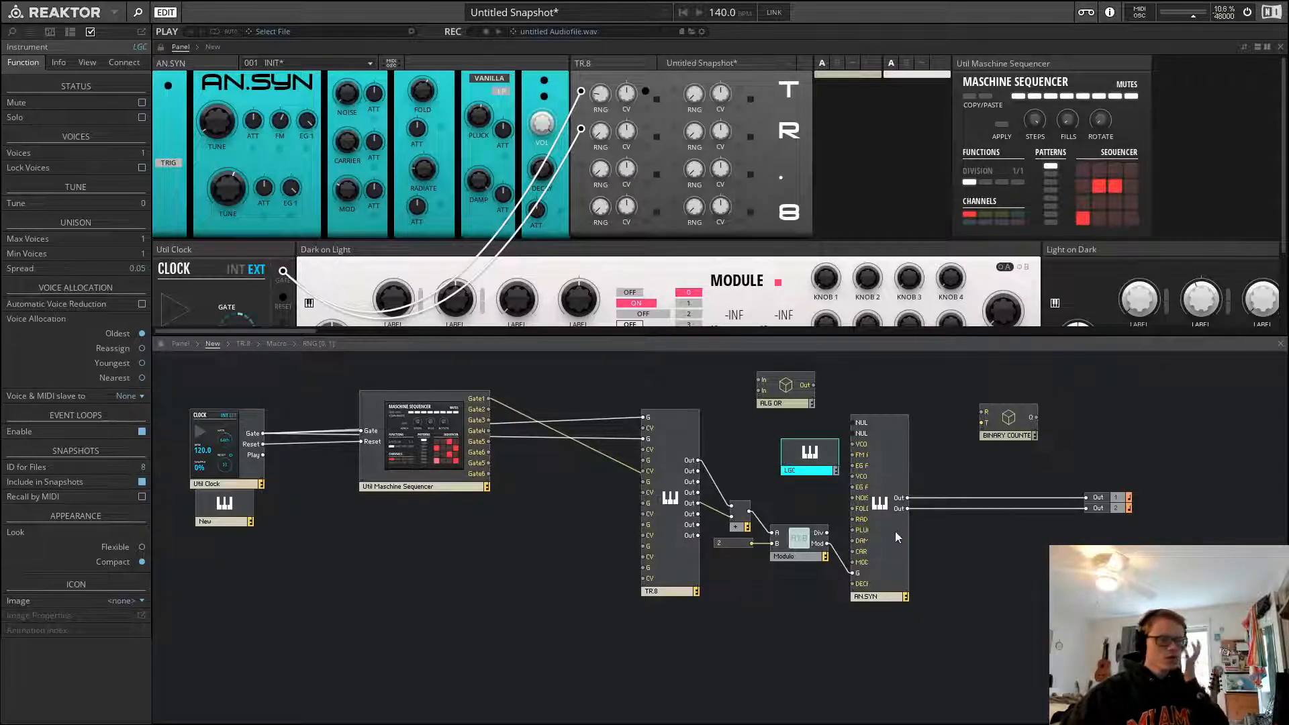
{"action": "left_click_drag", "start_coordinate": [836, 498], "coordinate": [724, 587]}
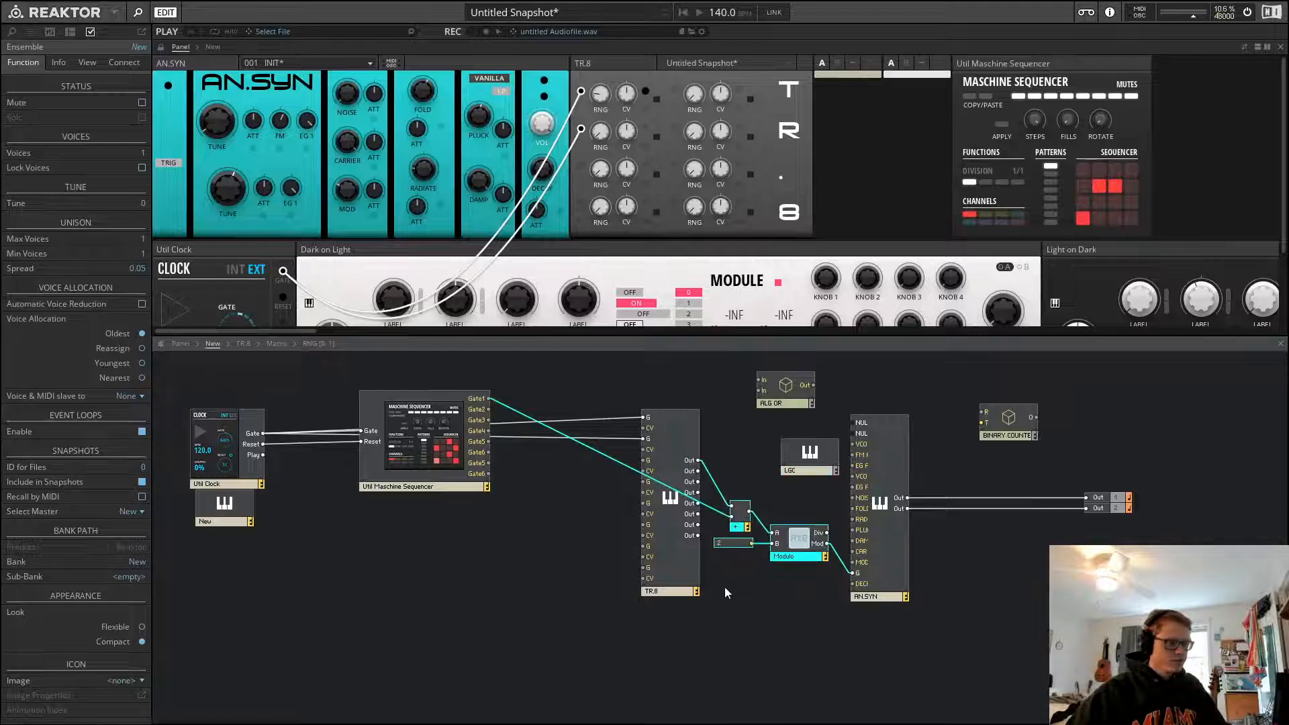
{"action": "left_click", "coordinate": [787, 423]}
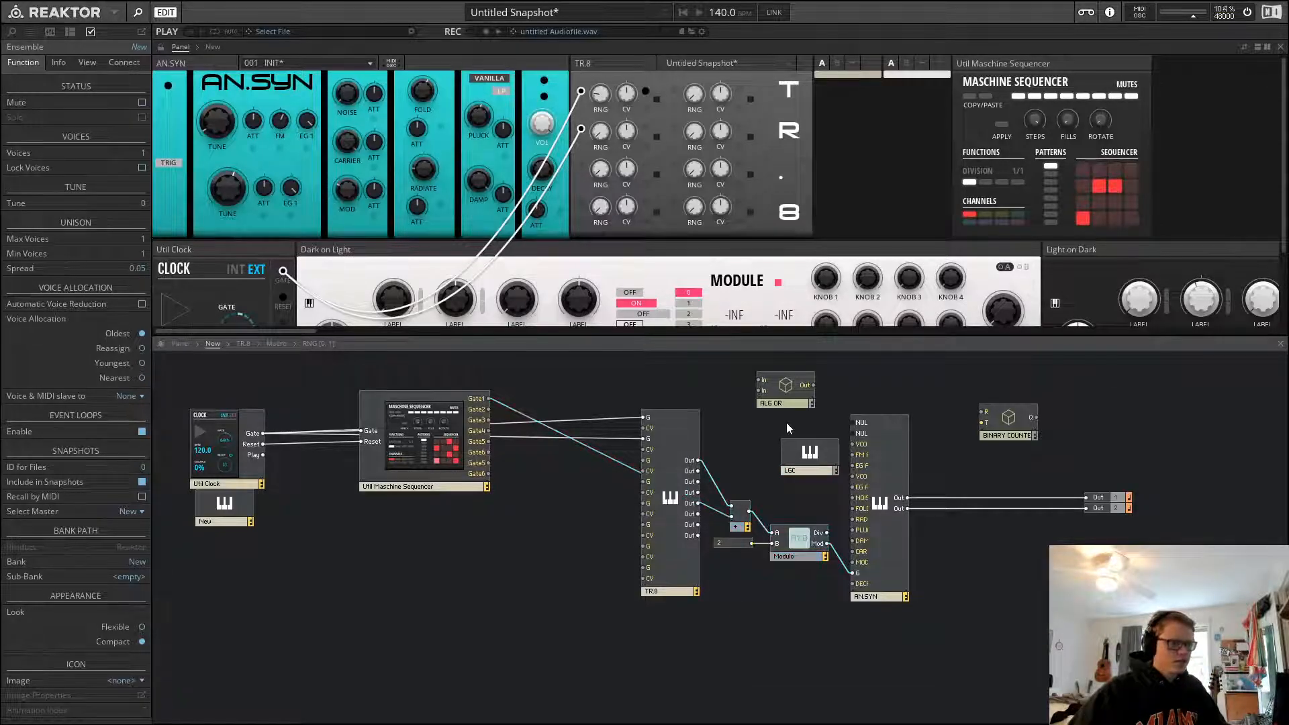
{"action": "left_click", "coordinate": [795, 397]}
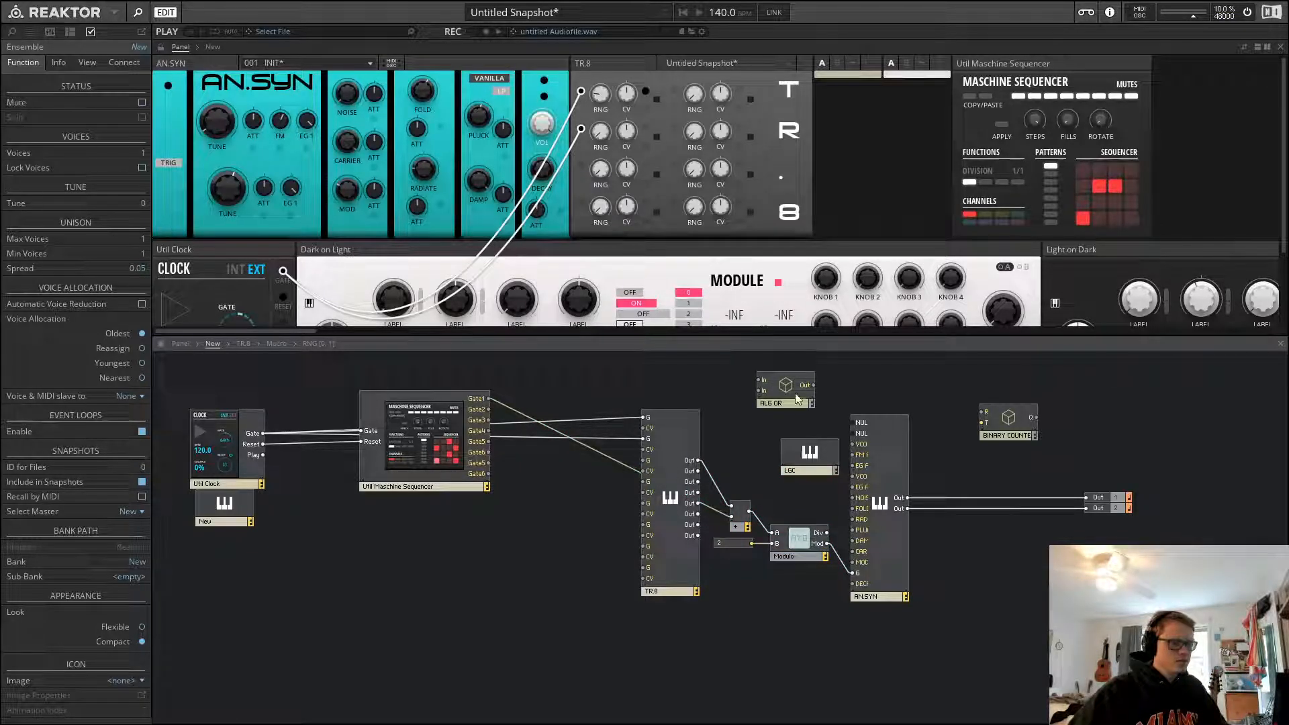
Open the LGC instrument and insert an In port inside it
{"action": "double_click", "coordinate": [811, 455]}
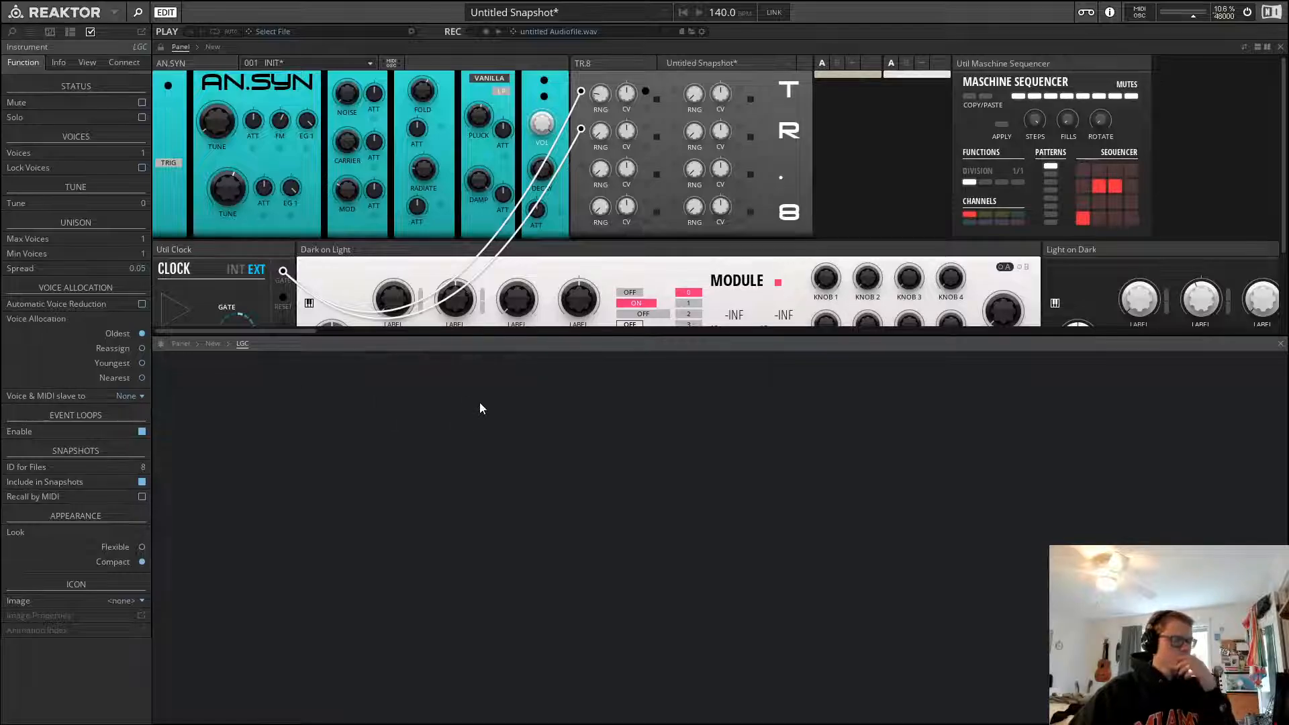
{"action": "left_click", "coordinate": [685, 556]}
{"action": "left_click", "coordinate": [702, 411]}
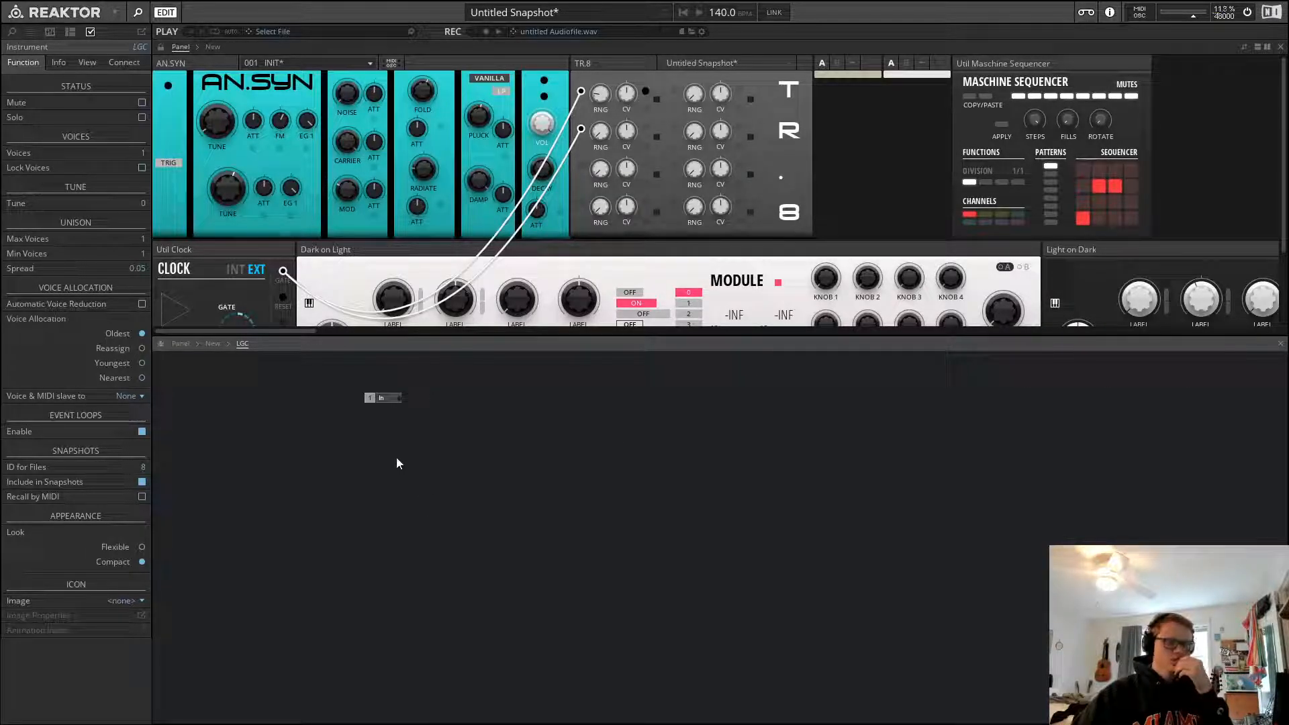
{"action": "left_click", "coordinate": [387, 401]}
Make the In port visible on the panel and hide its label
{"action": "left_click", "coordinate": [87, 65]}
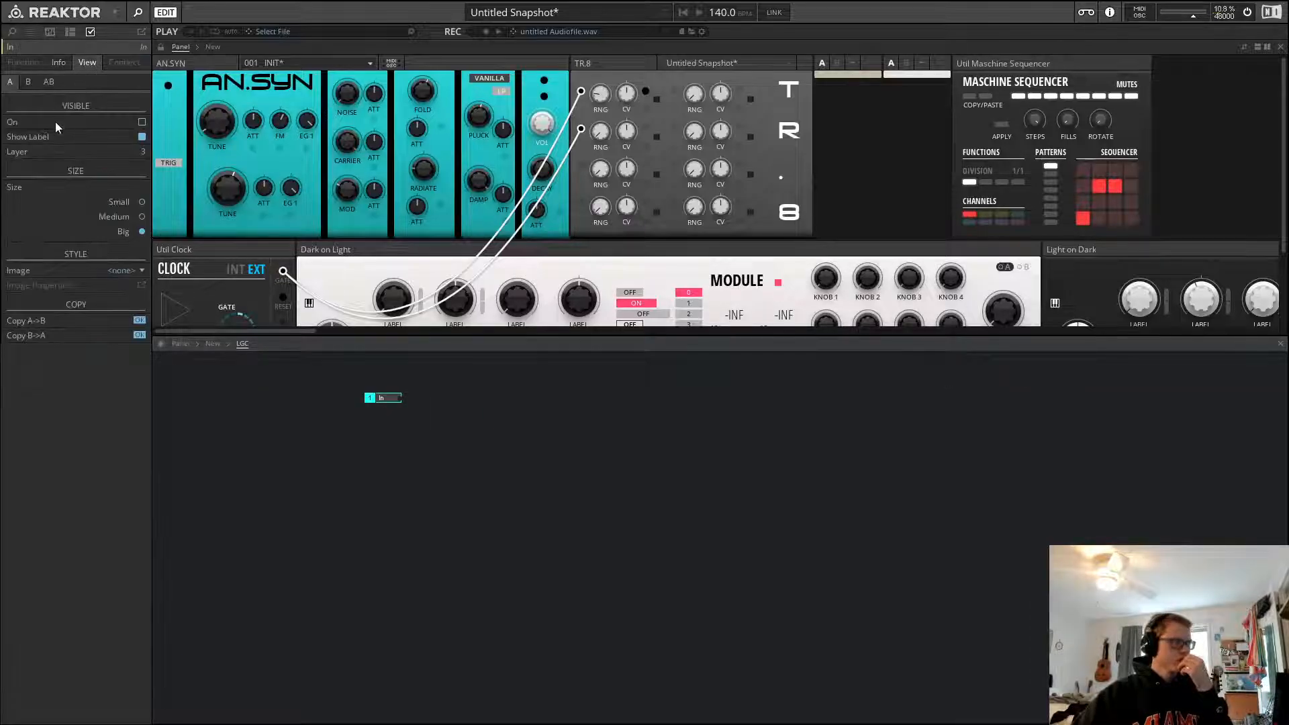
{"action": "left_click", "coordinate": [142, 122]}
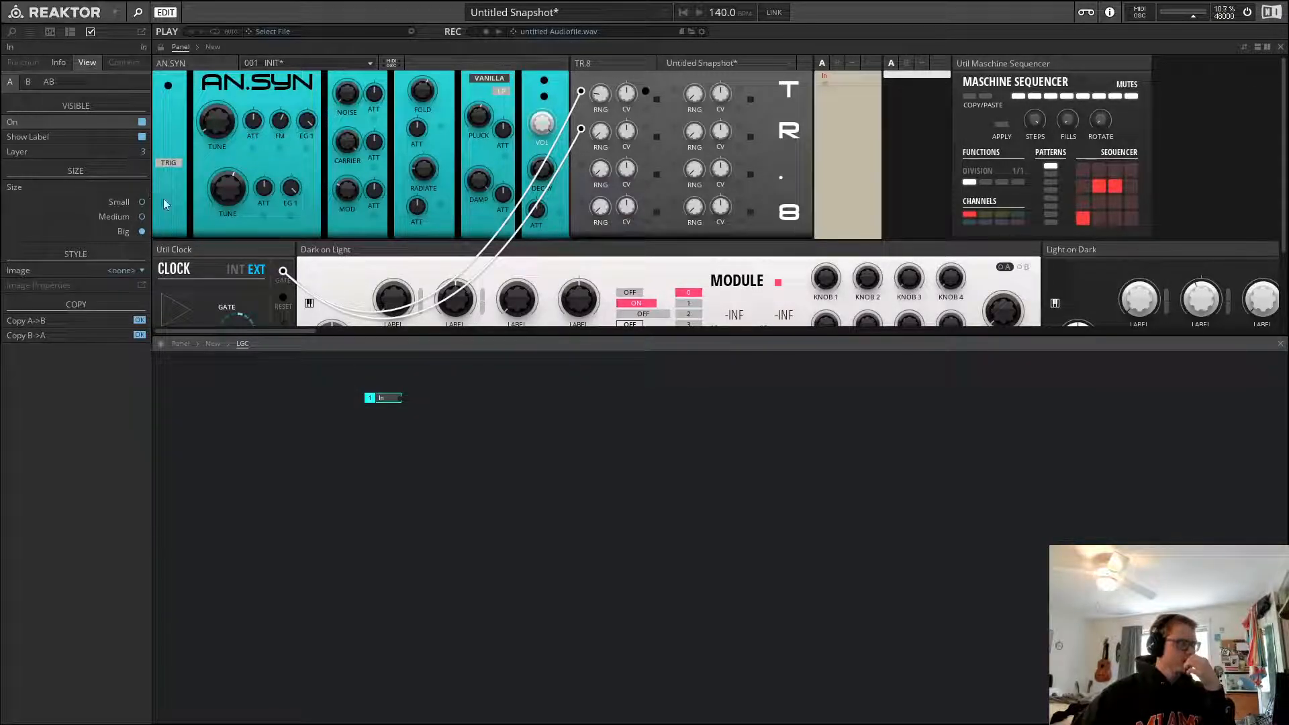
{"action": "left_click", "coordinate": [142, 137]}
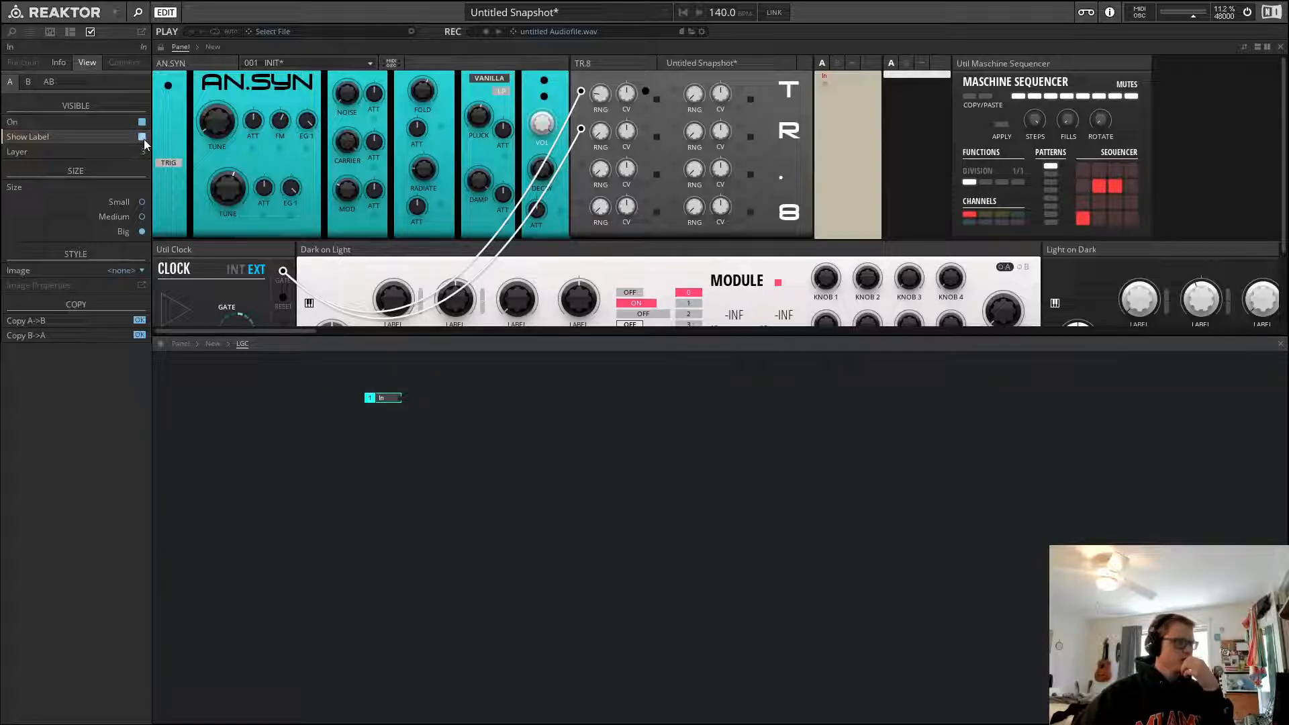
Rename the In port to A
{"action": "left_click", "coordinate": [386, 403]}
{"action": "double_click", "coordinate": [386, 401]}
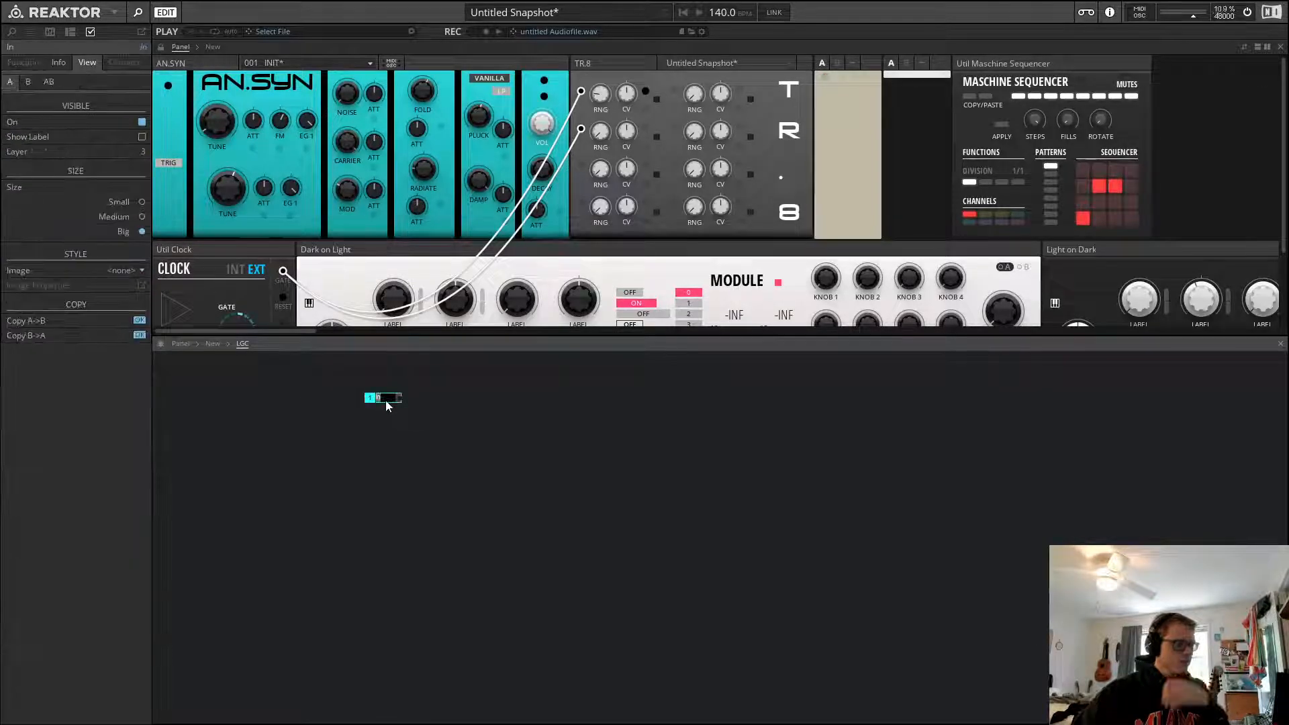
{"action": "type", "text": "A"}
{"action": "key", "text": "Return"}
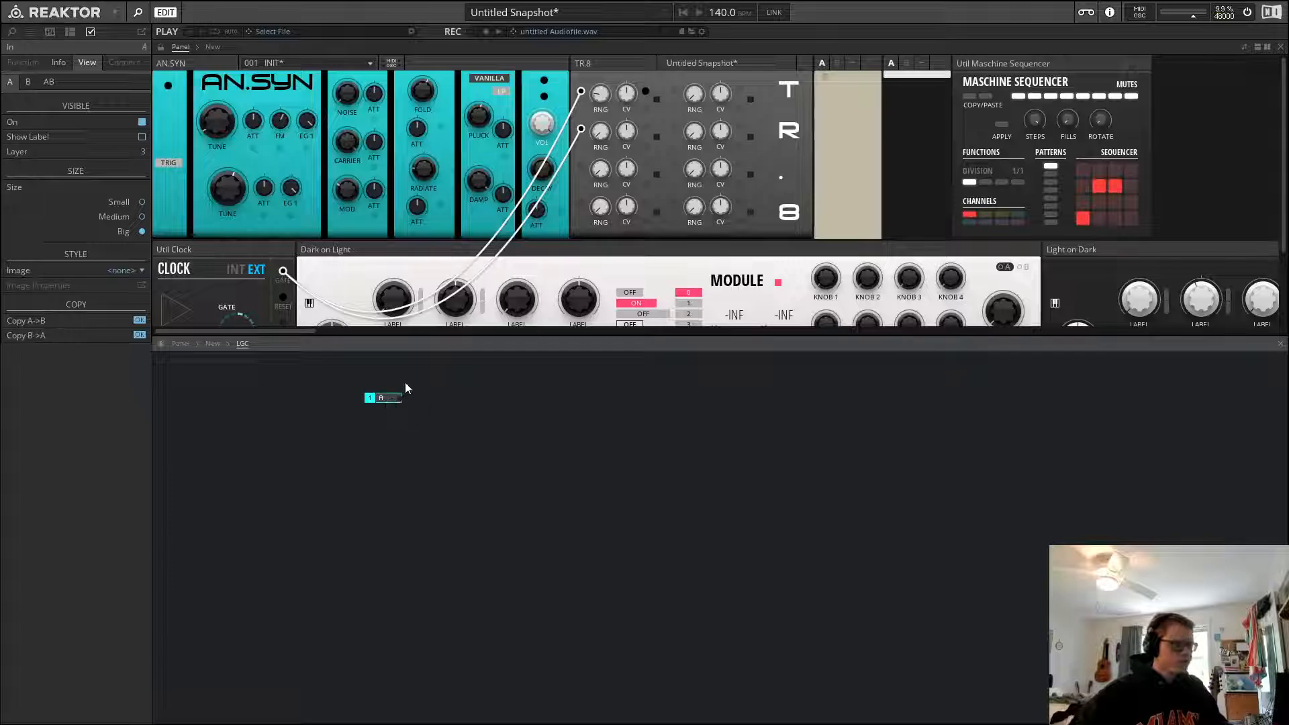
Duplicate the A port, place the copy below it, and rename it B
{"action": "left_click", "coordinate": [405, 381]}
{"action": "key", "text": "ctrl+d"}
{"action": "left_click_drag", "start_coordinate": [423, 394], "coordinate": [377, 409]}
{"action": "double_click", "coordinate": [378, 410]}
{"action": "type", "text": "B"}
{"action": "key", "text": "Return"}
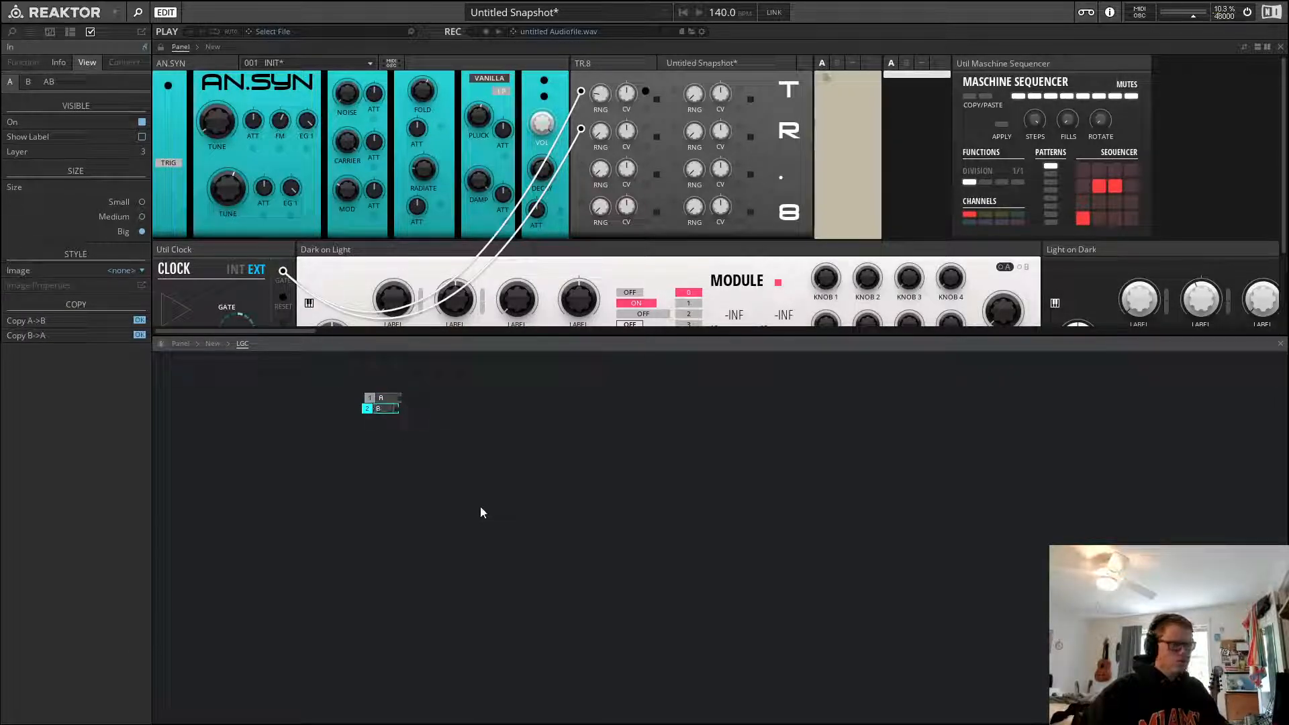
Select both input ports and nudge them down one step
{"action": "left_click", "coordinate": [319, 429]}
{"action": "left_click_drag", "start_coordinate": [423, 385], "coordinate": [377, 426]}
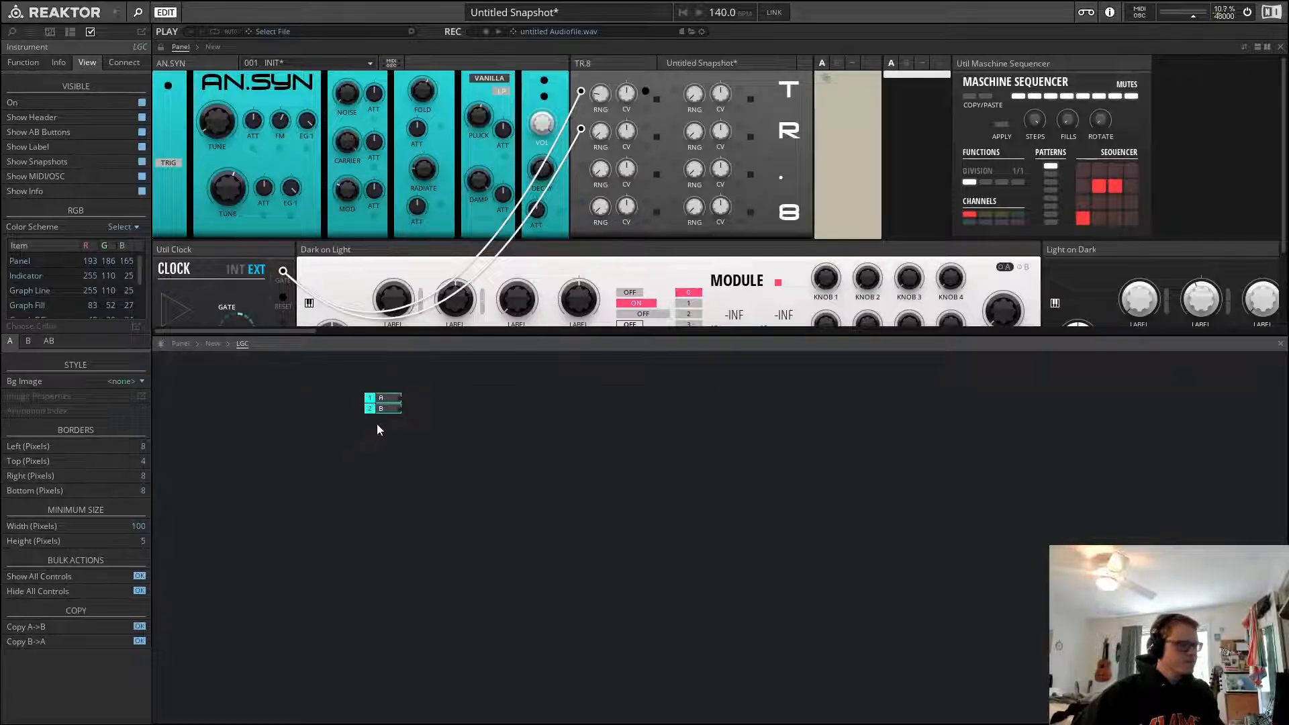
{"action": "key", "text": "Down"}
{"action": "left_click", "coordinate": [615, 446]}
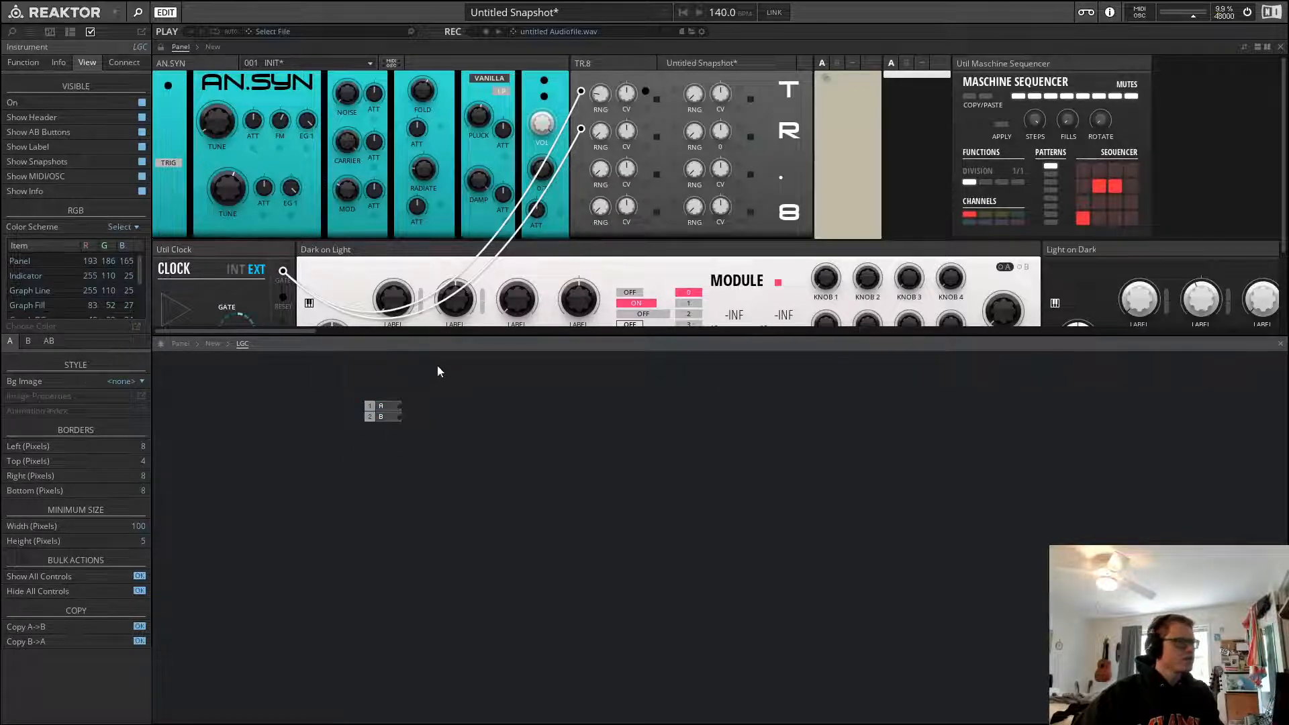
{"action": "left_click", "coordinate": [385, 408]}
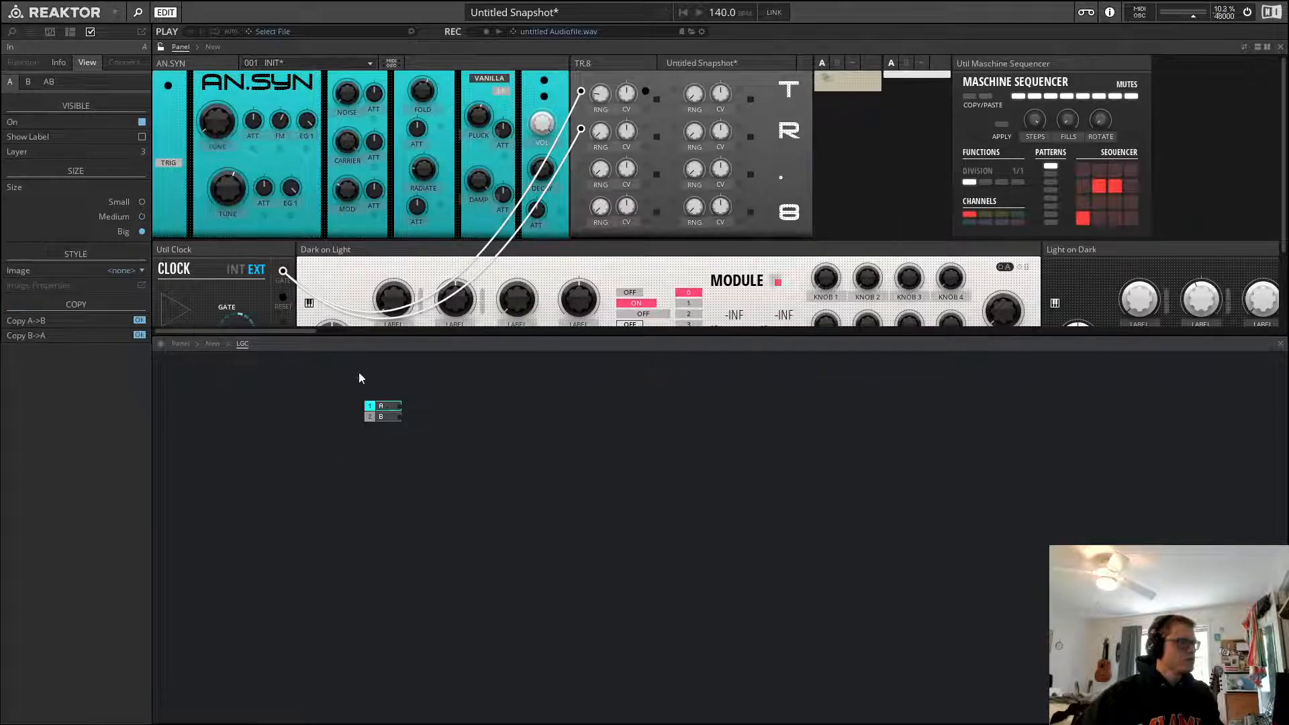
{"action": "left_click", "coordinate": [382, 417]}
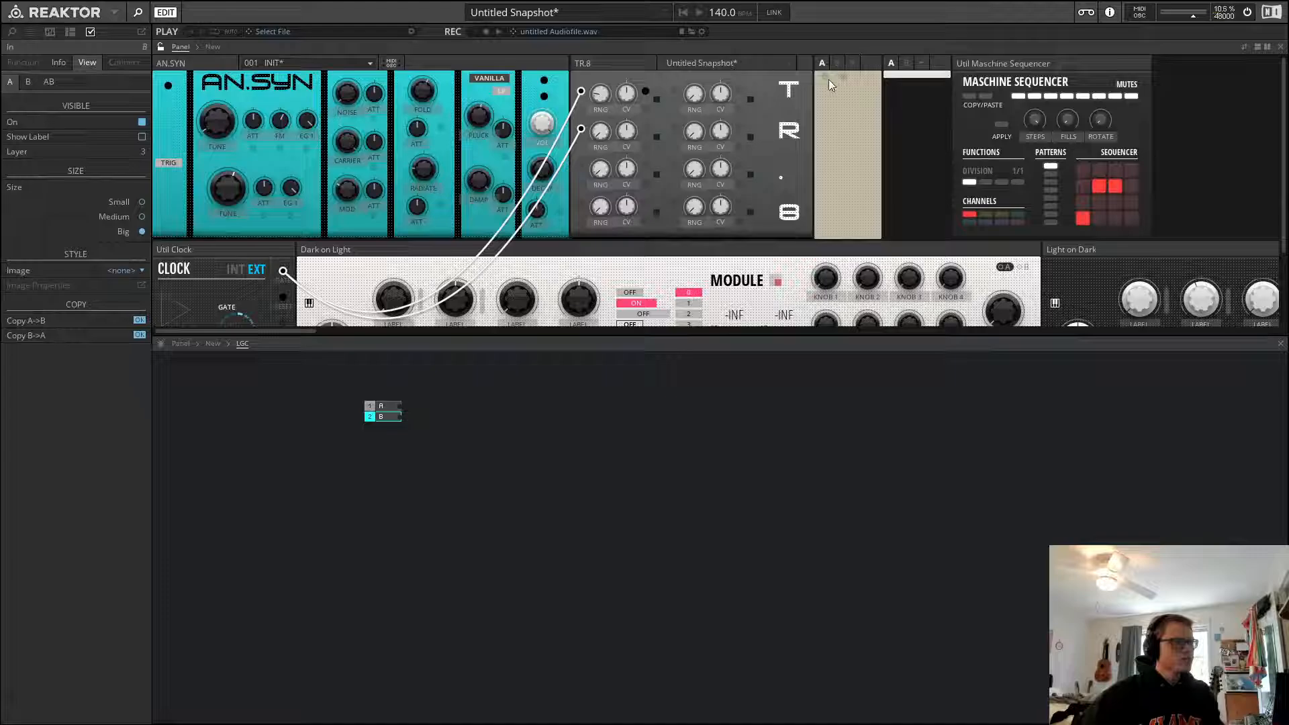
{"action": "left_click", "coordinate": [772, 438]}
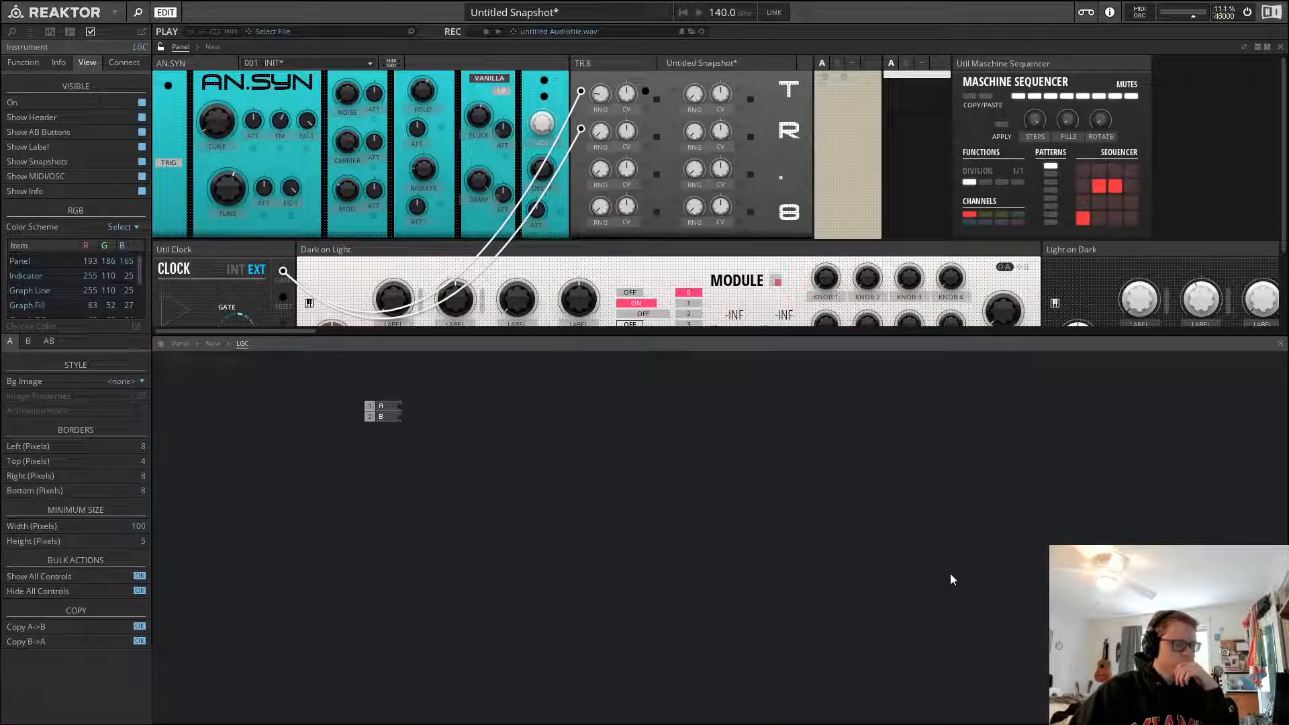
Paste an Out port into LGC, make it visible on the panel, and hide its label
{"action": "key", "text": "ctrl+v"}
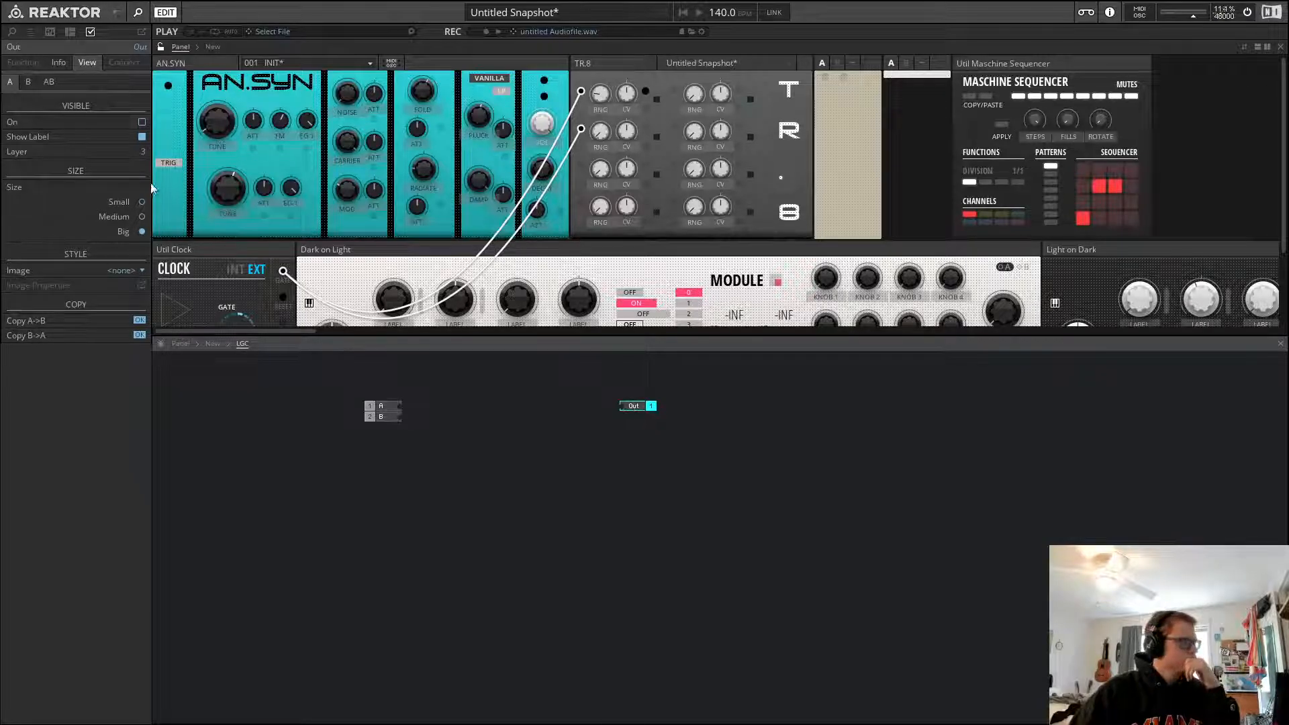
{"action": "left_click", "coordinate": [143, 123]}
{"action": "left_click", "coordinate": [142, 137]}
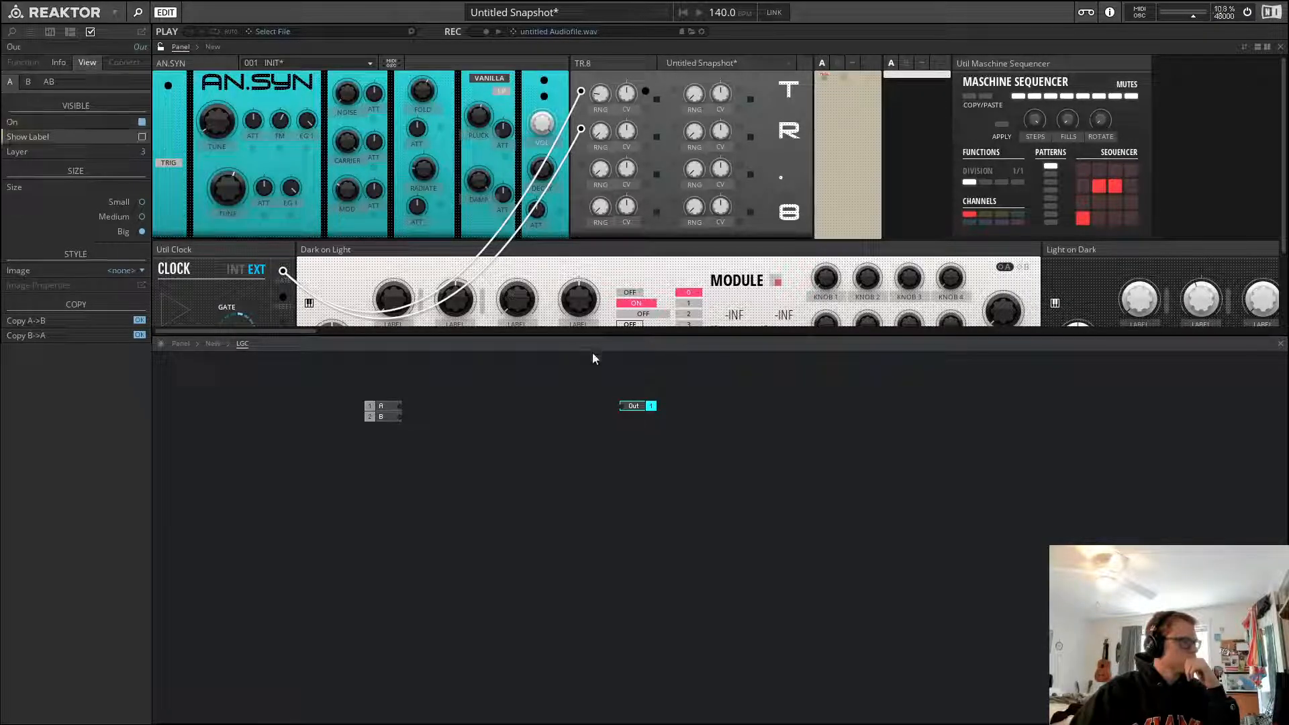
Rename the Out port to 0
{"action": "double_click", "coordinate": [633, 407]}
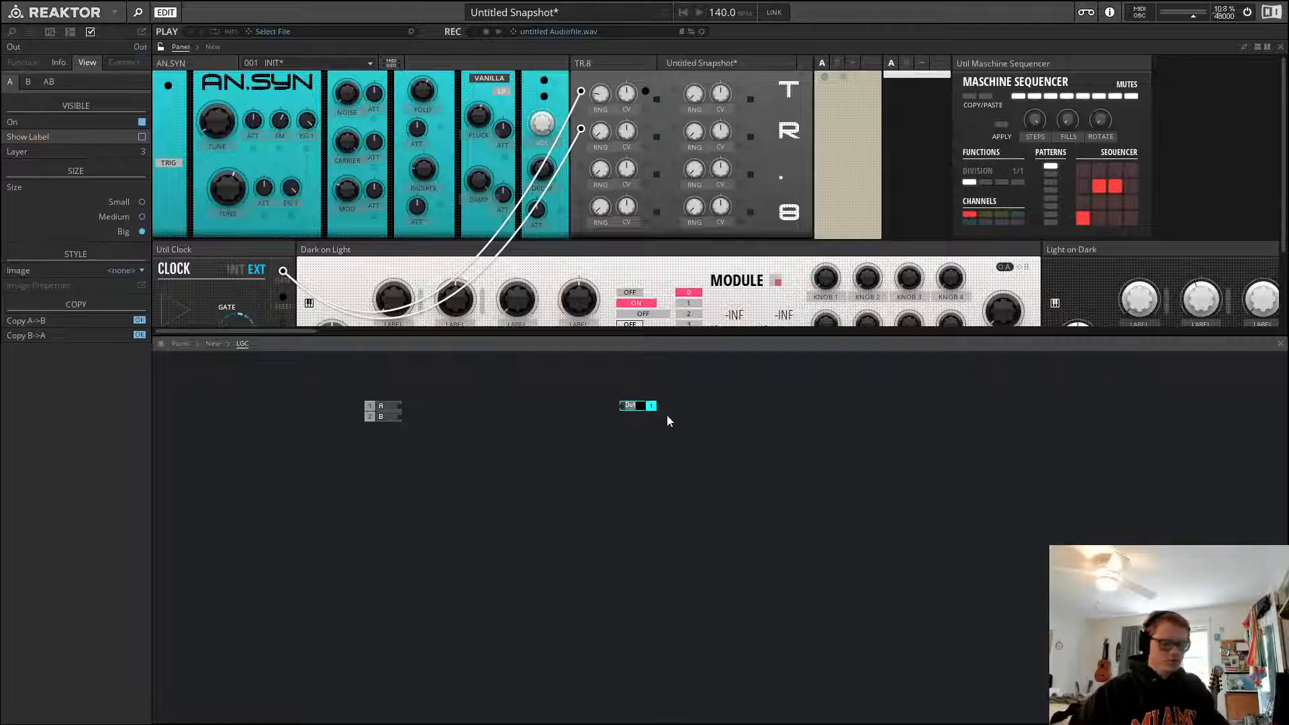
{"action": "type", "text": "0"}
{"action": "key", "text": "Return"}
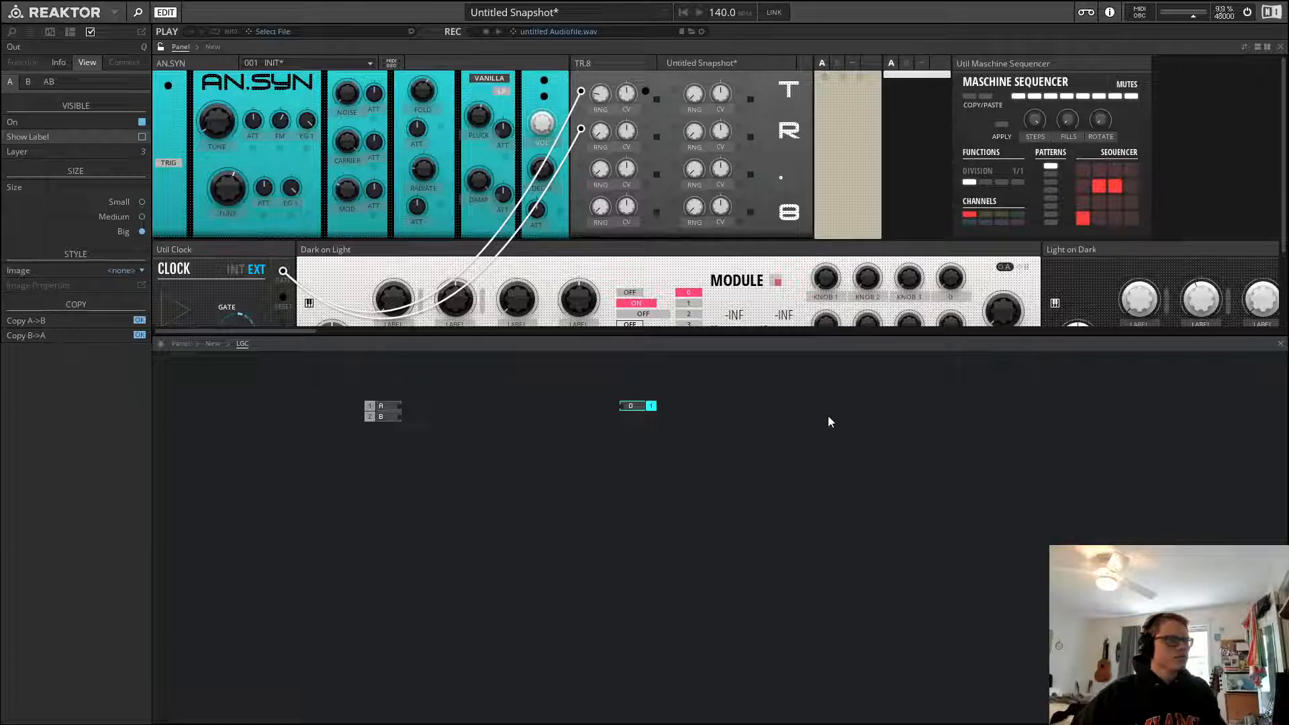
{"action": "left_click", "coordinate": [530, 422]}
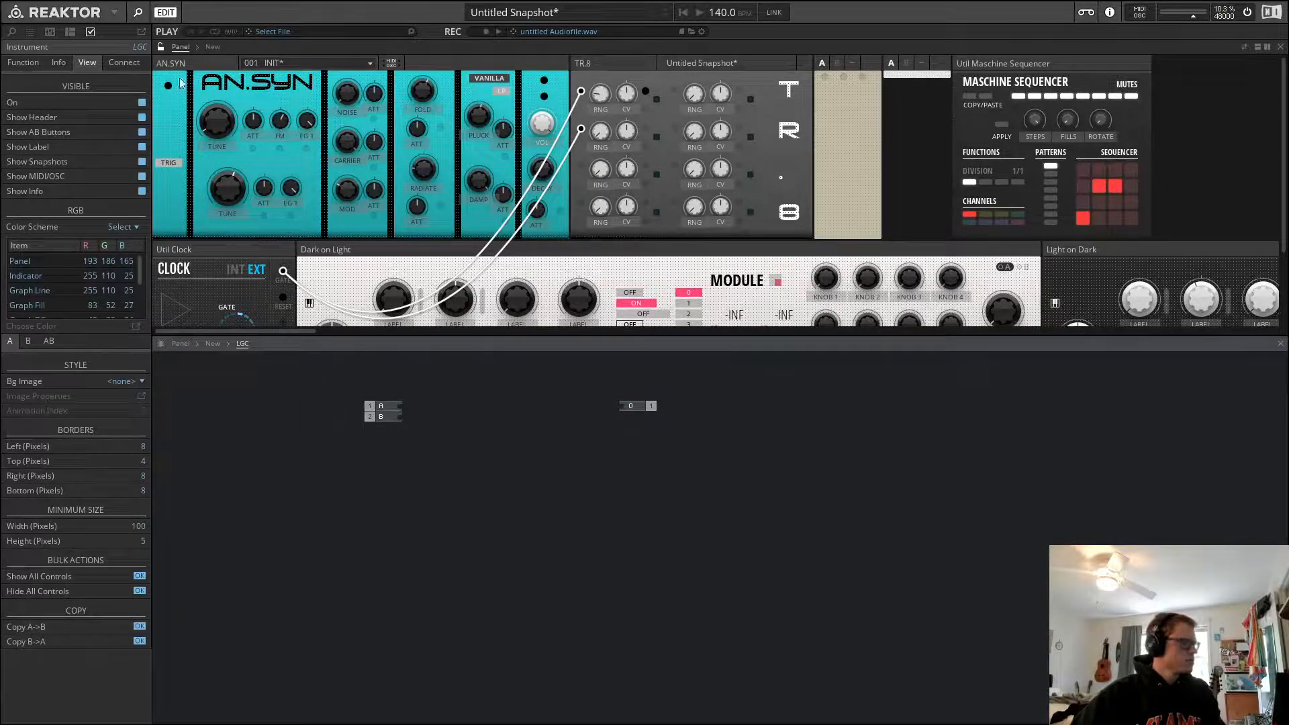
Back in the ensemble structure, wire two TR.8 outputs into LGC's A and B inputs and LGC's output into AN.SYN's gate input
{"action": "left_click", "coordinate": [213, 344]}
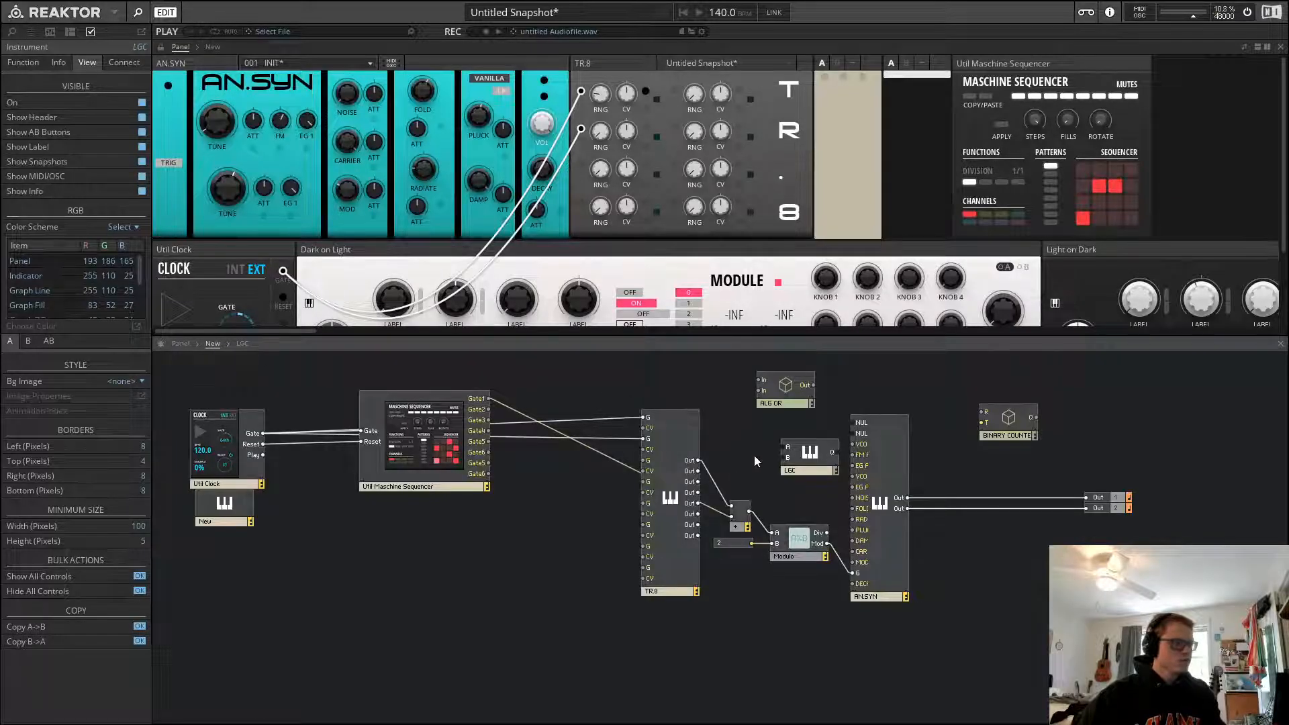
{"action": "left_click_drag", "start_coordinate": [809, 457], "coordinate": [796, 446]}
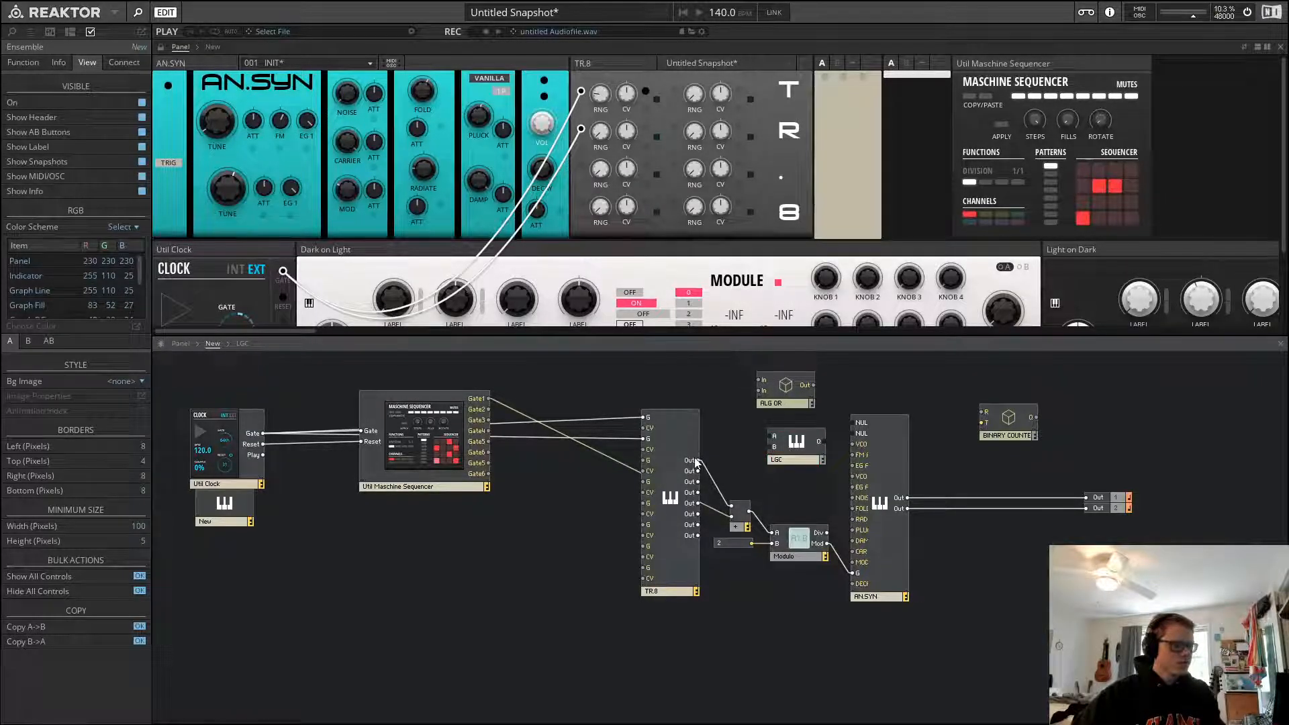
{"action": "left_click_drag", "start_coordinate": [695, 458], "coordinate": [481, 400]}
{"action": "left_click_drag", "start_coordinate": [827, 441], "coordinate": [769, 452]}
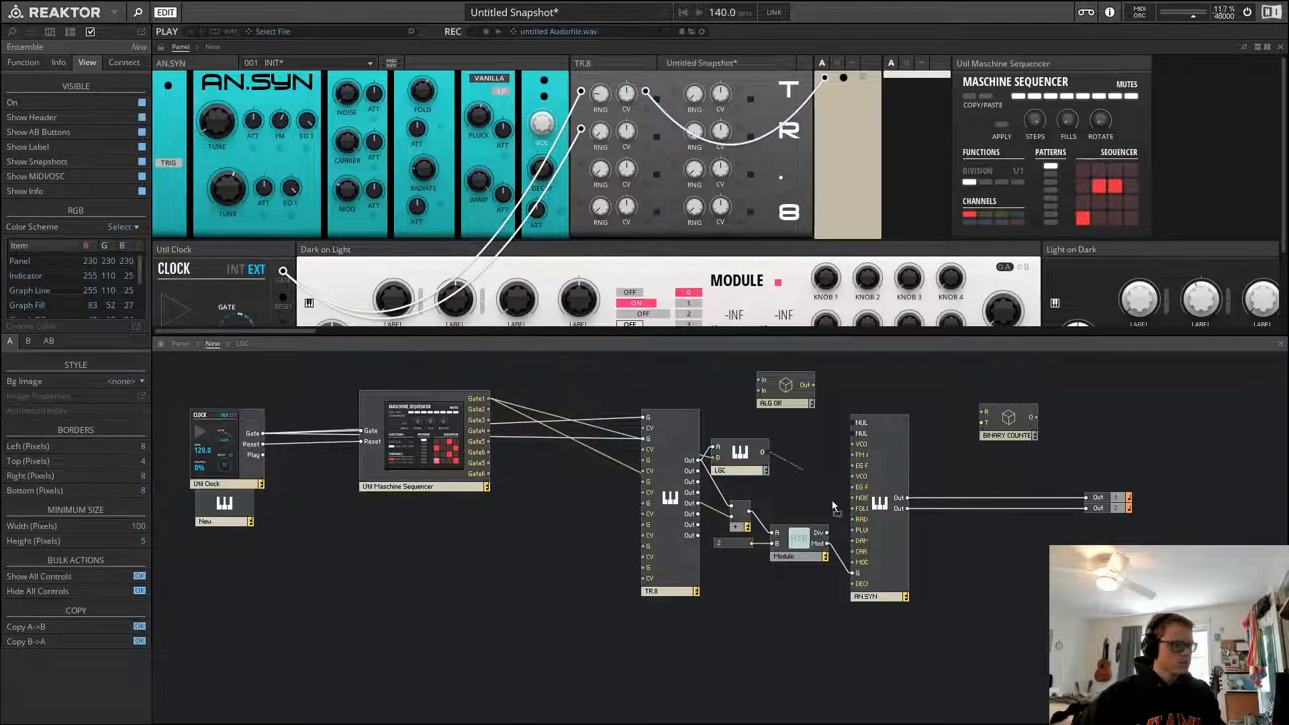
{"action": "left_click_drag", "start_coordinate": [832, 501], "coordinate": [852, 572]}
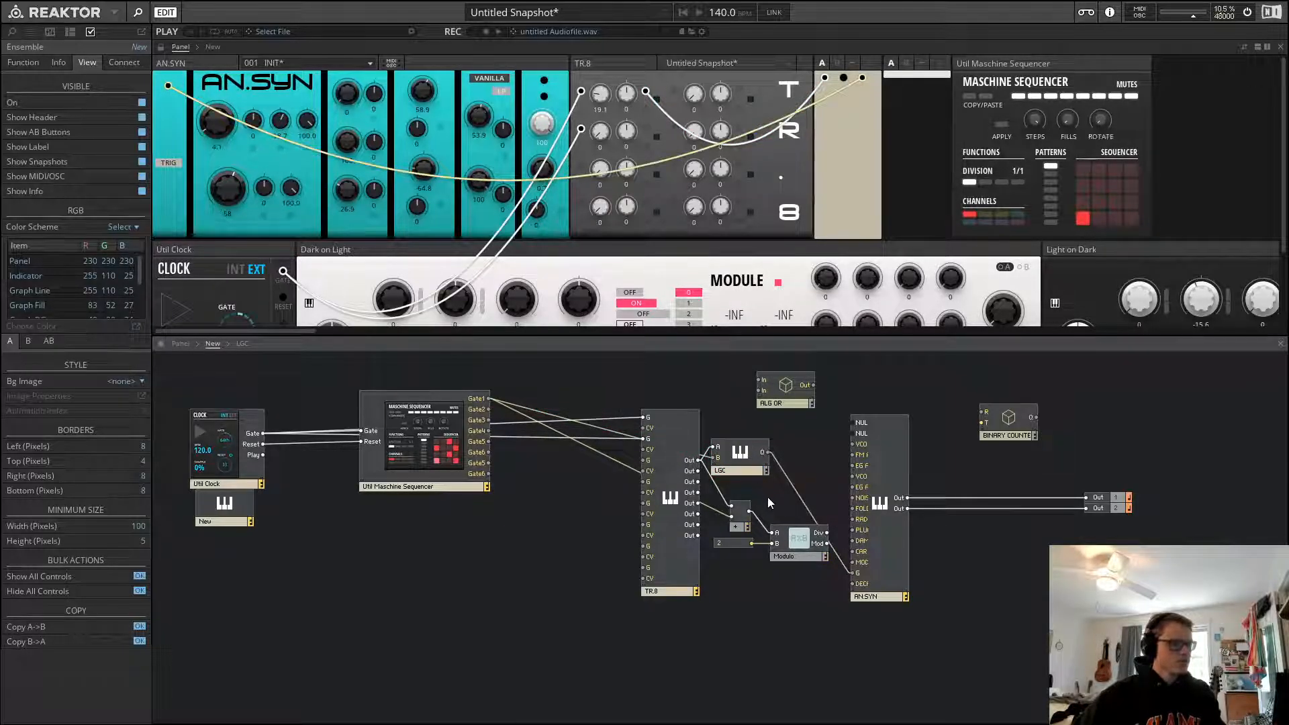
Open LGC, shift its 0 output port slightly right, and return to the ensemble structure
{"action": "double_click", "coordinate": [743, 451]}
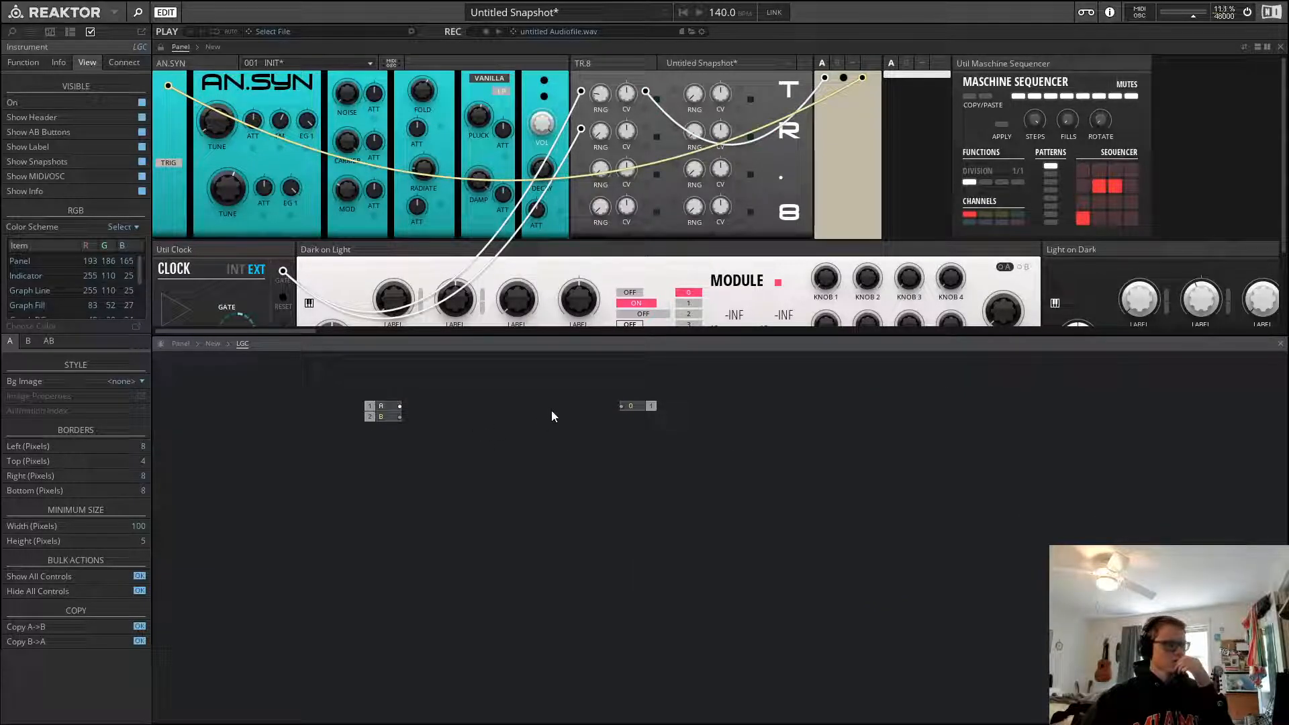
{"action": "left_click_drag", "start_coordinate": [642, 410], "coordinate": [659, 412]}
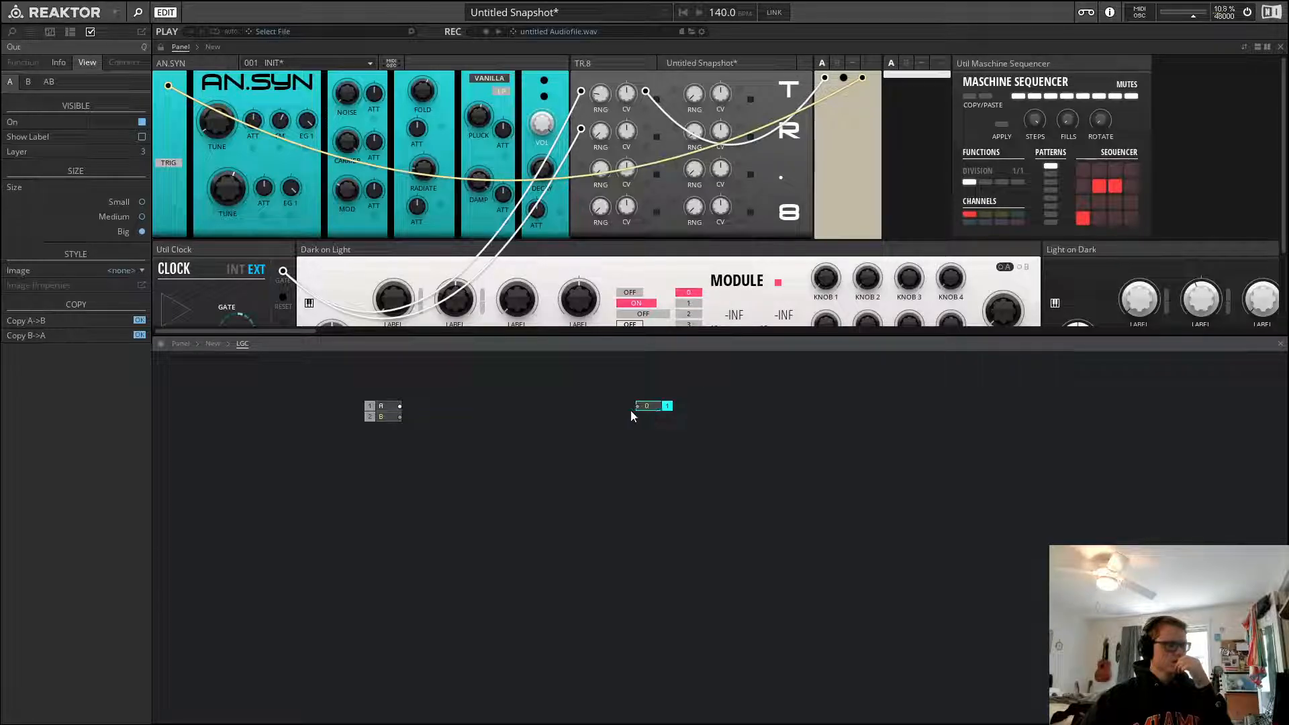
{"action": "left_click", "coordinate": [292, 396]}
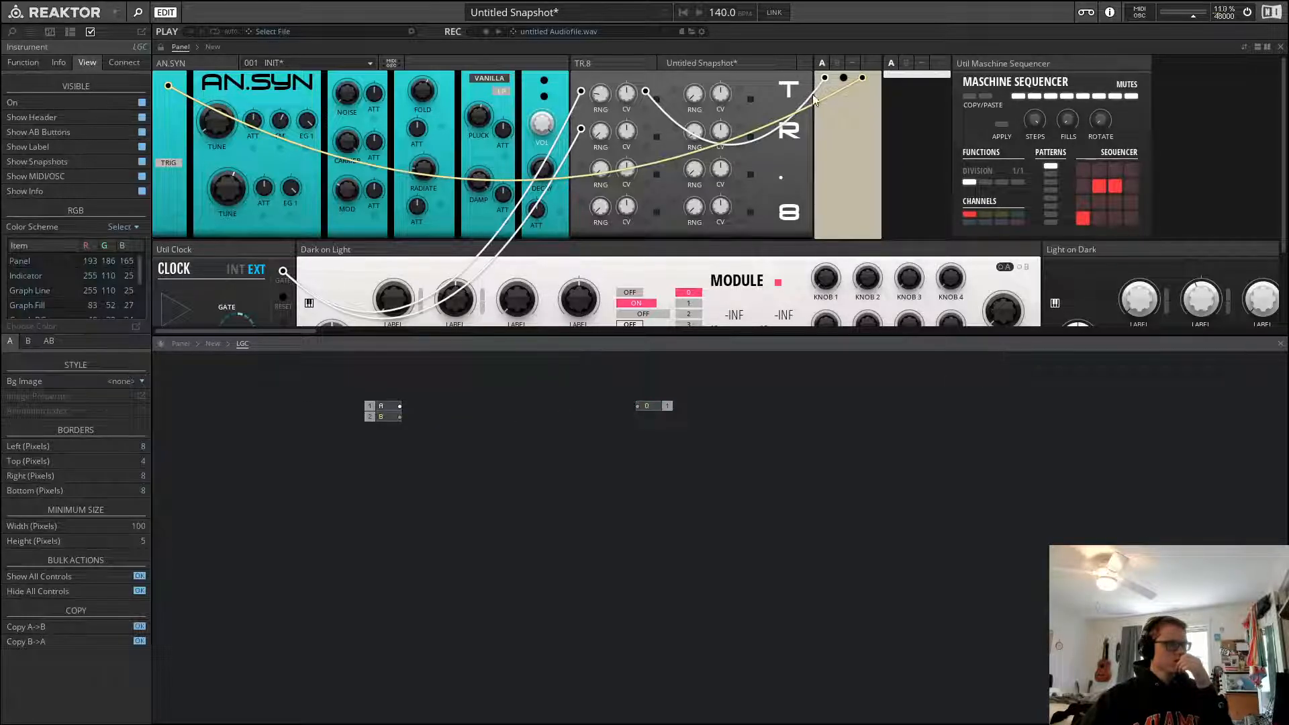
{"action": "left_click", "coordinate": [214, 343]}
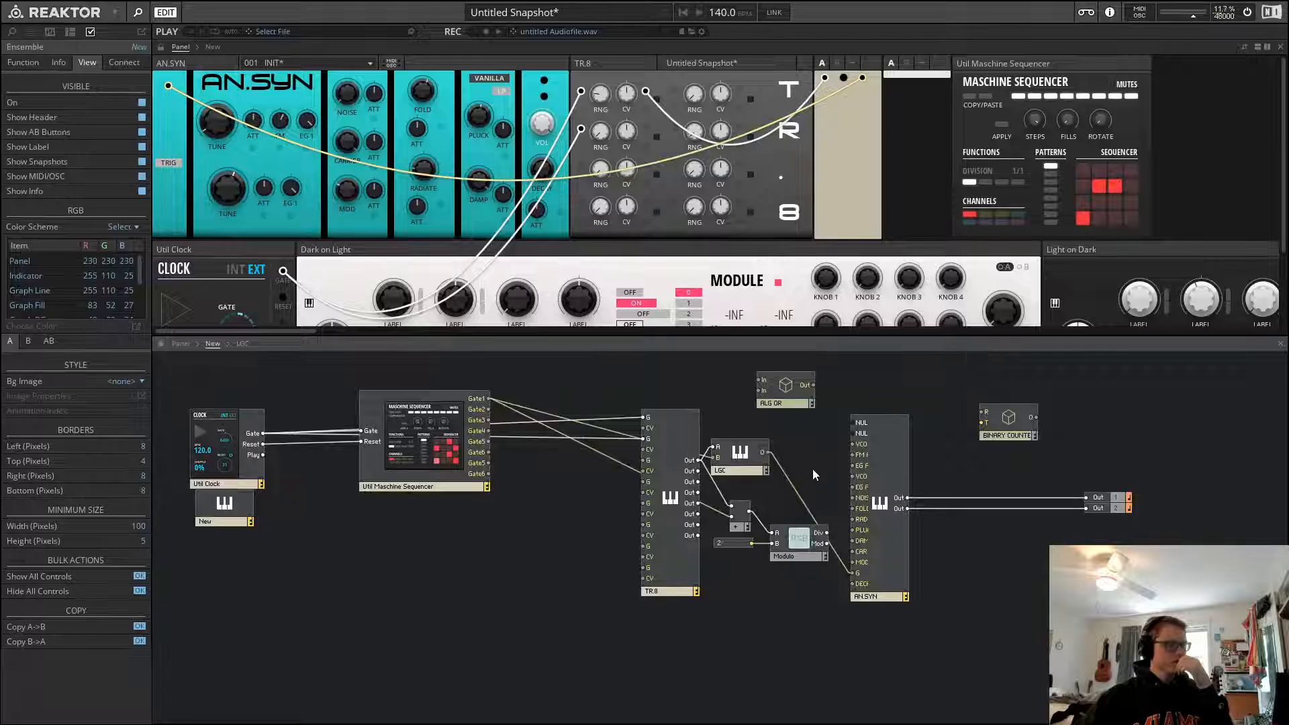
Open LGC and move its 0 output's control slightly lower on the instrument panel
{"action": "double_click", "coordinate": [752, 475]}
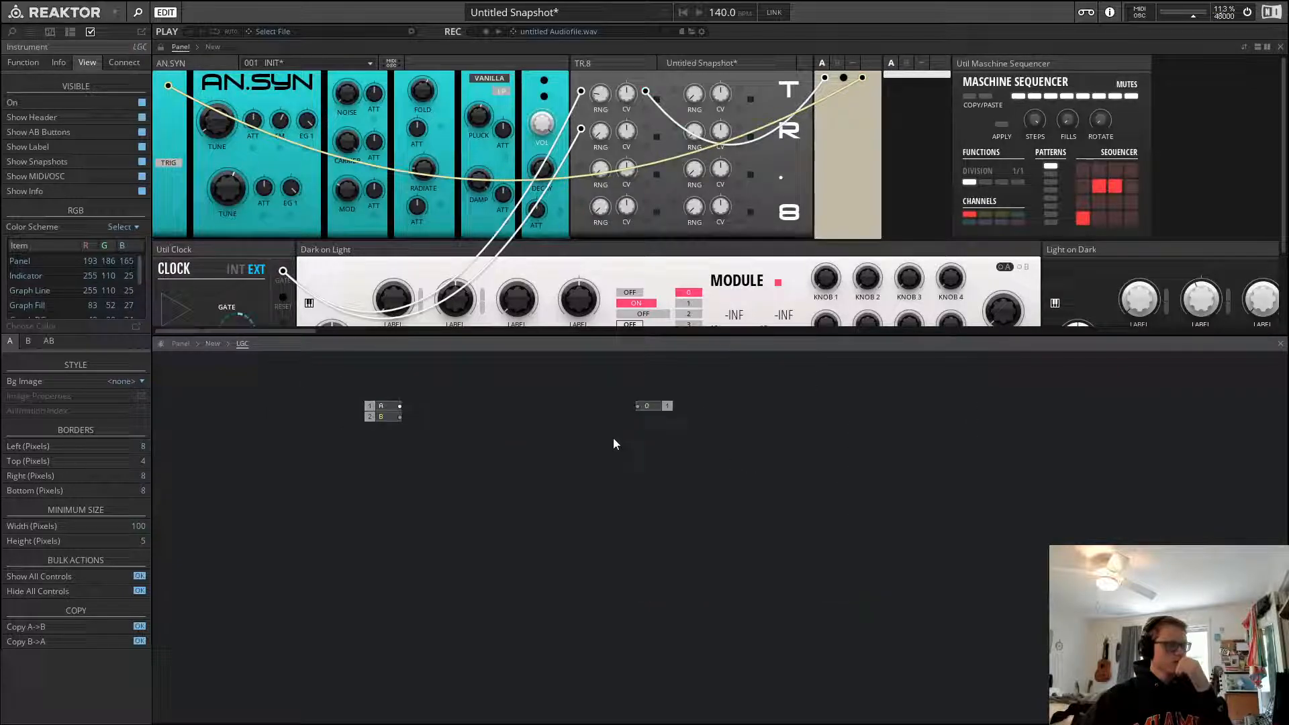
{"action": "left_click", "coordinate": [641, 407]}
{"action": "left_click", "coordinate": [162, 47]}
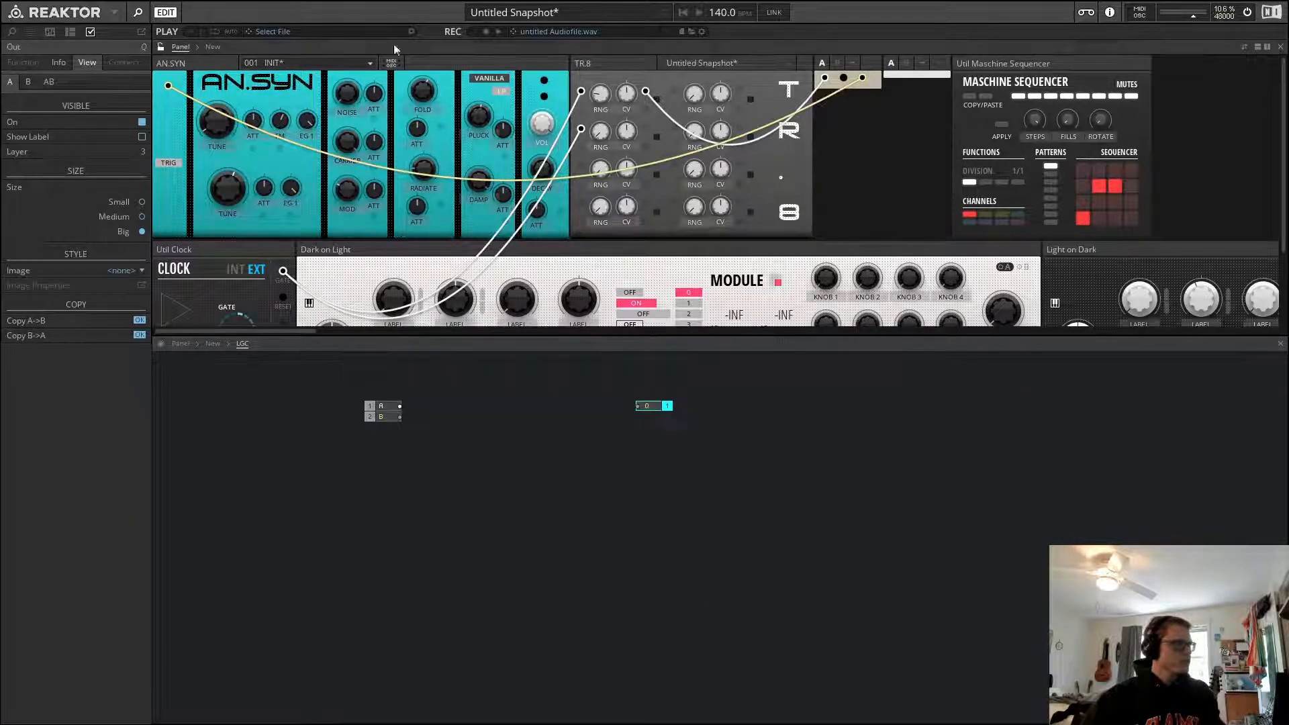
{"action": "left_click_drag", "start_coordinate": [865, 79], "coordinate": [862, 101]}
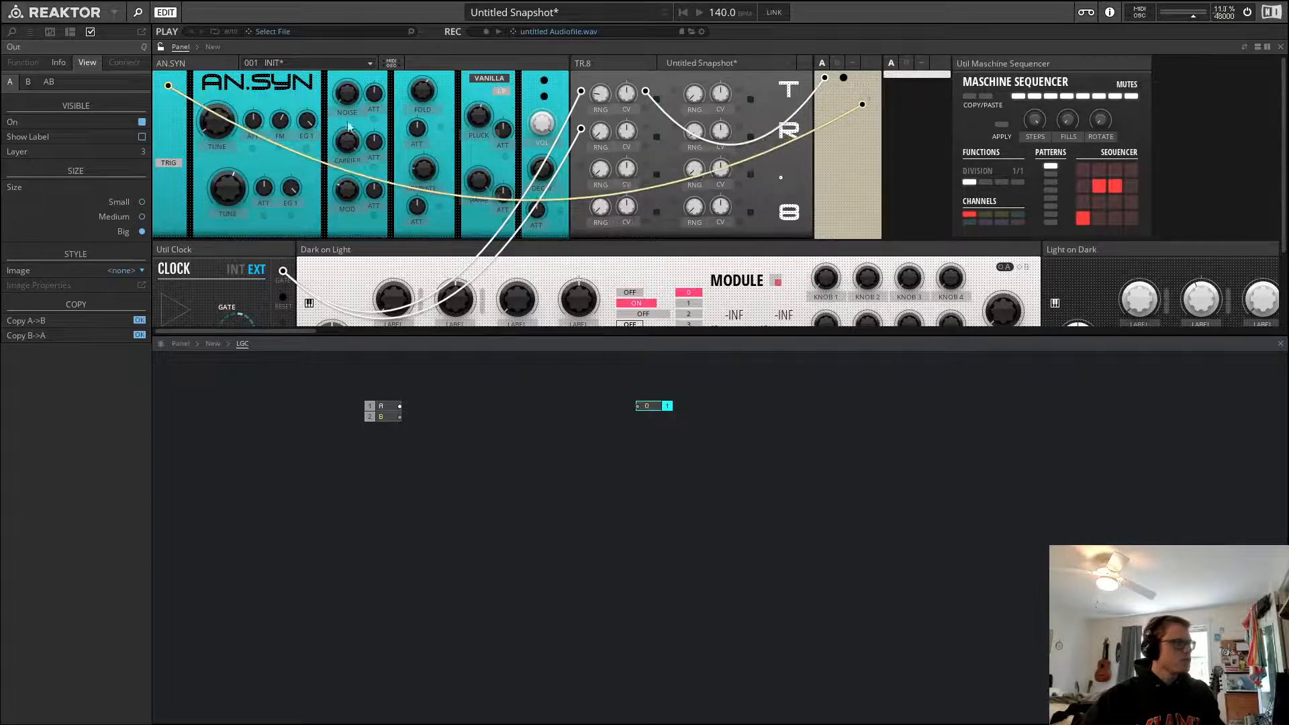
{"action": "left_click", "coordinate": [339, 513]}
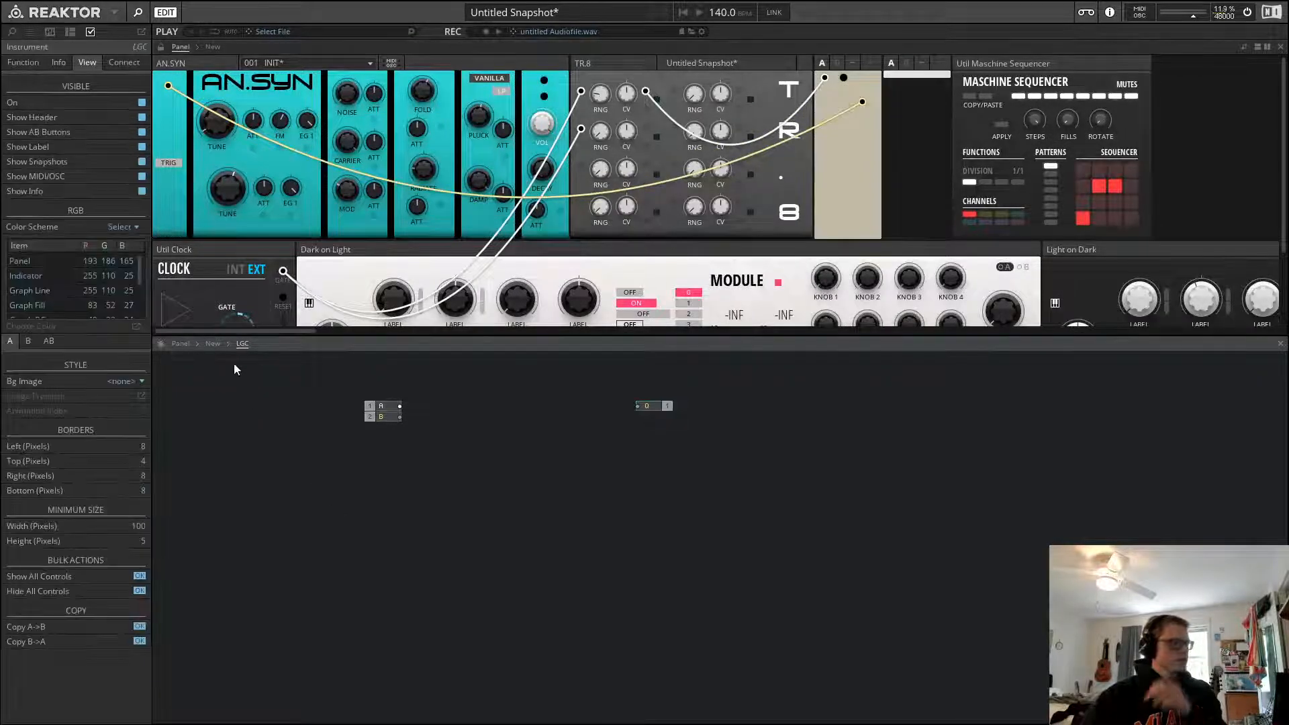
Copy the add-and-modulo circuit from the ensemble structure and paste it into the LGC macro
{"action": "left_click", "coordinate": [215, 344]}
{"action": "left_click_drag", "start_coordinate": [791, 492], "coordinate": [718, 606]}
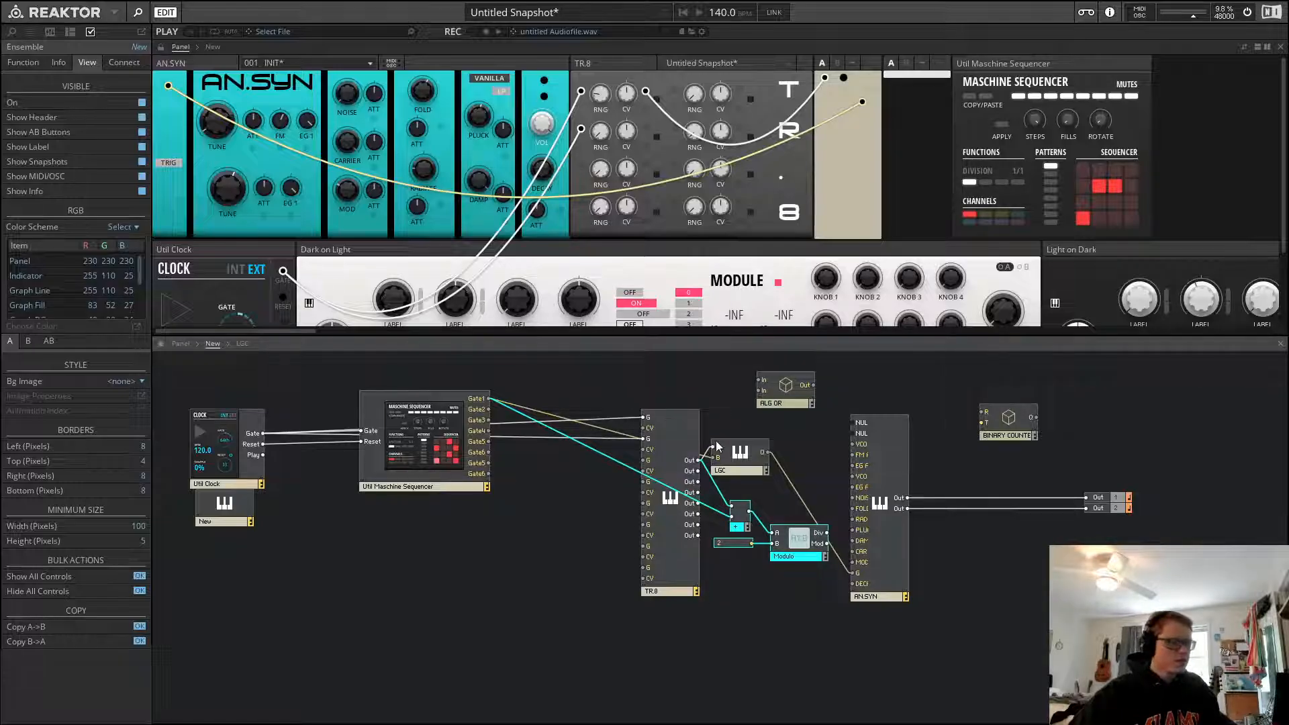
{"action": "left_click", "coordinate": [726, 411]}
{"action": "double_click", "coordinate": [751, 456]}
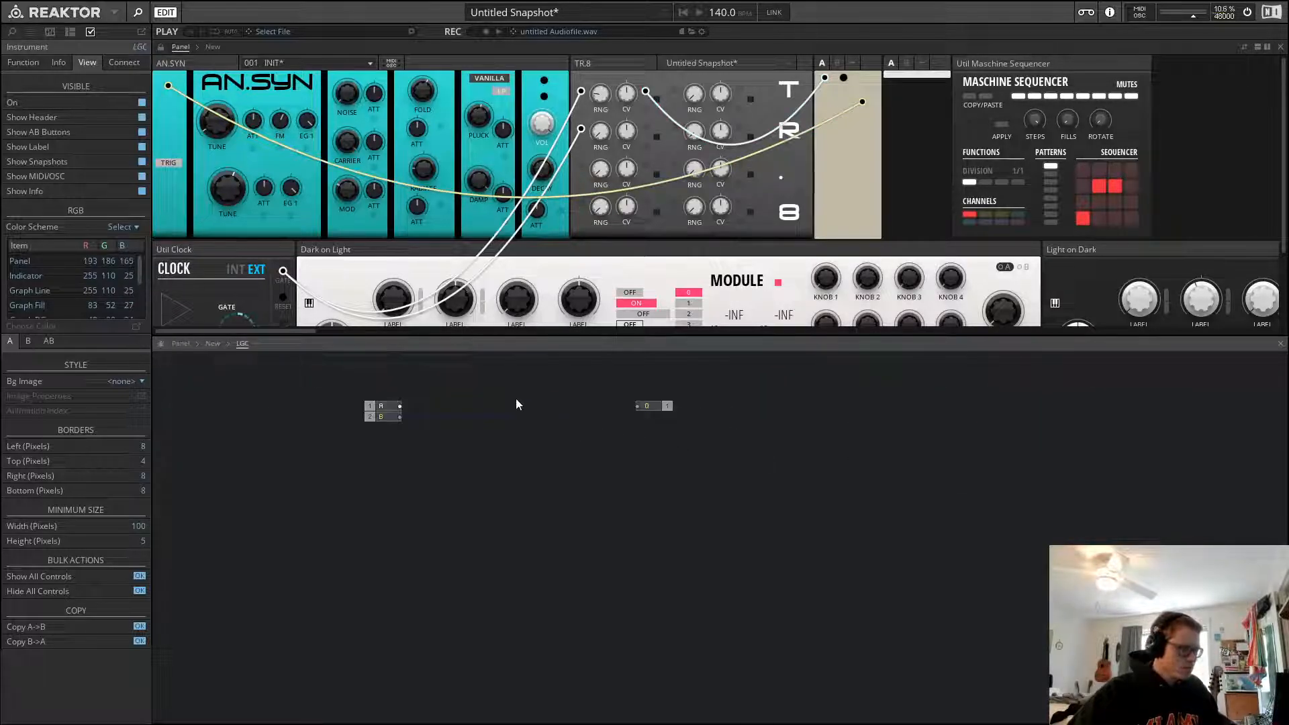
{"action": "key", "text": "ctrl+v"}
{"action": "left_click_drag", "start_coordinate": [606, 460], "coordinate": [541, 491]}
{"action": "left_click", "coordinate": [513, 442]}
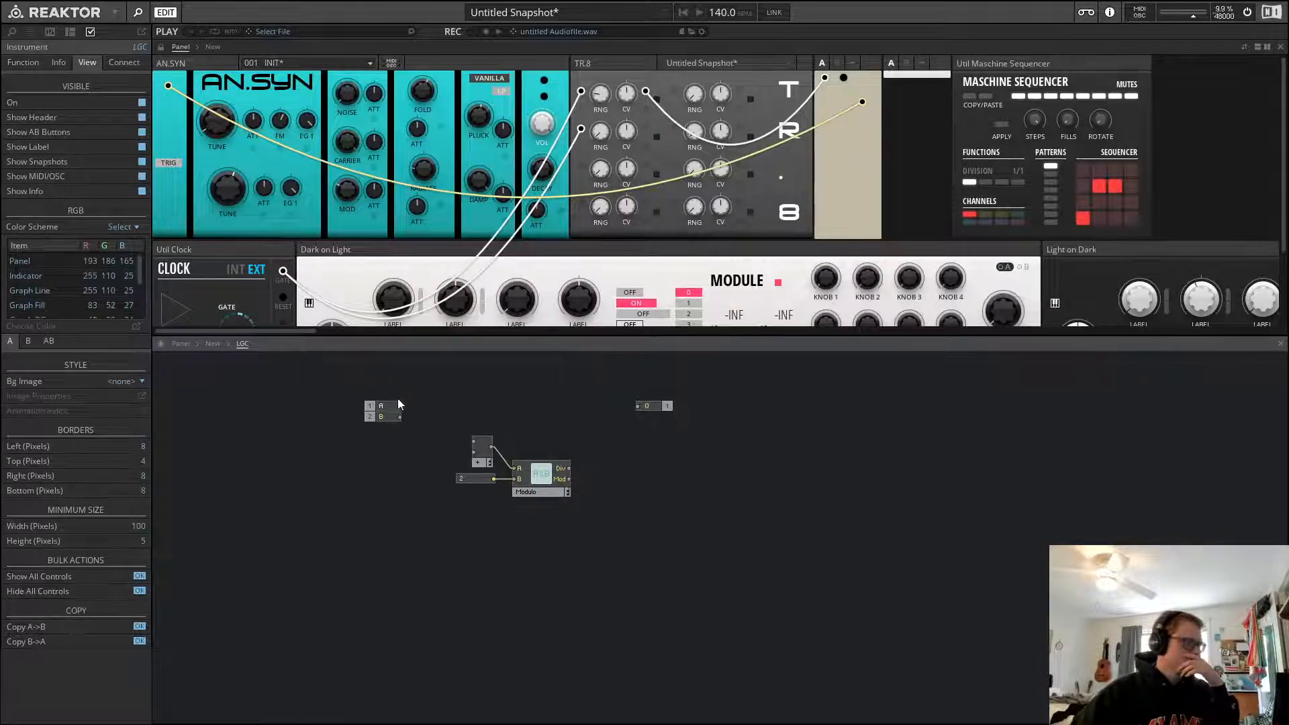
Wire LGC's A and B inputs into the pasted adder and reposition the circuit
{"action": "mouse_move", "coordinate": [400, 406]}
{"action": "left_mouse_down"}
{"action": "mouse_move", "coordinate": [473, 441]}
{"action": "mouse_move", "coordinate": [396, 417]}
{"action": "left_mouse_up"}
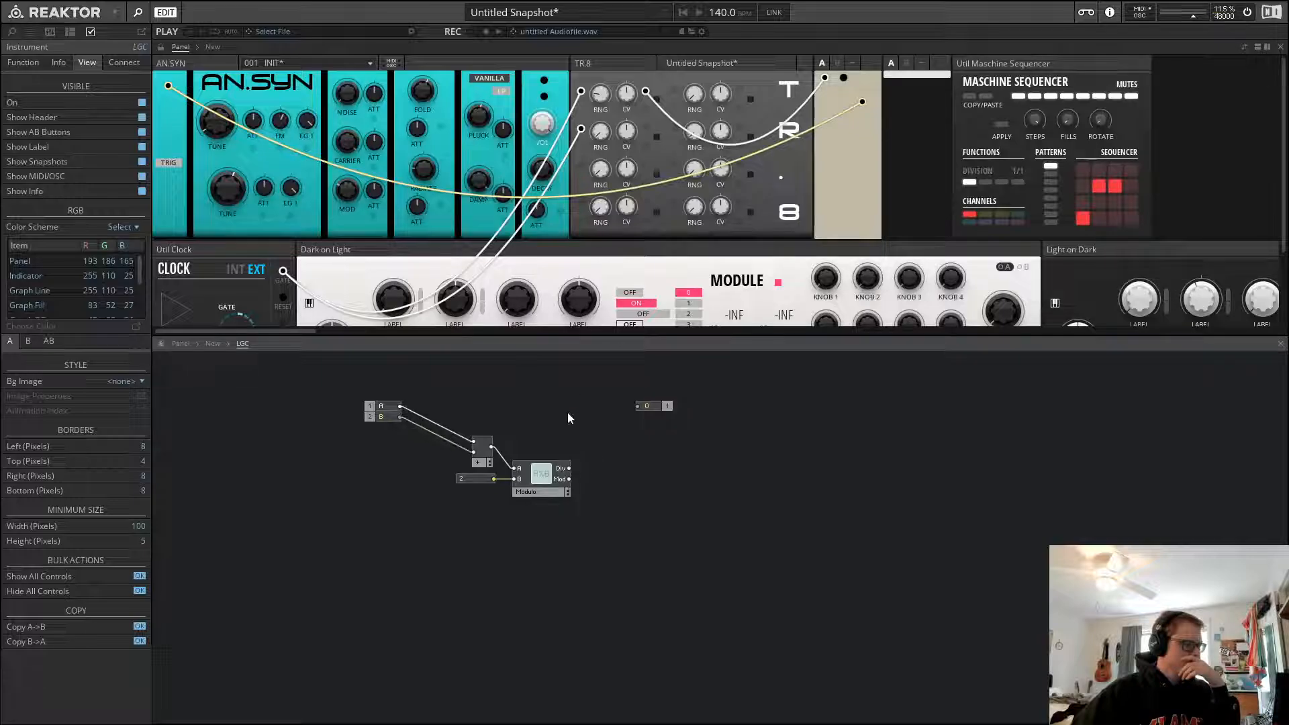
{"action": "left_click_drag", "start_coordinate": [571, 413], "coordinate": [485, 514]}
{"action": "left_click_drag", "start_coordinate": [551, 491], "coordinate": [536, 517]}
{"action": "left_click", "coordinate": [625, 454]}
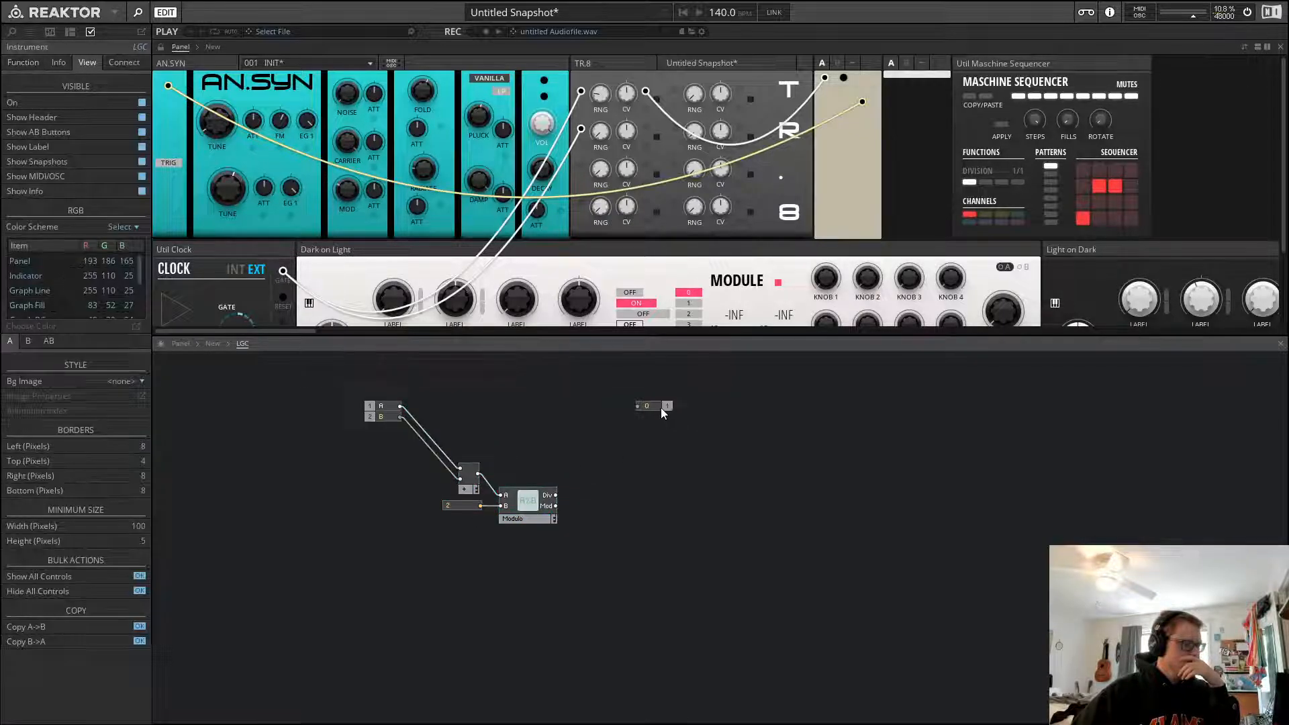
Connect the output port to the Modulo's Mod output and rename the port XOR
{"action": "mouse_move", "coordinate": [662, 407]}
{"action": "left_mouse_down"}
{"action": "mouse_move", "coordinate": [636, 507]}
{"action": "mouse_move", "coordinate": [590, 507]}
{"action": "left_mouse_up"}
{"action": "double_click", "coordinate": [590, 505]}
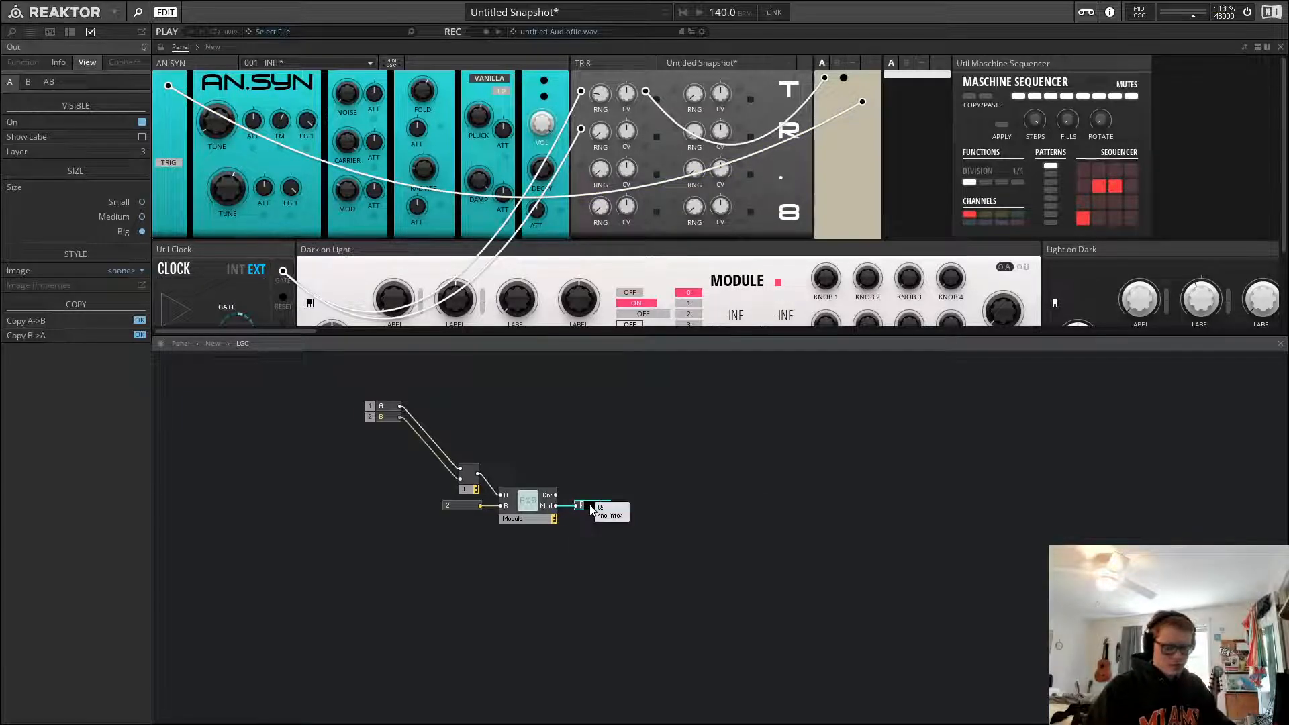
{"action": "type", "text": "XOR"}
{"action": "key", "text": "Return"}
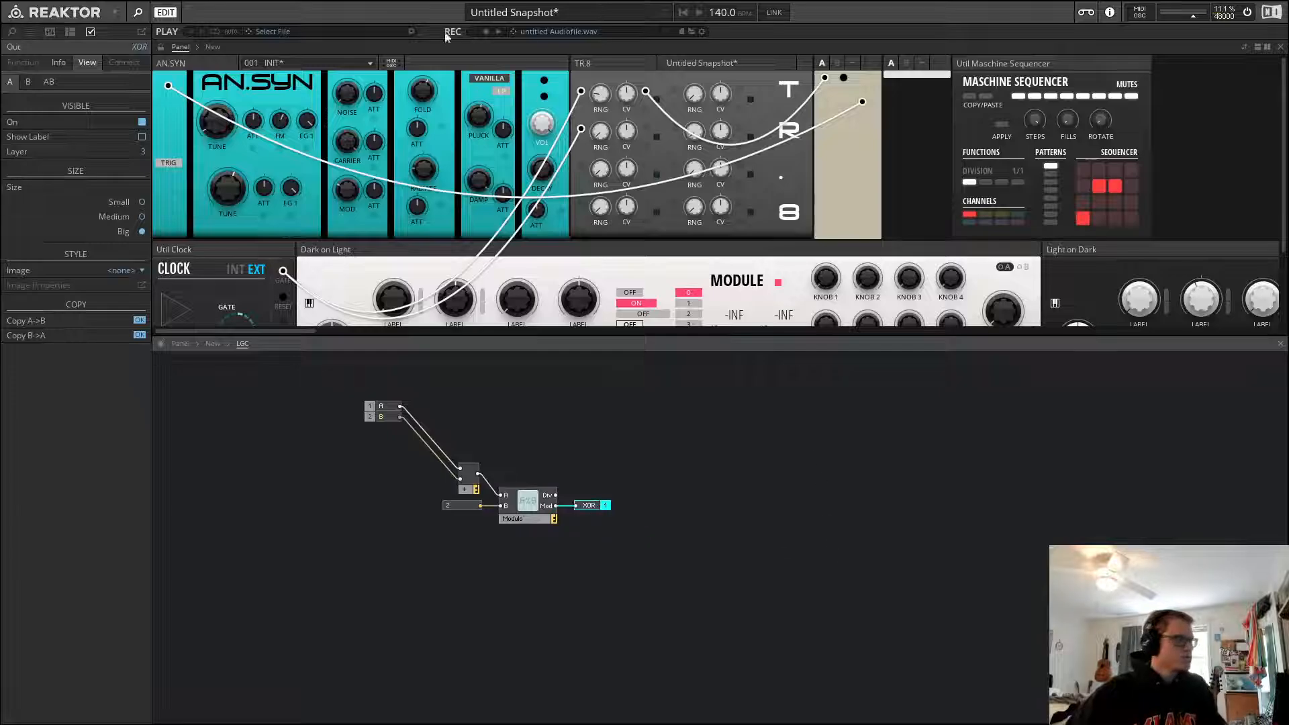
Move the XOR output's control lower on the instrument panel
{"action": "left_click", "coordinate": [641, 445]}
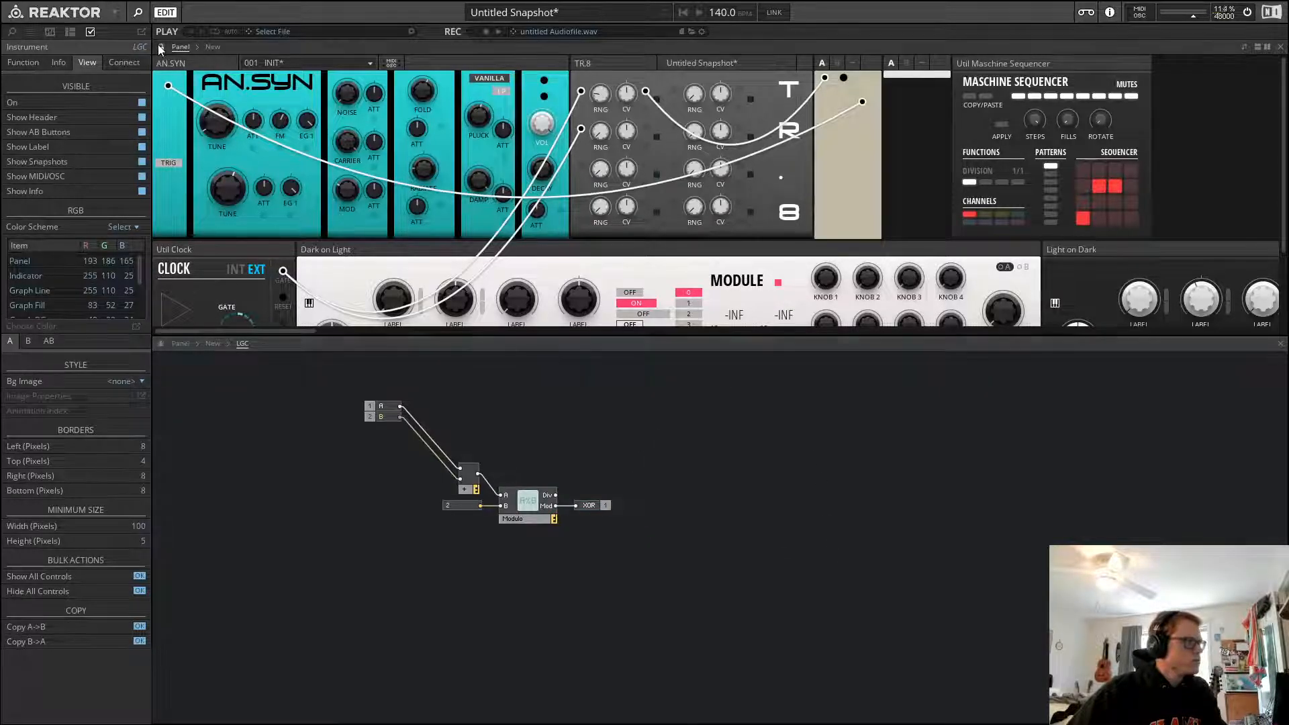
{"action": "left_click_drag", "start_coordinate": [862, 102], "coordinate": [860, 134]}
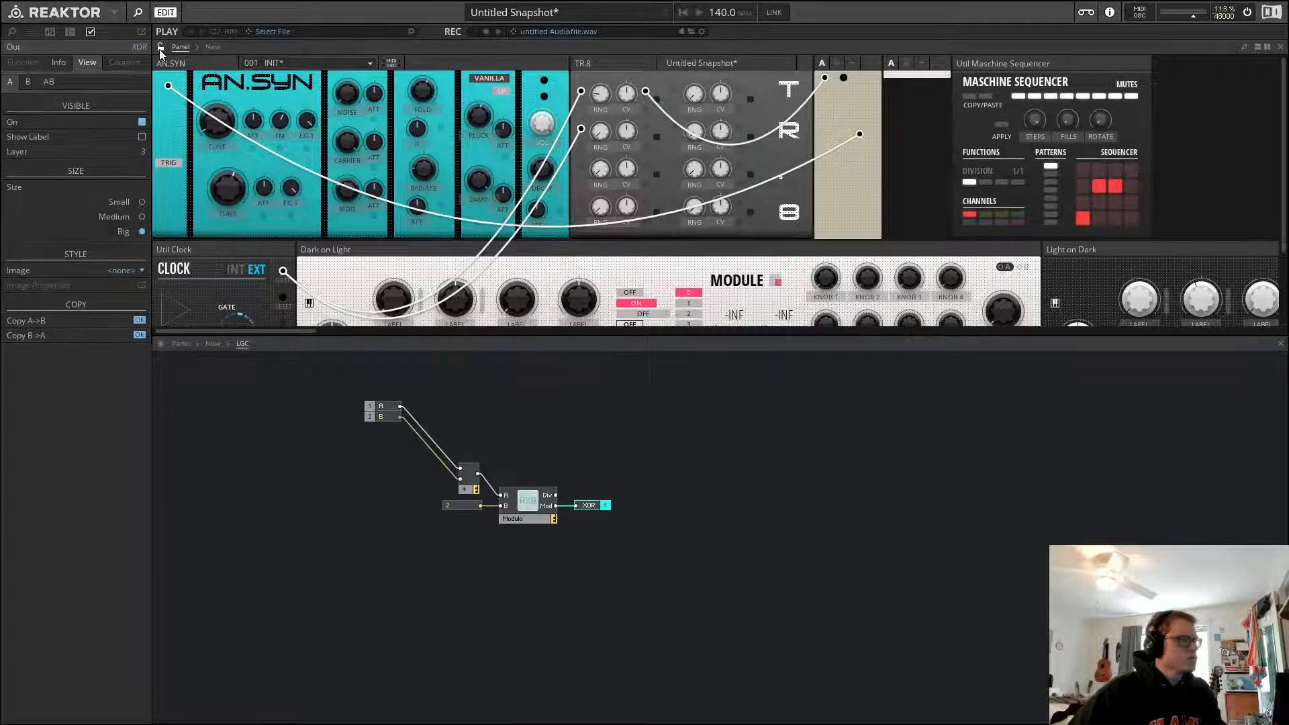
{"action": "left_click", "coordinate": [573, 473]}
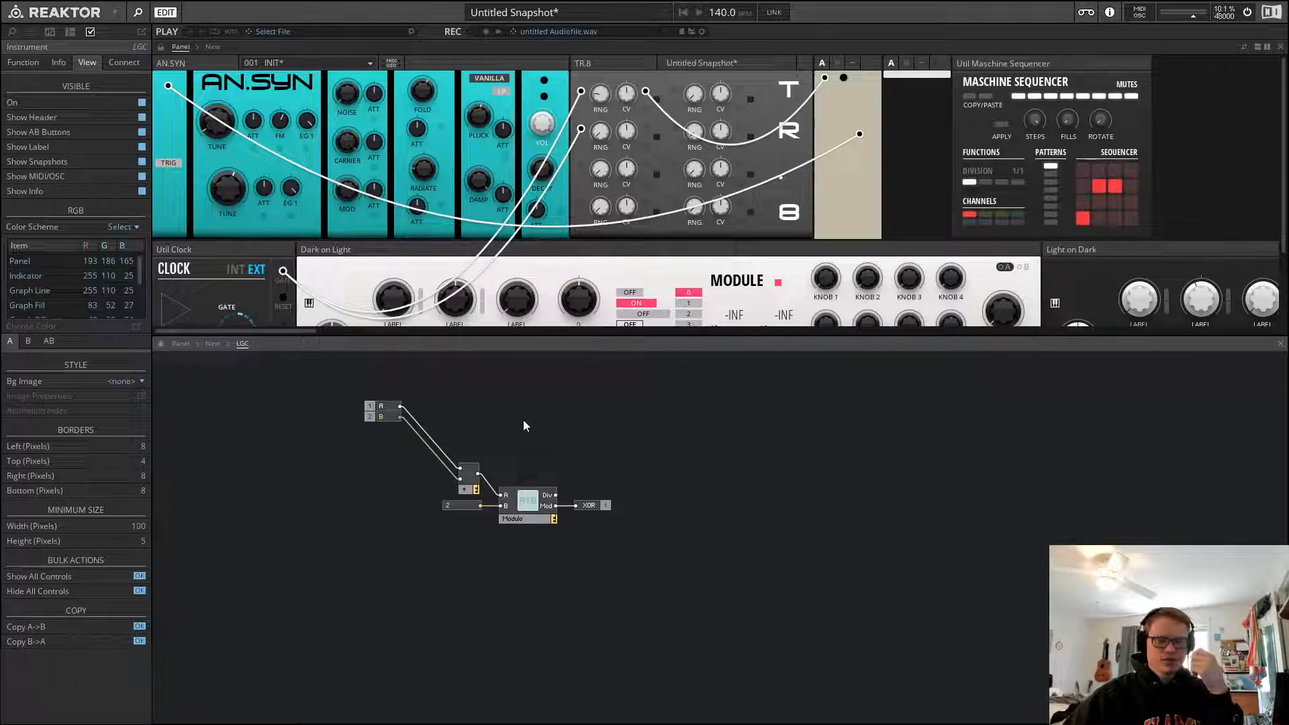
Paste the ALG OR macro into LGC and open it
{"action": "left_click", "coordinate": [206, 344]}
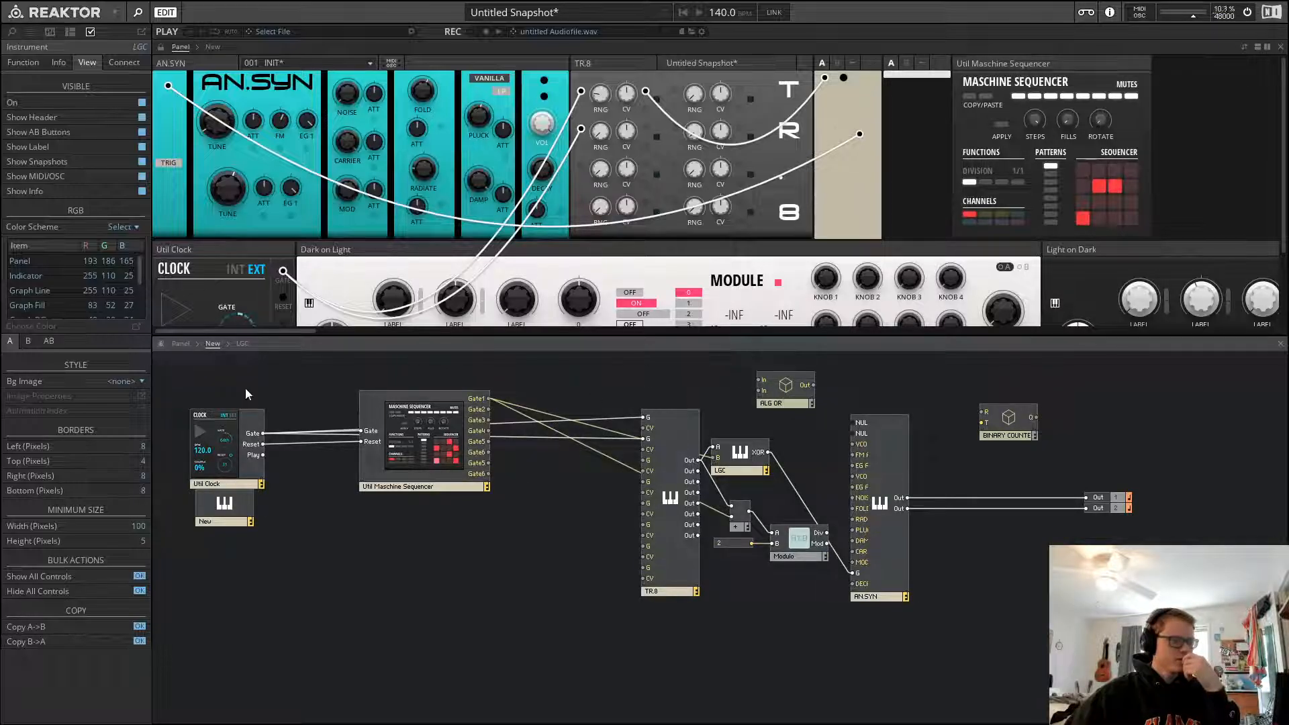
{"action": "left_click", "coordinate": [243, 344]}
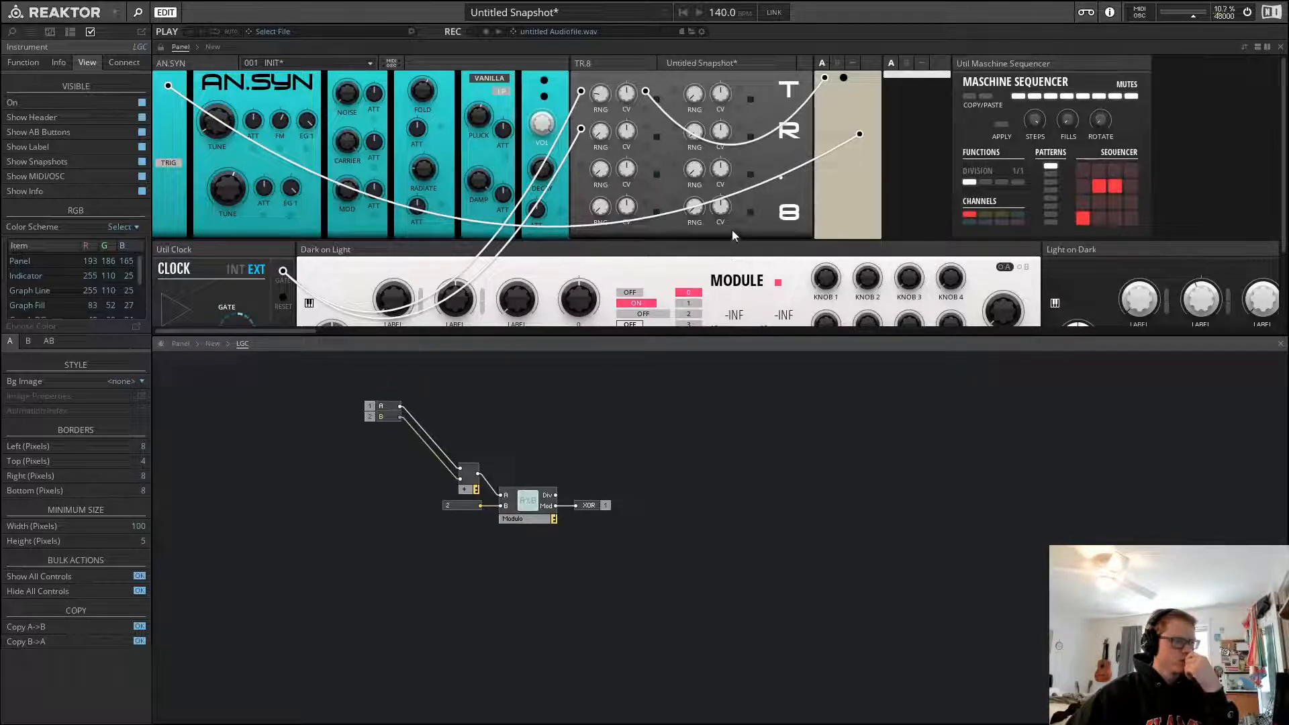
{"action": "key", "text": "ctrl+v"}
{"action": "left_click_drag", "start_coordinate": [543, 452], "coordinate": [519, 425]}
{"action": "left_click", "coordinate": [653, 396]}
{"action": "left_click", "coordinate": [511, 411]}
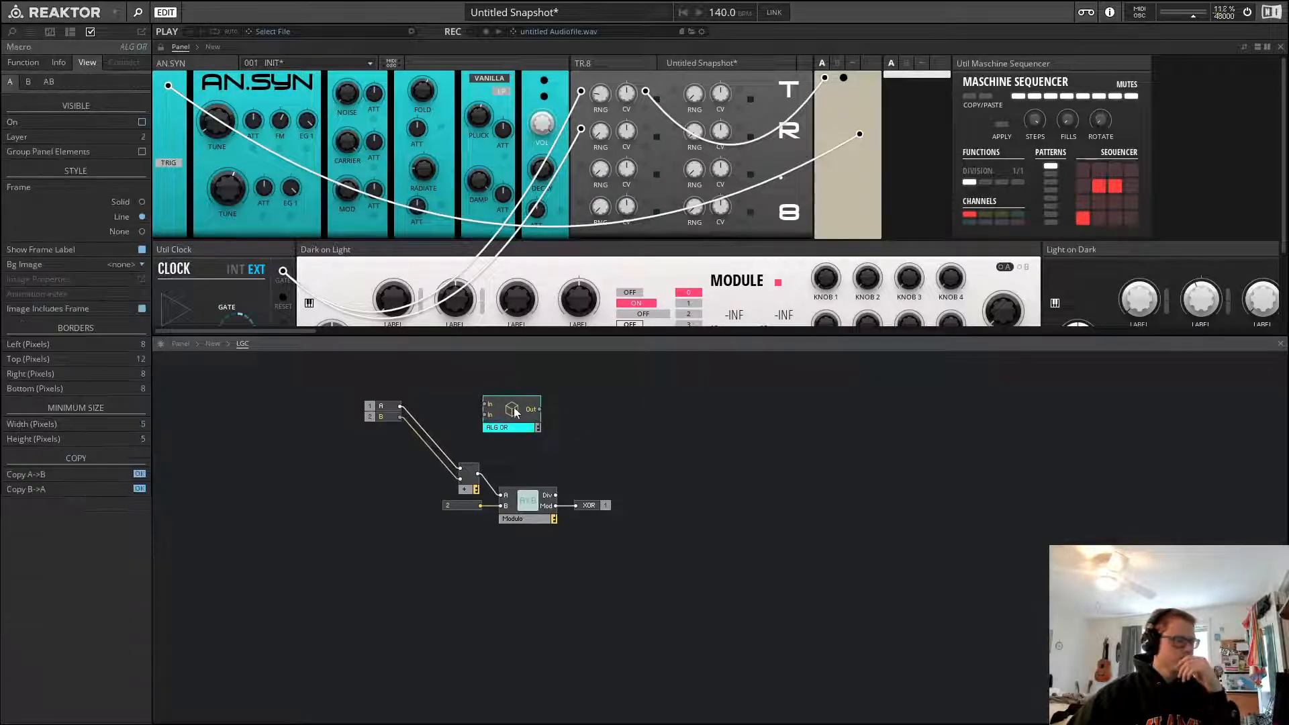
{"action": "double_click", "coordinate": [515, 411]}
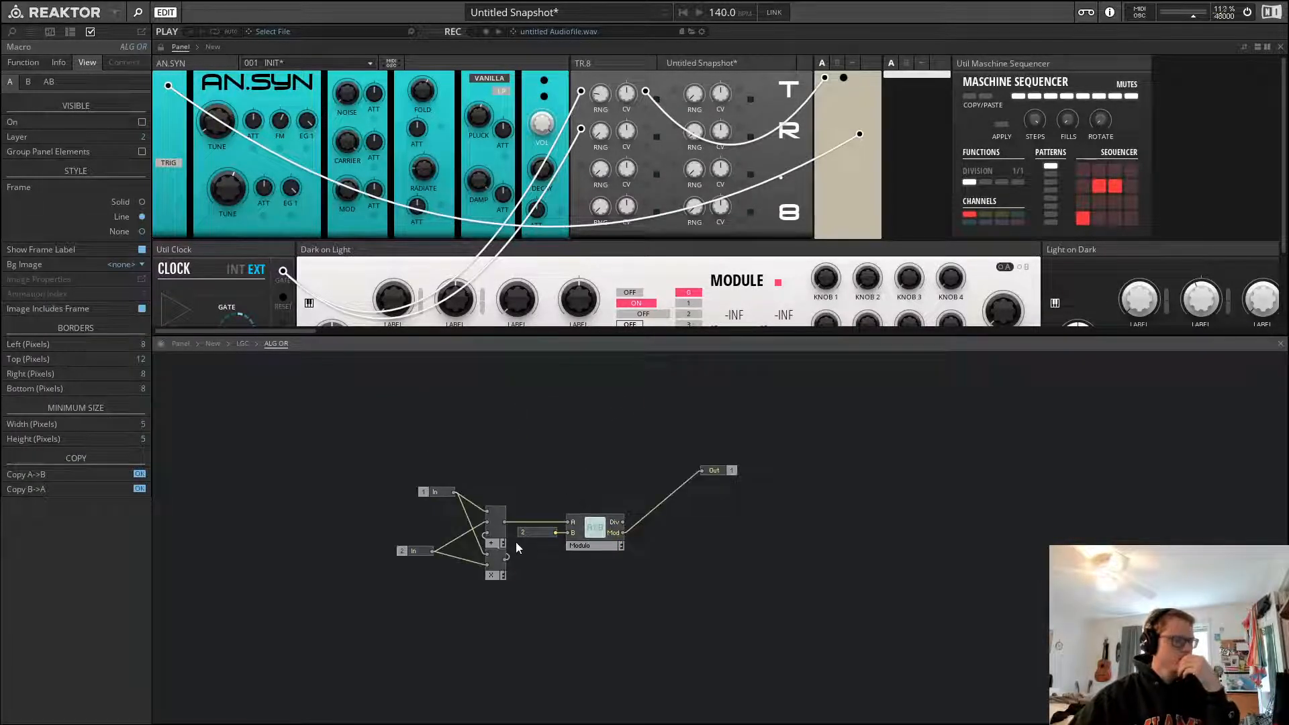
Copy the multiply module from ALG OR and paste it into LGC
{"action": "left_click", "coordinate": [494, 538]}
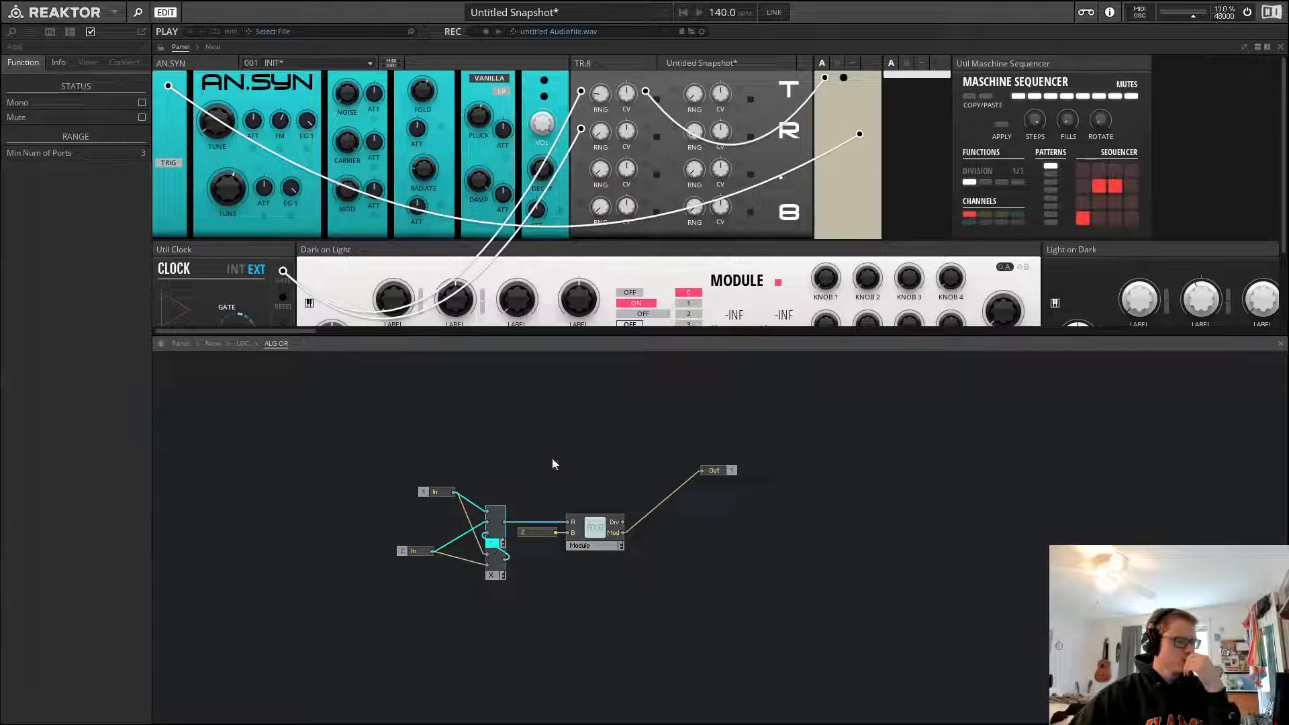
{"action": "left_click", "coordinate": [431, 533]}
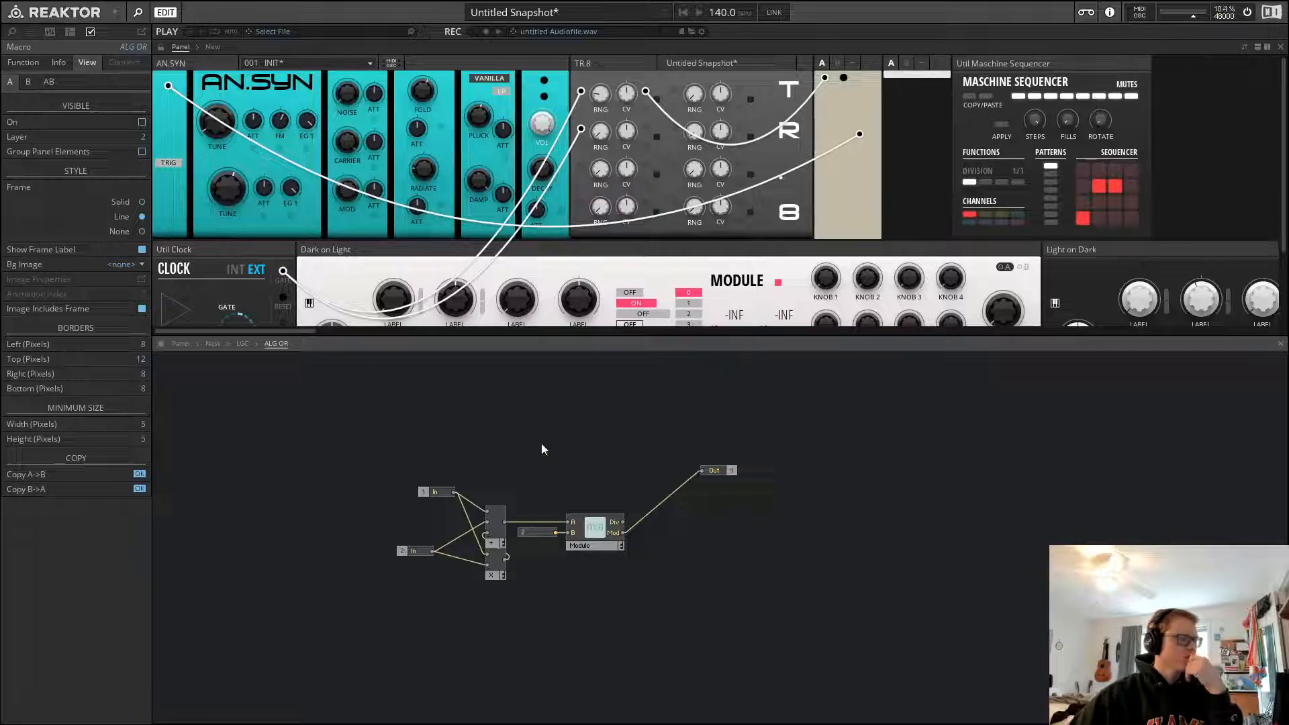
{"action": "left_click", "coordinate": [242, 343]}
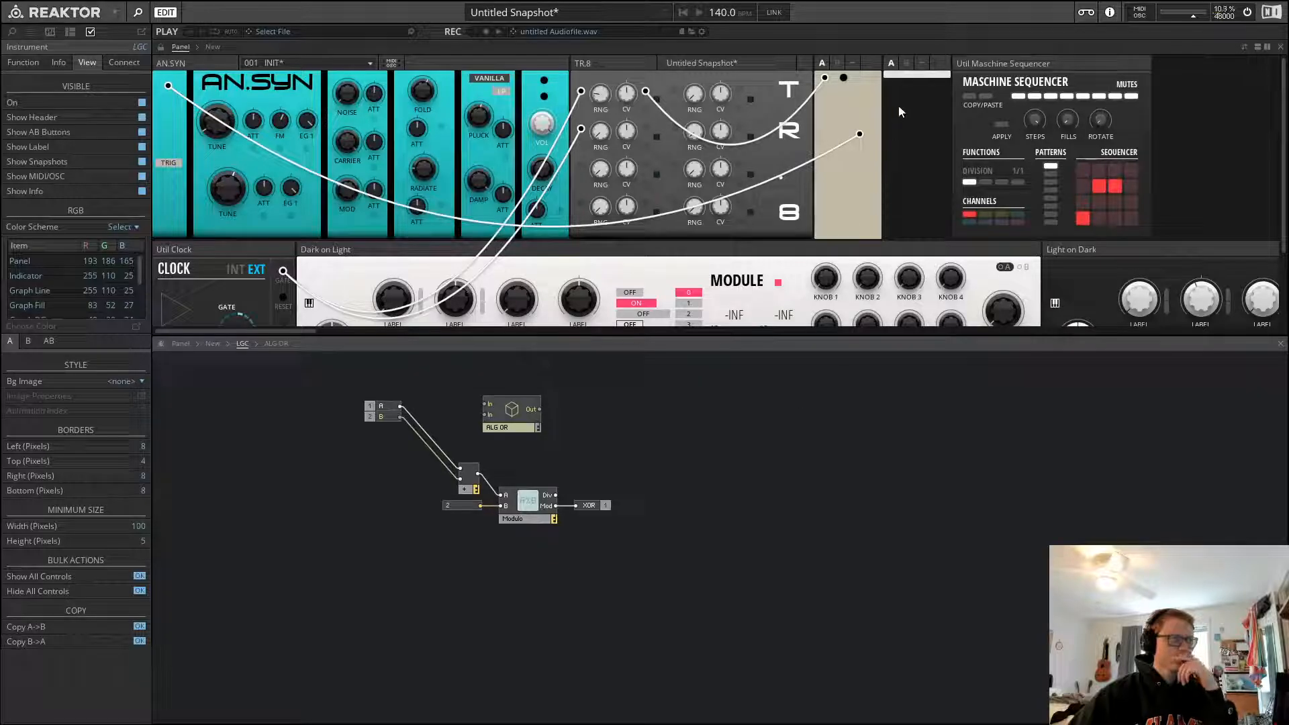
{"action": "key", "text": "ctrl+v"}
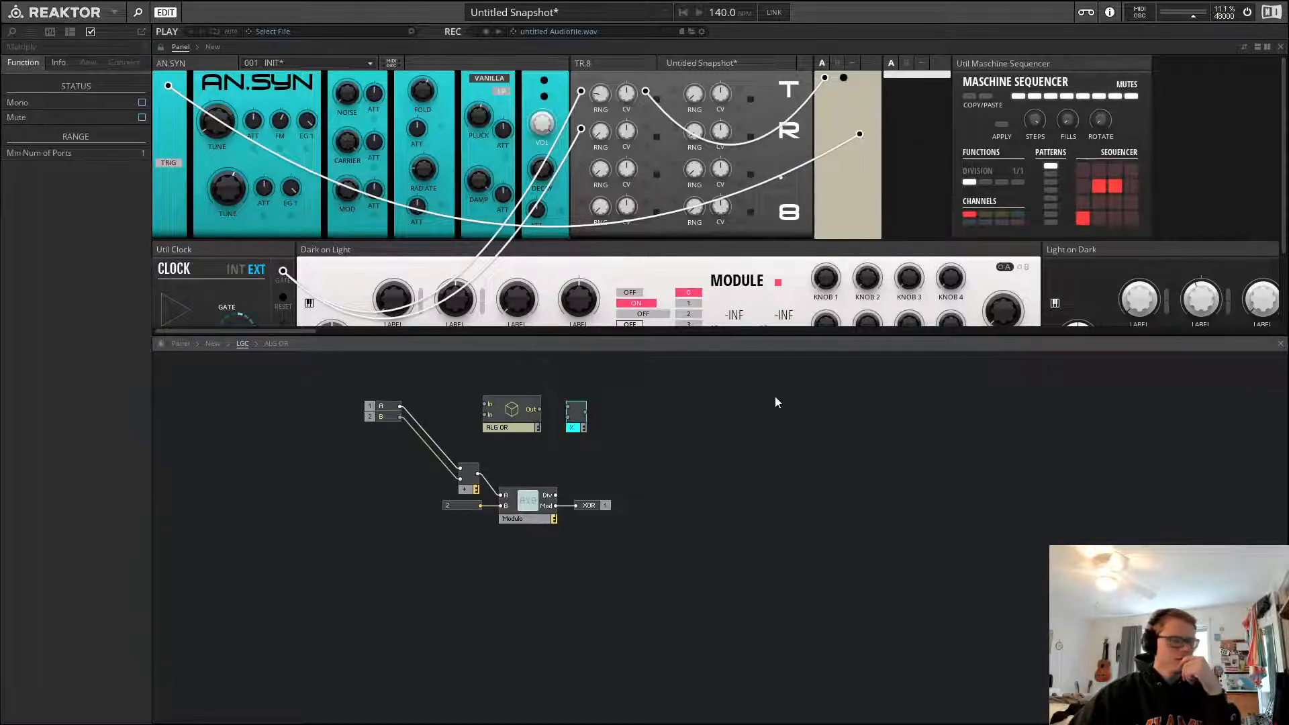
Wire LGC's A and B inputs into the pasted multiply module and move ALG OR out of the way
{"action": "left_click", "coordinate": [601, 402]}
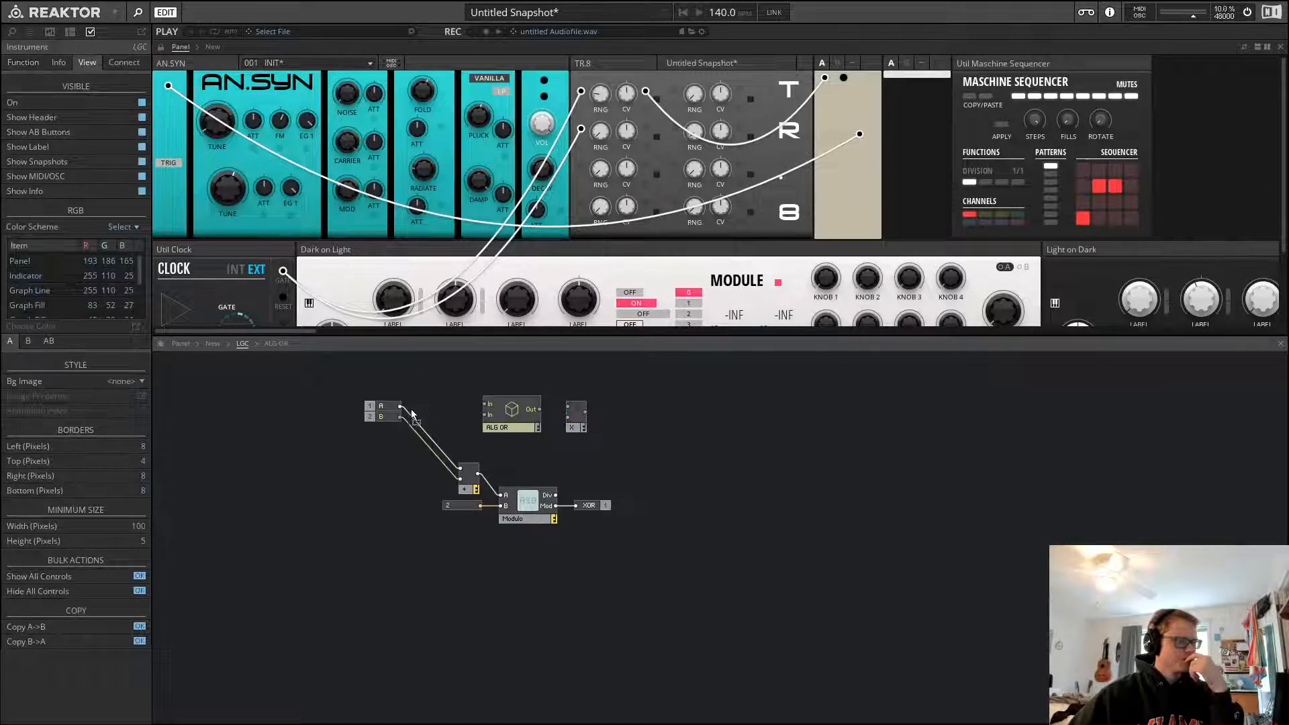
{"action": "mouse_move", "coordinate": [402, 406]}
{"action": "left_mouse_down"}
{"action": "mouse_move", "coordinate": [568, 406]}
{"action": "mouse_move", "coordinate": [398, 417]}
{"action": "left_mouse_up"}
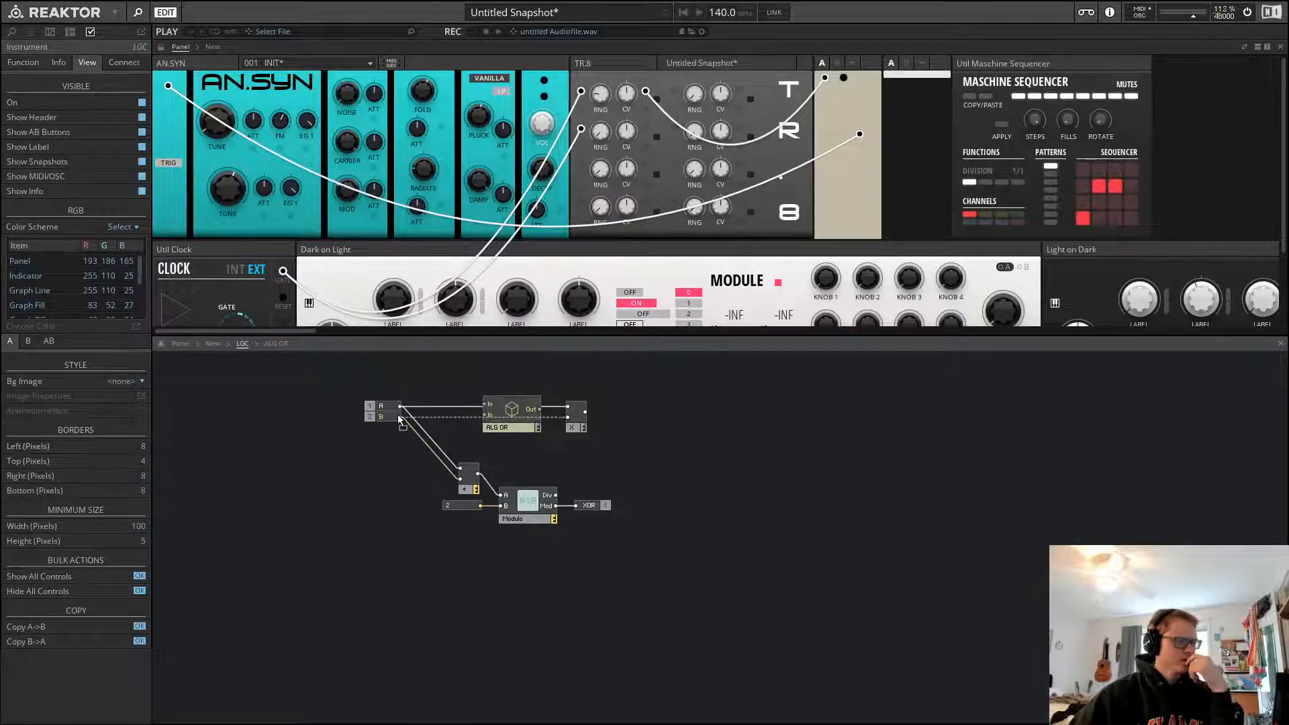
{"action": "left_click_drag", "start_coordinate": [577, 425], "coordinate": [518, 579]}
{"action": "left_click", "coordinate": [554, 445]}
{"action": "left_click_drag", "start_coordinate": [522, 381], "coordinate": [524, 428]}
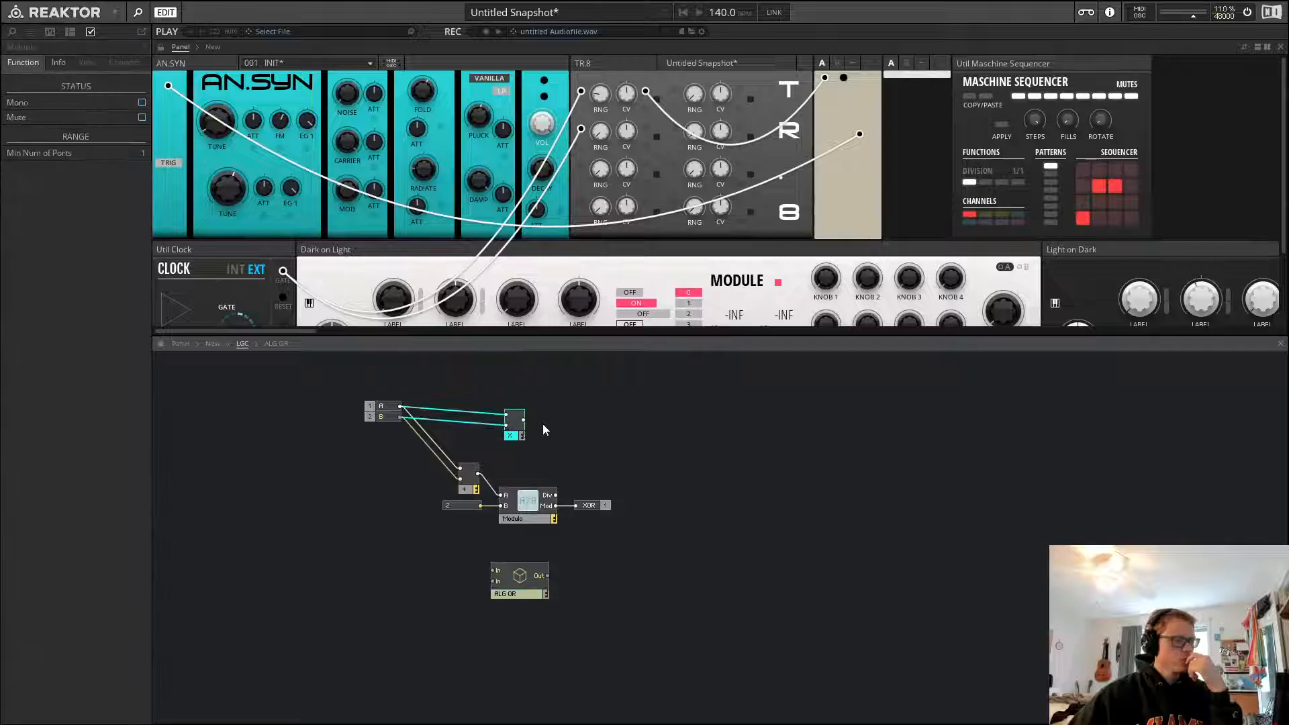
{"action": "left_click", "coordinate": [545, 427]}
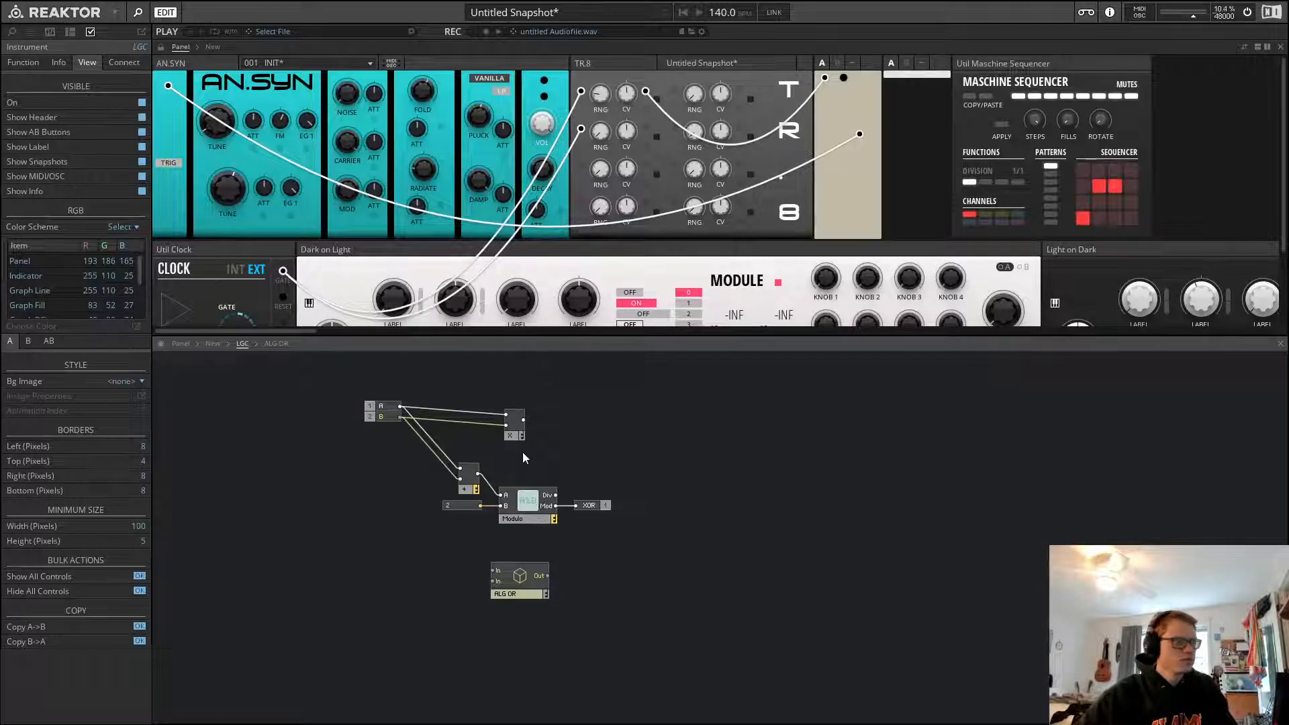
{"action": "left_click_drag", "start_coordinate": [512, 435], "coordinate": [511, 427]}
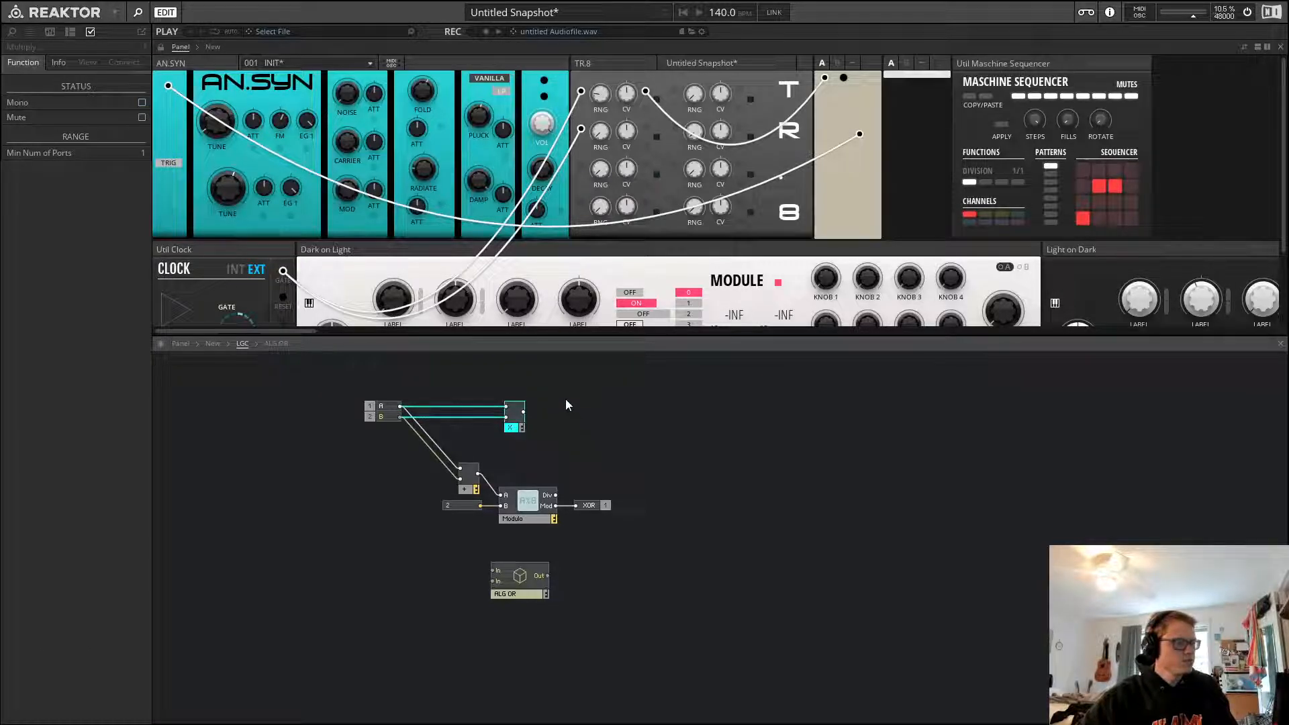
Add an output port after the multiply module and name it AND
{"action": "left_click", "coordinate": [213, 343]}
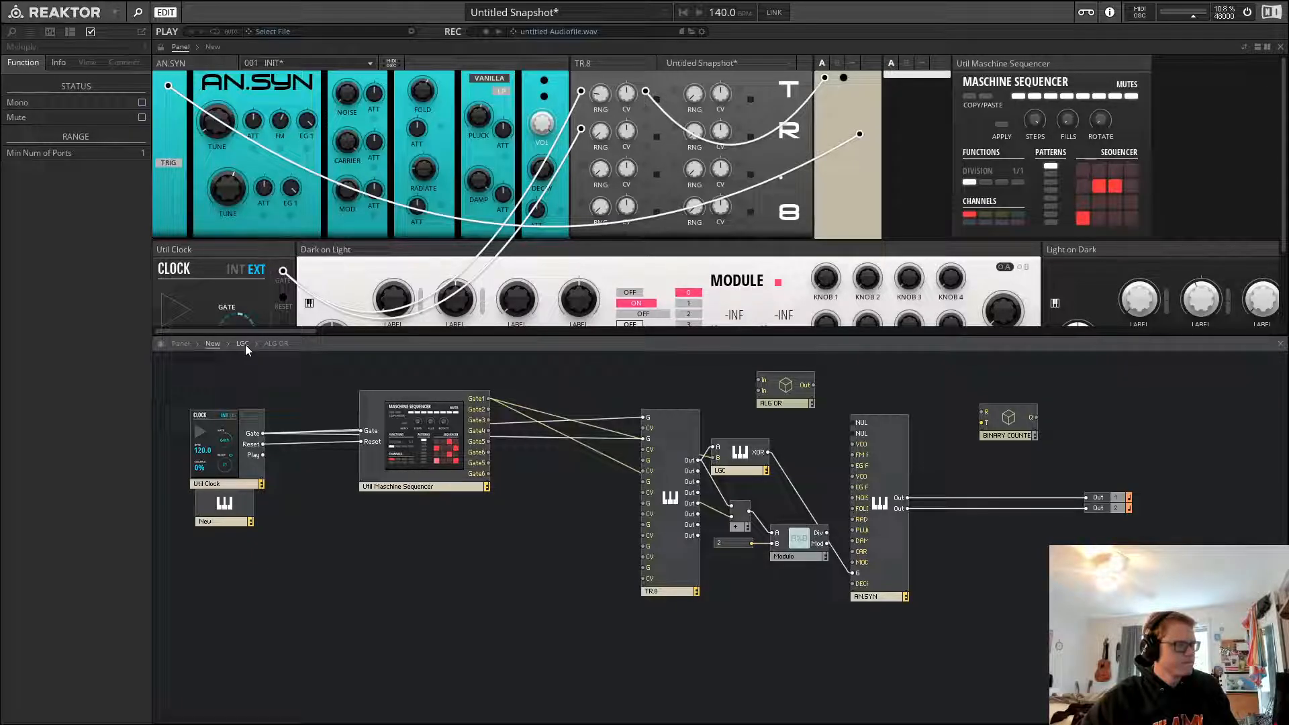
{"action": "left_click", "coordinate": [244, 345]}
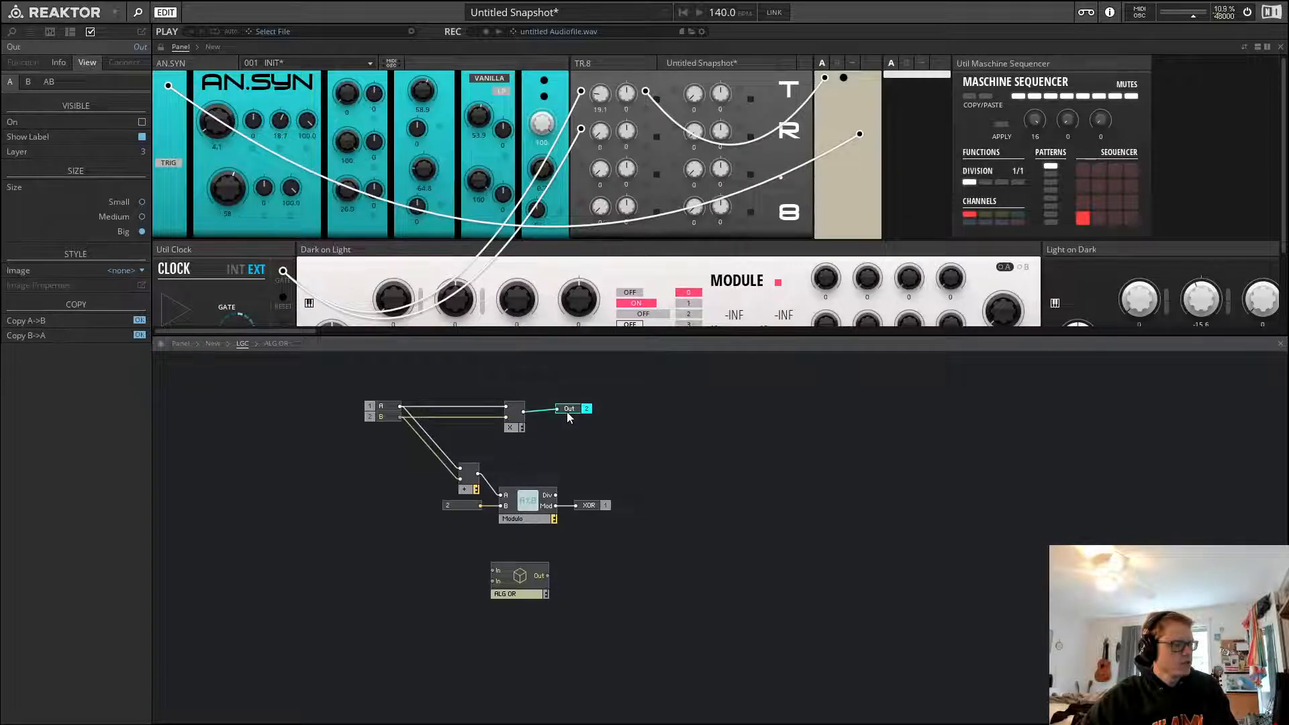
{"action": "left_click_drag", "start_coordinate": [566, 412], "coordinate": [548, 415]}
{"action": "left_click", "coordinate": [560, 418]}
{"action": "double_click", "coordinate": [562, 411]}
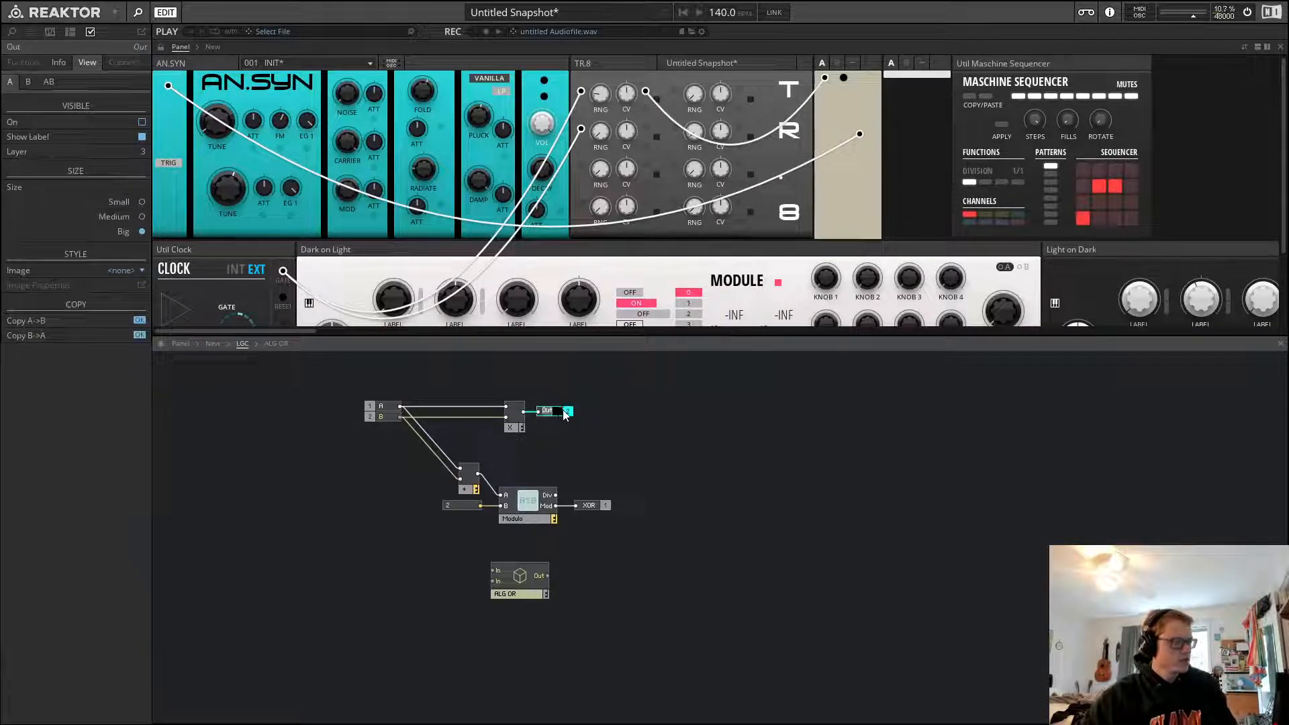
{"action": "type", "text": "AND"}
{"action": "key", "text": "Return"}
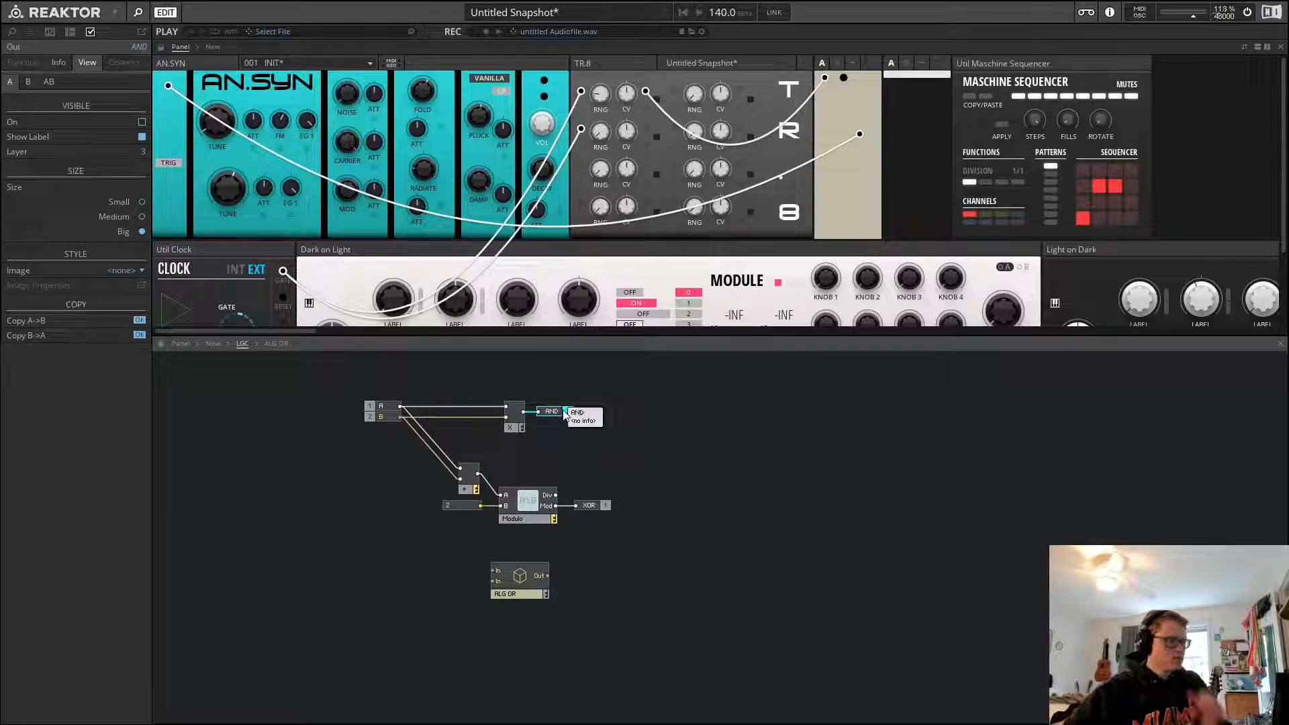
Move the AND output's control lower on the instrument panel
{"action": "left_click", "coordinate": [721, 400]}
{"action": "left_click", "coordinate": [570, 412]}
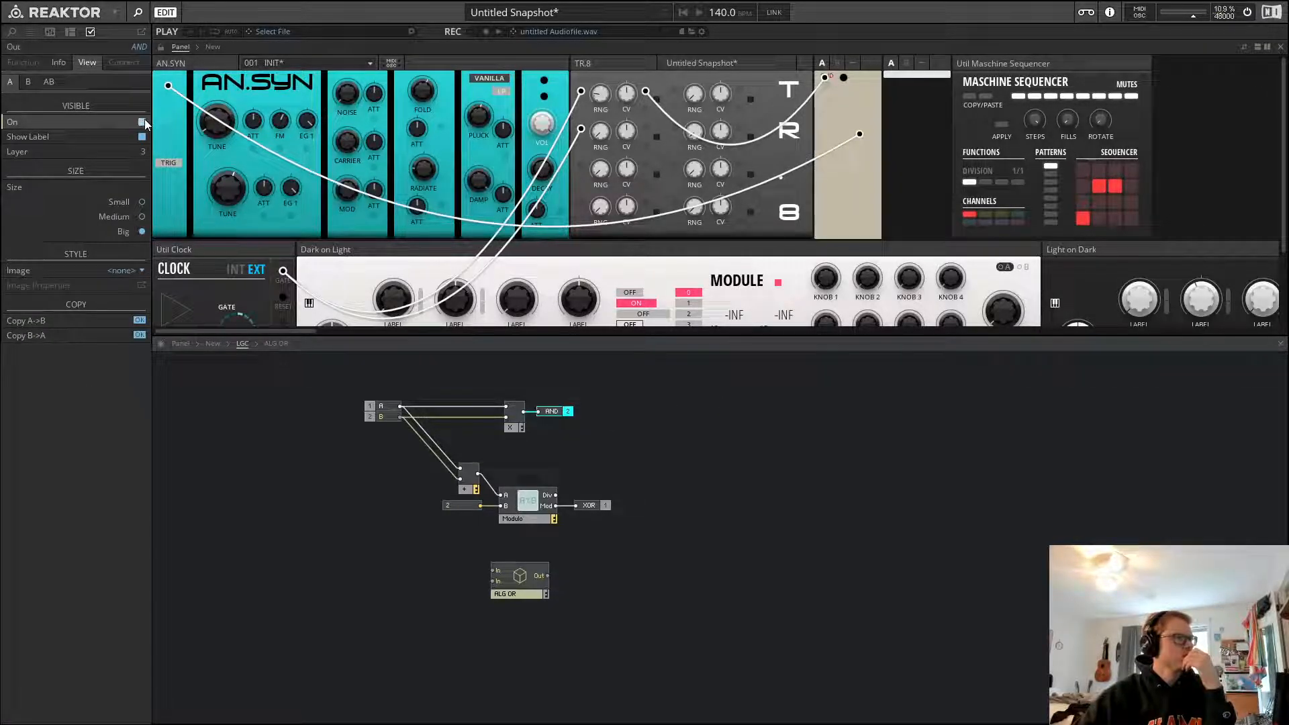
{"action": "left_click", "coordinate": [162, 46]}
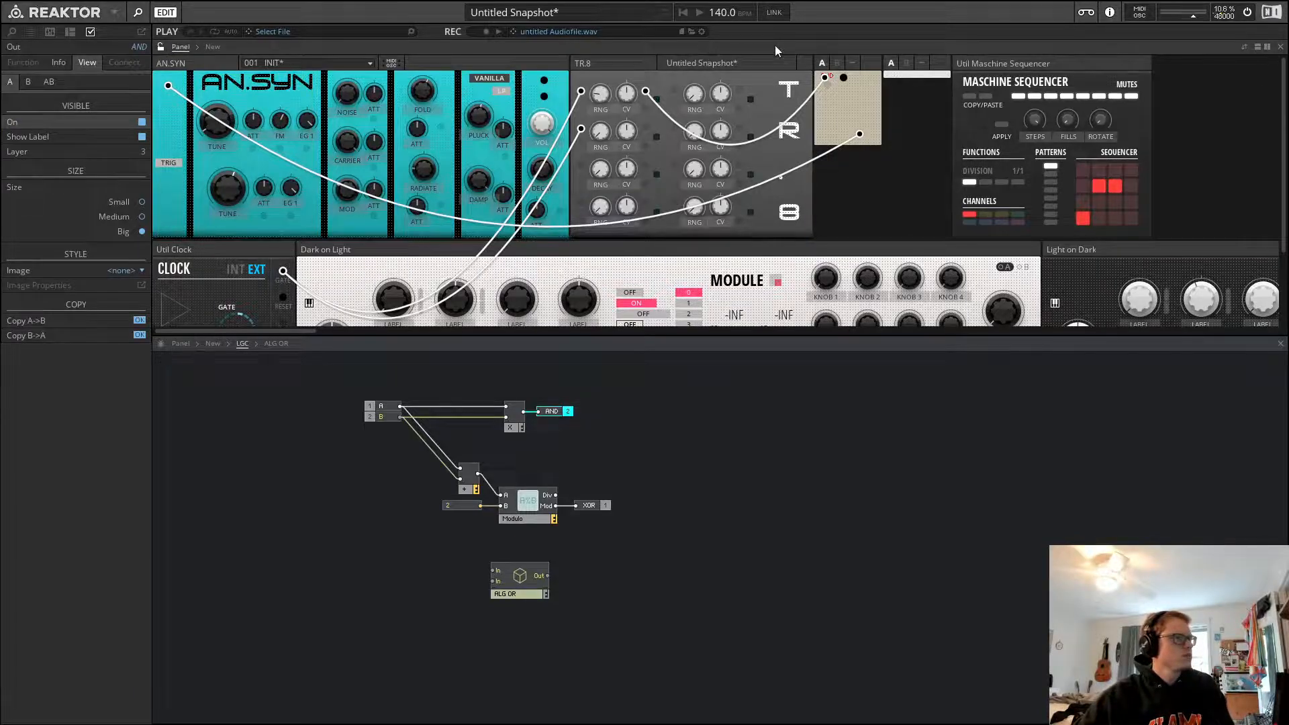
{"action": "left_click_drag", "start_coordinate": [829, 79], "coordinate": [828, 100]}
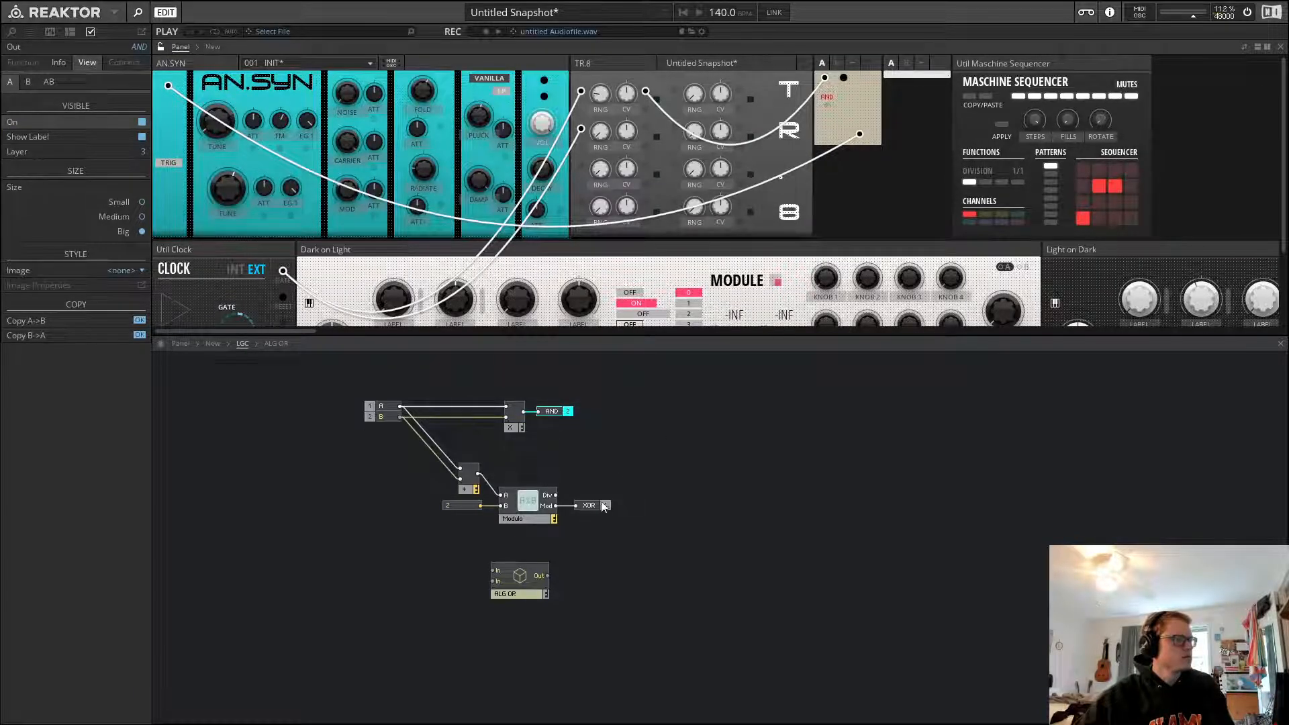
Turn on the label for the XOR output port
{"action": "left_click", "coordinate": [603, 507]}
{"action": "left_click", "coordinate": [142, 136]}
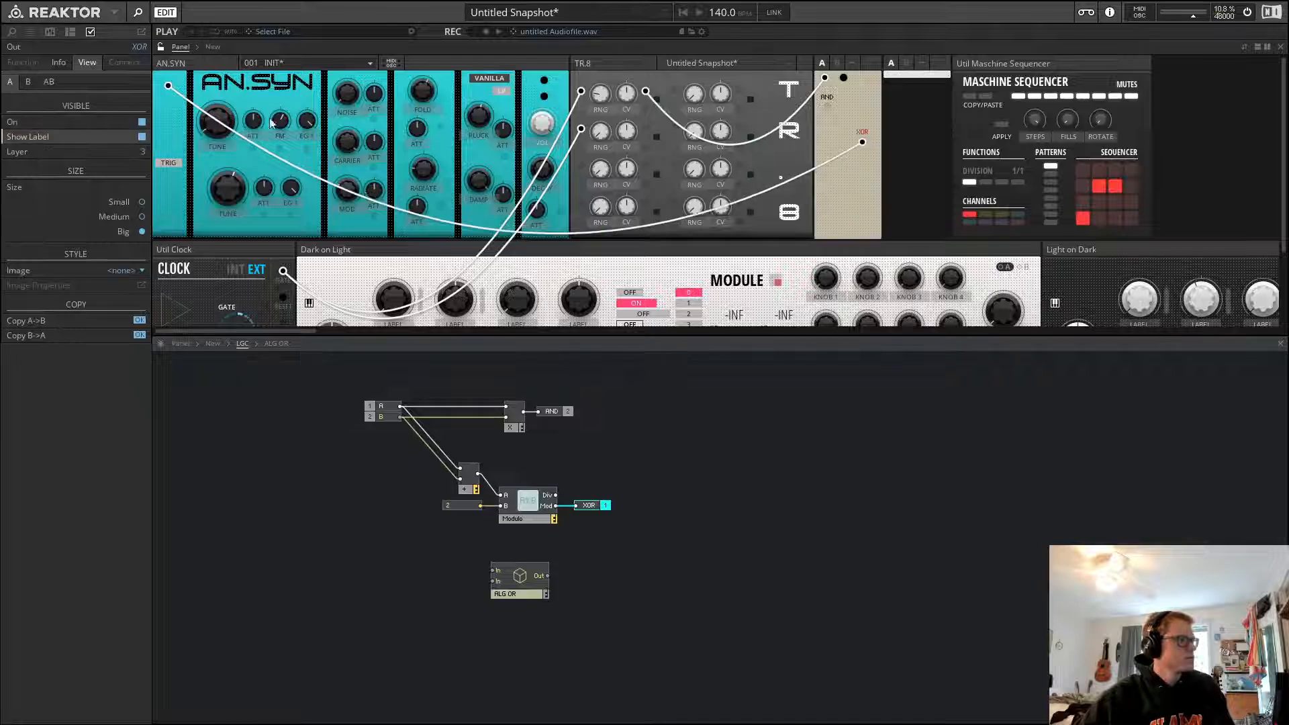
Nudge the XOR output's control into place below the AND label on the instrument panel
{"action": "left_click", "coordinate": [702, 47]}
{"action": "key", "text": "Up"}
{"action": "key", "text": "Up"}
{"action": "key", "text": "Left"}
{"action": "key", "text": "Left"}
{"action": "key", "text": "Left"}
{"action": "key", "text": "Left"}
{"action": "key", "text": "Left"}
{"action": "key", "text": "Left"}
{"action": "key", "text": "Left"}
{"action": "key", "text": "Left"}
{"action": "key", "text": "Left"}
{"action": "key", "text": "Left"}
{"action": "key", "text": "Left"}
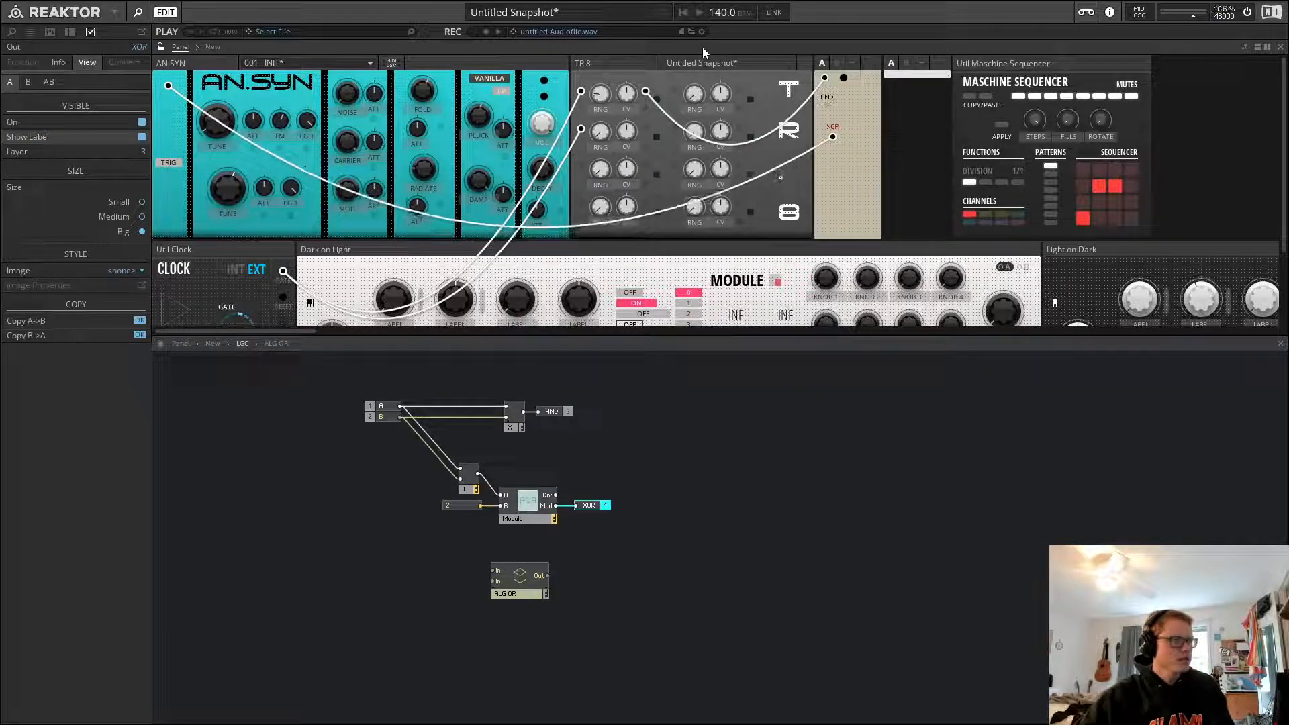
{"action": "key", "text": "Left"}
{"action": "key", "text": "Left"}
{"action": "key", "text": "Down"}
{"action": "key", "text": "Down"}
{"action": "key", "text": "Down"}
{"action": "key", "text": "Down"}
{"action": "key", "text": "Down"}
{"action": "key", "text": "Down"}
{"action": "key", "text": "Down"}
{"action": "key", "text": "Down"}
{"action": "key", "text": "Down"}
{"action": "key", "text": "Down"}
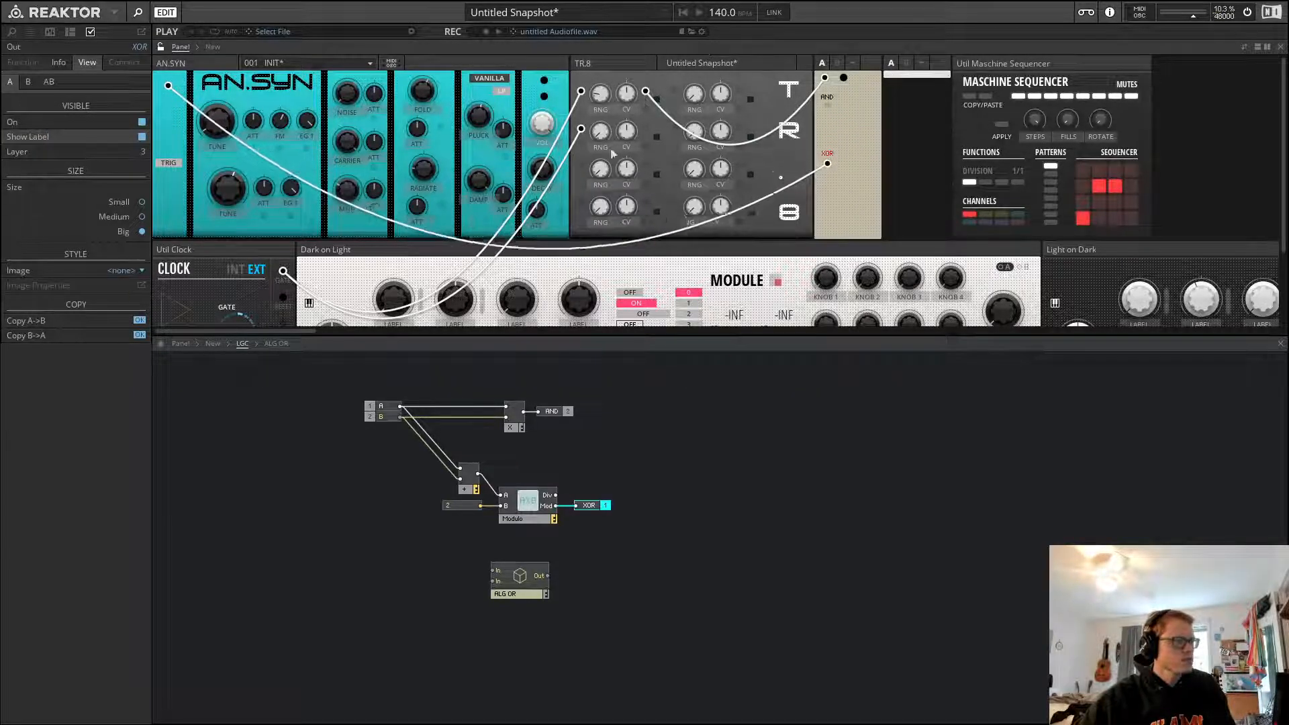
{"action": "key", "text": "Down"}
{"action": "key", "text": "Down"}
{"action": "key", "text": "Down"}
{"action": "key", "text": "Down"}
{"action": "key", "text": "Down"}
{"action": "key", "text": "Down"}
{"action": "key", "text": "Down"}
{"action": "left_click", "coordinate": [860, 468]}
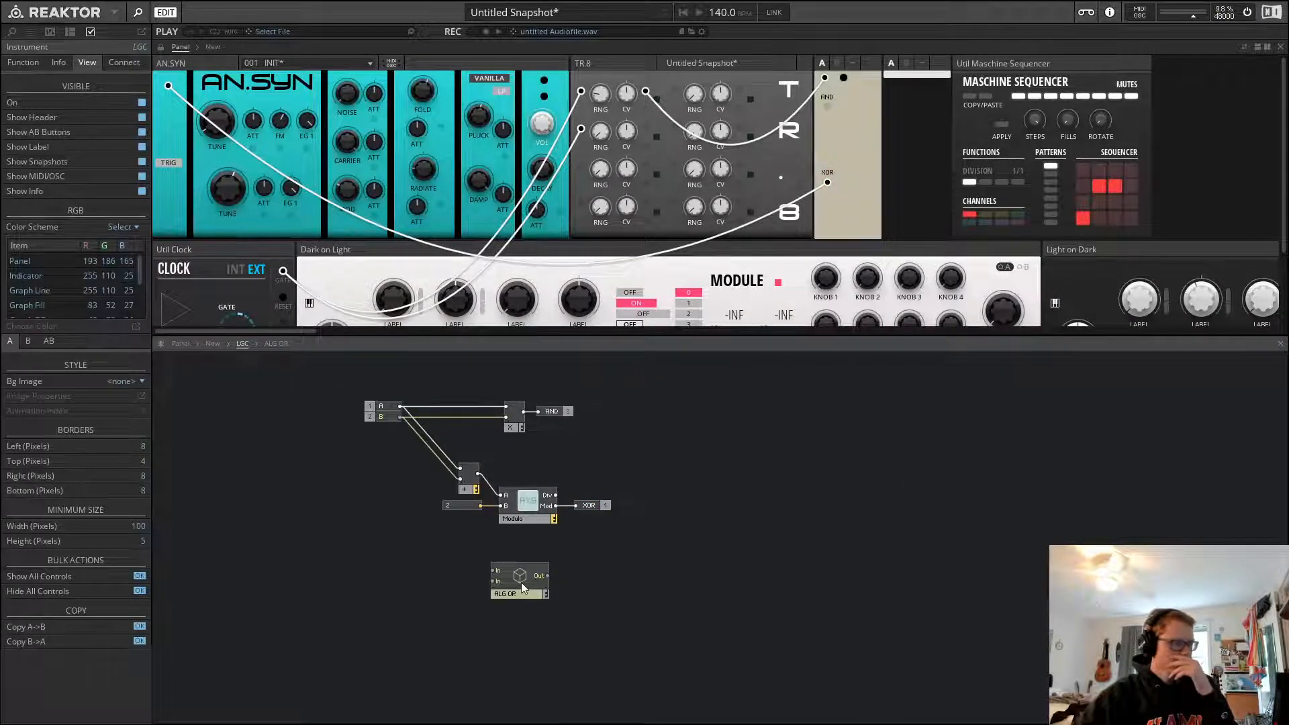
Select the XOR-building multiply and modulo modules with their output and shift the group lower in the structure
{"action": "left_click_drag", "start_coordinate": [621, 466], "coordinate": [439, 537]}
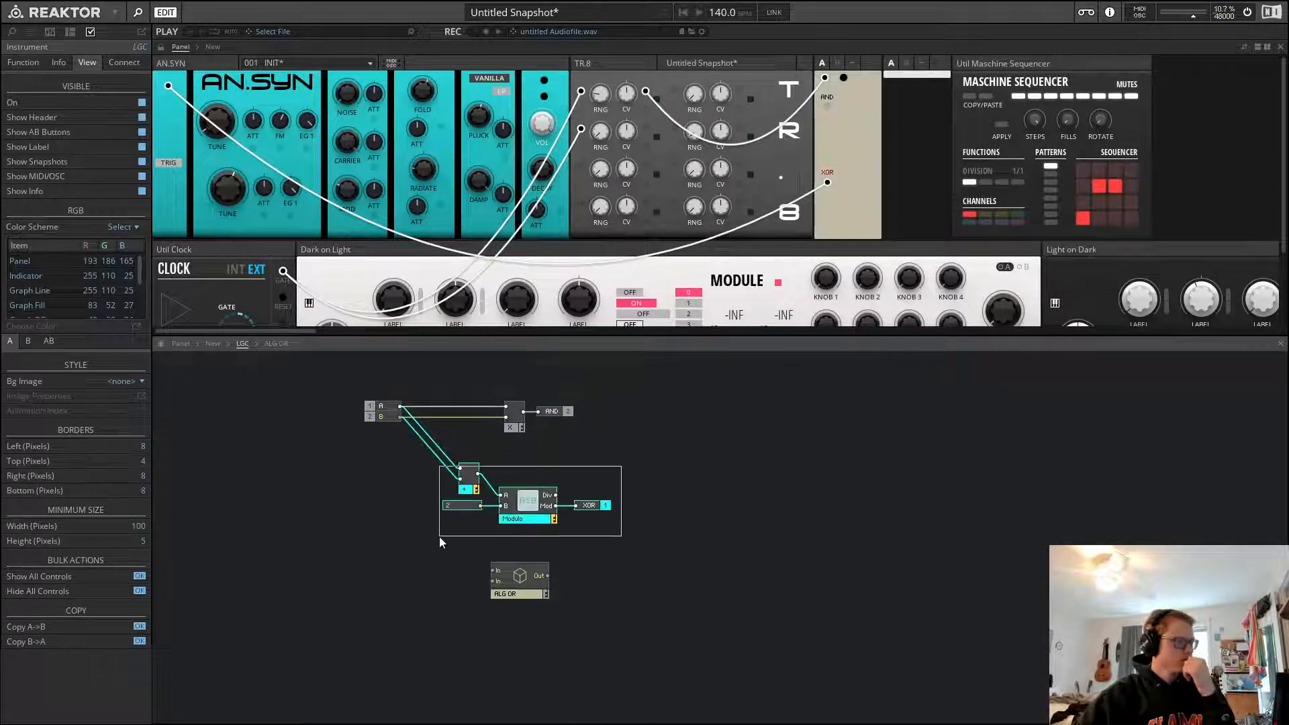
{"action": "left_click_drag", "start_coordinate": [538, 512], "coordinate": [542, 464]}
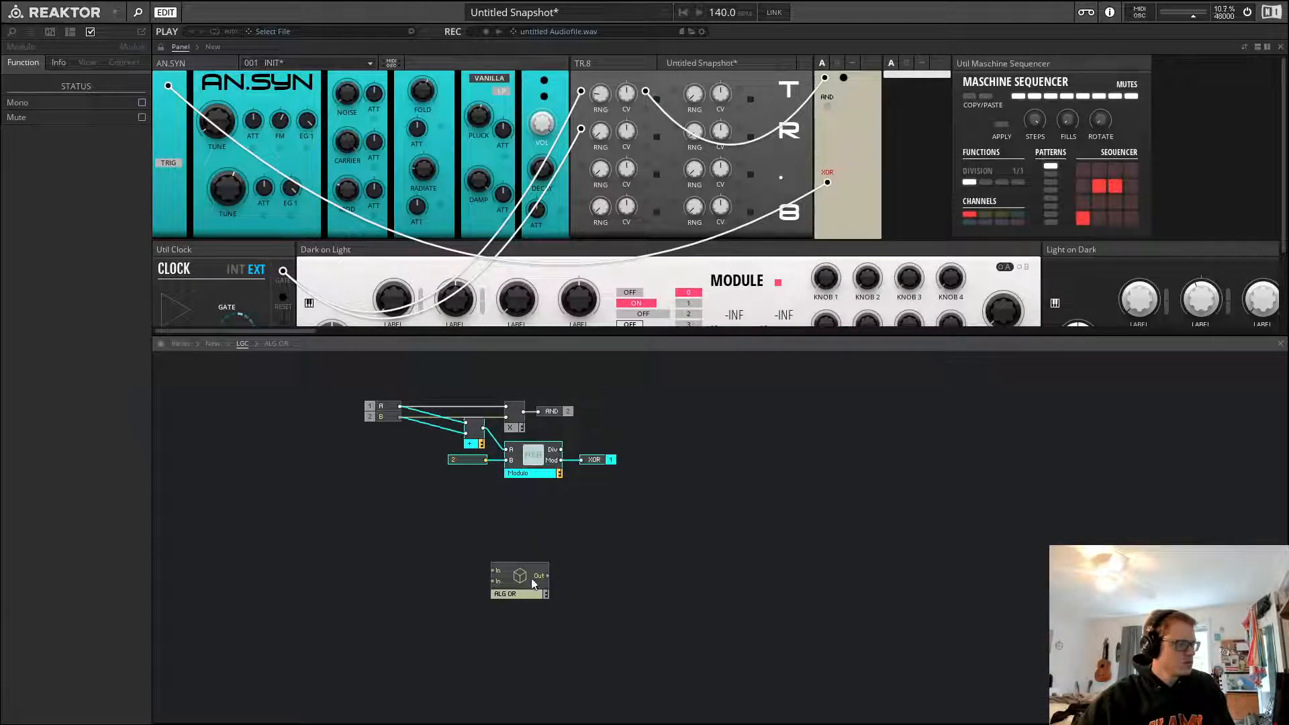
{"action": "key", "text": "Down"}
{"action": "key", "text": "Down"}
{"action": "key", "text": "Down"}
{"action": "key", "text": "Down"}
{"action": "key", "text": "Down"}
{"action": "key", "text": "Down"}
{"action": "left_click", "coordinate": [578, 557]}
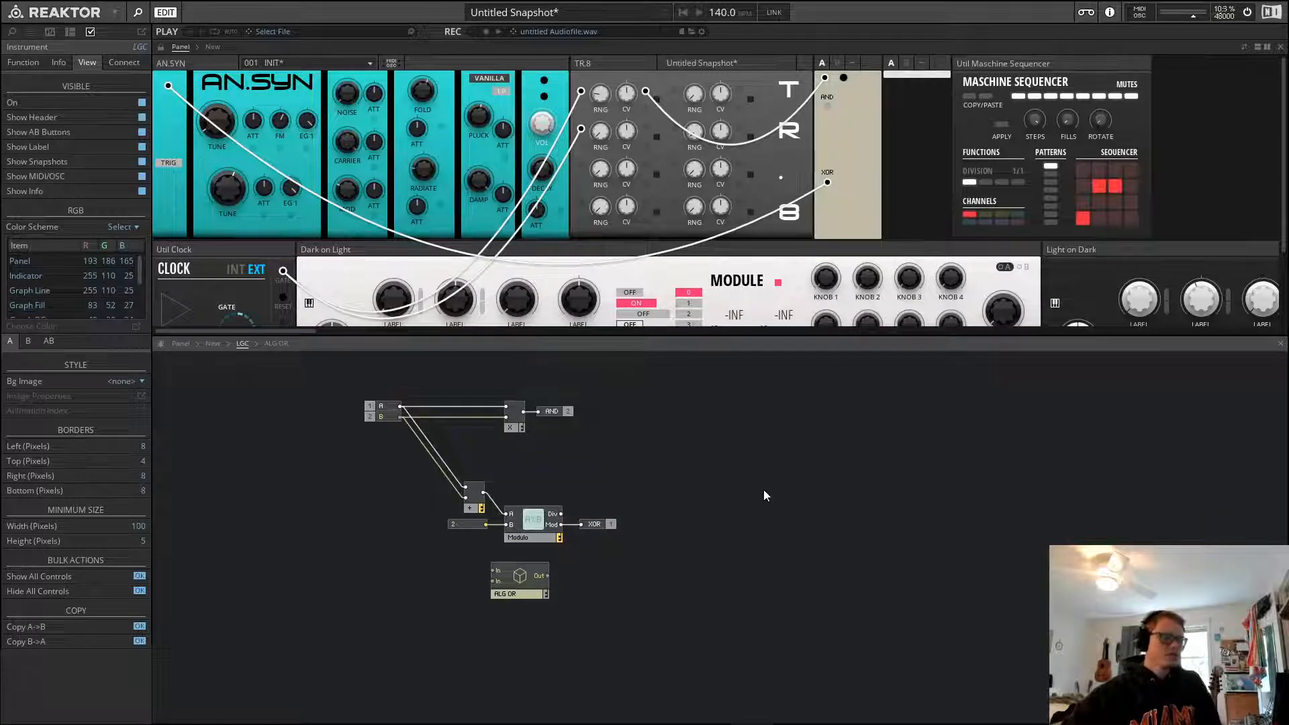
Move the ALG OR macro between the AND and XOR sections of the LGC structure
{"action": "left_click_drag", "start_coordinate": [664, 448], "coordinate": [541, 462]}
{"action": "left_click", "coordinate": [604, 434]}
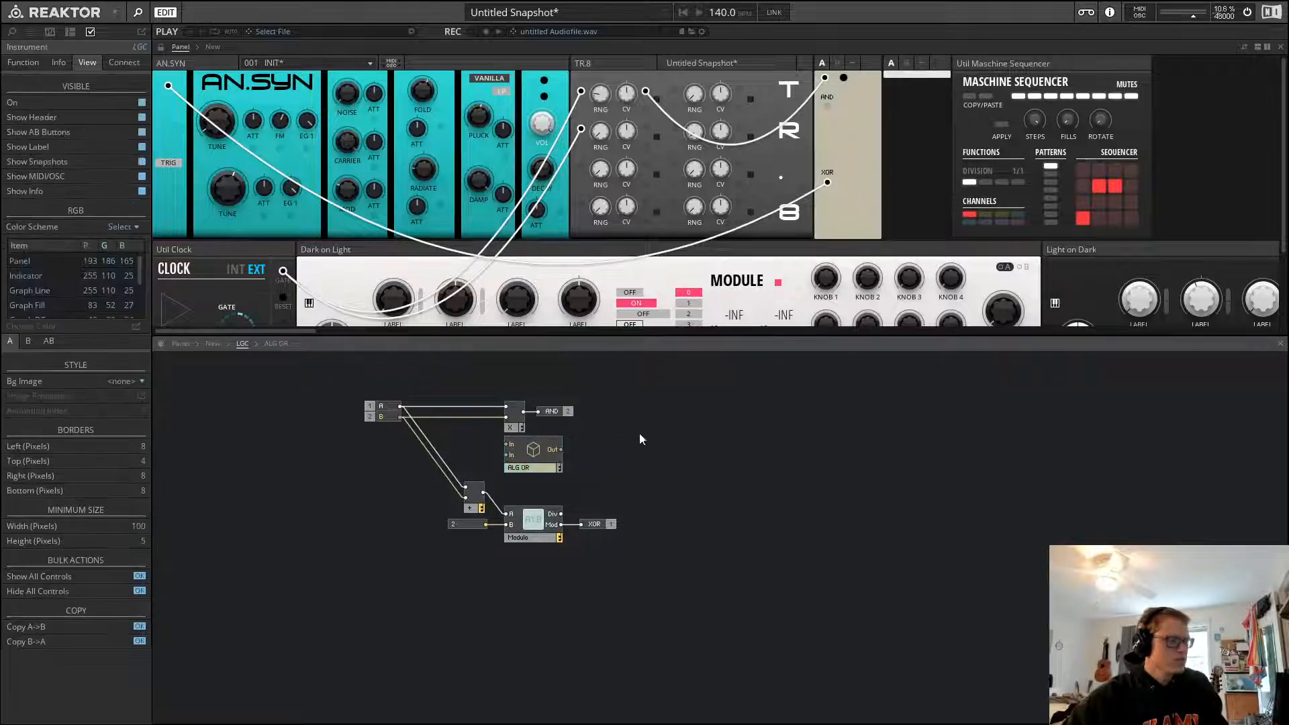
Connect the LGC's AND output to AN.SYN's TRIG input in place of the XOR cable
{"action": "left_click", "coordinate": [838, 114]}
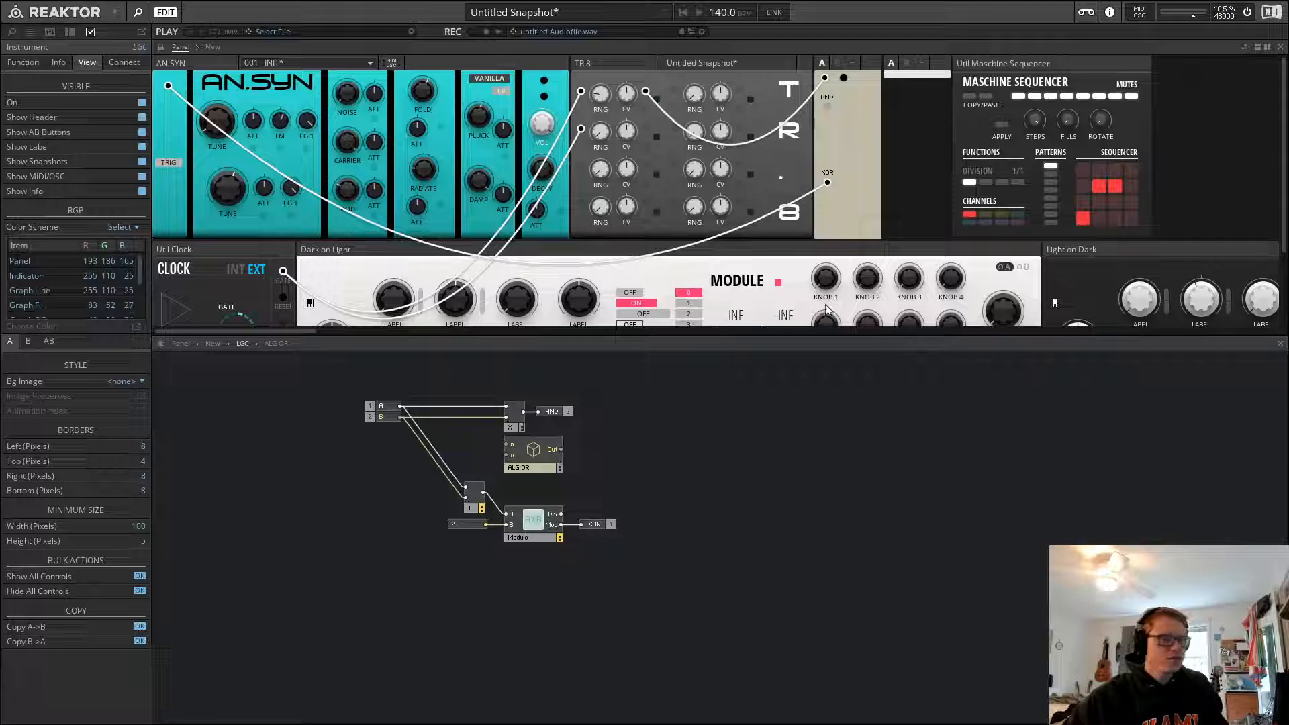
{"action": "left_click_drag", "start_coordinate": [826, 105], "coordinate": [665, 182]}
{"action": "left_click", "coordinate": [849, 143]}
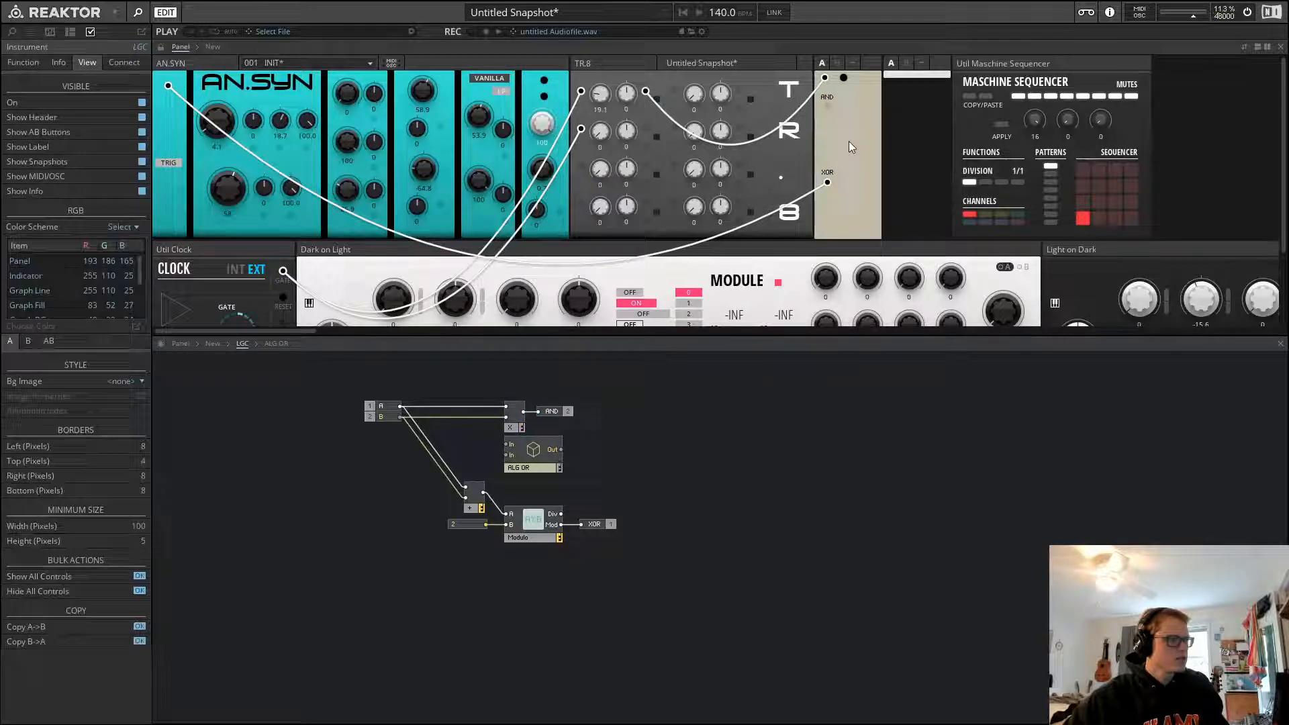
{"action": "left_click", "coordinate": [828, 105]}
{"action": "left_click_drag", "start_coordinate": [828, 104], "coordinate": [169, 88]}
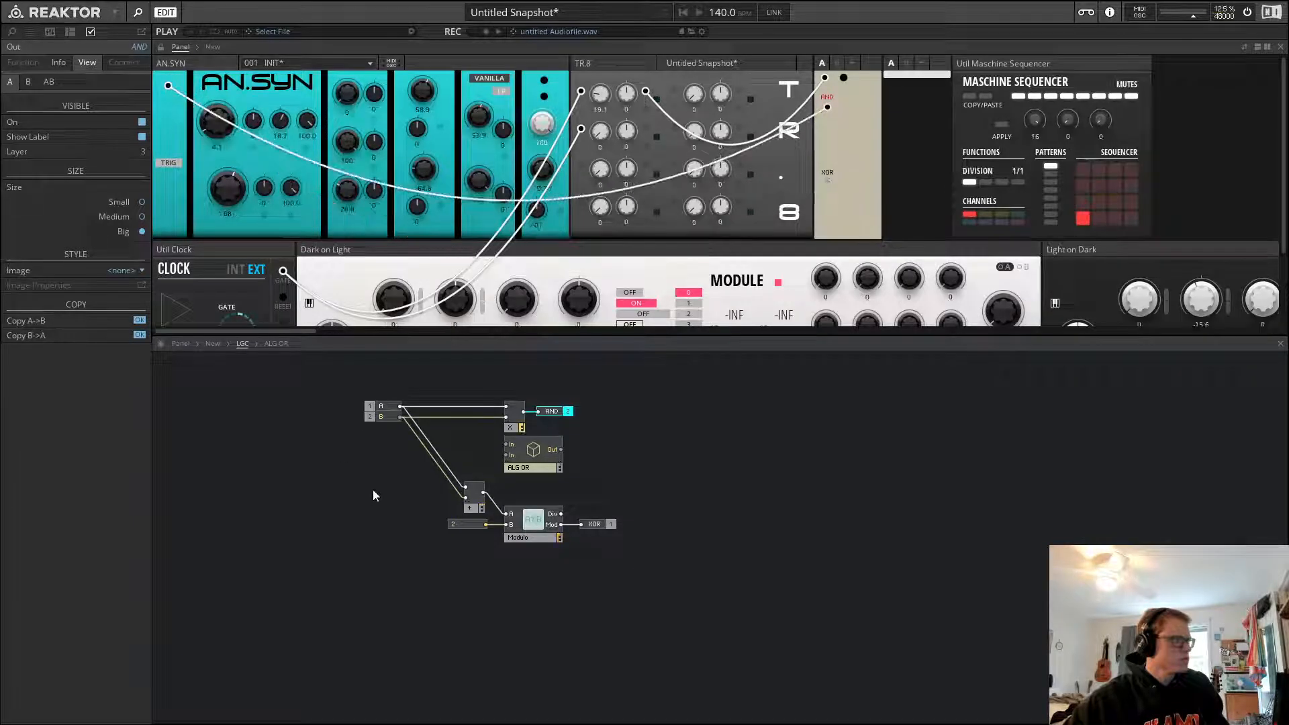
{"action": "left_click", "coordinate": [374, 495]}
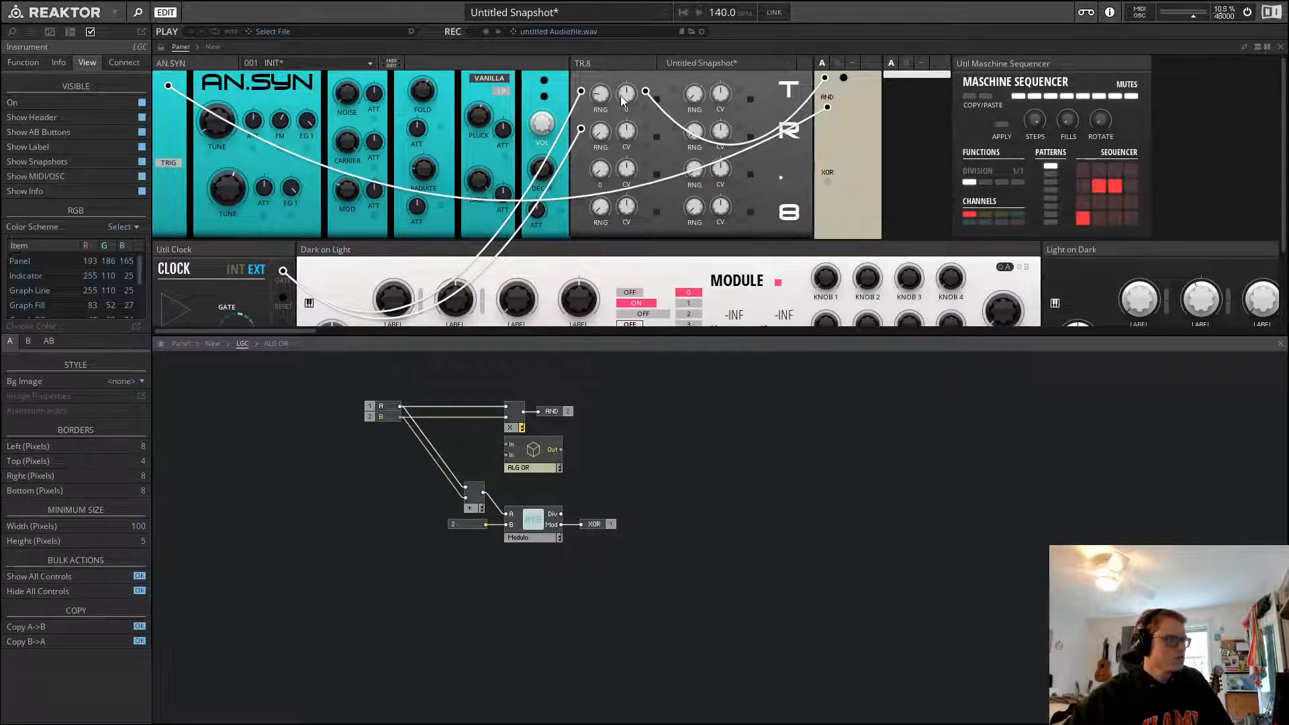
Turn up TR.8's first RNG knob and nudge the ALG OR macro slightly lower
{"action": "left_click_drag", "start_coordinate": [600, 95], "coordinate": [599, 180]}
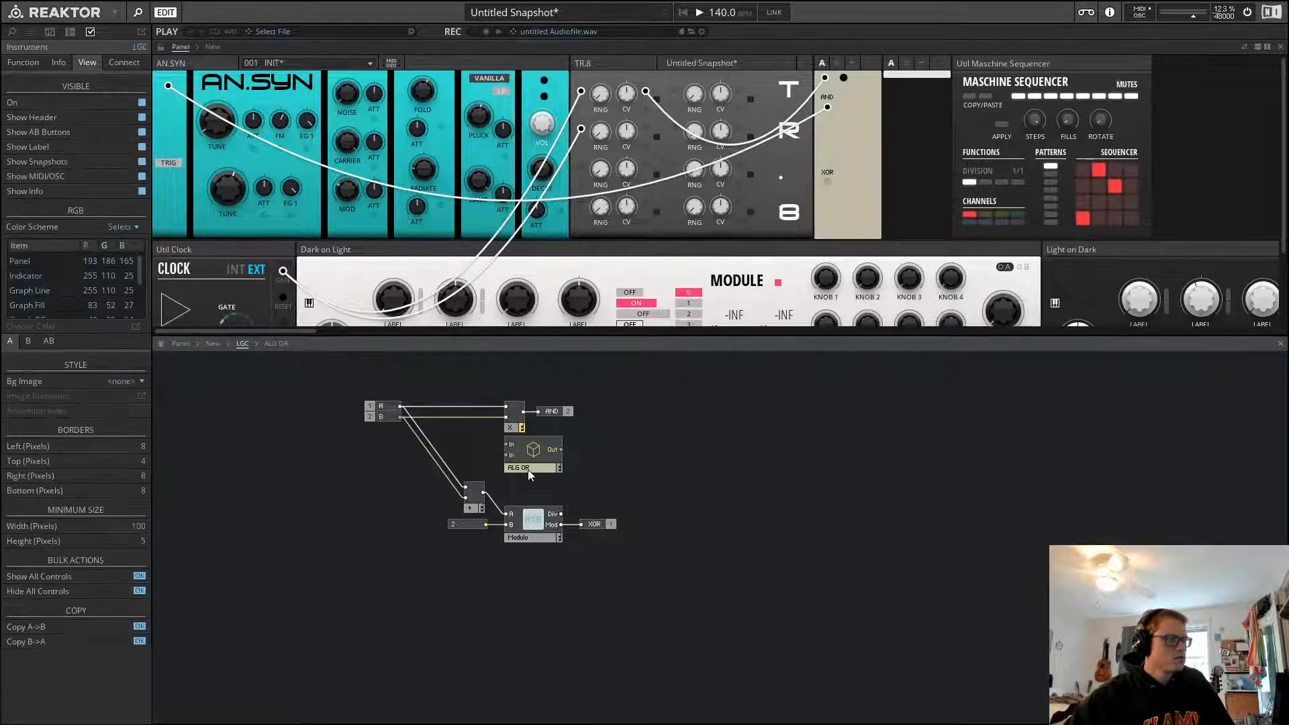
{"action": "left_click_drag", "start_coordinate": [533, 450], "coordinate": [544, 468]}
{"action": "left_click", "coordinate": [606, 424]}
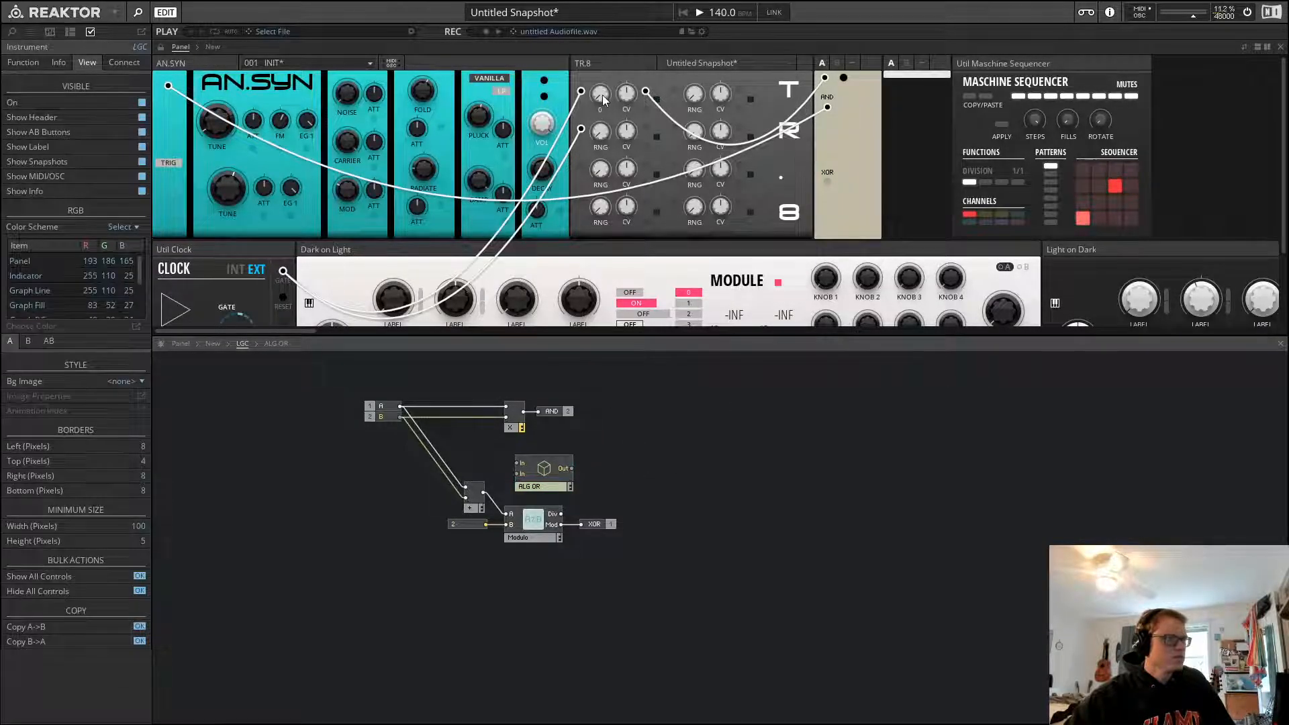
{"action": "left_click_drag", "start_coordinate": [602, 95], "coordinate": [614, 1]}
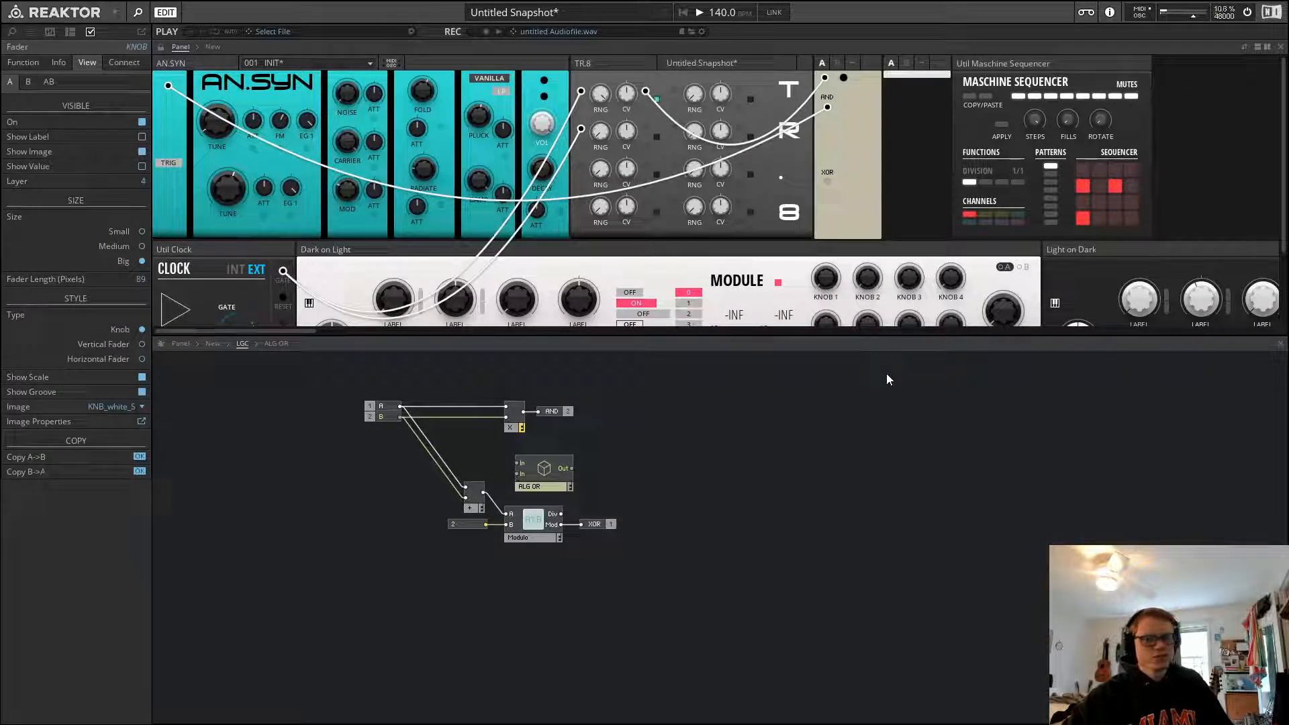
{"action": "left_click", "coordinate": [634, 63]}
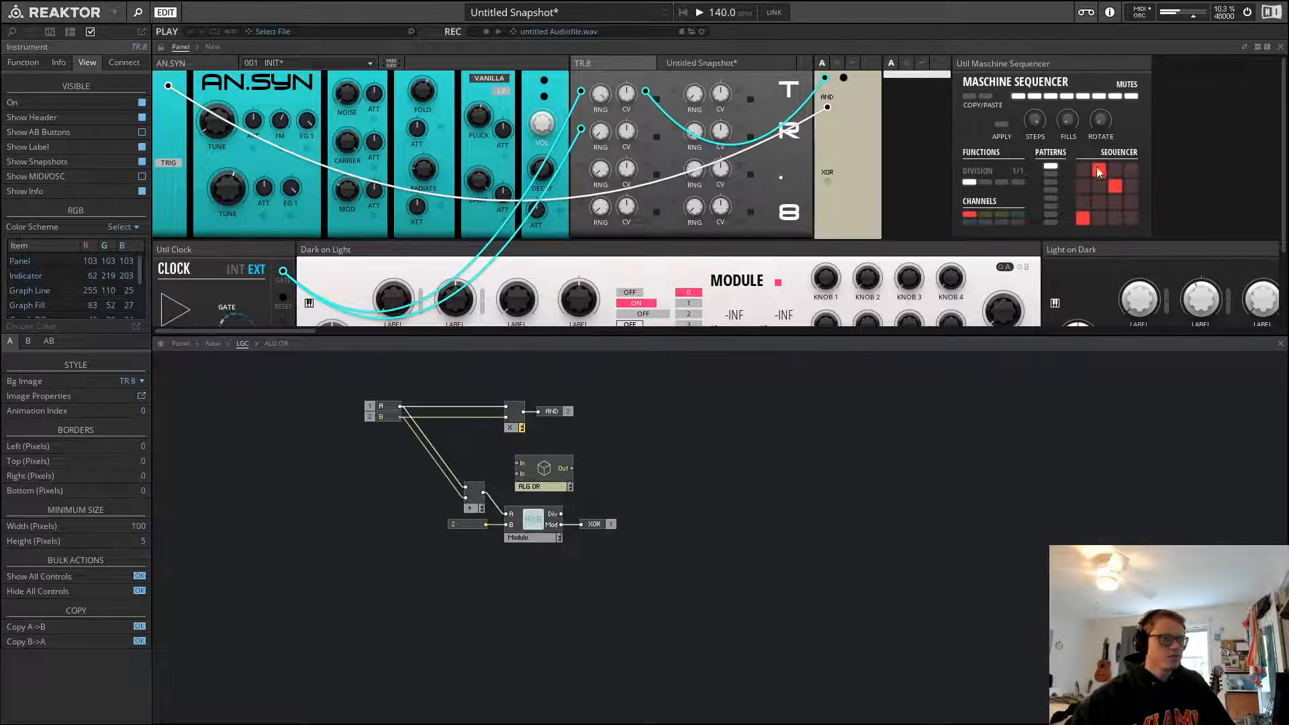
Toggle several steps in the Maschine Sequencer's pattern grid
{"action": "left_click", "coordinate": [1082, 205]}
{"action": "left_click", "coordinate": [1082, 189]}
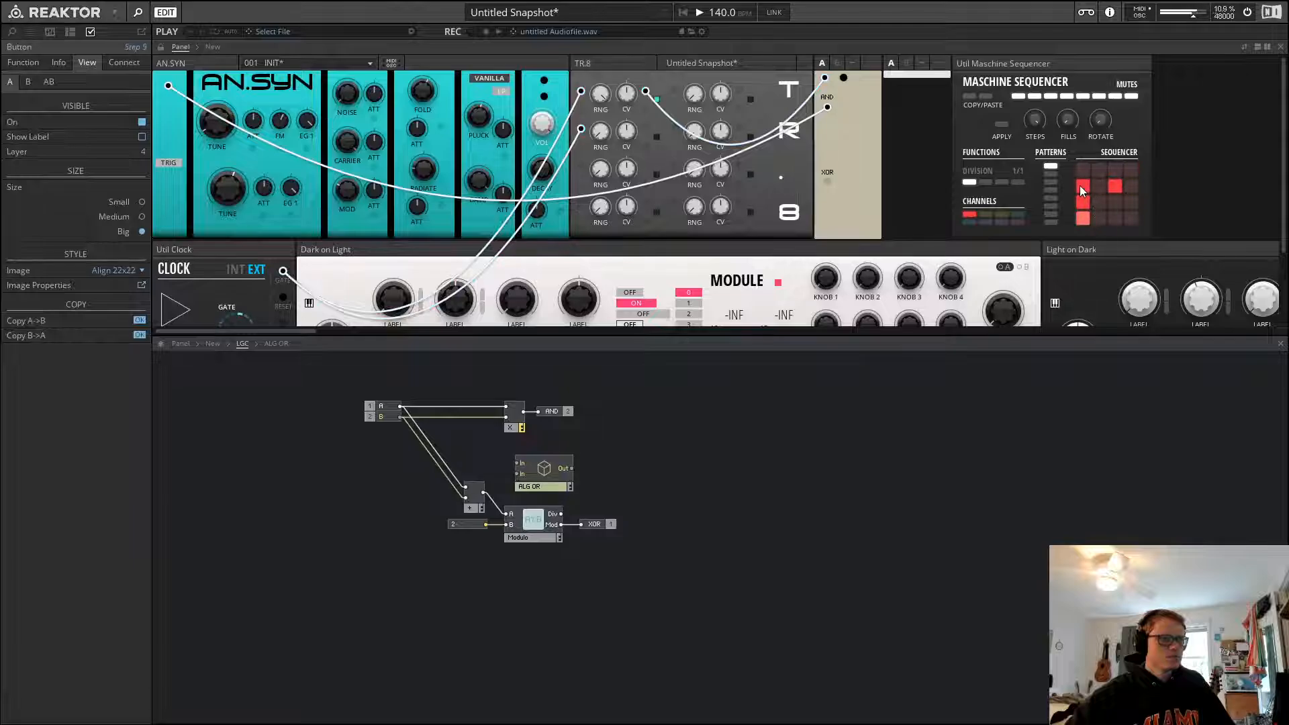
{"action": "left_click", "coordinate": [1117, 183]}
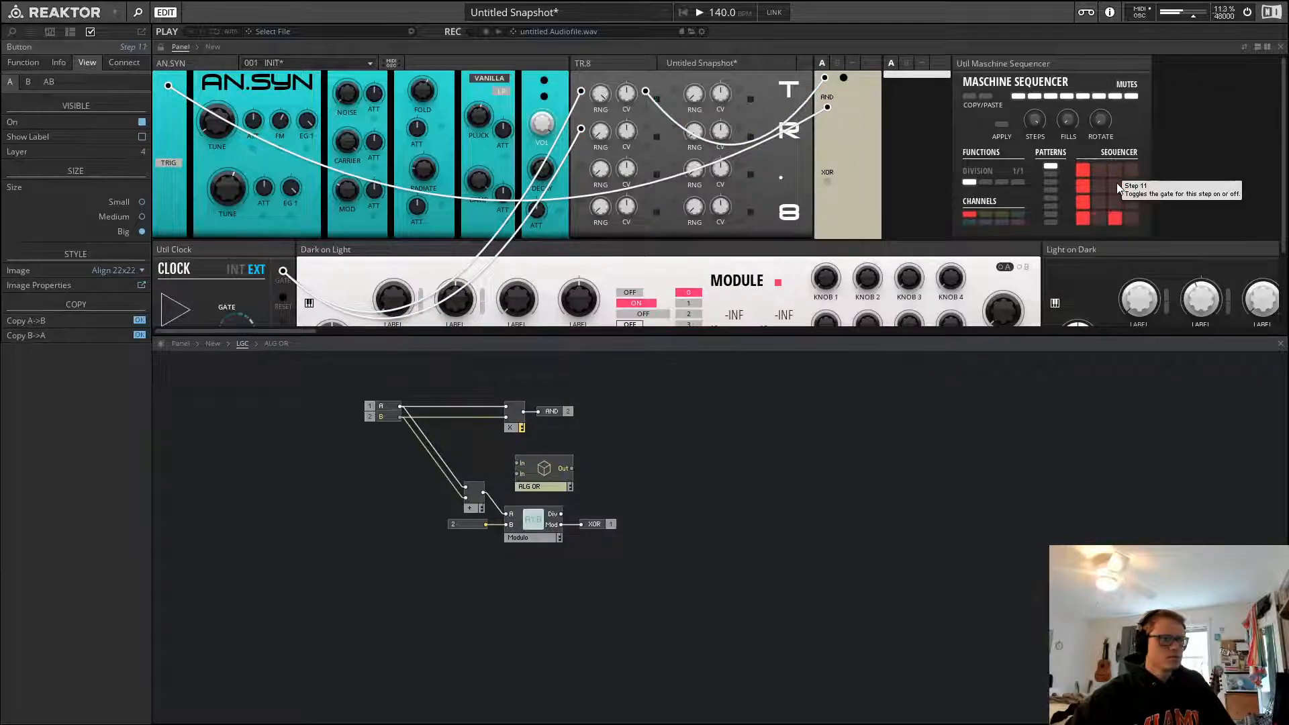
{"action": "left_click", "coordinate": [605, 100]}
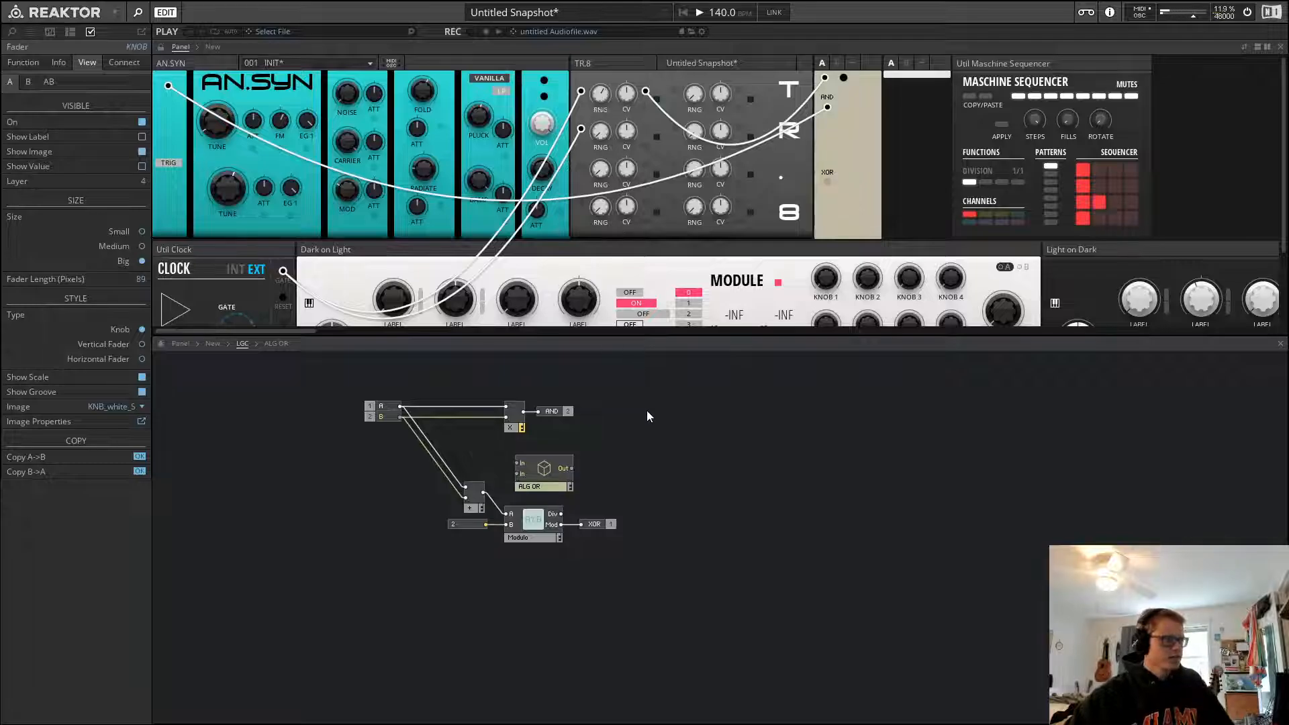
Open the ALG OR macro and stack its two In ports together at the top
{"action": "left_click", "coordinate": [622, 475]}
{"action": "left_click", "coordinate": [565, 486]}
{"action": "left_click", "coordinate": [561, 451]}
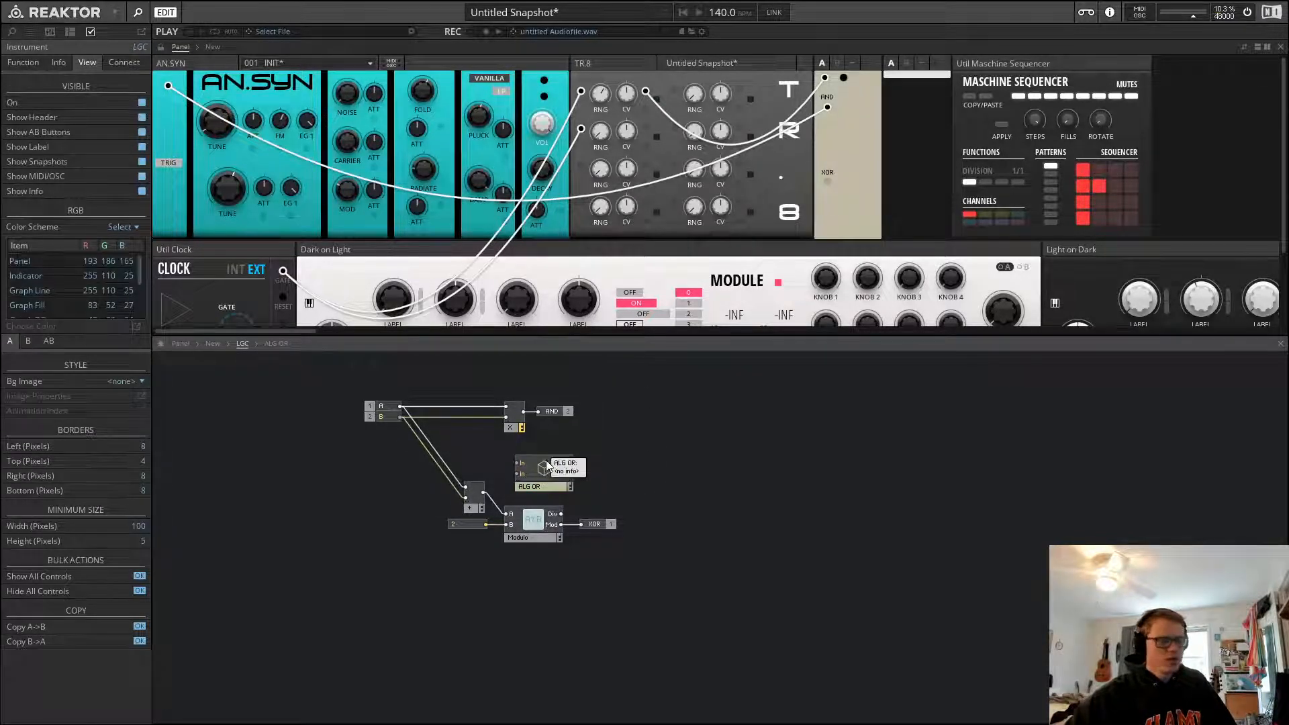
{"action": "double_click", "coordinate": [546, 461]}
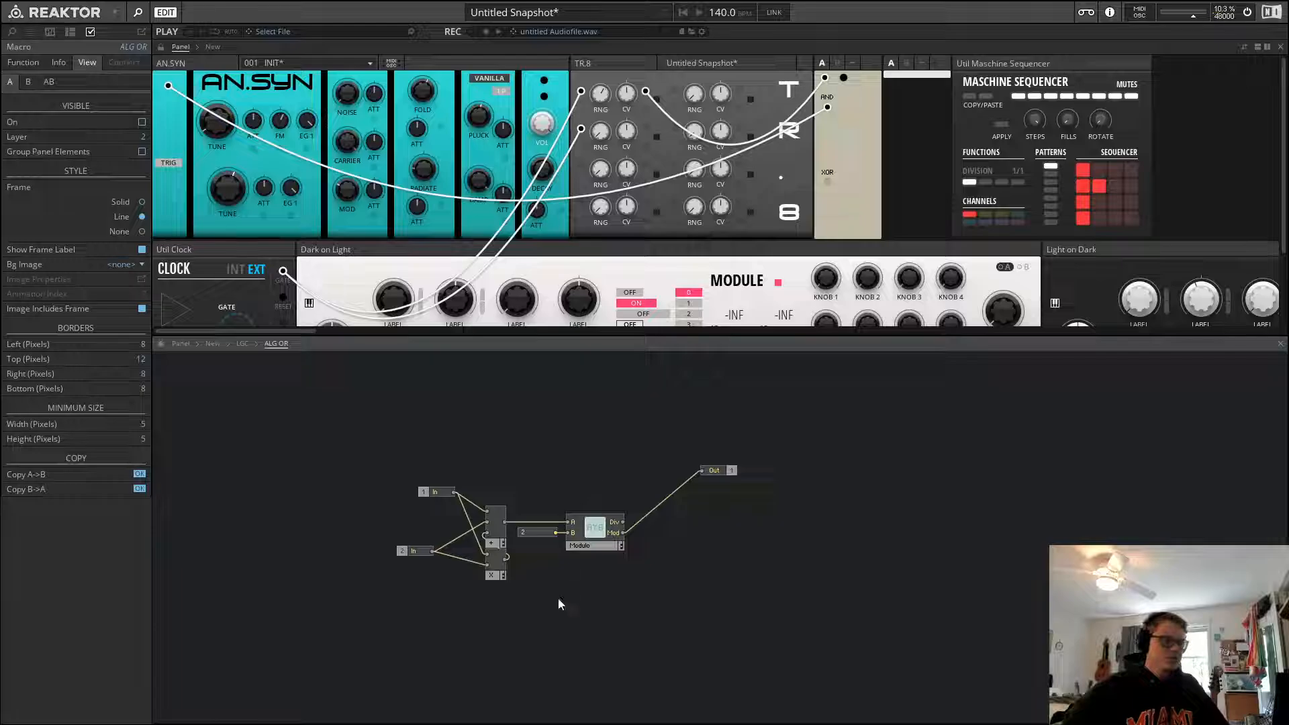
{"action": "left_click", "coordinate": [419, 552]}
{"action": "left_click", "coordinate": [435, 496]}
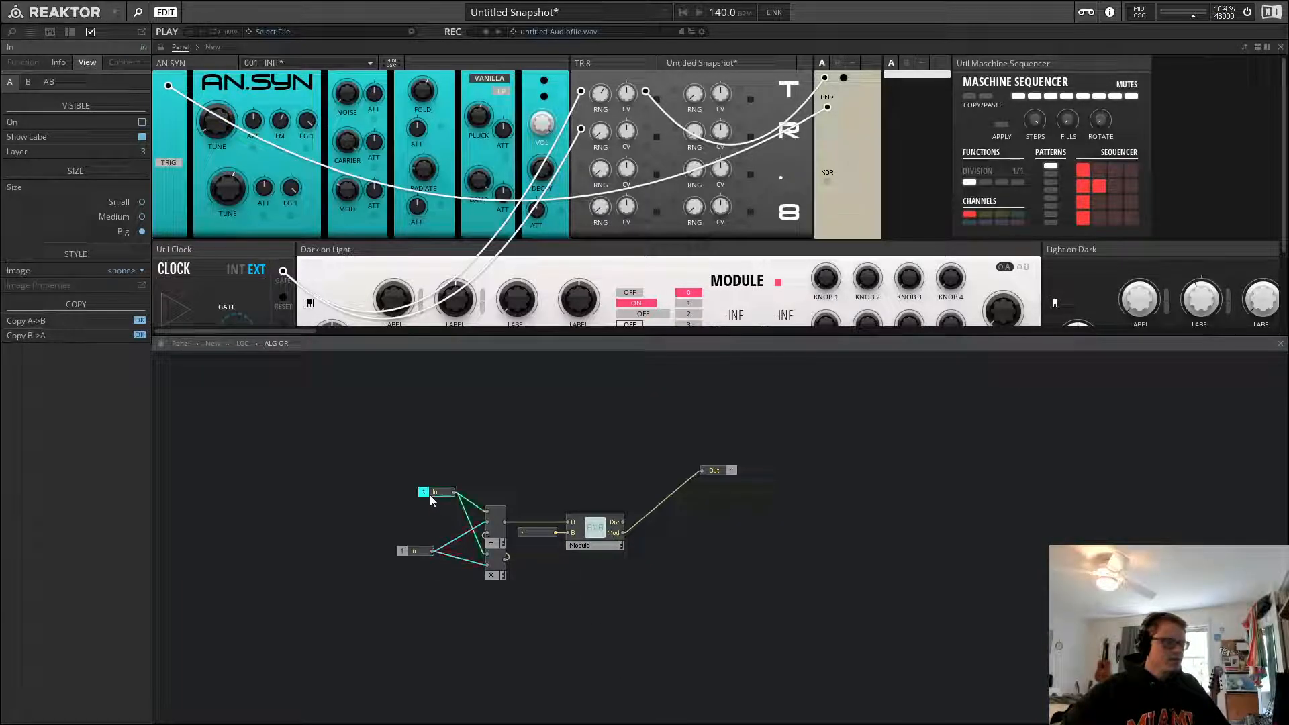
{"action": "left_click_drag", "start_coordinate": [435, 497], "coordinate": [411, 517]}
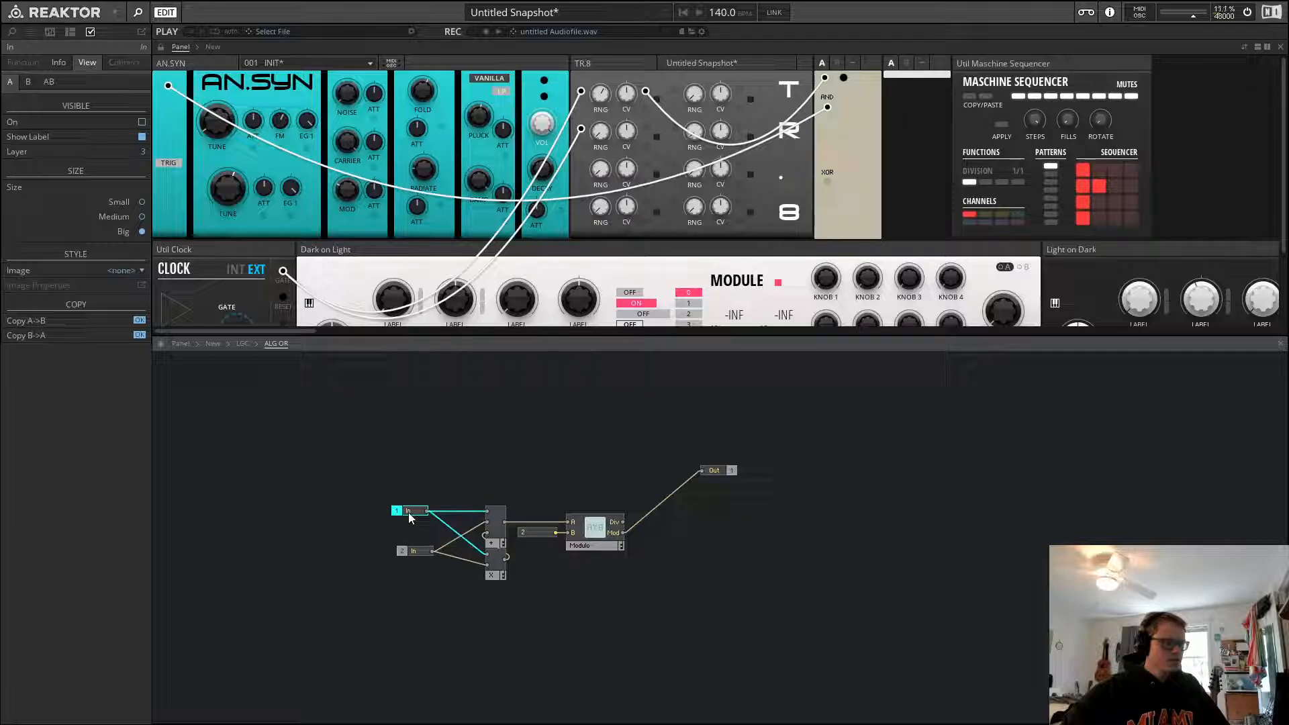
{"action": "left_click", "coordinate": [447, 484]}
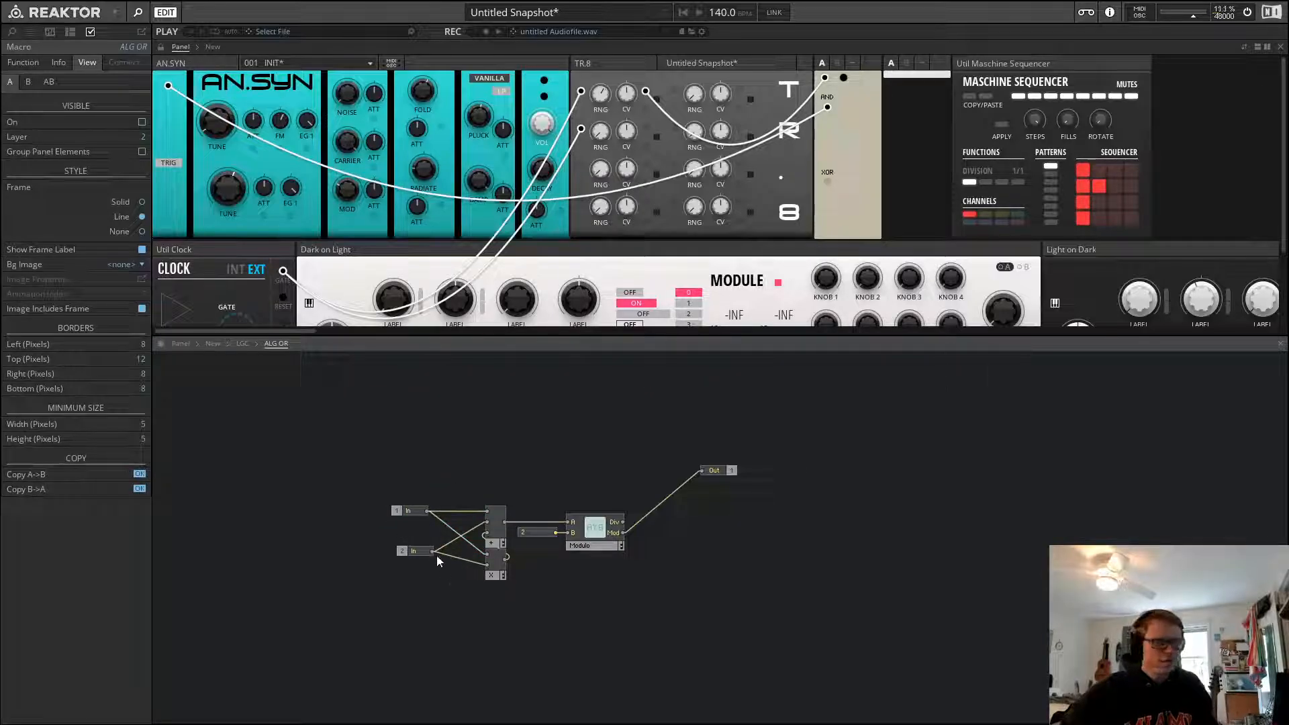
{"action": "left_click_drag", "start_coordinate": [411, 551], "coordinate": [406, 523]}
{"action": "left_click", "coordinate": [447, 458]}
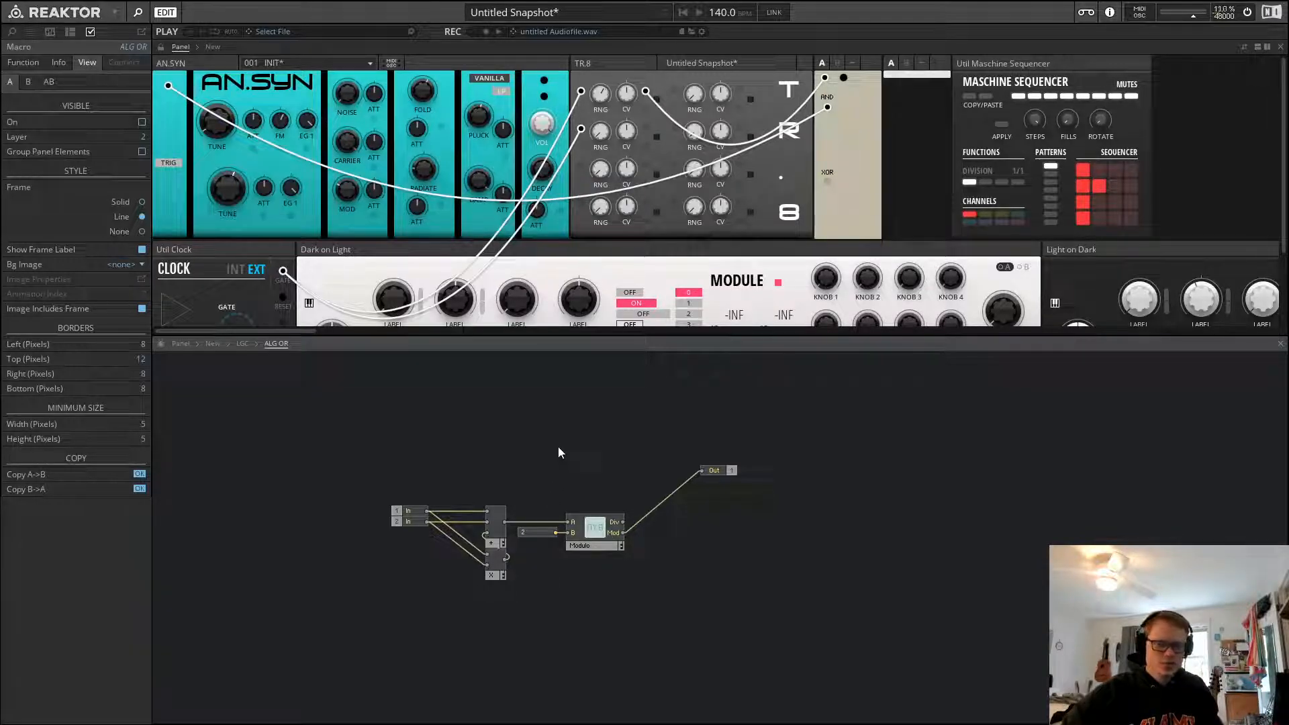
Inspect the ALG OR macro's internal wiring, then return to the LGC structure
{"action": "left_click", "coordinate": [594, 533]}
{"action": "left_click", "coordinate": [596, 493]}
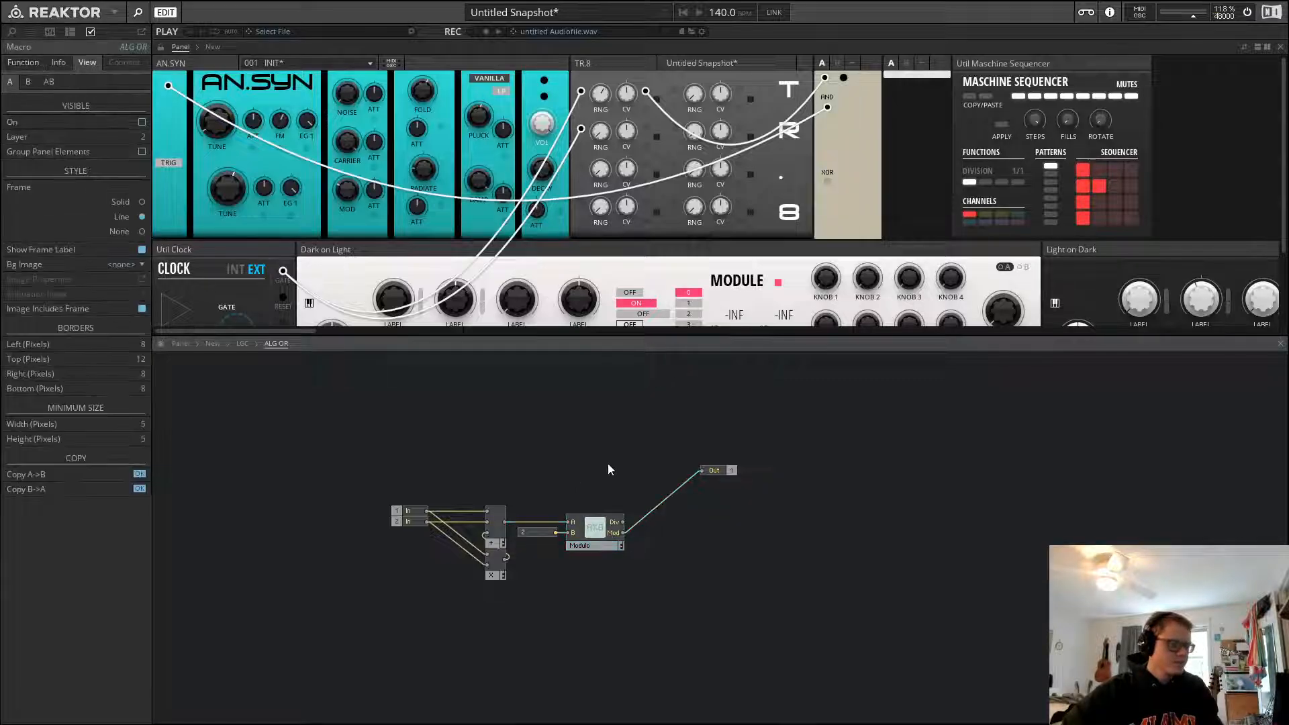
{"action": "left_click_drag", "start_coordinate": [617, 446], "coordinate": [450, 624]}
{"action": "left_click", "coordinate": [450, 625]}
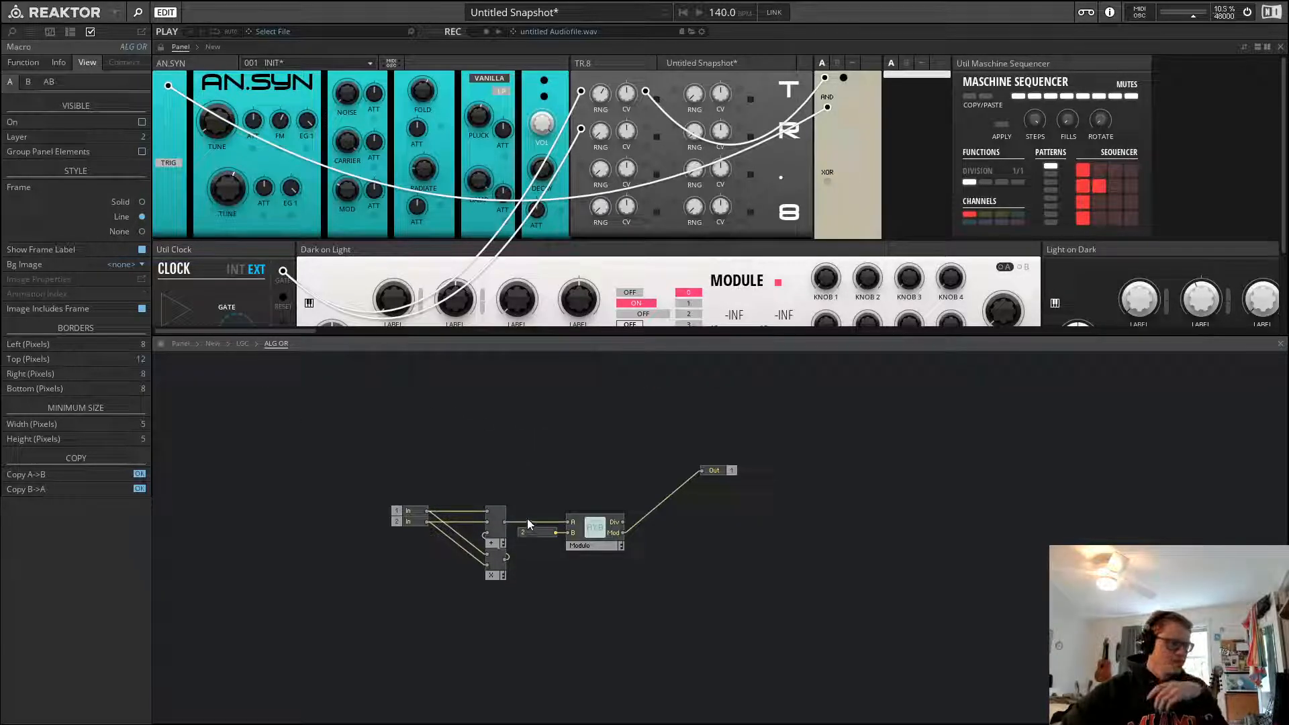
{"action": "left_click", "coordinate": [410, 510]}
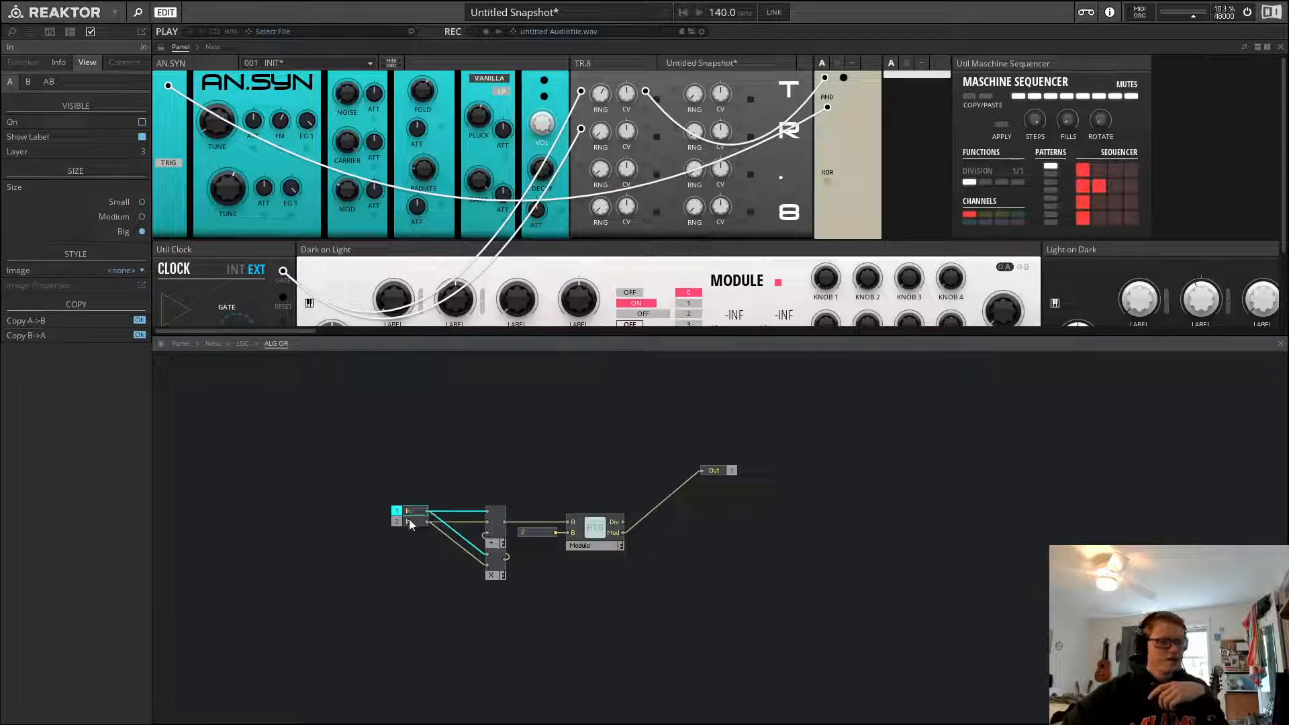
{"action": "left_click", "coordinate": [436, 487]}
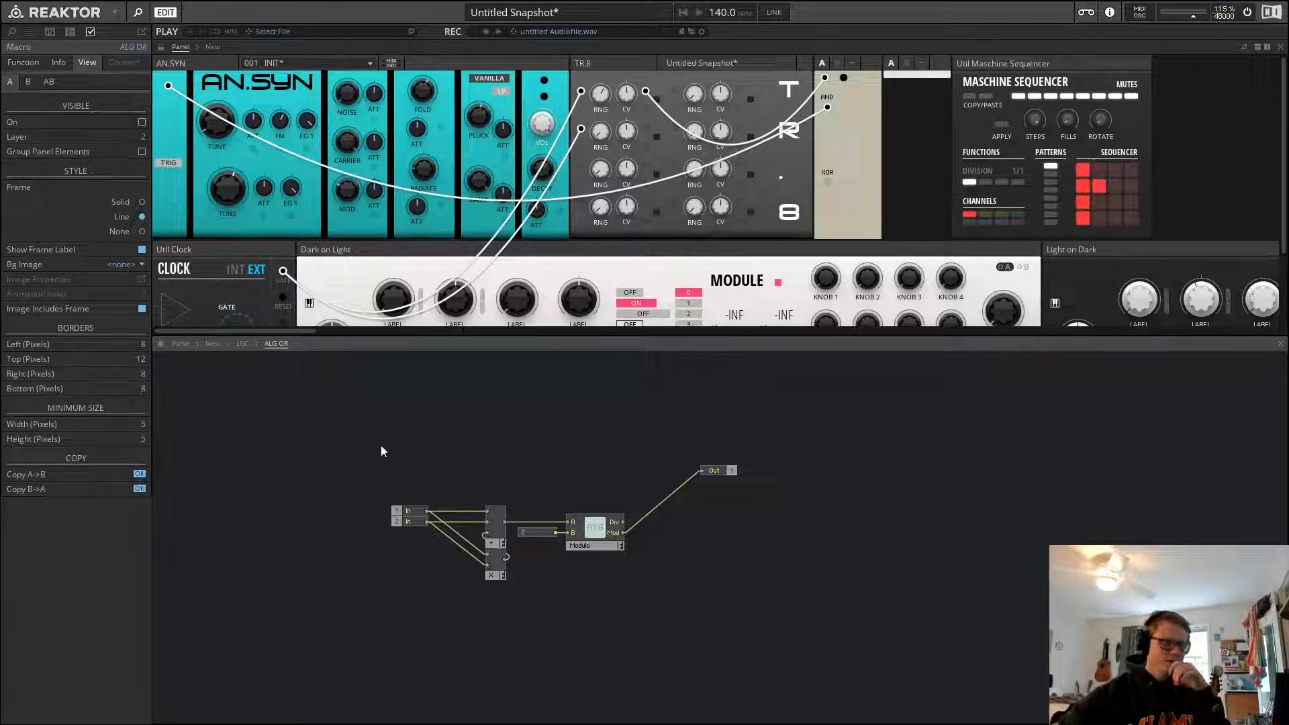
{"action": "left_click", "coordinate": [246, 347]}
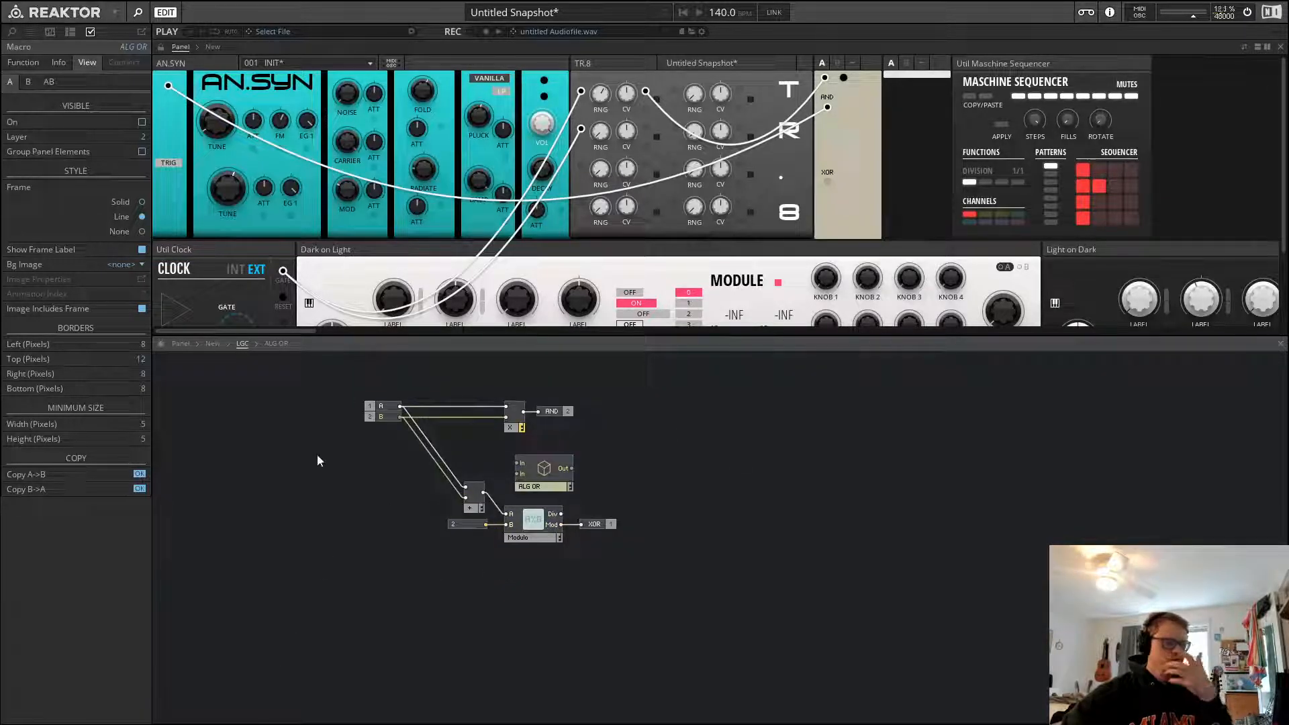
Wire LGC's A and B inputs into the ALG OR macro's two In ports
{"action": "left_click_drag", "start_coordinate": [400, 403], "coordinate": [553, 469]}
{"action": "left_click", "coordinate": [582, 466]}
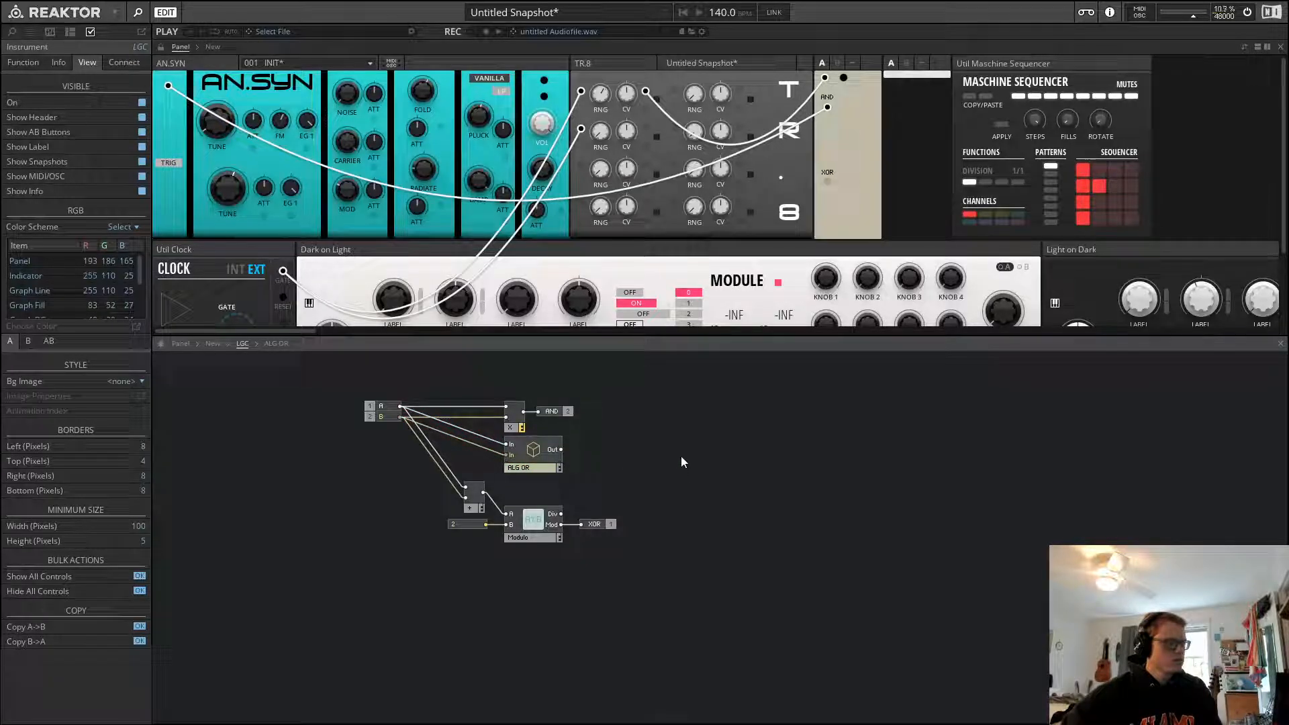
{"action": "left_click", "coordinate": [896, 615]}
Add an output port after ALG OR's Out and name it OR
{"action": "left_click_drag", "start_coordinate": [561, 450], "coordinate": [573, 449]}
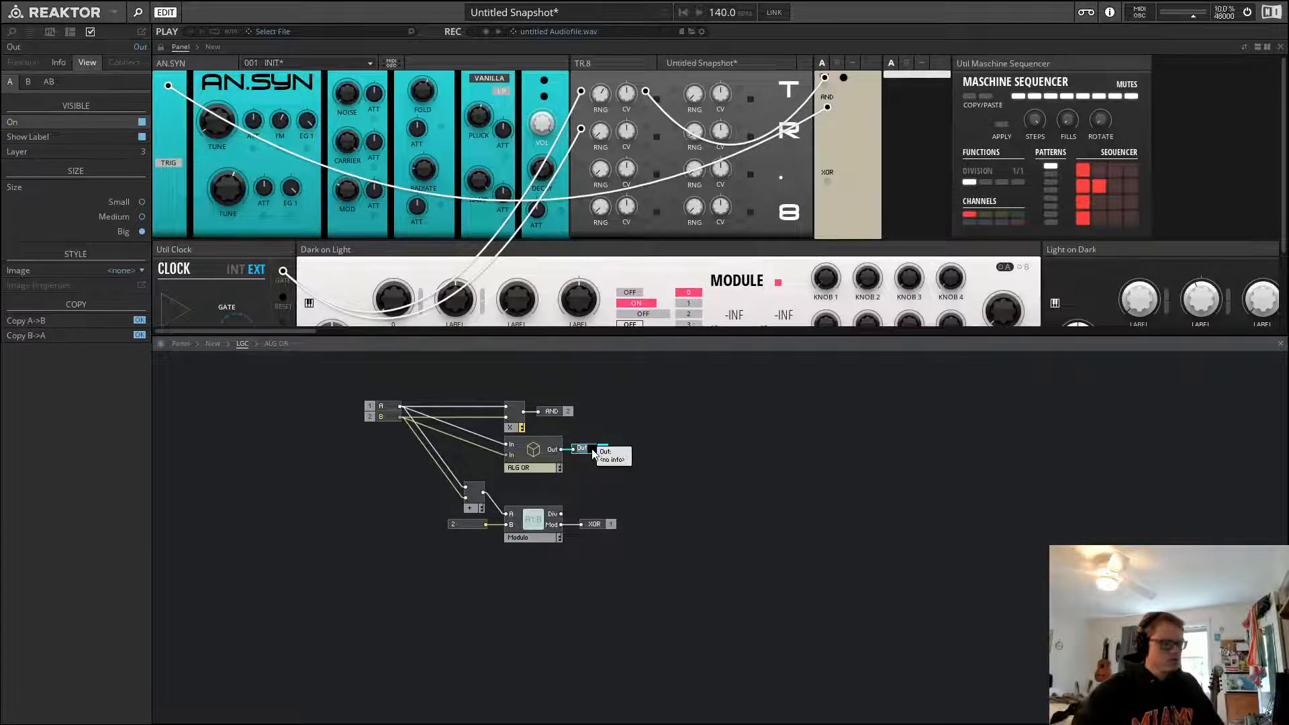
{"action": "type", "text": "OR"}
{"action": "key", "text": "Return"}
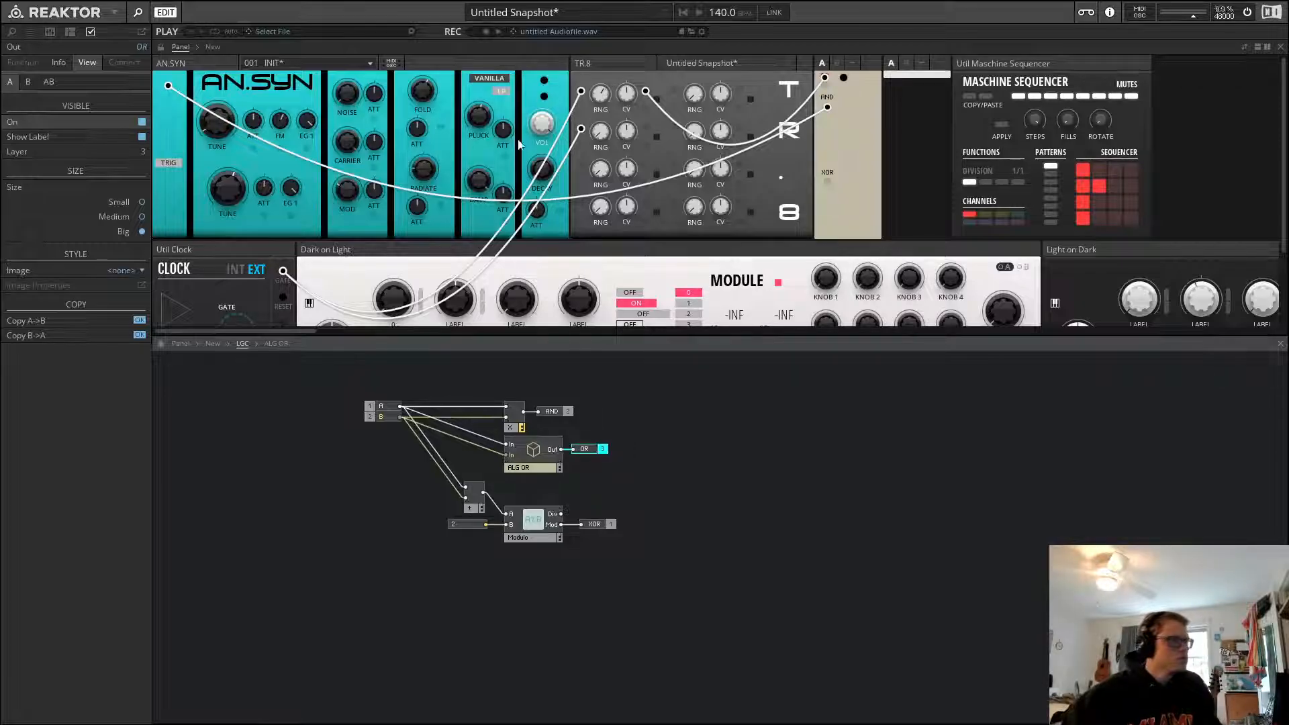
Arrange the OR and XOR controls below AND on the instrument panel
{"action": "left_click", "coordinate": [161, 46]}
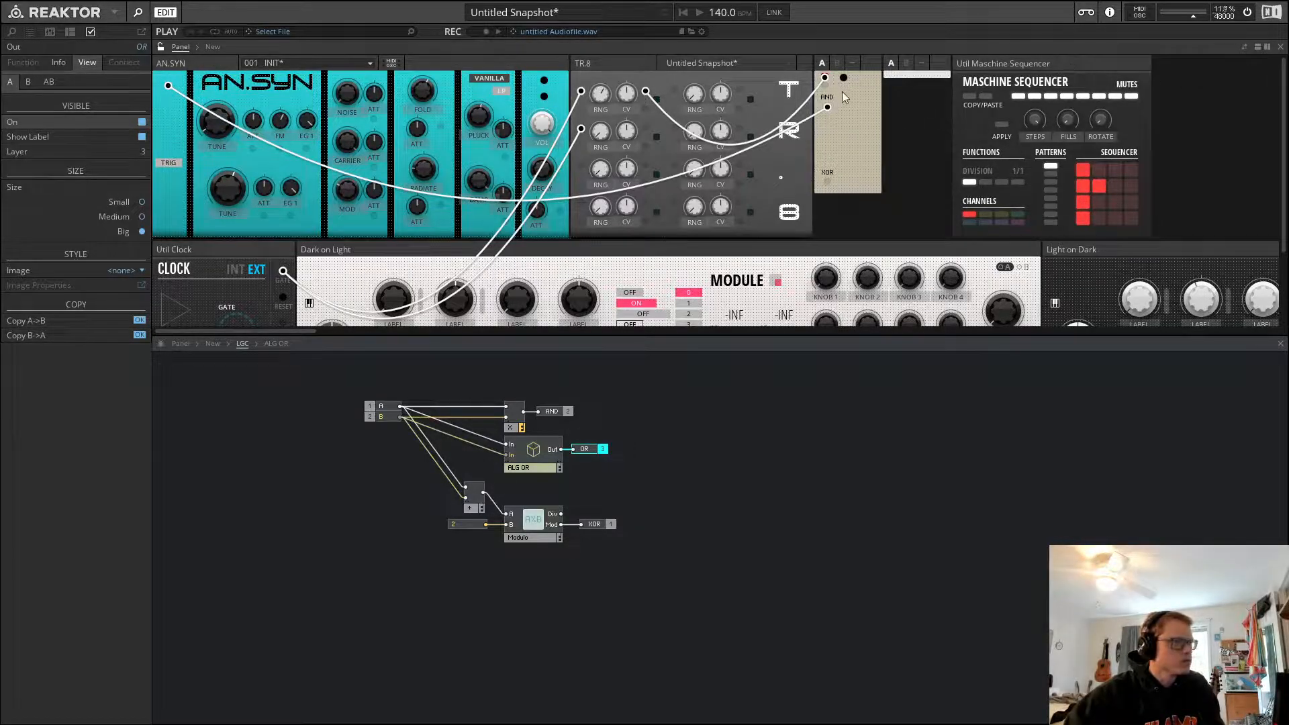
{"action": "left_click_drag", "start_coordinate": [826, 85], "coordinate": [828, 132]}
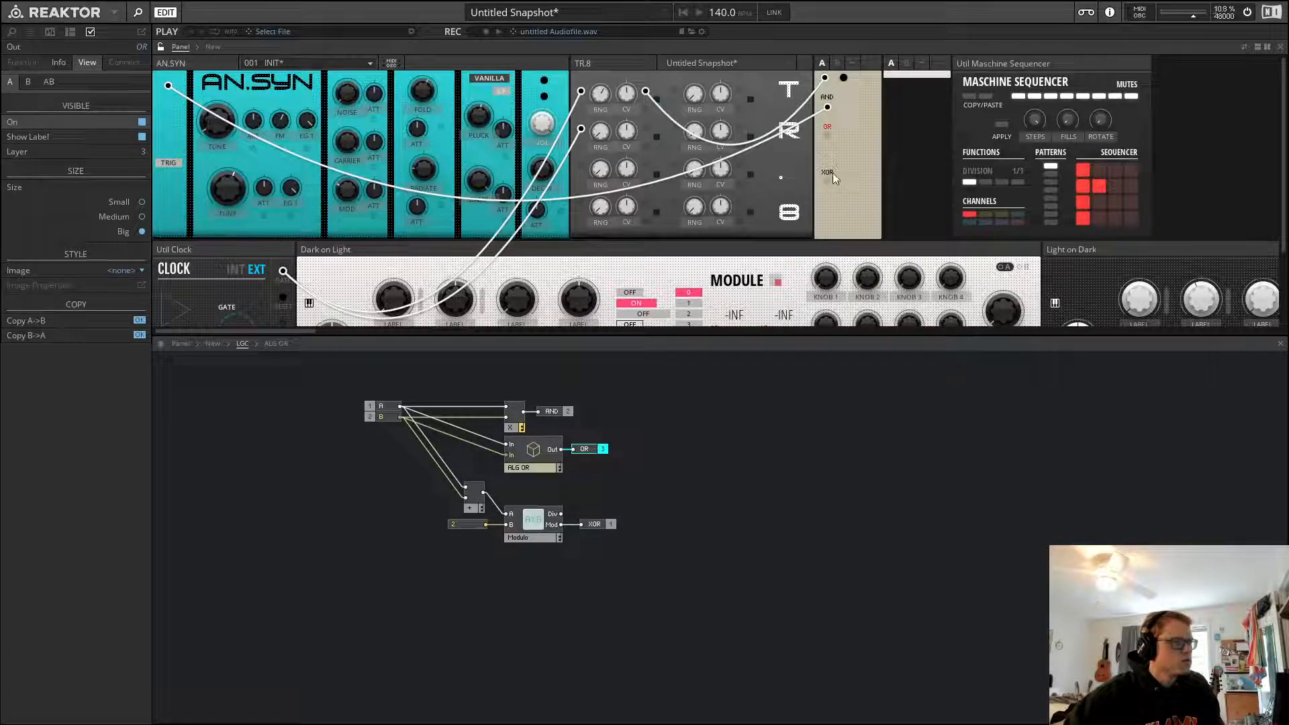
{"action": "left_click_drag", "start_coordinate": [832, 176], "coordinate": [830, 155]}
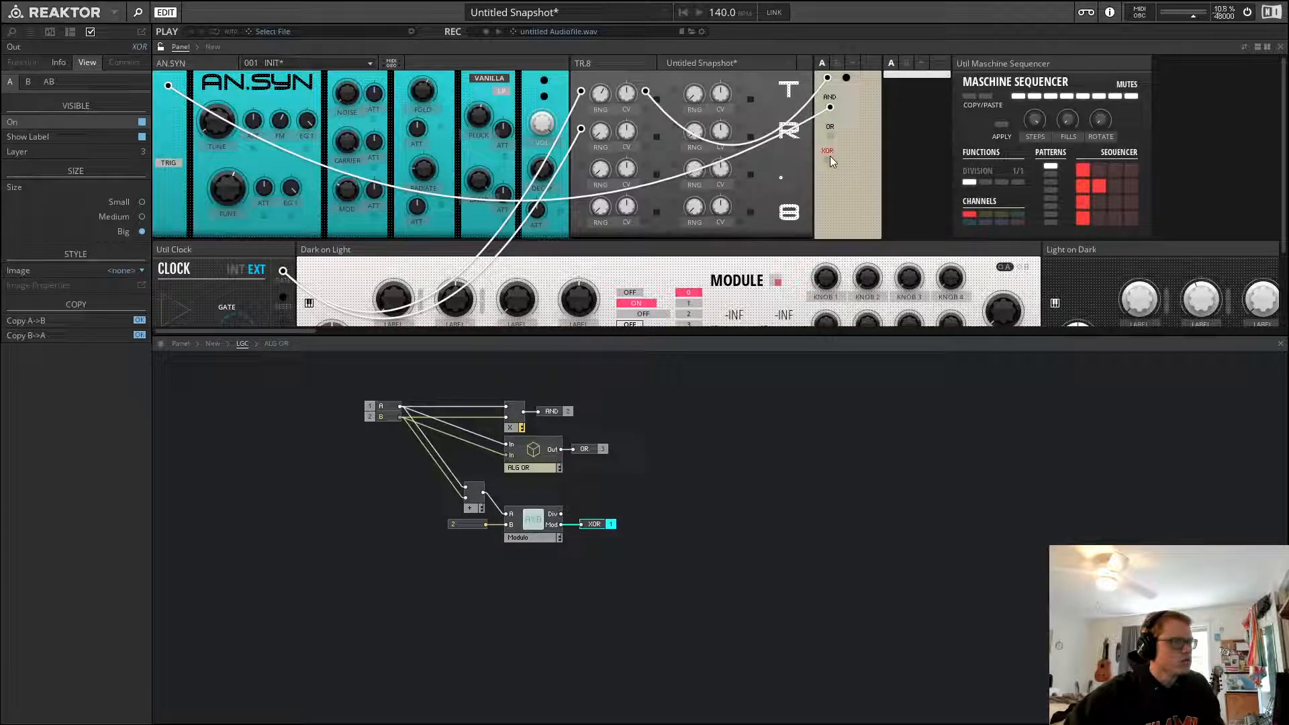
Add a Numeric meter and wire the logic outputs into it to check their values
{"action": "left_click", "coordinate": [169, 46]}
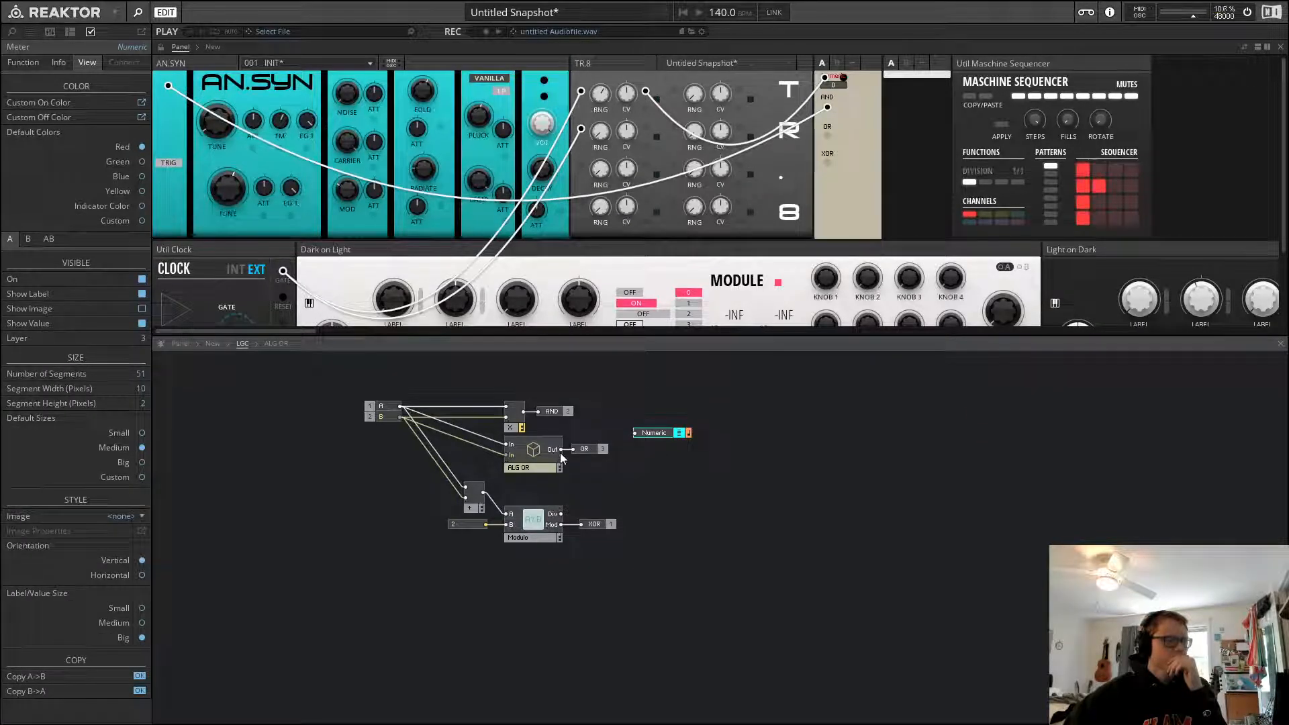
{"action": "left_click_drag", "start_coordinate": [561, 450], "coordinate": [691, 473]}
{"action": "left_click", "coordinate": [698, 449]}
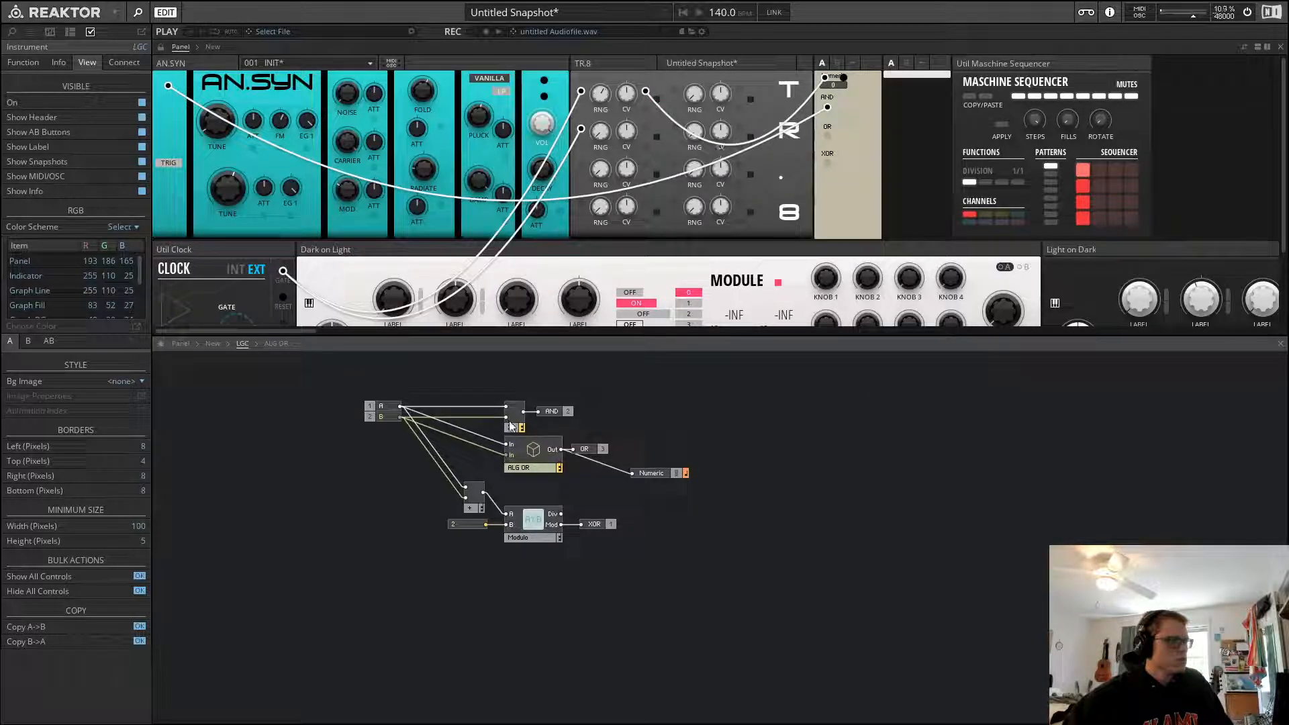
{"action": "left_click_drag", "start_coordinate": [524, 411], "coordinate": [632, 474]}
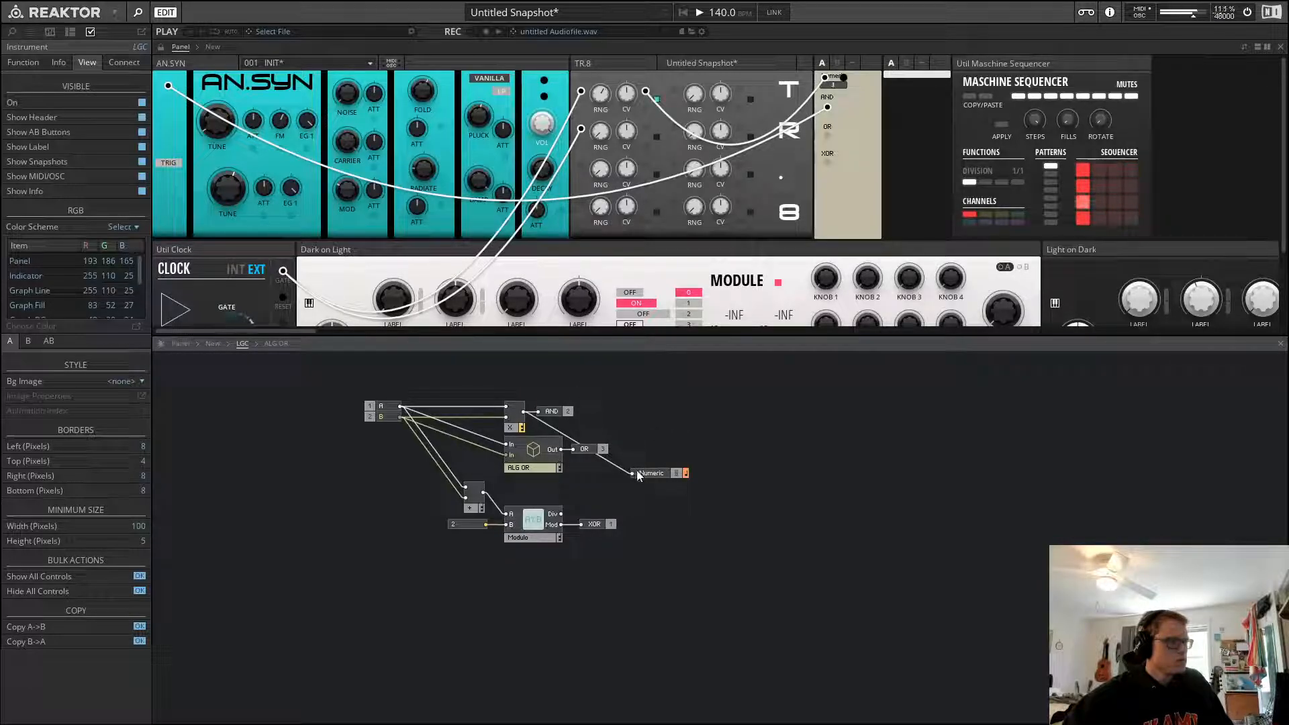
{"action": "left_click", "coordinate": [614, 465]}
{"action": "key", "text": "Delete"}
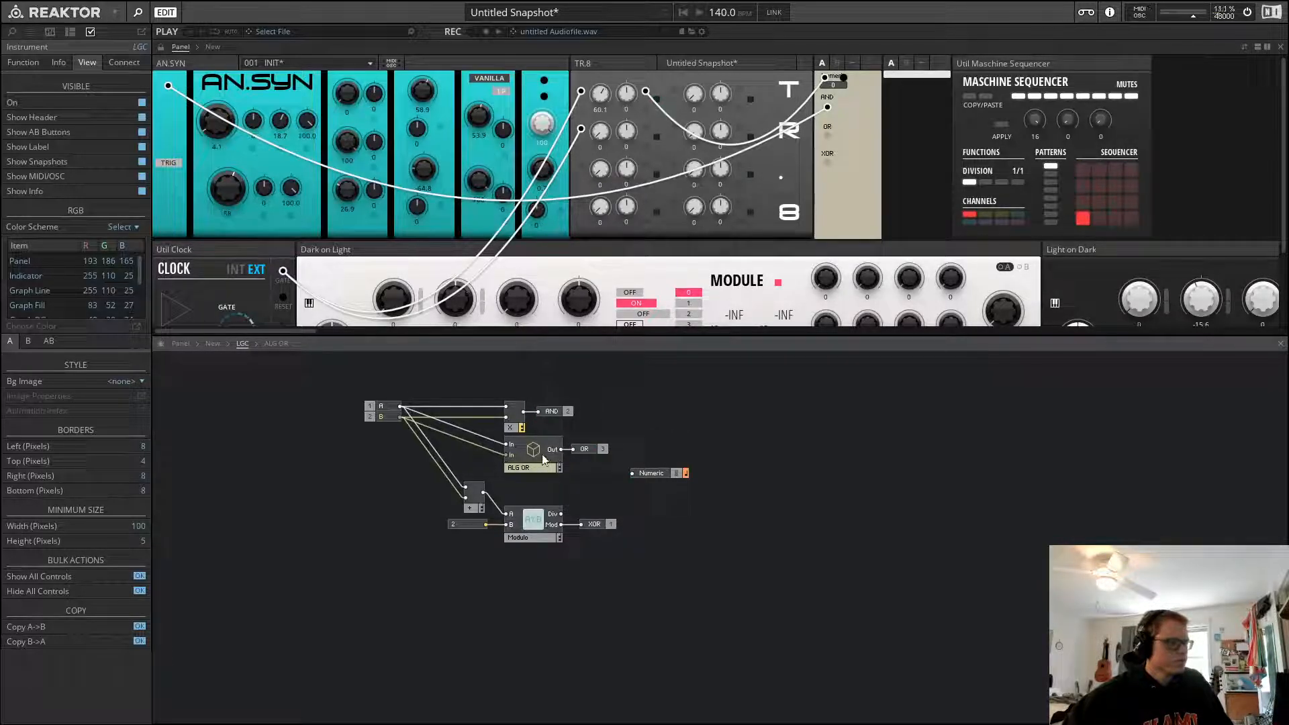
Inspect the ALG OR macro's internal structure again and delete the Numeric meter
{"action": "double_click", "coordinate": [543, 459]}
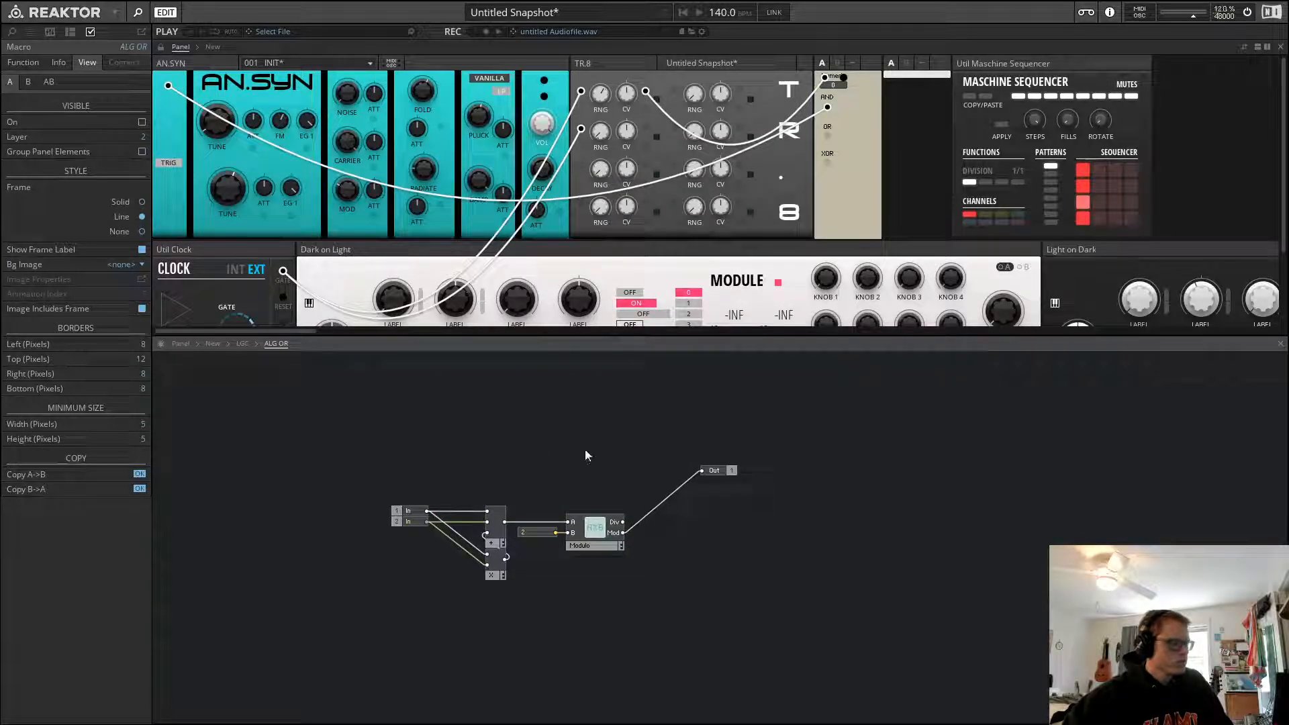
{"action": "left_click", "coordinate": [243, 343]}
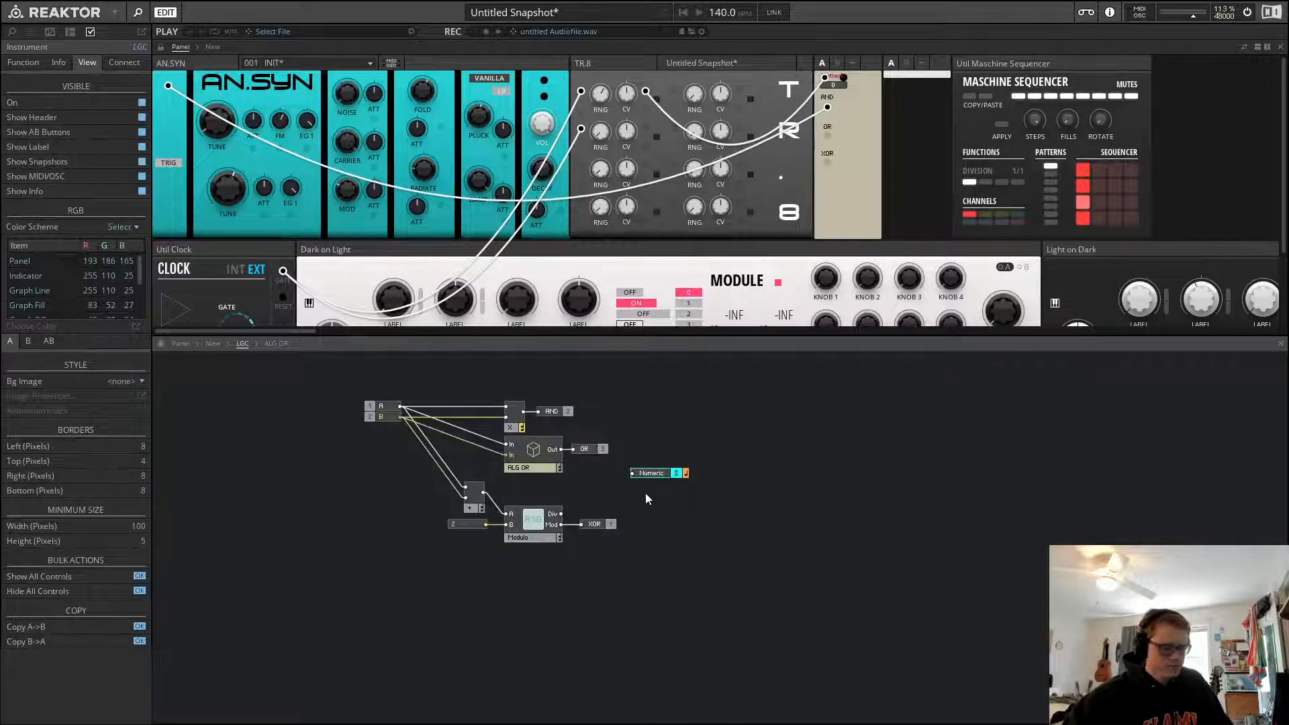
{"action": "left_click", "coordinate": [515, 427]}
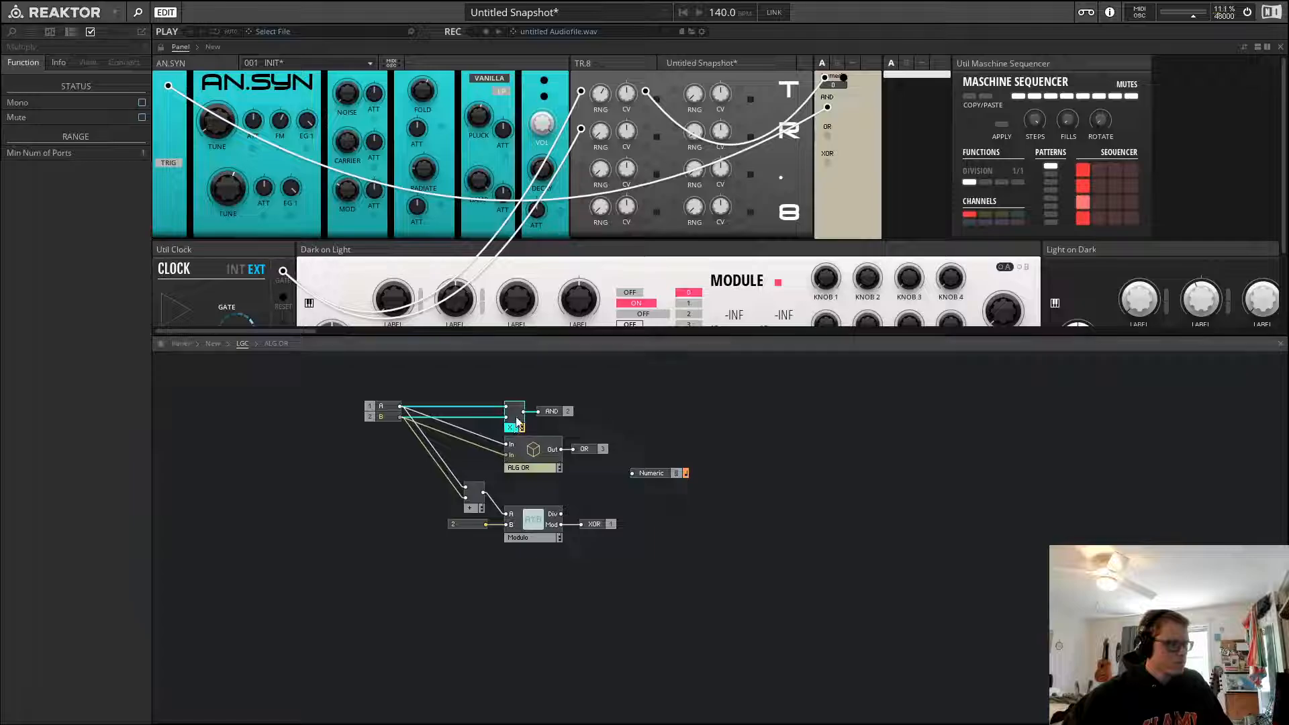
{"action": "left_click", "coordinate": [527, 458]}
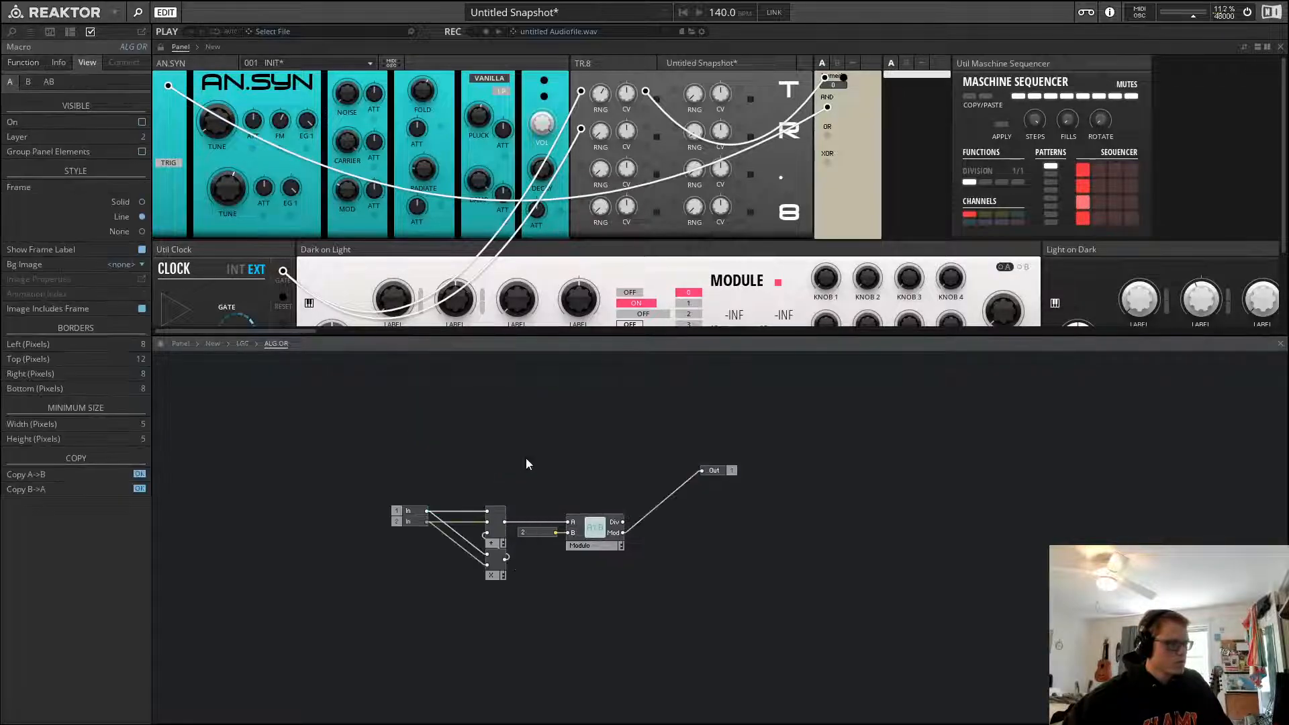
{"action": "left_click", "coordinate": [242, 344]}
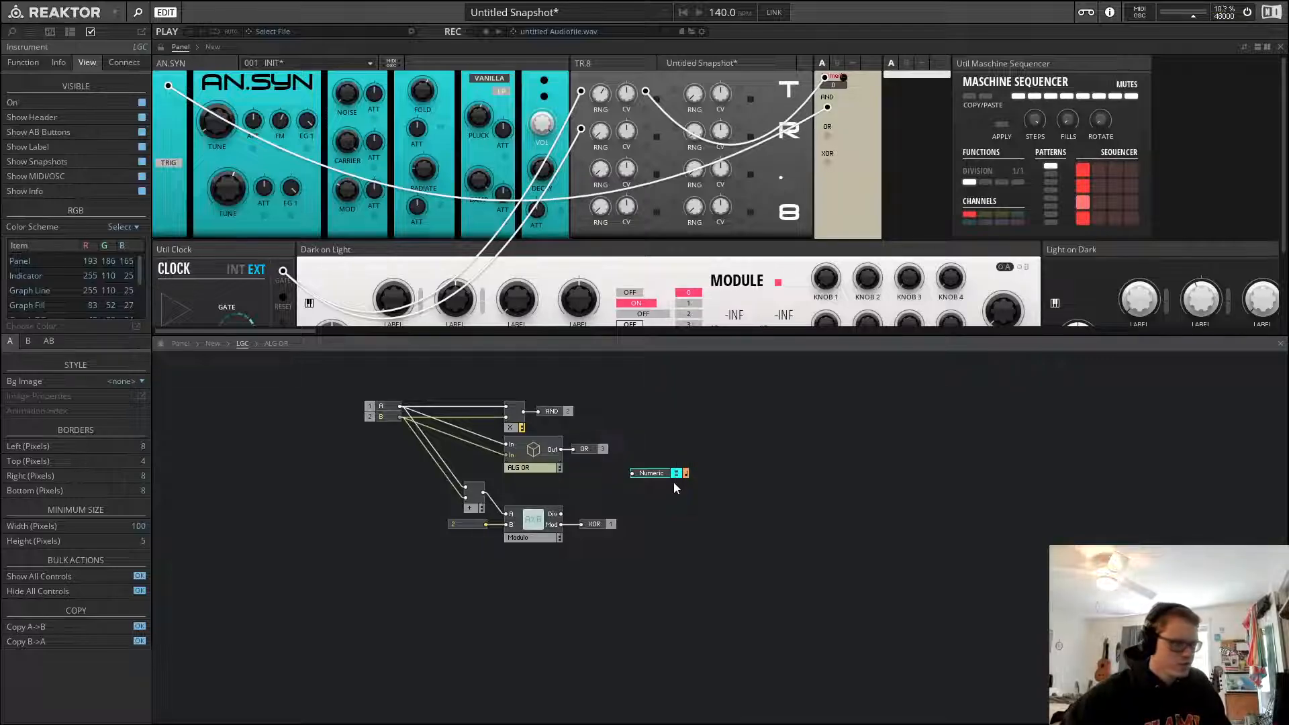
{"action": "key", "text": "Delete"}
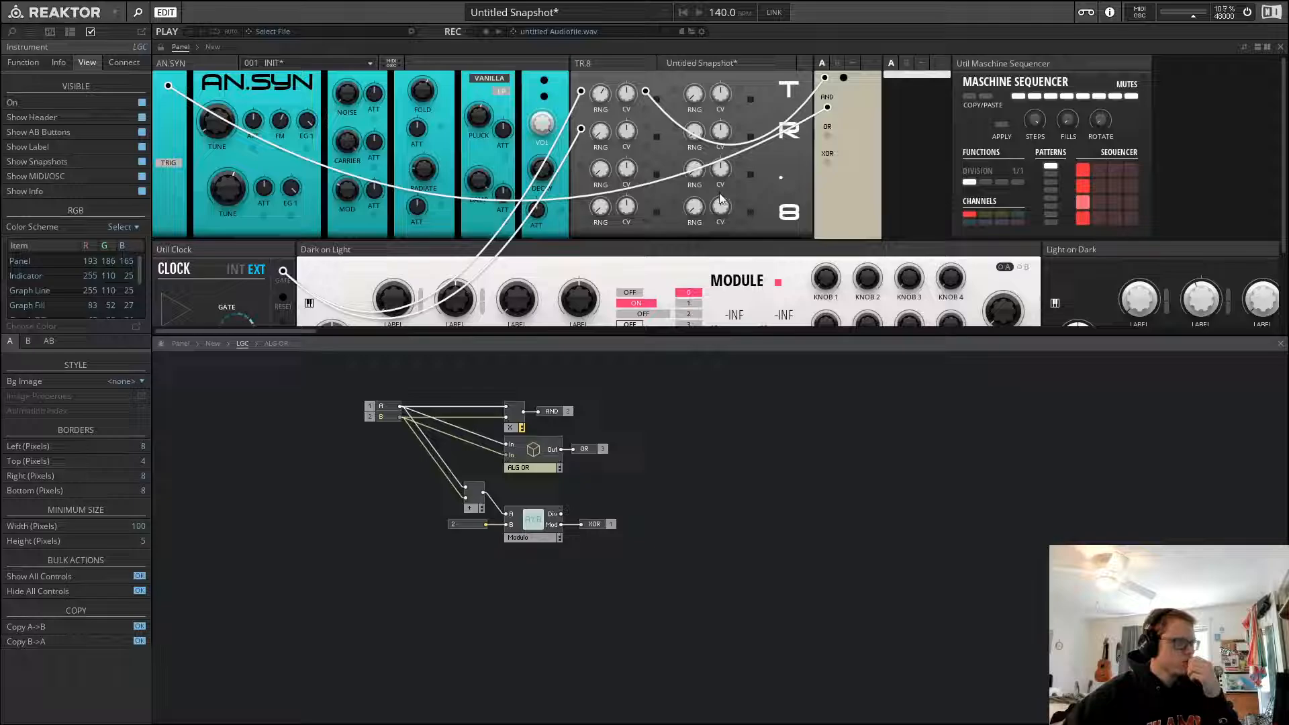
Paste an ALG NOT macro below the XOR section of LGC and inspect its internals
{"action": "key", "text": "ctrl+v"}
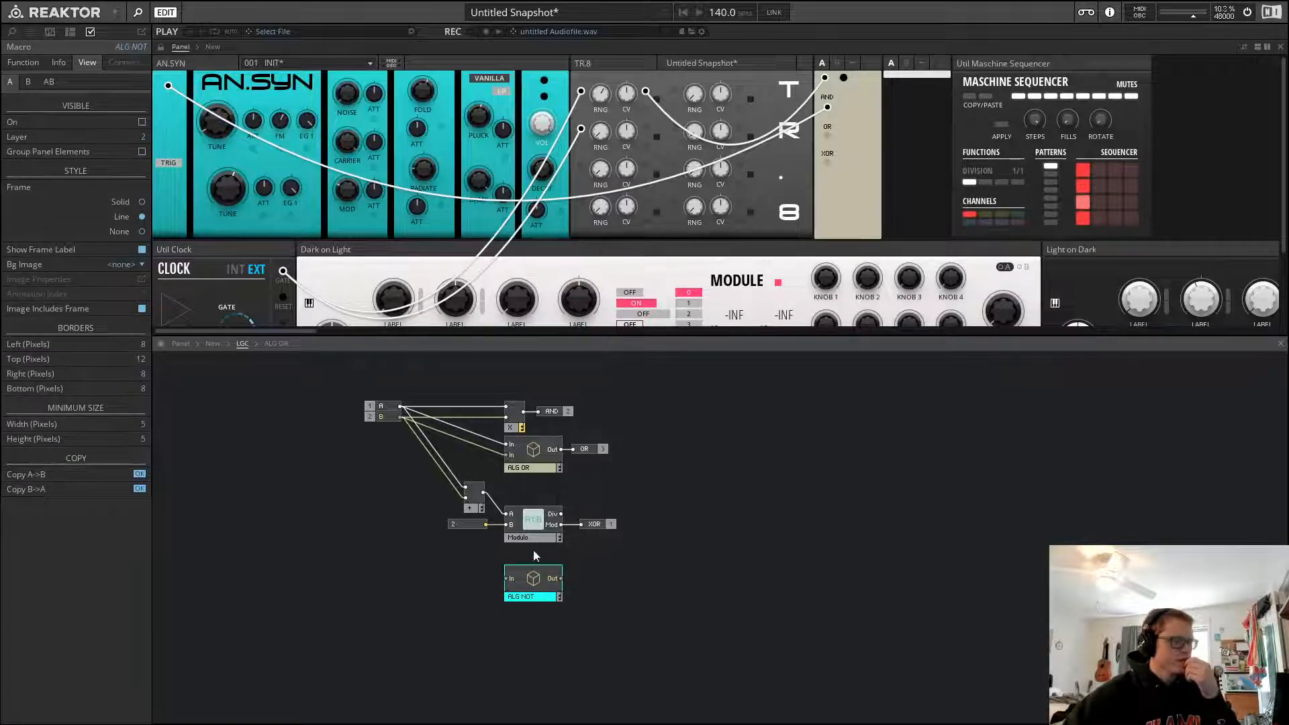
{"action": "left_click", "coordinate": [582, 551]}
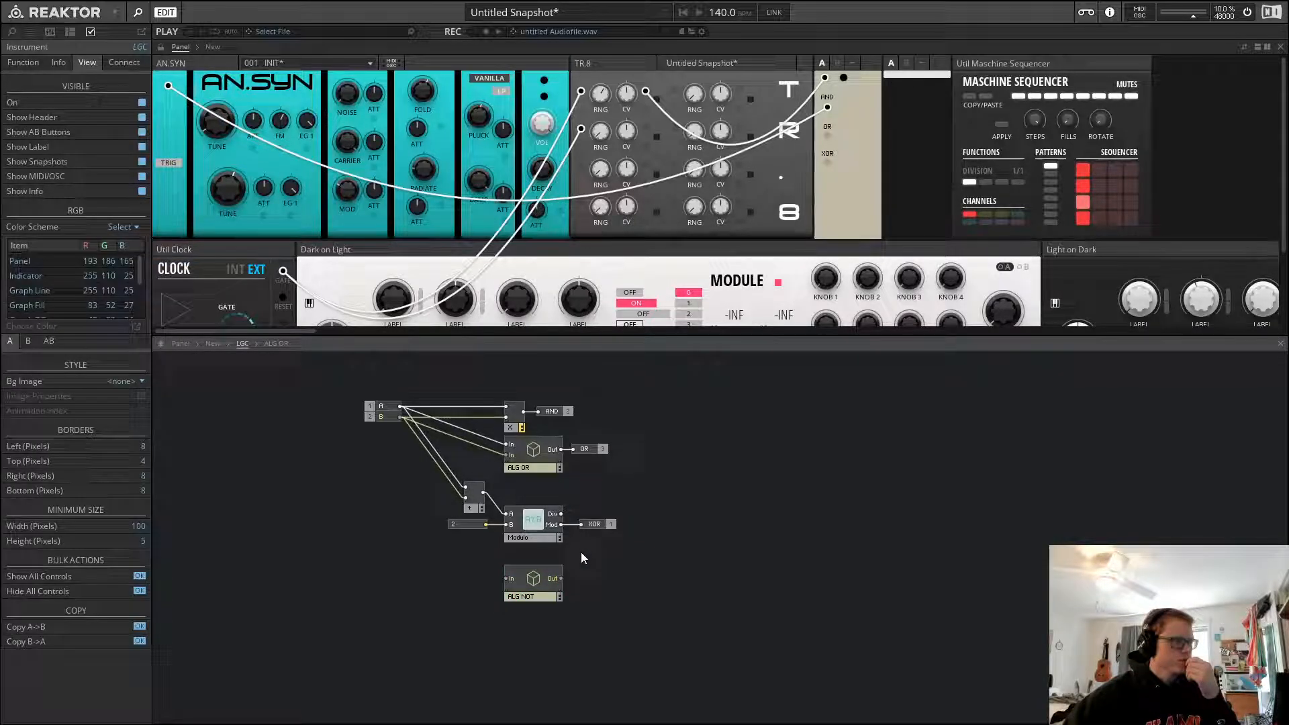
{"action": "double_click", "coordinate": [538, 584]}
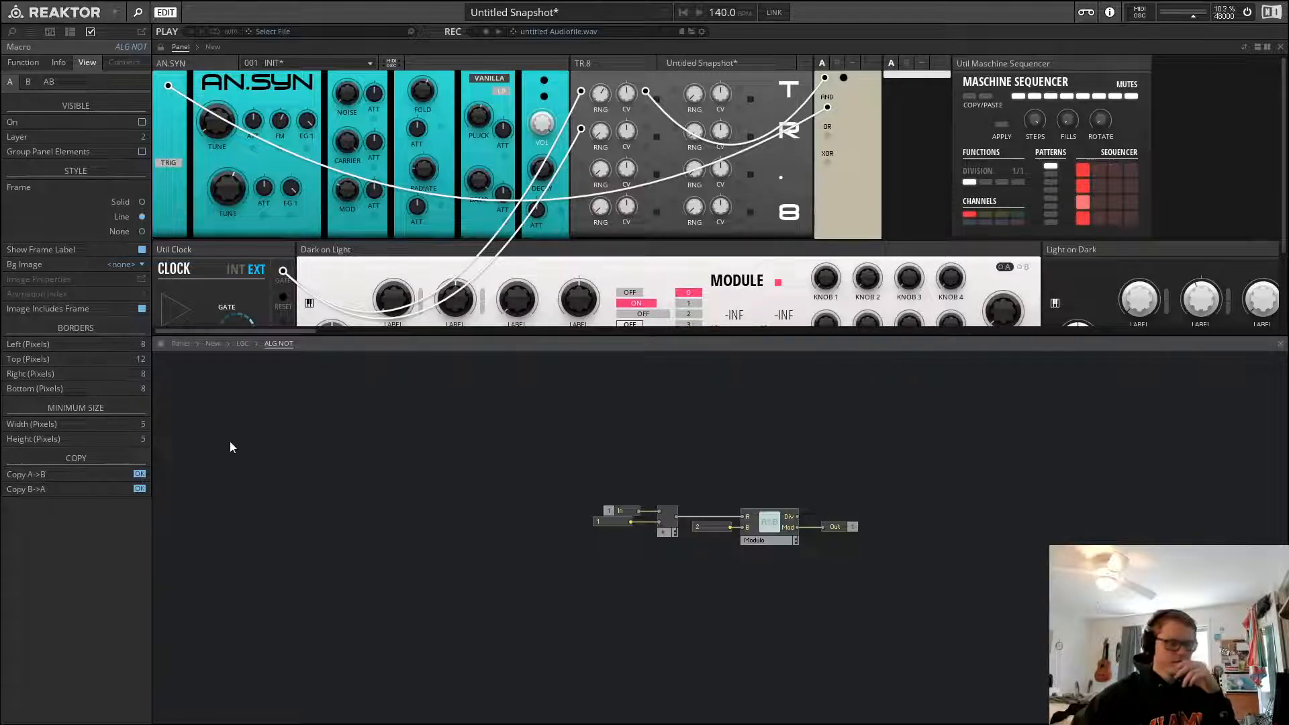
{"action": "left_click", "coordinate": [243, 346]}
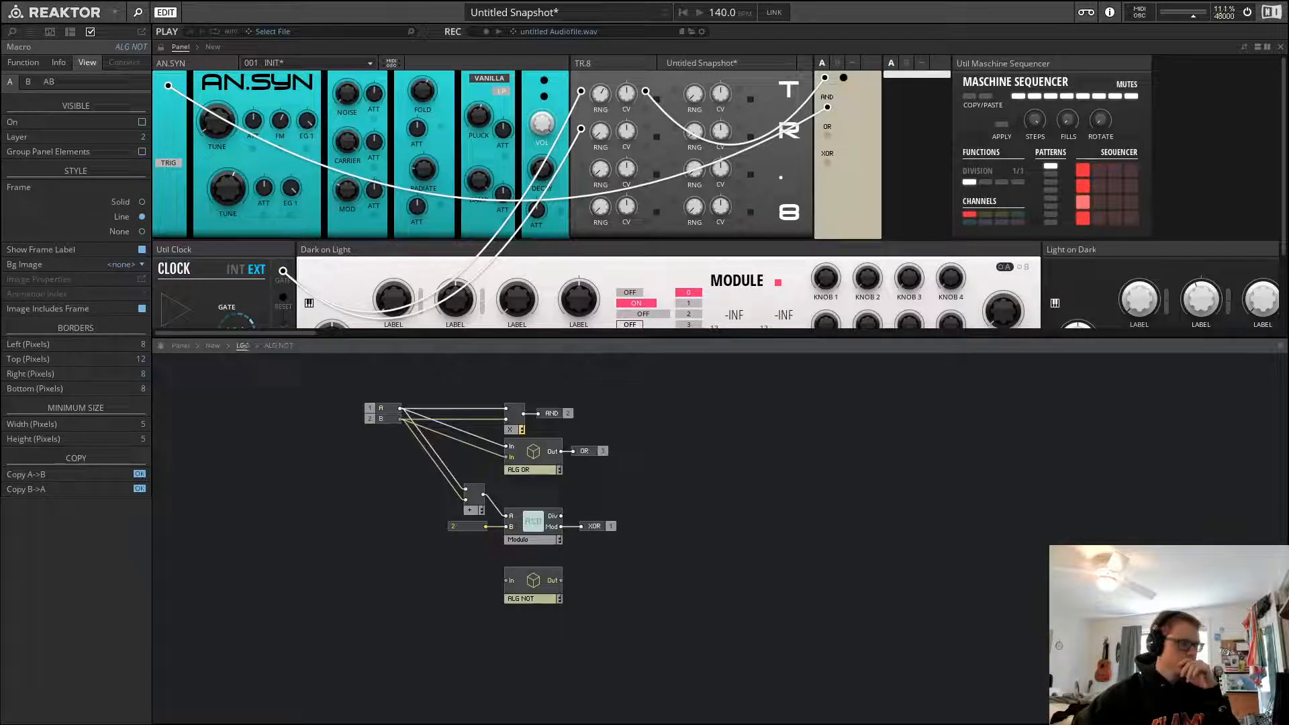
Wire LGC's A input into the ALG NOT macro's In port
{"action": "left_click", "coordinate": [737, 536]}
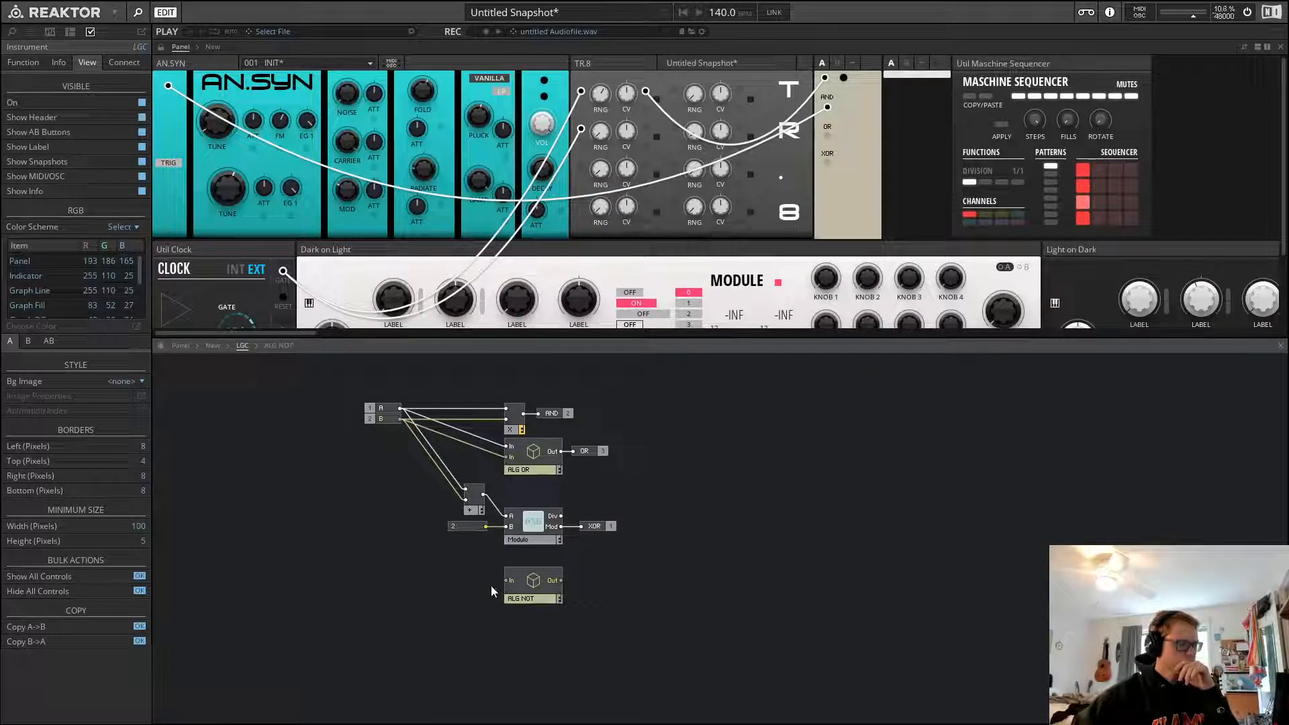
{"action": "left_click_drag", "start_coordinate": [507, 580], "coordinate": [400, 419]}
{"action": "left_click", "coordinate": [524, 583]}
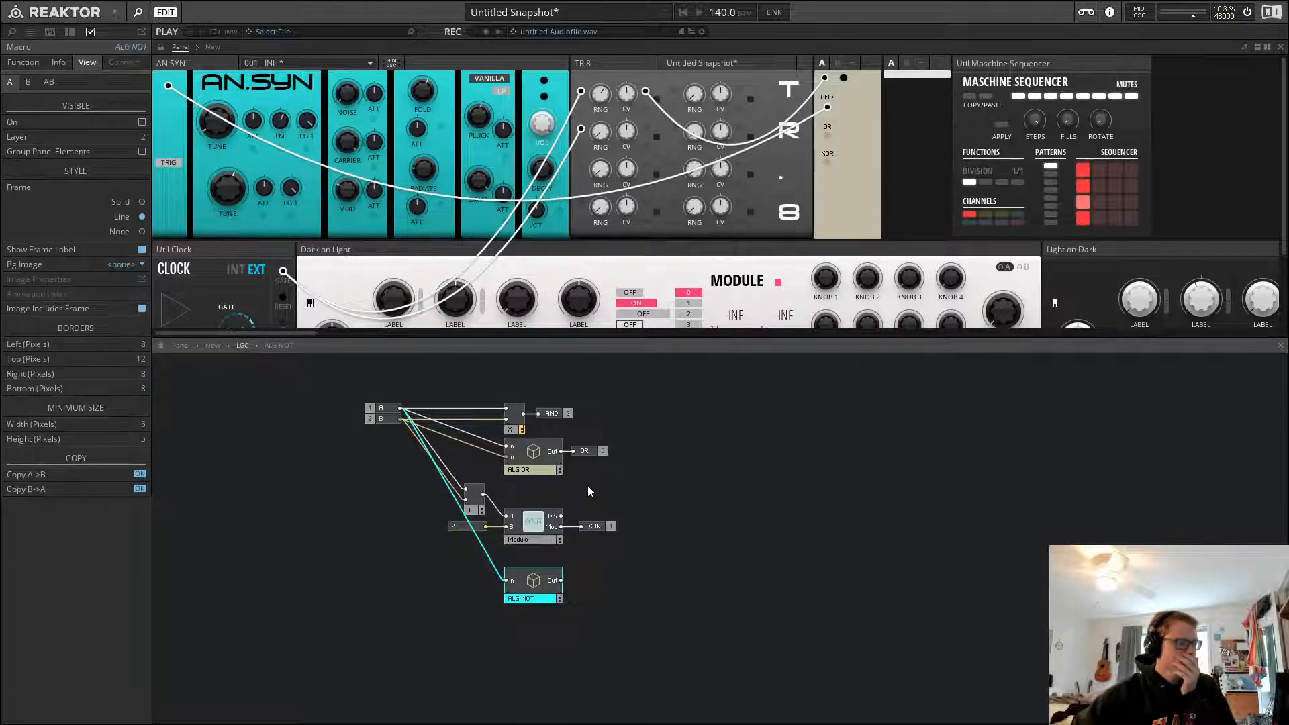
Duplicate the ALG NOT macro and wire LGC's B input into the copy's In port
{"action": "key", "text": "ctrl+d"}
{"action": "left_click_drag", "start_coordinate": [541, 607], "coordinate": [400, 419]}
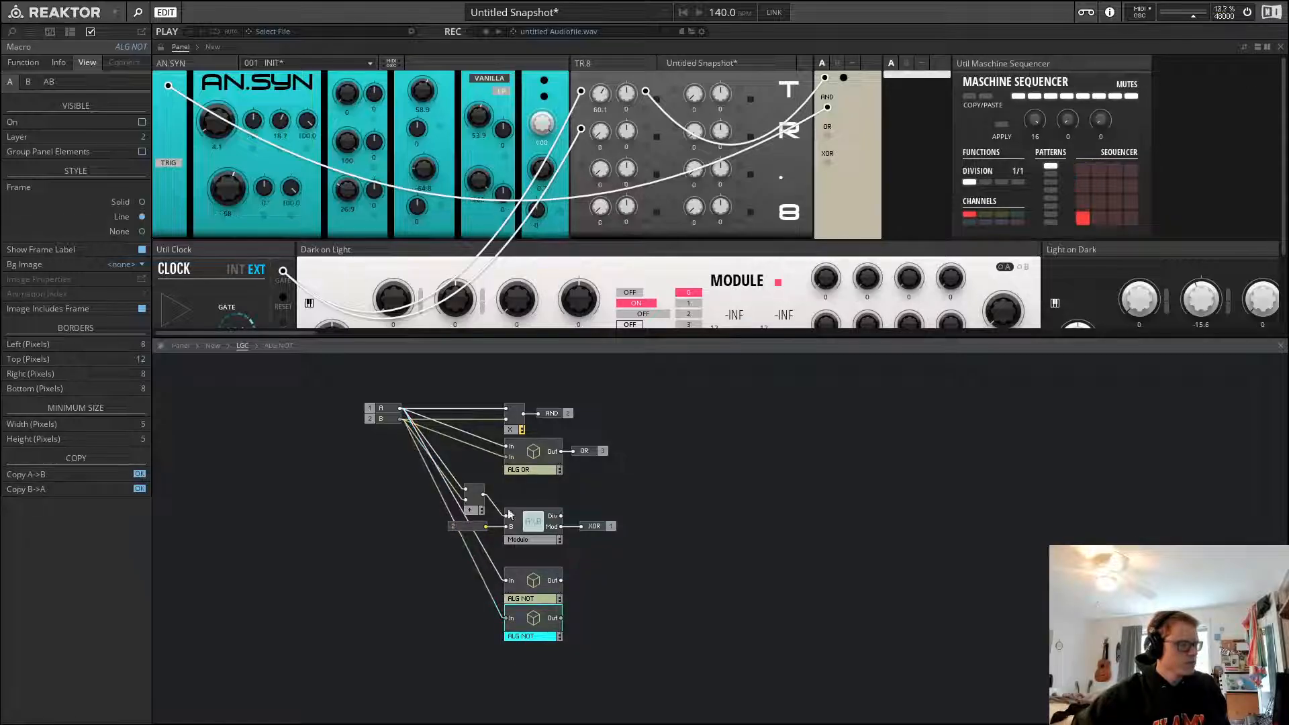
{"action": "left_click", "coordinate": [599, 571]}
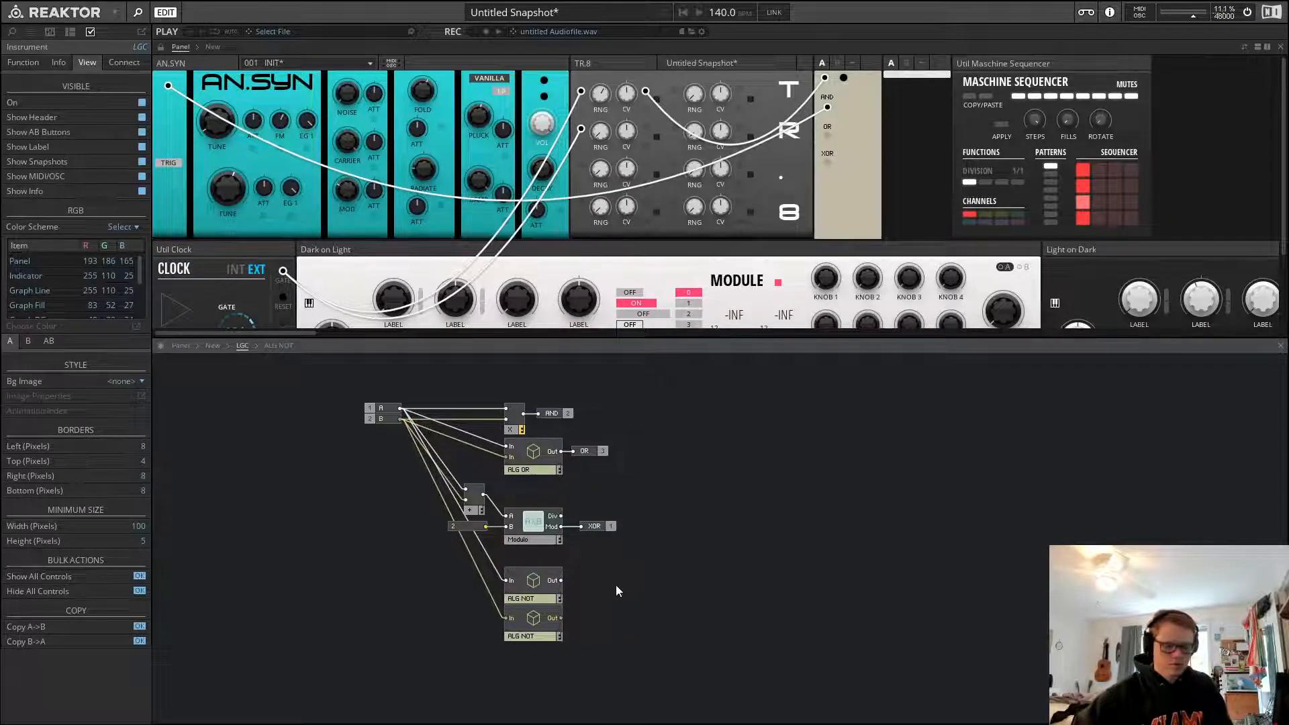
Add an output port after the first ALG NOT's Out and name it NOT A
{"action": "key", "text": "Return"}
{"action": "type", "text": "out"}
{"action": "key", "text": "Return"}
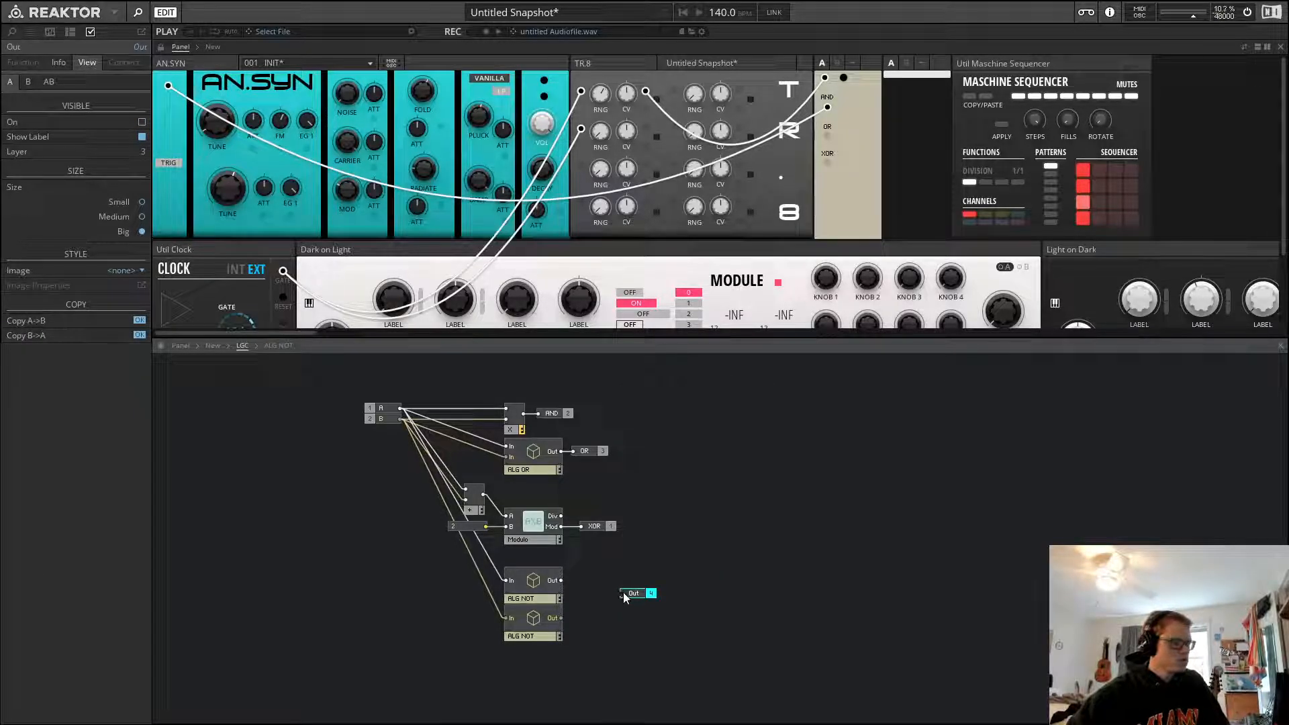
{"action": "left_click_drag", "start_coordinate": [623, 593], "coordinate": [561, 581]}
{"action": "left_click_drag", "start_coordinate": [647, 595], "coordinate": [609, 584]}
{"action": "double_click", "coordinate": [599, 583]}
{"action": "type", "text": "N"}
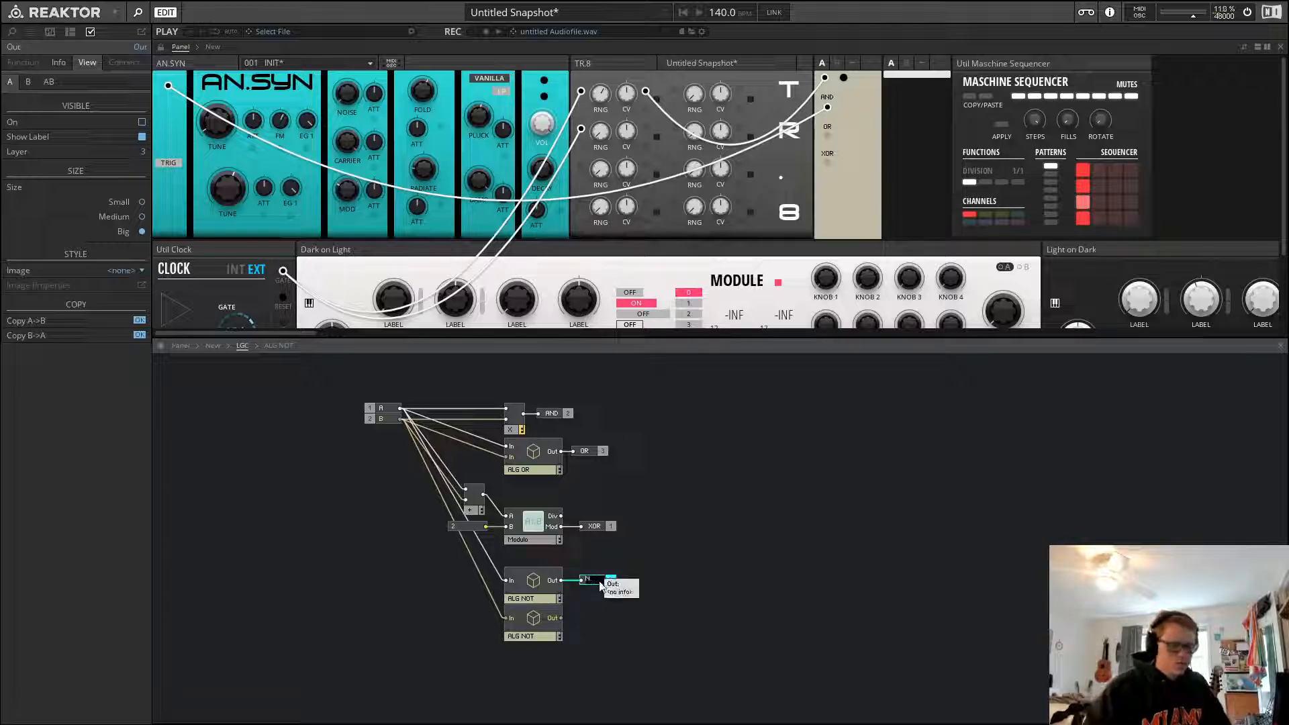
{"action": "type", "text": "OT A"}
{"action": "key", "text": "Return"}
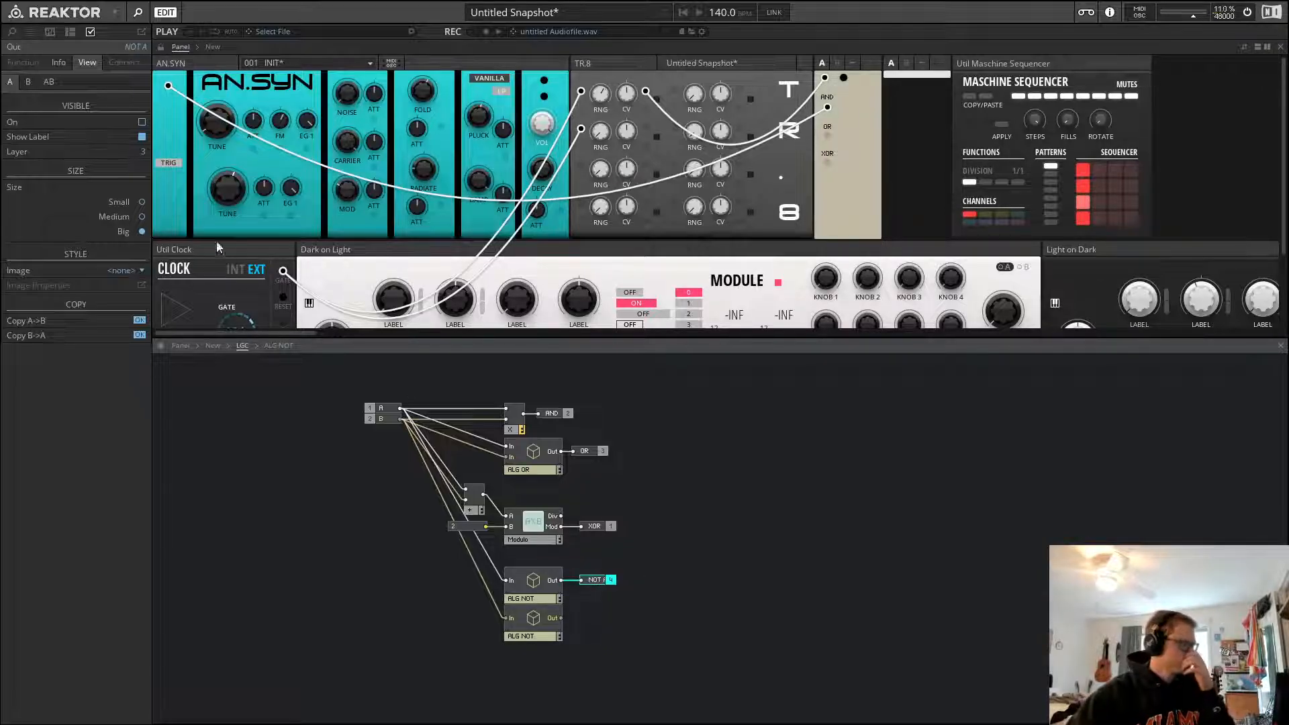
Show the NOT A control on the instrument panel and position it near the panel's lower edge
{"action": "left_click", "coordinate": [141, 122]}
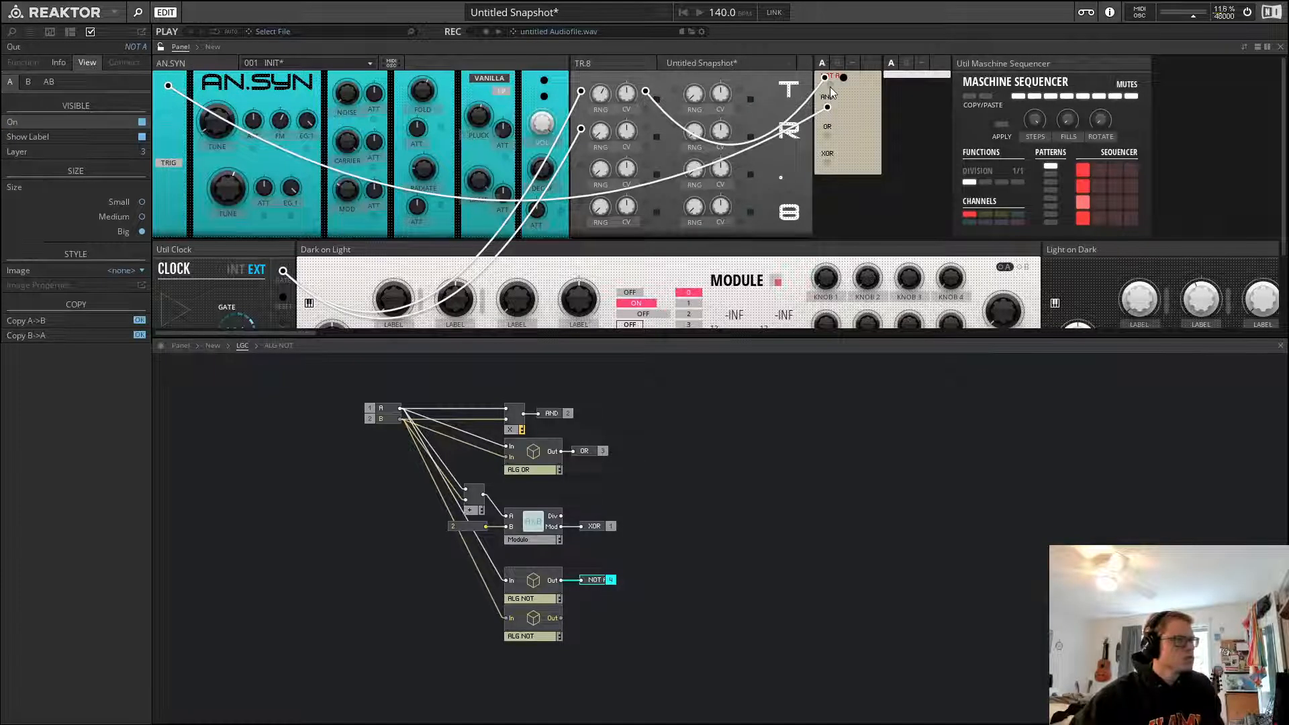
{"action": "left_click_drag", "start_coordinate": [831, 89], "coordinate": [829, 221]}
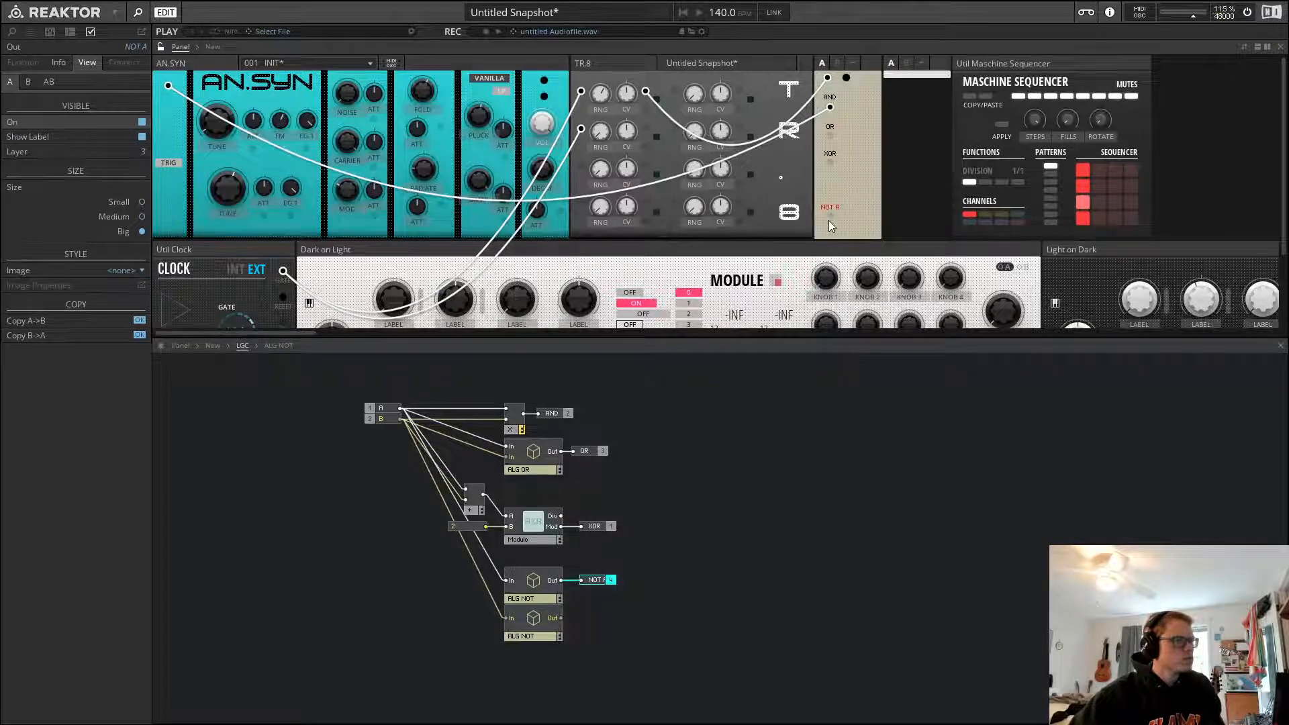
{"action": "key", "text": "Down"}
{"action": "key", "text": "Down"}
{"action": "key", "text": "Down"}
{"action": "key", "text": "Down"}
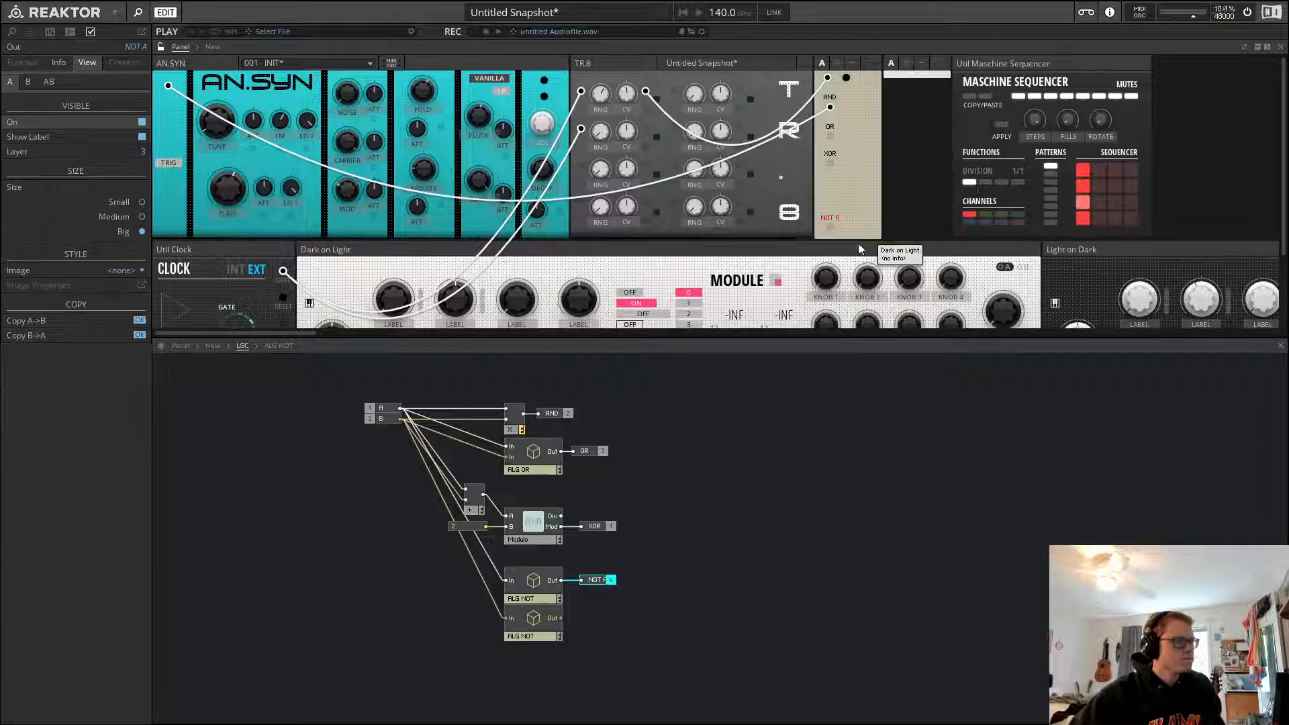
Copy the NOT A output port, connect the copy to the second ALG NOT's Out, and rename it NOT B
{"action": "left_click_drag", "start_coordinate": [665, 561], "coordinate": [595, 599]}
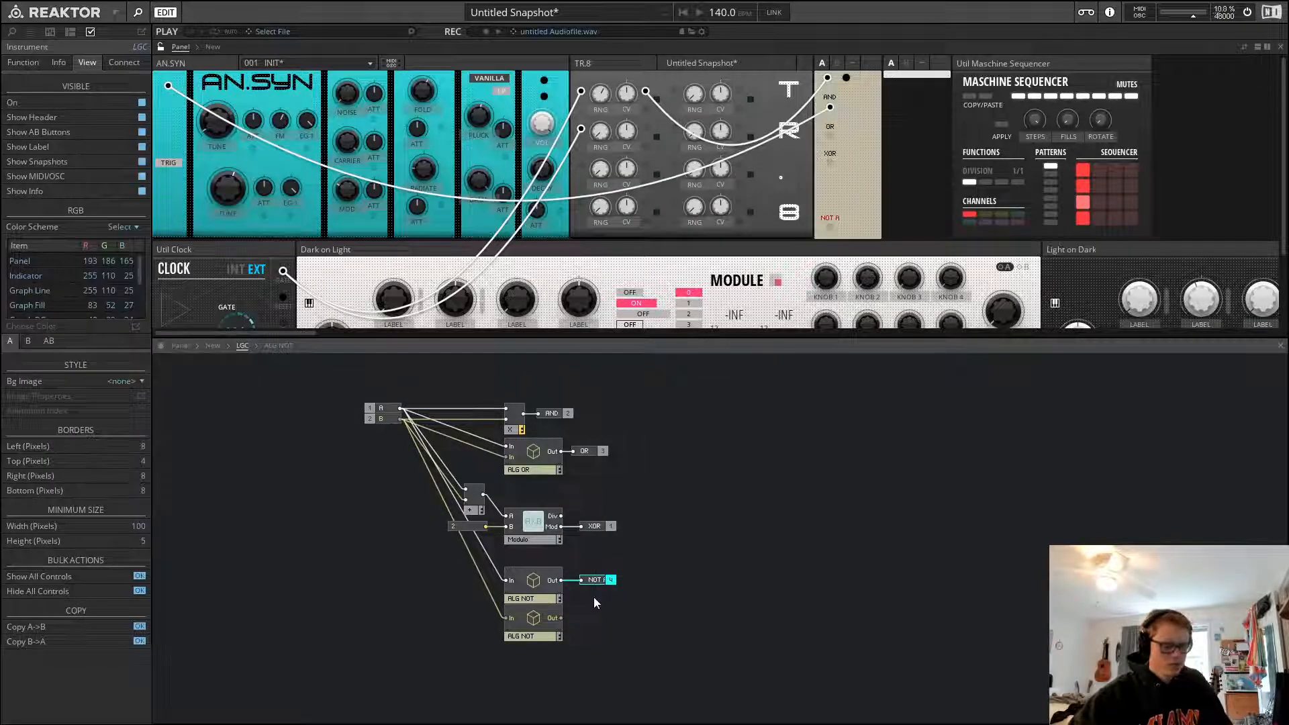
{"action": "key", "text": "ctrl+c"}
{"action": "key", "text": "ctrl+v"}
{"action": "left_click_drag", "start_coordinate": [684, 570], "coordinate": [589, 615]}
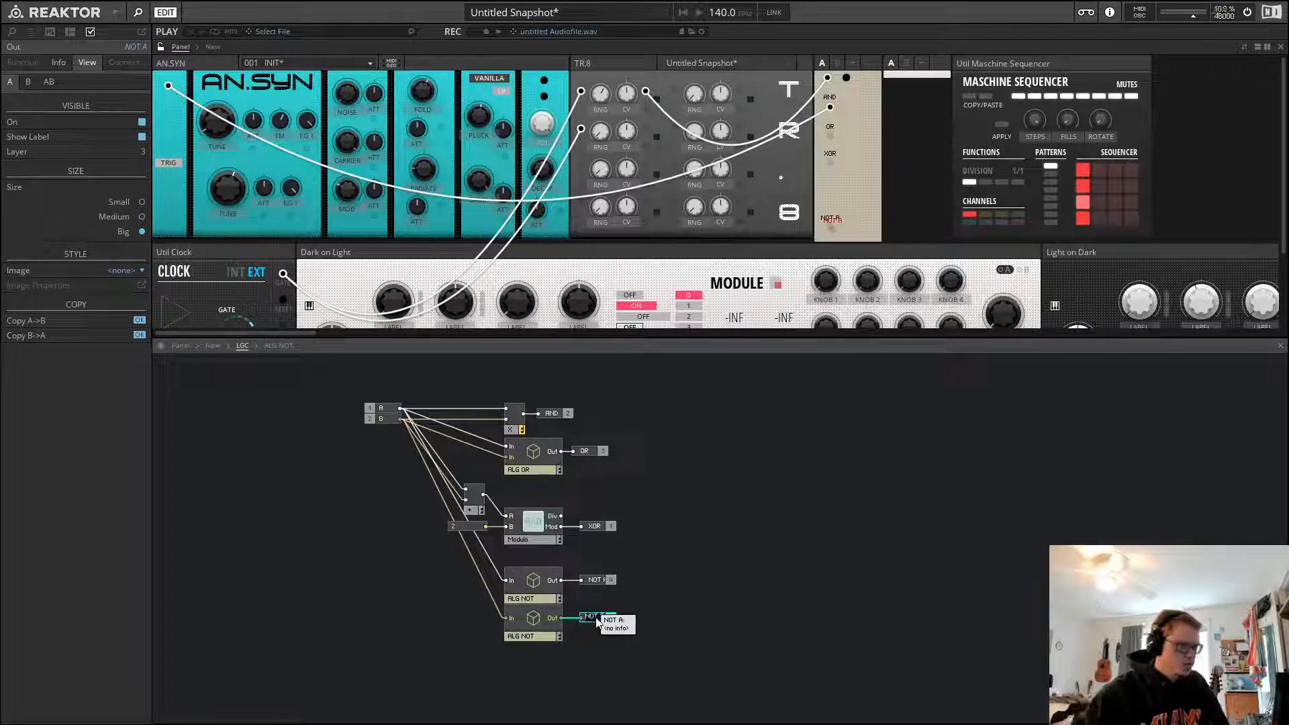
{"action": "key", "text": "Right"}
{"action": "key", "text": "BackSpace"}
{"action": "type", "text": "B"}
{"action": "key", "text": "Return"}
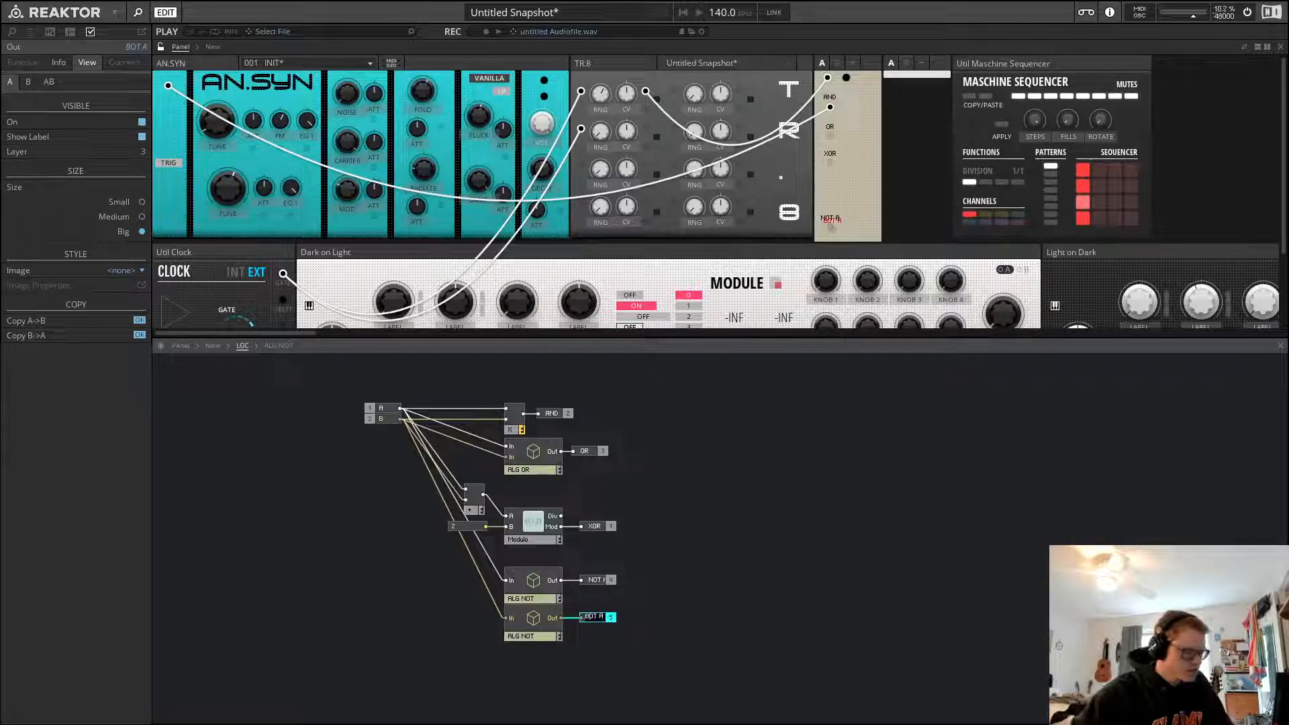
{"action": "type", "text": "N"}
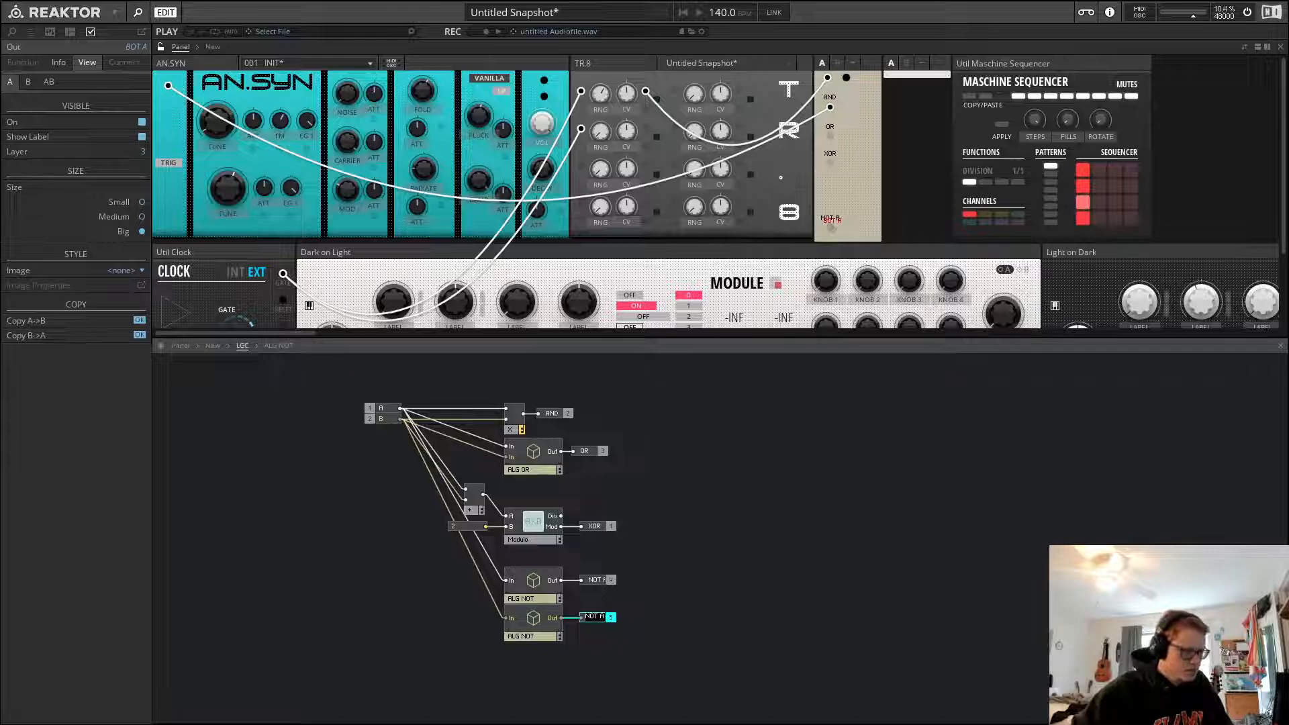
{"action": "key", "text": "BackSpace"}
{"action": "type", "text": "B"}
{"action": "key", "text": "Return"}
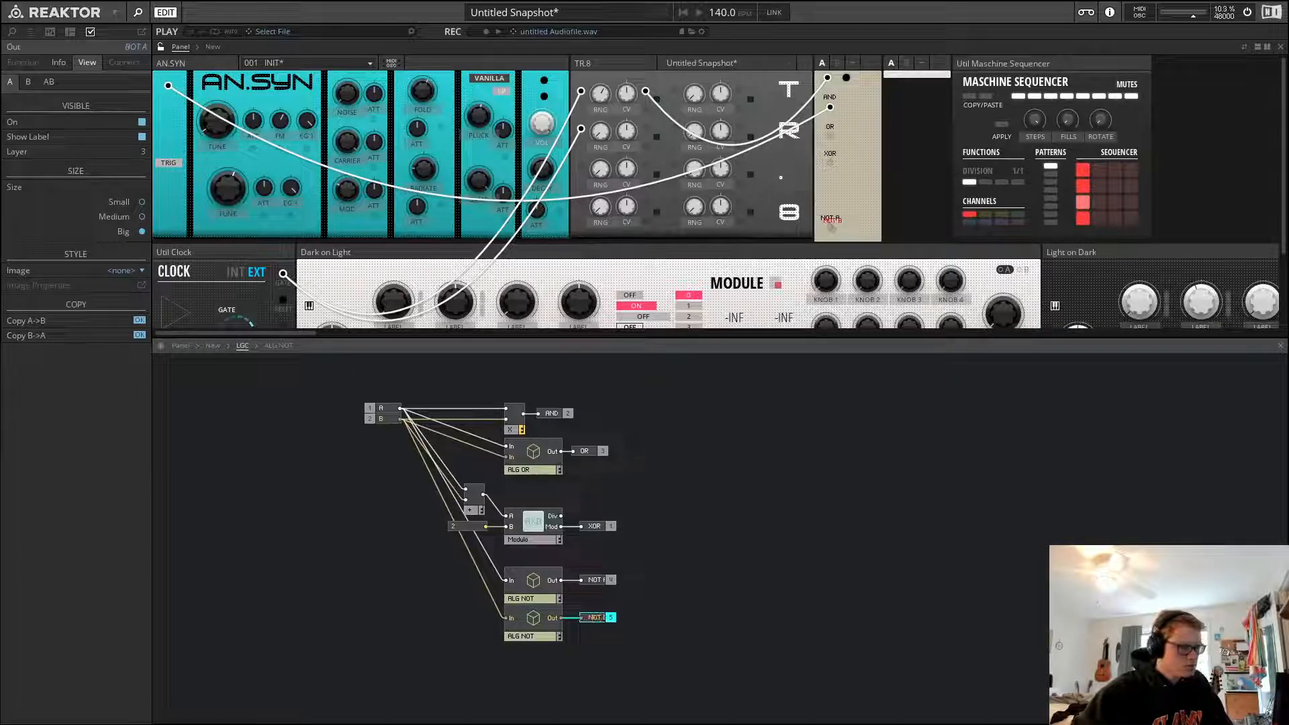
Place the NOT B control beside NOT A on the instrument panel
{"action": "left_click", "coordinate": [836, 229]}
{"action": "key", "text": "Up"}
{"action": "left_click_drag", "start_coordinate": [836, 228], "coordinate": [868, 228]}
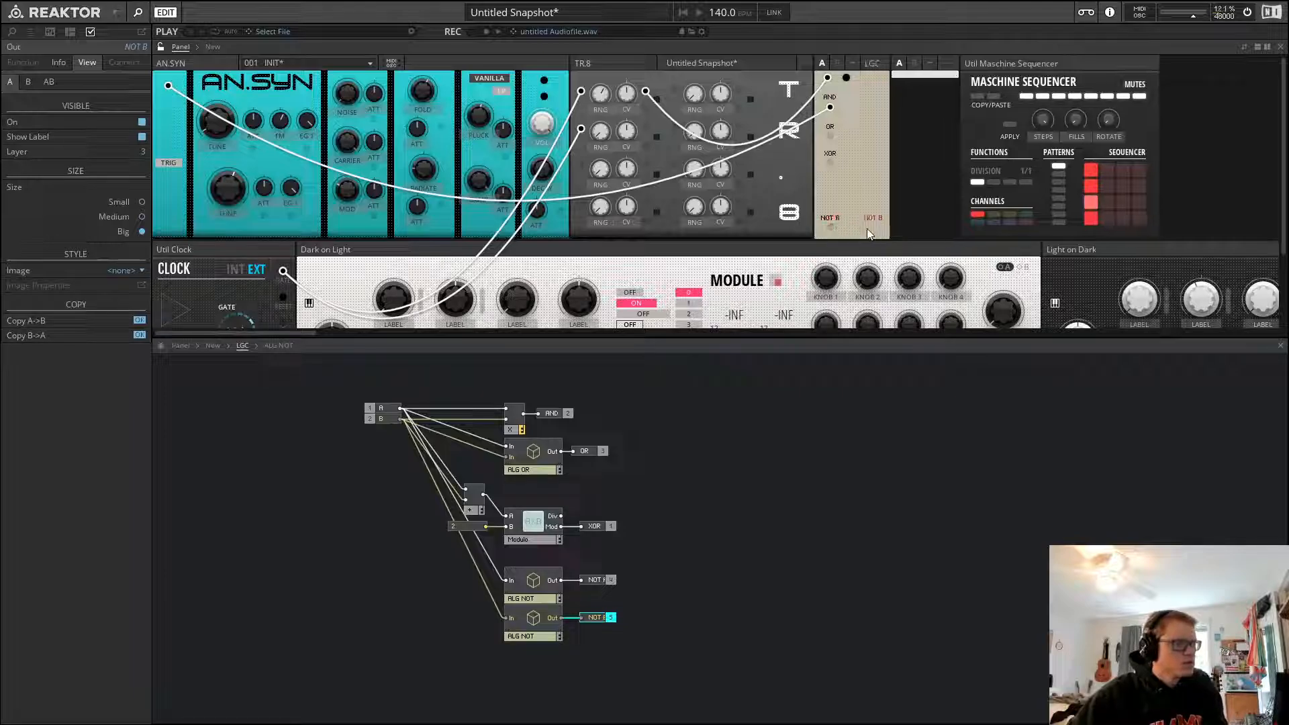
{"action": "key", "text": "Left"}
{"action": "key", "text": "Left"}
{"action": "key", "text": "Left"}
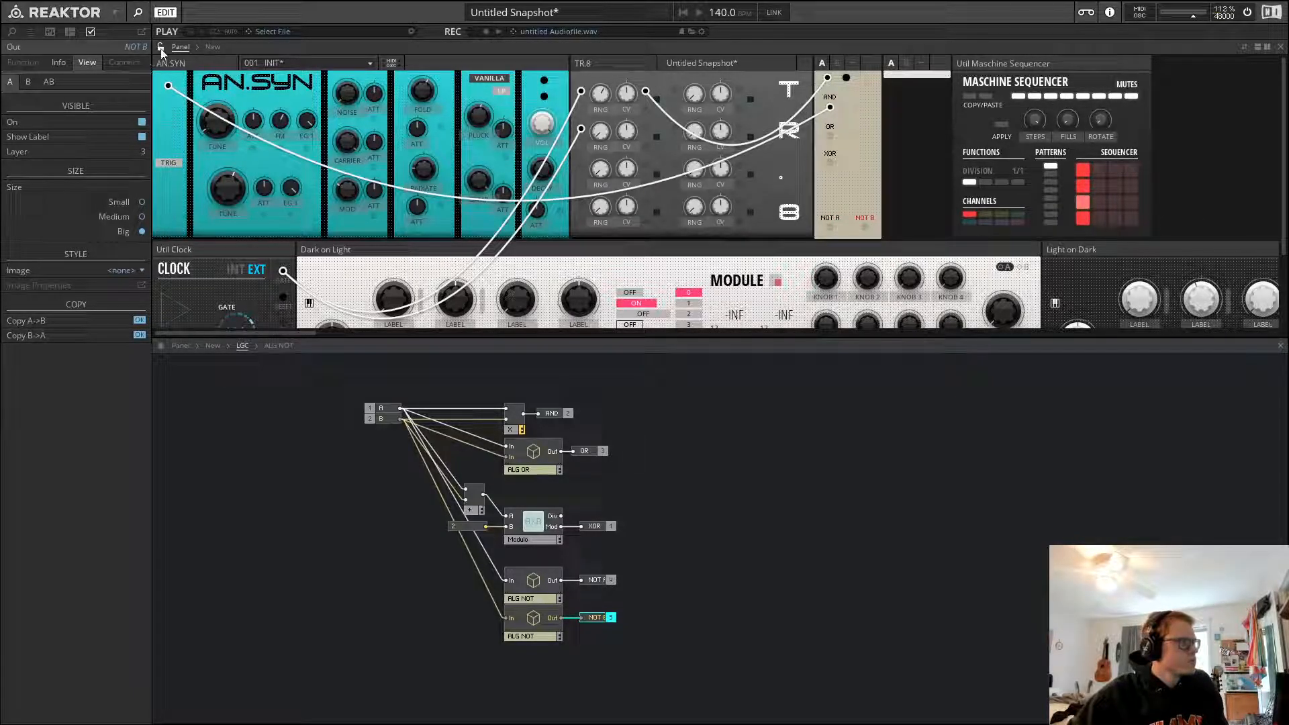
Review the panel's output controls and return to the parent structure to view the LGC module's outputs
{"action": "left_click", "coordinate": [839, 574]}
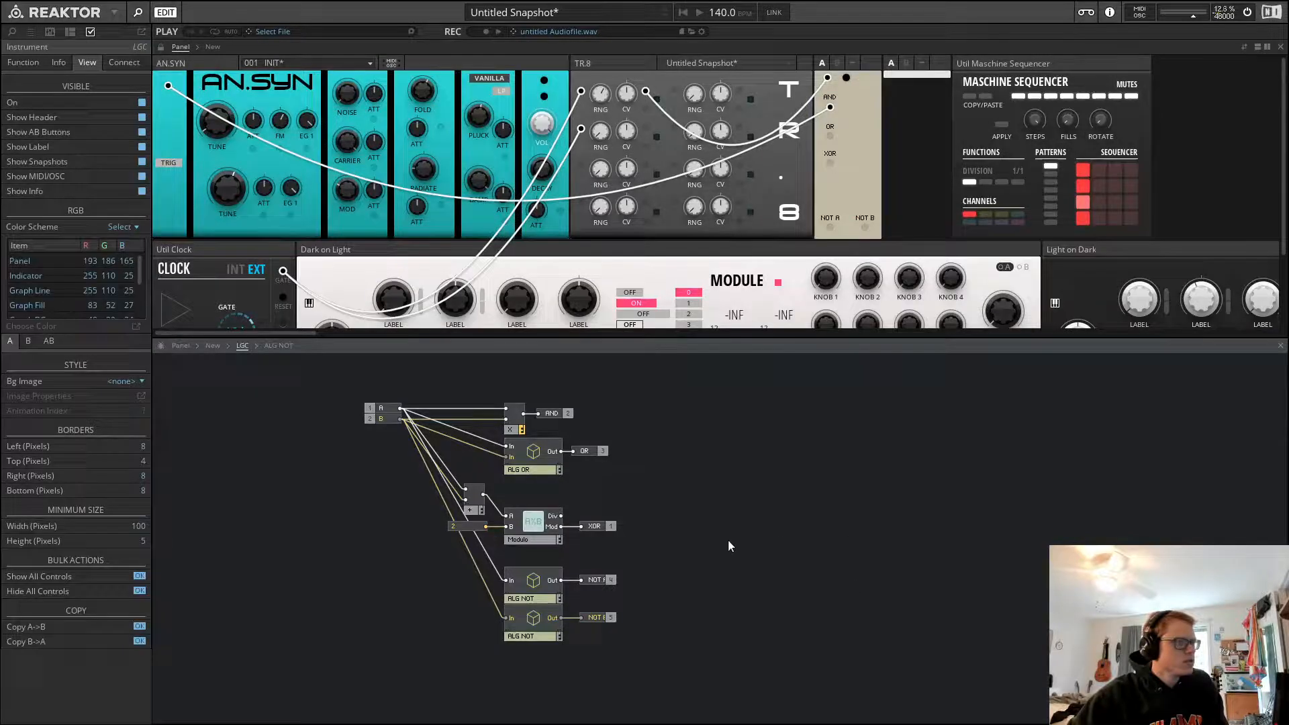
{"action": "left_click", "coordinate": [828, 134]}
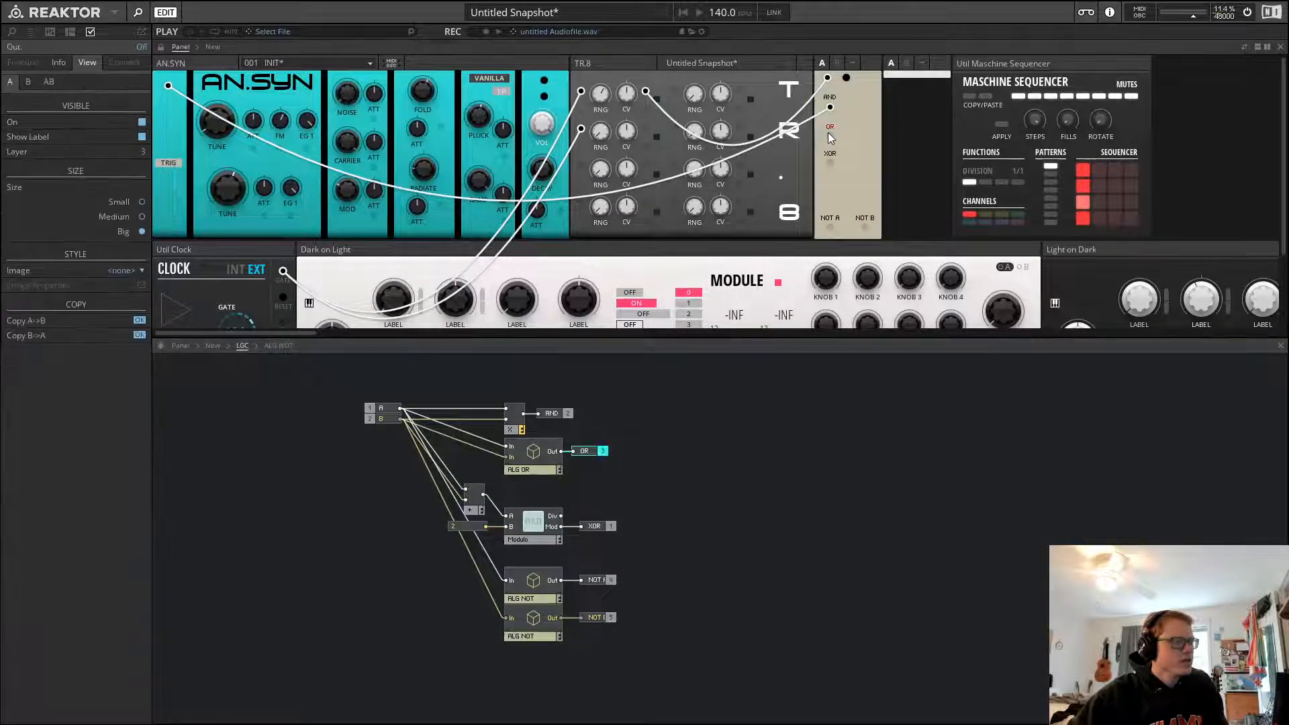
{"action": "left_click", "coordinate": [787, 417]}
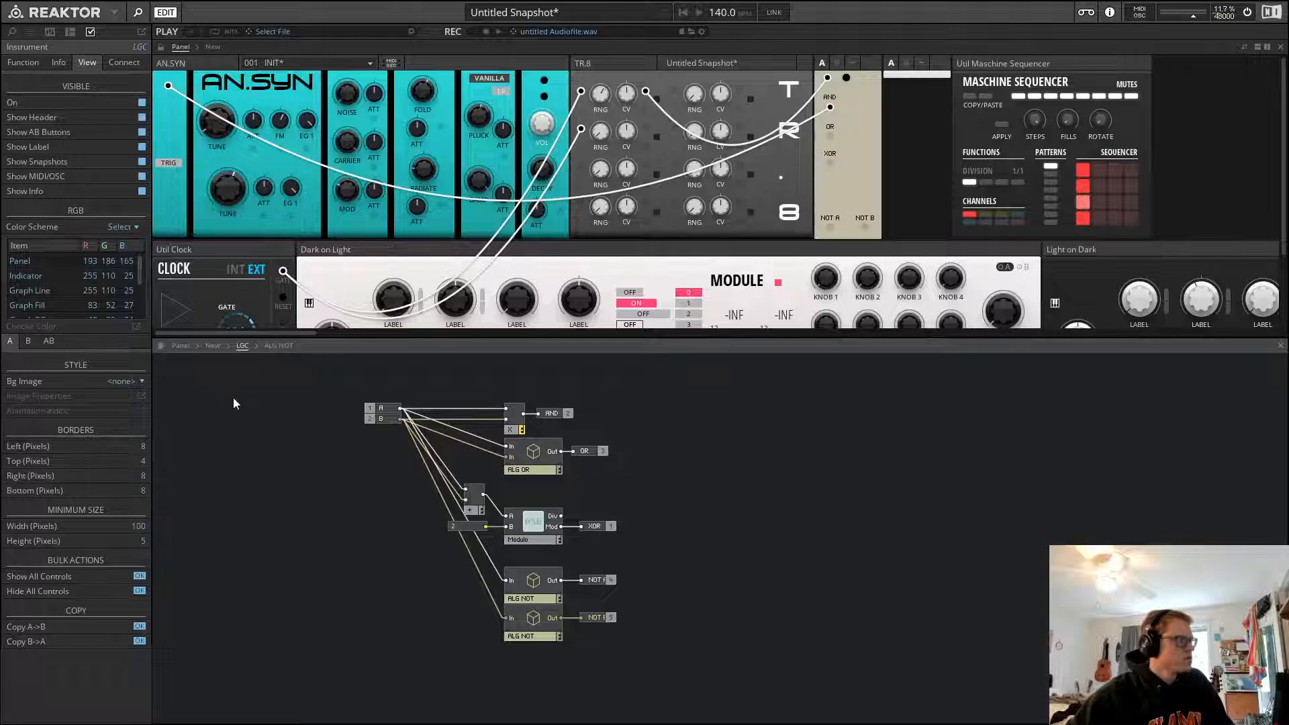
{"action": "left_click", "coordinate": [214, 345]}
{"action": "left_click", "coordinate": [756, 466]}
{"action": "left_click_drag", "start_coordinate": [757, 466], "coordinate": [764, 466]}
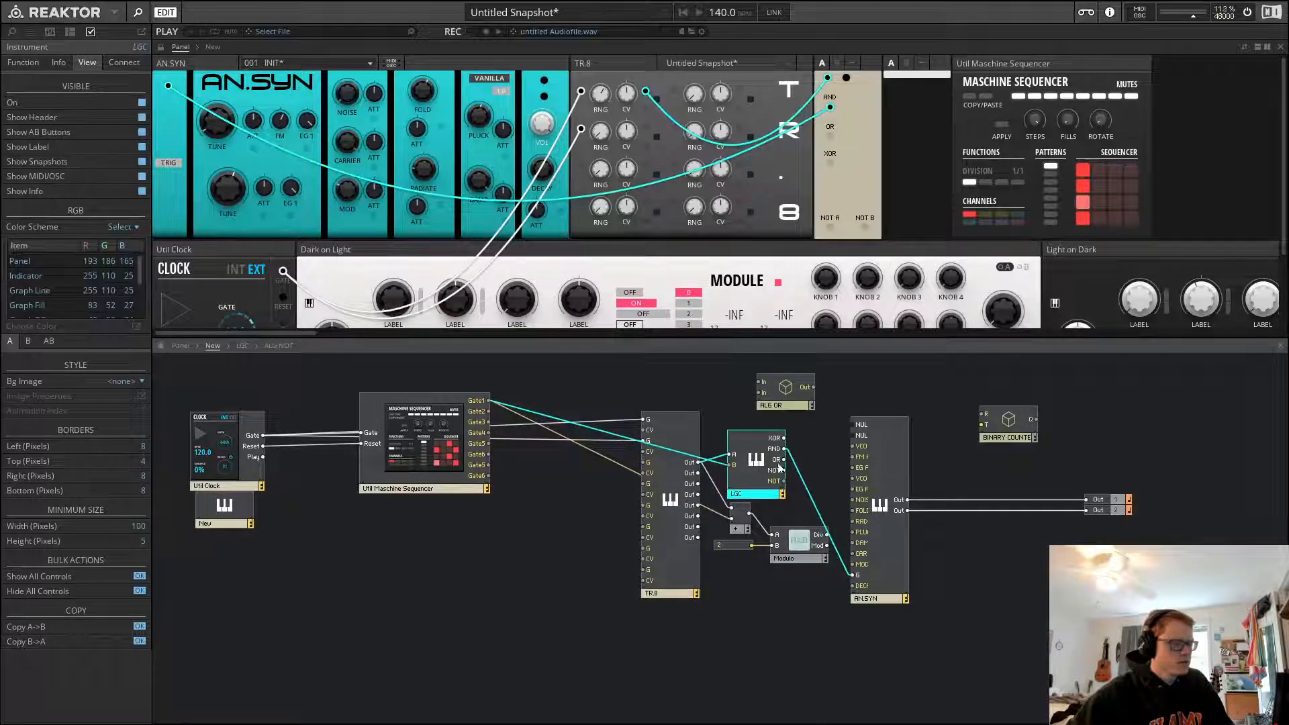
Delete the leftover ALG OR and test comparison modules from the ensemble structure
{"action": "left_click_drag", "start_coordinate": [799, 511], "coordinate": [734, 585]}
{"action": "key", "text": "Delete"}
{"action": "left_click", "coordinate": [790, 406]}
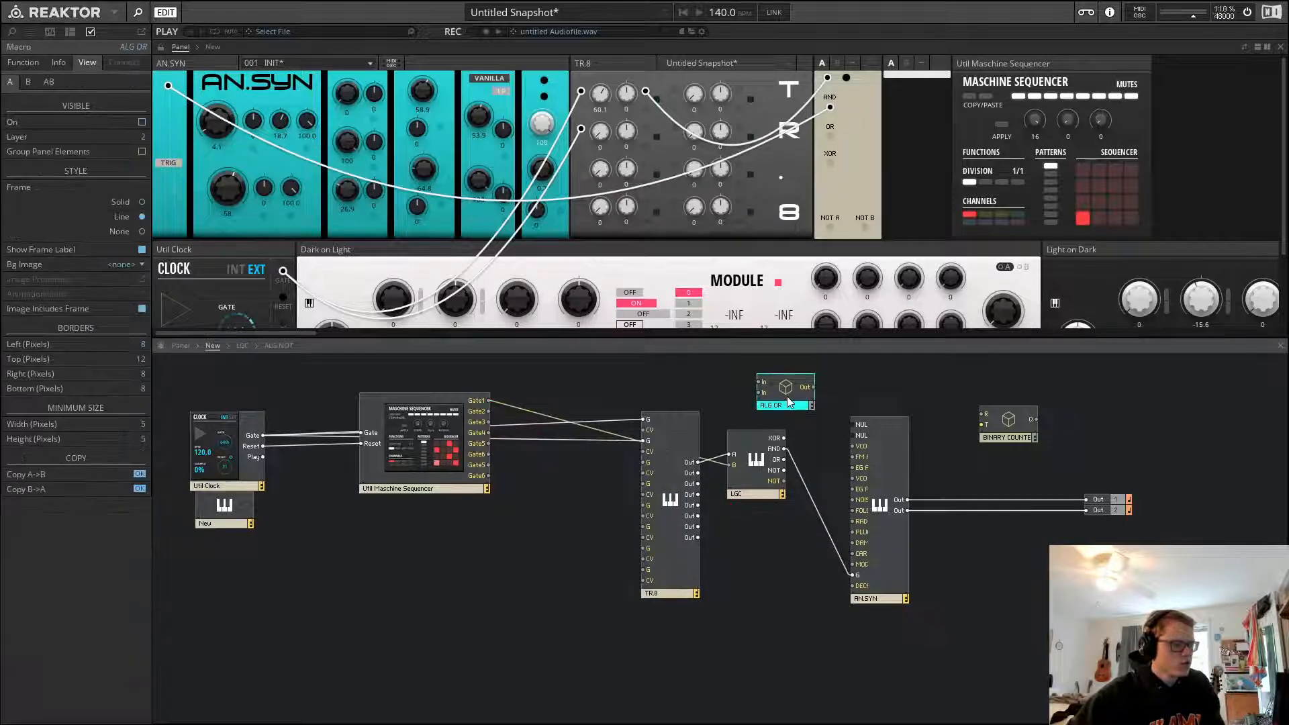
{"action": "key", "text": "Delete"}
{"action": "left_click", "coordinate": [753, 495]}
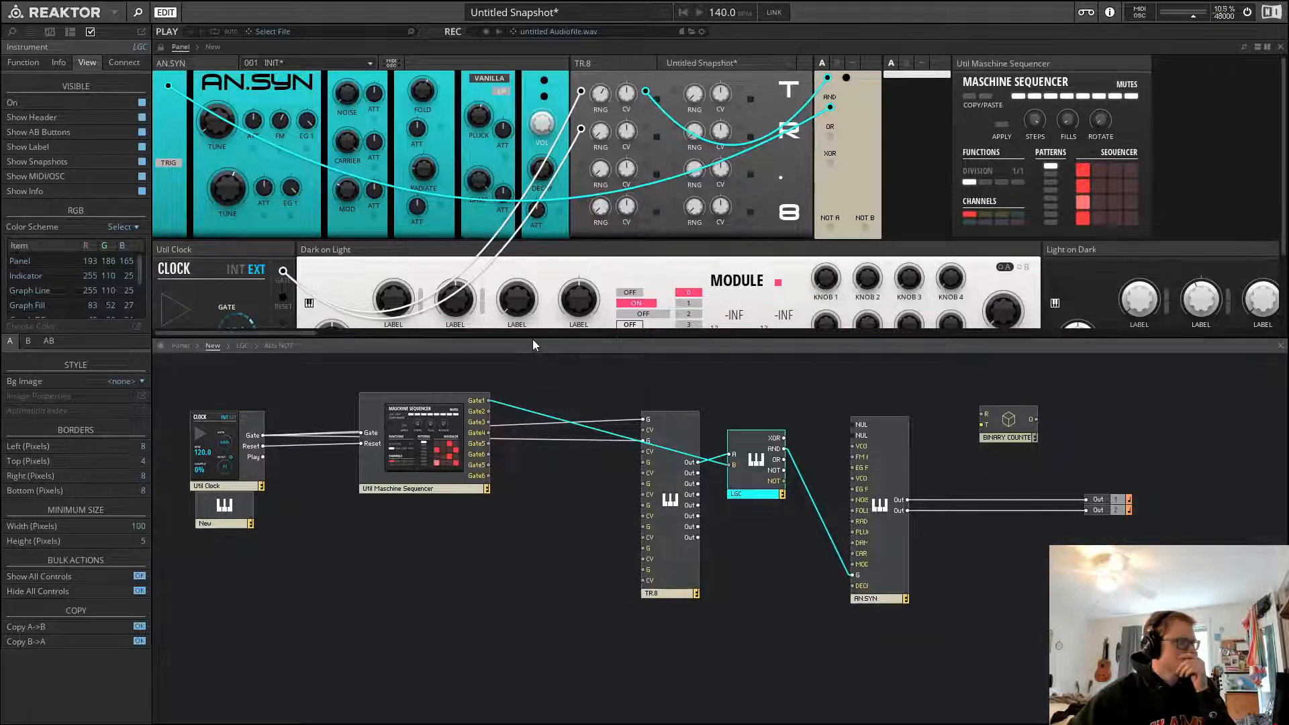
Configure the LGC instrument's panel view: copy A to B, show the header, and hide AB buttons, snapshots and MIDI/OSC
{"action": "left_click", "coordinate": [819, 416]}
{"action": "left_click", "coordinate": [834, 63]}
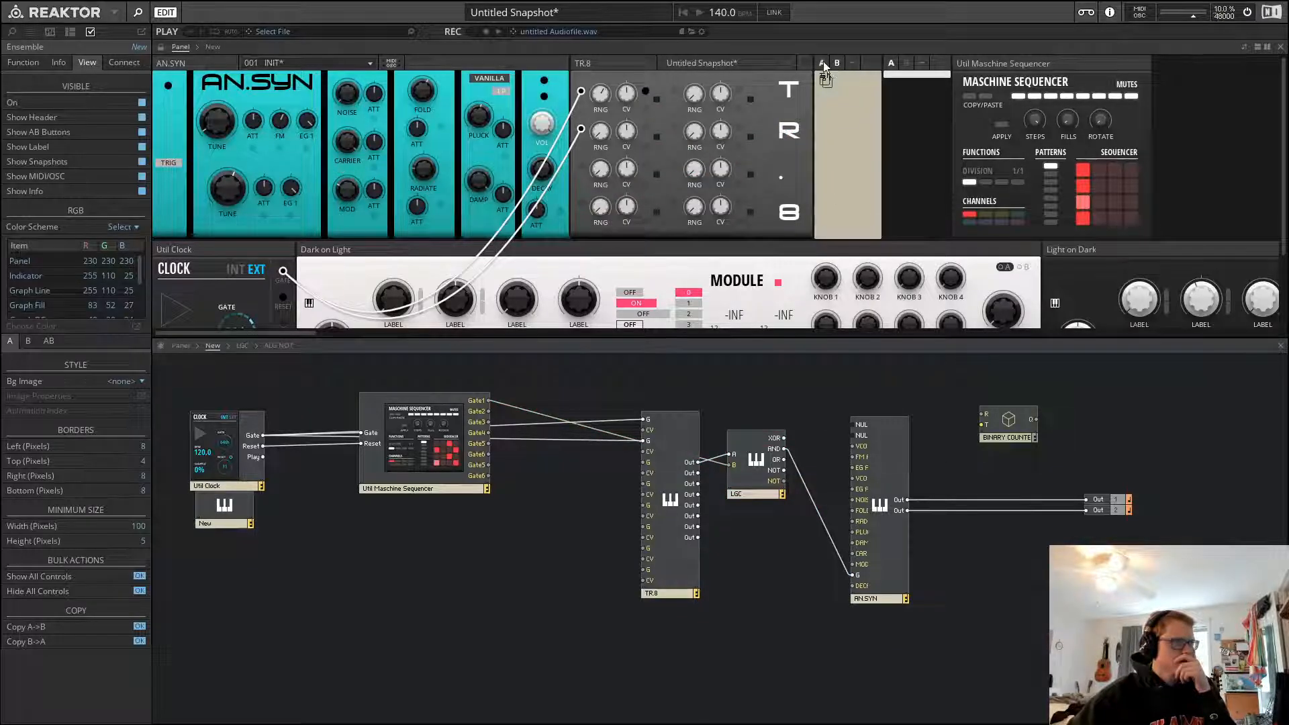
{"action": "left_click", "coordinate": [823, 62]}
{"action": "double_click", "coordinate": [758, 466]}
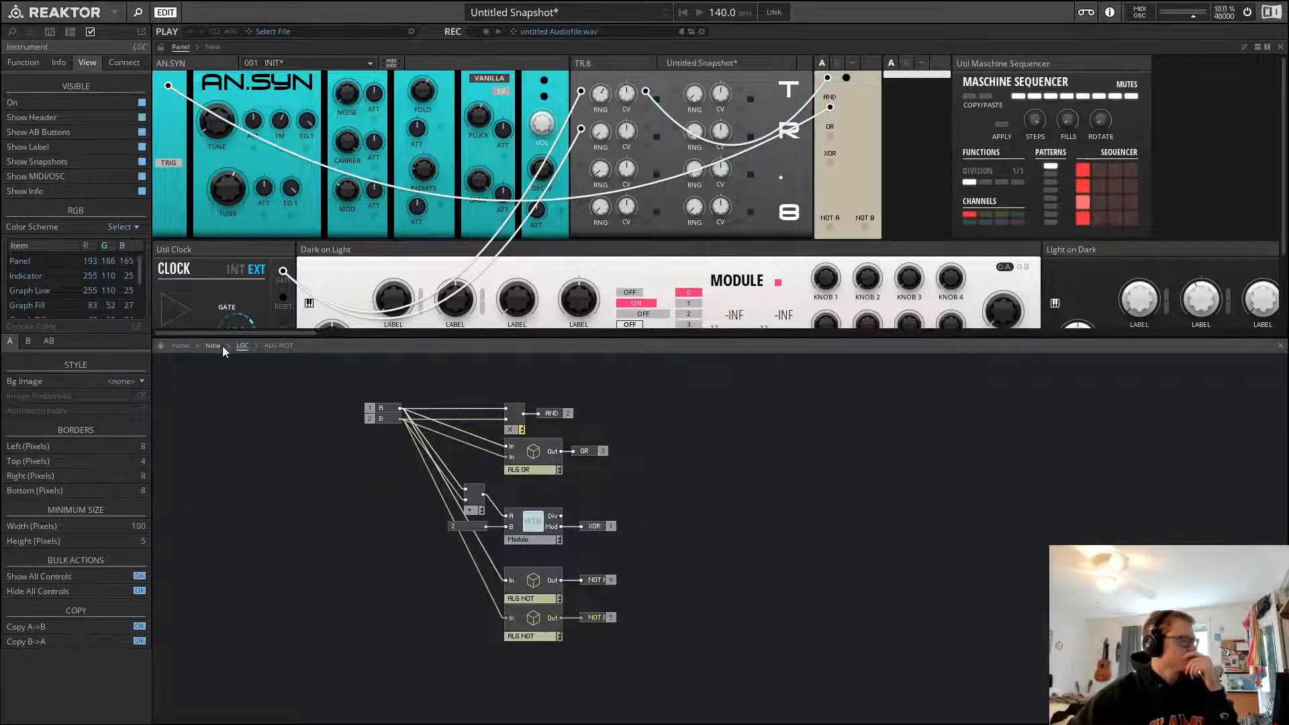
{"action": "left_click", "coordinate": [139, 627]}
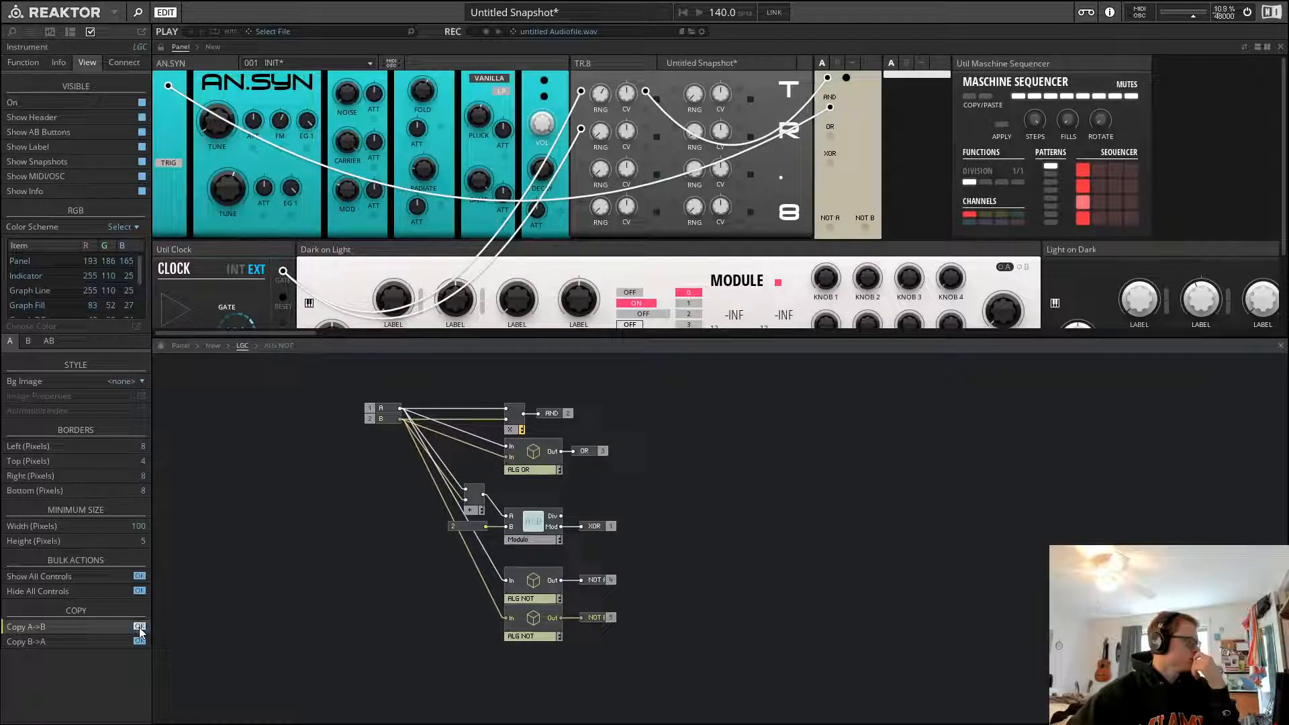
{"action": "left_click", "coordinate": [146, 116]}
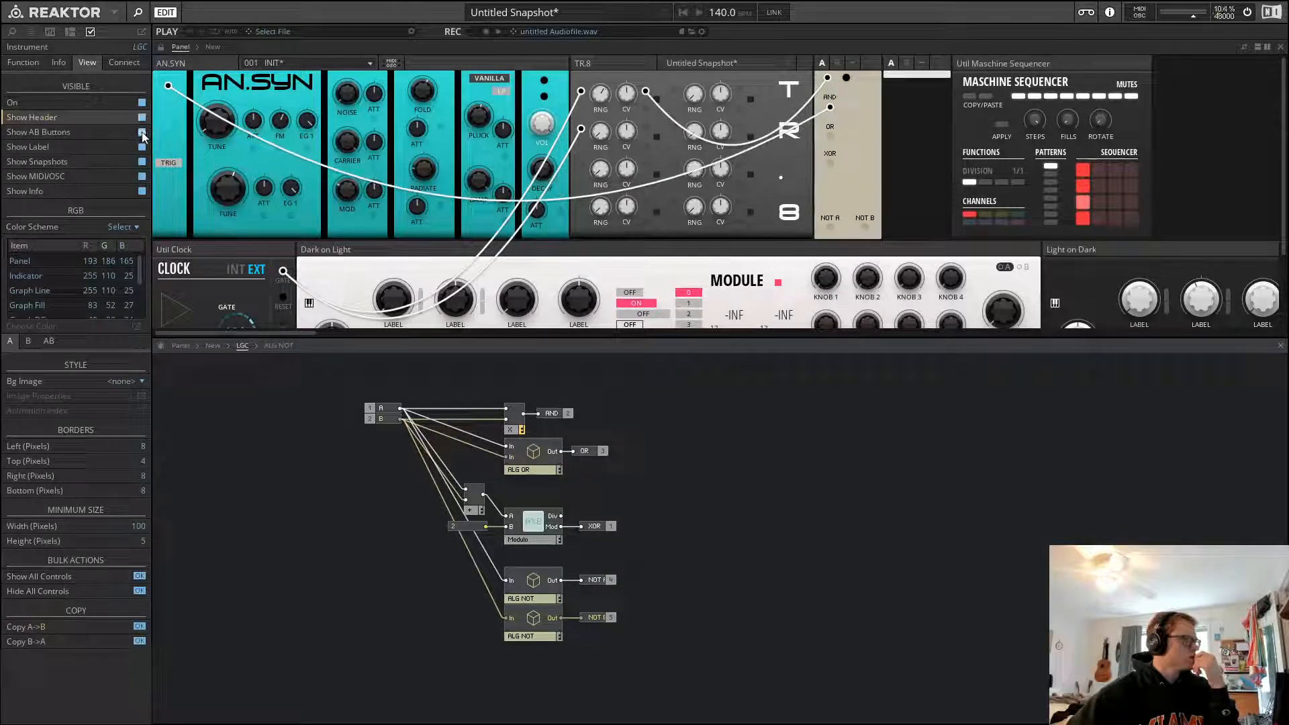
{"action": "left_click", "coordinate": [143, 132]}
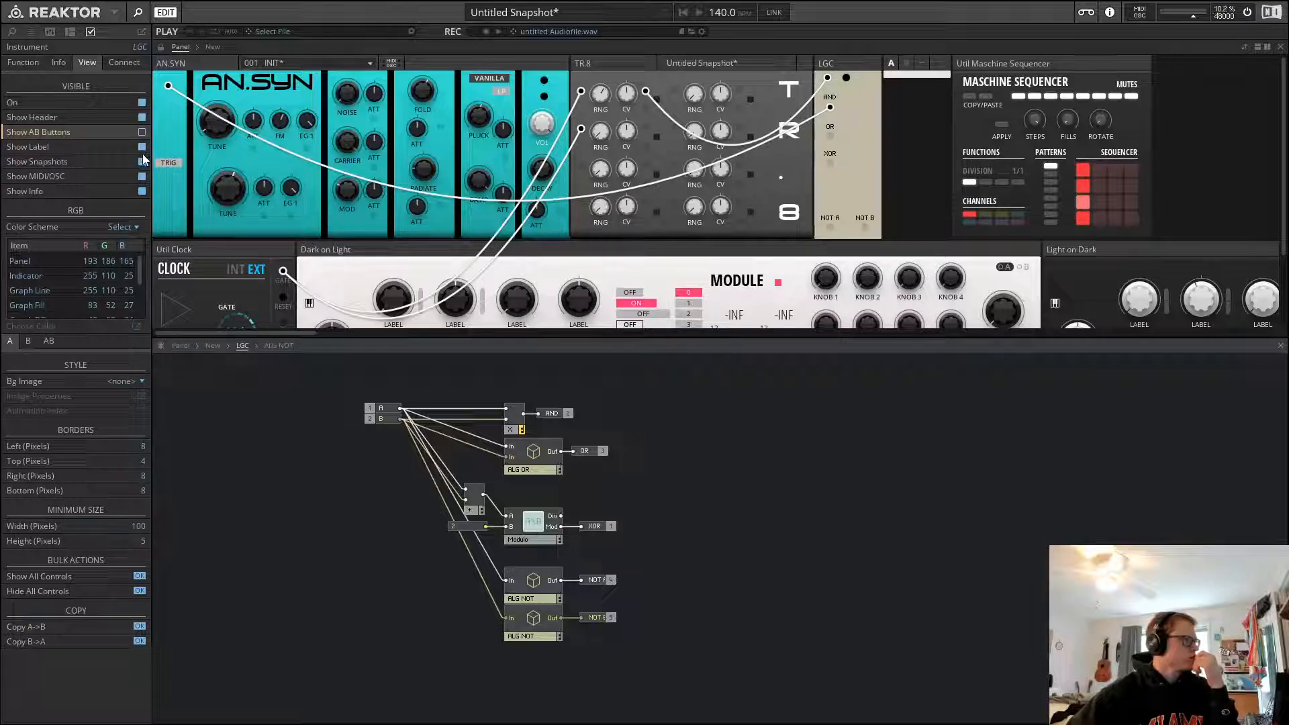
{"action": "left_click", "coordinate": [142, 161]}
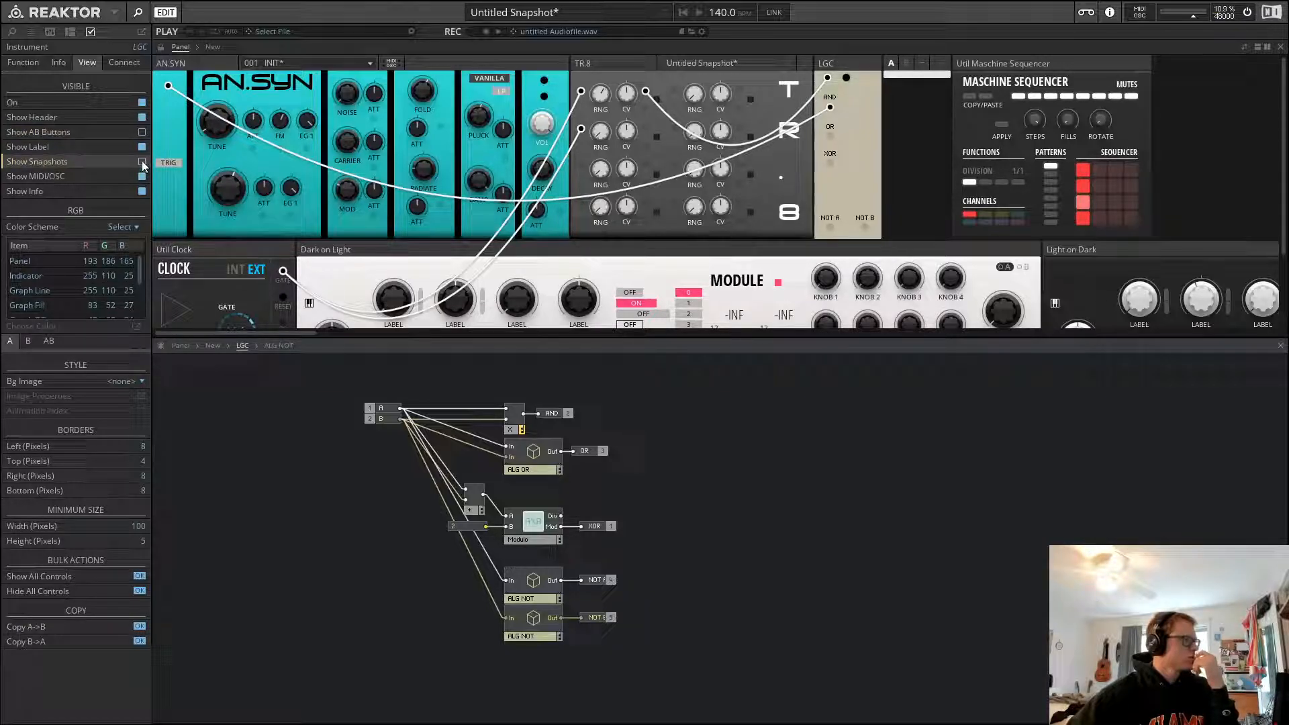
{"action": "left_click", "coordinate": [143, 145]}
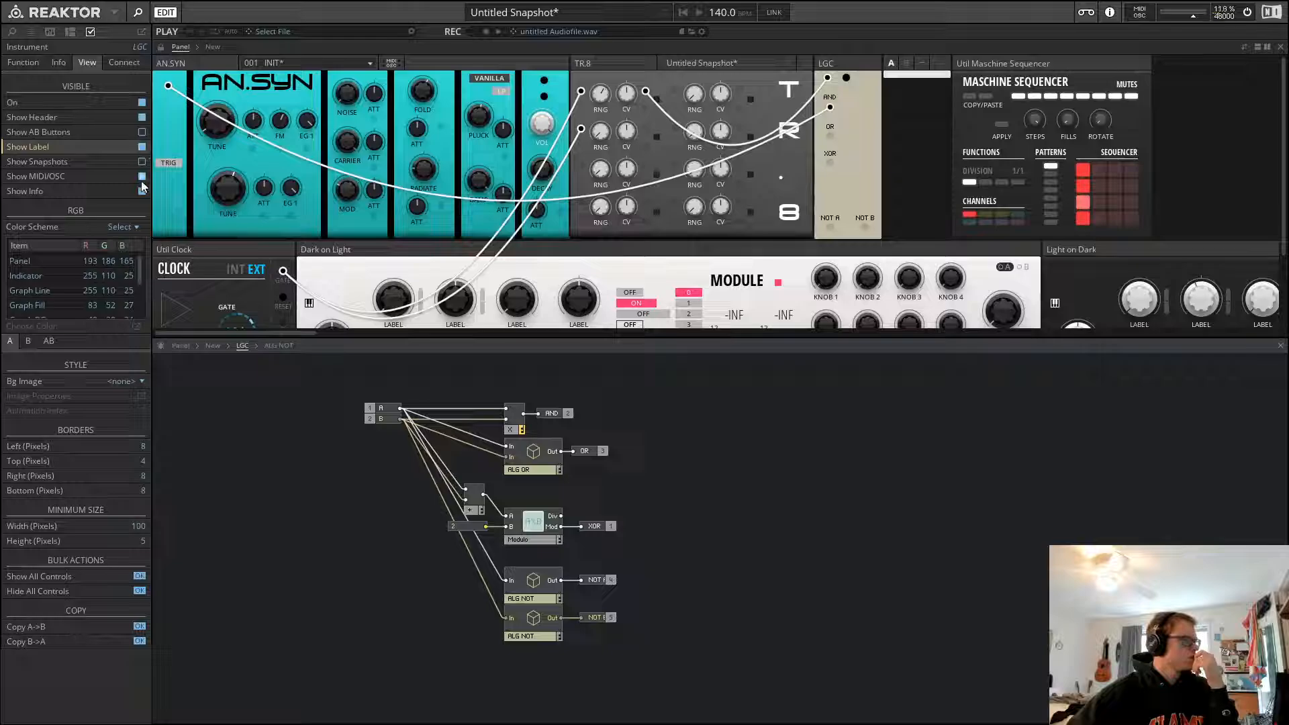
{"action": "left_click", "coordinate": [142, 176]}
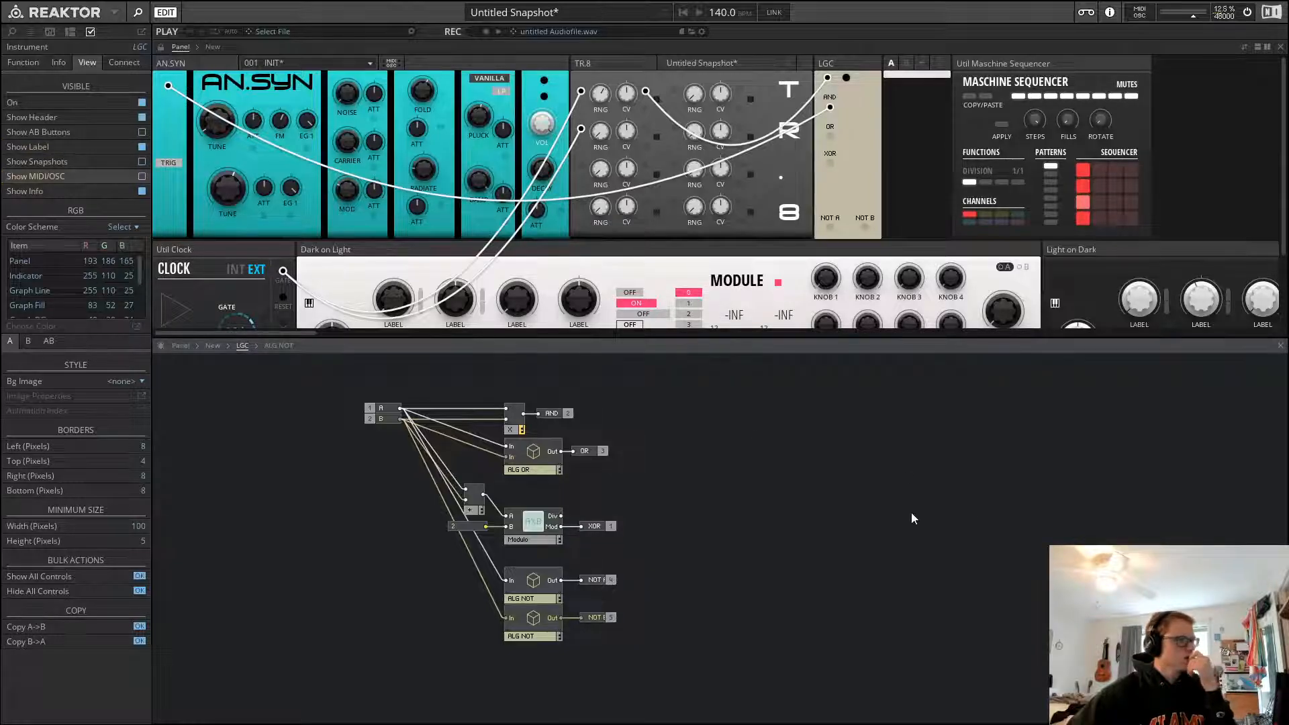
Tidy the ensemble structure by moving LGC and AN.SYN closer together and deleting the Binary Counter module
{"action": "key", "text": "space"}
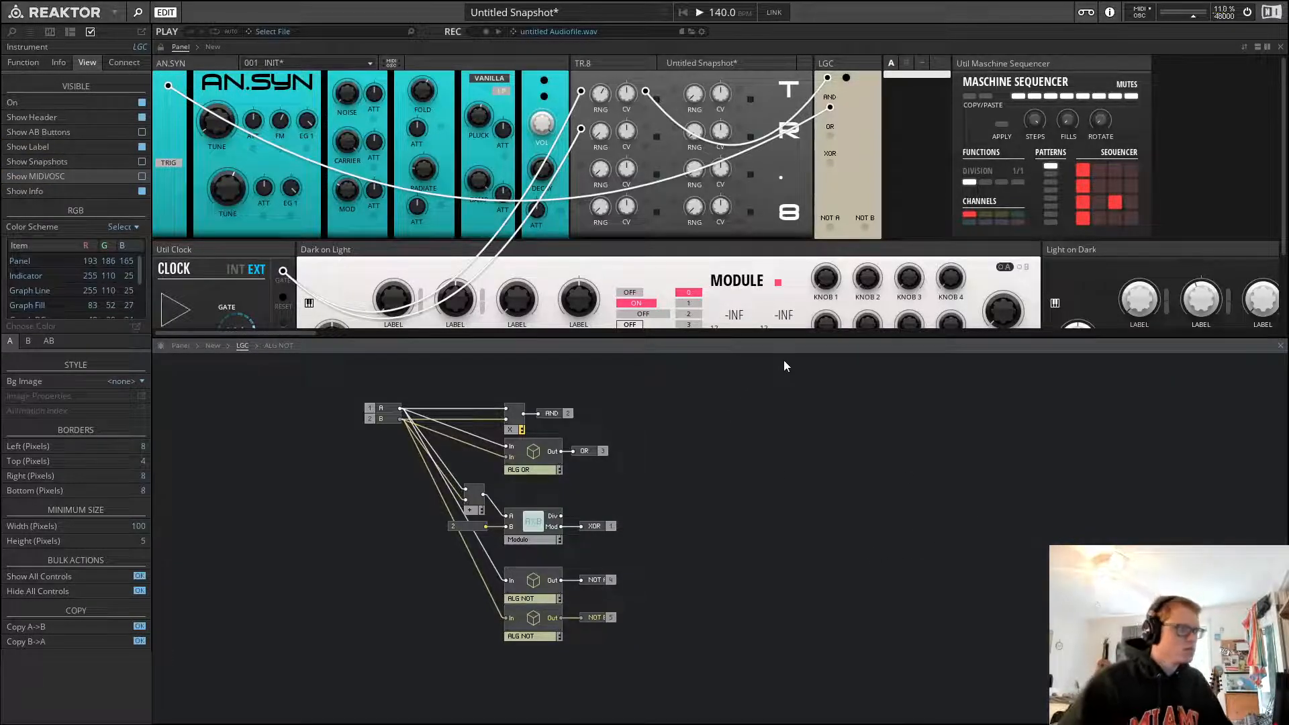
{"action": "key", "text": "space"}
{"action": "left_click", "coordinate": [211, 349]}
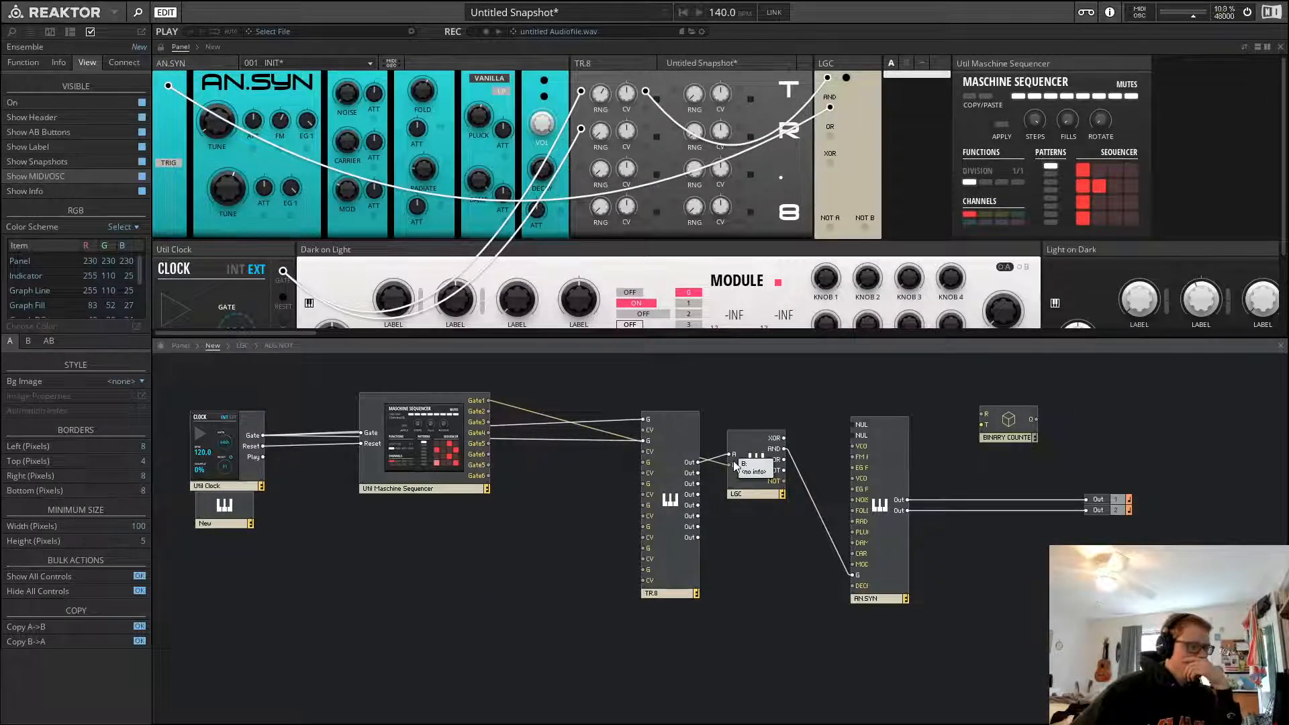
{"action": "left_click_drag", "start_coordinate": [747, 486], "coordinate": [735, 488]}
{"action": "left_click", "coordinate": [836, 435]}
{"action": "left_click_drag", "start_coordinate": [871, 501], "coordinate": [815, 502]}
{"action": "left_click", "coordinate": [1012, 438]}
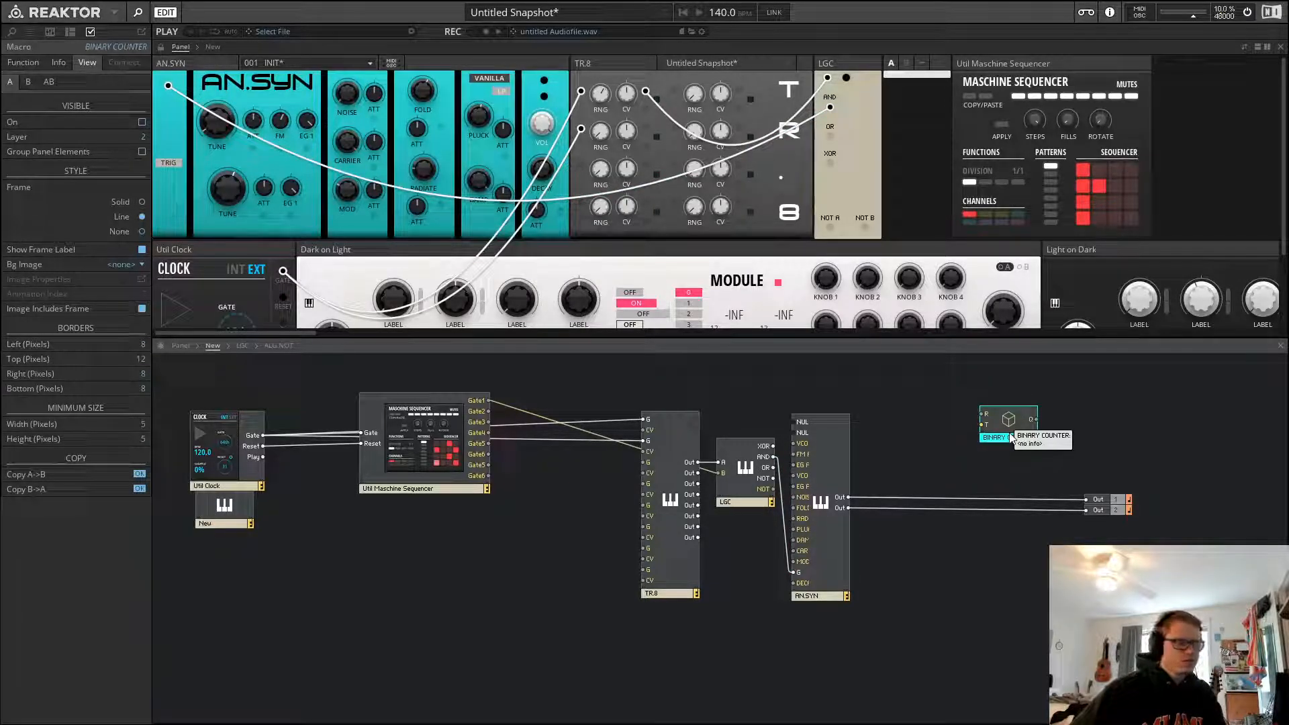
{"action": "key", "text": "Delete"}
Insert Util Mix 4 from the Blocks Util library before the outputs and connect AN.SYN's outputs to its In 1L and In 1R
{"action": "left_click", "coordinate": [847, 459]}
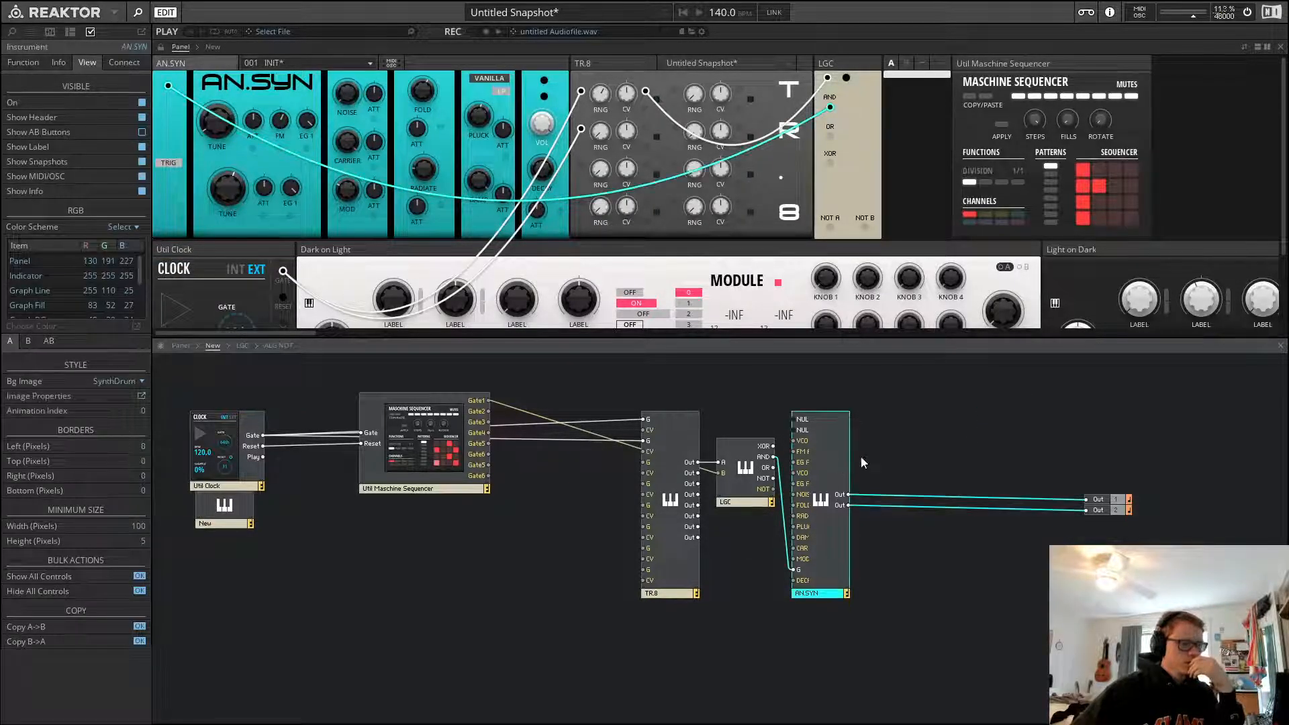
{"action": "left_click", "coordinate": [1005, 449]}
{"action": "left_click", "coordinate": [31, 62]}
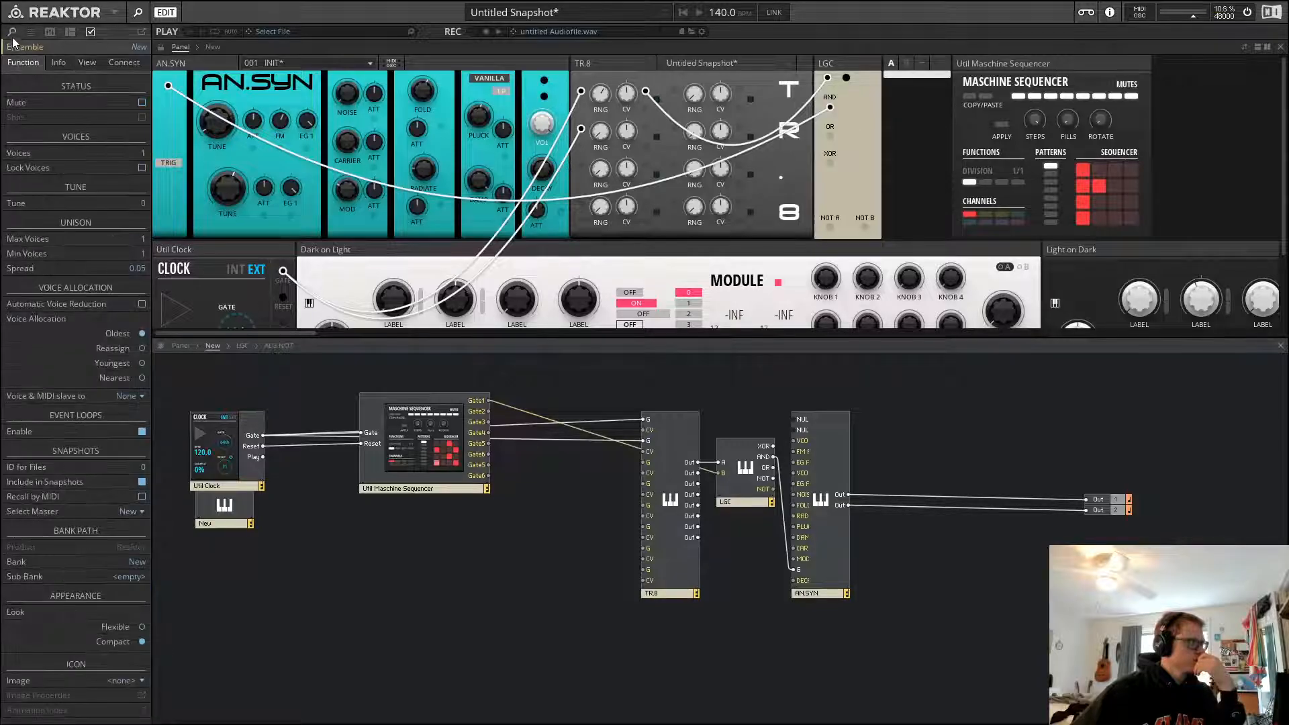
{"action": "left_click", "coordinate": [12, 32]}
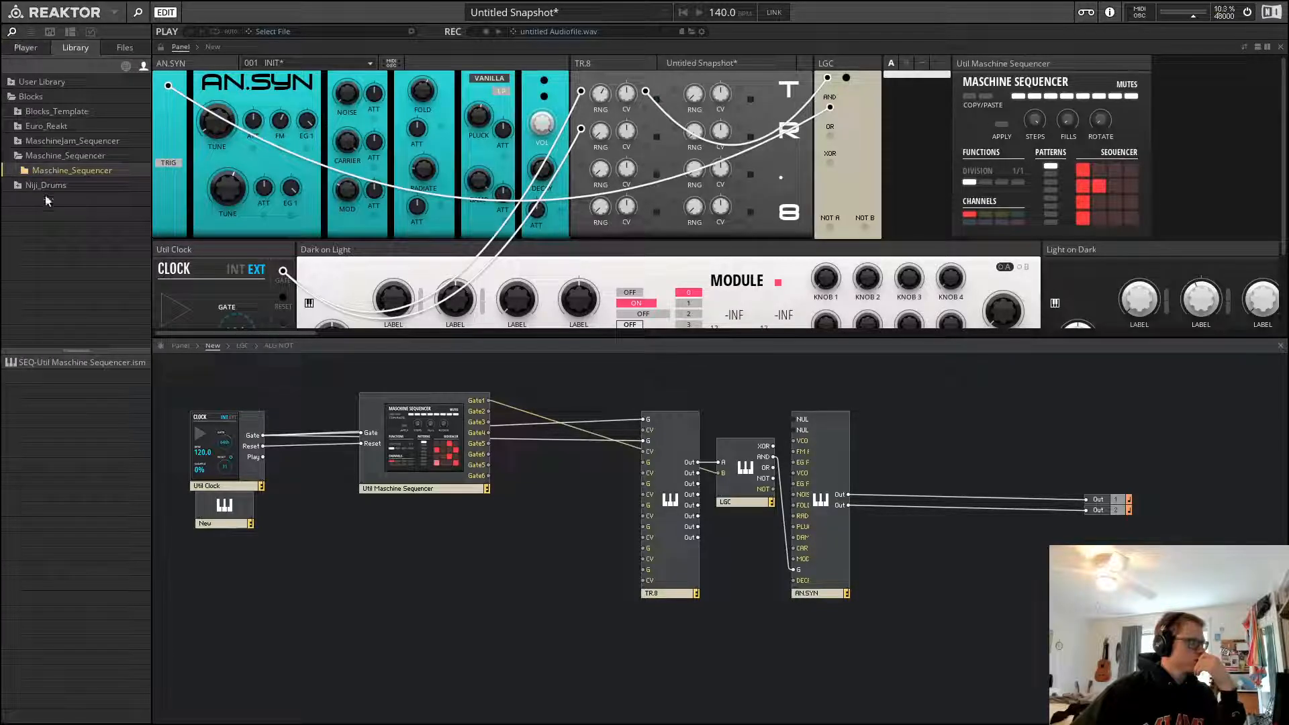
{"action": "left_click", "coordinate": [15, 99]}
{"action": "left_click", "coordinate": [127, 65]}
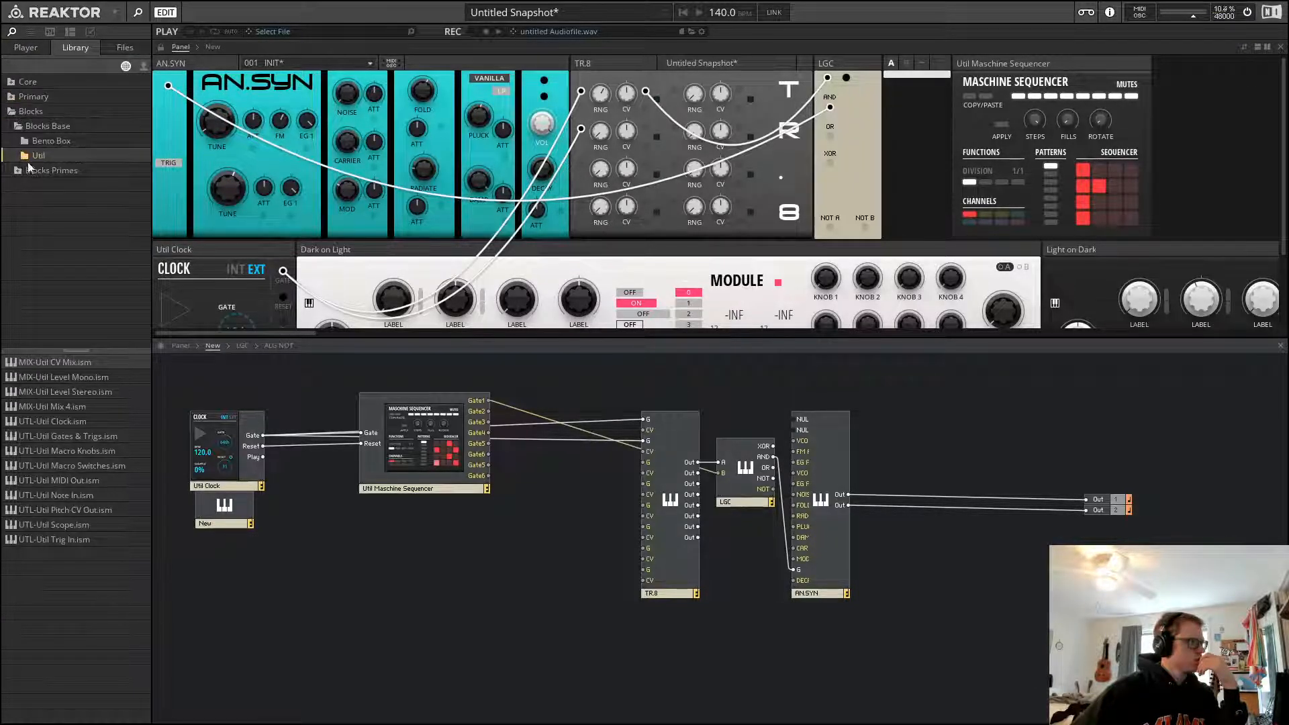
{"action": "left_click", "coordinate": [68, 406]}
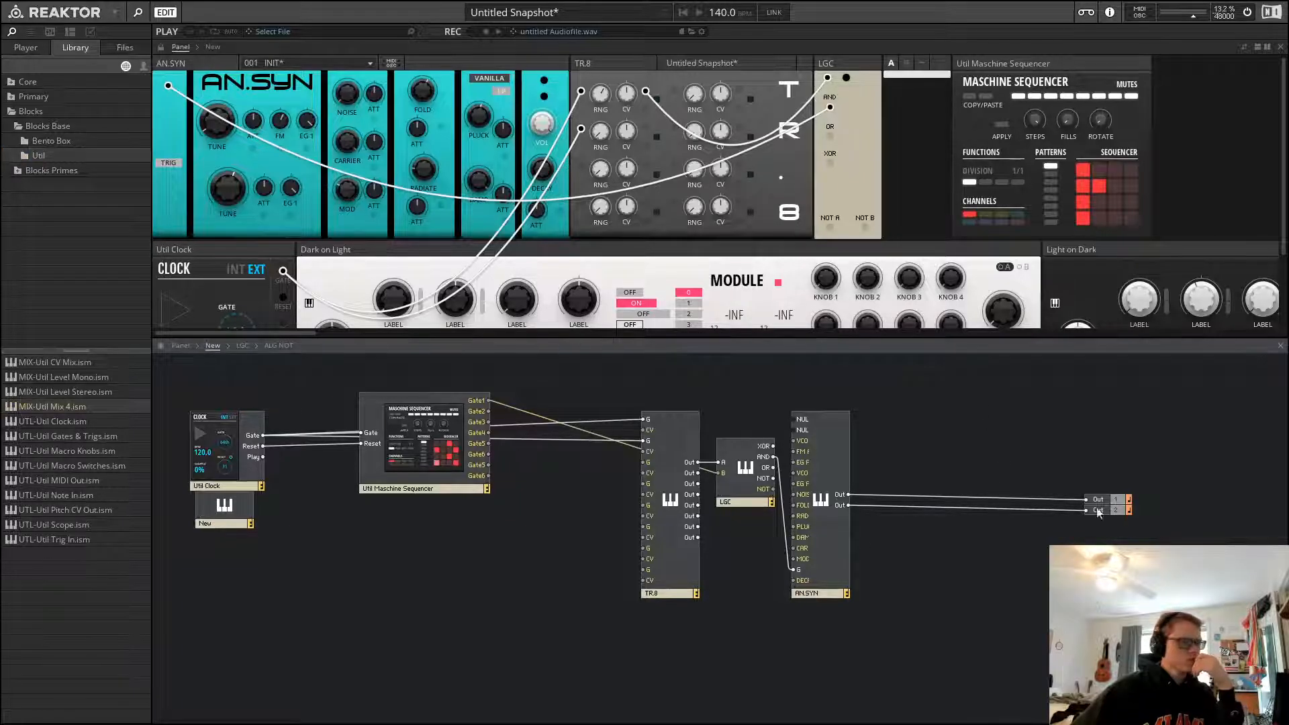
{"action": "left_click_drag", "start_coordinate": [1098, 513], "coordinate": [1043, 620]}
{"action": "left_click_drag", "start_coordinate": [1132, 532], "coordinate": [1187, 546]}
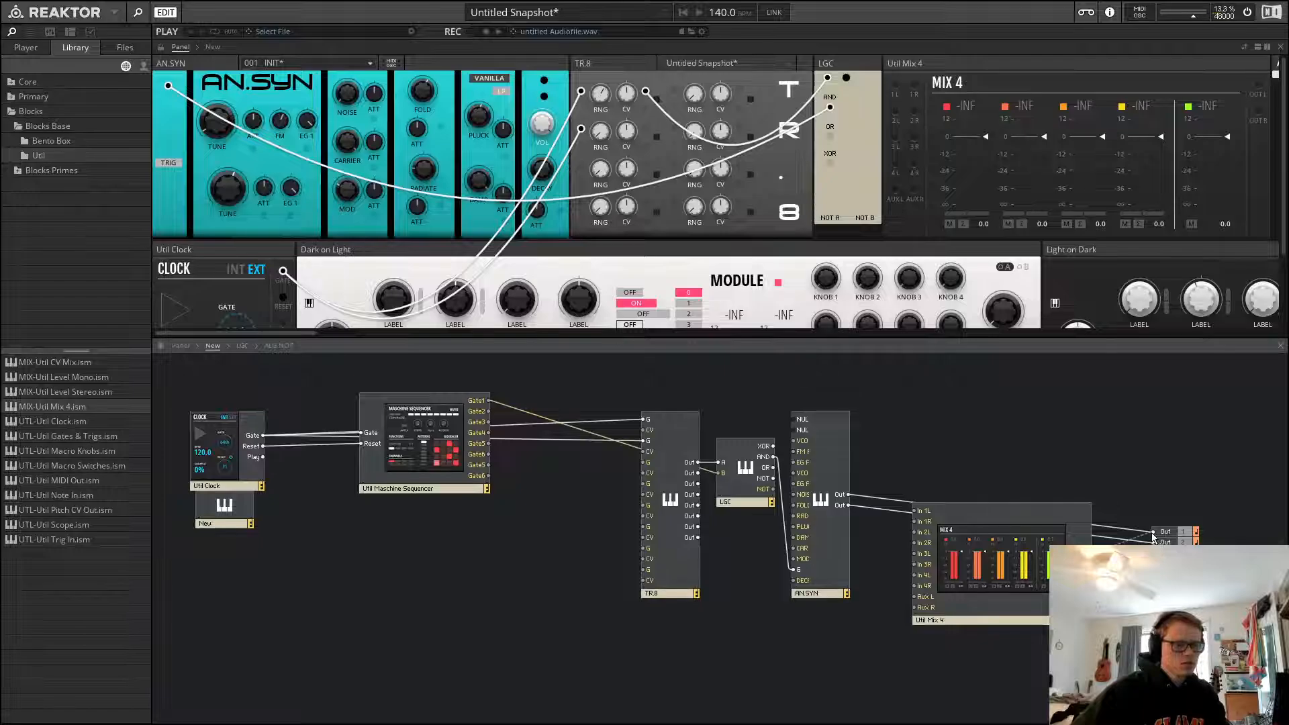
{"action": "left_click_drag", "start_coordinate": [1032, 584], "coordinate": [1090, 563]}
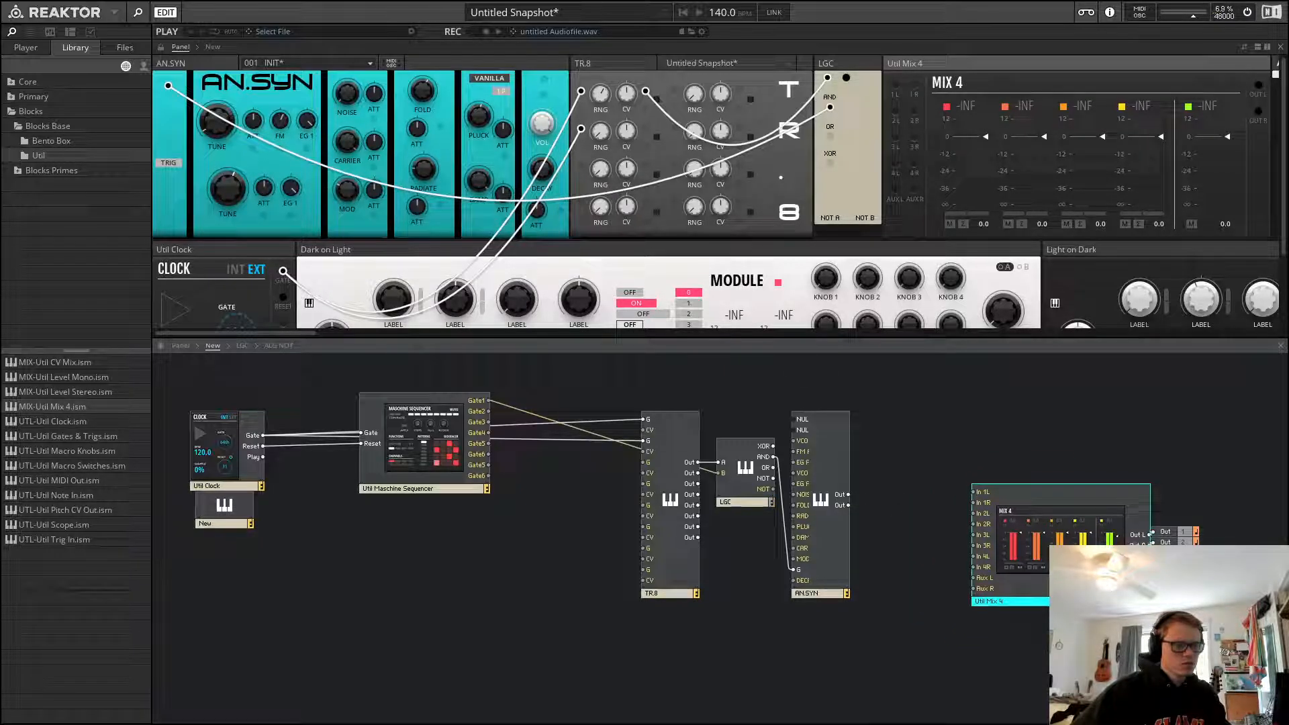
{"action": "left_click", "coordinate": [906, 500]}
{"action": "mouse_move", "coordinate": [848, 495]}
{"action": "left_mouse_down"}
{"action": "mouse_move", "coordinate": [975, 490]}
{"action": "mouse_move", "coordinate": [850, 505]}
{"action": "left_mouse_up"}
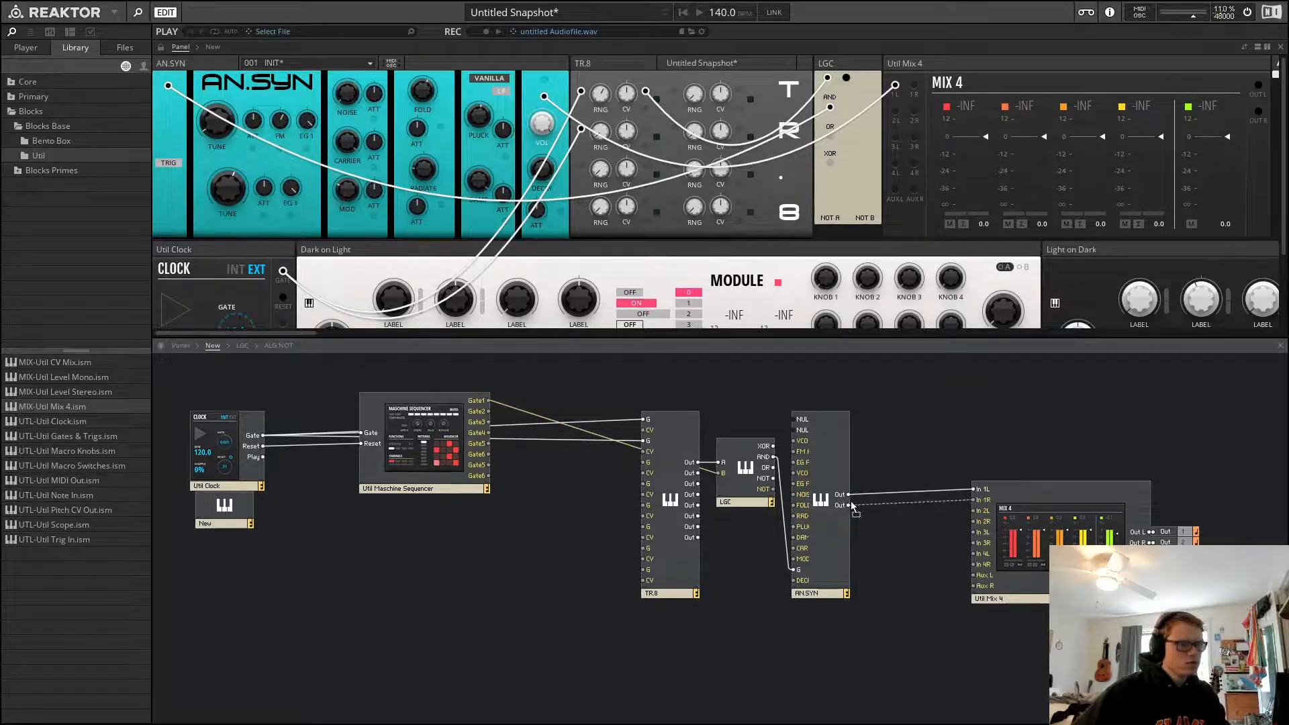
Delete the empty New instrument and rearrange the panel with Clock, Mix 4 and LGC above Sequencer, TR.8 and AN.SYN
{"action": "left_click", "coordinate": [235, 515]}
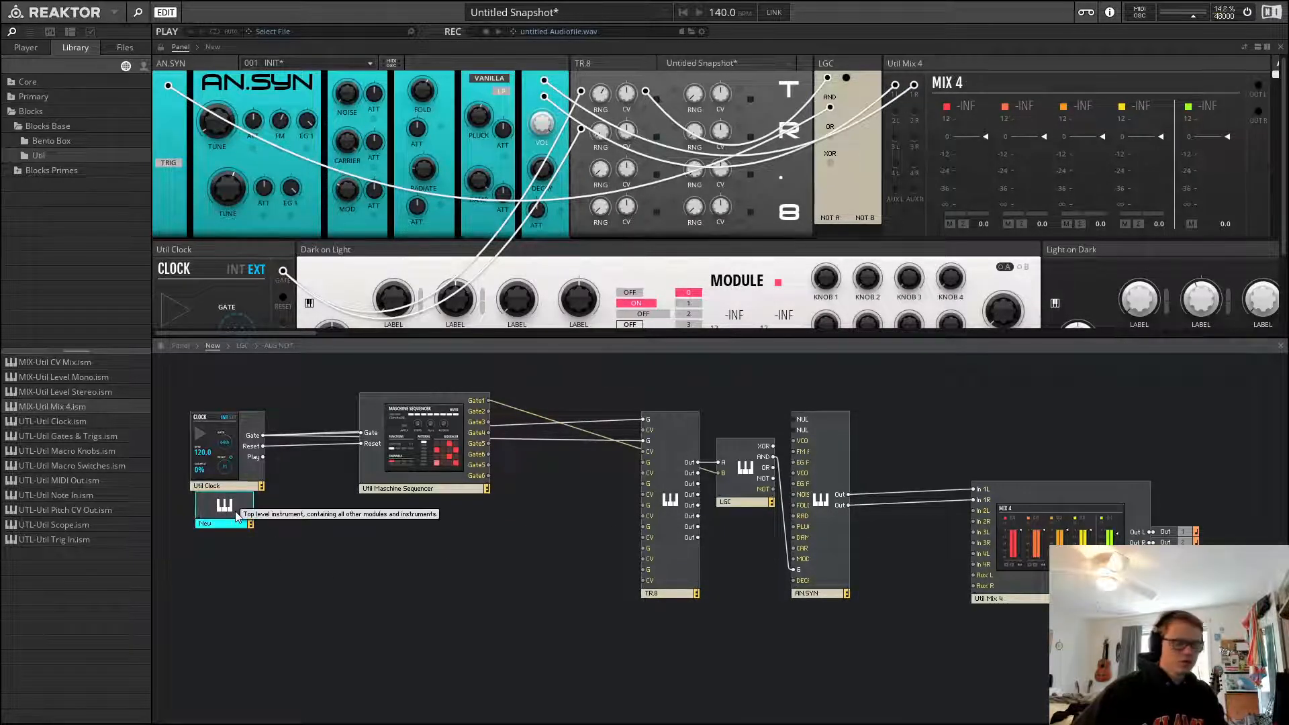
{"action": "key", "text": "Delete"}
{"action": "left_click_drag", "start_coordinate": [233, 257], "coordinate": [1028, 268]}
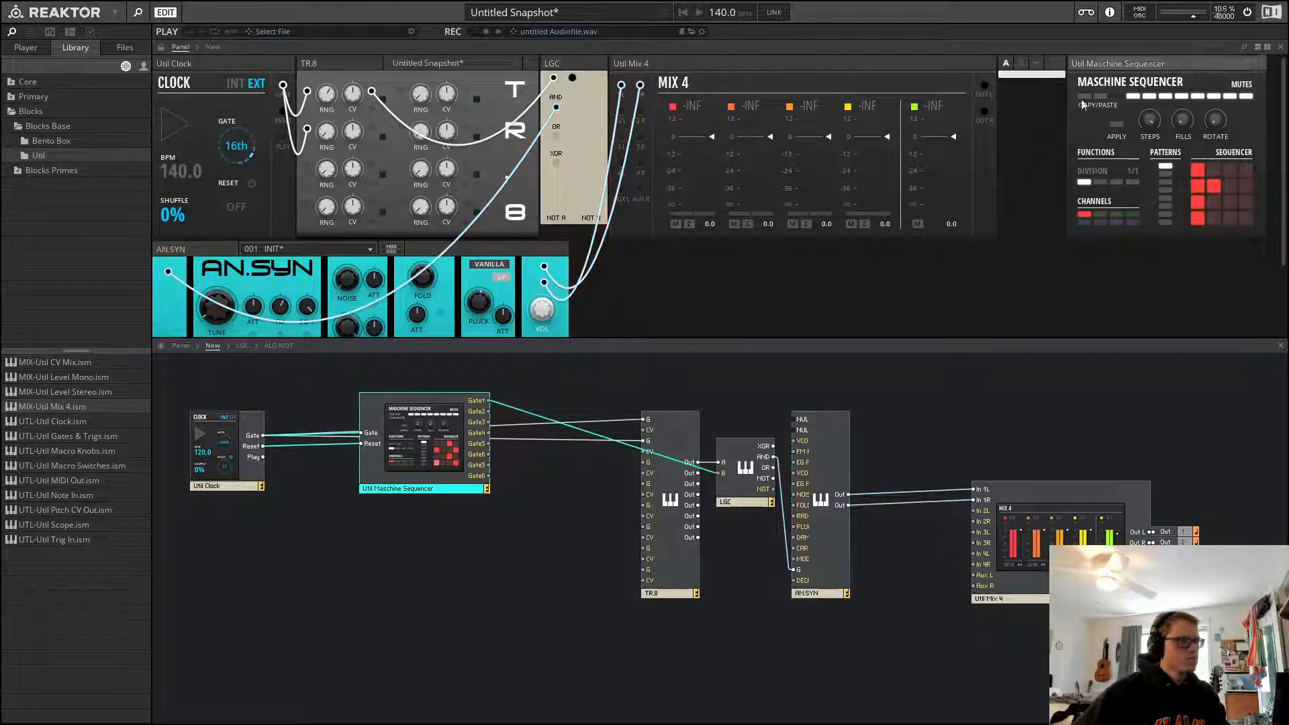
{"action": "left_click_drag", "start_coordinate": [1142, 86], "coordinate": [644, 272]}
{"action": "left_click_drag", "start_coordinate": [712, 67], "coordinate": [443, 82]}
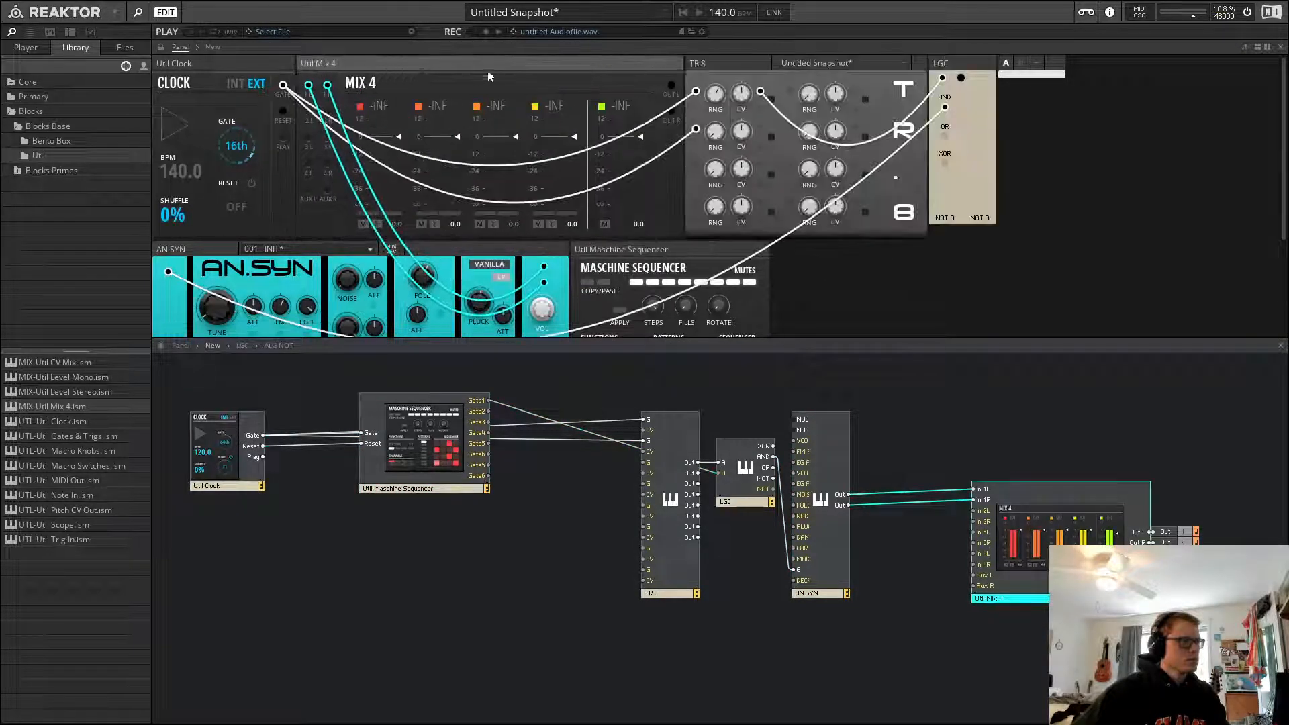
{"action": "left_click_drag", "start_coordinate": [495, 260], "coordinate": [696, 260]}
{"action": "left_click_drag", "start_coordinate": [712, 64], "coordinate": [432, 261]}
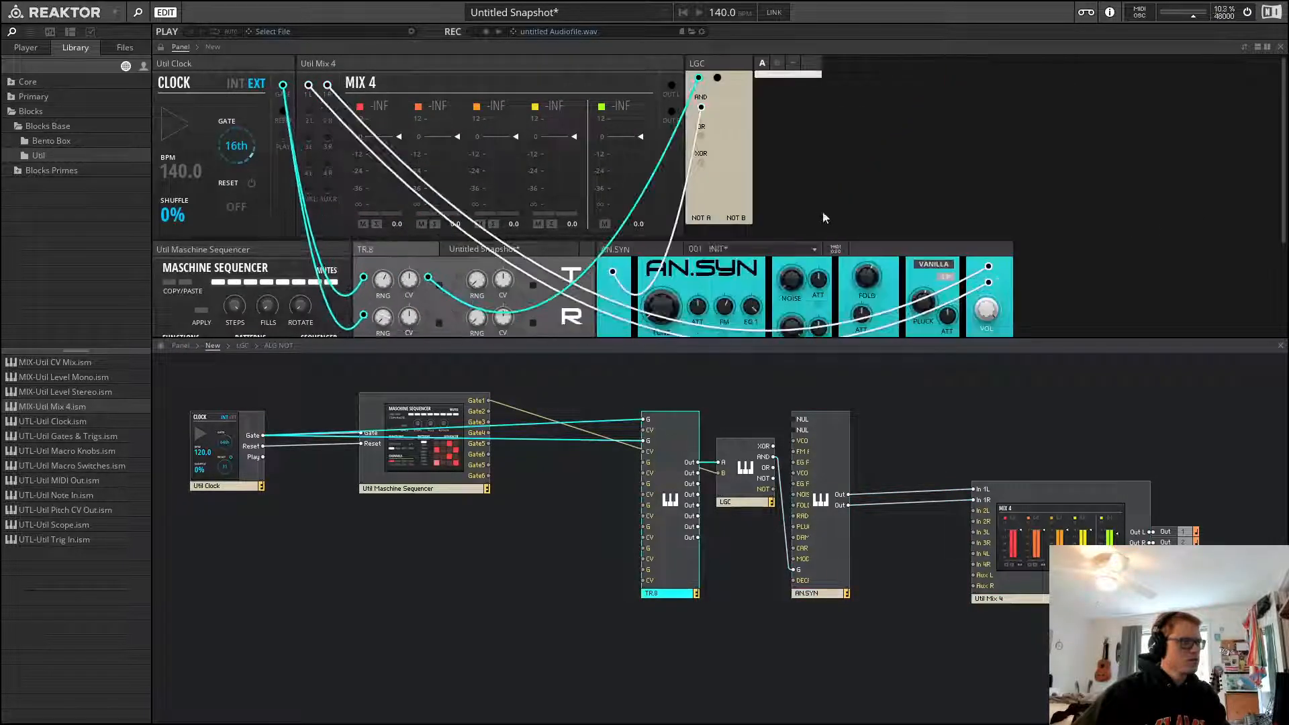
{"action": "left_click_drag", "start_coordinate": [712, 63], "coordinate": [646, 265]}
Set the master tempo to 116 BPM
{"action": "scroll", "coordinate": [1028, 153], "scroll_direction": "down", "scroll_amount": 3}
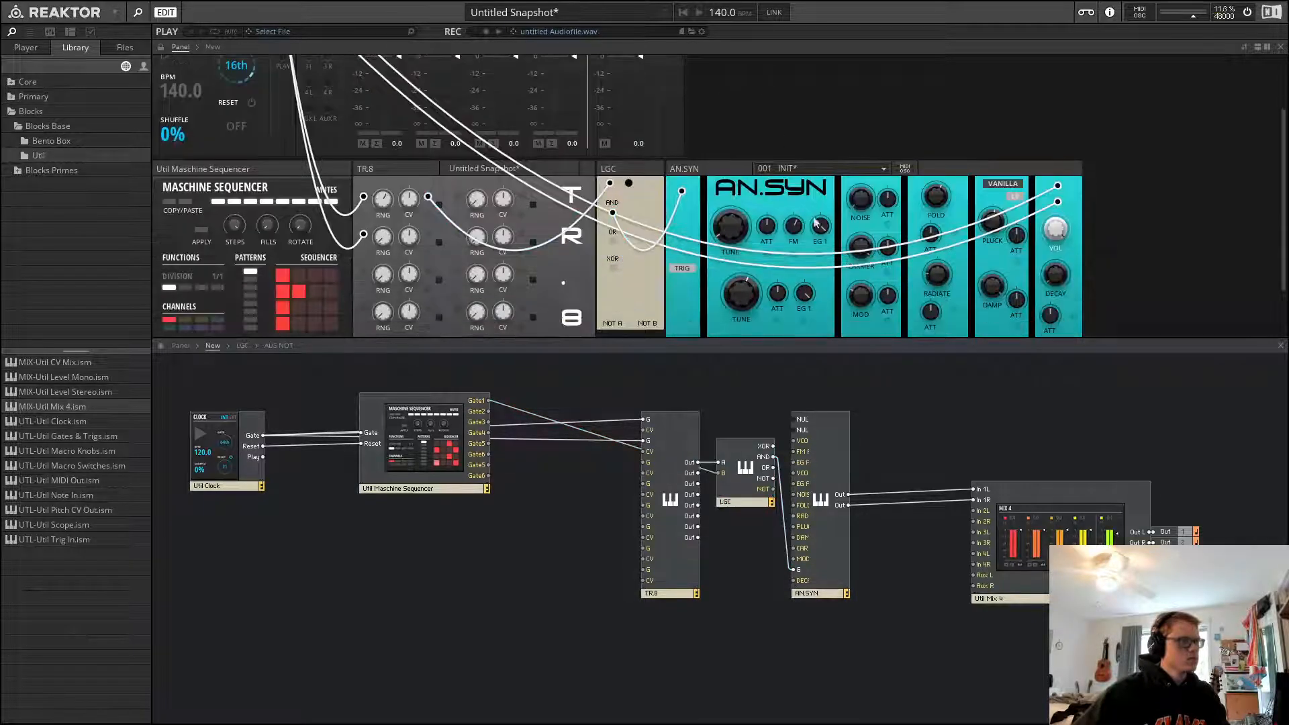
{"action": "scroll", "coordinate": [1027, 154], "scroll_direction": "up", "scroll_amount": 2}
{"action": "scroll", "coordinate": [1078, 218], "scroll_direction": "down", "scroll_amount": 2}
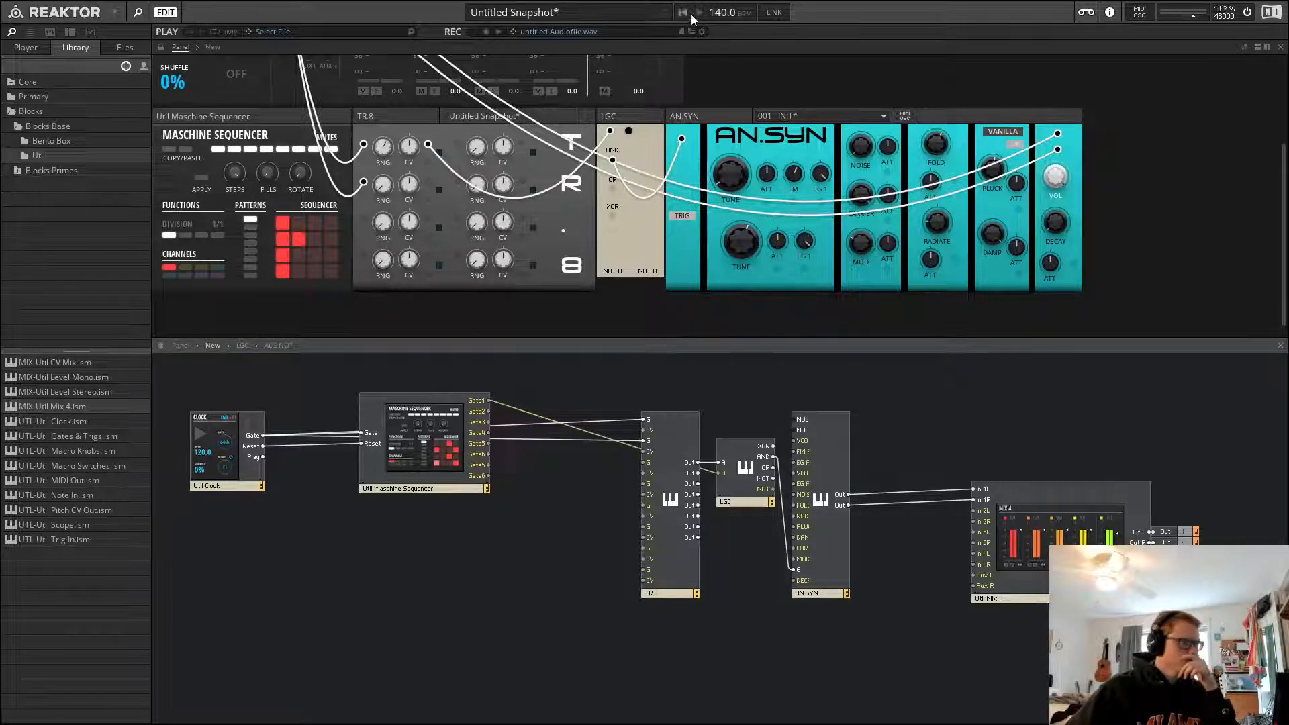
{"action": "double_click", "coordinate": [725, 13]}
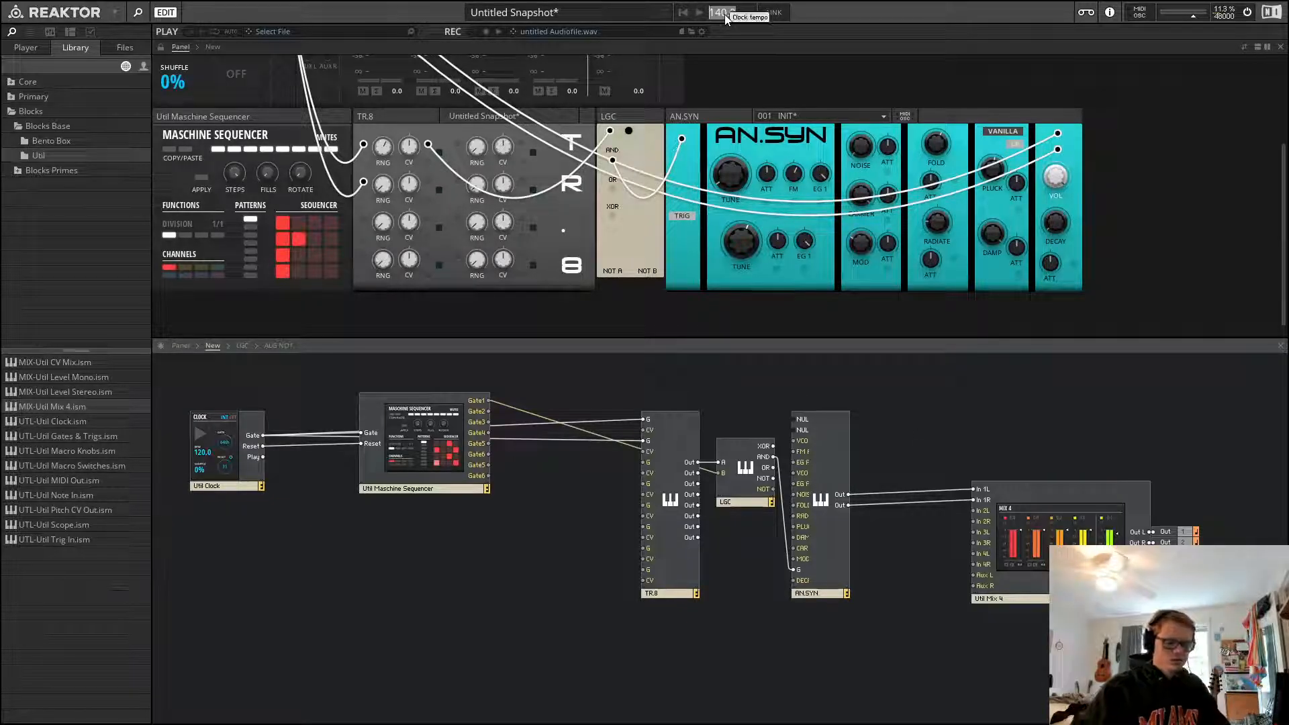
{"action": "type", "text": "116"}
{"action": "key", "text": "Return"}
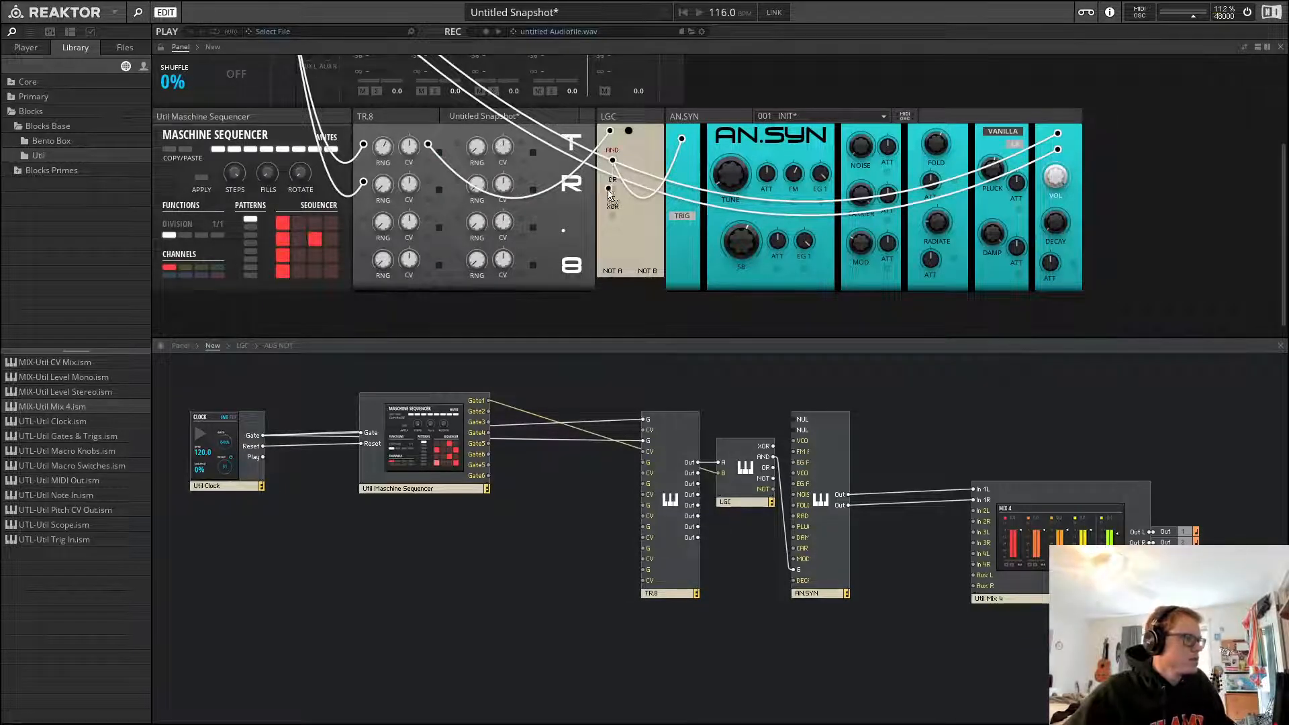
Patch LGC's XOR output to AN.SYN's trigger input and start playback
{"action": "left_click_drag", "start_coordinate": [611, 217], "coordinate": [682, 139]}
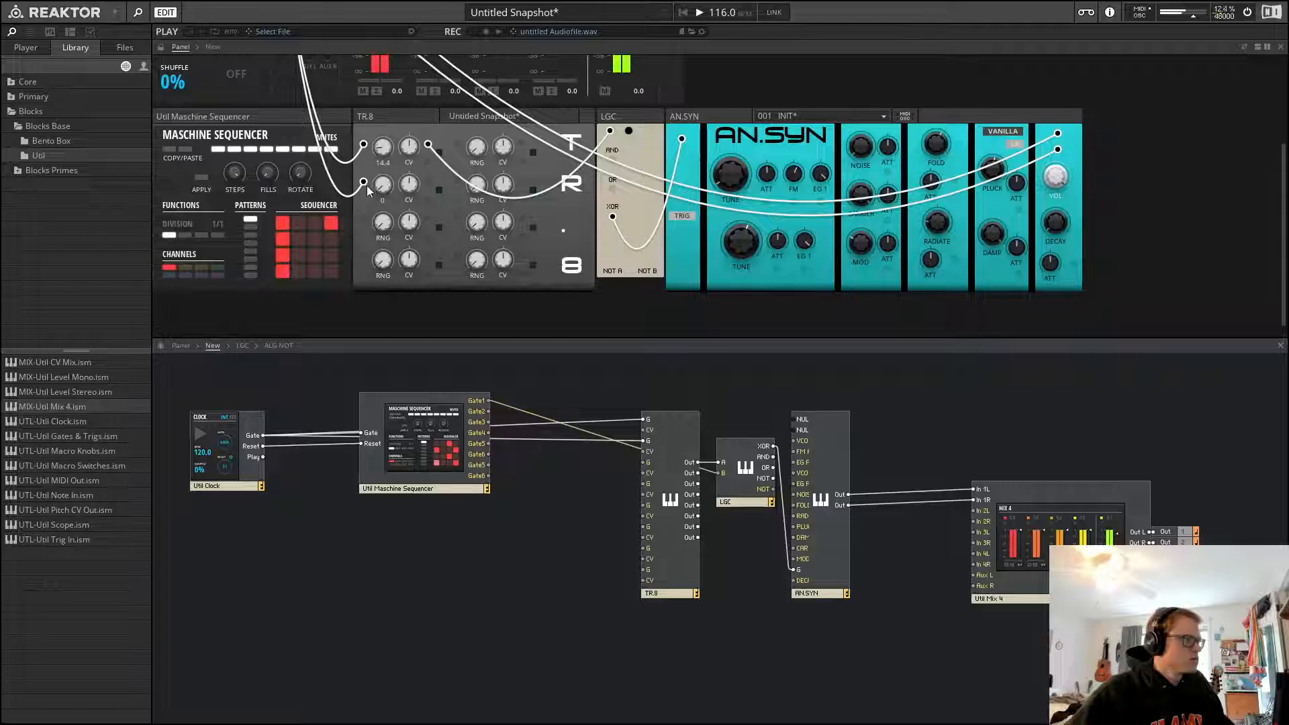
{"action": "key", "text": "space"}
Toggle several Maschine Sequencer pattern steps and stop playback
{"action": "left_click", "coordinate": [285, 224]}
{"action": "left_click", "coordinate": [282, 239]}
{"action": "left_click", "coordinate": [280, 252]}
{"action": "left_click", "coordinate": [312, 238]}
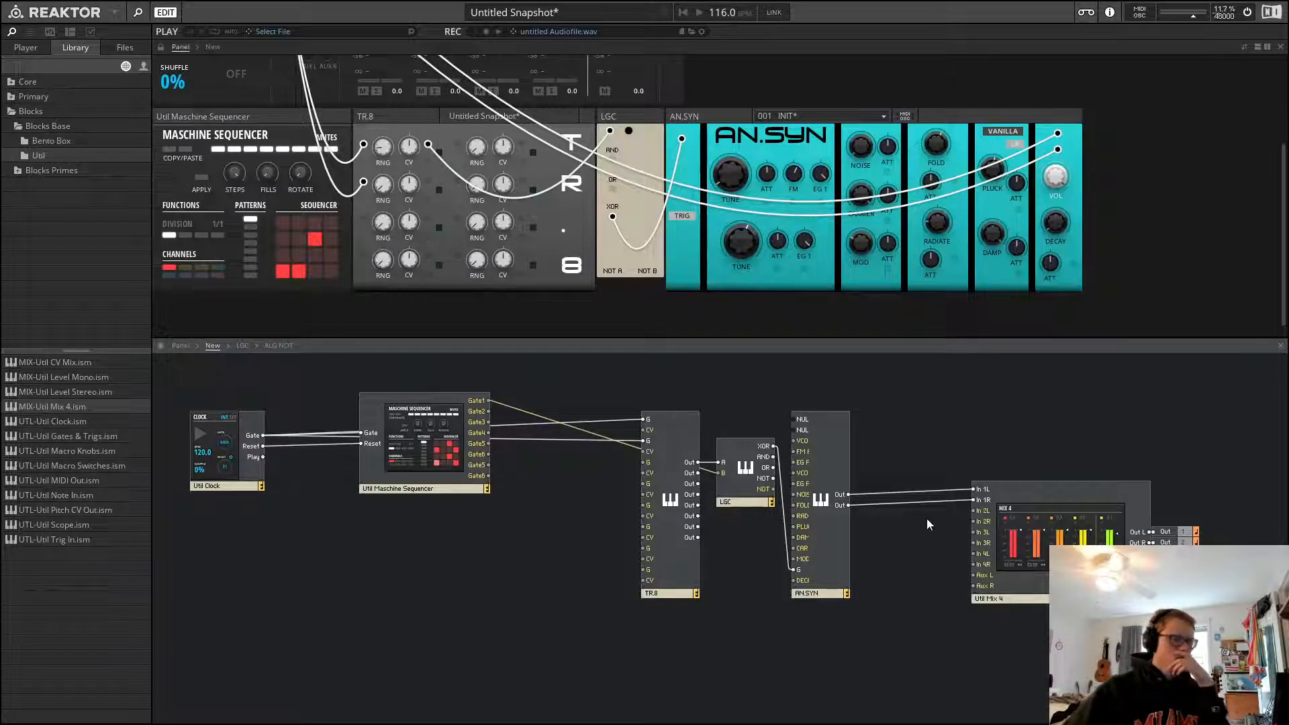
{"action": "scroll", "coordinate": [958, 233], "scroll_direction": "up", "scroll_amount": 2}
{"action": "key", "text": "space"}
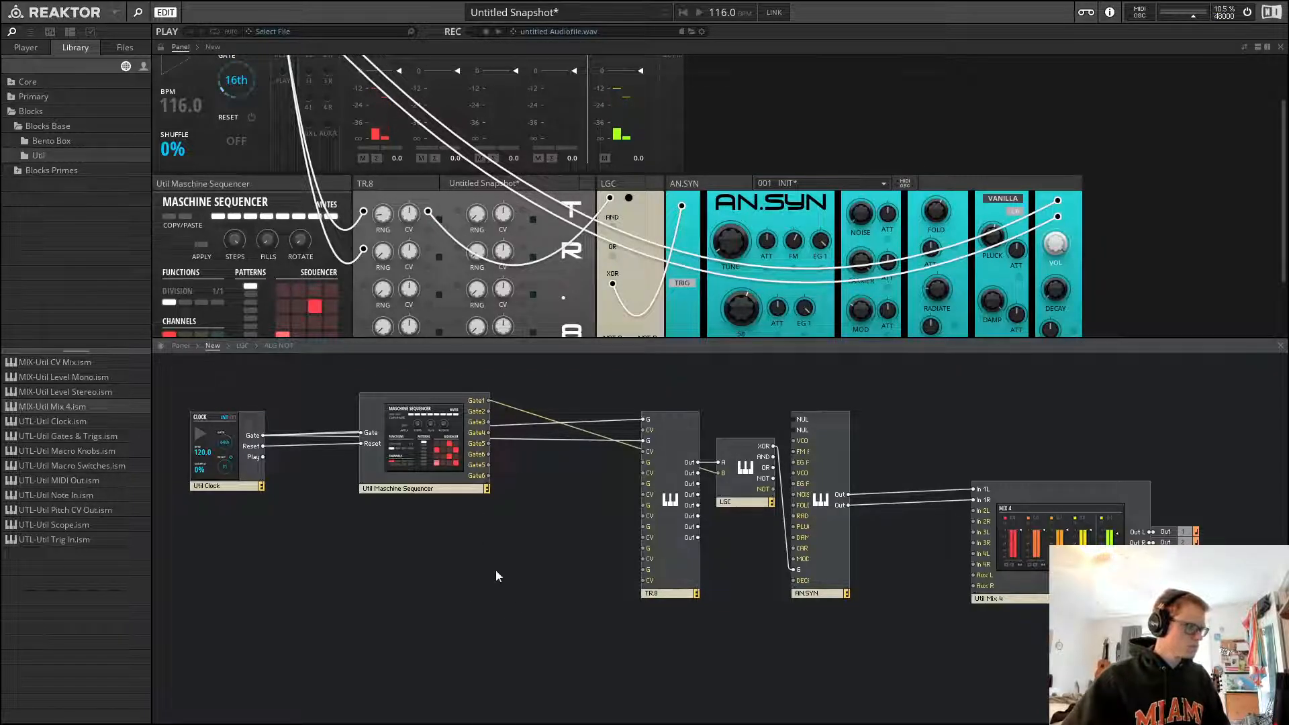
{"action": "scroll", "coordinate": [329, 297], "scroll_direction": "down", "scroll_amount": 2}
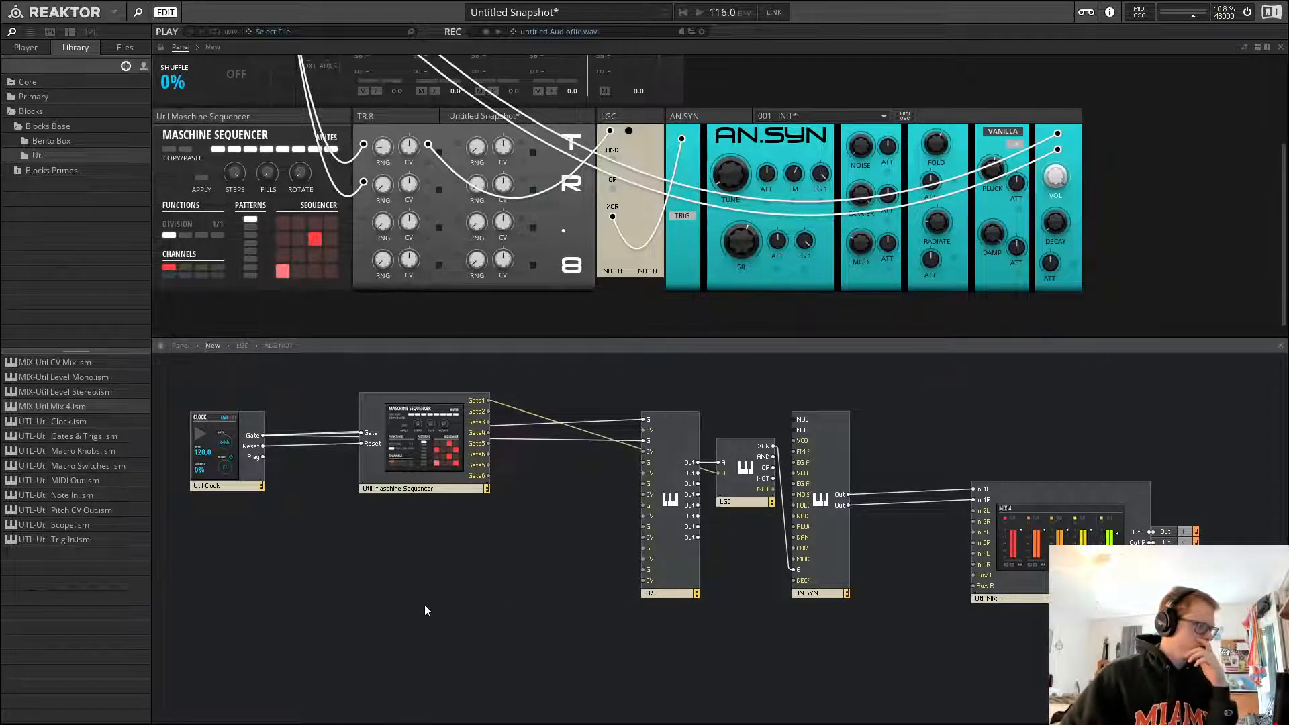
Duplicate the AN.SYN instrument beside the original in the structure
{"action": "left_click", "coordinate": [832, 553]}
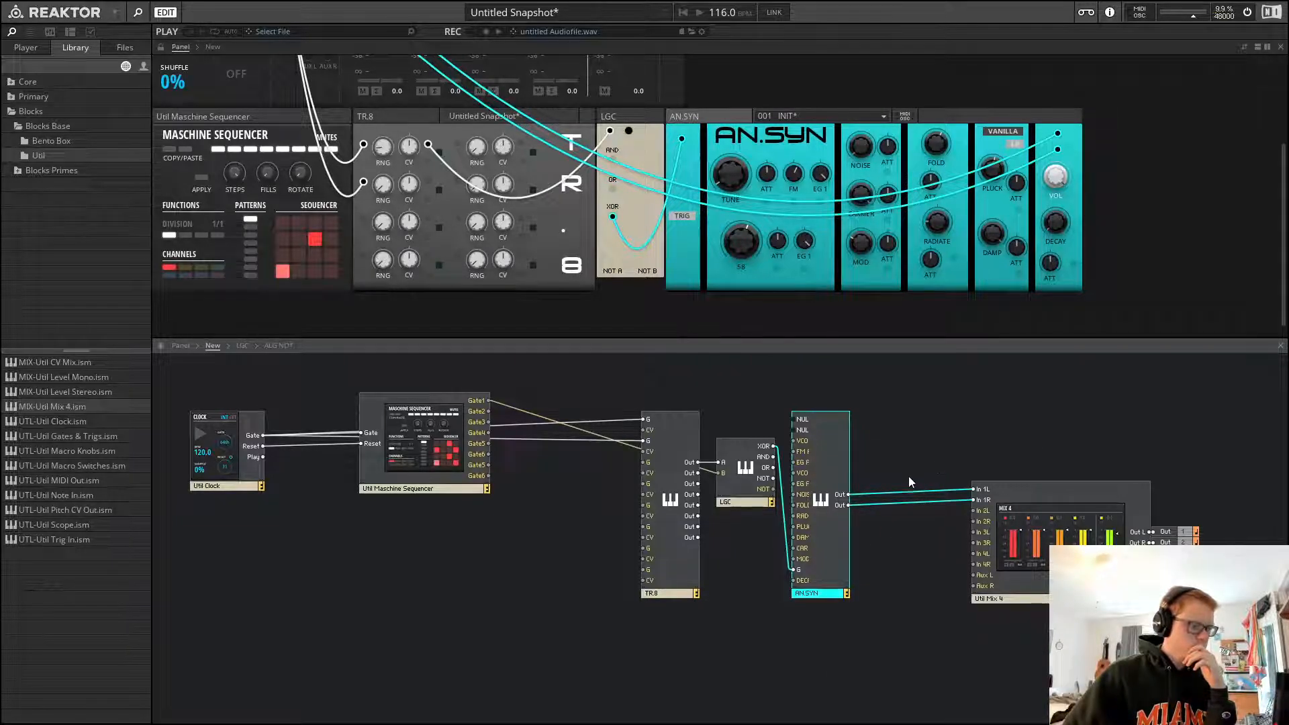
{"action": "left_click_drag", "start_coordinate": [838, 525], "coordinate": [901, 524]}
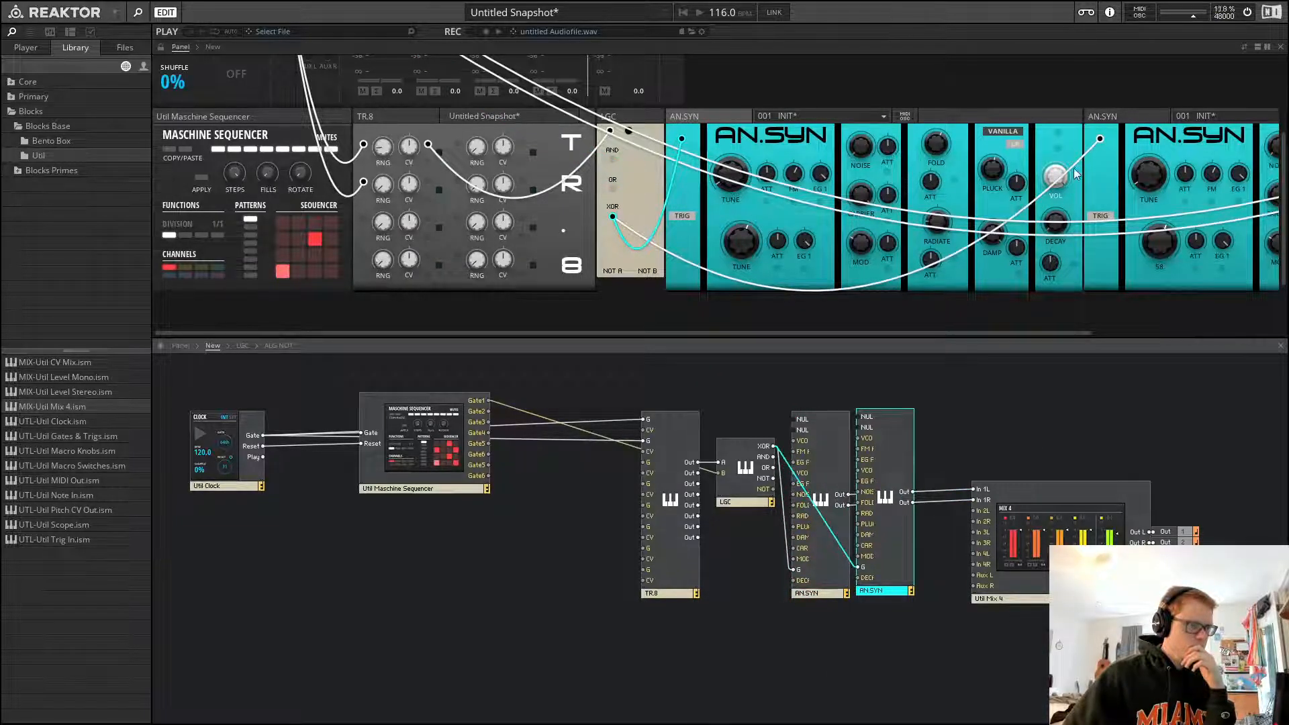
Move the TR.8 and LGC modules further left in the structure
{"action": "left_click", "coordinate": [914, 402]}
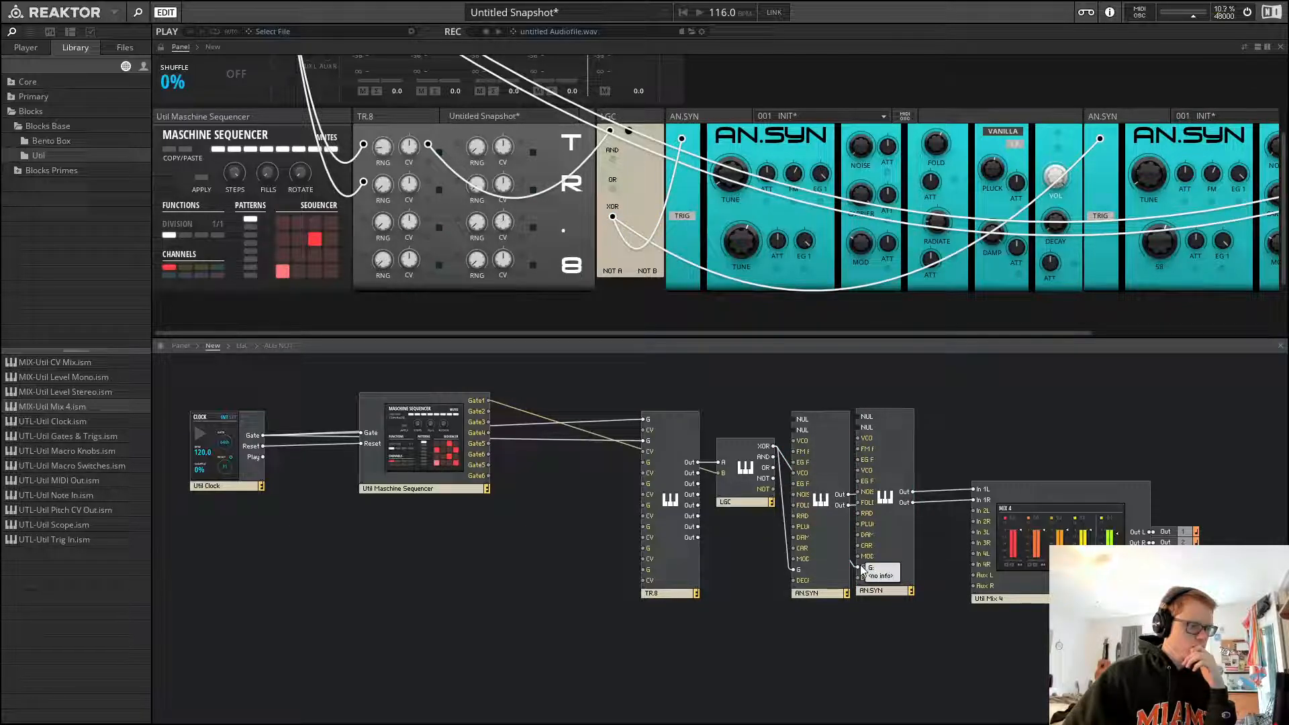
{"action": "left_click_drag", "start_coordinate": [863, 570], "coordinate": [742, 561]}
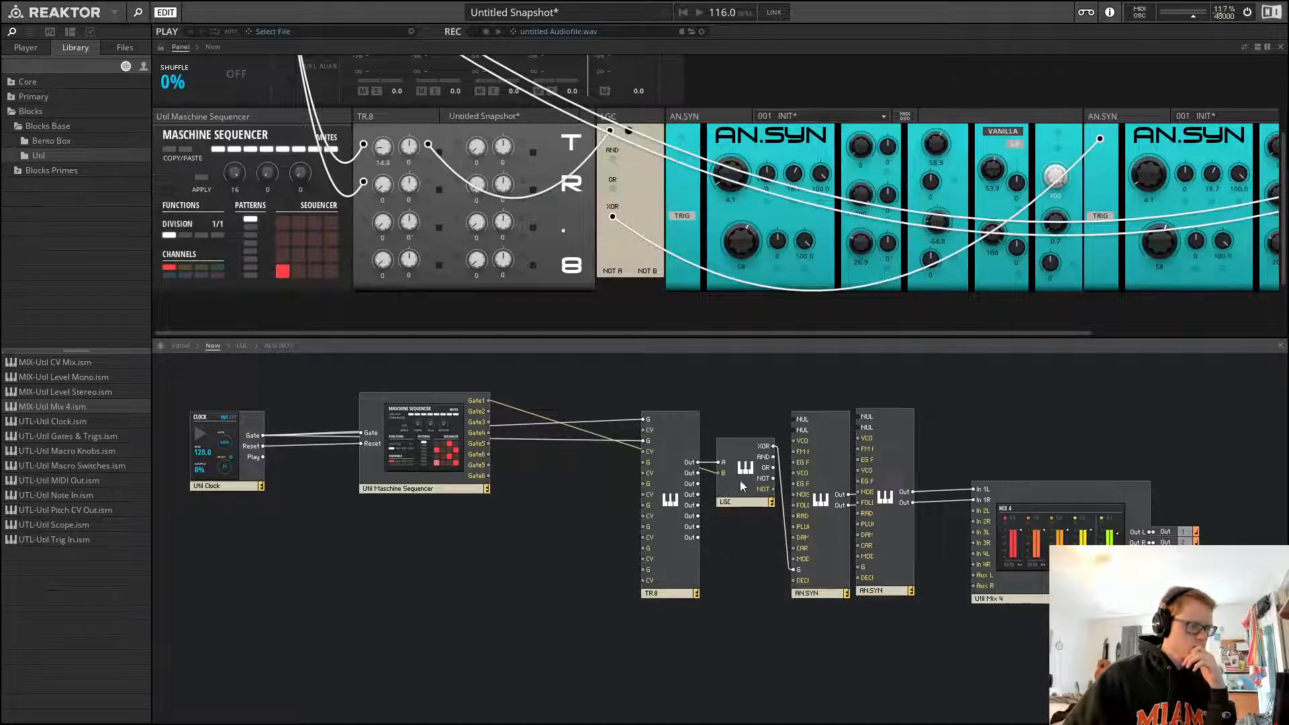
{"action": "left_click", "coordinate": [741, 483]}
{"action": "left_click_drag", "start_coordinate": [761, 410], "coordinate": [590, 559]}
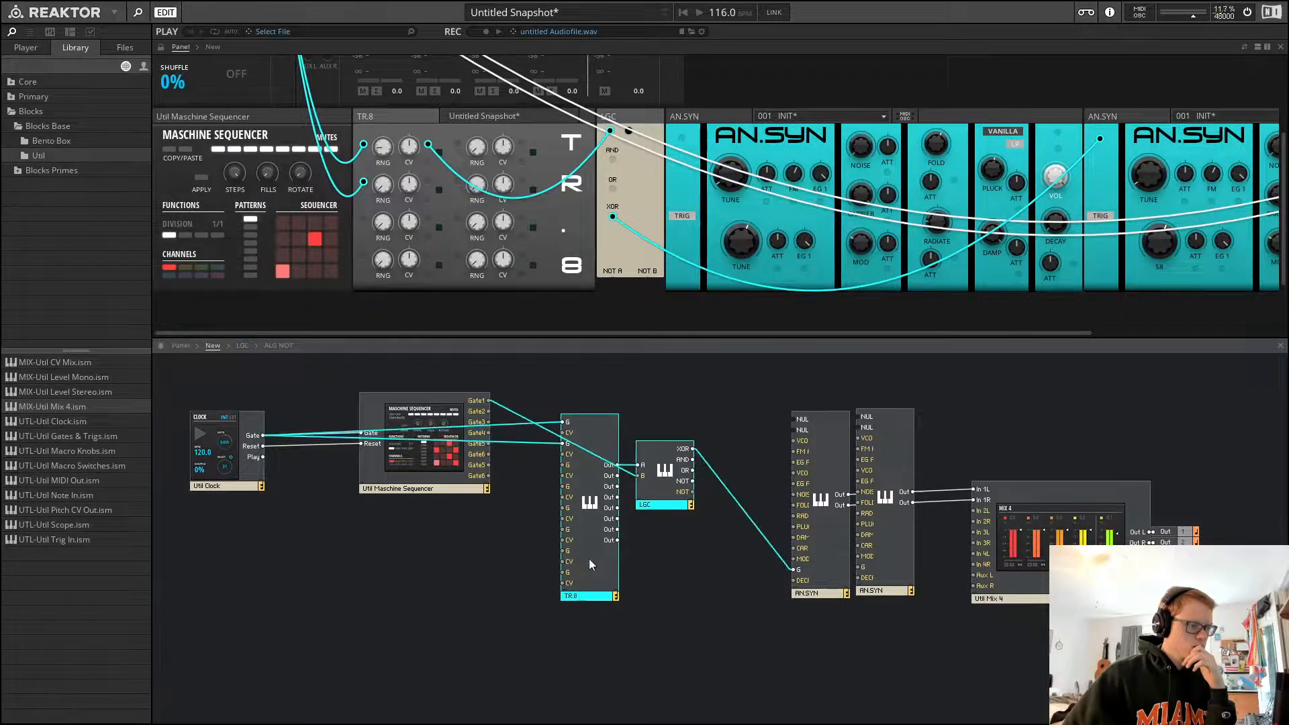
{"action": "left_click", "coordinate": [708, 395]}
Rearrange the two AN.SYN panels side by side beneath the TR.8 and LGC in the panel view
{"action": "left_click", "coordinate": [718, 117]}
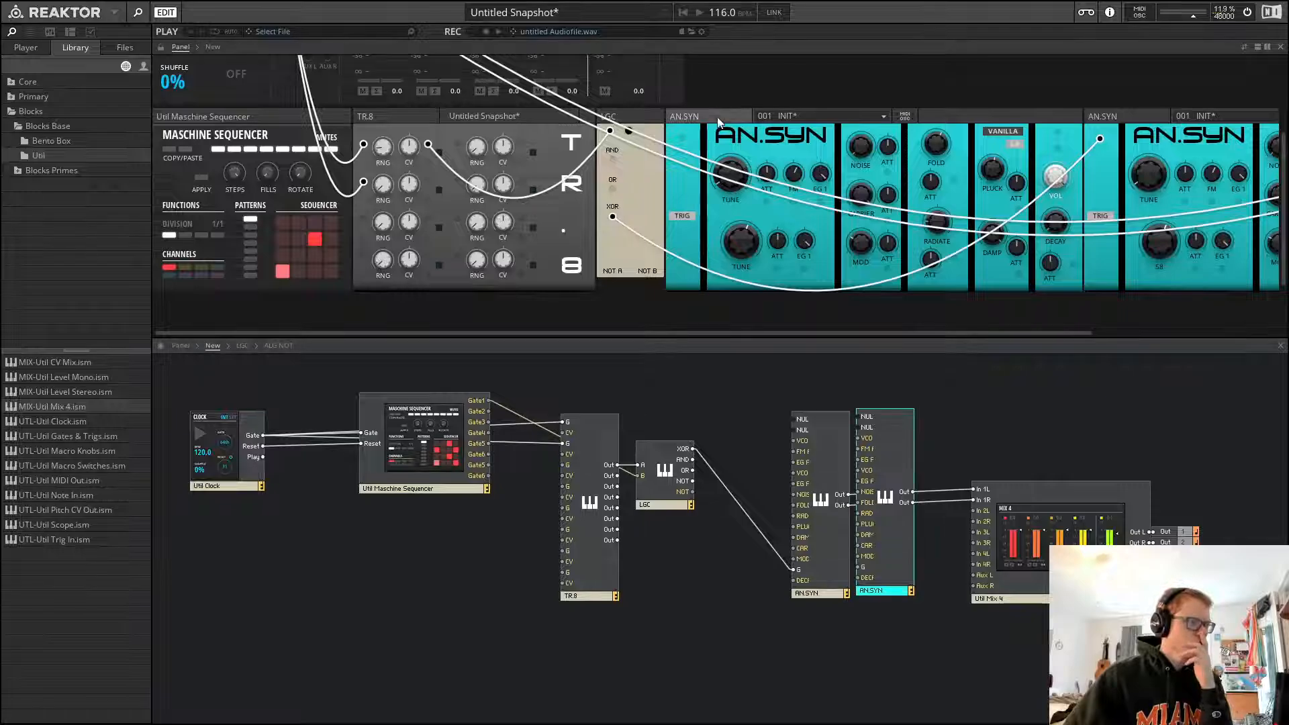
{"action": "left_click_drag", "start_coordinate": [718, 121], "coordinate": [497, 388]}
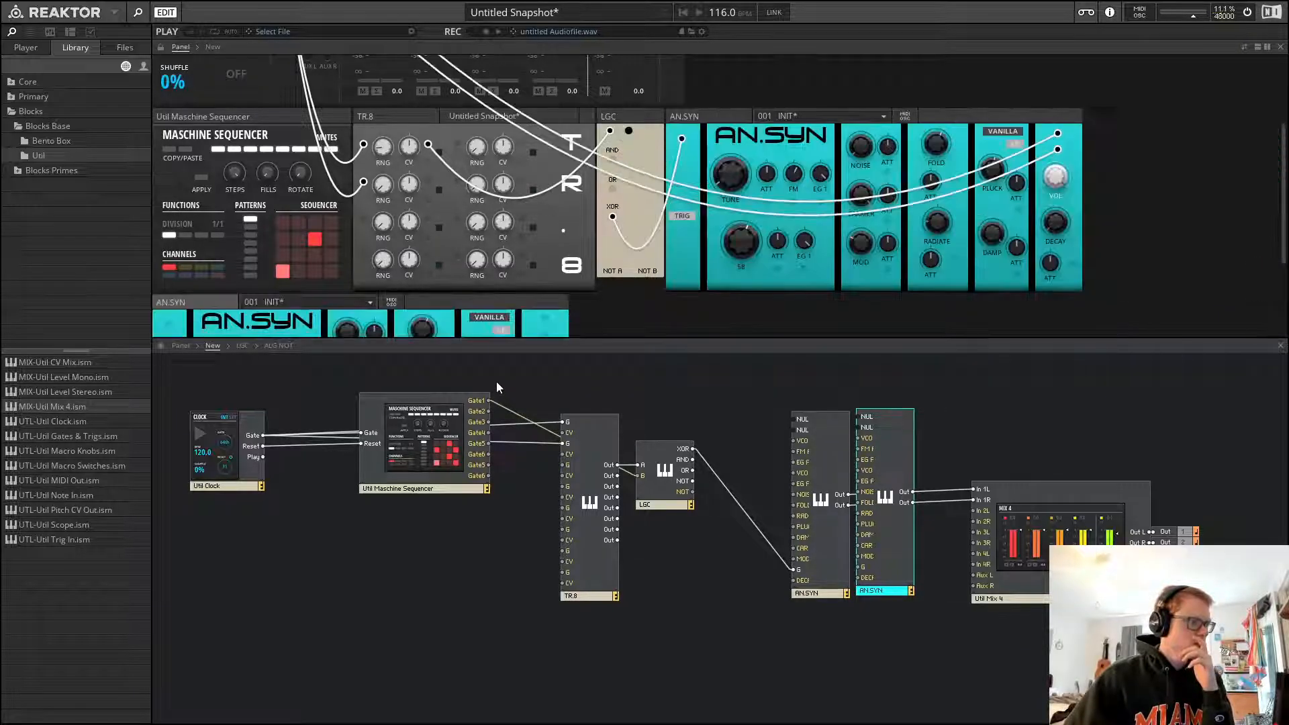
{"action": "scroll", "coordinate": [558, 285], "scroll_direction": "down", "scroll_amount": 2}
{"action": "scroll", "coordinate": [651, 246], "scroll_direction": "up", "scroll_amount": 2}
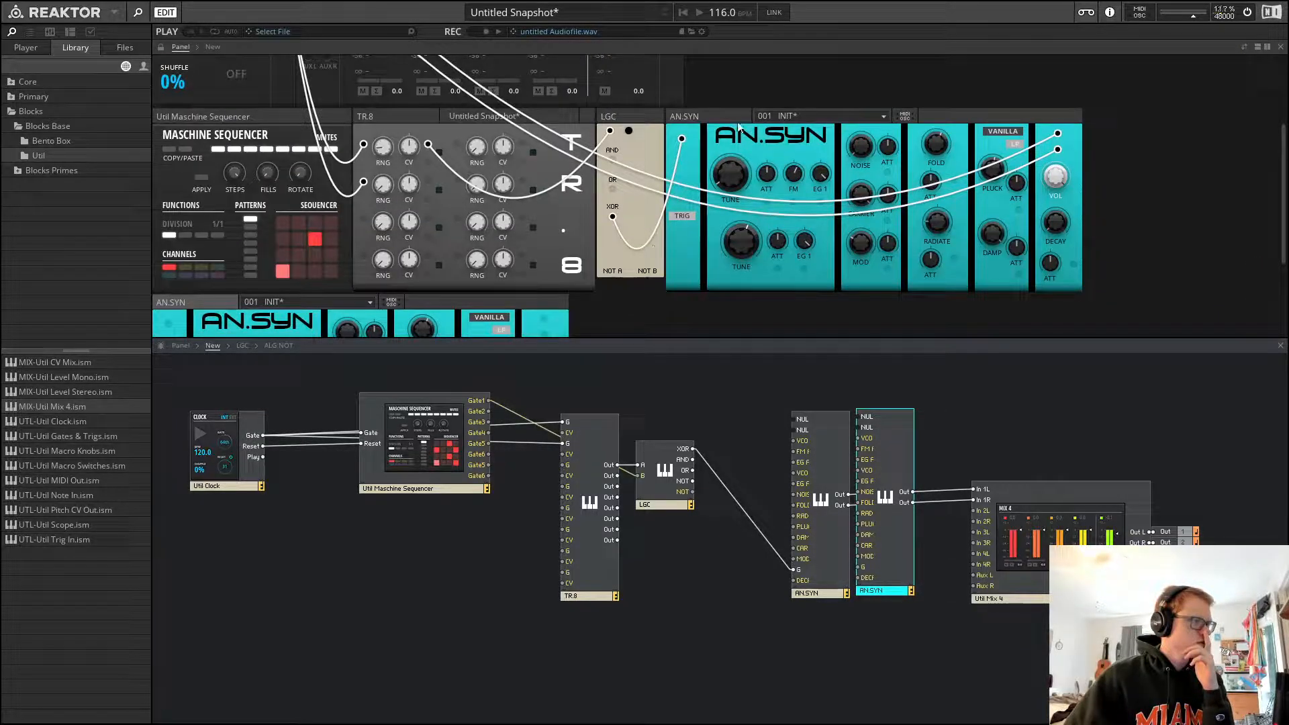
{"action": "left_click_drag", "start_coordinate": [739, 127], "coordinate": [644, 305]}
{"action": "scroll", "coordinate": [732, 215], "scroll_direction": "down", "scroll_amount": 4}
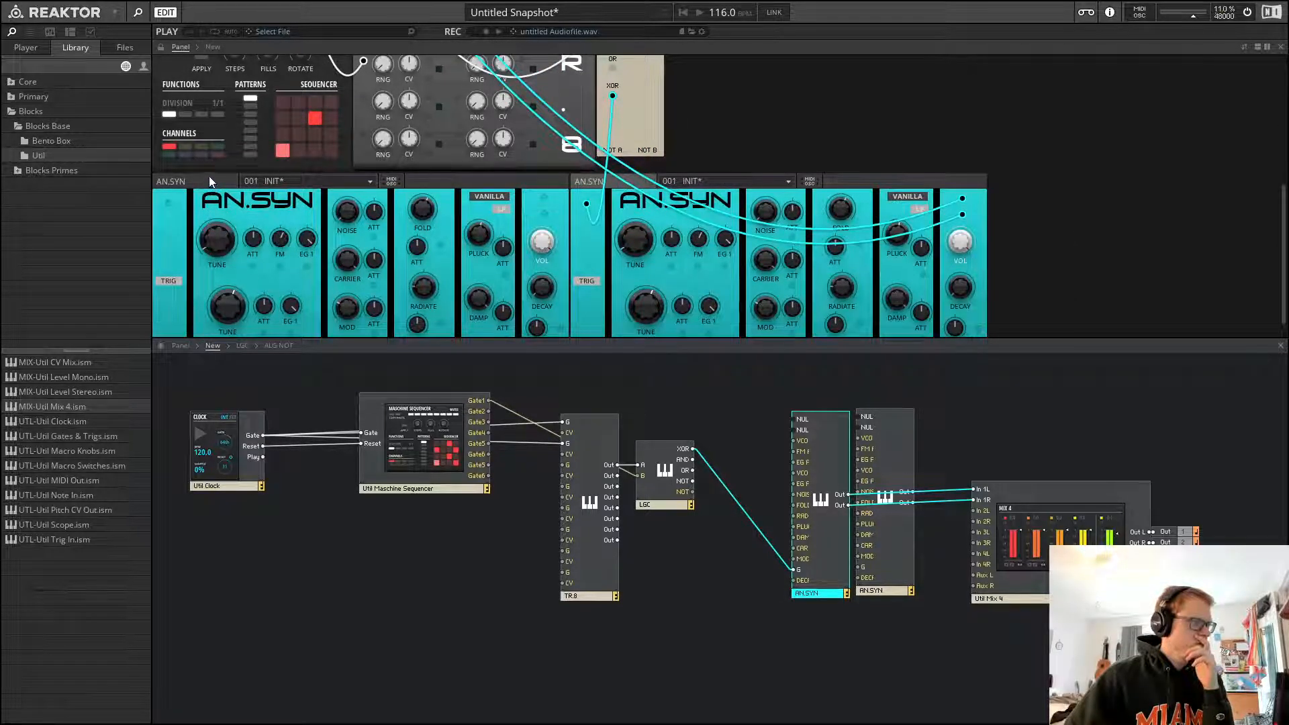
{"action": "left_click_drag", "start_coordinate": [209, 176], "coordinate": [1054, 176]}
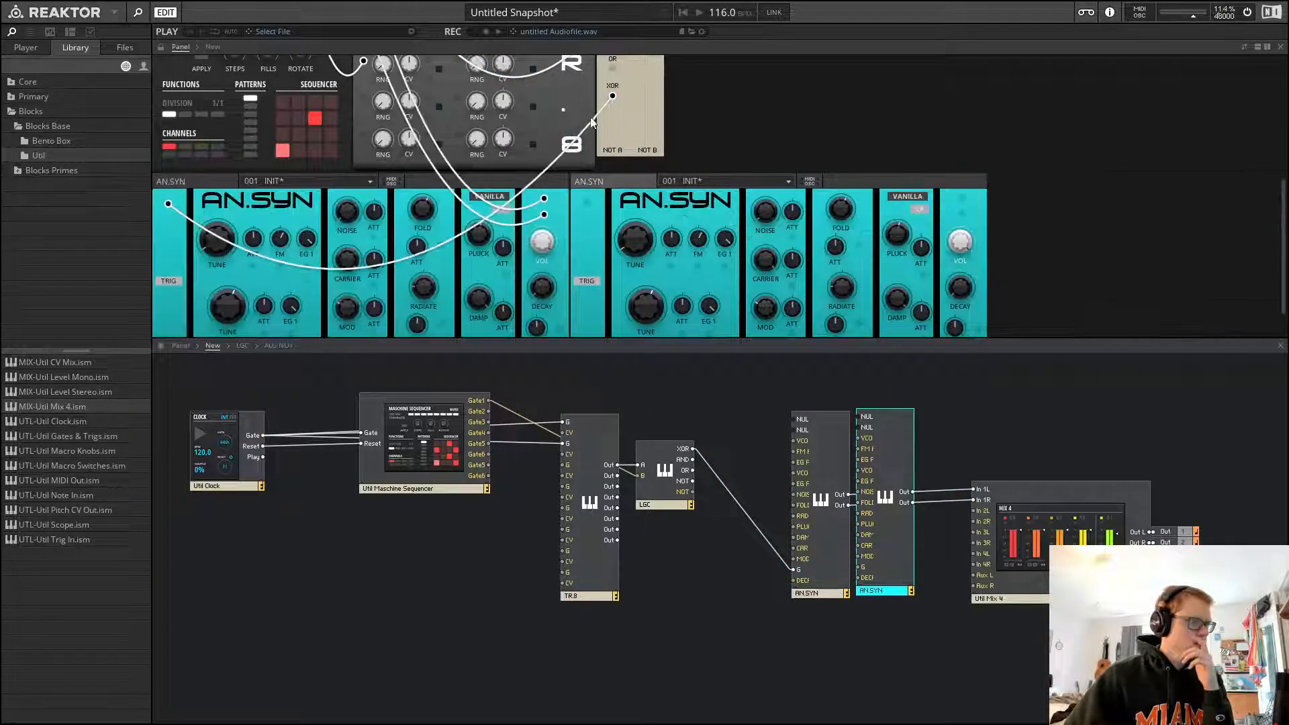
{"action": "scroll", "coordinate": [739, 171], "scroll_direction": "up", "scroll_amount": 4}
Duplicate the LGC module and place the copy below the original
{"action": "left_click", "coordinate": [670, 460]}
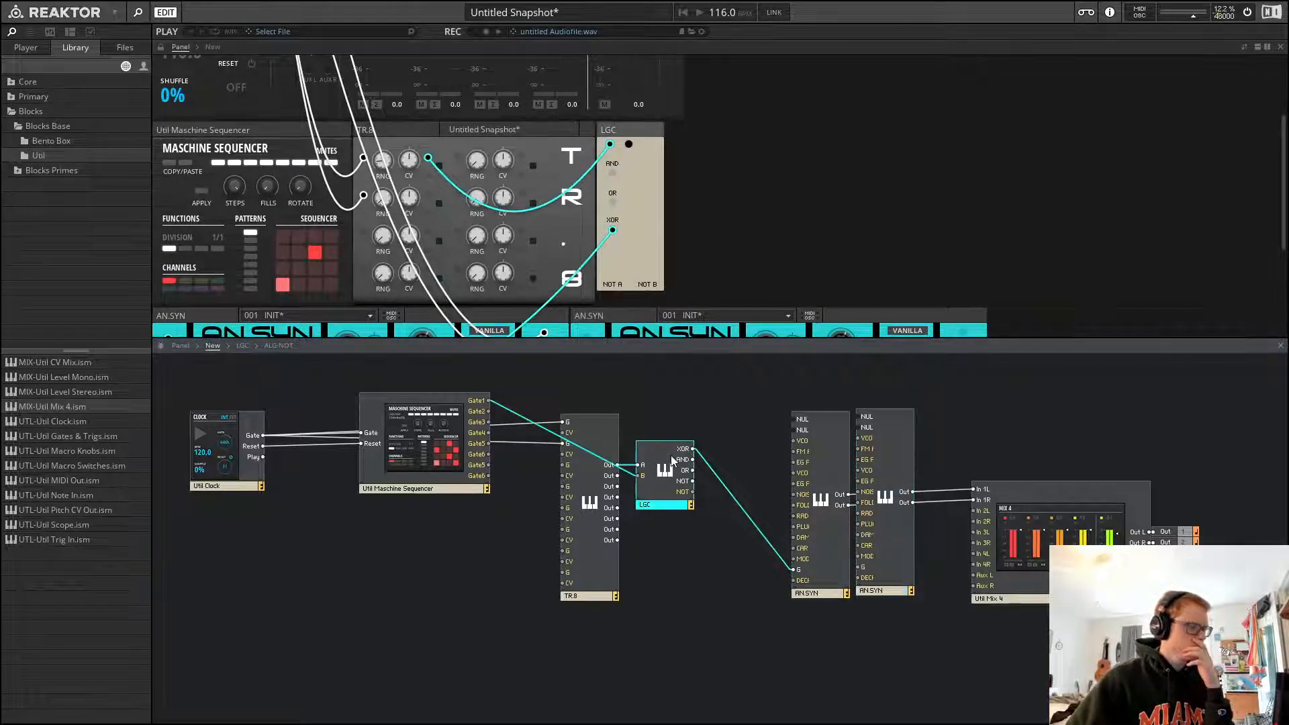
{"action": "key", "text": "ctrl+d"}
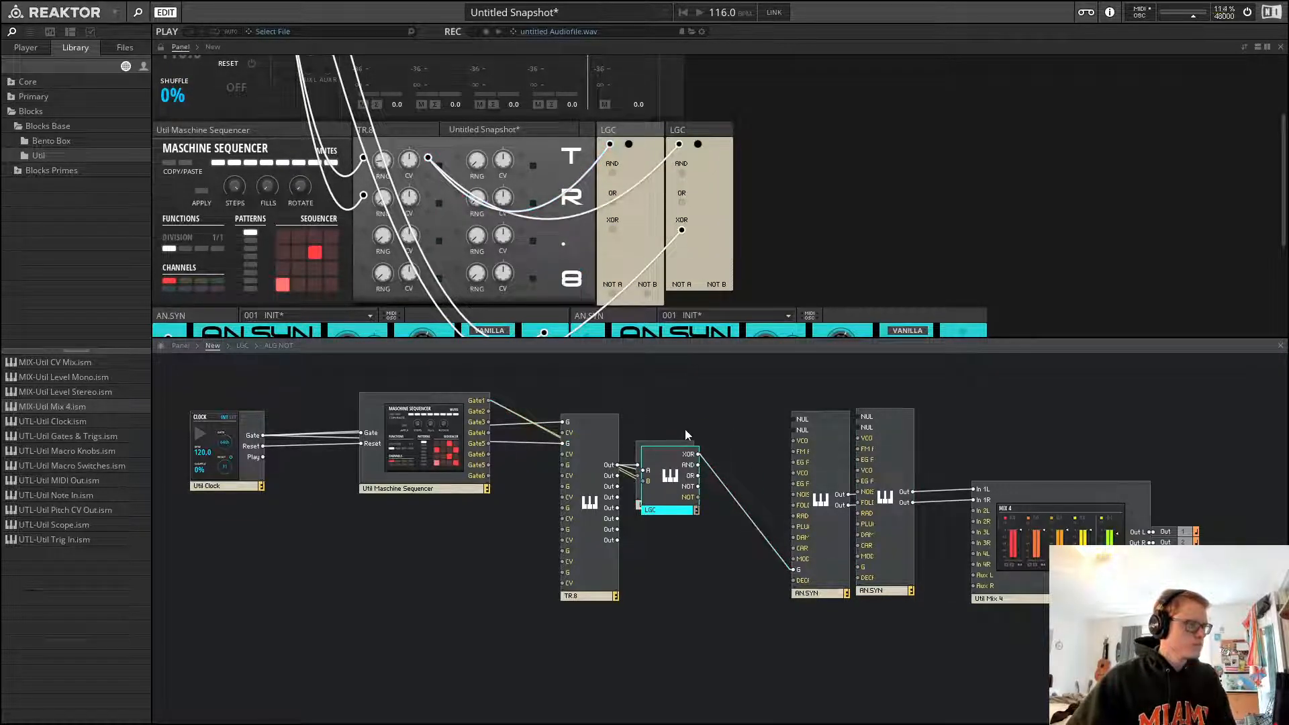
{"action": "left_click_drag", "start_coordinate": [668, 507], "coordinate": [665, 582]}
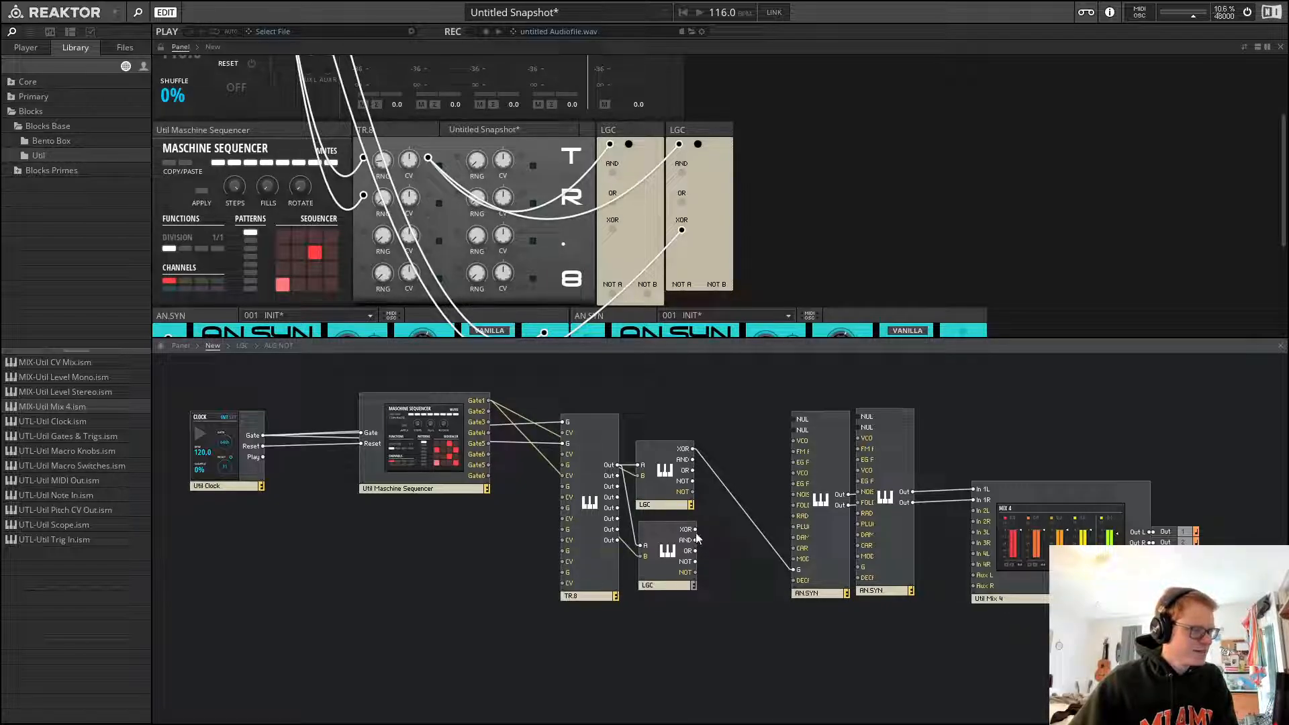
Patch the new LGC's XOR output to the second AN.SYN's trigger input
{"action": "left_click_drag", "start_coordinate": [695, 529], "coordinate": [859, 567]}
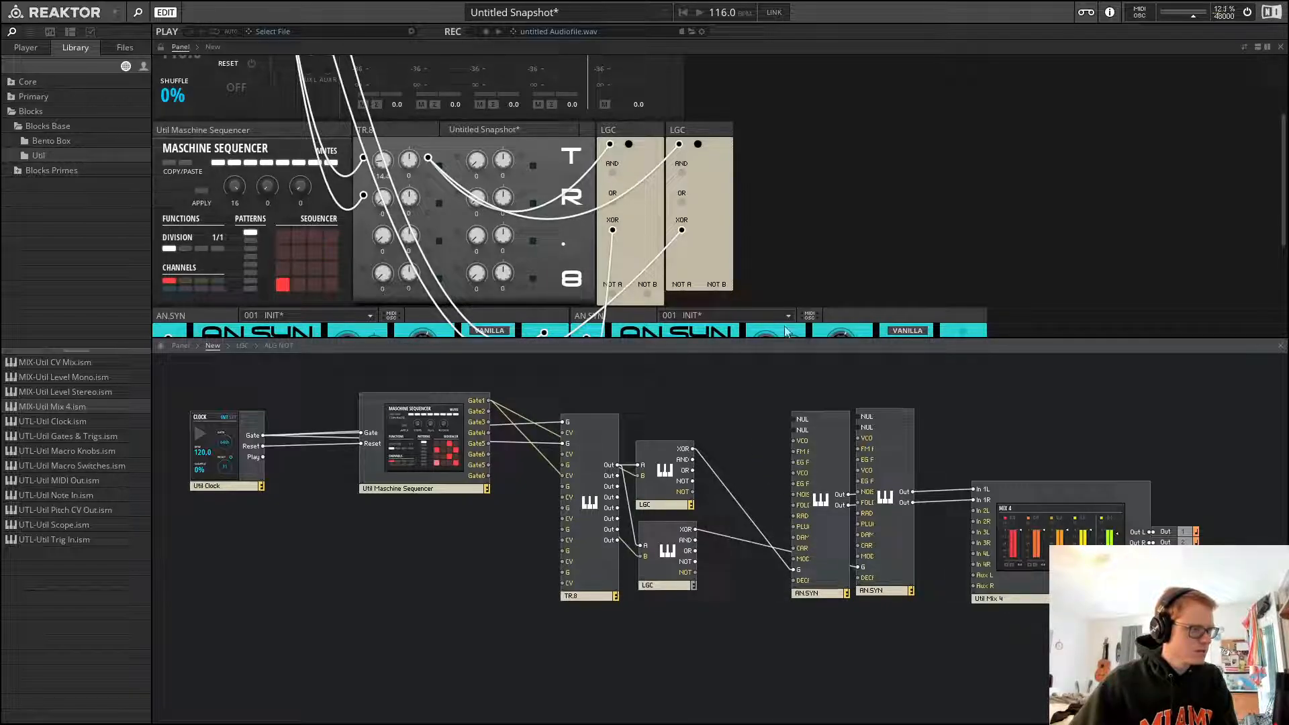
{"action": "left_click", "coordinate": [682, 529]}
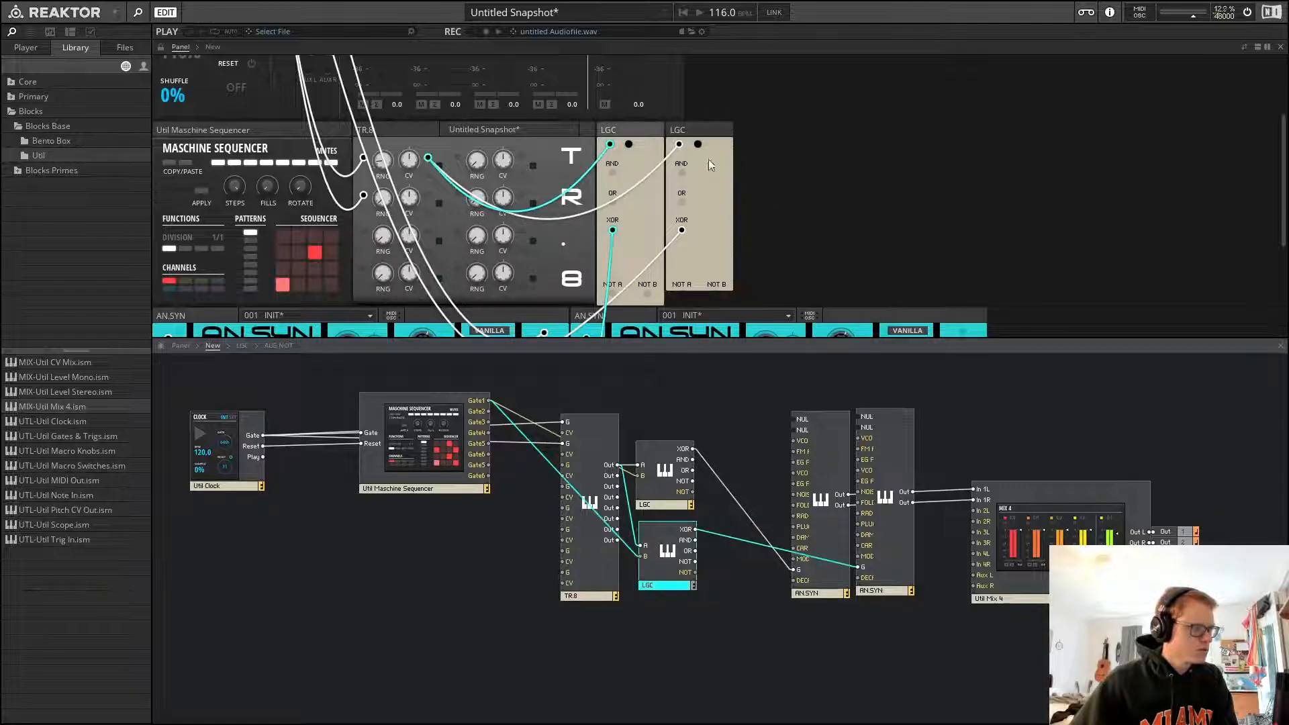
Rewire the new LGC's inputs, patching the Maschine Sequencer's Gate1 output to its A input
{"action": "left_click_drag", "start_coordinate": [625, 137], "coordinate": [680, 145]}
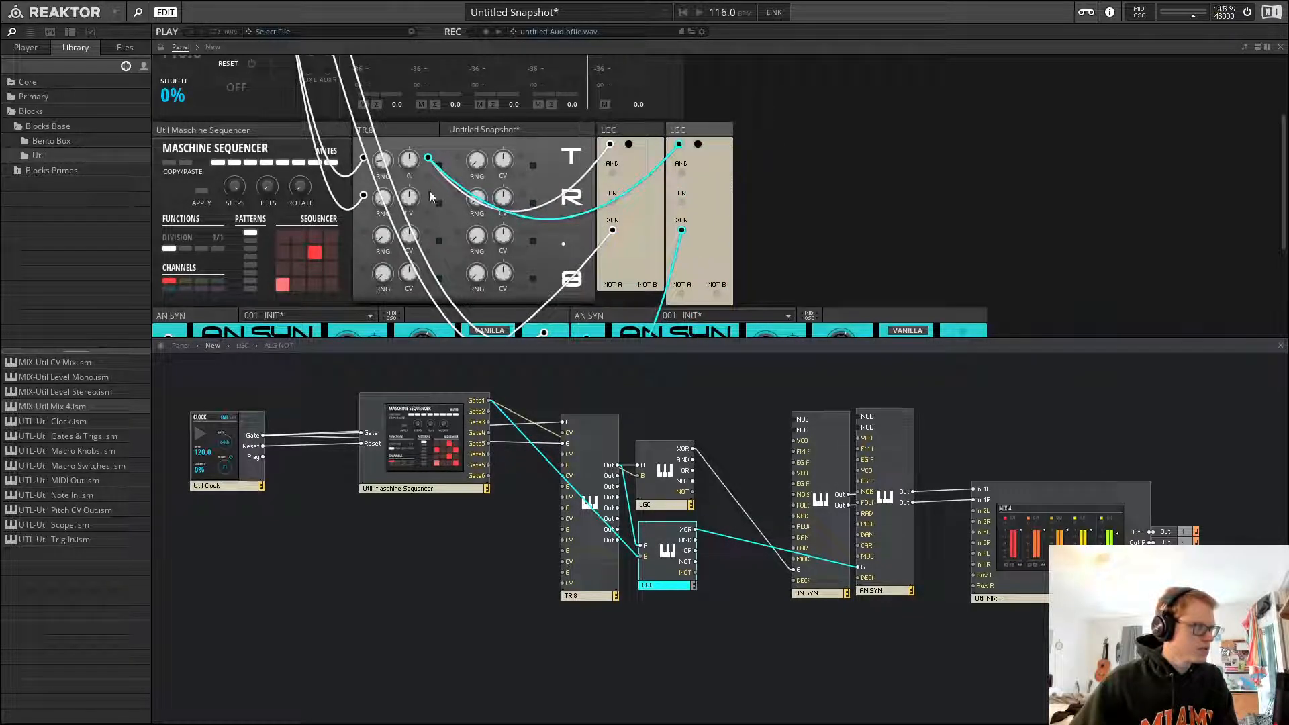
{"action": "left_click_drag", "start_coordinate": [427, 194], "coordinate": [821, 156]}
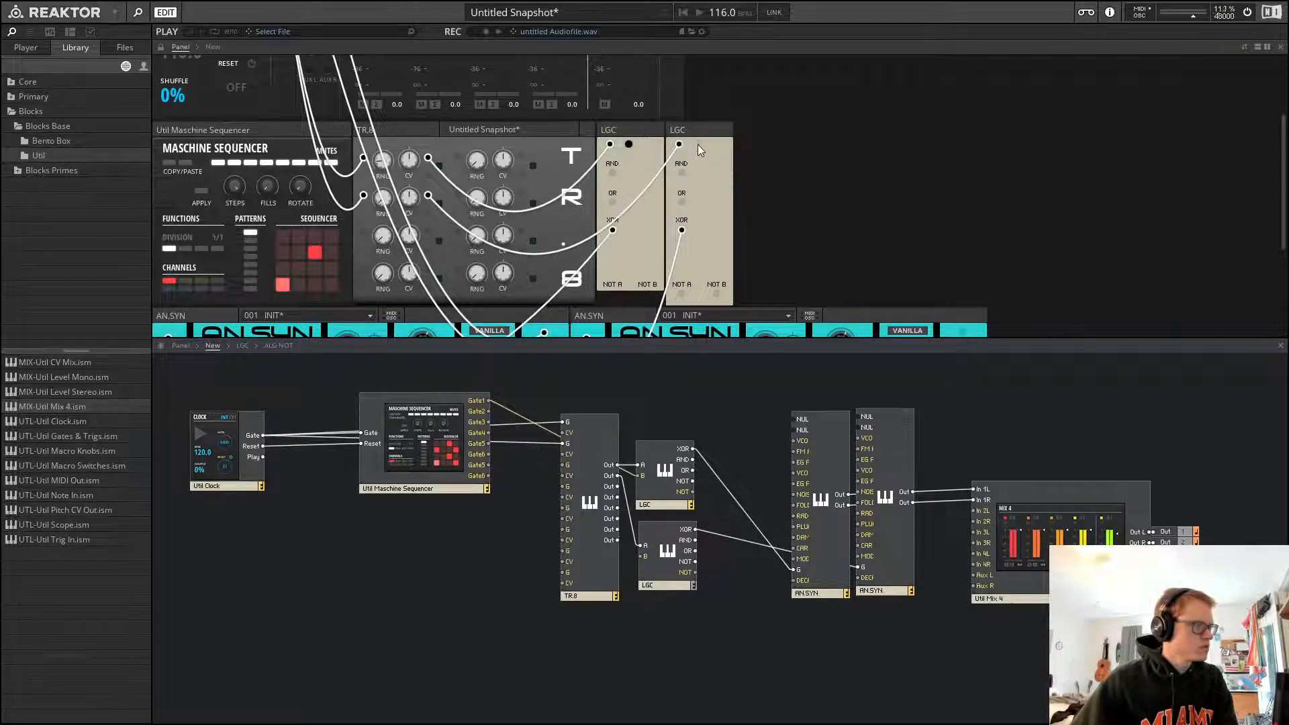
{"action": "scroll", "coordinate": [755, 199], "scroll_direction": "down", "scroll_amount": 3}
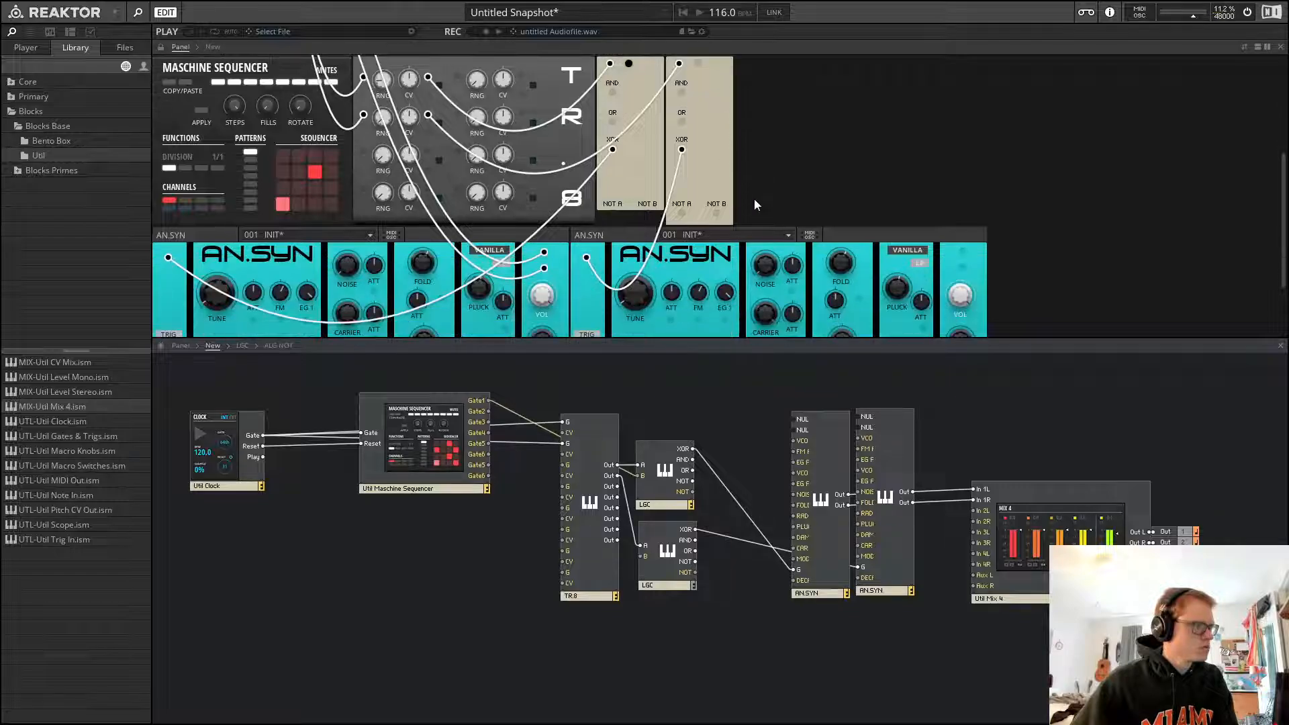
{"action": "scroll", "coordinate": [755, 199], "scroll_direction": "up", "scroll_amount": 3}
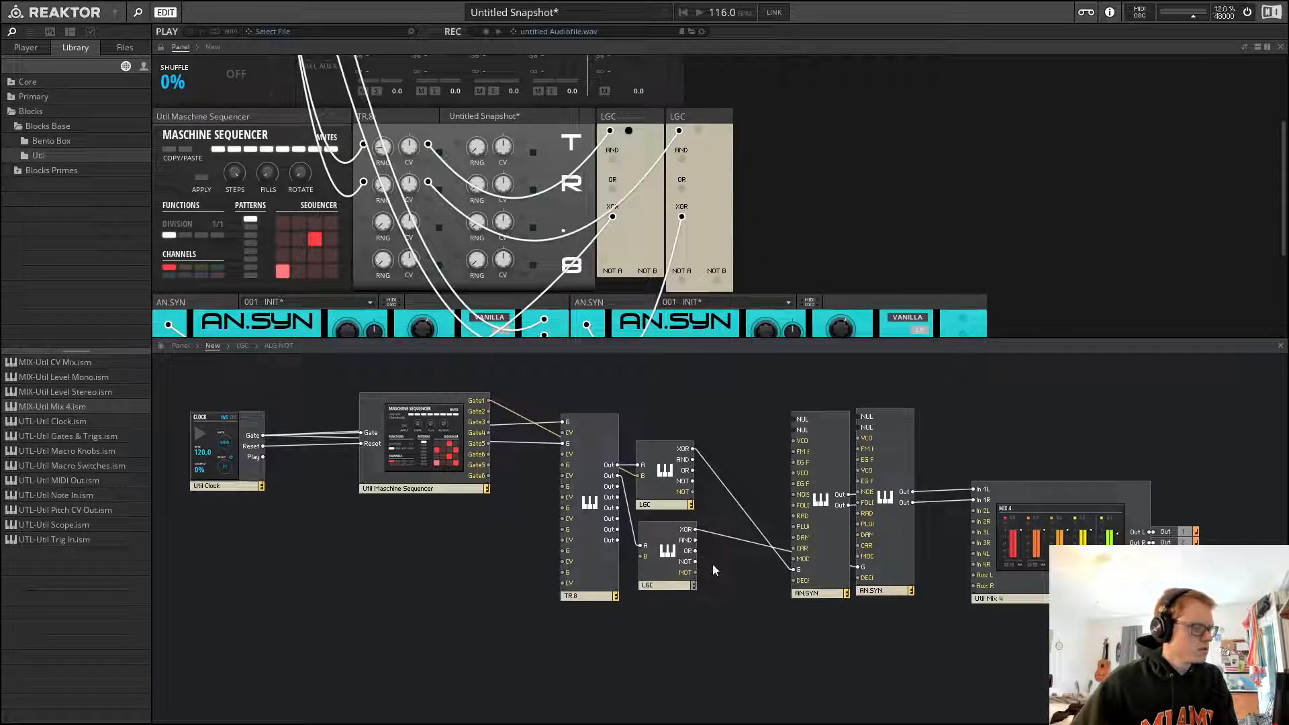
{"action": "left_click", "coordinate": [671, 557]}
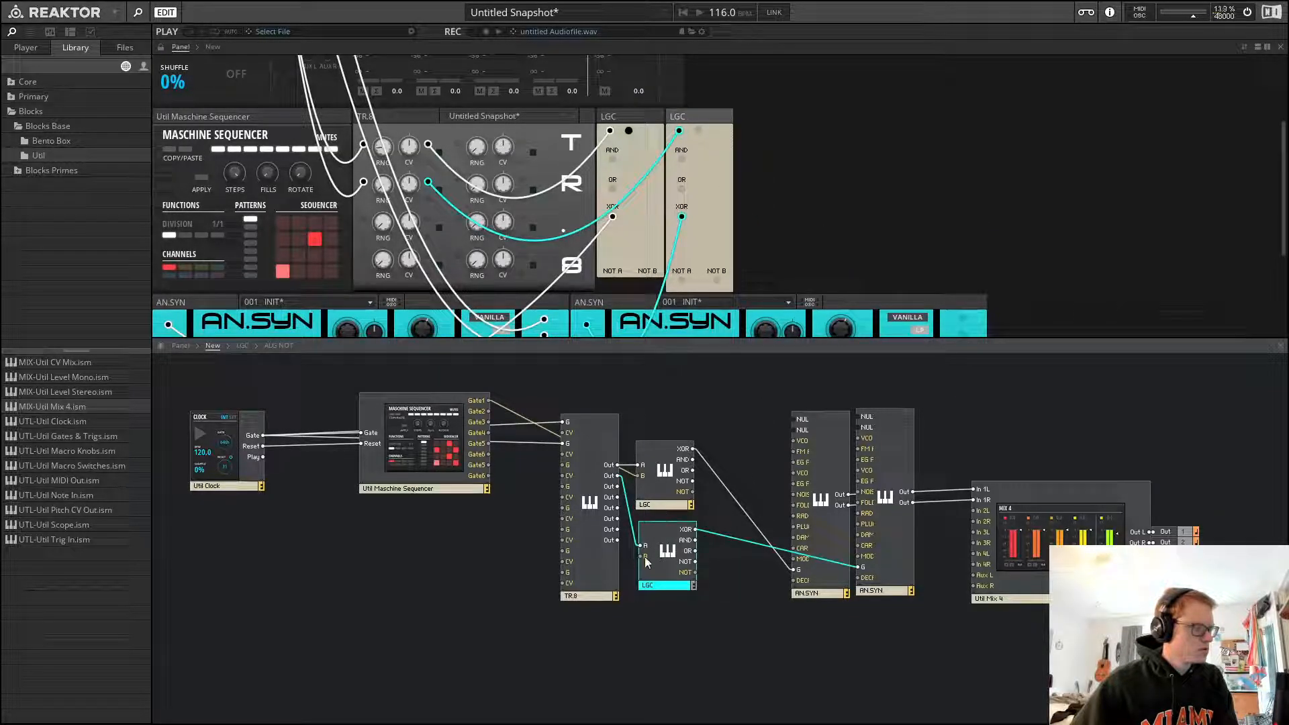
{"action": "left_click_drag", "start_coordinate": [642, 556], "coordinate": [489, 412]}
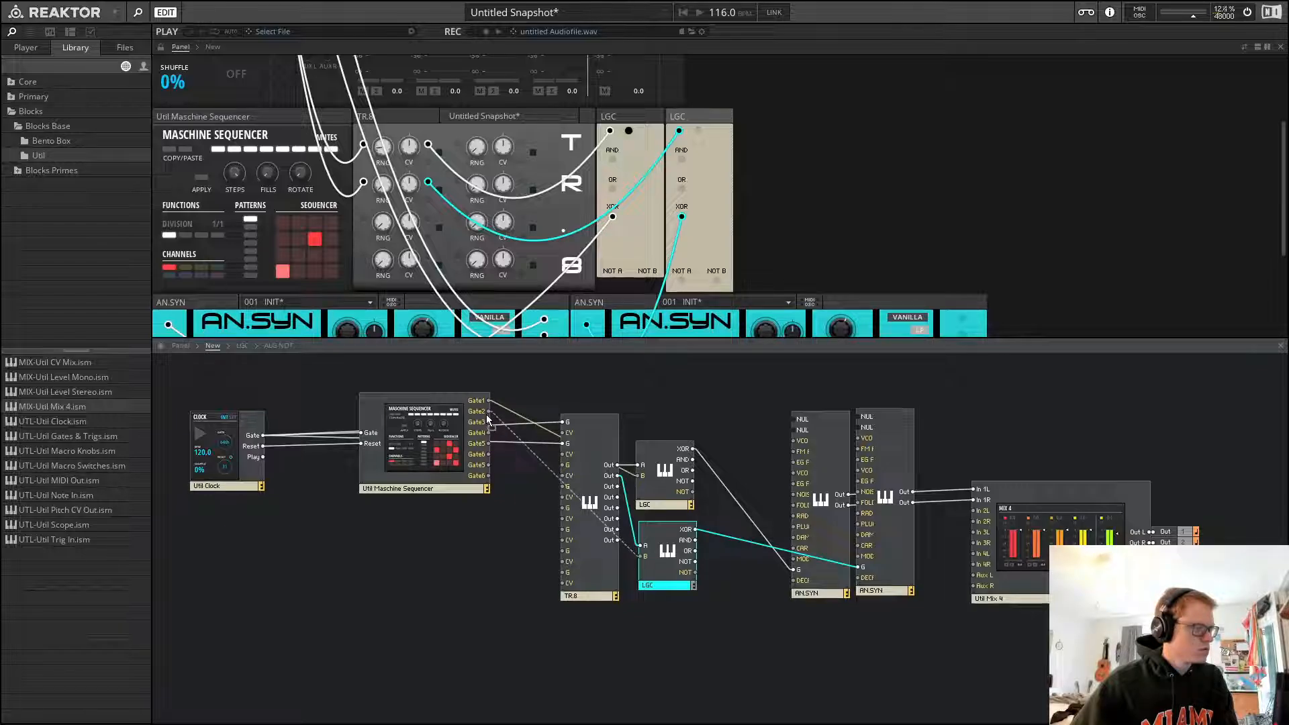
Raise a TR.8 RNG knob and program steps on the Maschine Sequencer's second channel
{"action": "left_click", "coordinate": [283, 114]}
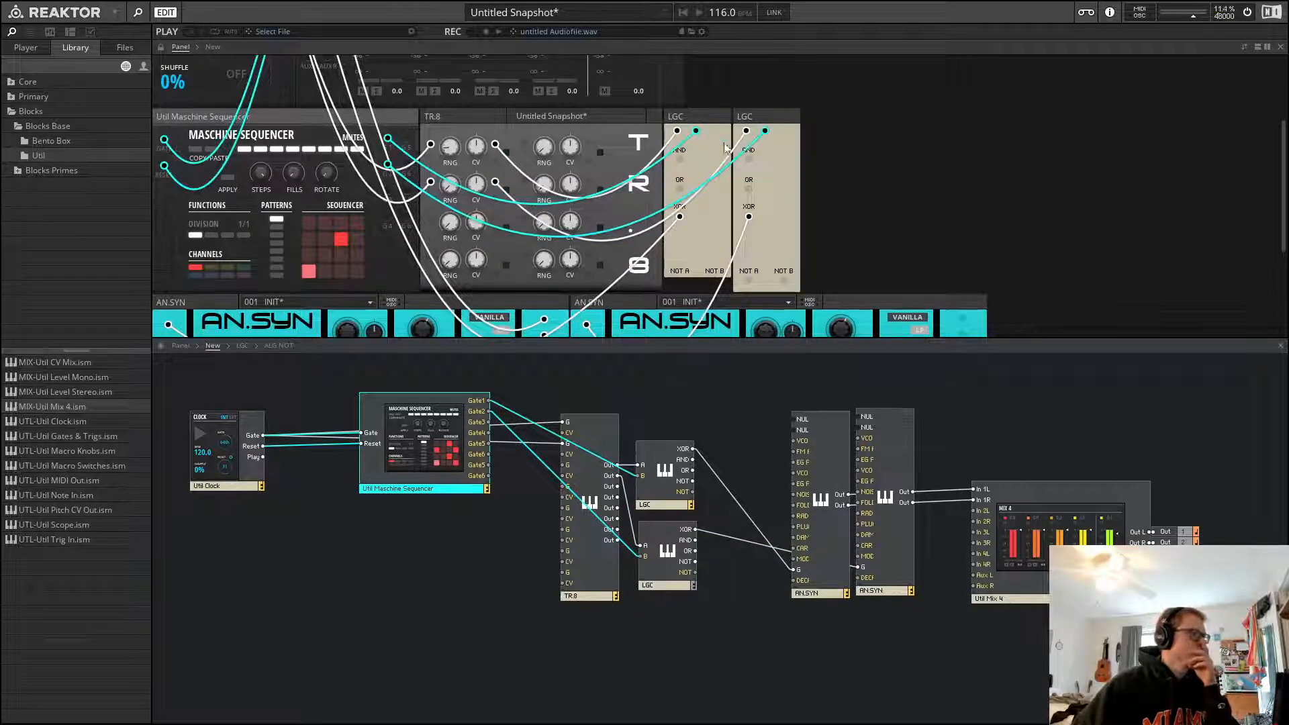
{"action": "left_click", "coordinate": [826, 165]}
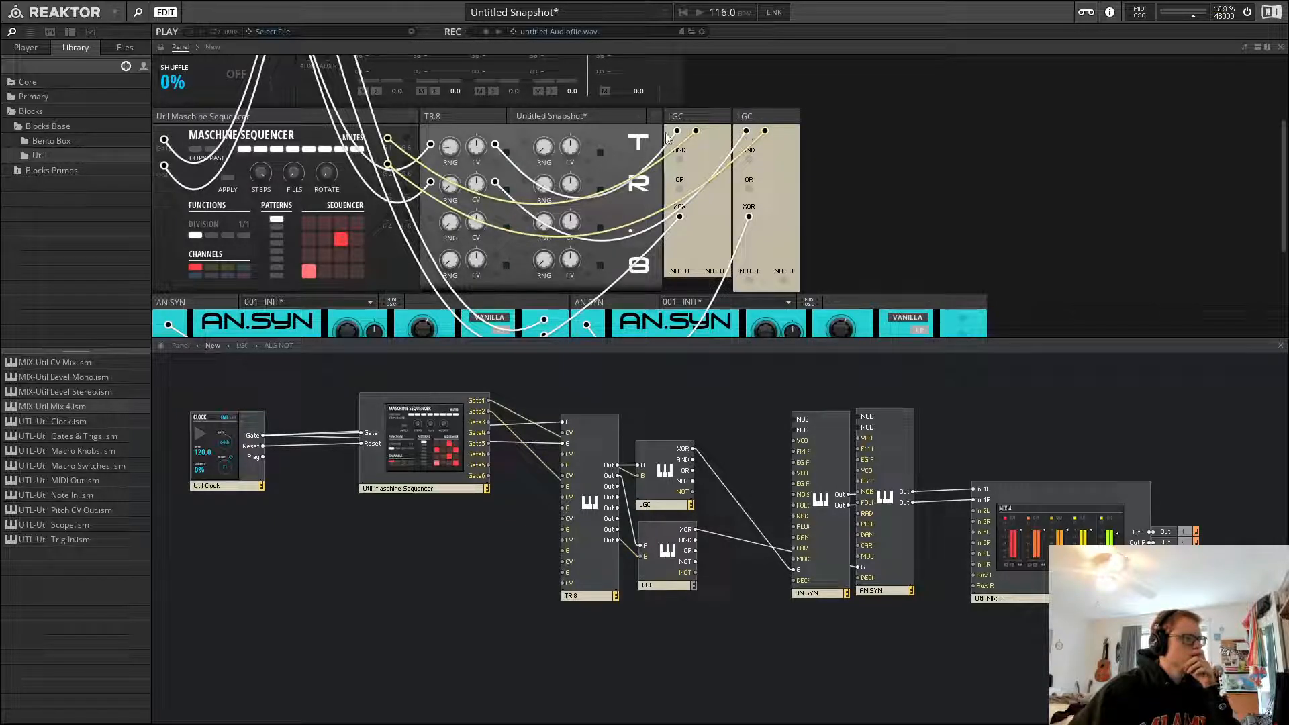
{"action": "scroll", "coordinate": [430, 201], "scroll_direction": "up", "scroll_amount": 3}
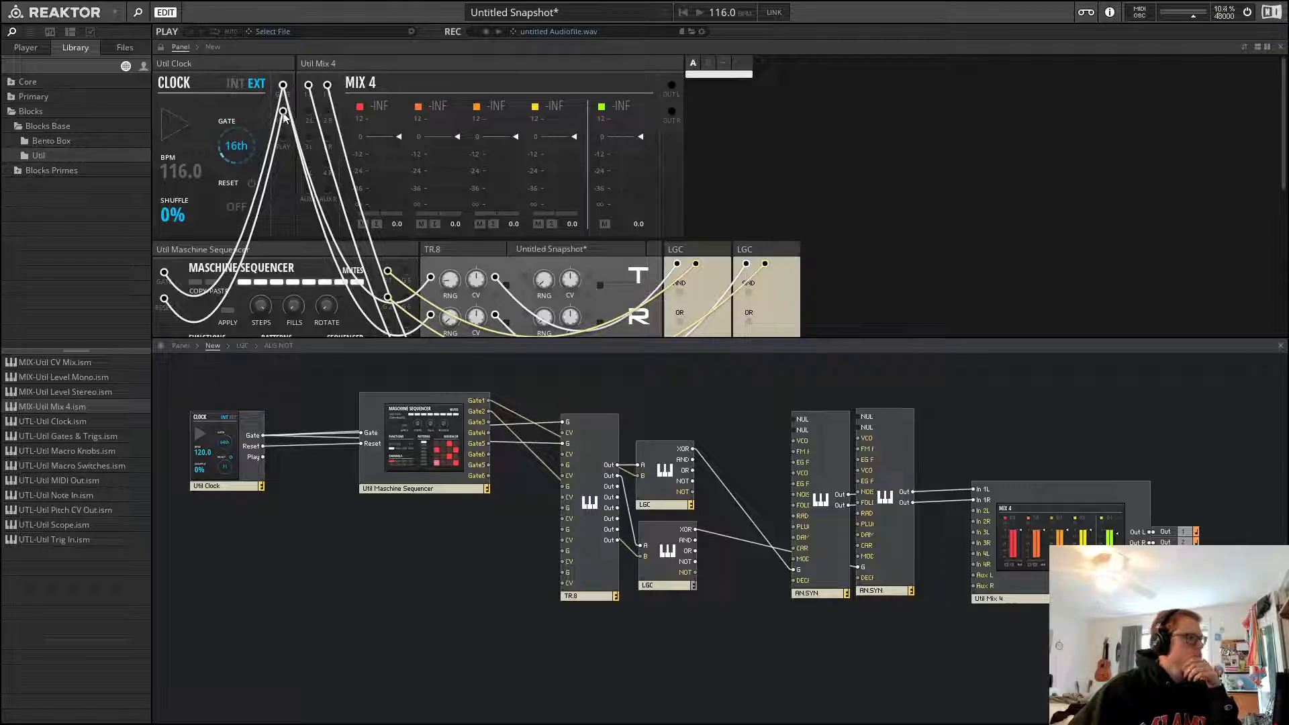
{"action": "scroll", "coordinate": [454, 199], "scroll_direction": "down", "scroll_amount": 3}
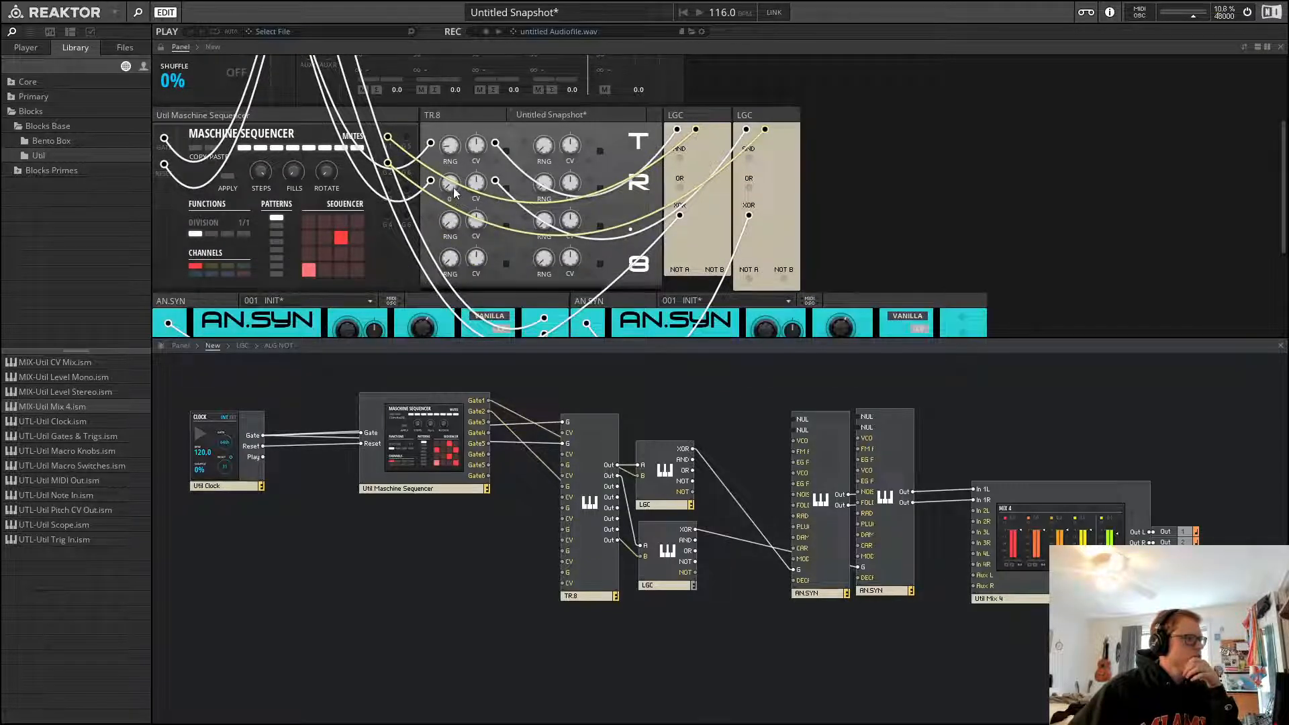
{"action": "left_click_drag", "start_coordinate": [454, 193], "coordinate": [454, 163]}
{"action": "left_click", "coordinate": [211, 266]}
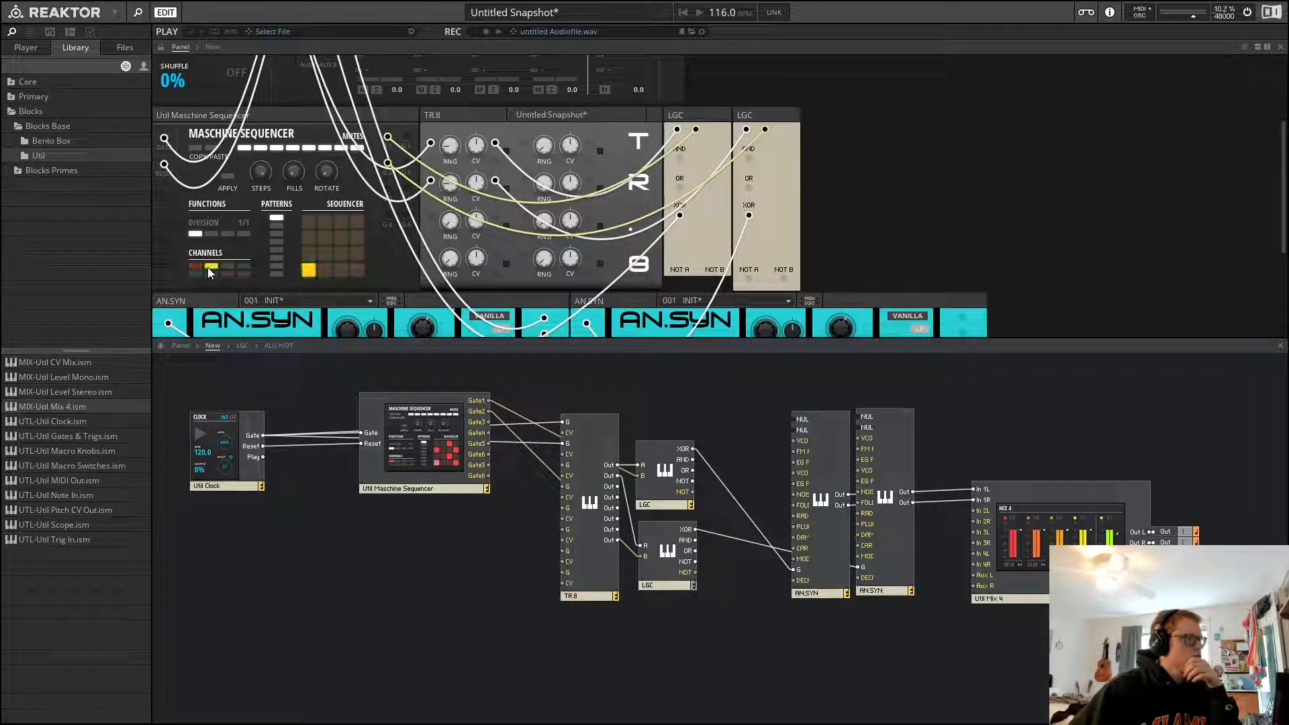
{"action": "left_click", "coordinate": [308, 251]}
{"action": "left_click", "coordinate": [337, 380]}
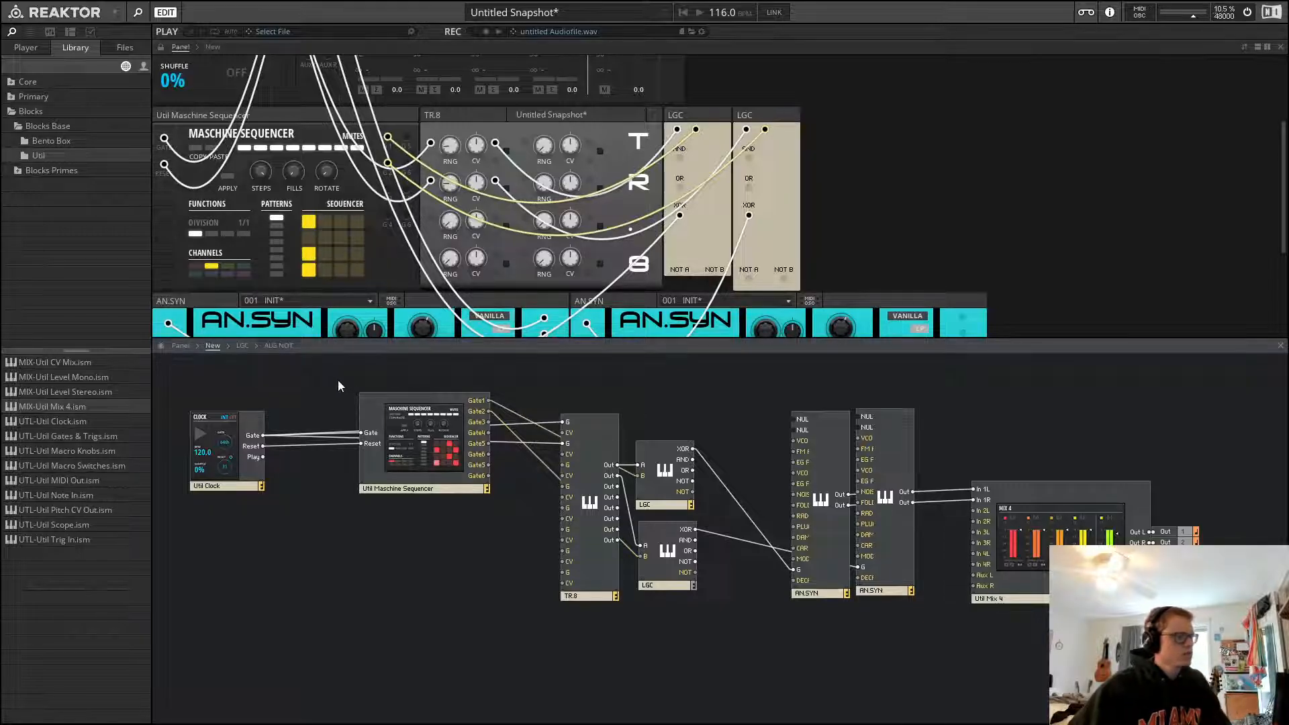
Start playback and patch the second AN.SYN's outputs into the mixer's second input channel
{"action": "key", "text": "space"}
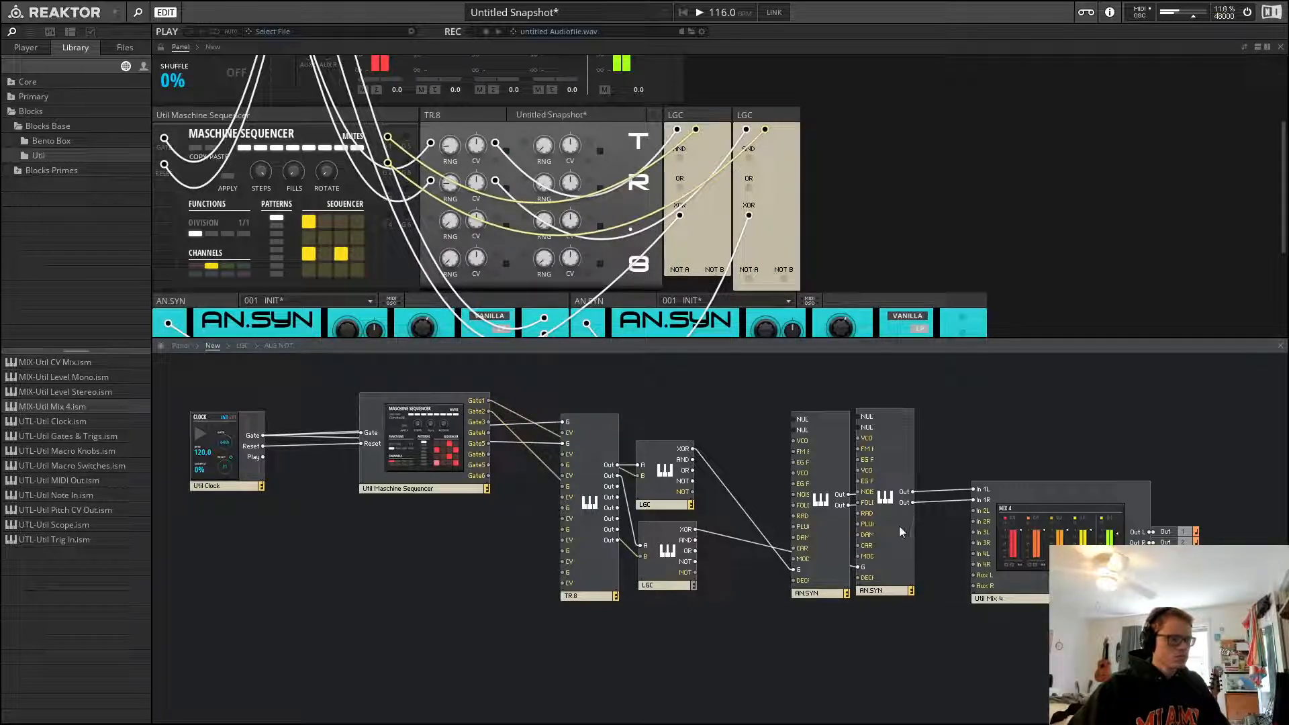
{"action": "left_click_drag", "start_coordinate": [900, 526], "coordinate": [899, 550]}
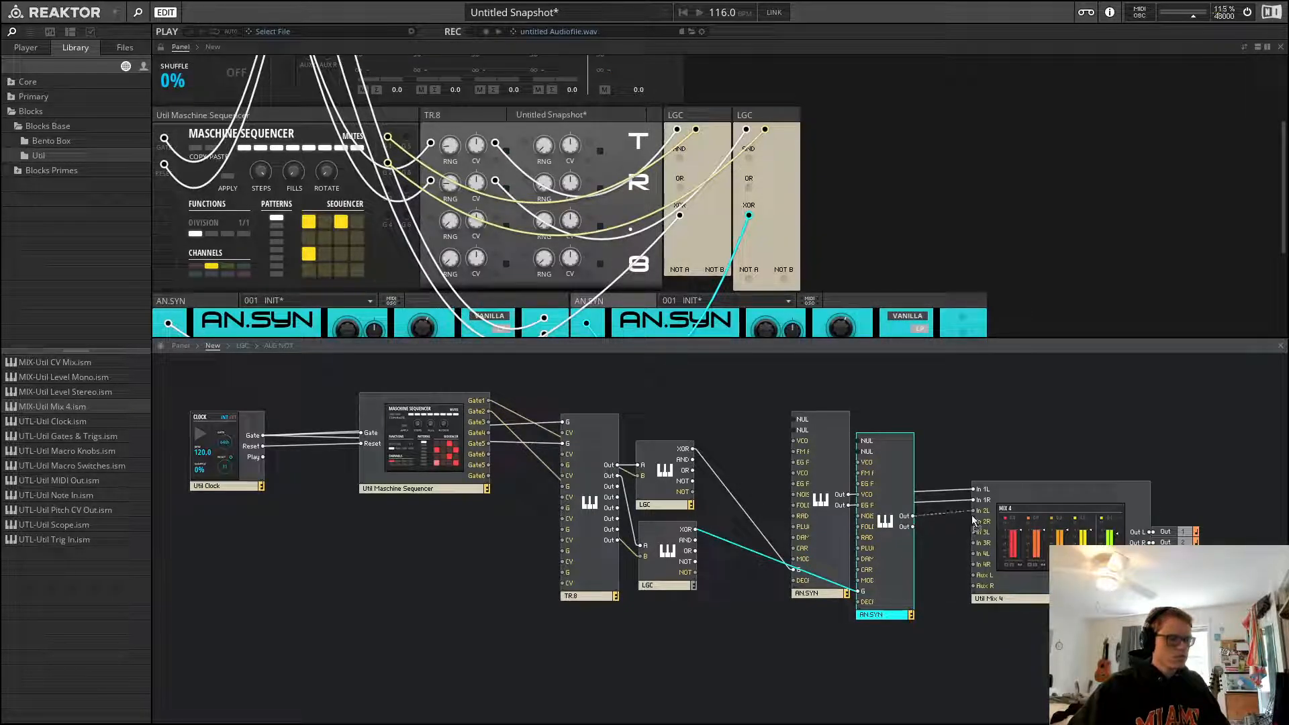
{"action": "left_click_drag", "start_coordinate": [973, 517], "coordinate": [911, 530]}
Load the 1 - INIT preset on the second AN.SYN
{"action": "scroll", "coordinate": [977, 193], "scroll_direction": "down", "scroll_amount": 2}
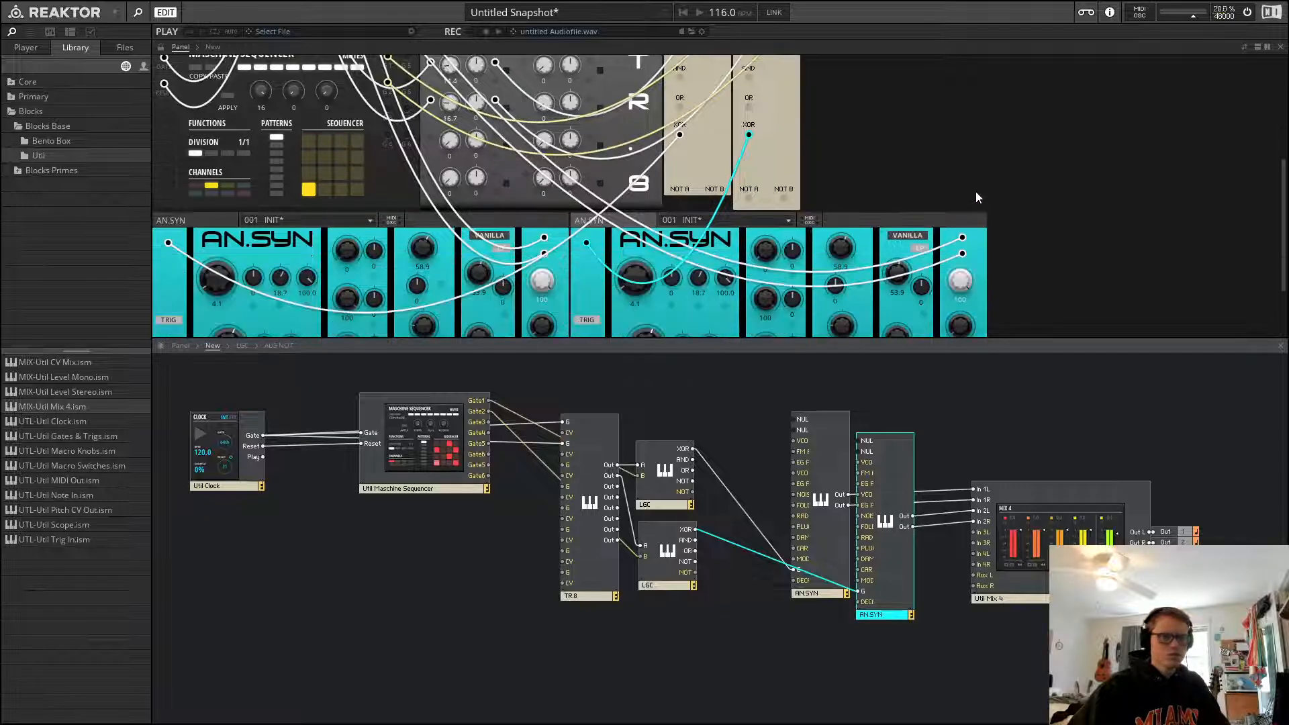
{"action": "scroll", "coordinate": [976, 191], "scroll_direction": "down", "scroll_amount": 2}
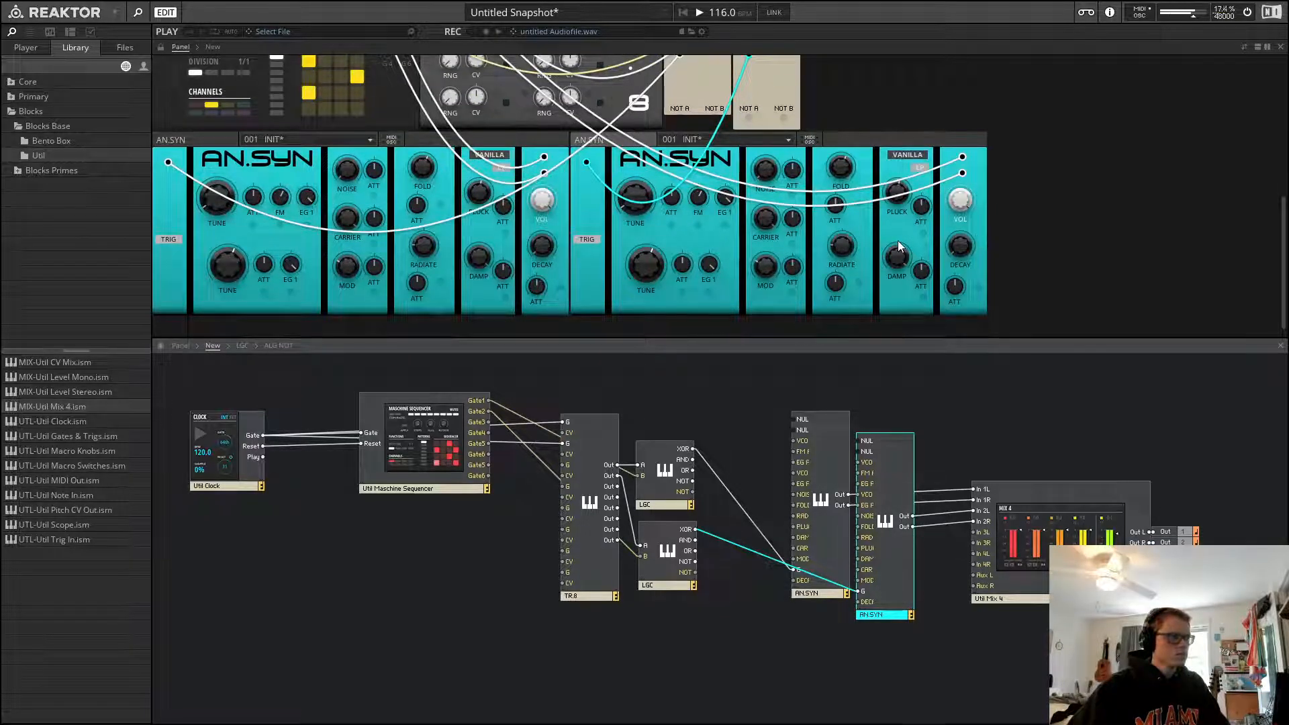
{"action": "left_click", "coordinate": [981, 180]}
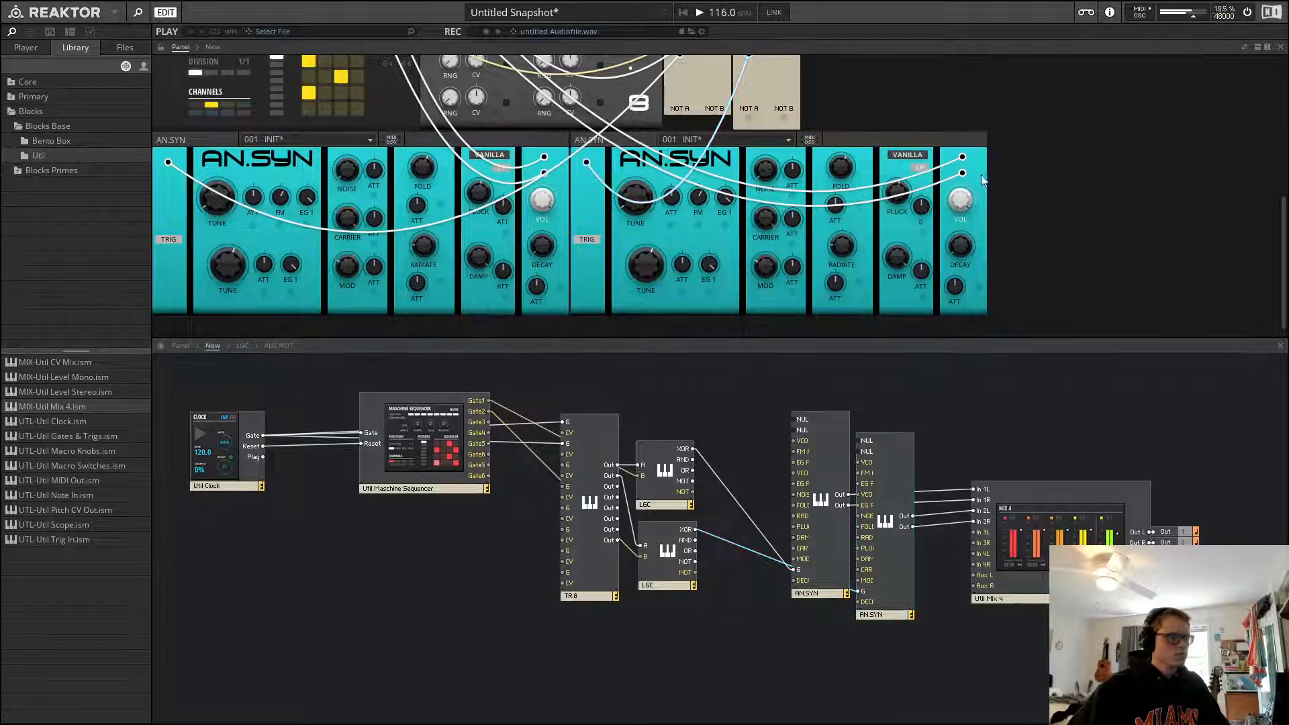
{"action": "scroll", "coordinate": [1016, 215], "scroll_direction": "up", "scroll_amount": 5}
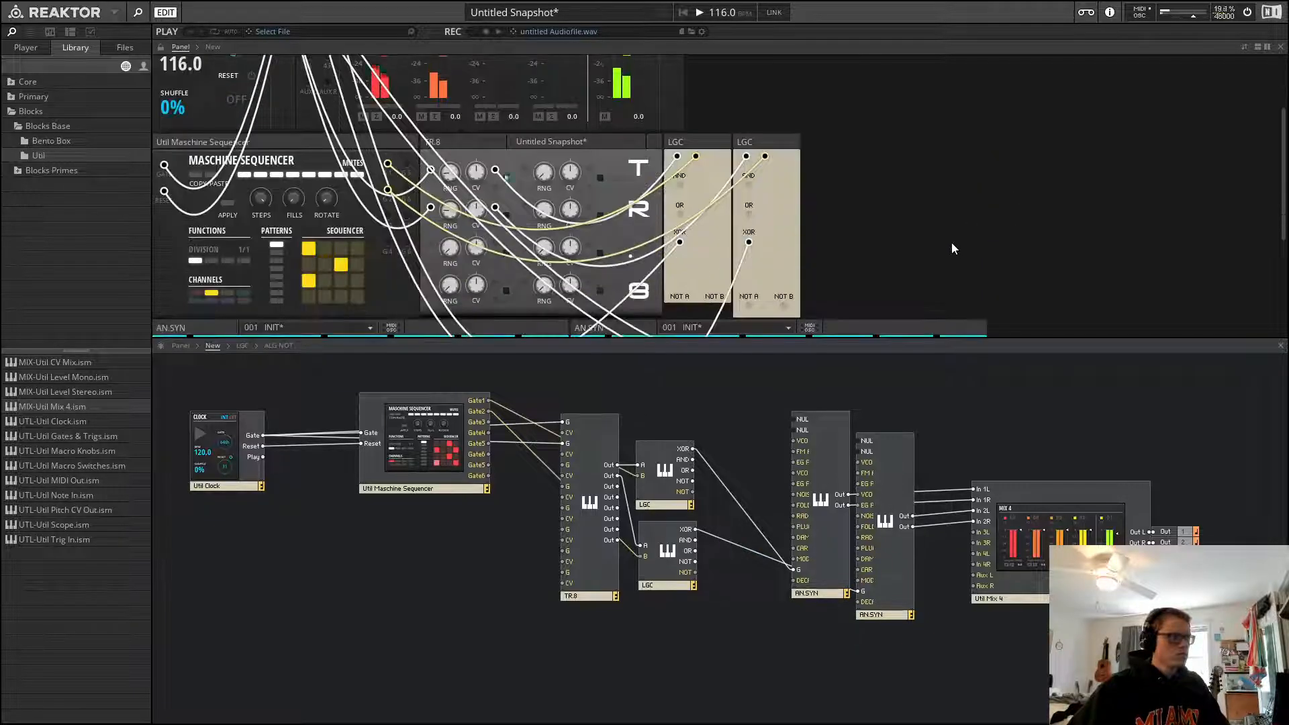
{"action": "scroll", "coordinate": [953, 248], "scroll_direction": "down", "scroll_amount": 4}
{"action": "left_click", "coordinate": [753, 154]}
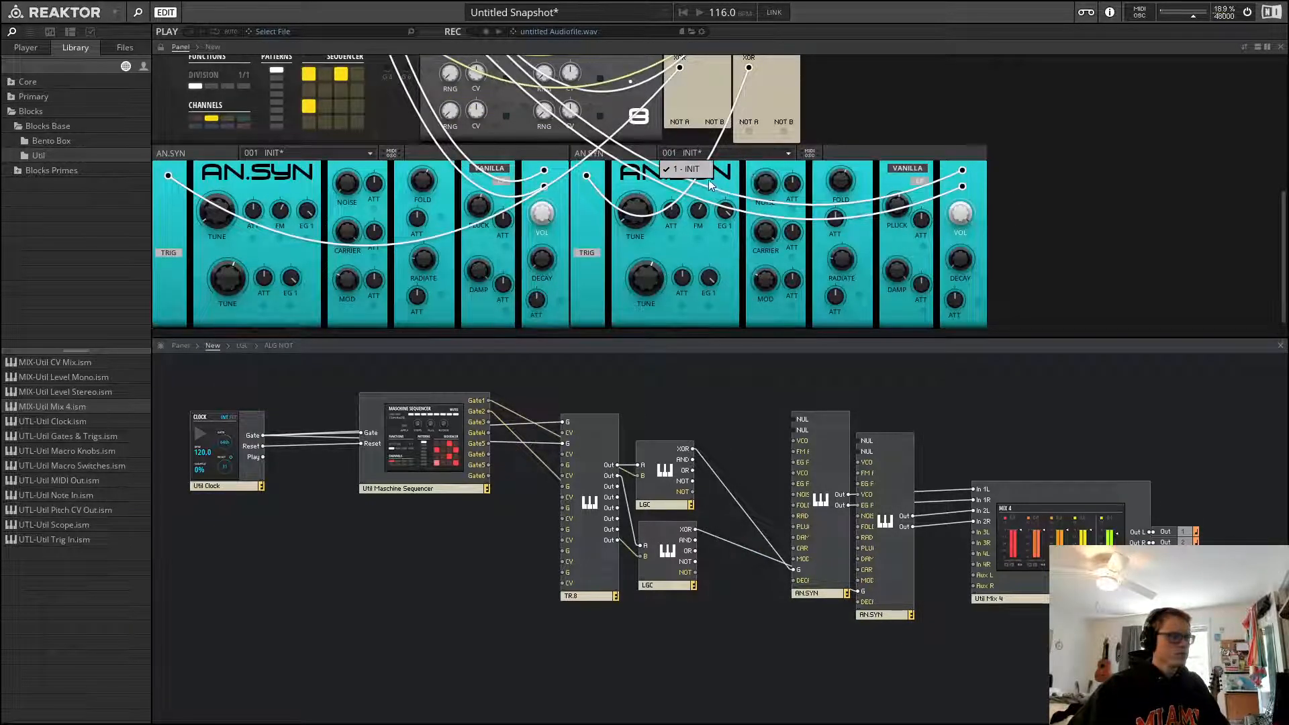
{"action": "left_click", "coordinate": [748, 155]}
{"action": "left_click", "coordinate": [908, 463]}
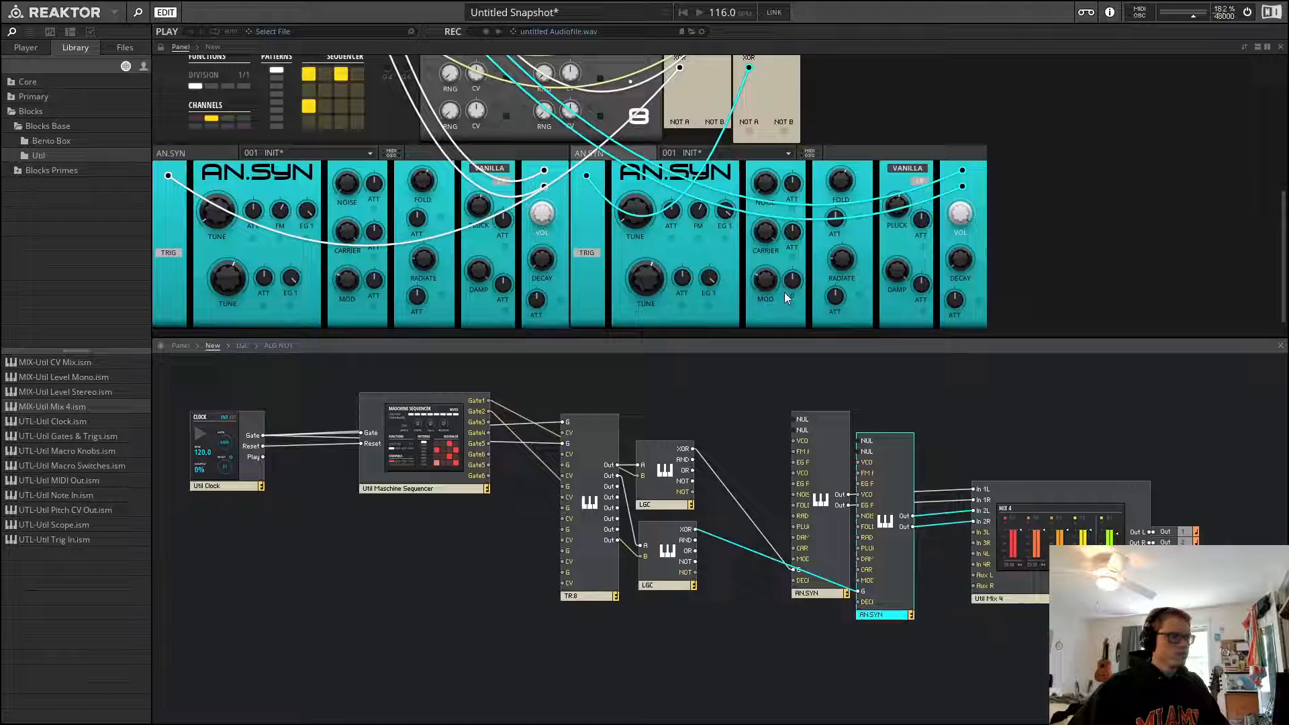
{"action": "left_click", "coordinate": [743, 155]}
{"action": "left_click", "coordinate": [700, 168]}
{"action": "left_click", "coordinate": [932, 133]}
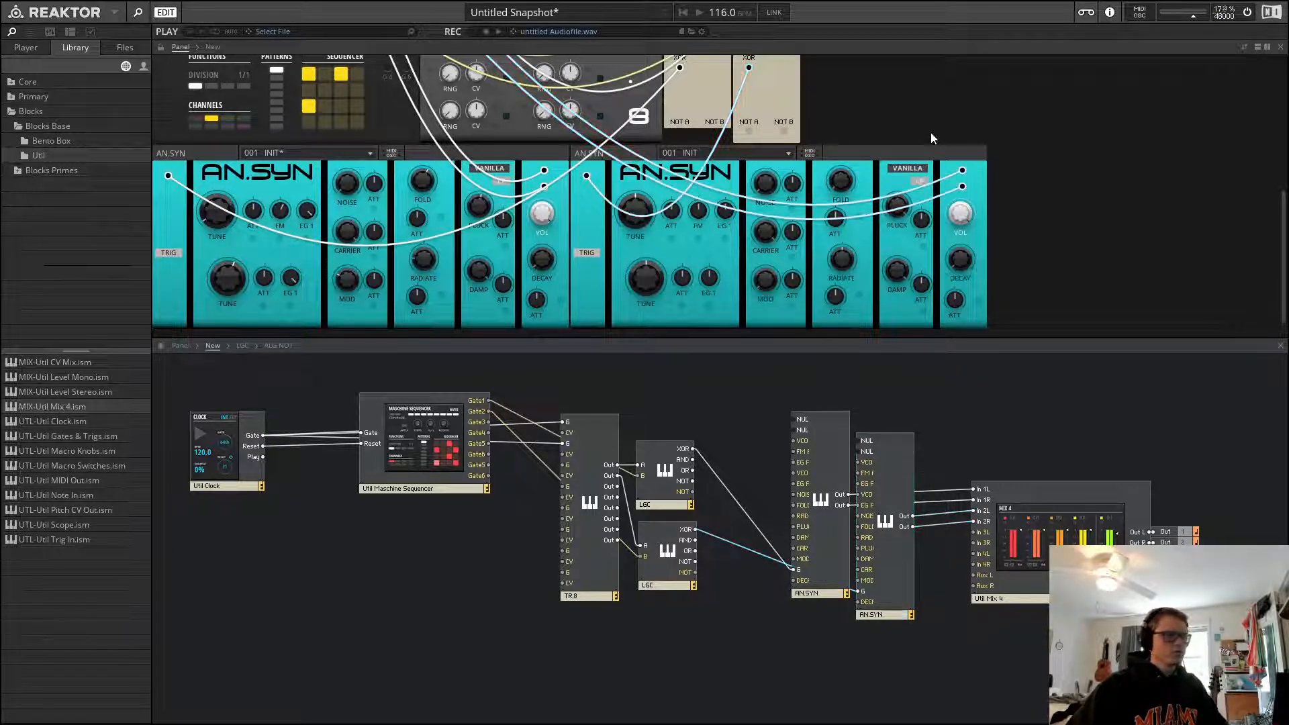
{"action": "left_click", "coordinate": [910, 151]}
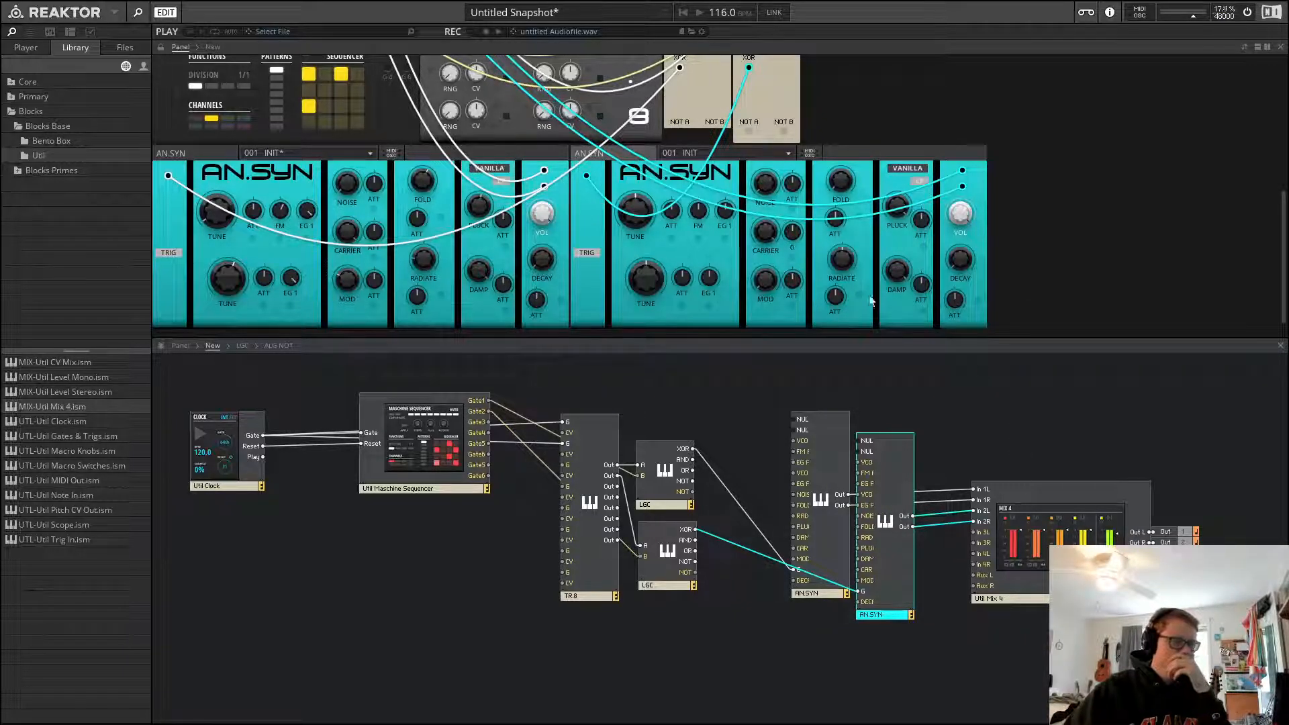
Toggle playback and adjust the TR.8's top-left RNG knob to change its random gate output
{"action": "left_click", "coordinate": [881, 383]}
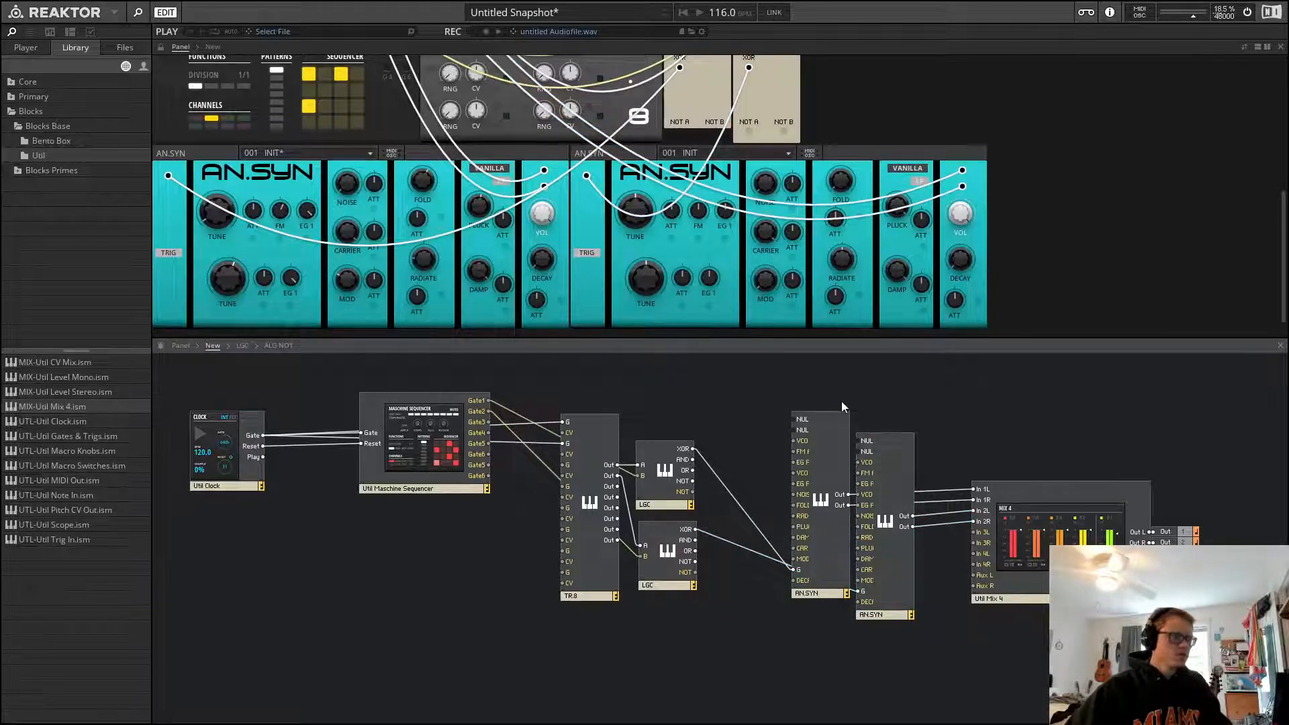
{"action": "key", "text": "space"}
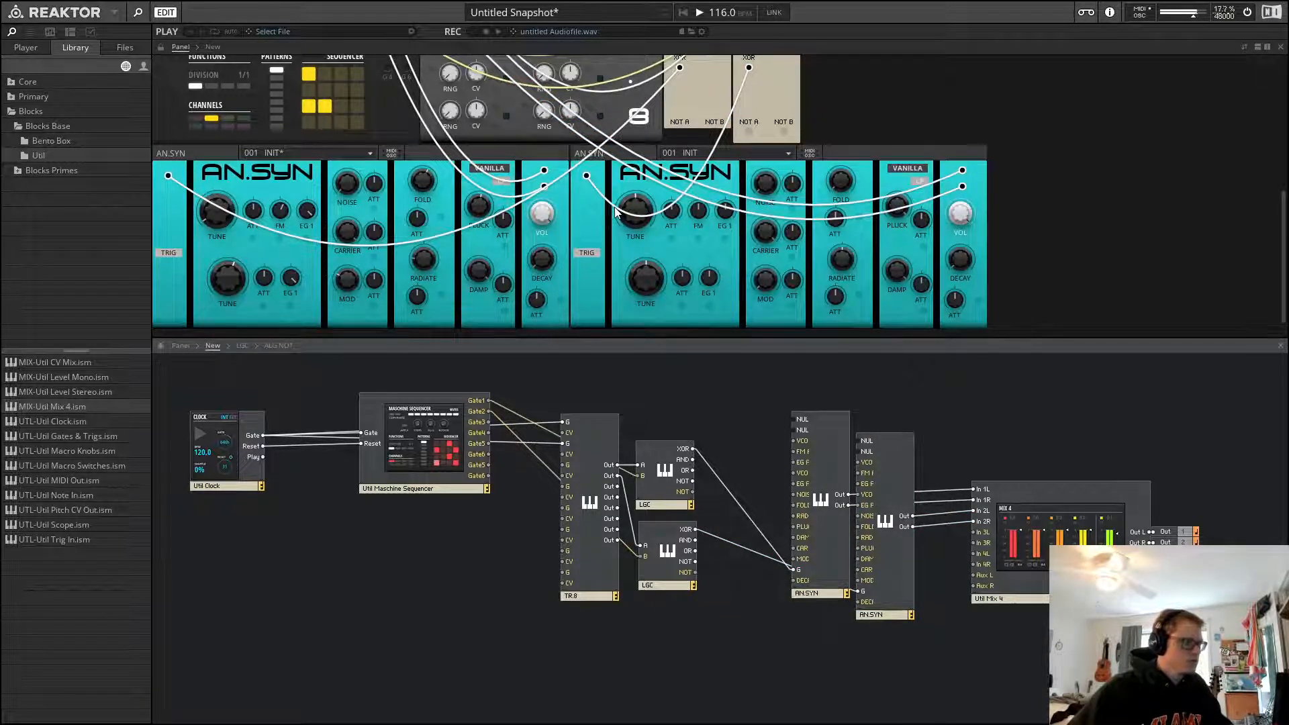
{"action": "scroll", "coordinate": [615, 212], "scroll_direction": "up", "scroll_amount": 3}
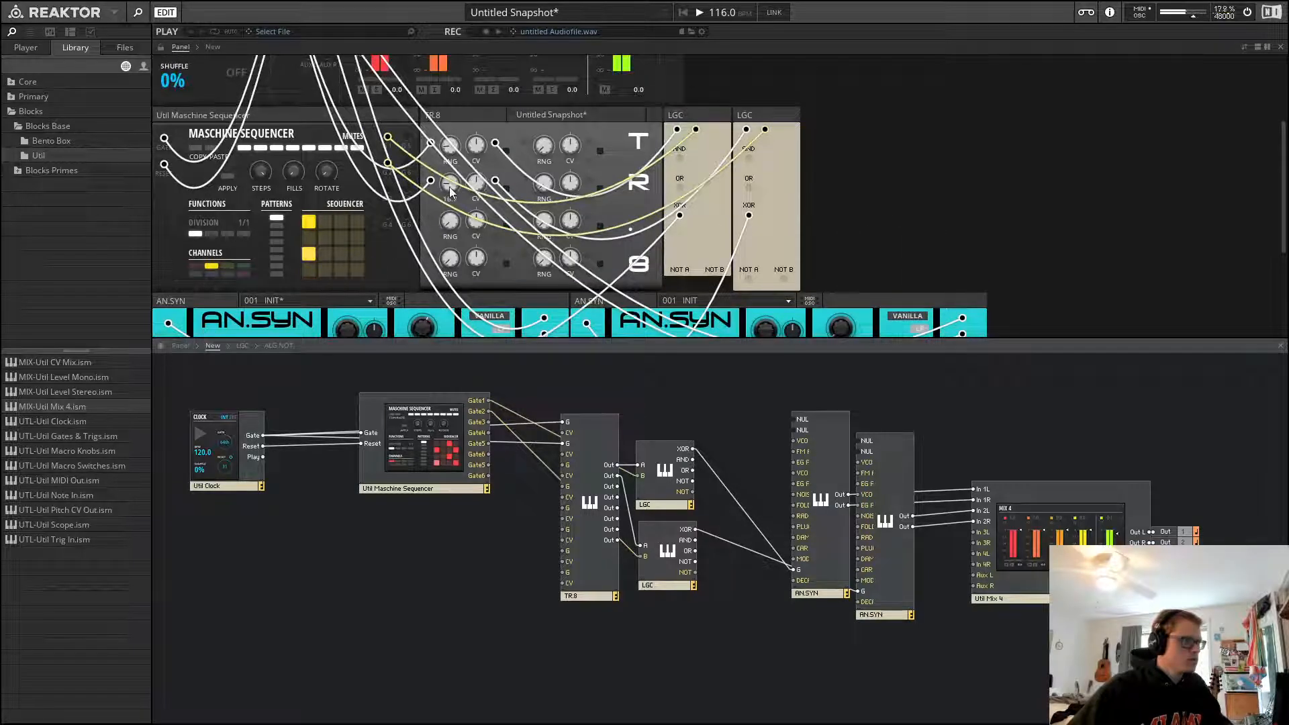
{"action": "left_click_drag", "start_coordinate": [450, 190], "coordinate": [453, 201]}
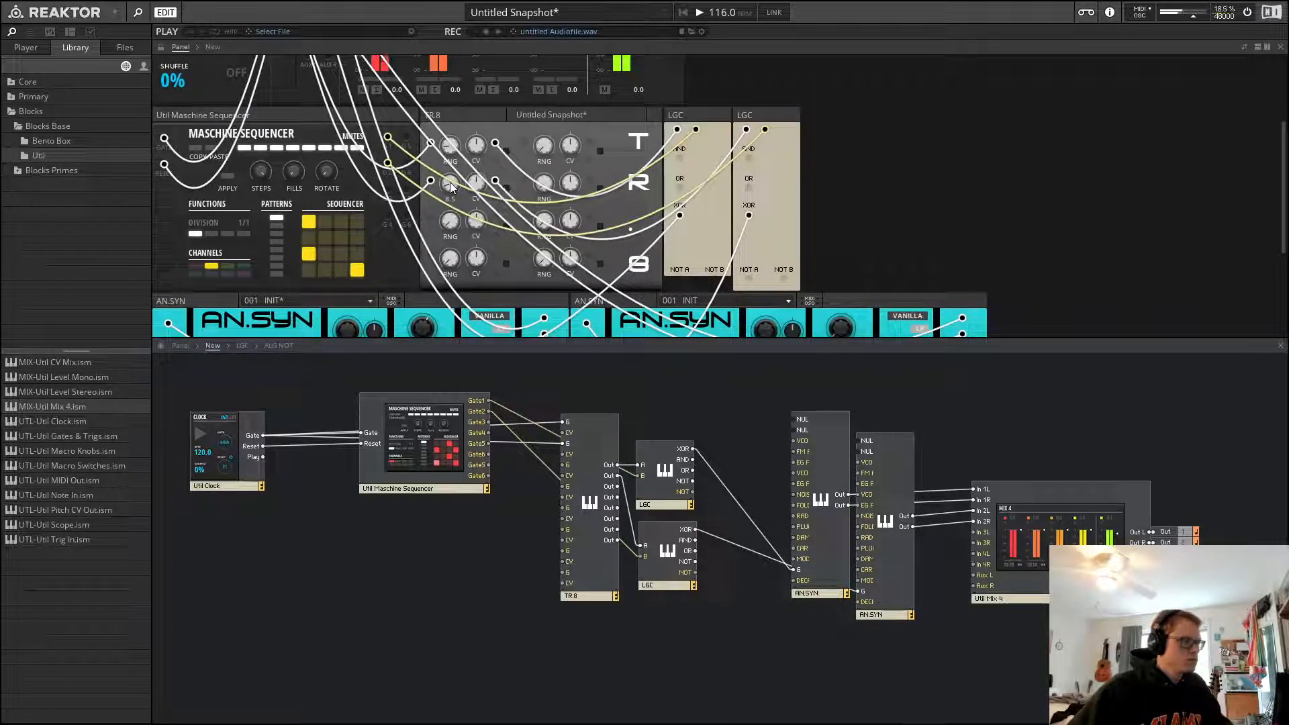
{"action": "left_click_drag", "start_coordinate": [451, 188], "coordinate": [451, 191]}
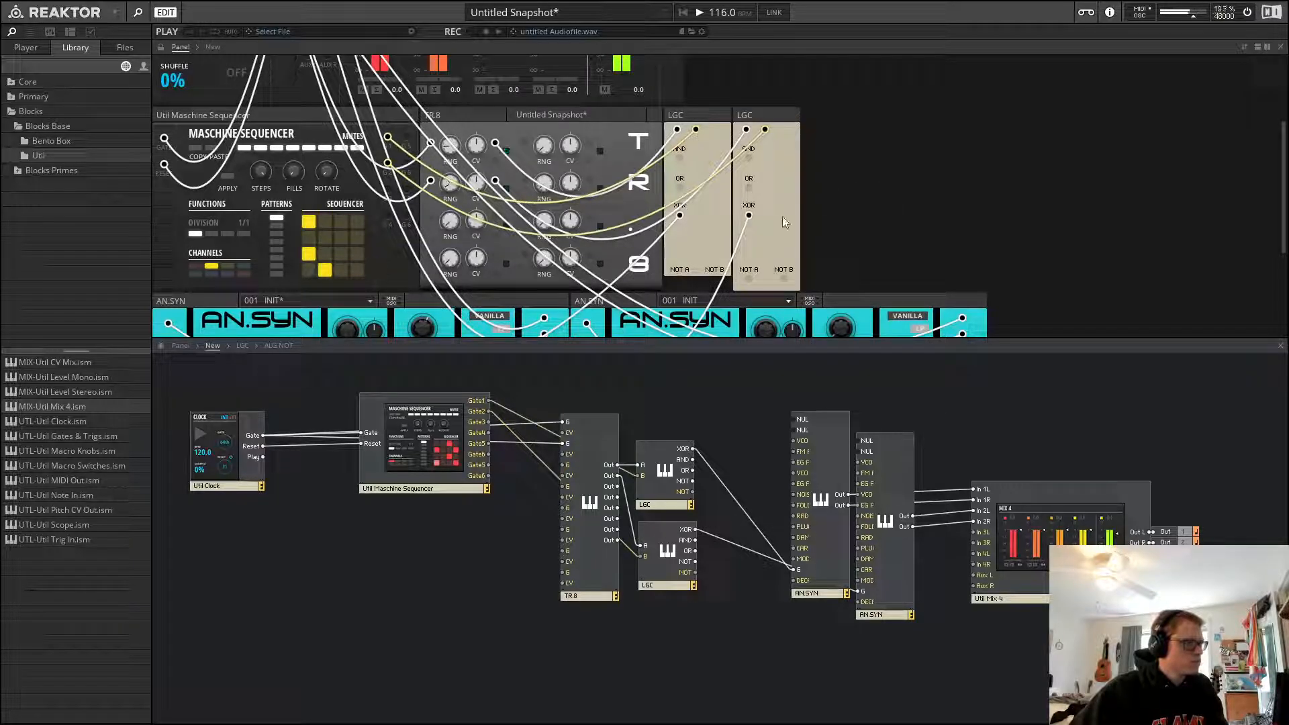
{"action": "scroll", "coordinate": [783, 216], "scroll_direction": "down", "scroll_amount": 5}
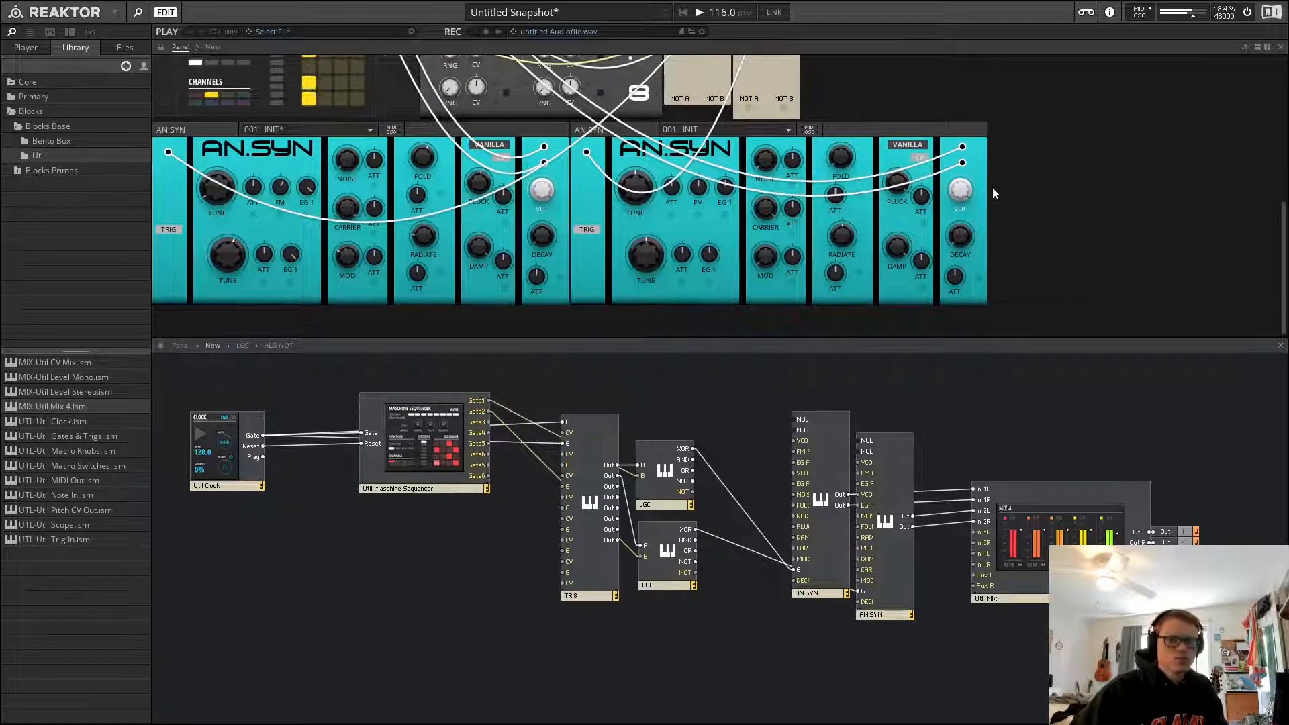
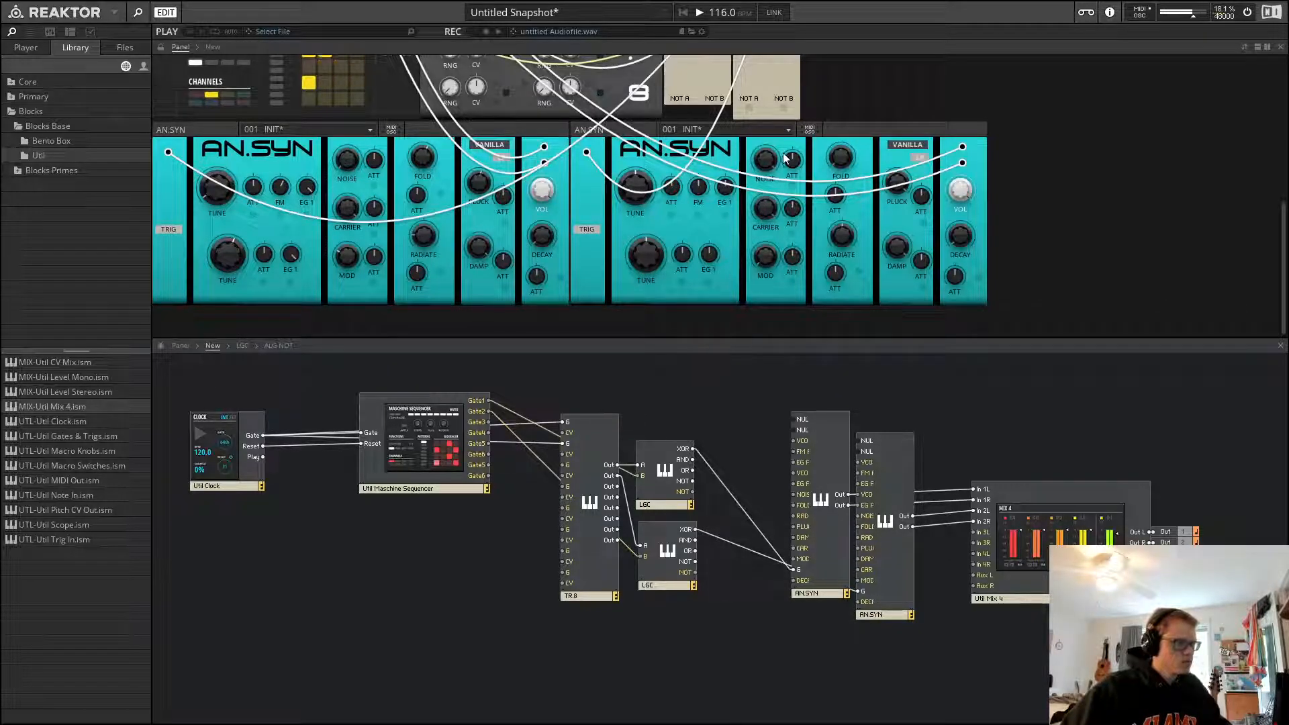
Switch the second AN.SYN to SNAPPY mode and raise its Pluck knob
{"action": "left_click_drag", "start_coordinate": [964, 194], "coordinate": [966, 235]}
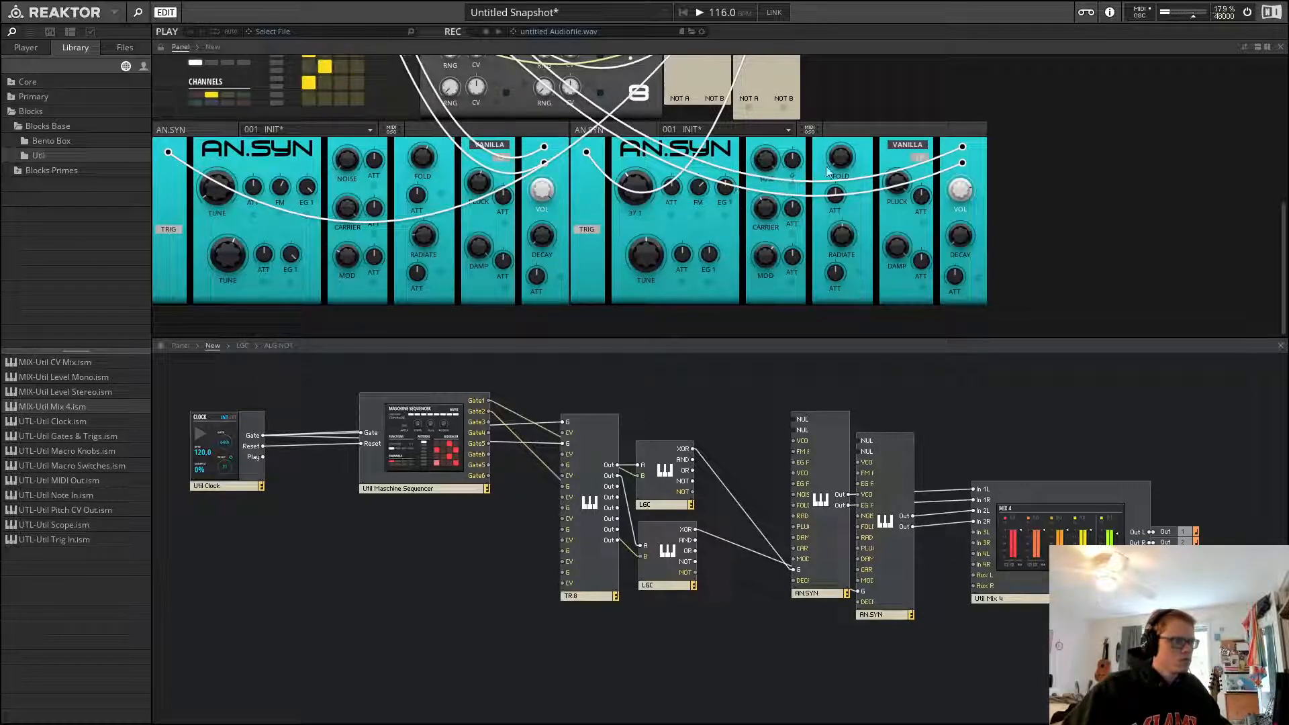
{"action": "left_click", "coordinate": [902, 147]}
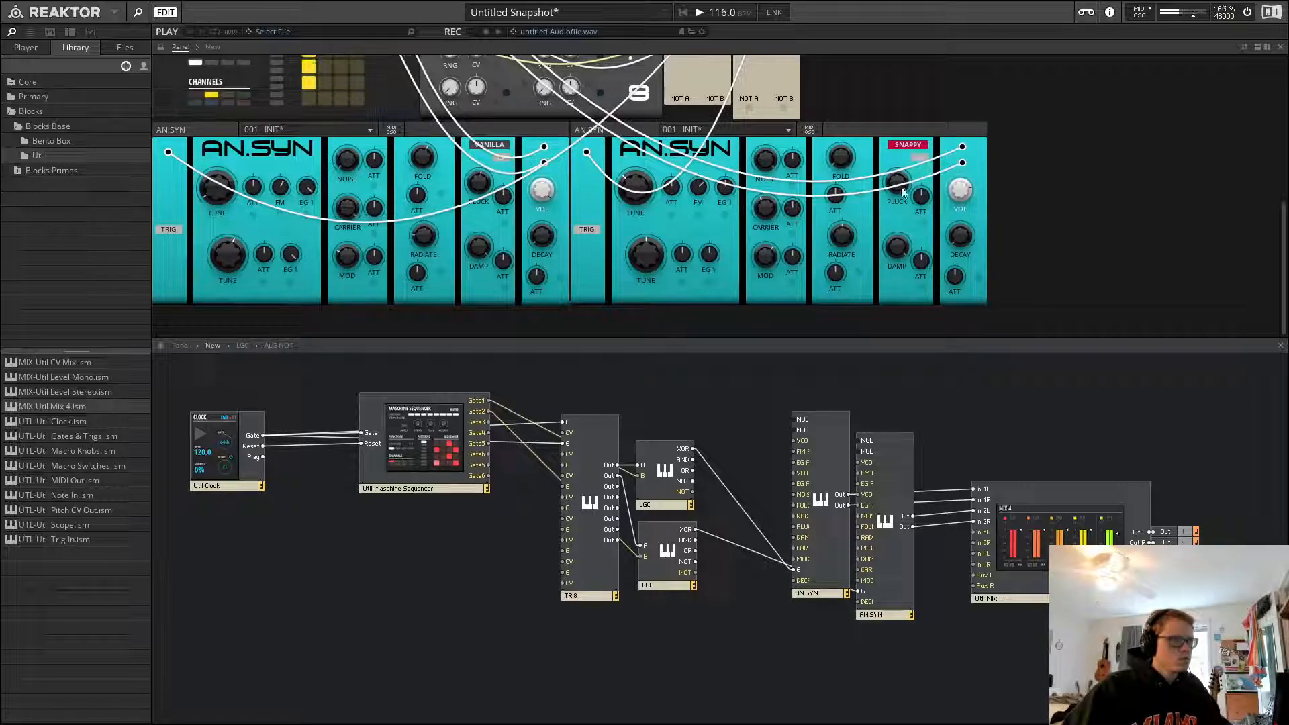
{"action": "left_click_drag", "start_coordinate": [901, 187], "coordinate": [917, 249]}
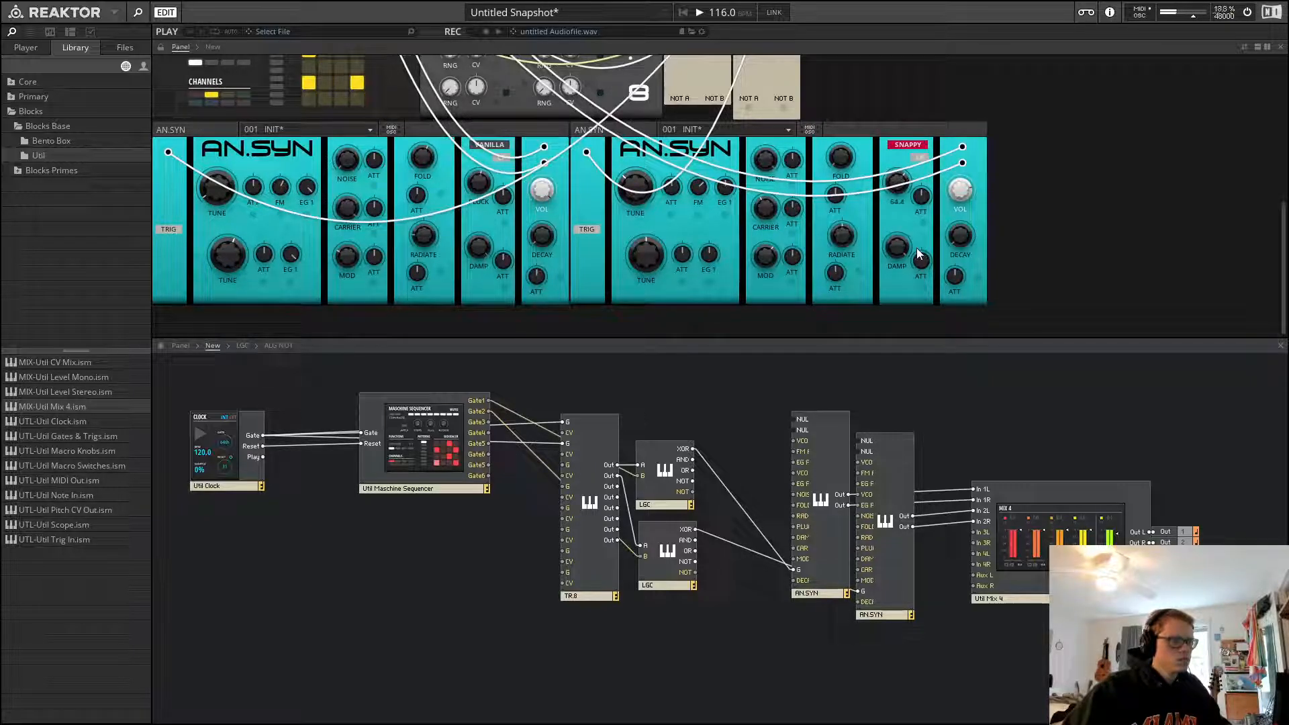
Raise the first AN.SYN's EG 1 attenuator to 100.0
{"action": "left_click", "coordinate": [728, 391]}
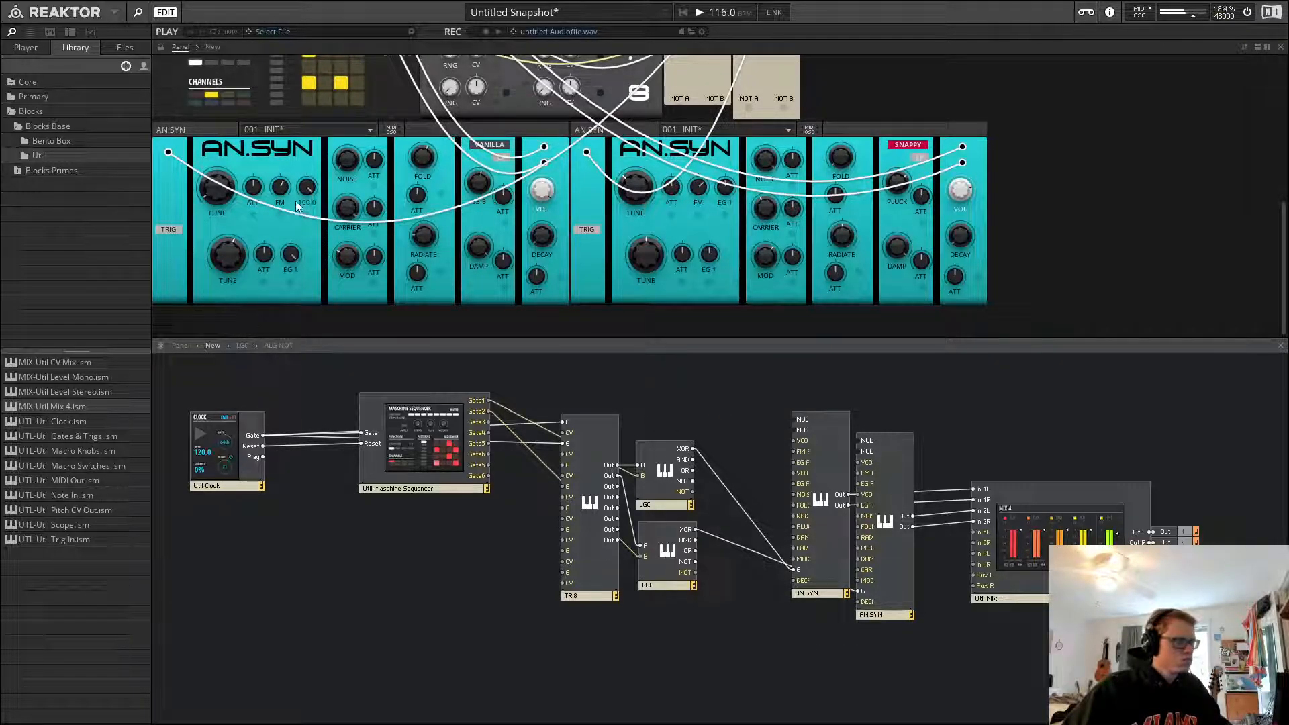
{"action": "left_click_drag", "start_coordinate": [307, 191], "coordinate": [319, 272]}
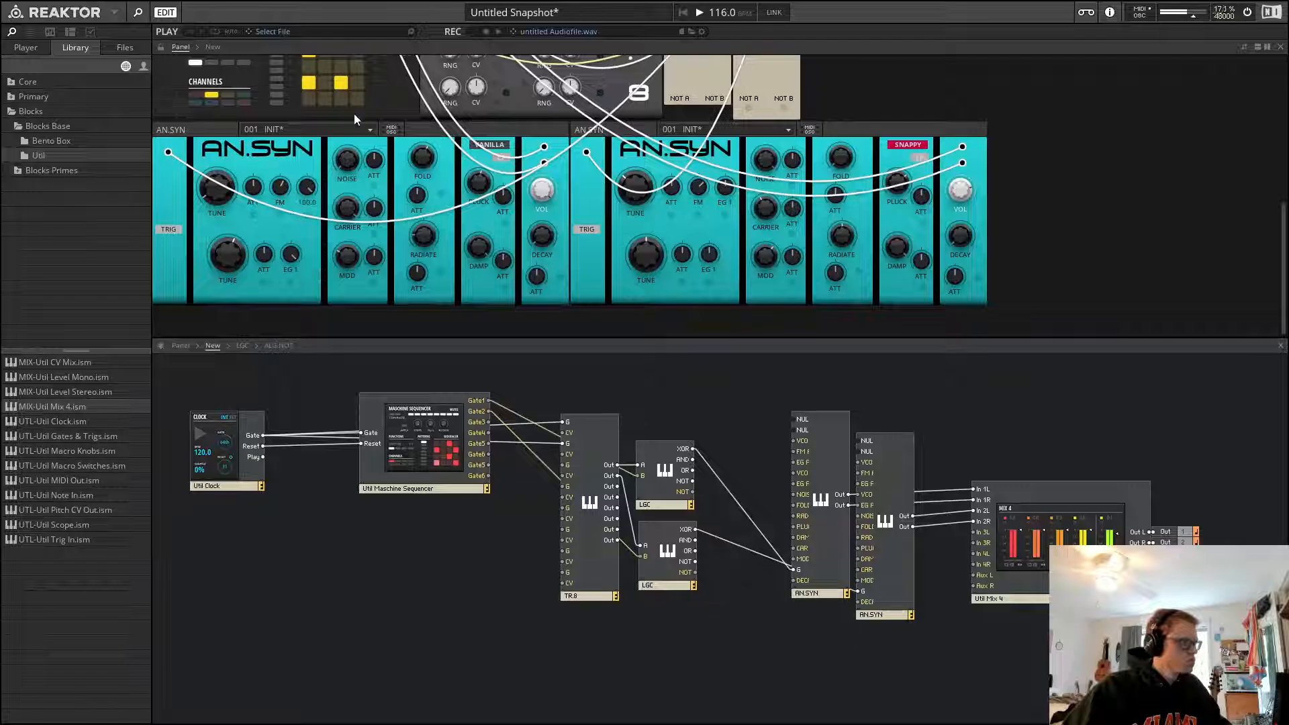
Start playback and switch the first AN.SYN to SNAPPY mode
{"action": "scroll", "coordinate": [327, 308], "scroll_direction": "up", "scroll_amount": 1}
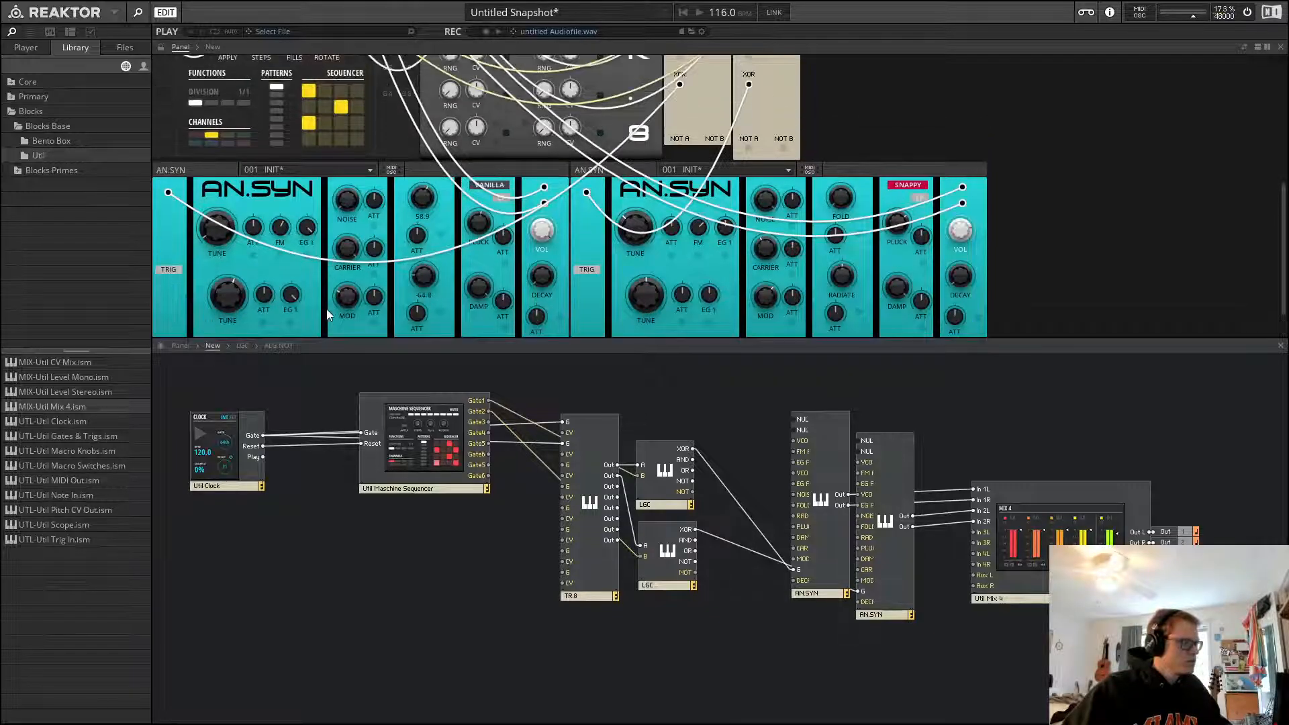
{"action": "scroll", "coordinate": [326, 309], "scroll_direction": "down", "scroll_amount": 1}
{"action": "left_click", "coordinate": [448, 148]}
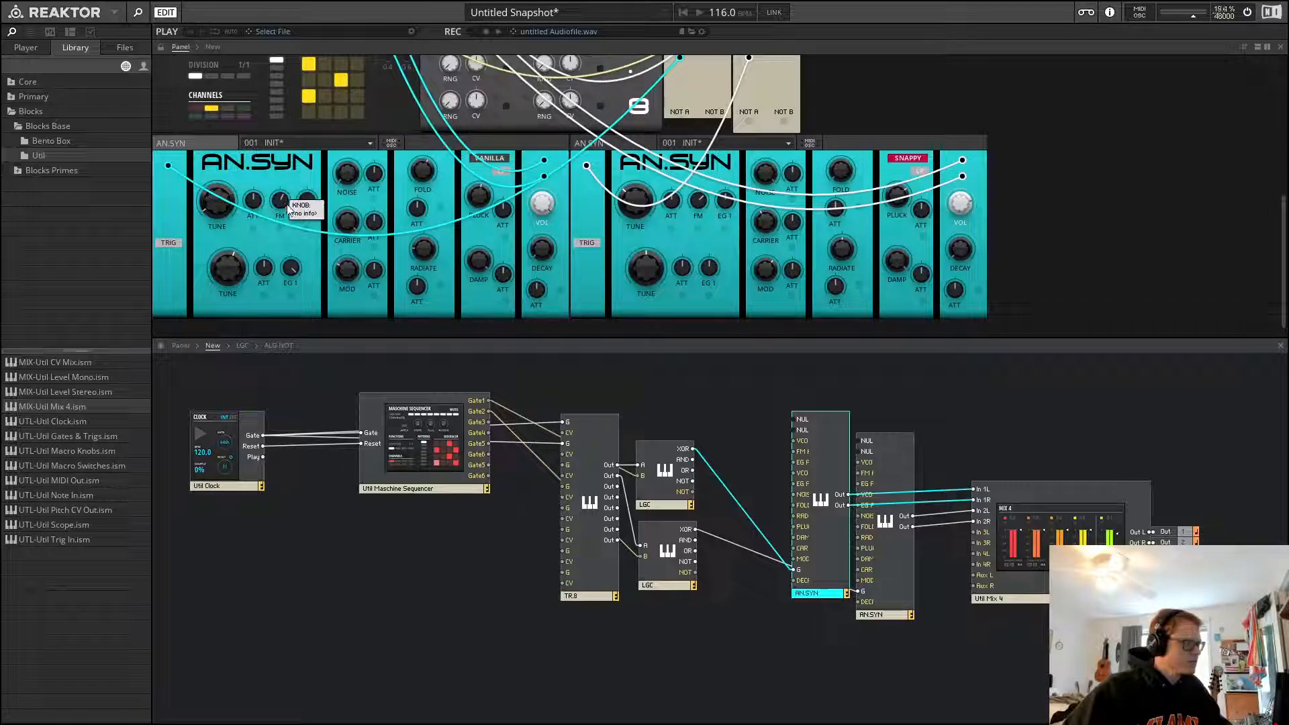
{"action": "key", "text": "space"}
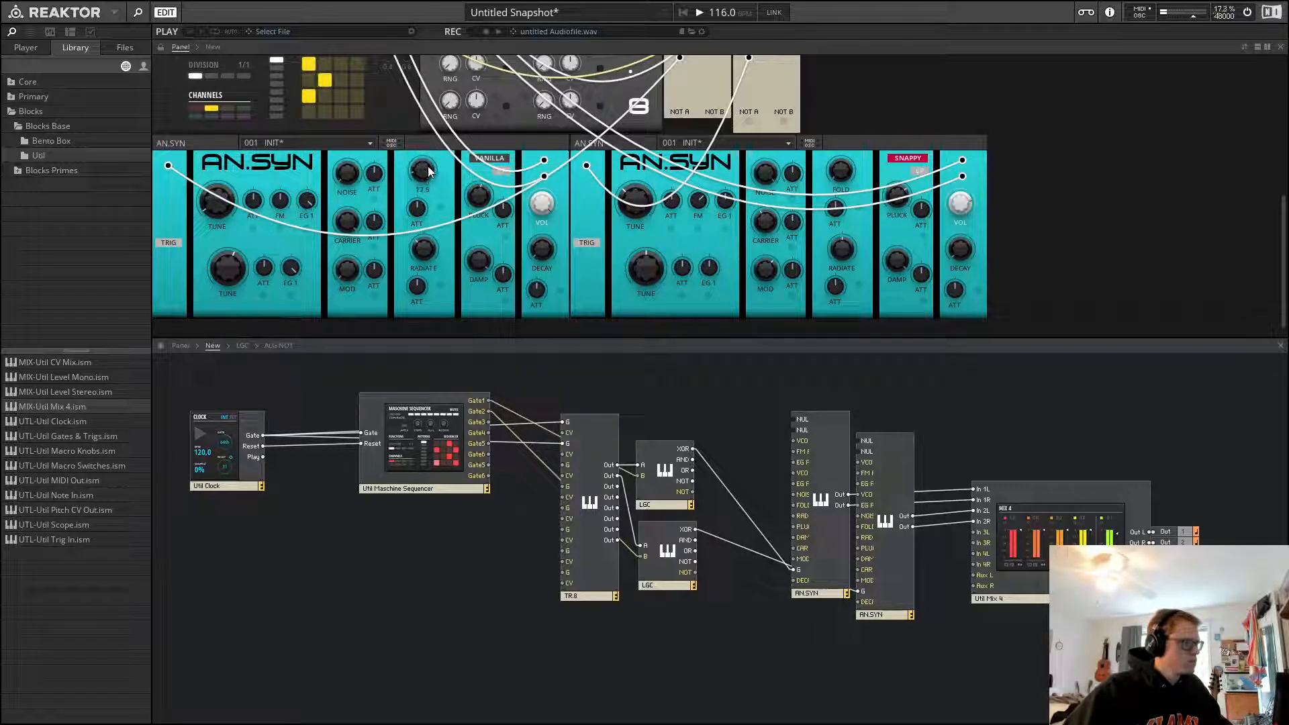
{"action": "left_click", "coordinate": [485, 160]}
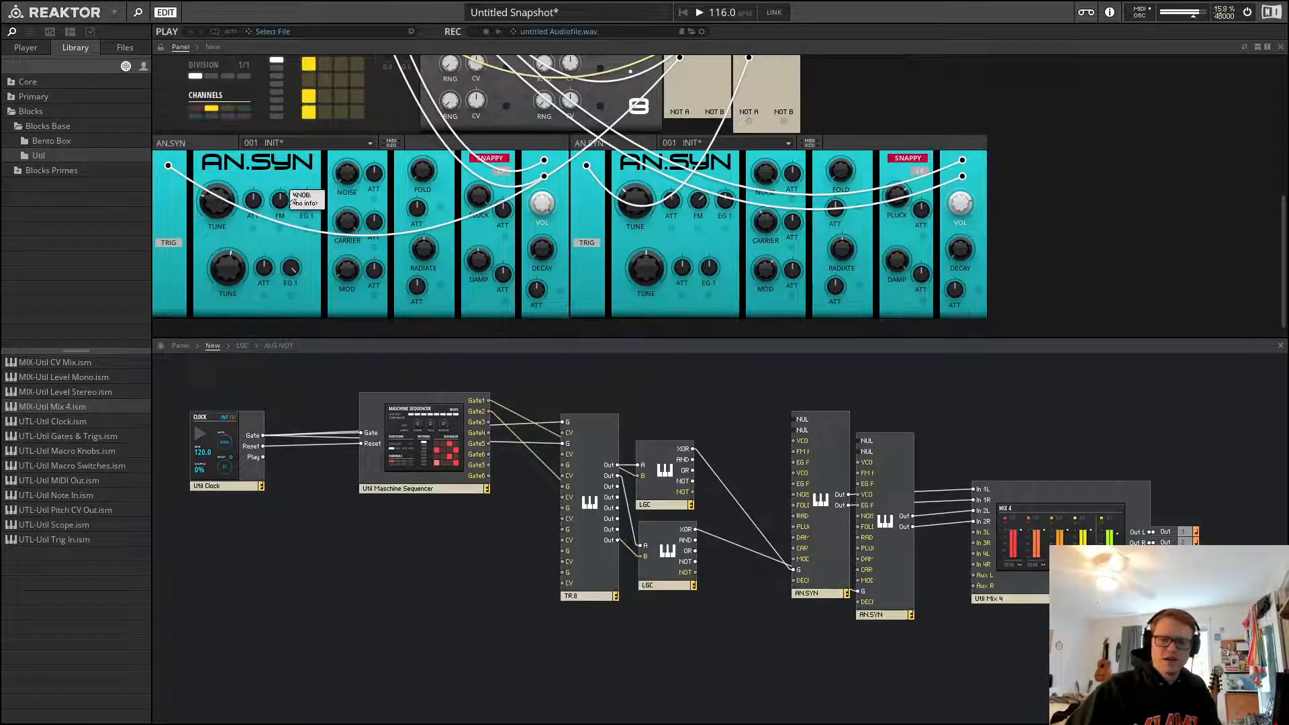
Set the clock's shuffle to 20%
{"action": "scroll", "coordinate": [904, 100], "scroll_direction": "up", "scroll_amount": 5}
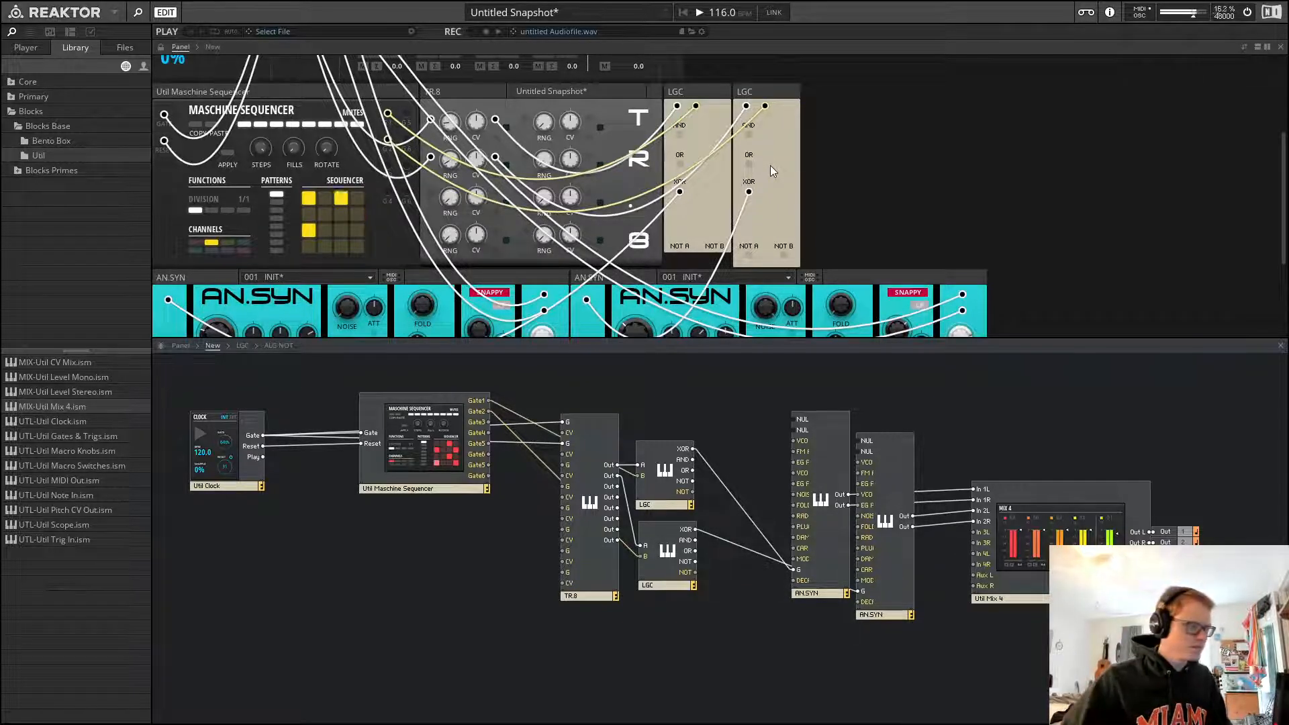
{"action": "scroll", "coordinate": [832, 141], "scroll_direction": "down", "scroll_amount": 3}
{"action": "scroll", "coordinate": [836, 129], "scroll_direction": "down", "scroll_amount": 2}
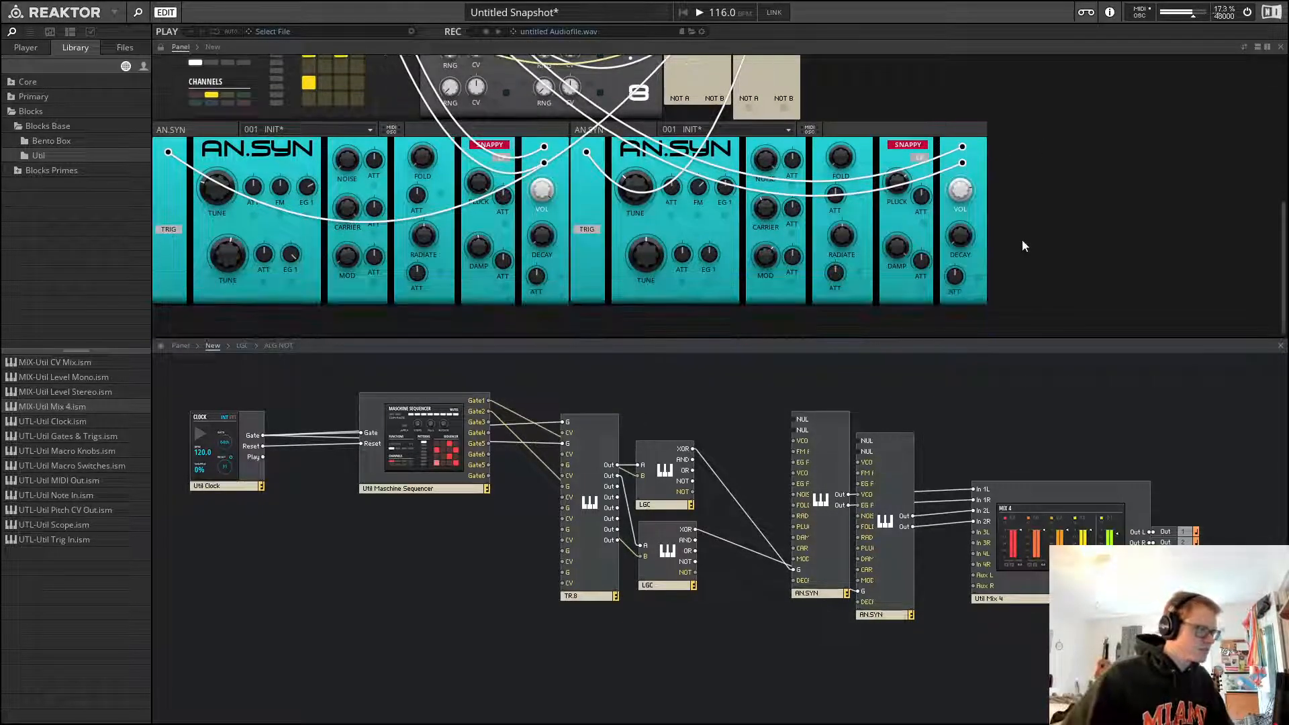
{"action": "scroll", "coordinate": [1021, 242], "scroll_direction": "up", "scroll_amount": 2}
{"action": "scroll", "coordinate": [1031, 238], "scroll_direction": "down", "scroll_amount": 2}
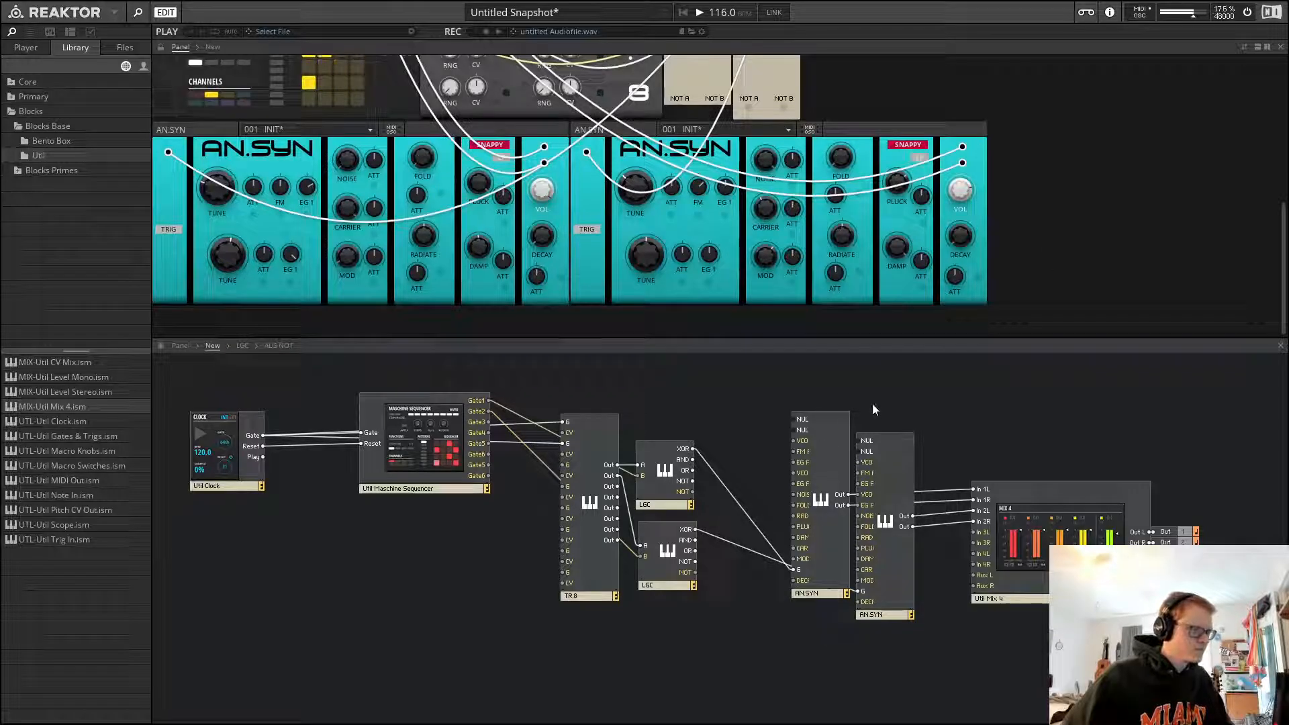
{"action": "scroll", "coordinate": [1054, 271], "scroll_direction": "up", "scroll_amount": 2}
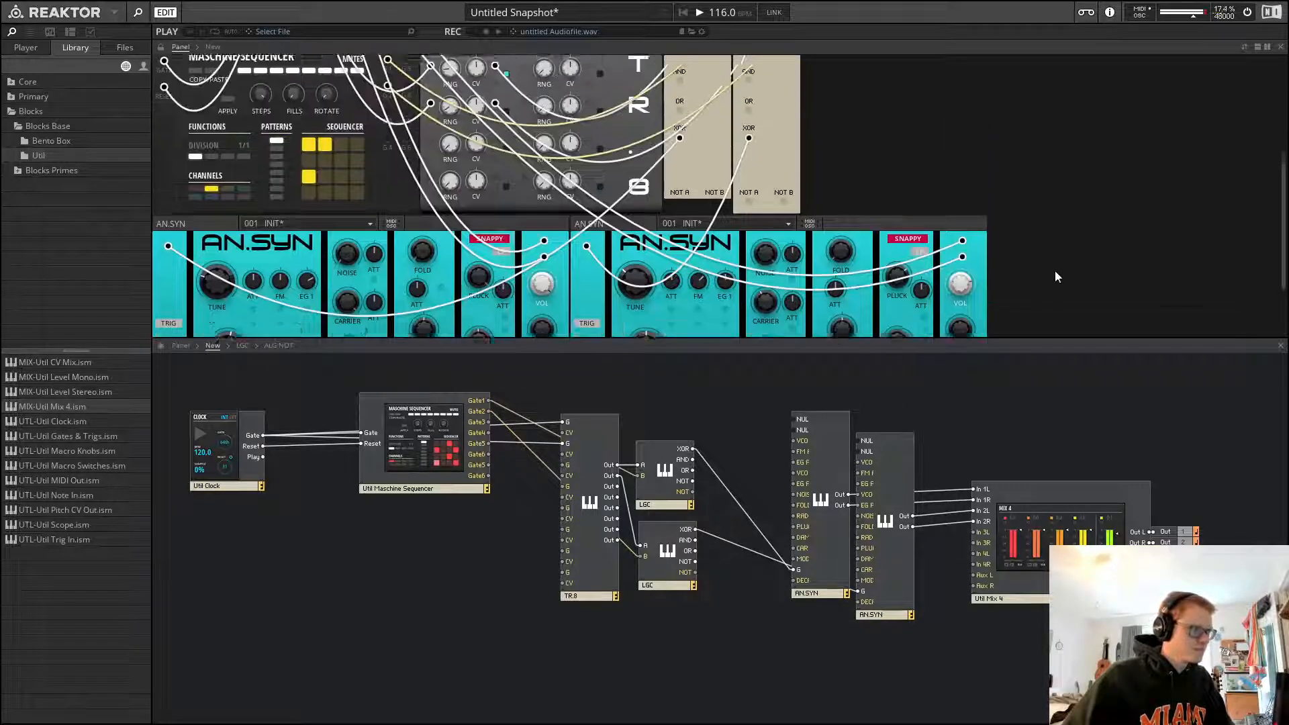
{"action": "scroll", "coordinate": [1056, 275], "scroll_direction": "up", "scroll_amount": 4}
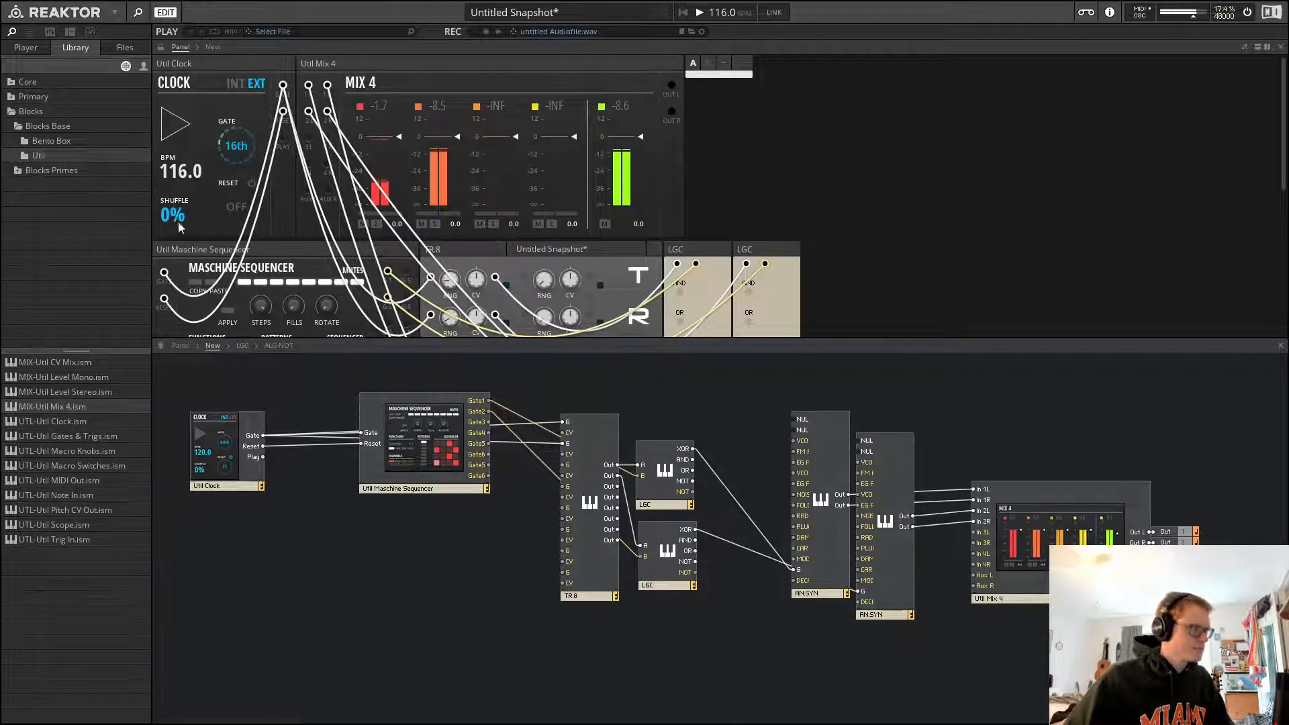
{"action": "key", "text": "space"}
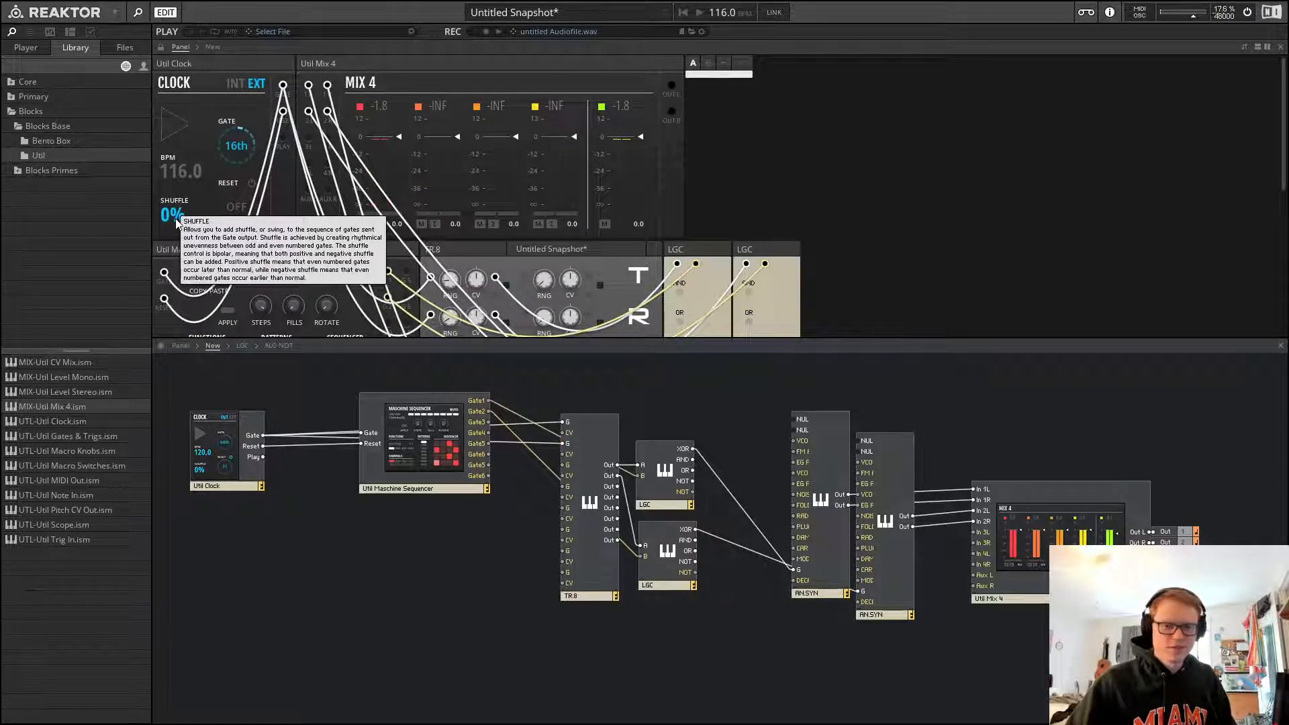
{"action": "left_click_drag", "start_coordinate": [178, 223], "coordinate": [222, 181]}
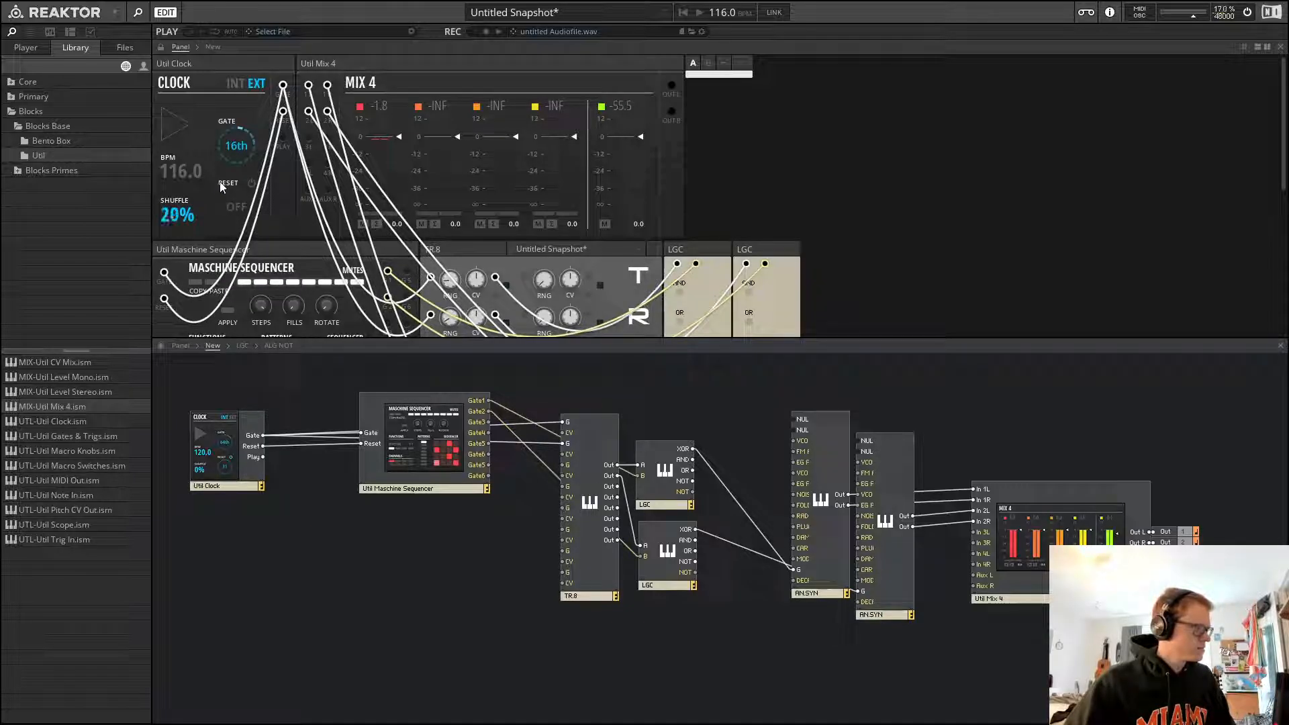
Toggle playback to audition the shuffled pattern
{"action": "key", "text": "space"}
{"action": "scroll", "coordinate": [731, 196], "scroll_direction": "down", "scroll_amount": 5}
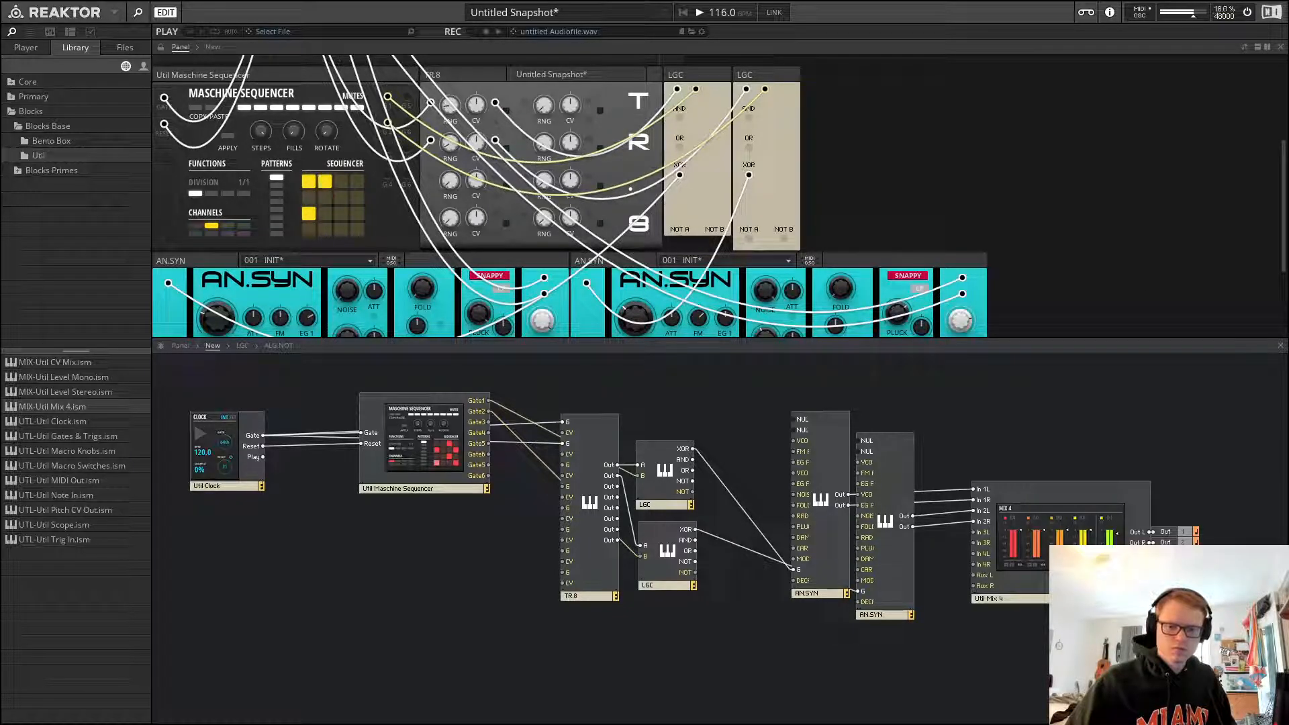
{"action": "left_click", "coordinate": [1100, 385]}
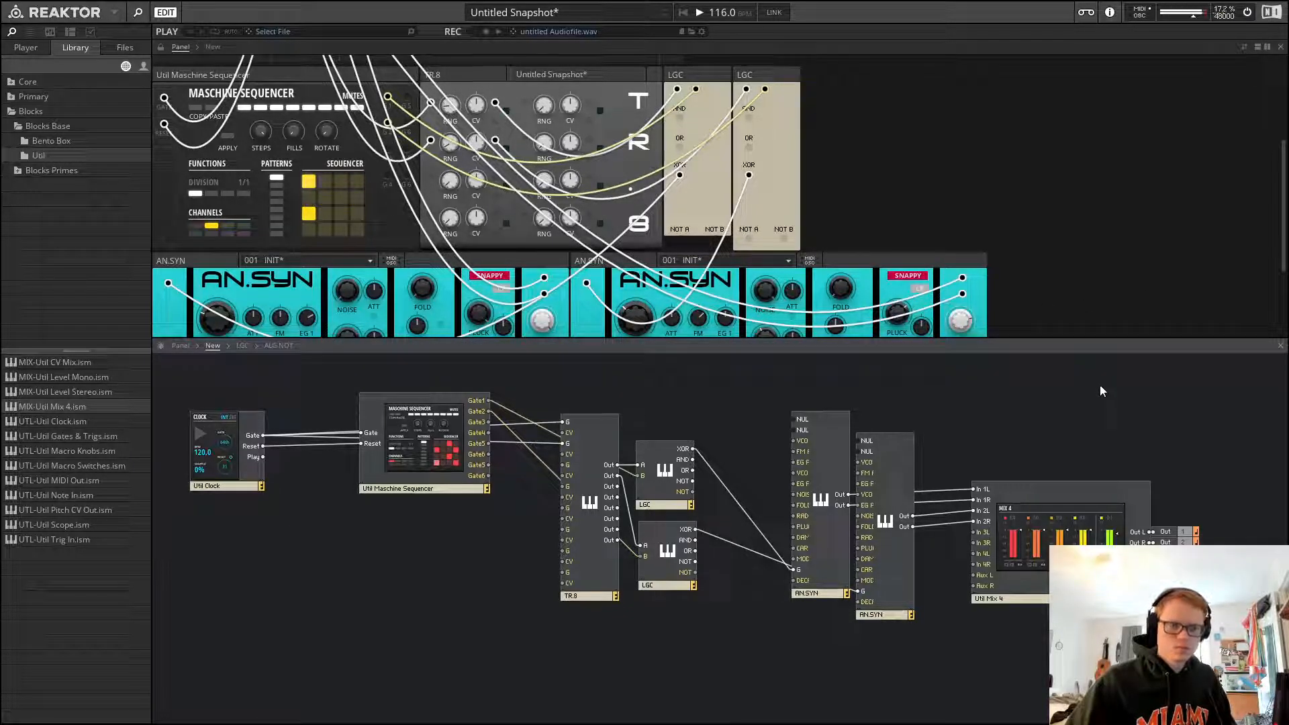
{"action": "key", "text": "space"}
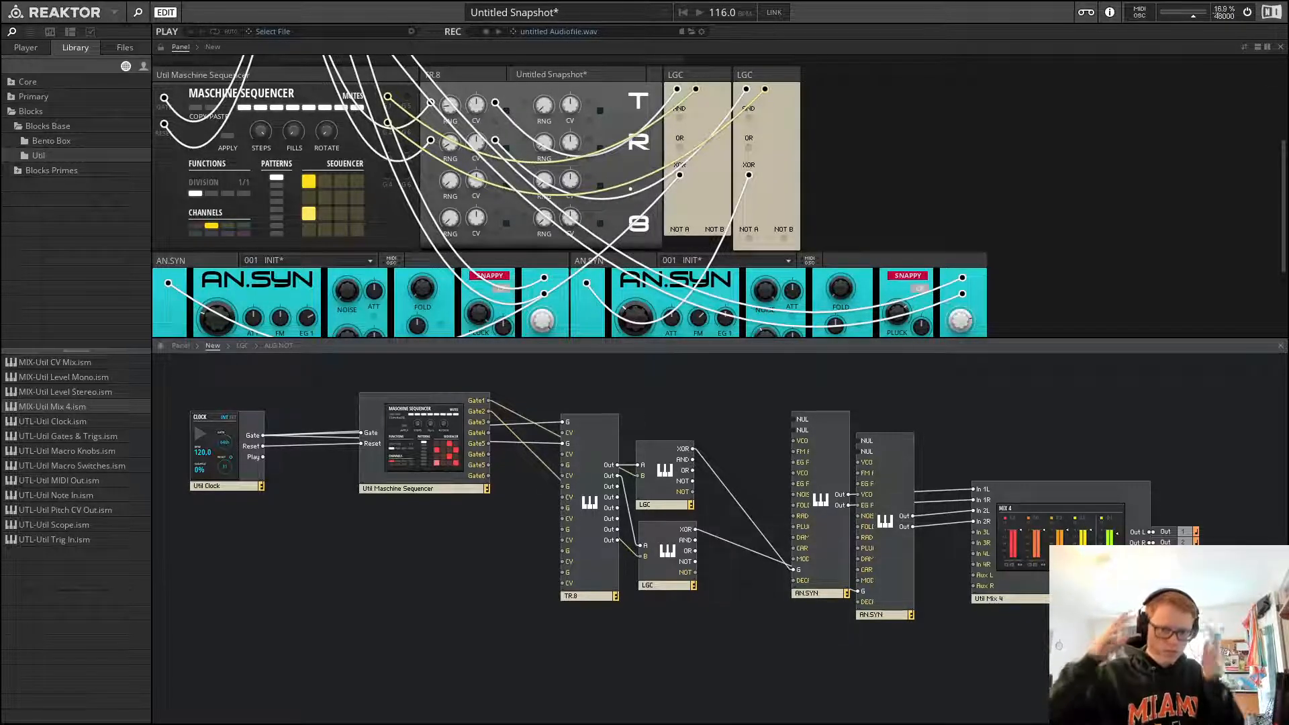
{"action": "key", "text": "space"}
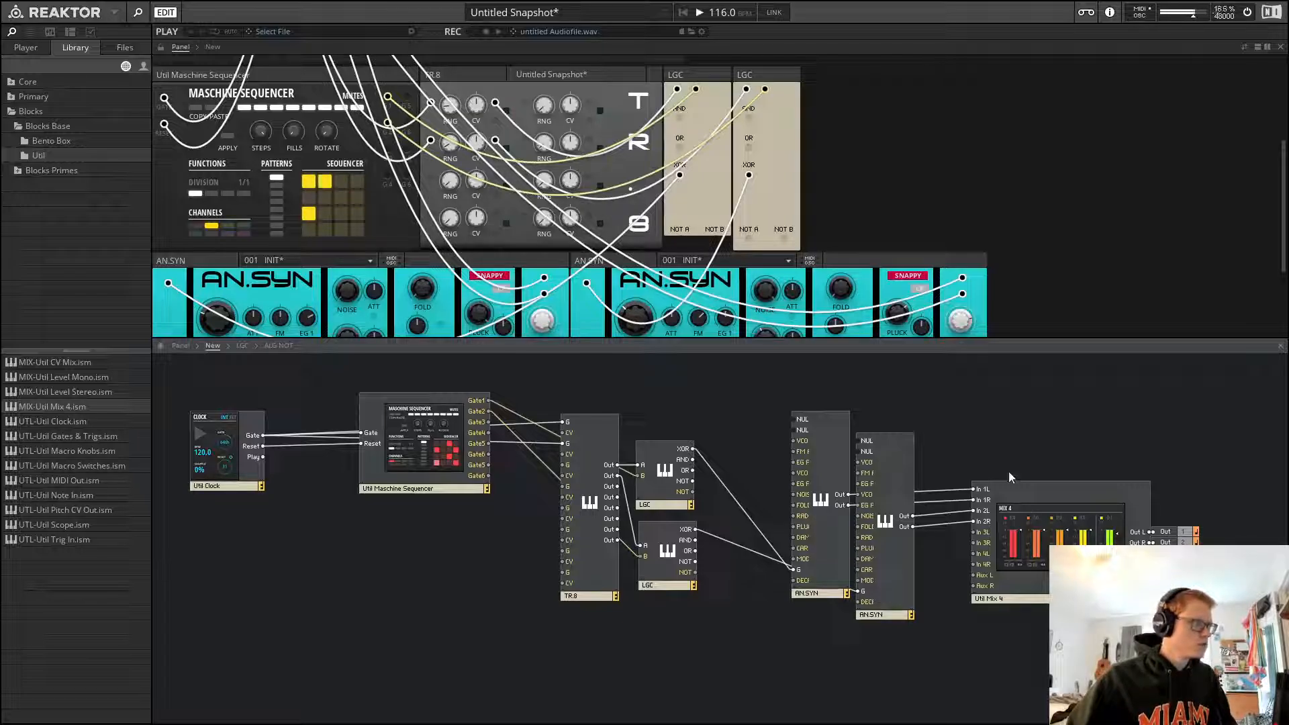
{"action": "key", "text": "space"}
Lower the clock's shuffle to 13%
{"action": "scroll", "coordinate": [988, 202], "scroll_direction": "up", "scroll_amount": 4}
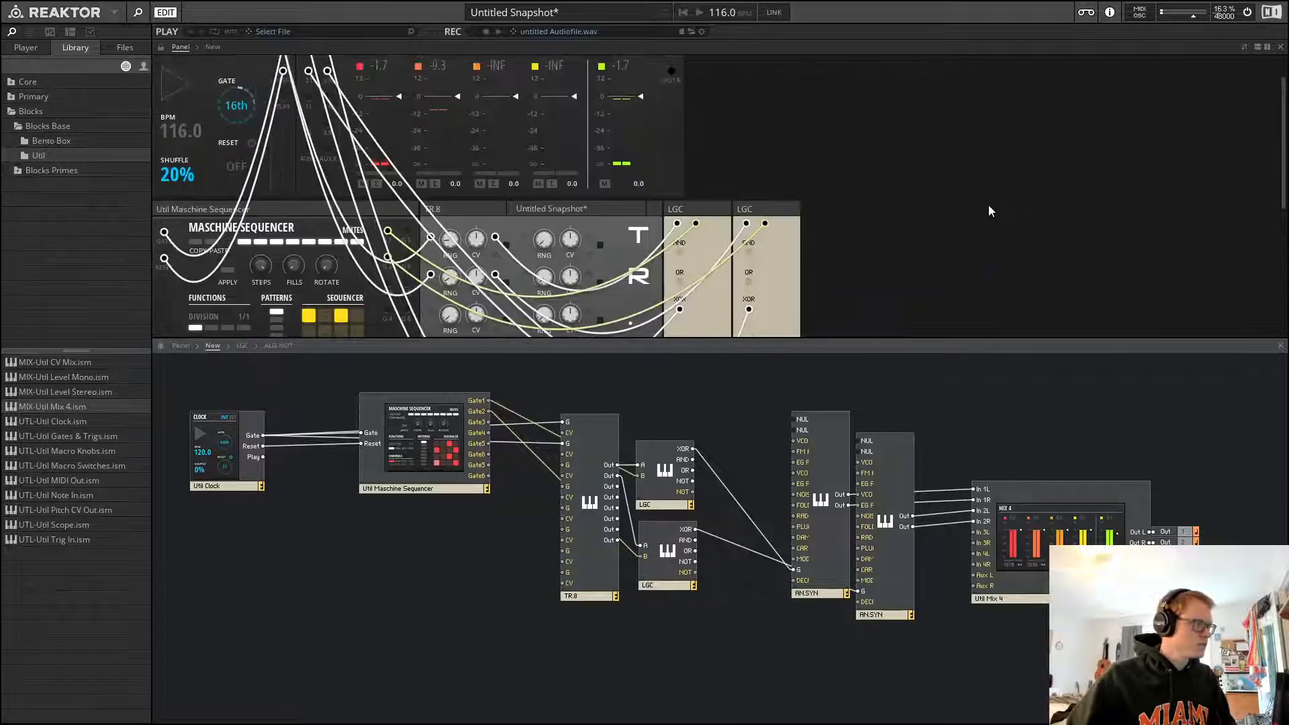
{"action": "key", "text": "space"}
{"action": "scroll", "coordinate": [985, 208], "scroll_direction": "down", "scroll_amount": 5}
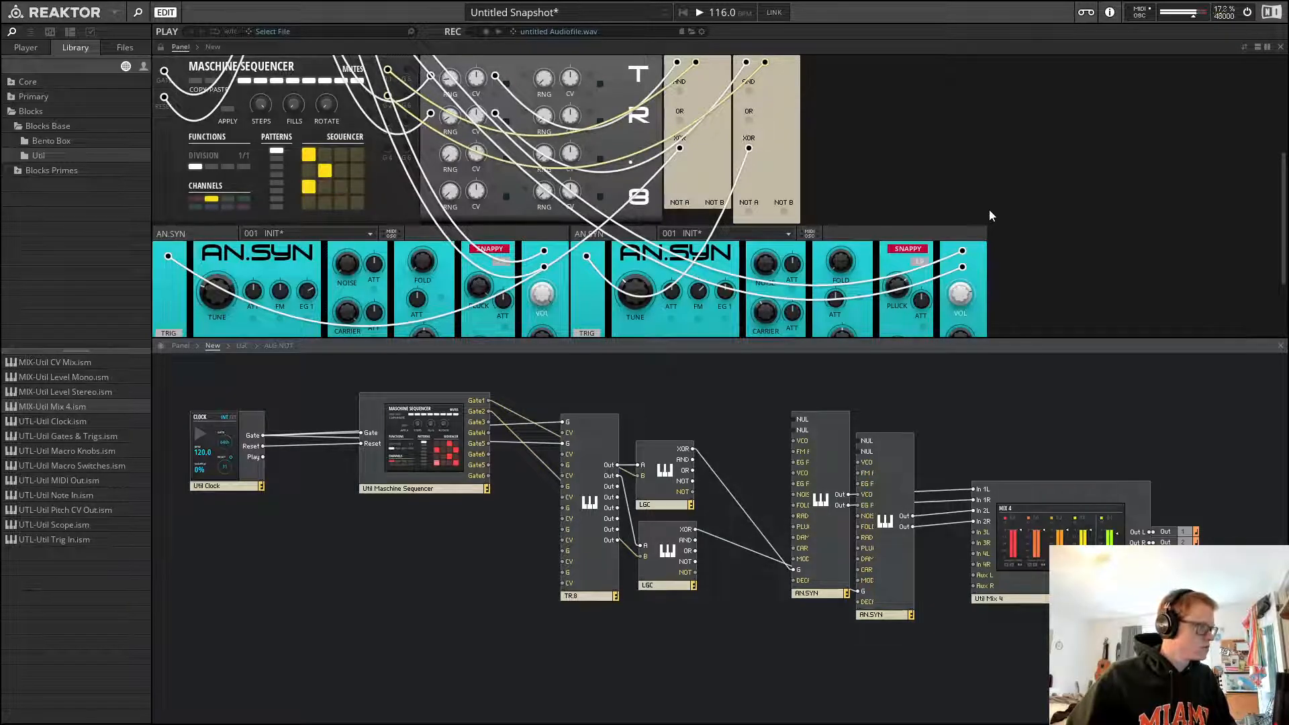
{"action": "scroll", "coordinate": [989, 216], "scroll_direction": "up", "scroll_amount": 2}
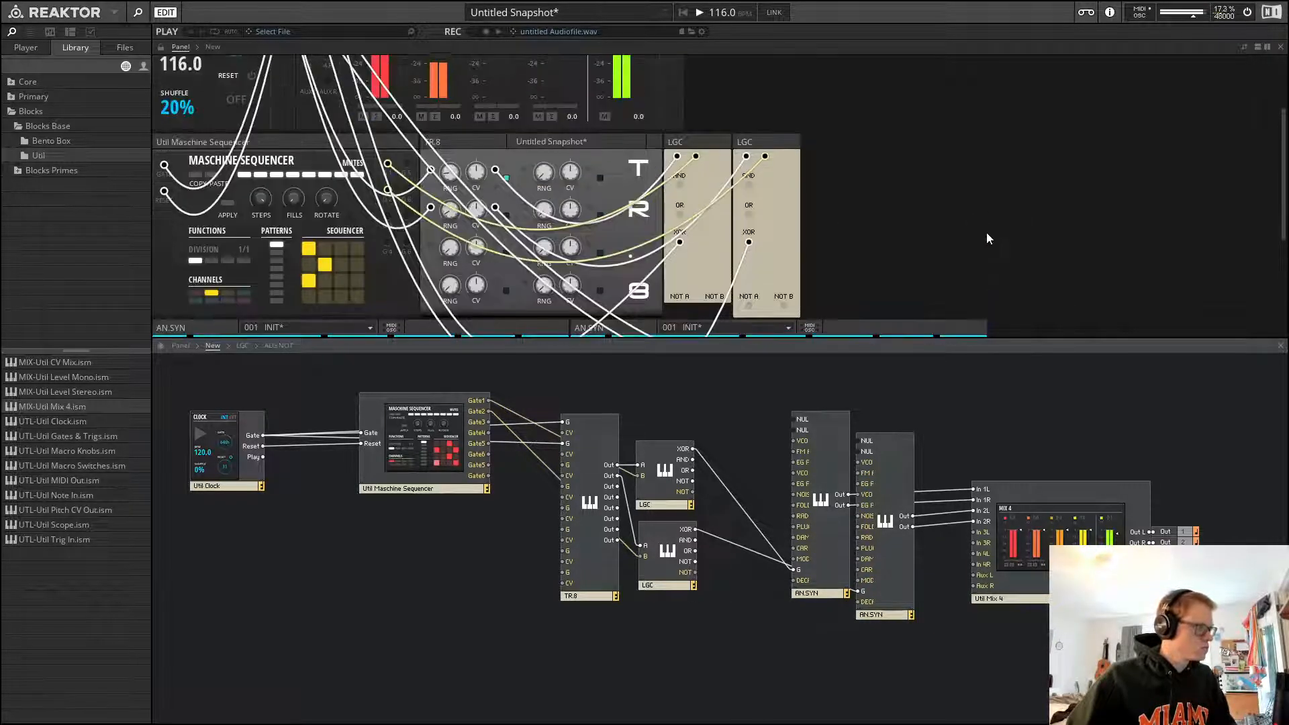
{"action": "scroll", "coordinate": [987, 236], "scroll_direction": "up", "scroll_amount": 2}
{"action": "left_click_drag", "start_coordinate": [173, 188], "coordinate": [199, 203]}
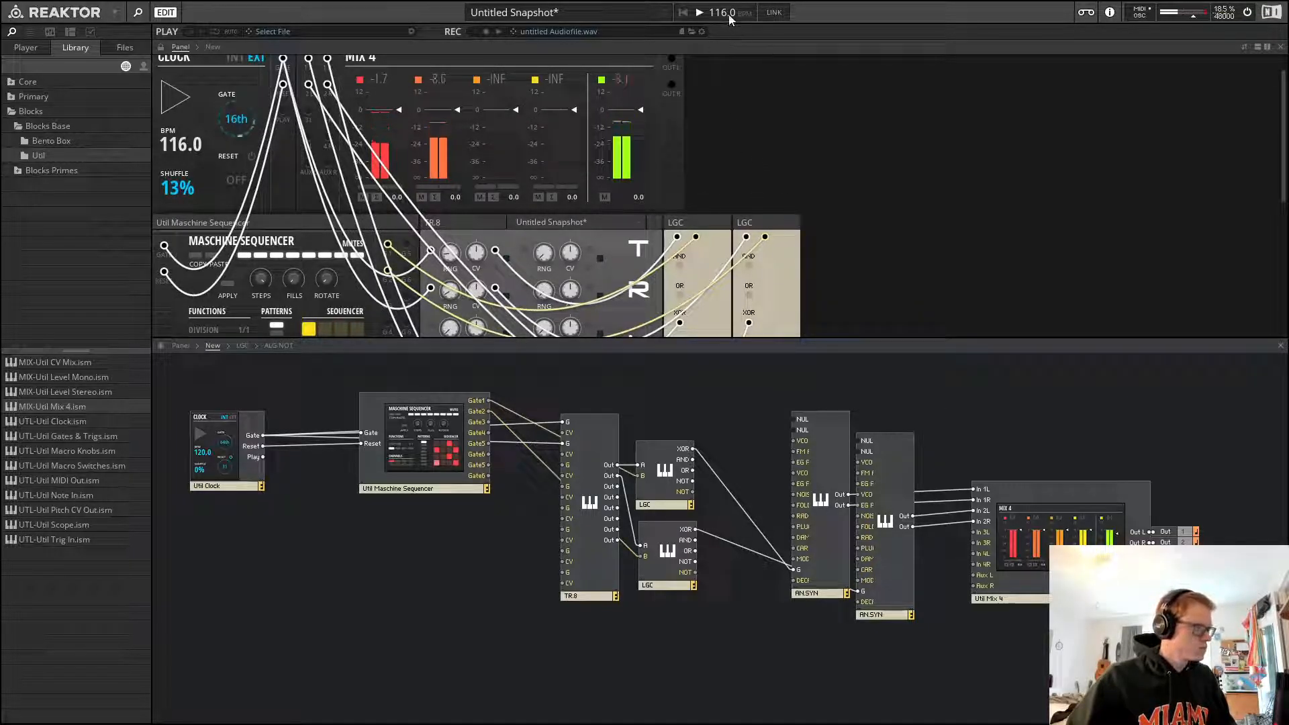
Select the LGC blocks and nudge the first LGC slightly downward in the structure
{"action": "scroll", "coordinate": [839, 206], "scroll_direction": "down", "scroll_amount": 5}
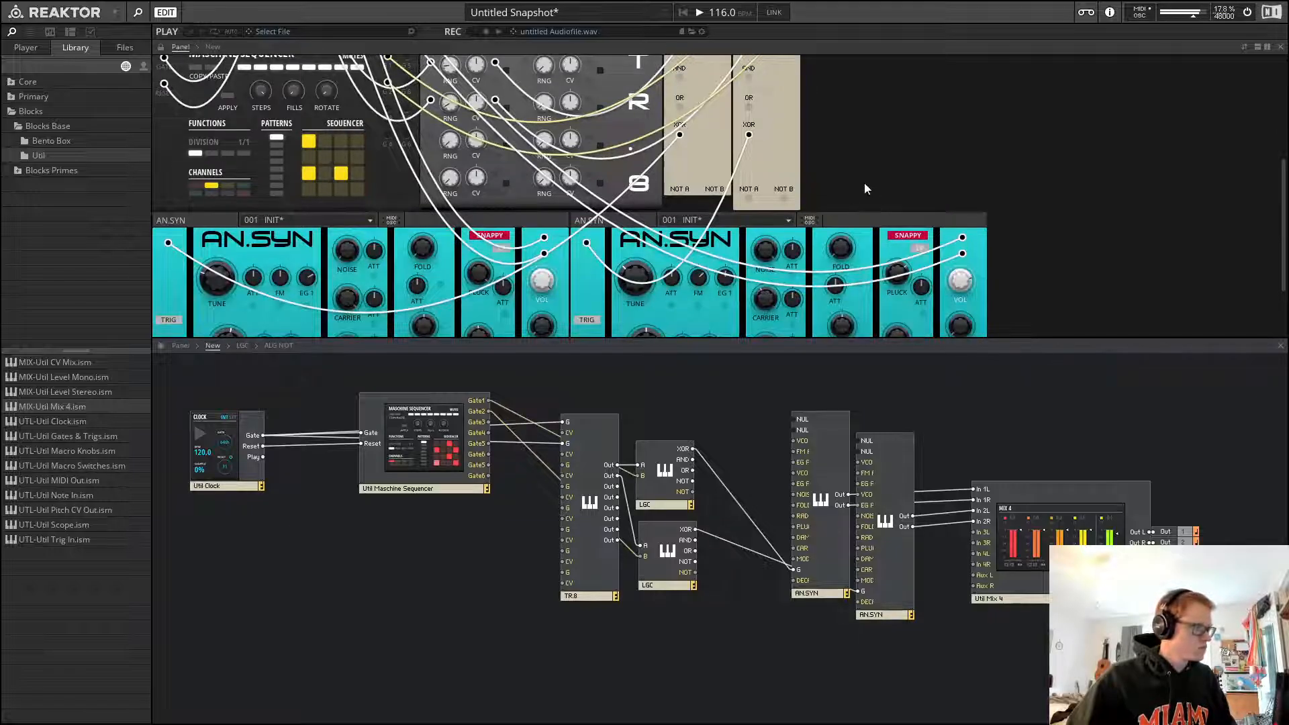
{"action": "scroll", "coordinate": [743, 246], "scroll_direction": "up", "scroll_amount": 1}
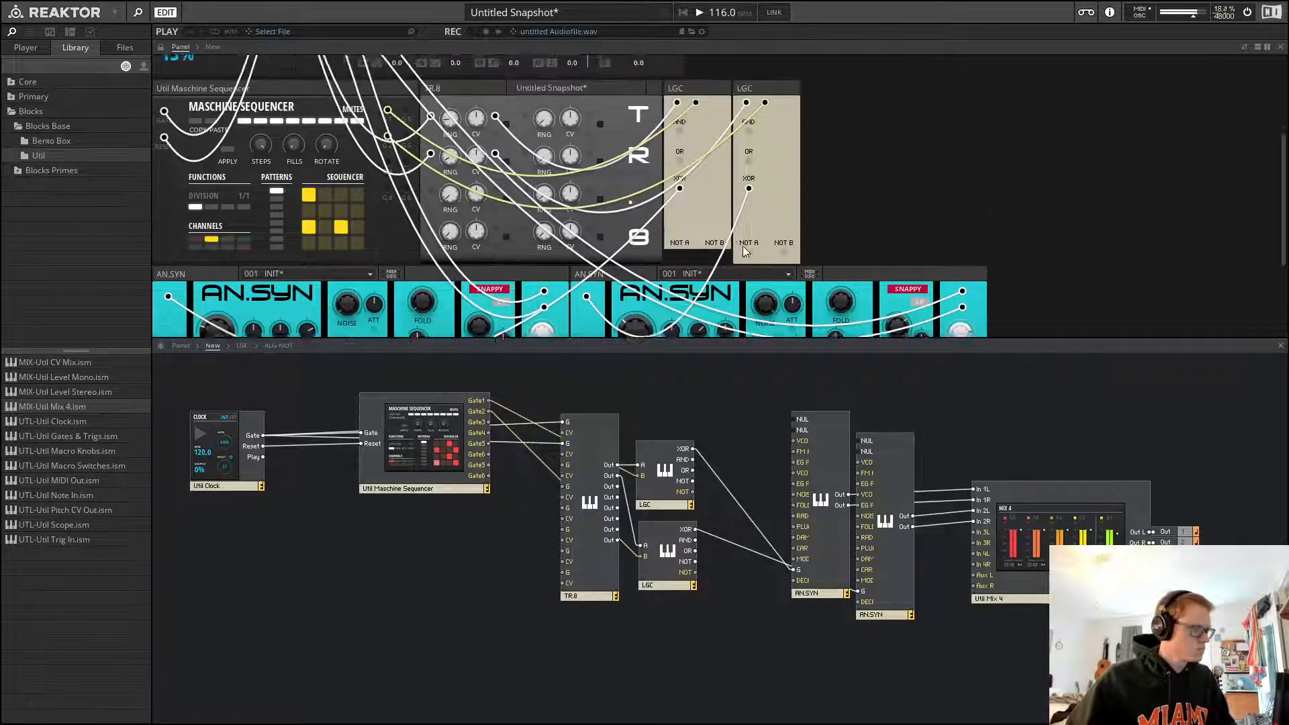
{"action": "scroll", "coordinate": [743, 246], "scroll_direction": "up", "scroll_amount": 1}
{"action": "left_click", "coordinate": [766, 106]}
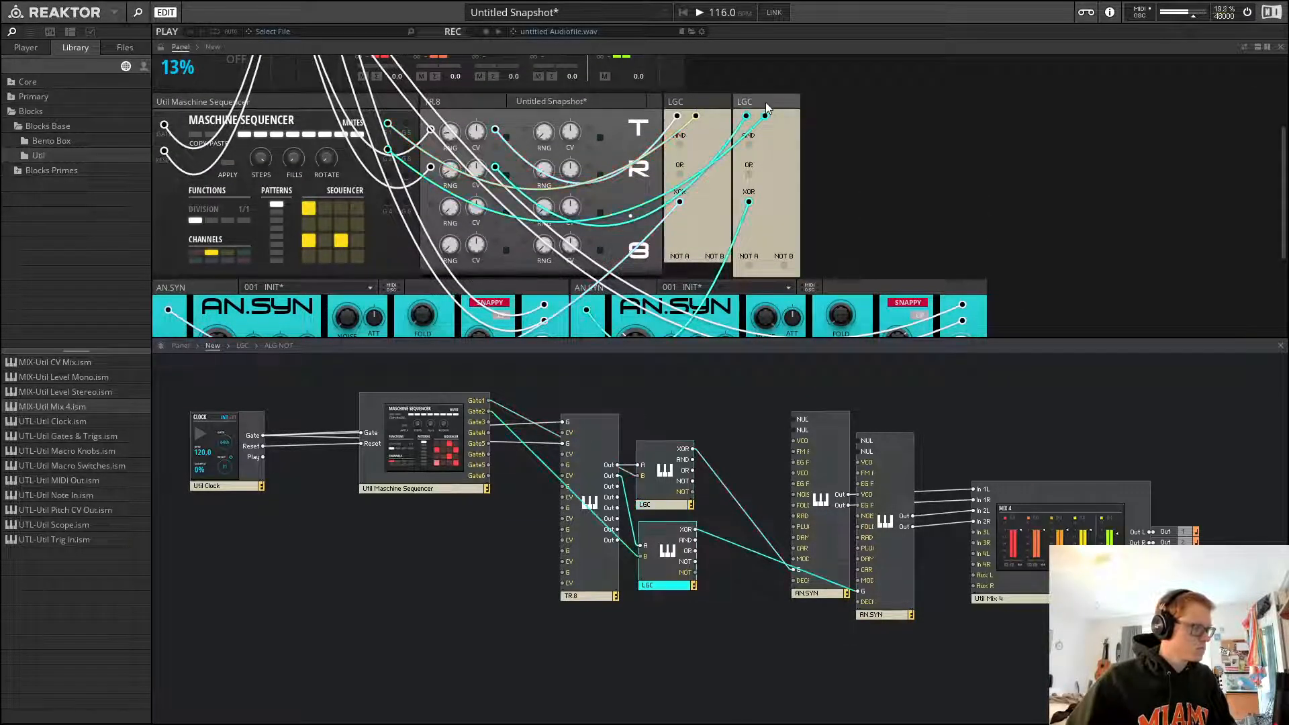
{"action": "left_click", "coordinate": [671, 472]}
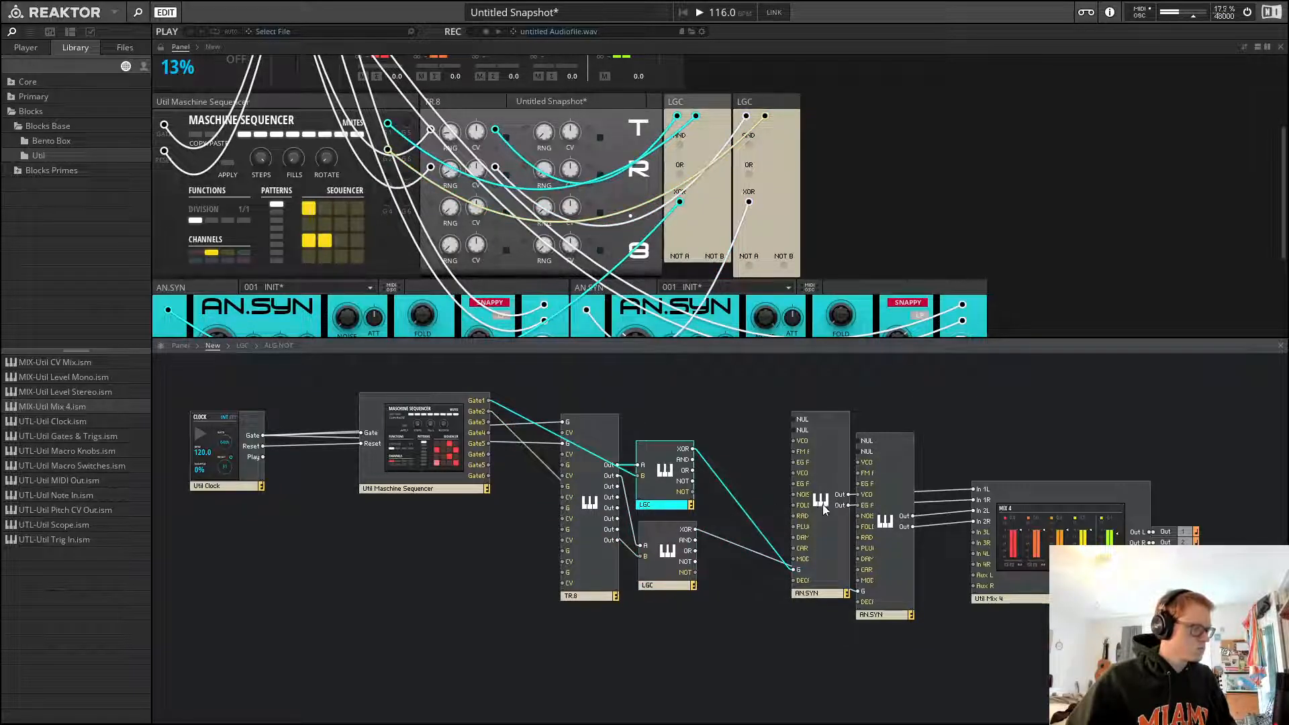
{"action": "left_click_drag", "start_coordinate": [666, 476], "coordinate": [668, 484]}
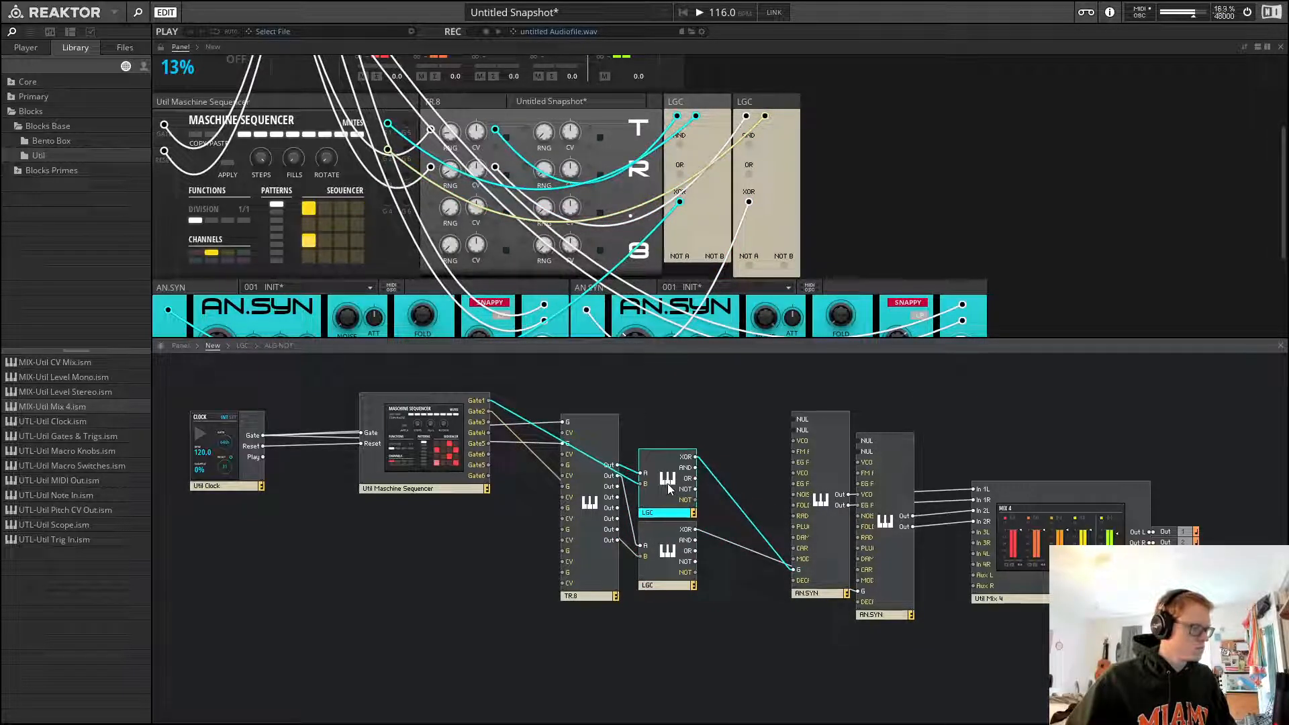
{"action": "left_click", "coordinate": [720, 422]}
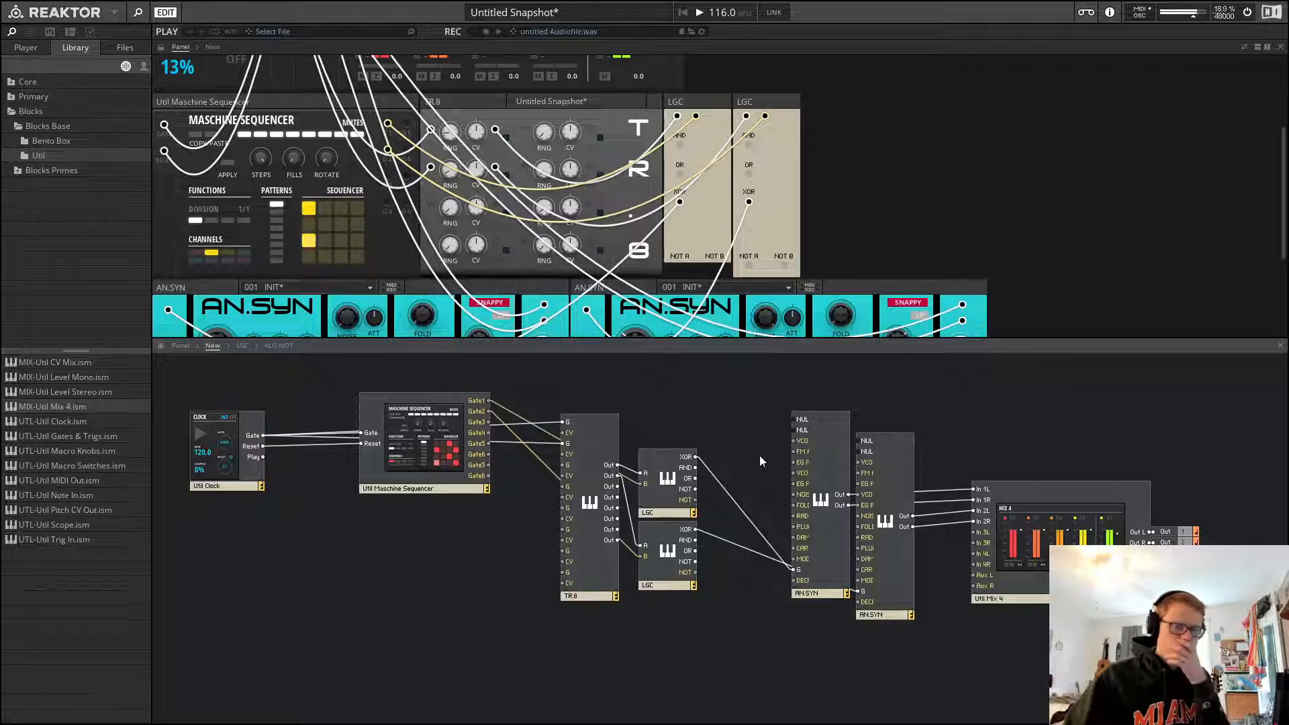
Paste a copy of an AN.SYN block into the structure beside the existing synths
{"action": "scroll", "coordinate": [937, 329], "scroll_direction": "up", "scroll_amount": 1}
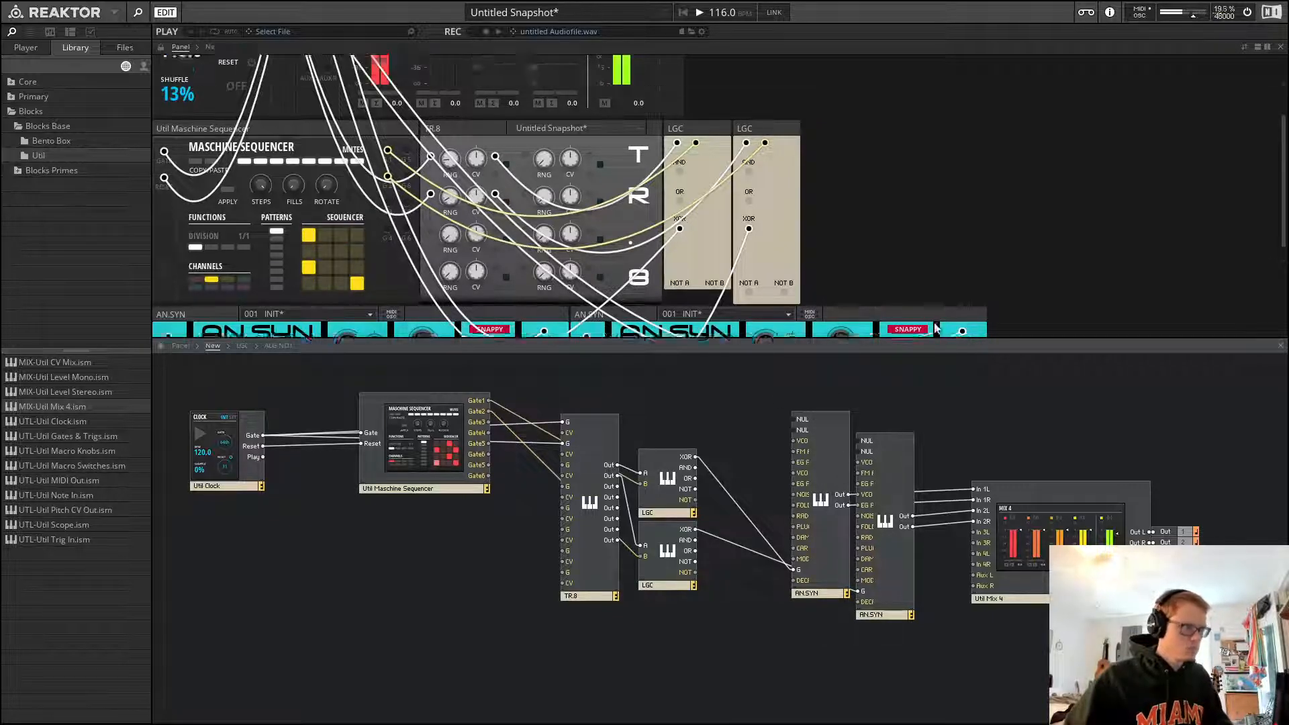
{"action": "scroll", "coordinate": [771, 208], "scroll_direction": "up", "scroll_amount": 4}
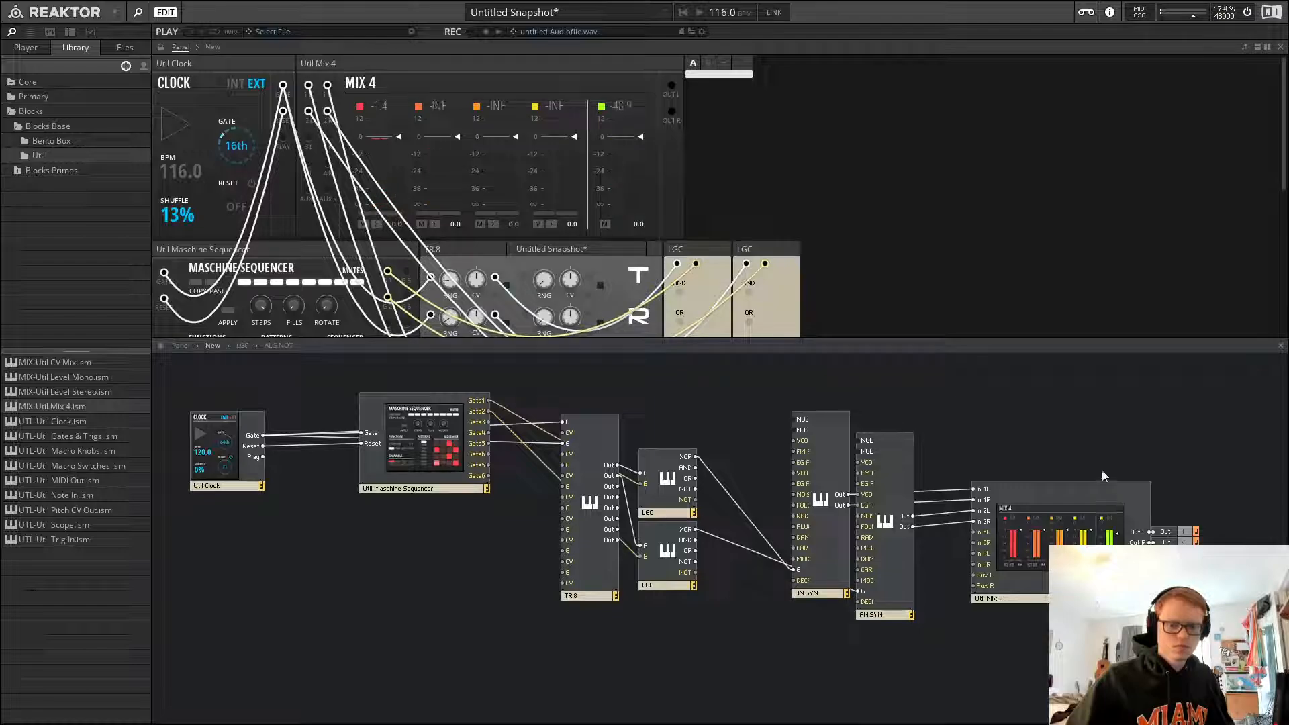
{"action": "left_click_drag", "start_coordinate": [905, 403], "coordinate": [810, 592]}
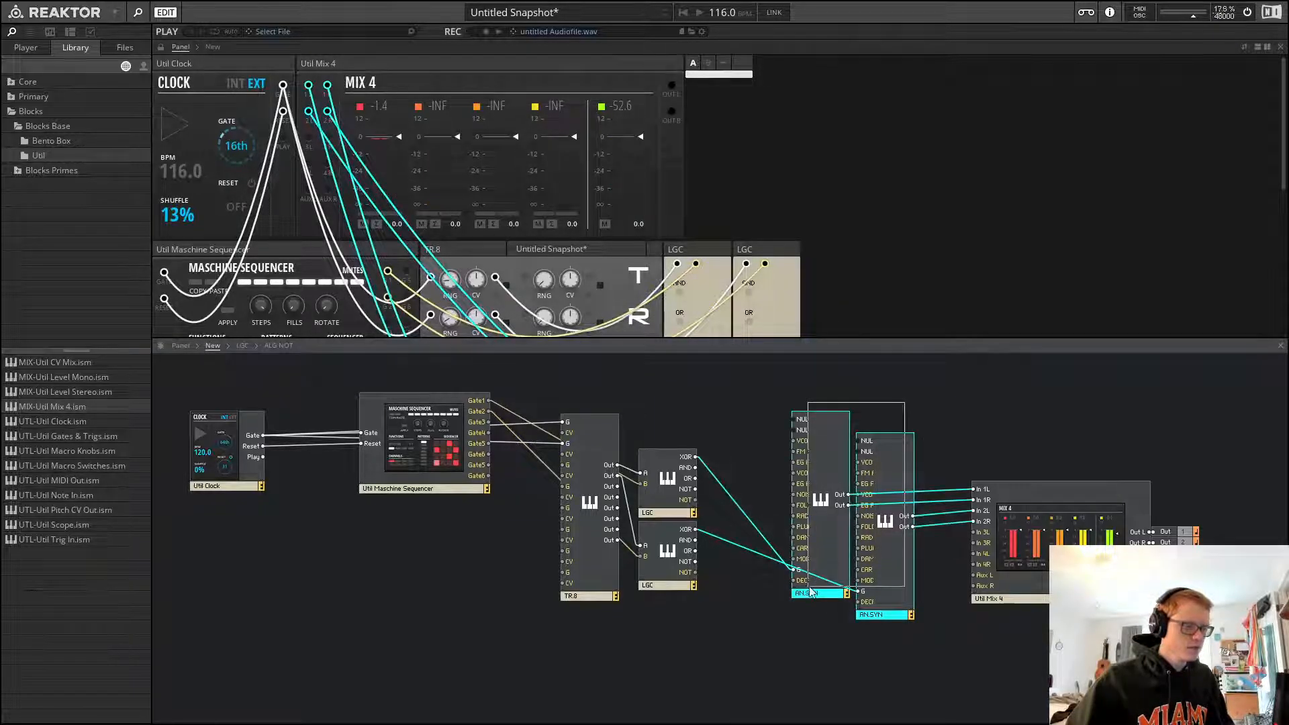
{"action": "left_click", "coordinate": [910, 384]}
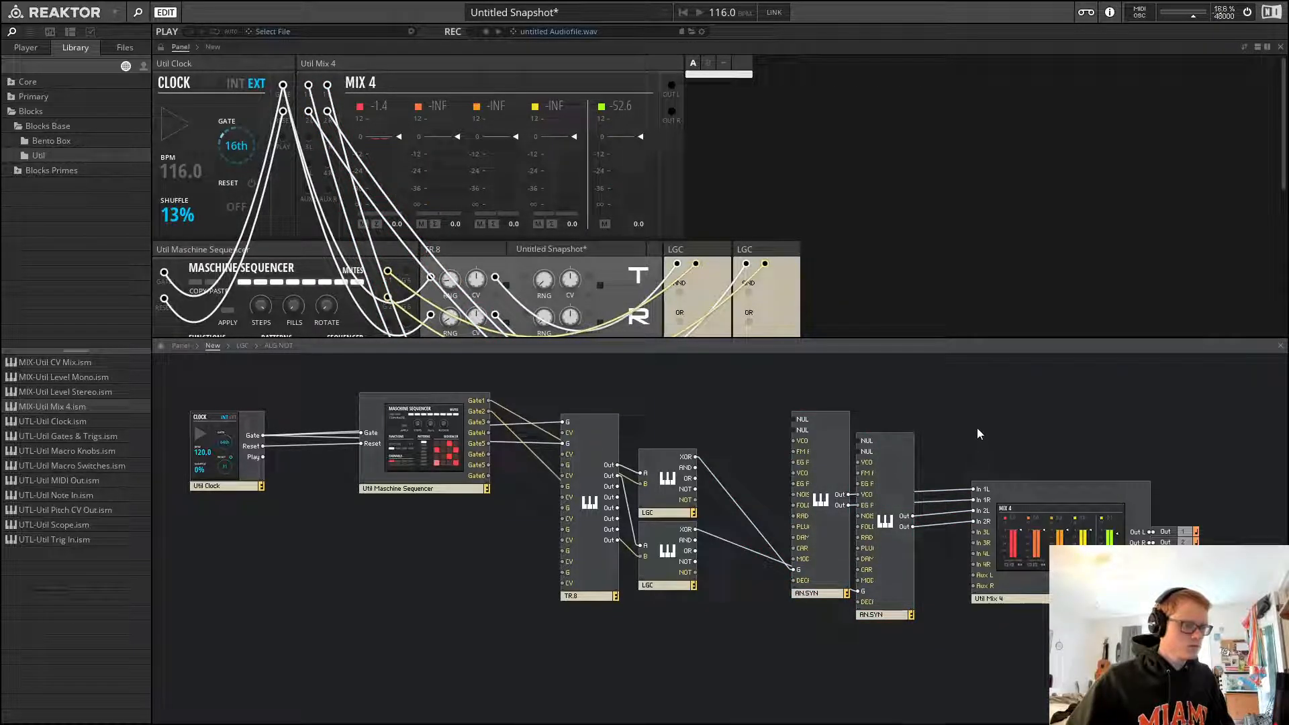
{"action": "key", "text": "ctrl+v"}
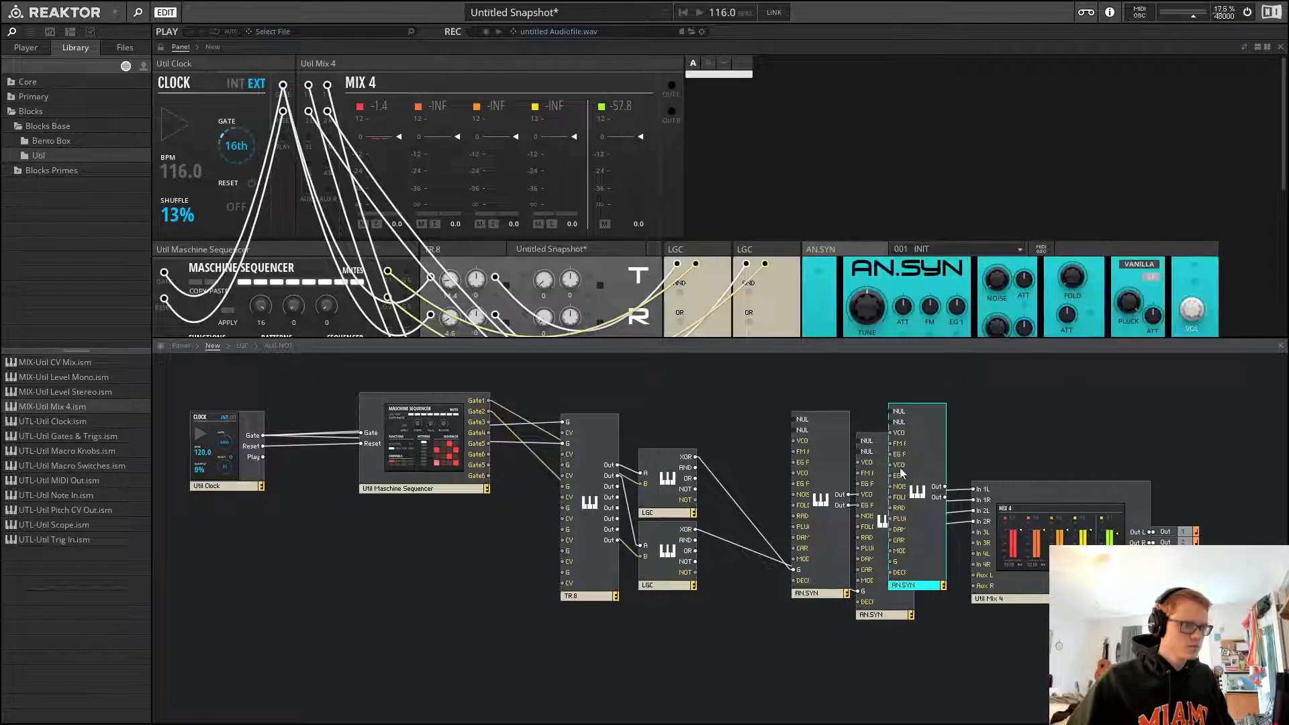
Arrange the three AN.SYN blocks side by side in the structure and wire the new synth's outputs into the mixer
{"action": "left_click_drag", "start_coordinate": [901, 474], "coordinate": [936, 474]}
{"action": "scroll", "coordinate": [807, 89], "scroll_direction": "down", "scroll_amount": 3}
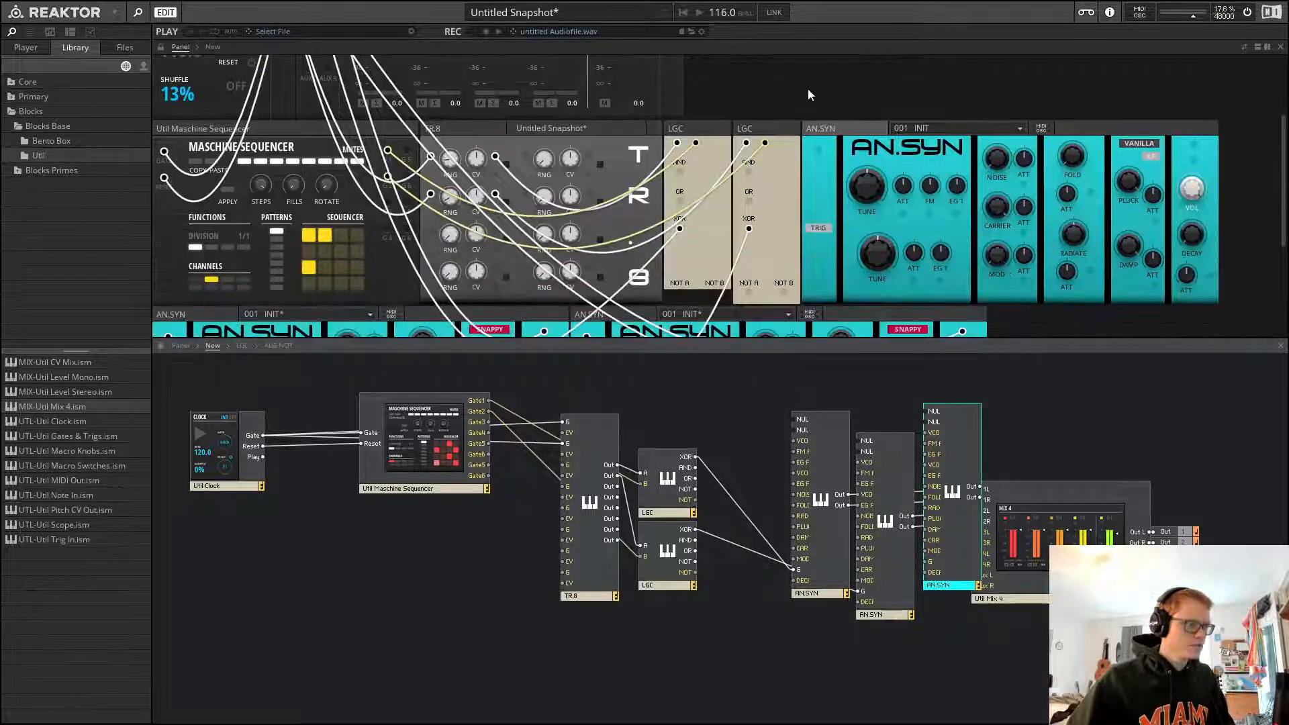
{"action": "scroll", "coordinate": [808, 88], "scroll_direction": "down", "scroll_amount": 3}
{"action": "scroll", "coordinate": [848, 104], "scroll_direction": "up", "scroll_amount": 3}
{"action": "mouse_move", "coordinate": [838, 115]}
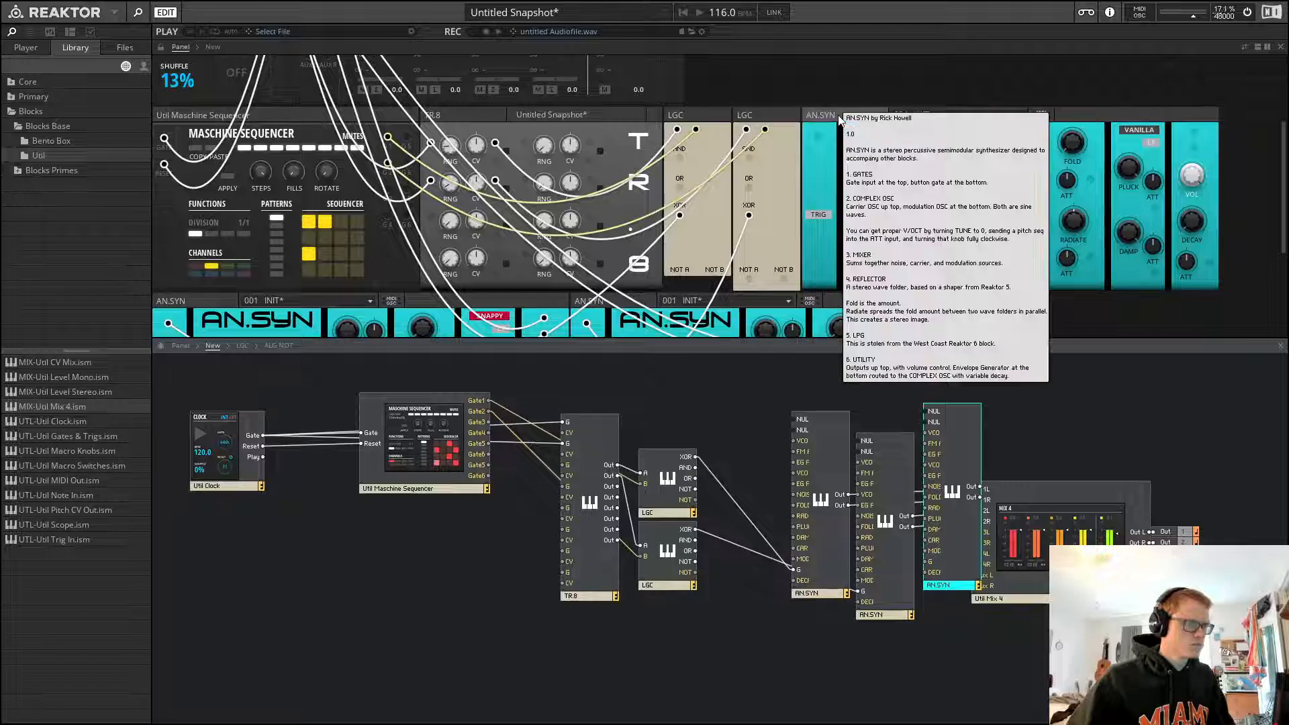
{"action": "scroll", "coordinate": [835, 112], "scroll_direction": "up", "scroll_amount": 2}
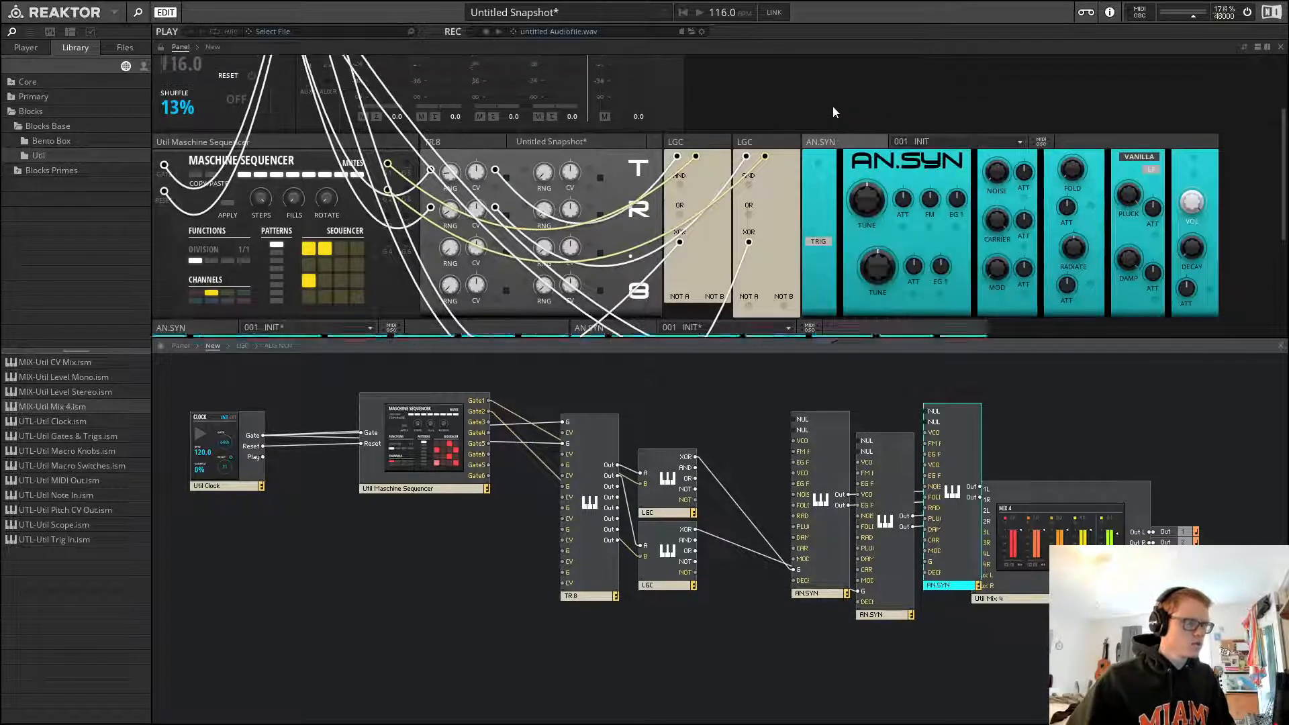
{"action": "scroll", "coordinate": [833, 107], "scroll_direction": "up", "scroll_amount": 5}
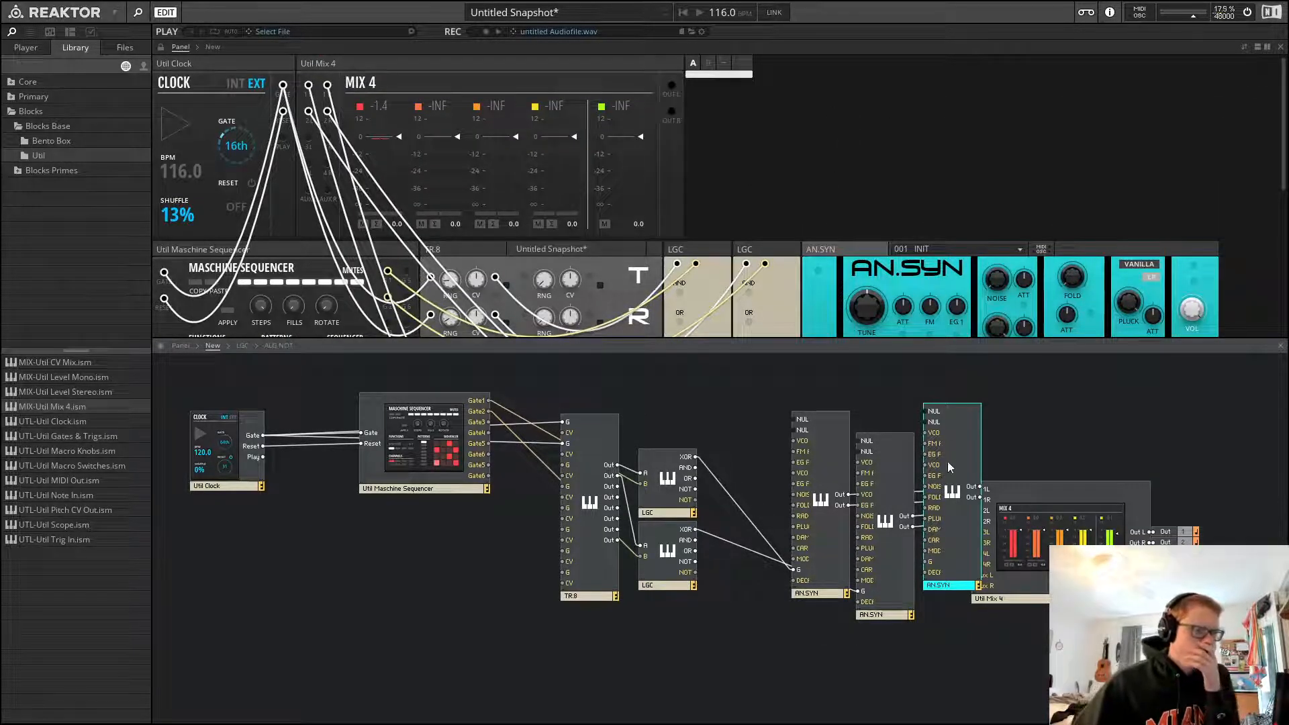
{"action": "left_click_drag", "start_coordinate": [881, 395], "coordinate": [750, 559]}
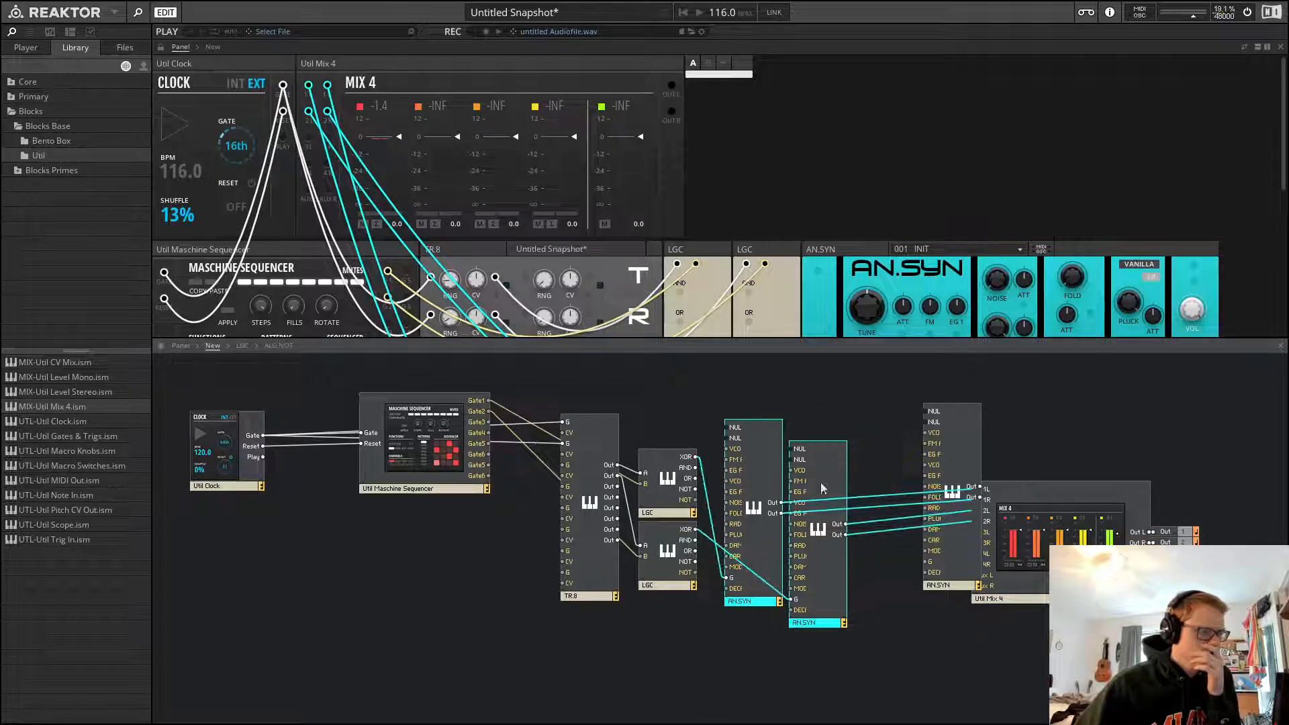
{"action": "left_click", "coordinate": [891, 406]}
{"action": "left_click_drag", "start_coordinate": [954, 441], "coordinate": [901, 478]}
{"action": "left_click", "coordinate": [941, 498]}
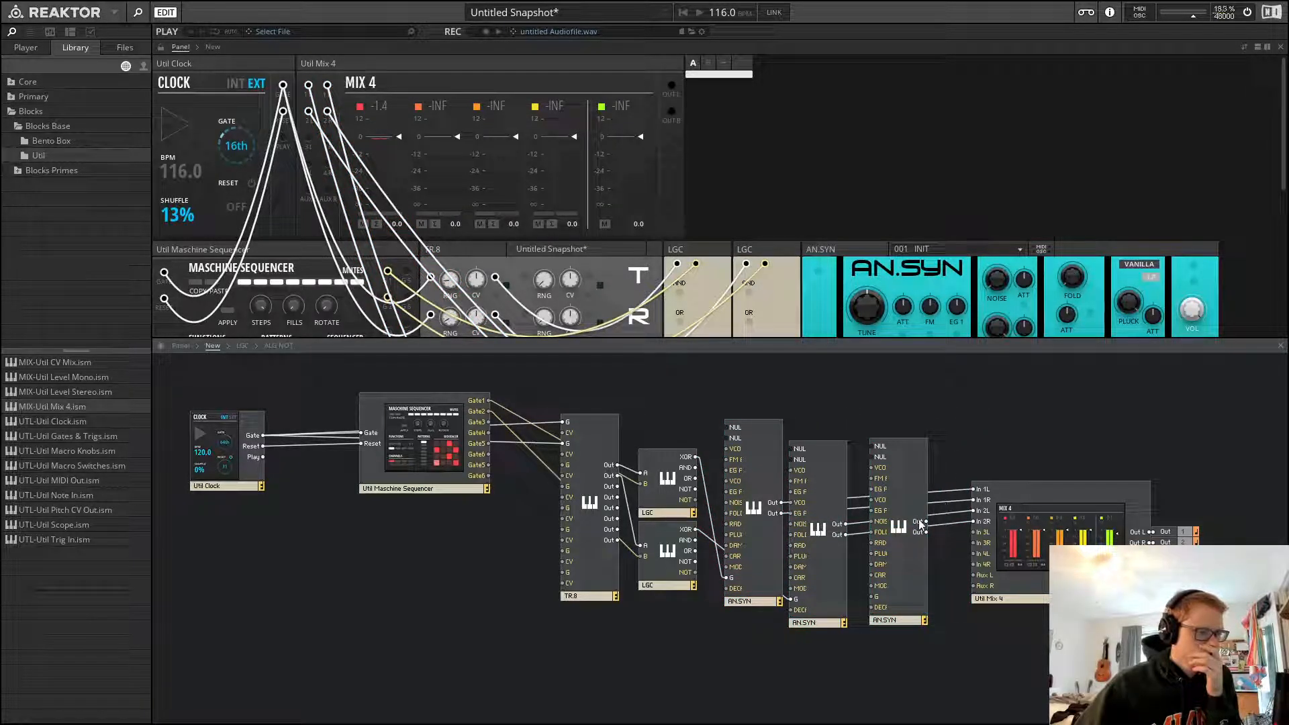
{"action": "left_click_drag", "start_coordinate": [984, 539], "coordinate": [938, 548]}
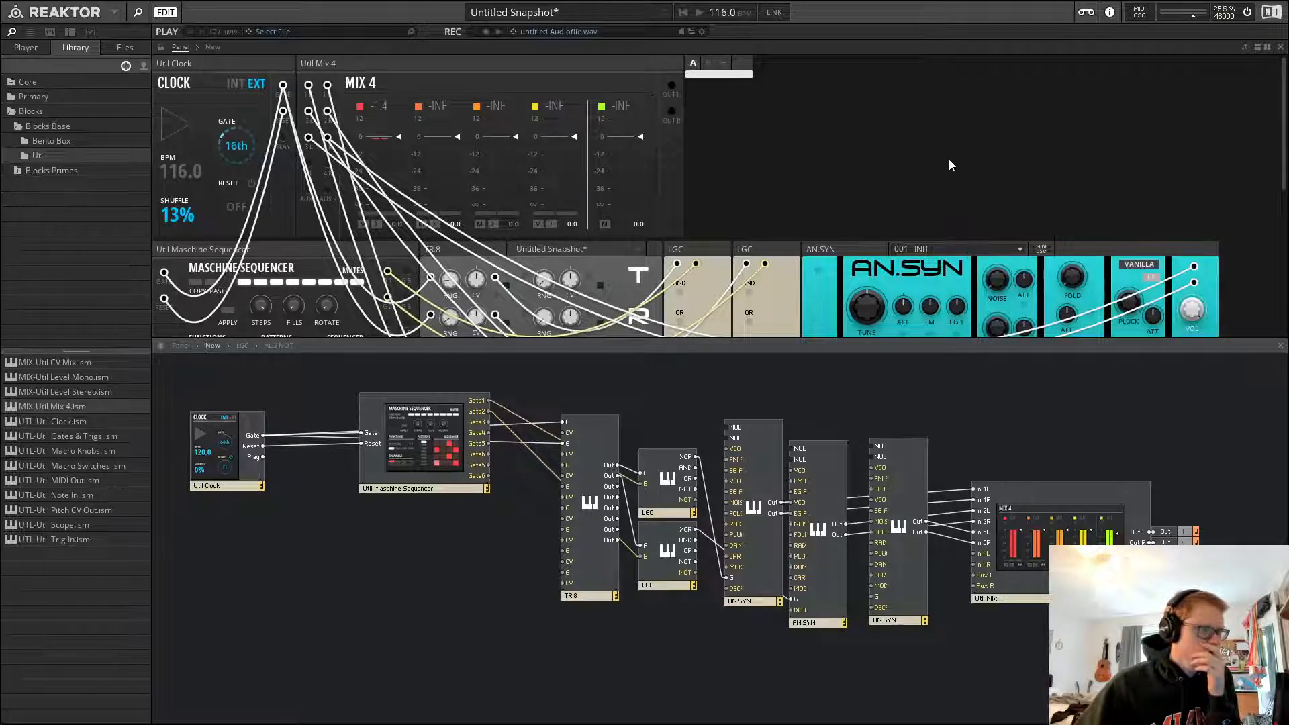
Switch the AN.SYN panel's voice mode from Vanilla to Snappy and trigger it to audition
{"action": "scroll", "coordinate": [817, 282], "scroll_direction": "down", "scroll_amount": 2}
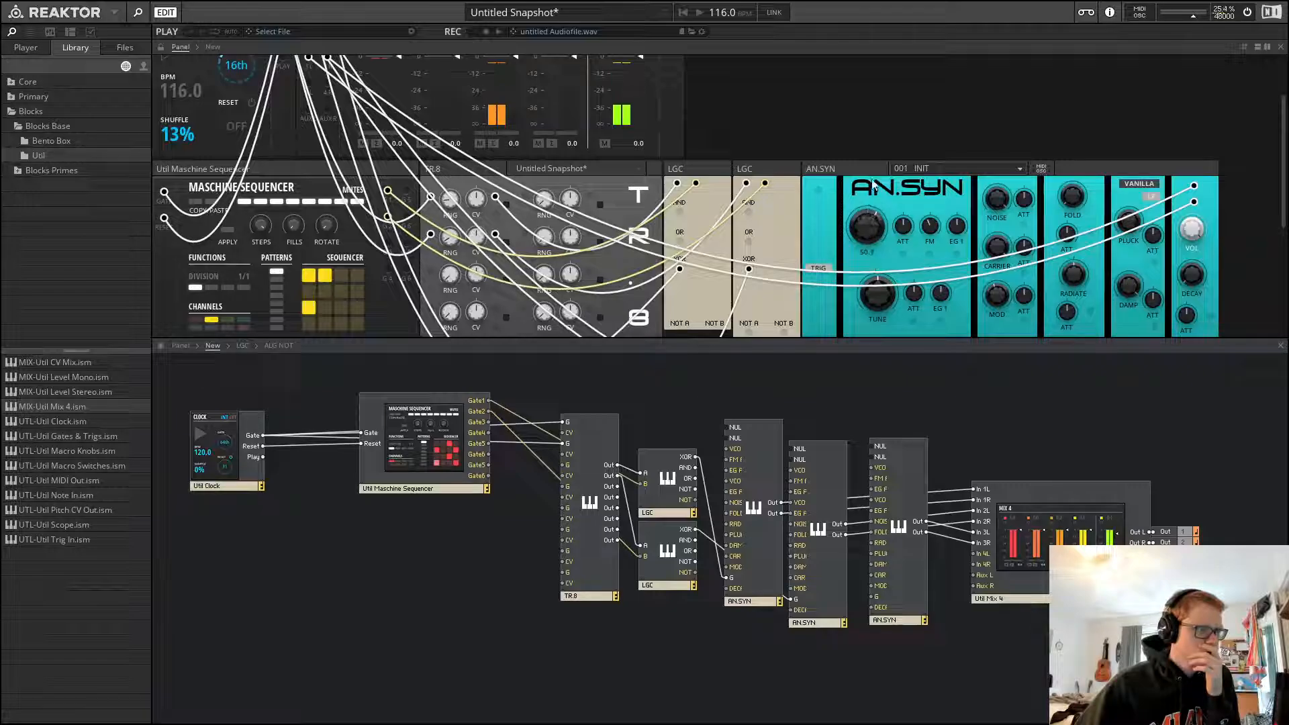
{"action": "left_click", "coordinate": [821, 279]}
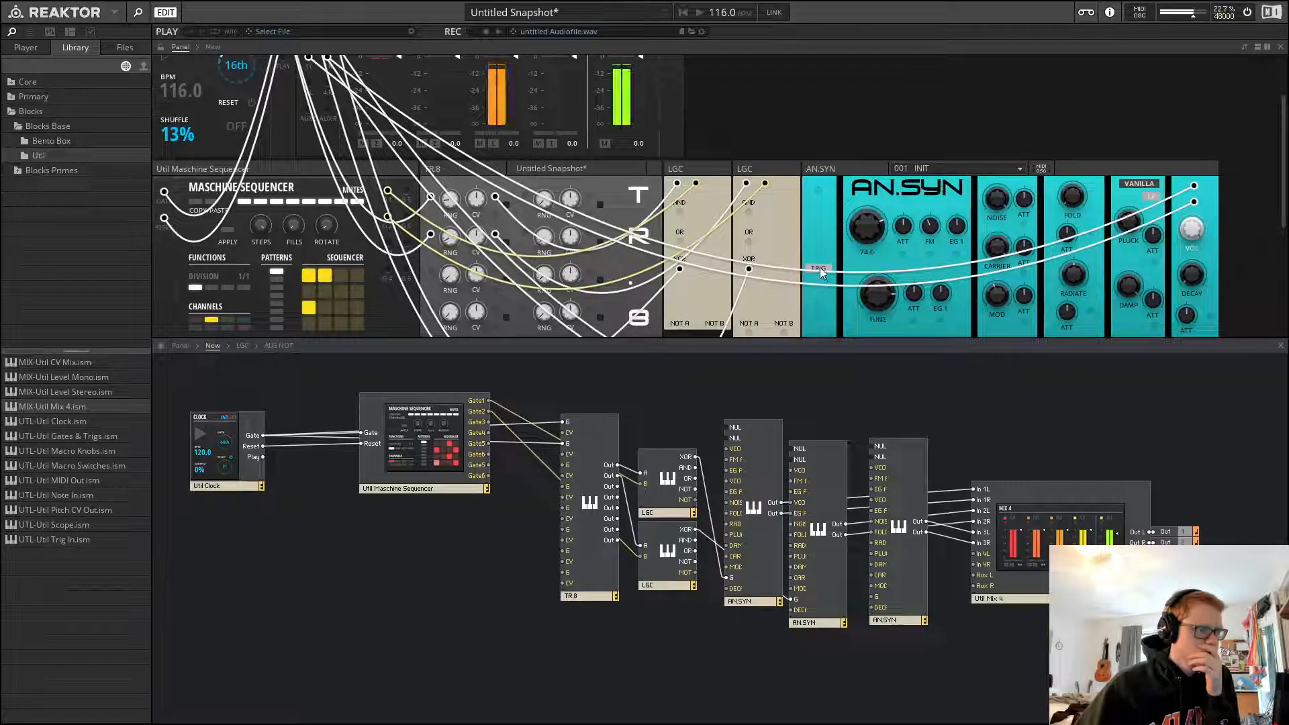
{"action": "left_click", "coordinate": [1135, 190]}
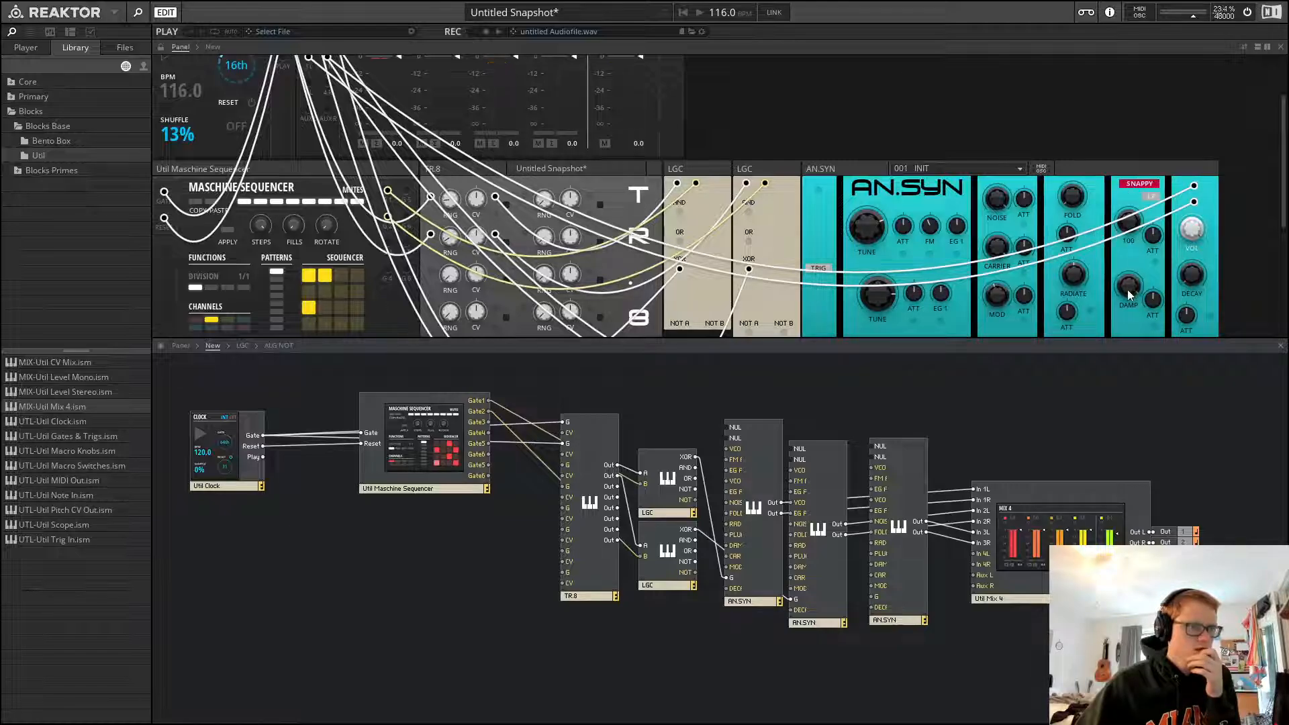
{"action": "left_click", "coordinate": [816, 268]}
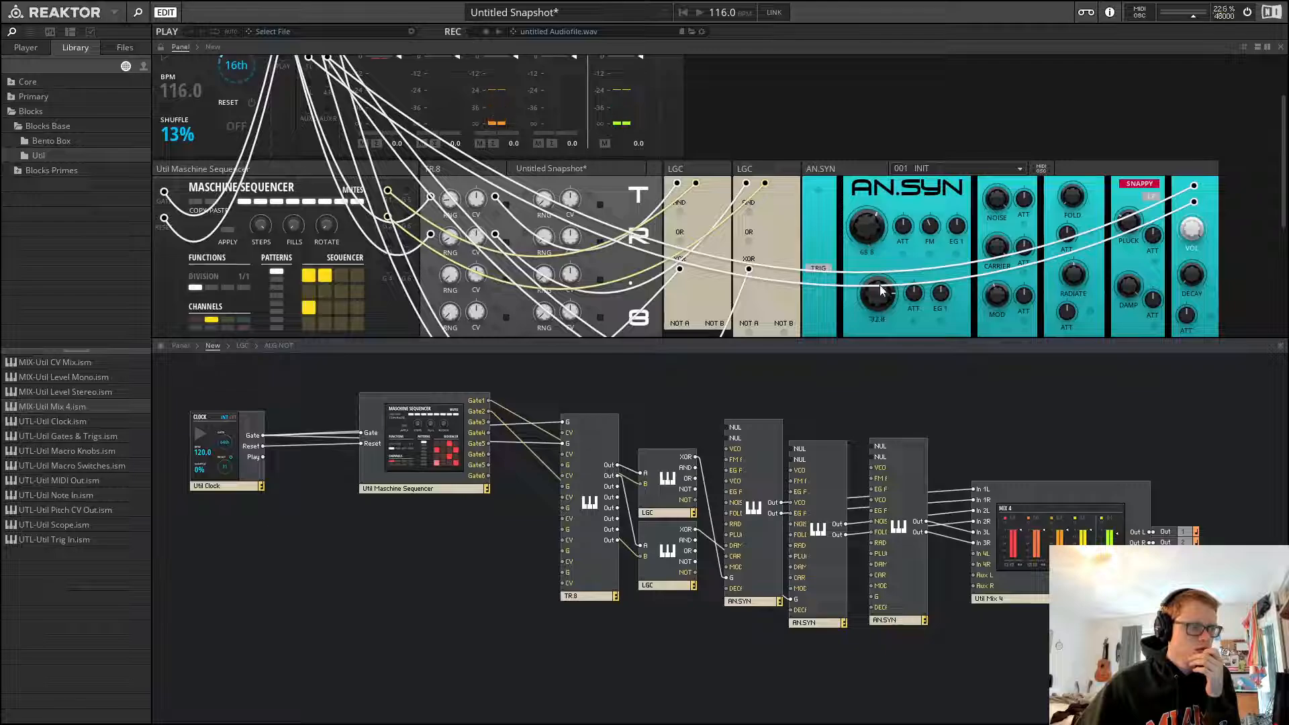
{"action": "left_click", "coordinate": [816, 264]}
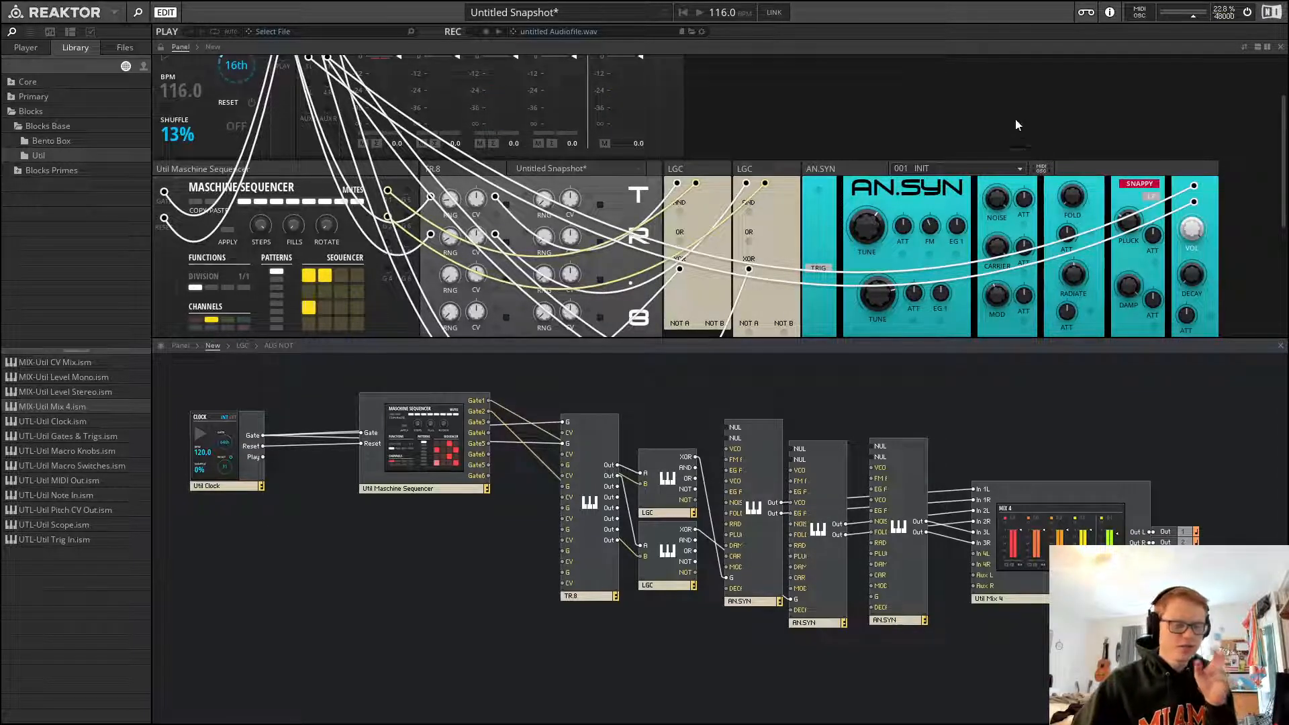
{"action": "scroll", "coordinate": [725, 87], "scroll_direction": "up", "scroll_amount": 3}
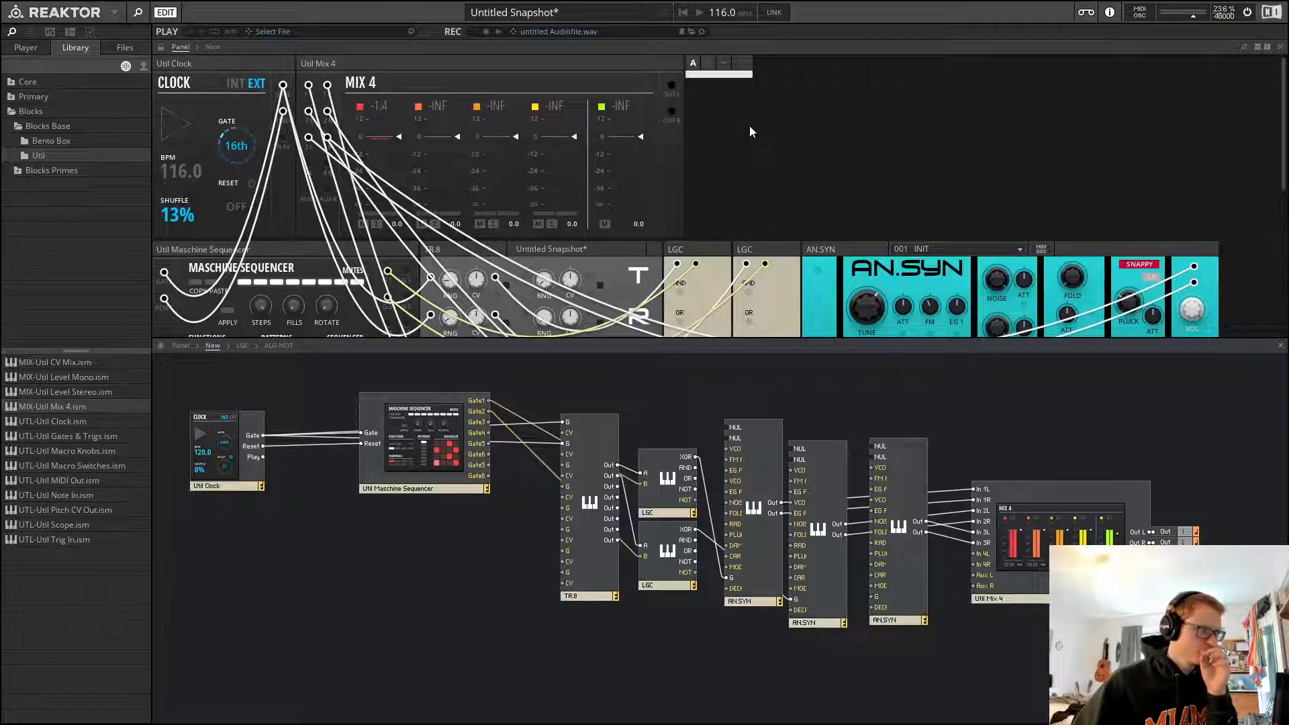
{"action": "scroll", "coordinate": [763, 148], "scroll_direction": "down", "scroll_amount": 3}
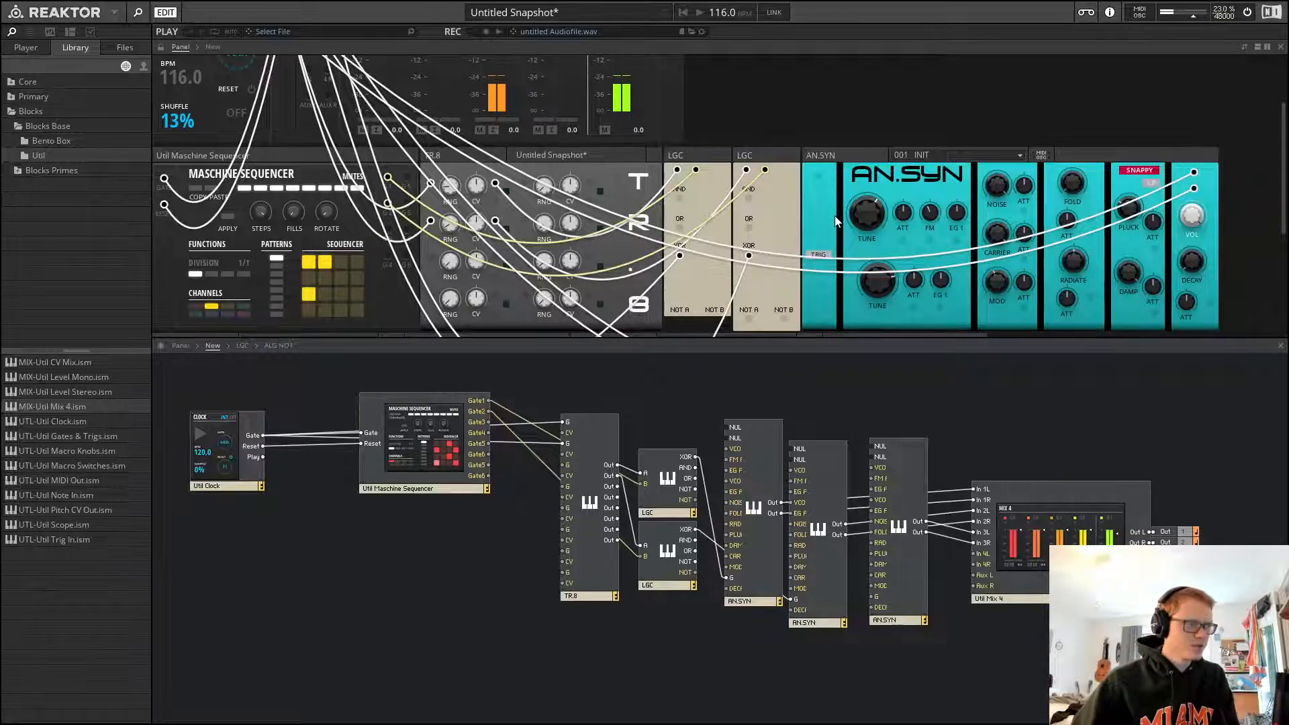
{"action": "scroll", "coordinate": [835, 215], "scroll_direction": "up", "scroll_amount": 3}
{"action": "scroll", "coordinate": [836, 215], "scroll_direction": "down", "scroll_amount": 3}
{"action": "scroll", "coordinate": [832, 216], "scroll_direction": "up", "scroll_amount": 3}
{"action": "scroll", "coordinate": [832, 216], "scroll_direction": "down", "scroll_amount": 3}
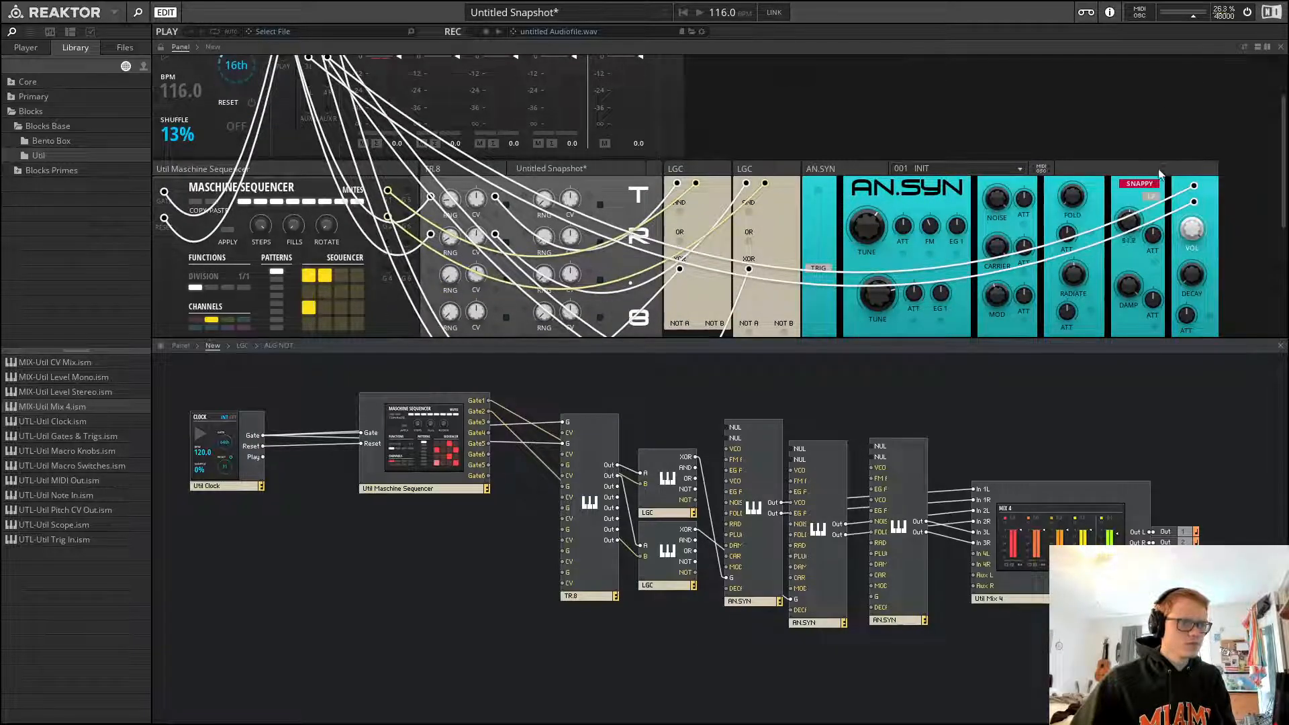
{"action": "scroll", "coordinate": [843, 177], "scroll_direction": "up", "scroll_amount": 3}
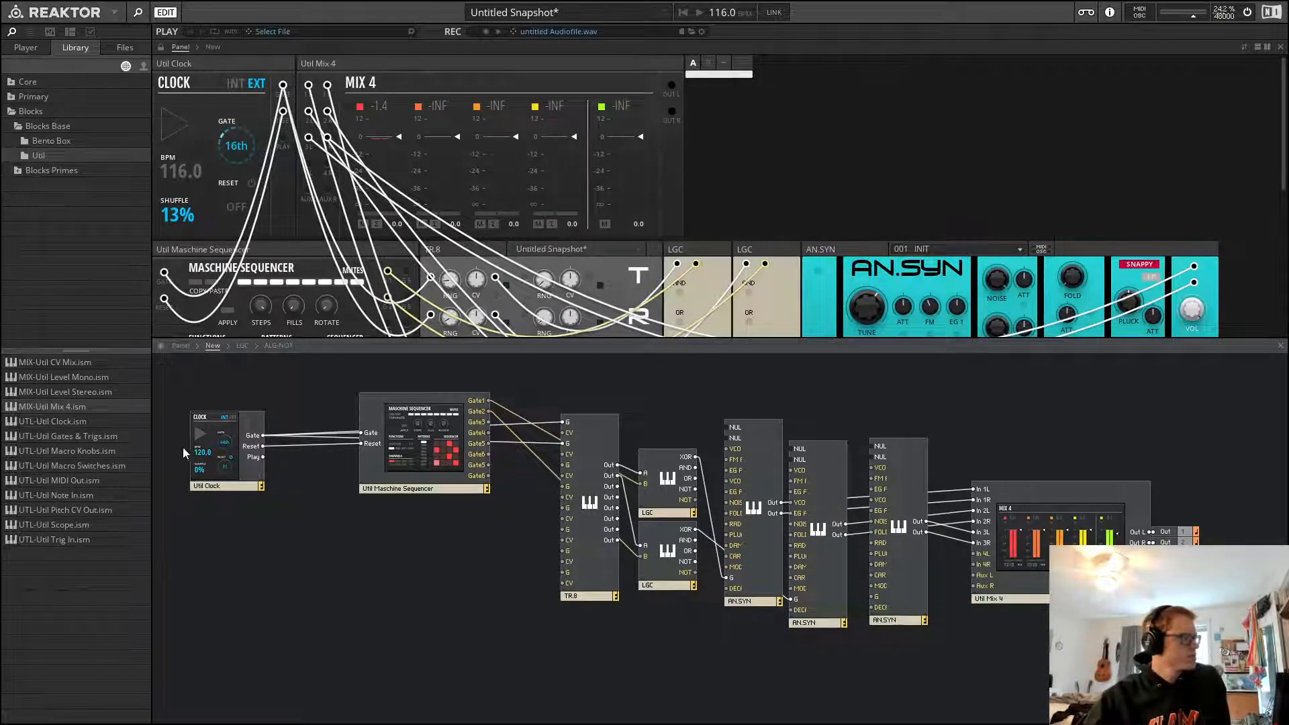
Open the Blocks Primes Rounds folder and add the Rounds LFO block to the structure
{"action": "left_click", "coordinate": [18, 171]}
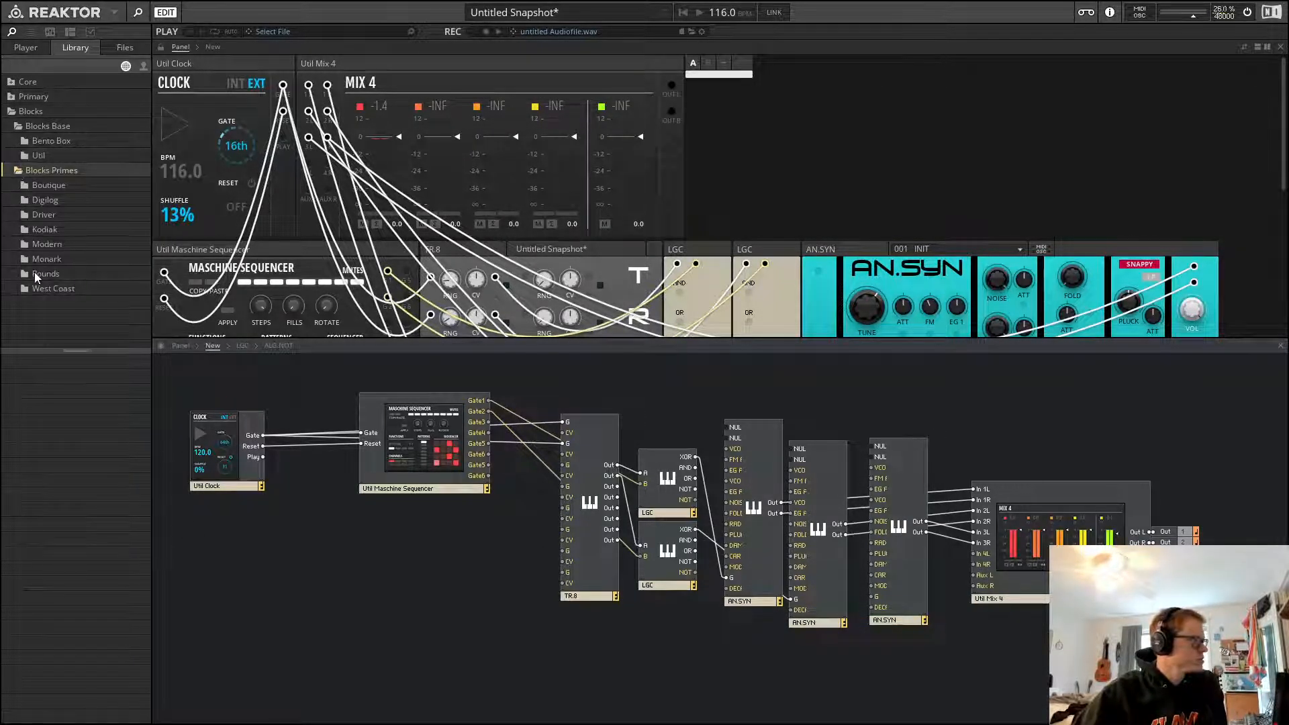
{"action": "left_click", "coordinate": [35, 274]}
{"action": "left_click_drag", "start_coordinate": [61, 394], "coordinate": [779, 134]}
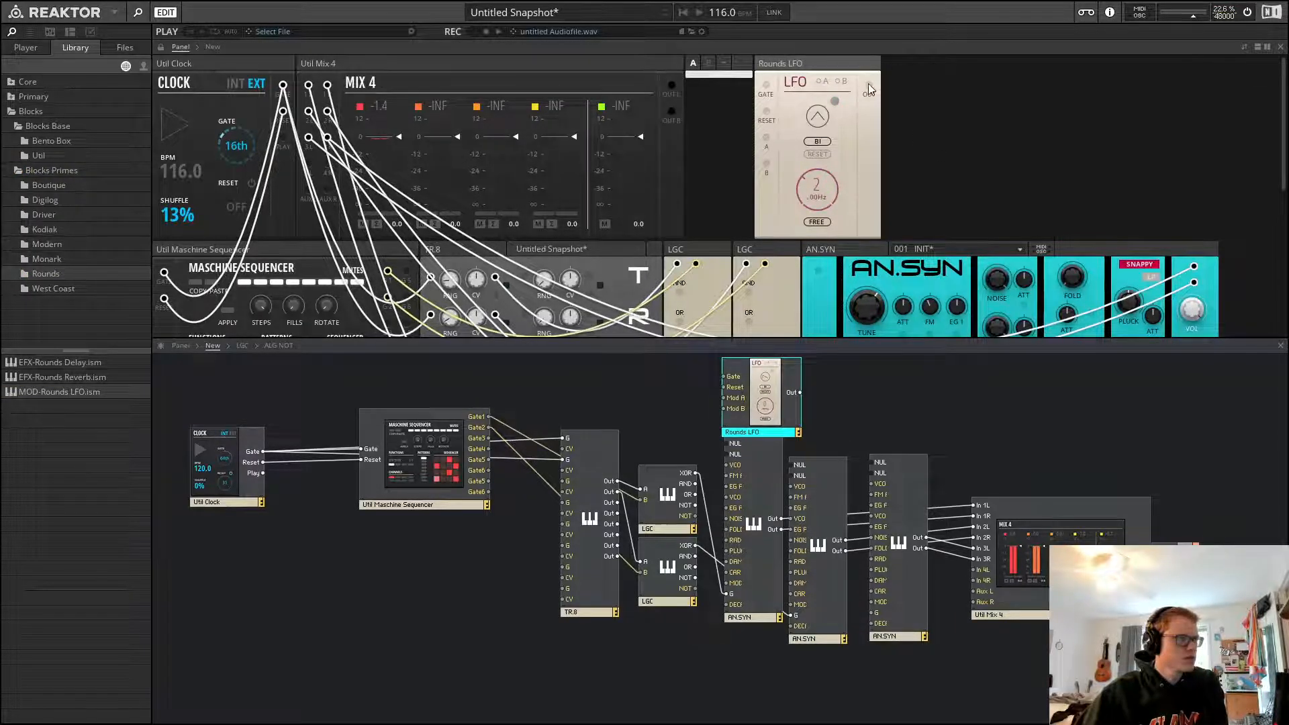
Patch the LFO's output into an AN.SYN and connect the LFO's gate input
{"action": "left_click_drag", "start_coordinate": [868, 85], "coordinate": [812, 265]}
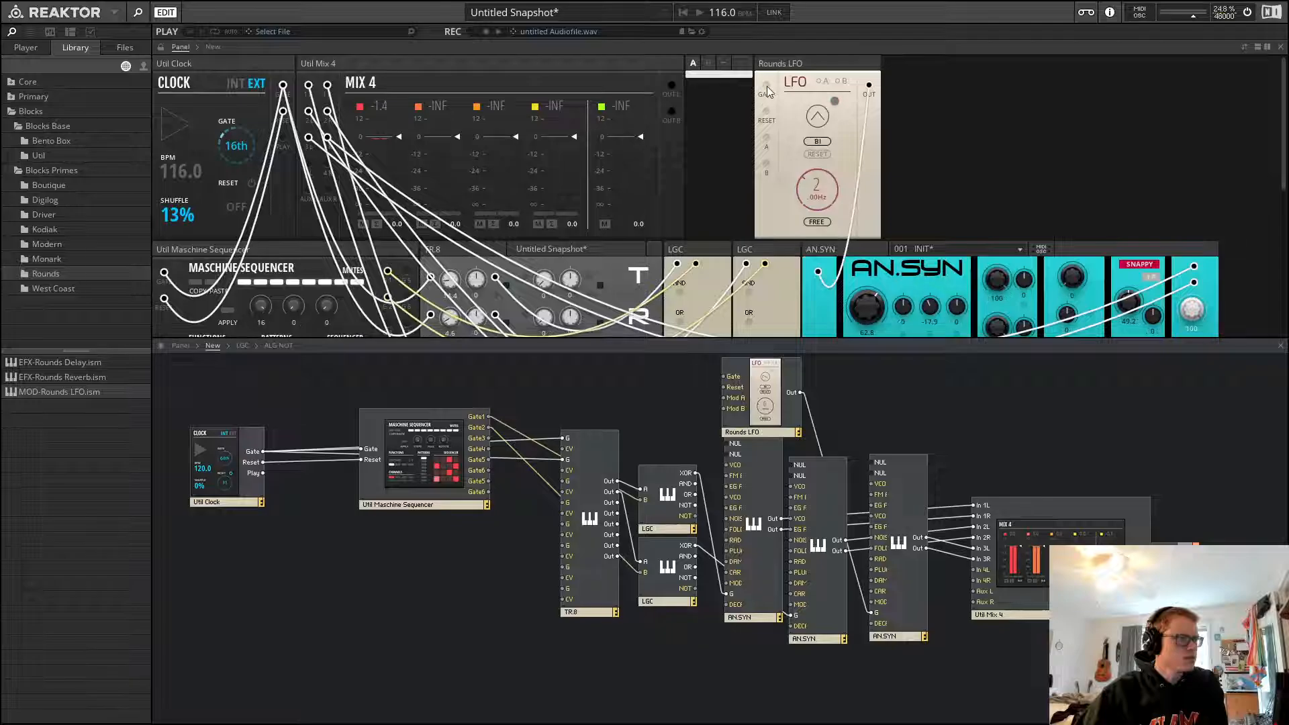
{"action": "left_click_drag", "start_coordinate": [767, 86], "coordinate": [766, 112]}
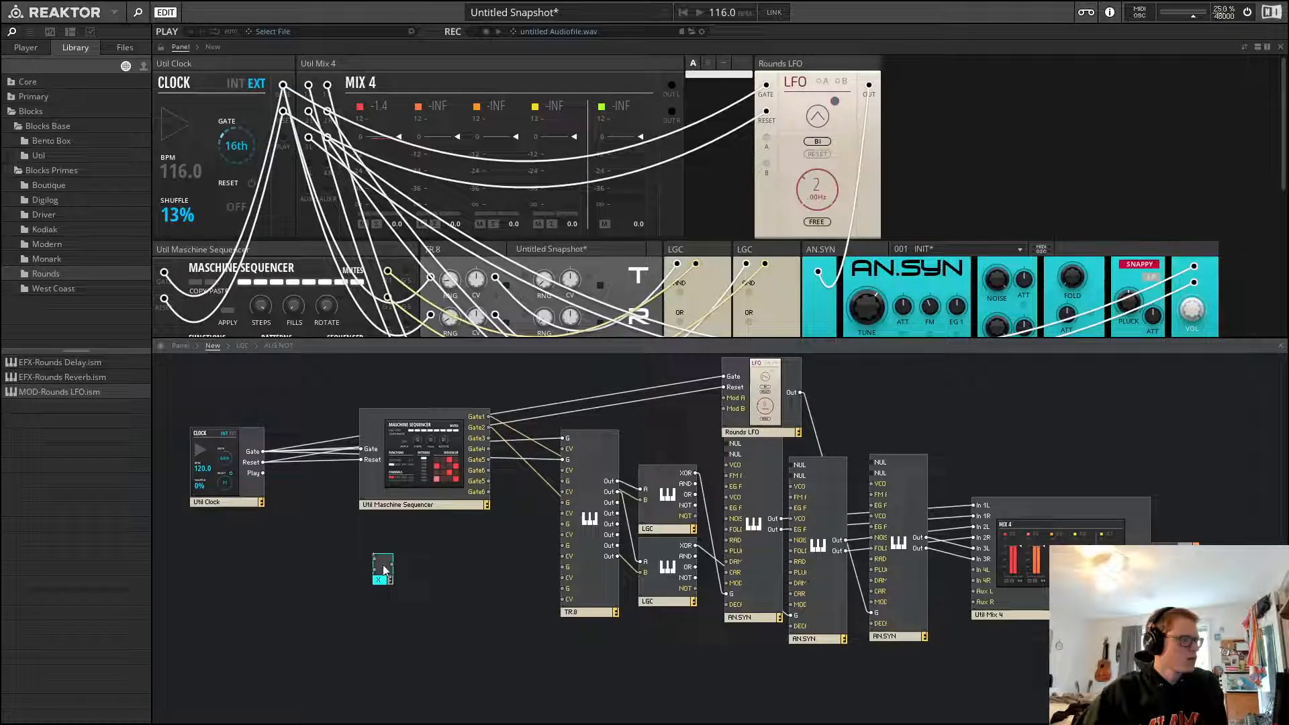
{"action": "left_click_drag", "start_coordinate": [385, 570], "coordinate": [843, 395]}
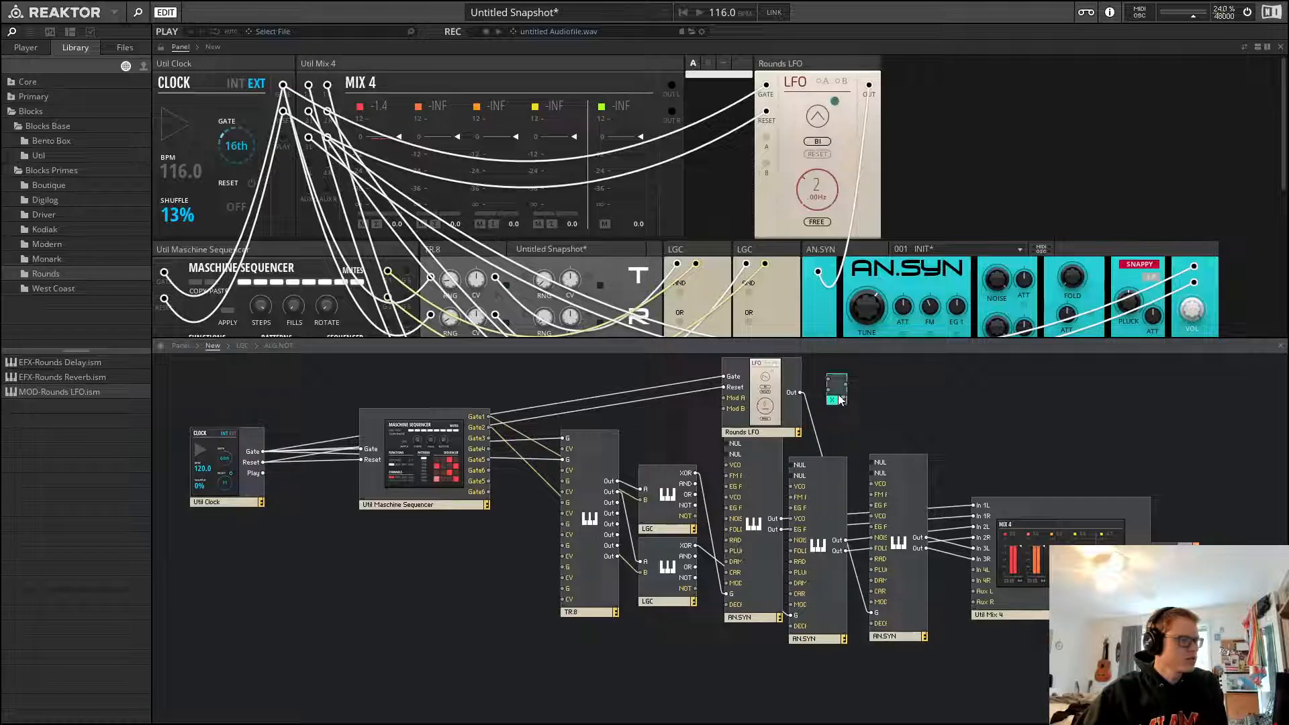
{"action": "left_click_drag", "start_coordinate": [830, 385], "coordinate": [800, 394]}
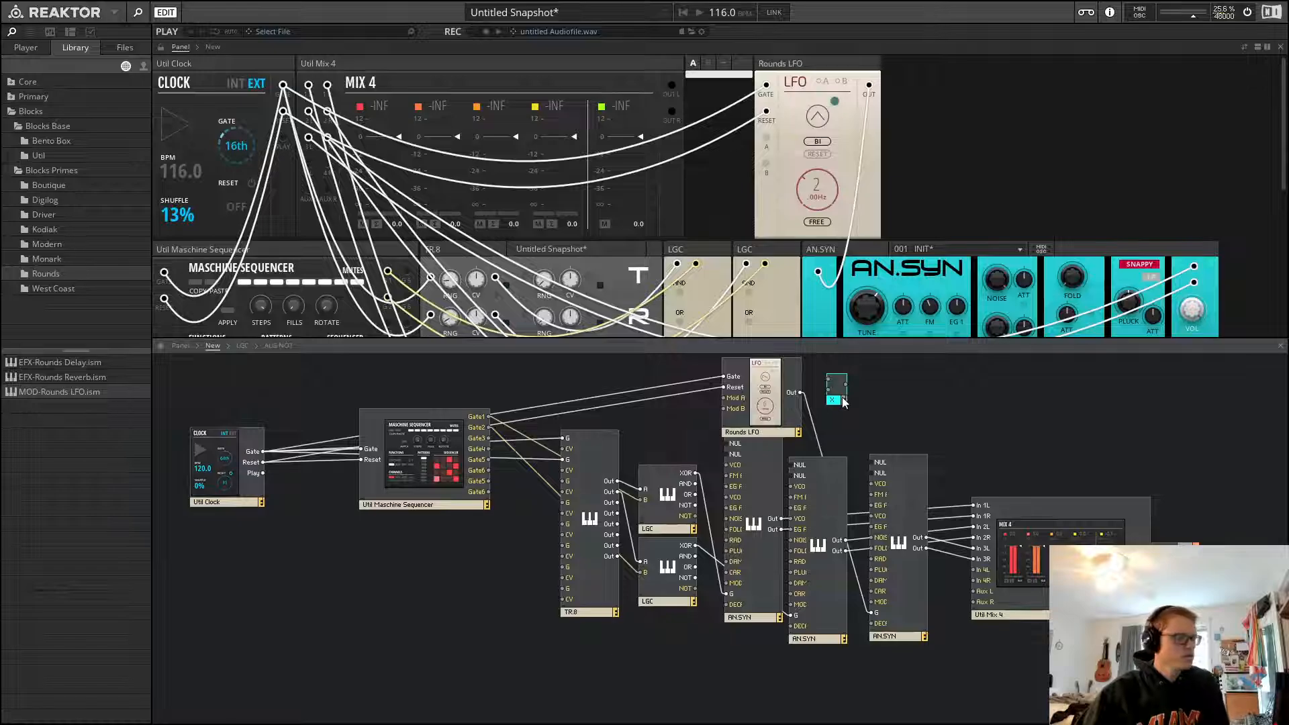
{"action": "key", "text": "Delete"}
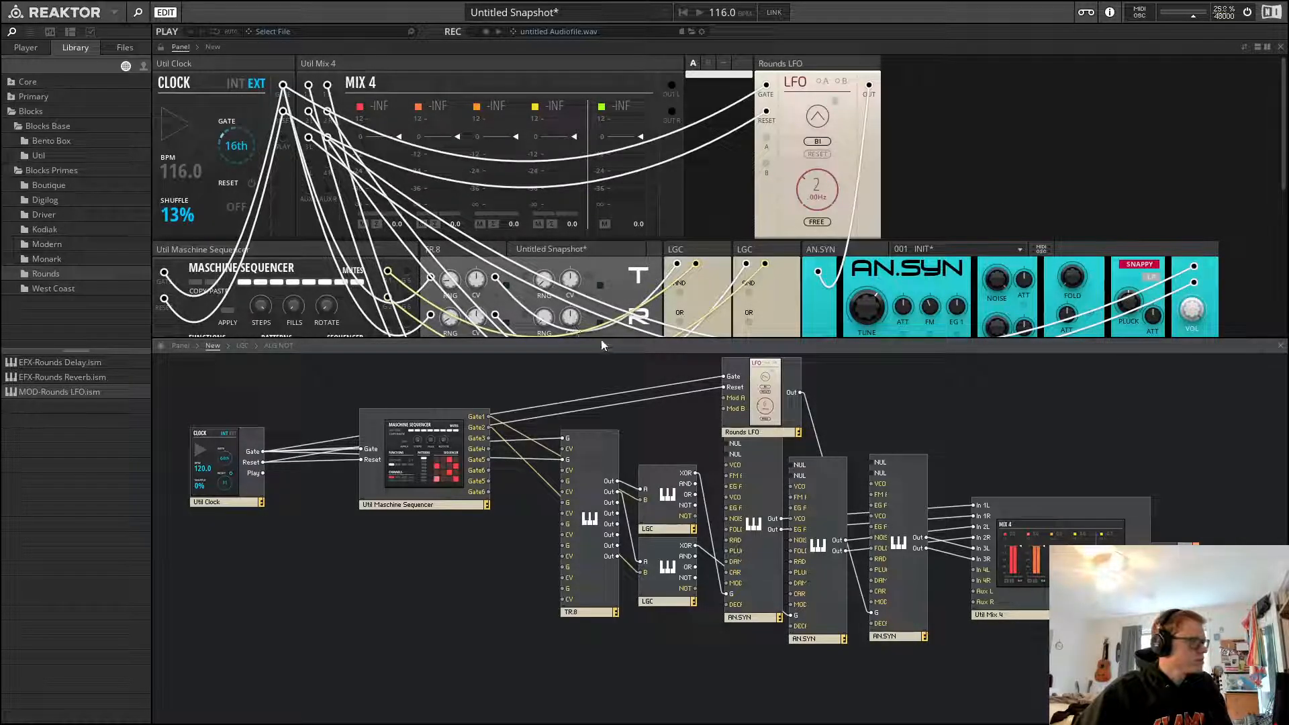
Duplicate an LGC block and place the copy beside the LFO in both structure and panel
{"action": "left_click", "coordinate": [660, 519]}
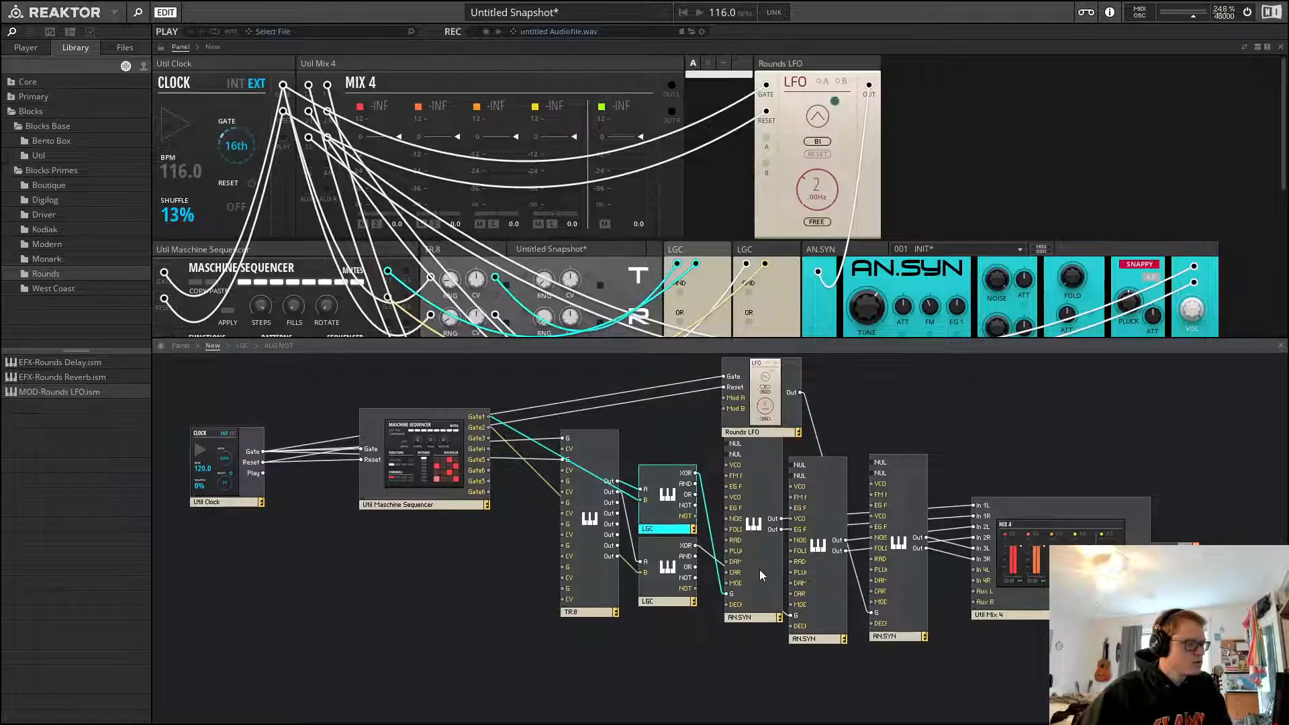
{"action": "left_click", "coordinate": [916, 419]}
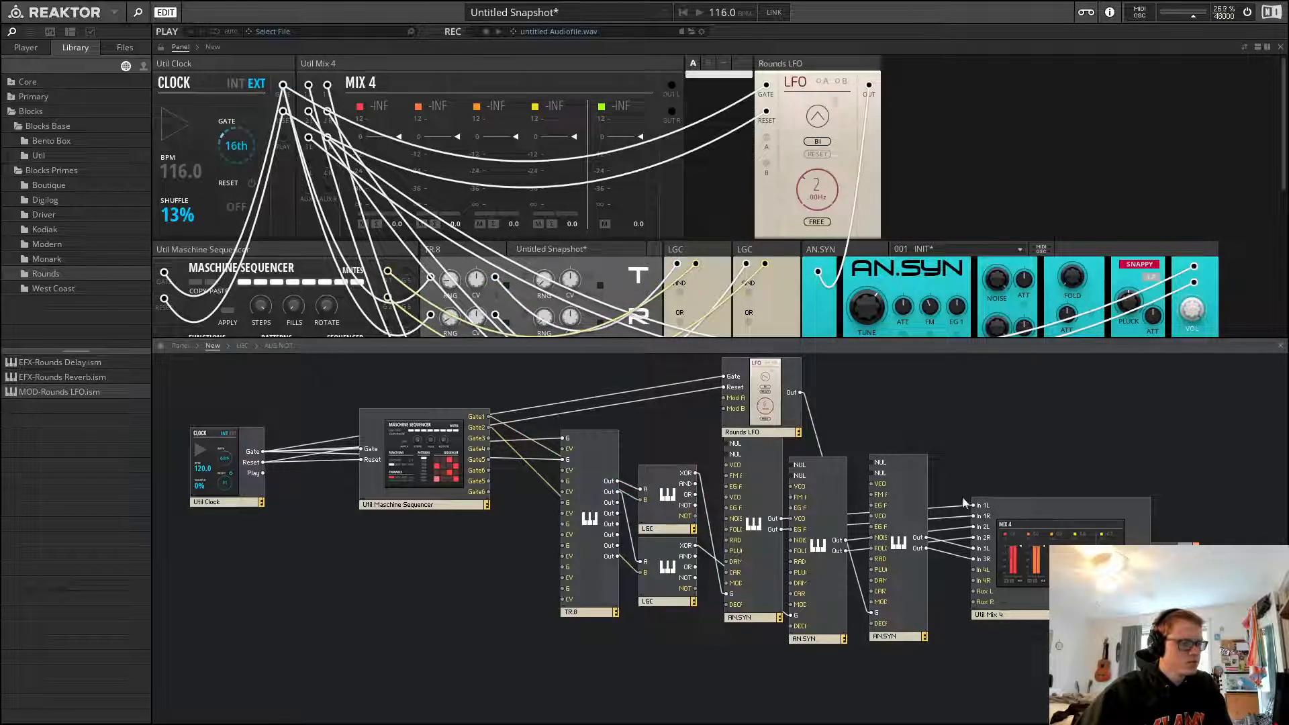
{"action": "key", "text": "ctrl+v"}
{"action": "left_click_drag", "start_coordinate": [952, 464], "coordinate": [952, 413]}
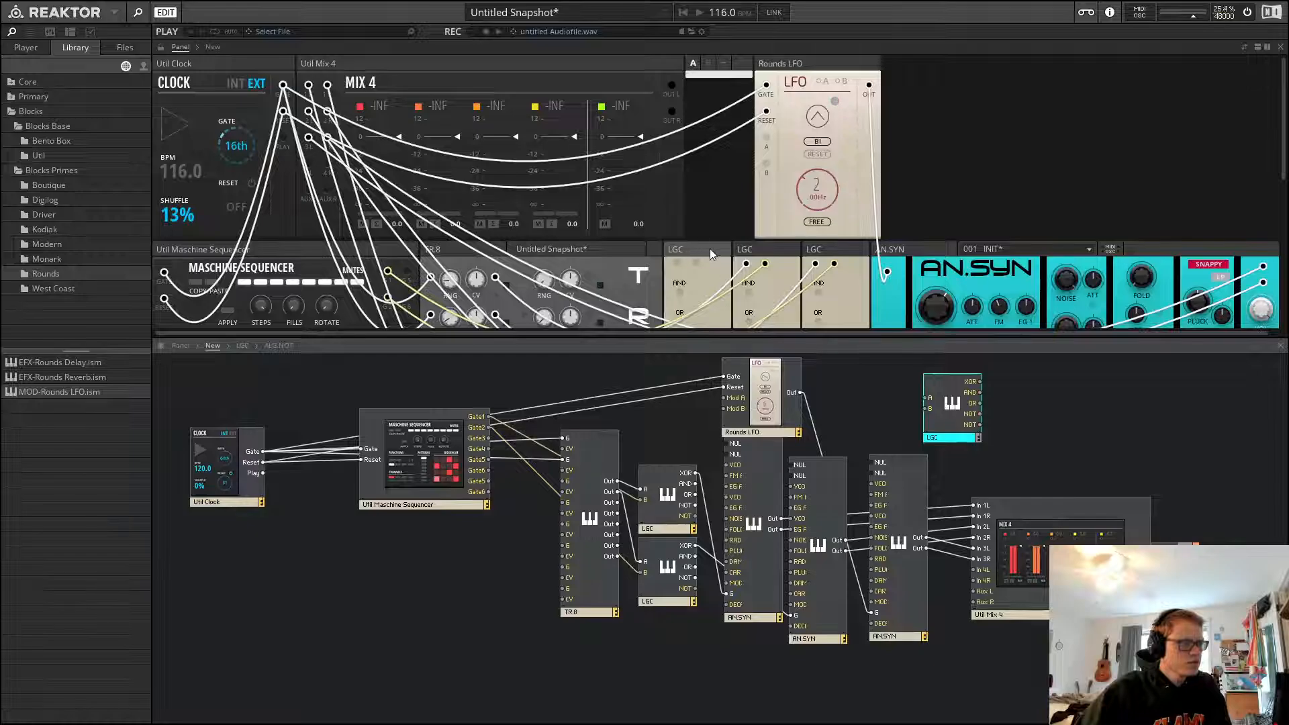
{"action": "left_click_drag", "start_coordinate": [712, 253], "coordinate": [285, 141]}
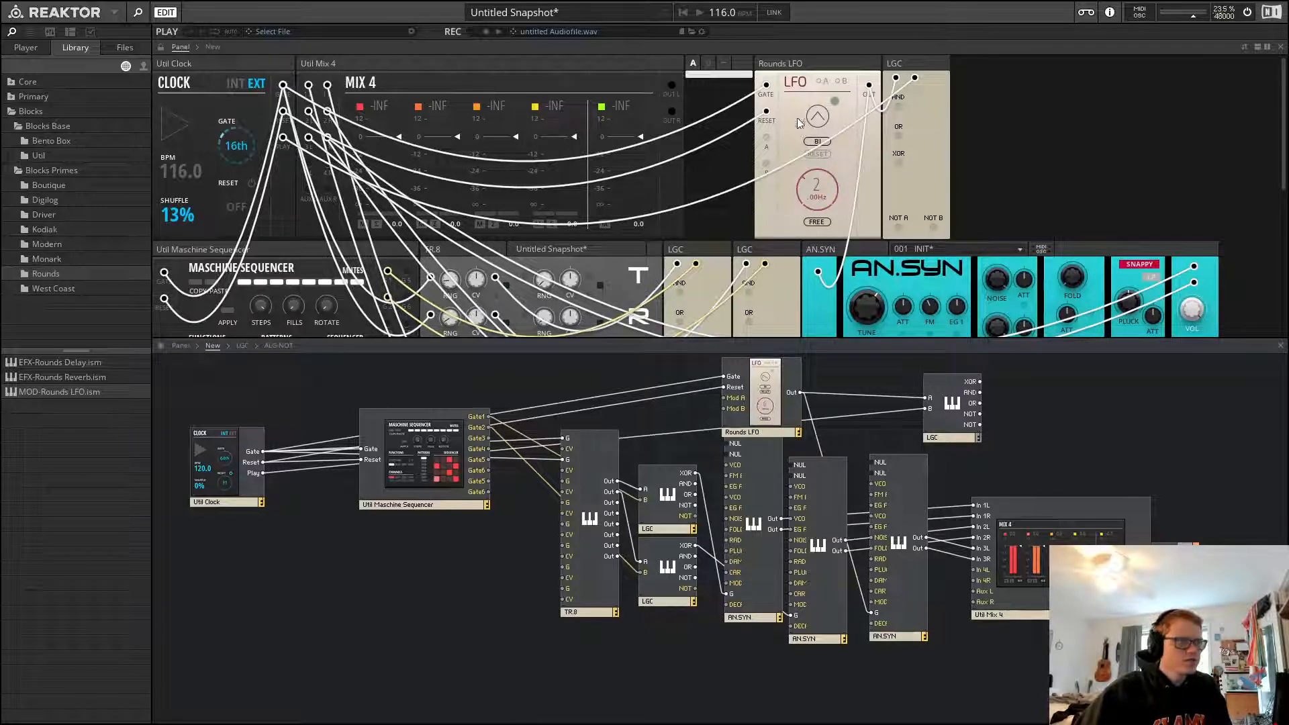
Set the LFO's sync mode to Gate and its rate to 1/4
{"action": "left_click", "coordinate": [822, 224]}
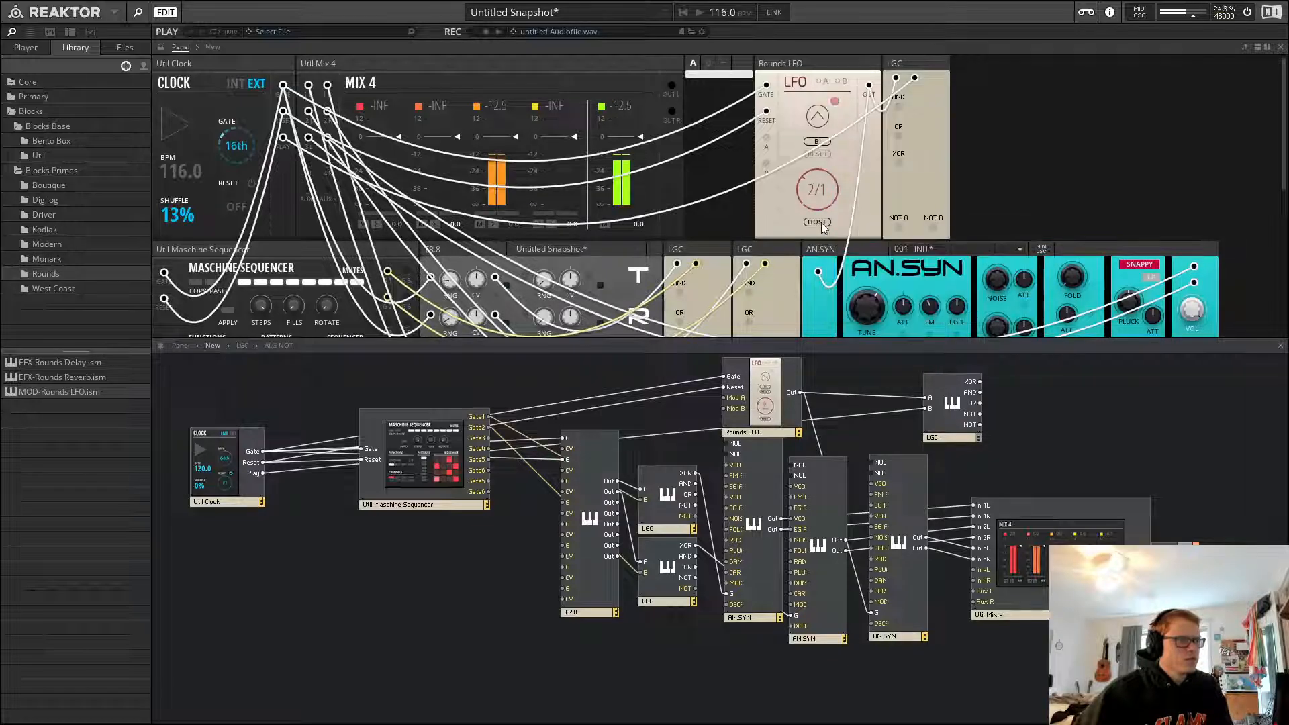
{"action": "left_click", "coordinate": [820, 223]}
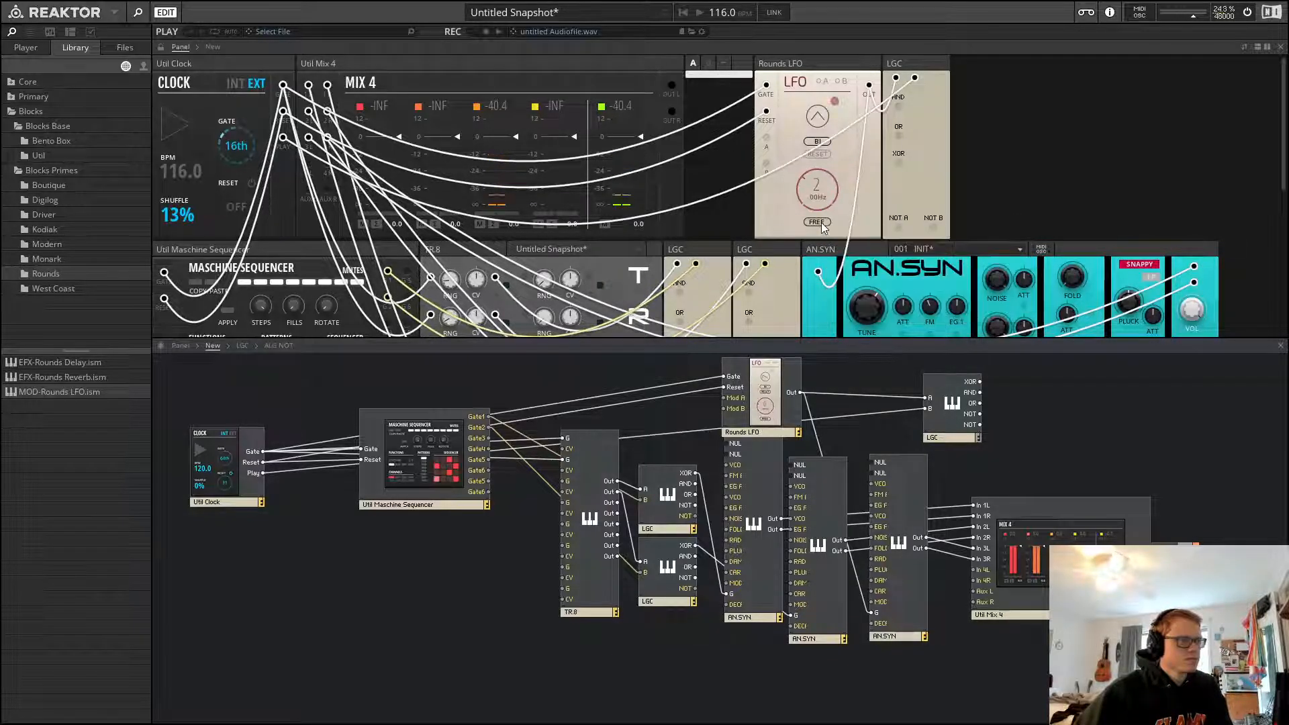
{"action": "left_click", "coordinate": [820, 224]}
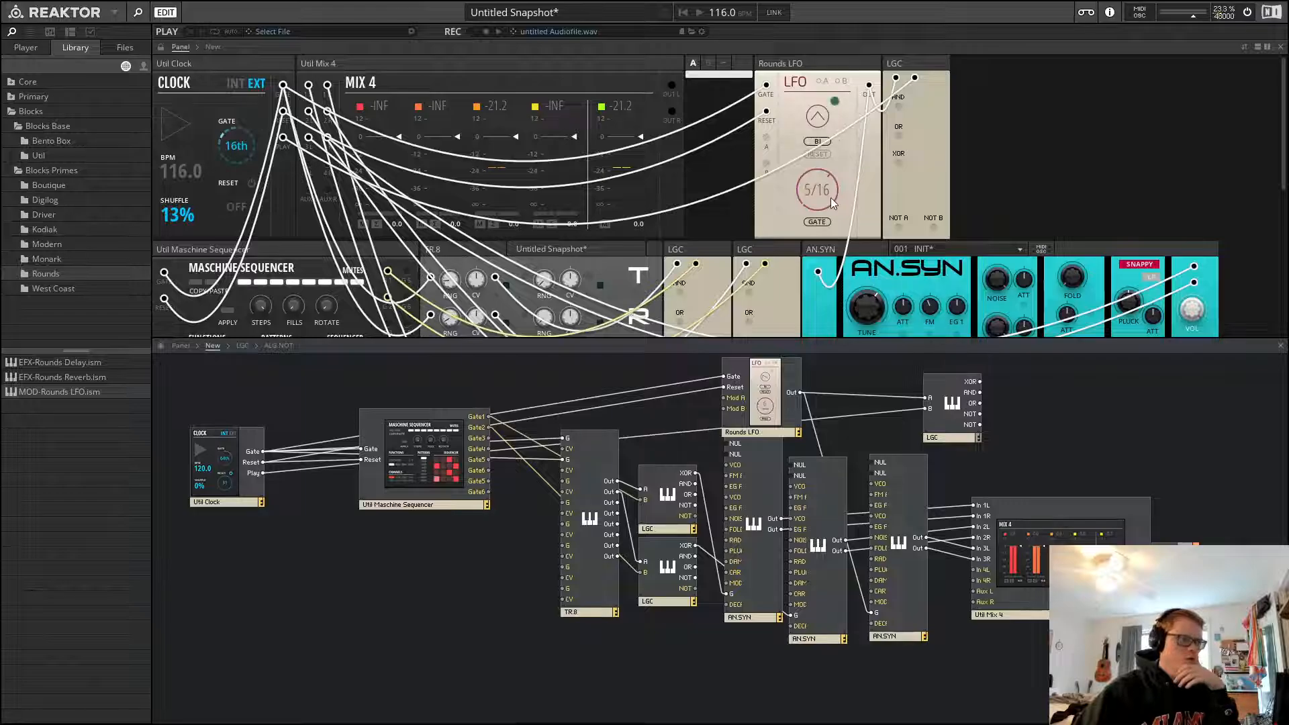
{"action": "left_click_drag", "start_coordinate": [832, 203], "coordinate": [832, 192]}
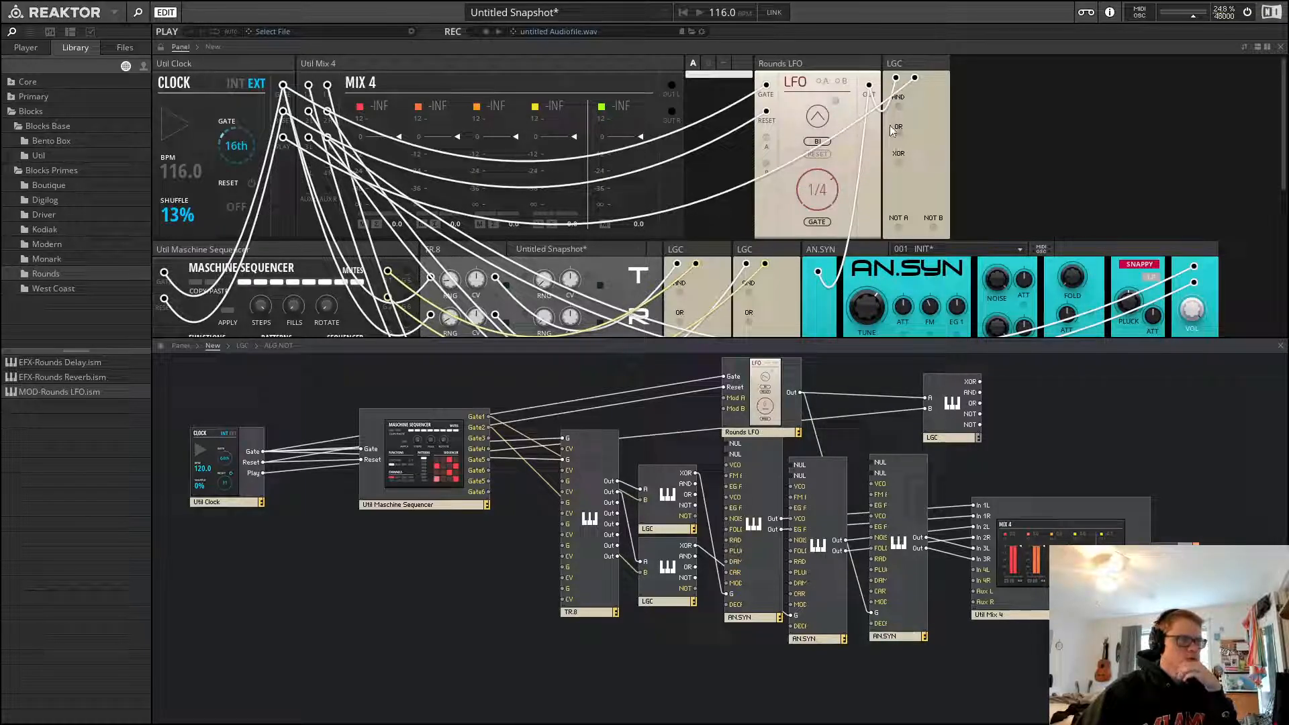
Patch the new LGC's AND output into the AN.SYN trigger and start playback
{"action": "left_click_drag", "start_coordinate": [899, 107], "coordinate": [821, 272]}
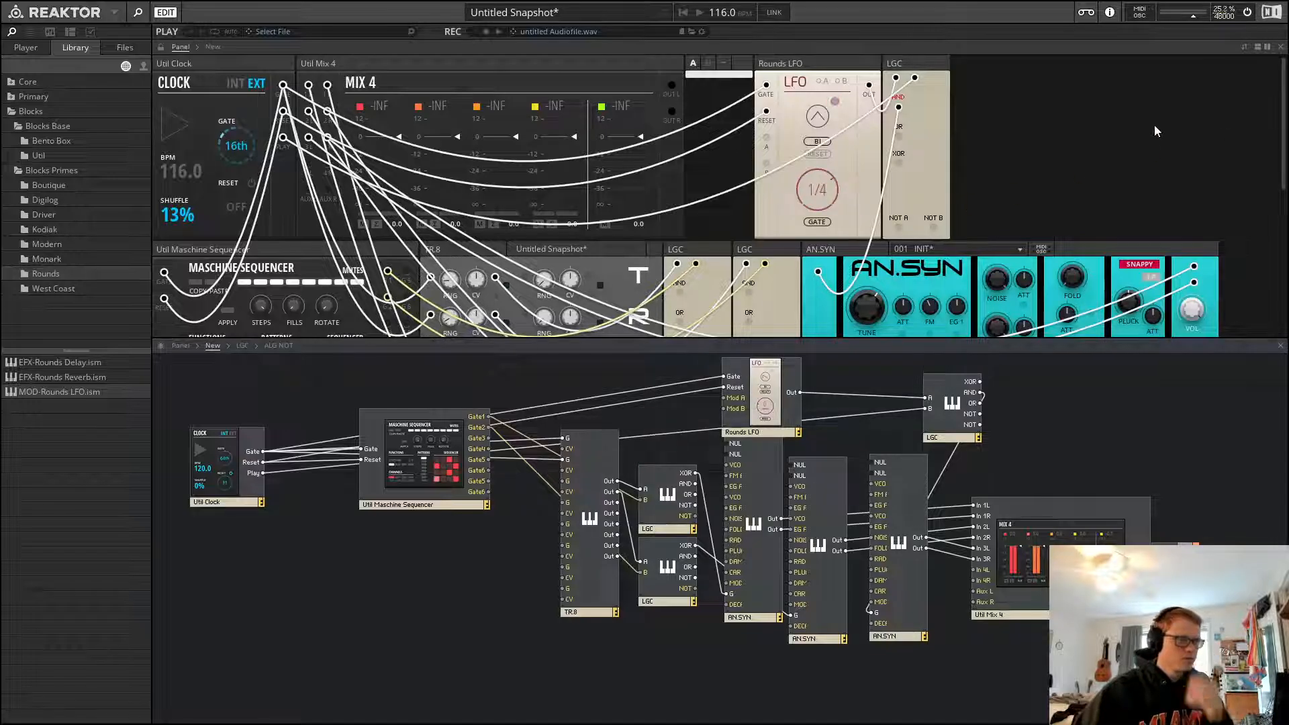
{"action": "key", "text": "space"}
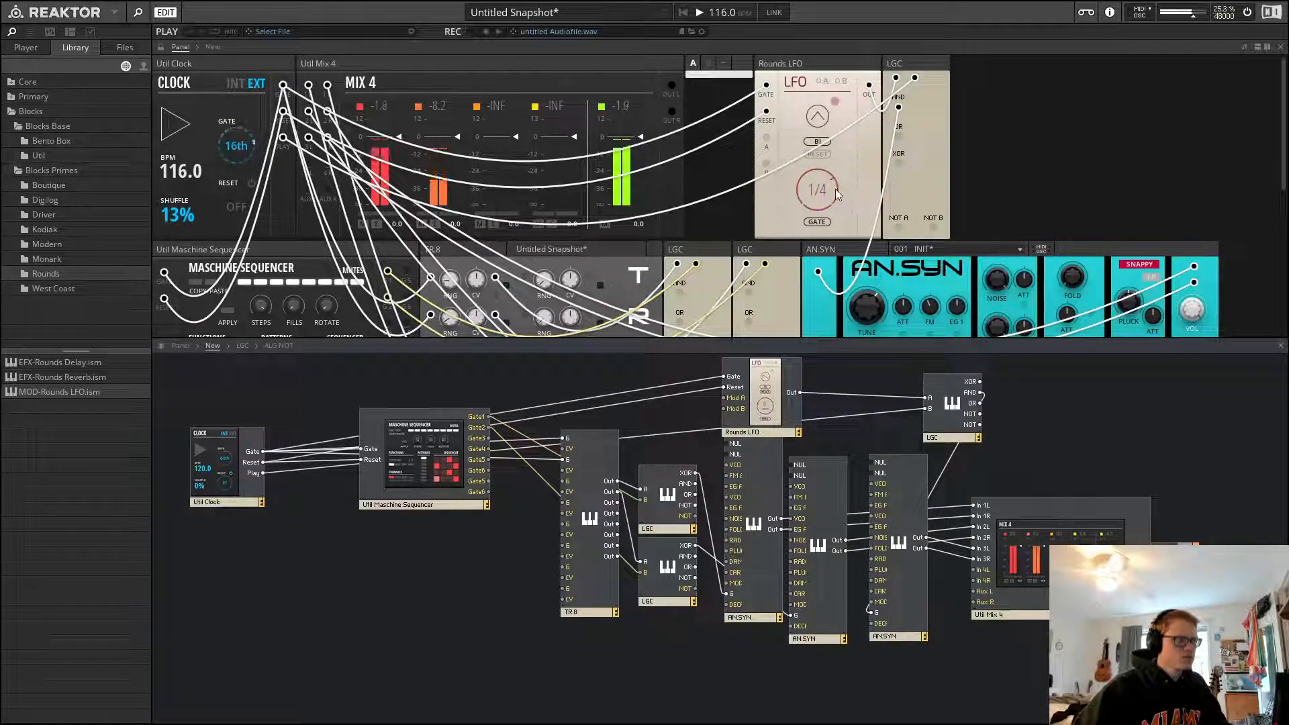
Set the LFO rate to 1/8 while the pattern plays
{"action": "left_click", "coordinate": [818, 142]}
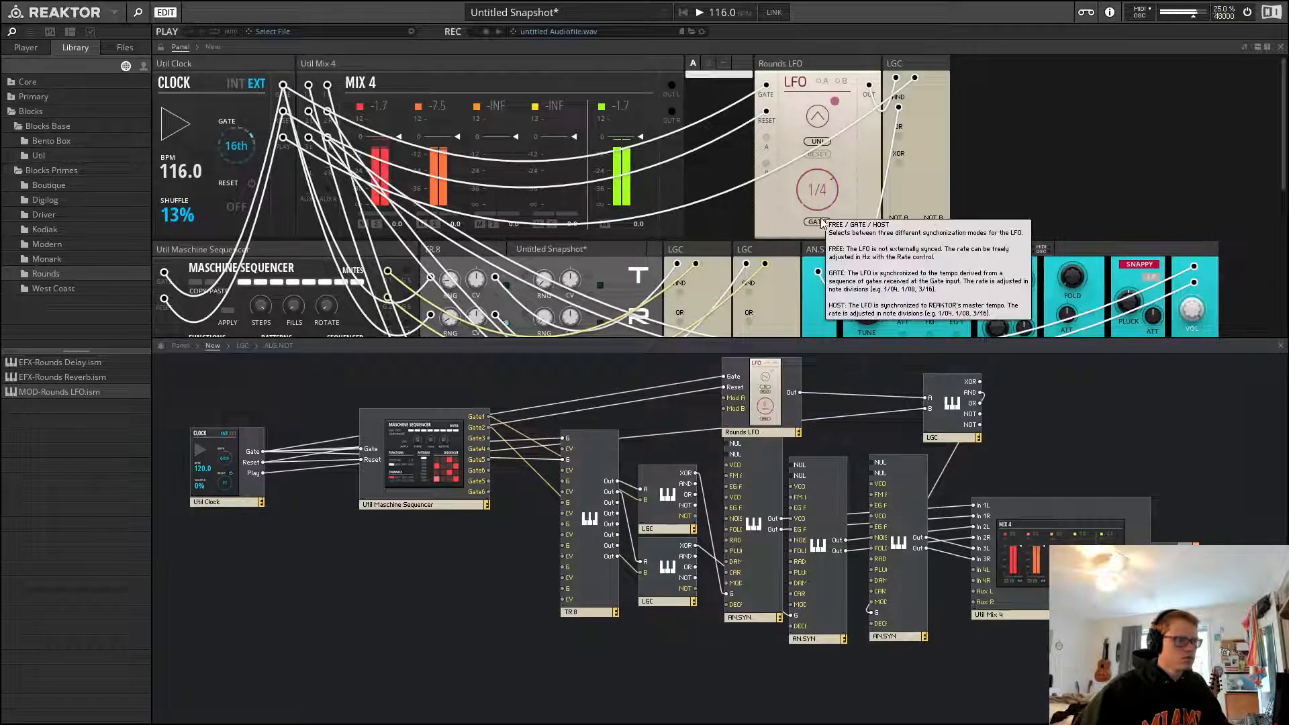
{"action": "left_click_drag", "start_coordinate": [827, 191], "coordinate": [830, 178]}
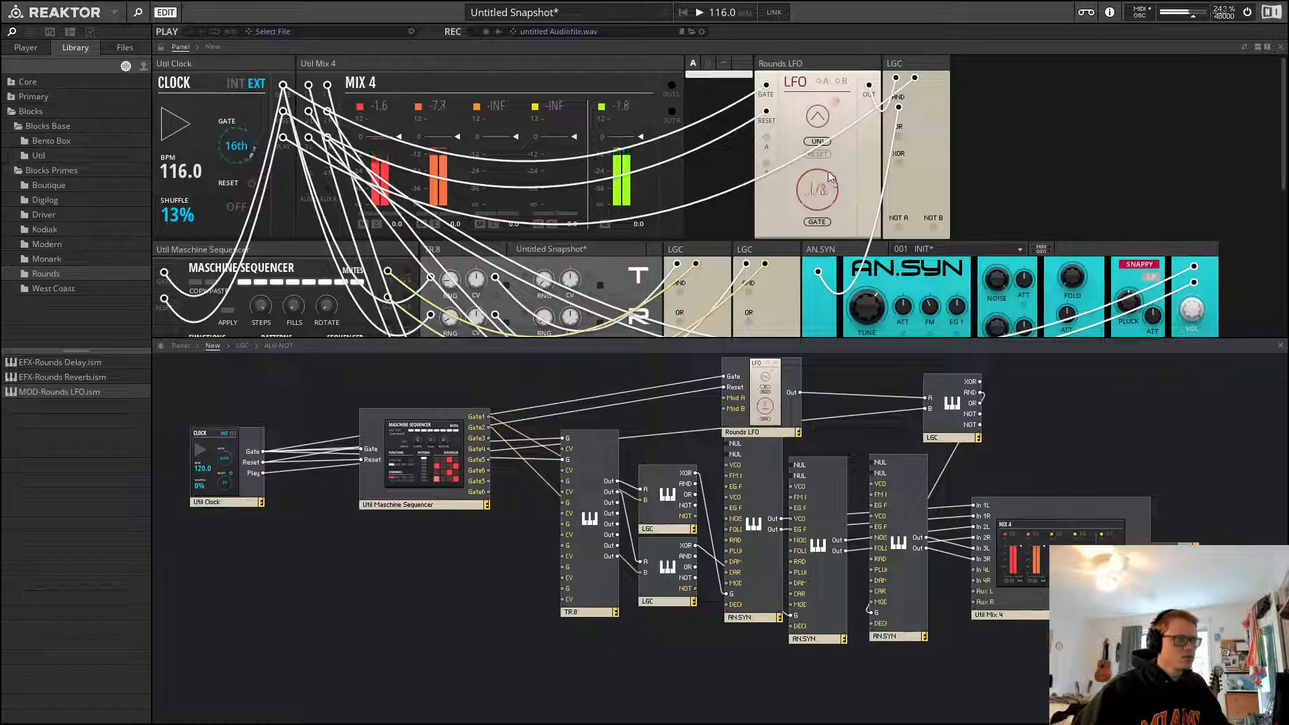
Switch the LFO to a square waveform, set the clock's shuffle to 0%, and audition the pattern
{"action": "left_click", "coordinate": [818, 116]}
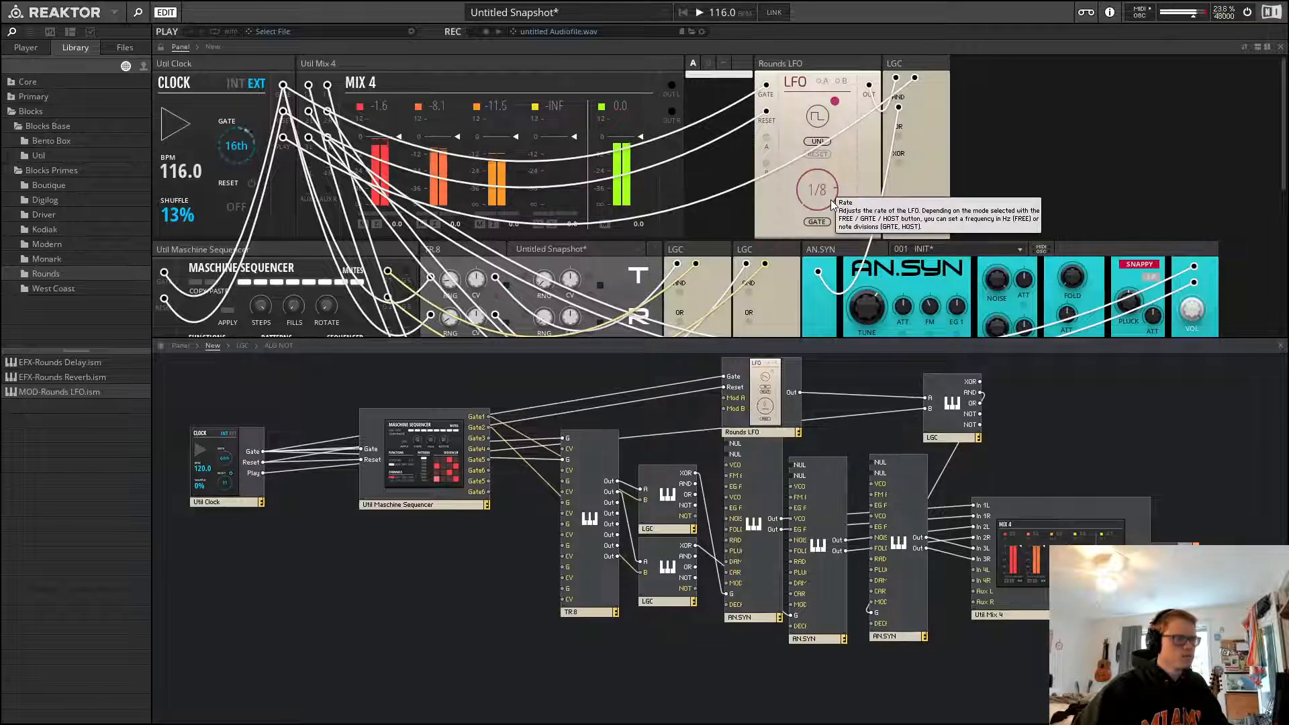
{"action": "key", "text": "space"}
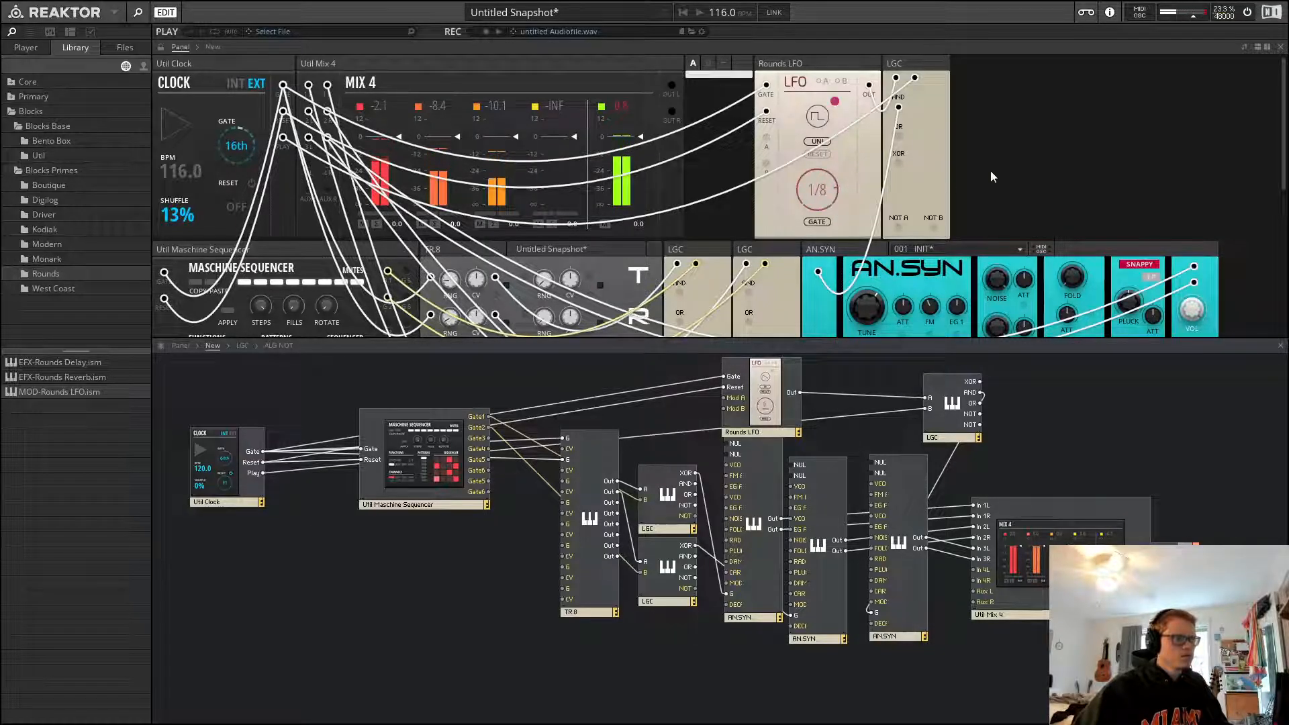
{"action": "mouse_move", "coordinate": [177, 215]}
{"action": "left_mouse_down"}
{"action": "mouse_move", "coordinate": [187, 255]}
{"action": "mouse_move", "coordinate": [178, 221]}
{"action": "left_mouse_up"}
{"action": "key", "text": "space"}
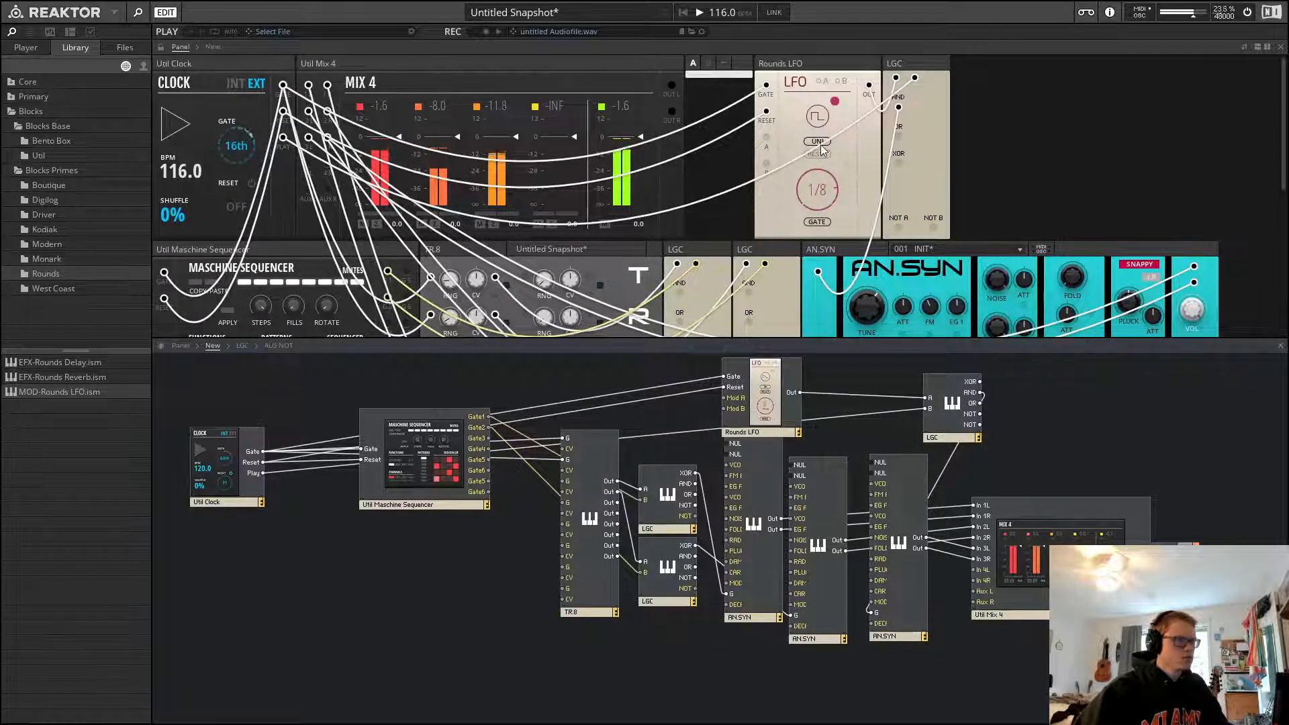
{"action": "key", "text": "space"}
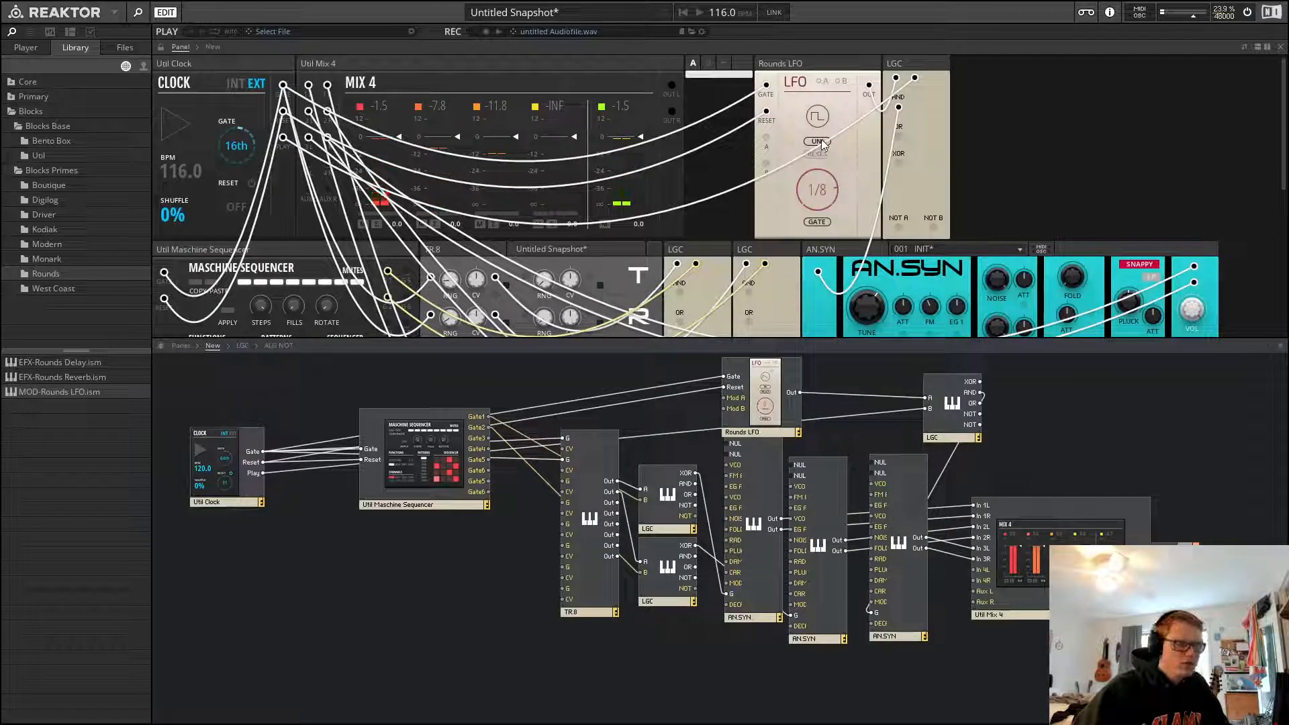
Set the LFO's rate to 1/16
{"action": "left_click", "coordinate": [839, 67]}
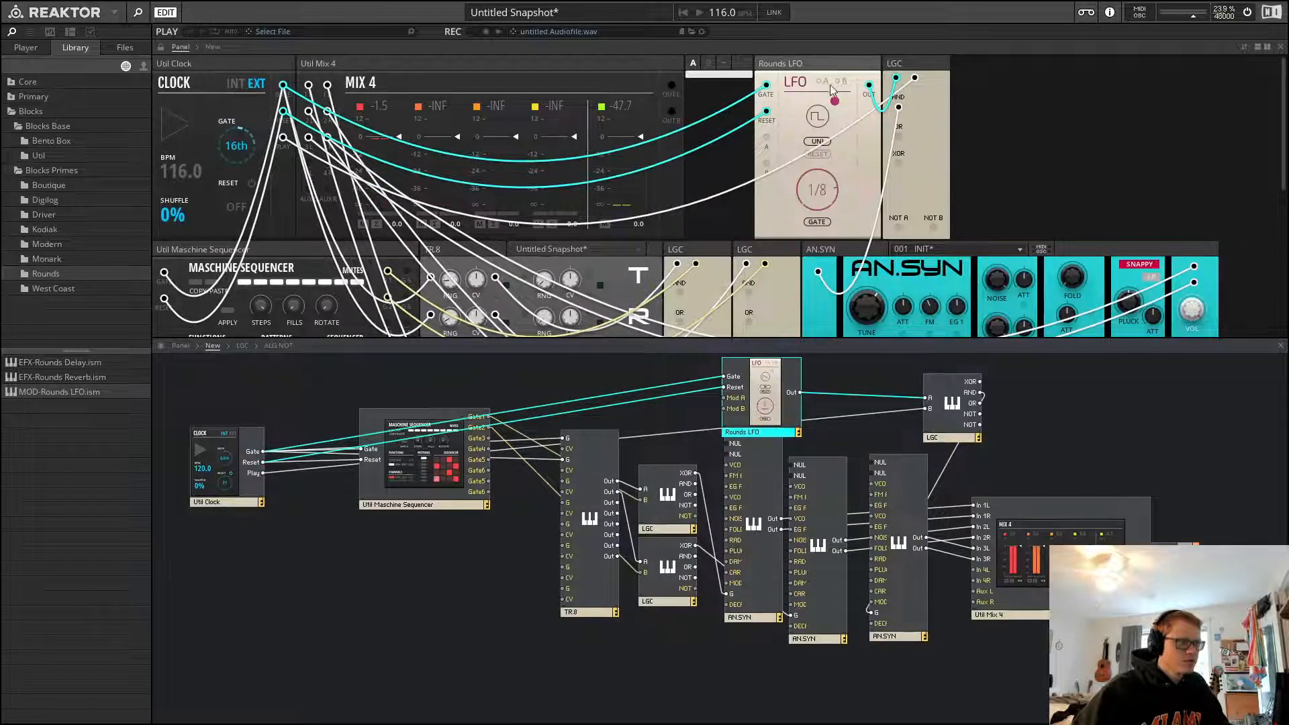
{"action": "left_click_drag", "start_coordinate": [817, 181], "coordinate": [827, 166]}
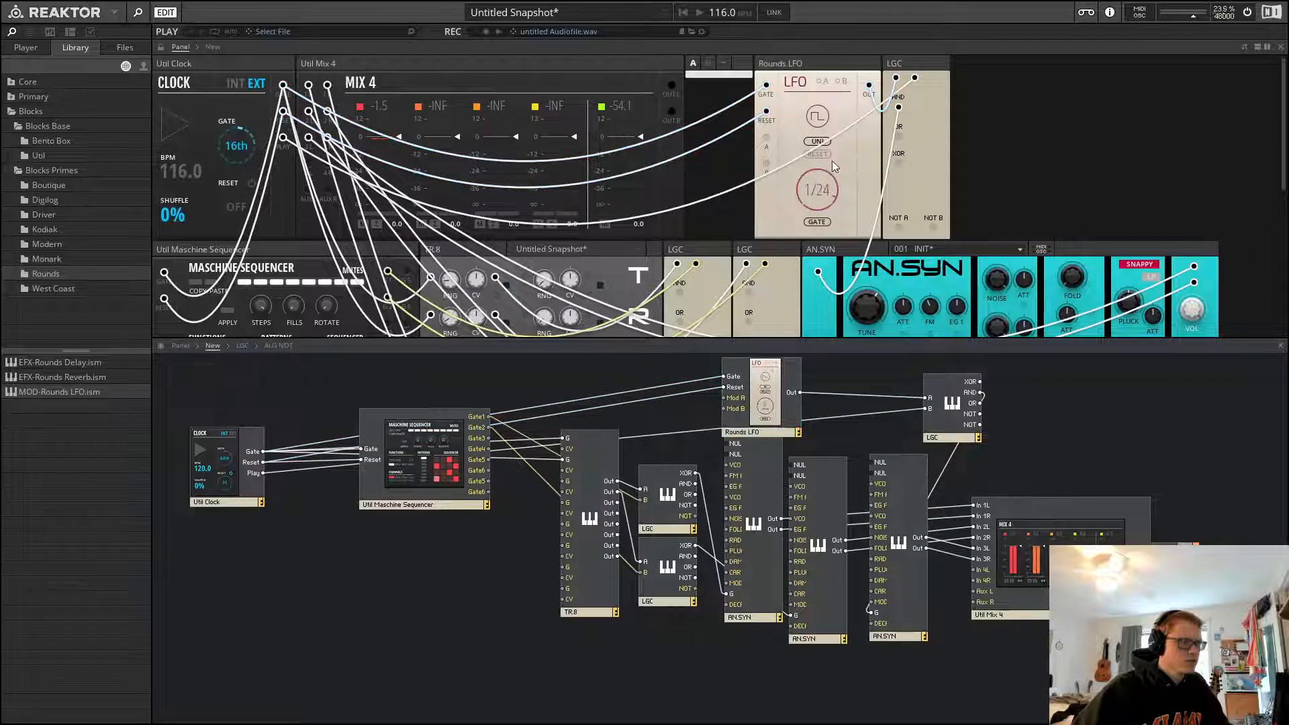
{"action": "left_click", "coordinate": [848, 85]}
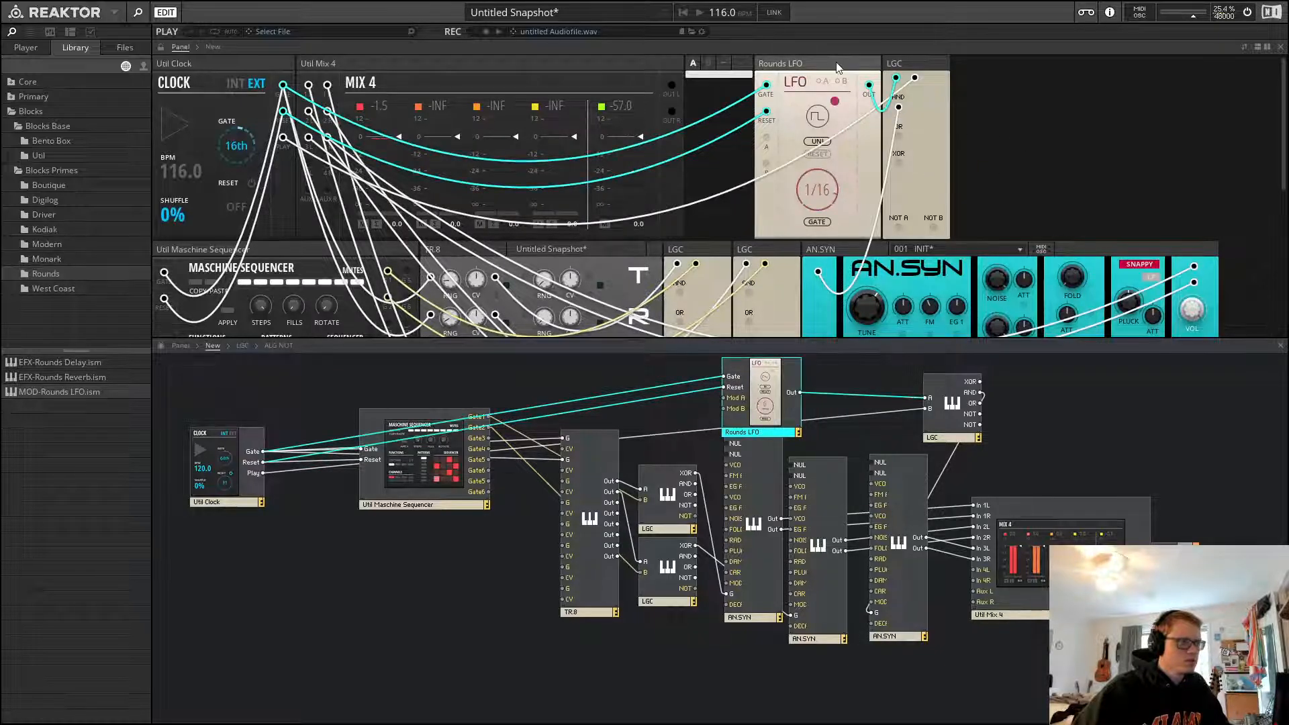
Try the LFO's bipolar mode during playback, then return it to unipolar
{"action": "left_click", "coordinate": [826, 141]}
{"action": "key", "text": "space"}
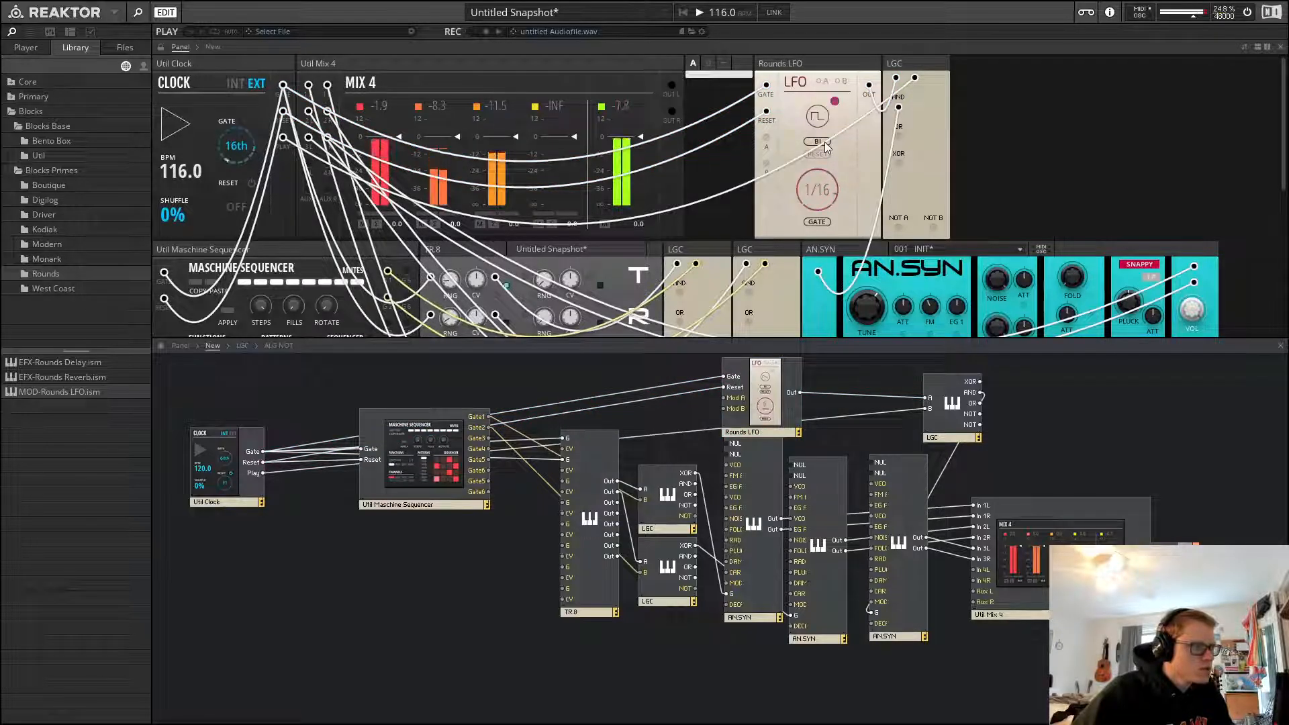
{"action": "left_click", "coordinate": [826, 141]}
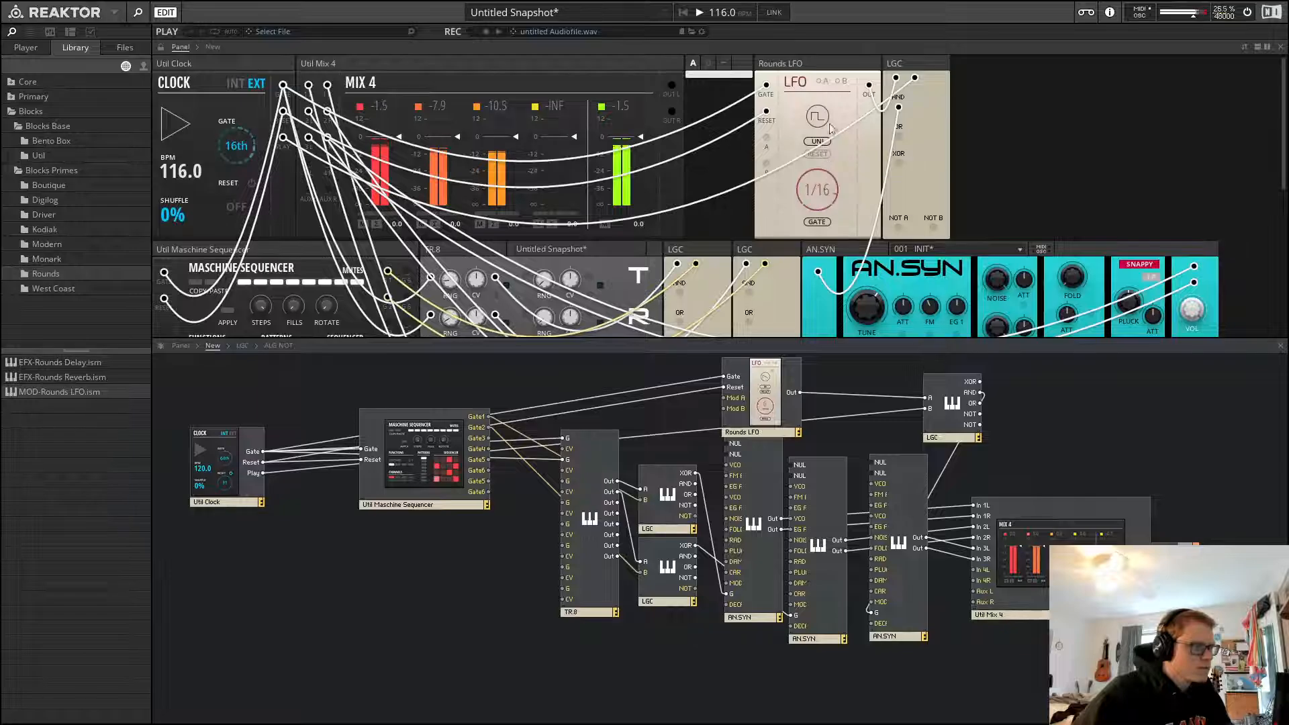
{"action": "key", "text": "space"}
Delete the LGC block beside the LFO and enable the LFO's Reset option
{"action": "left_click", "coordinate": [877, 66]}
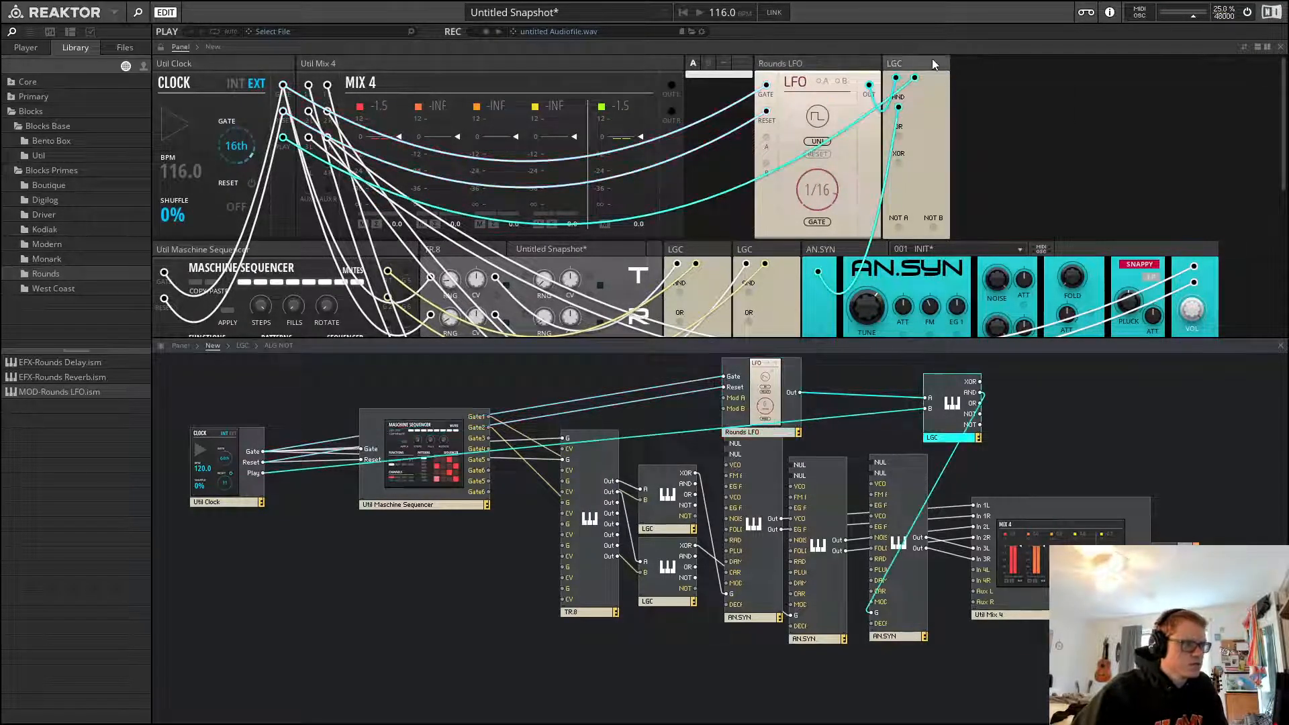
{"action": "key", "text": "Delete"}
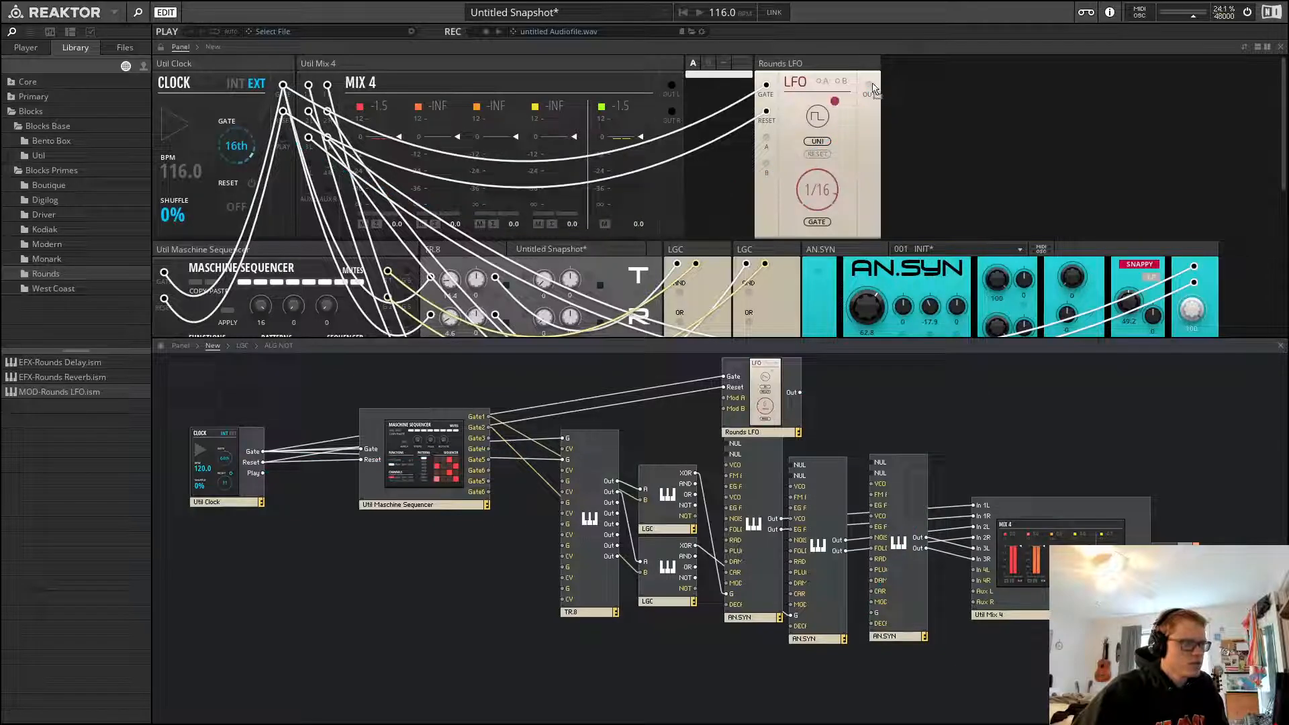
{"action": "left_click_drag", "start_coordinate": [869, 85], "coordinate": [883, 150]}
{"action": "left_click", "coordinate": [818, 154]}
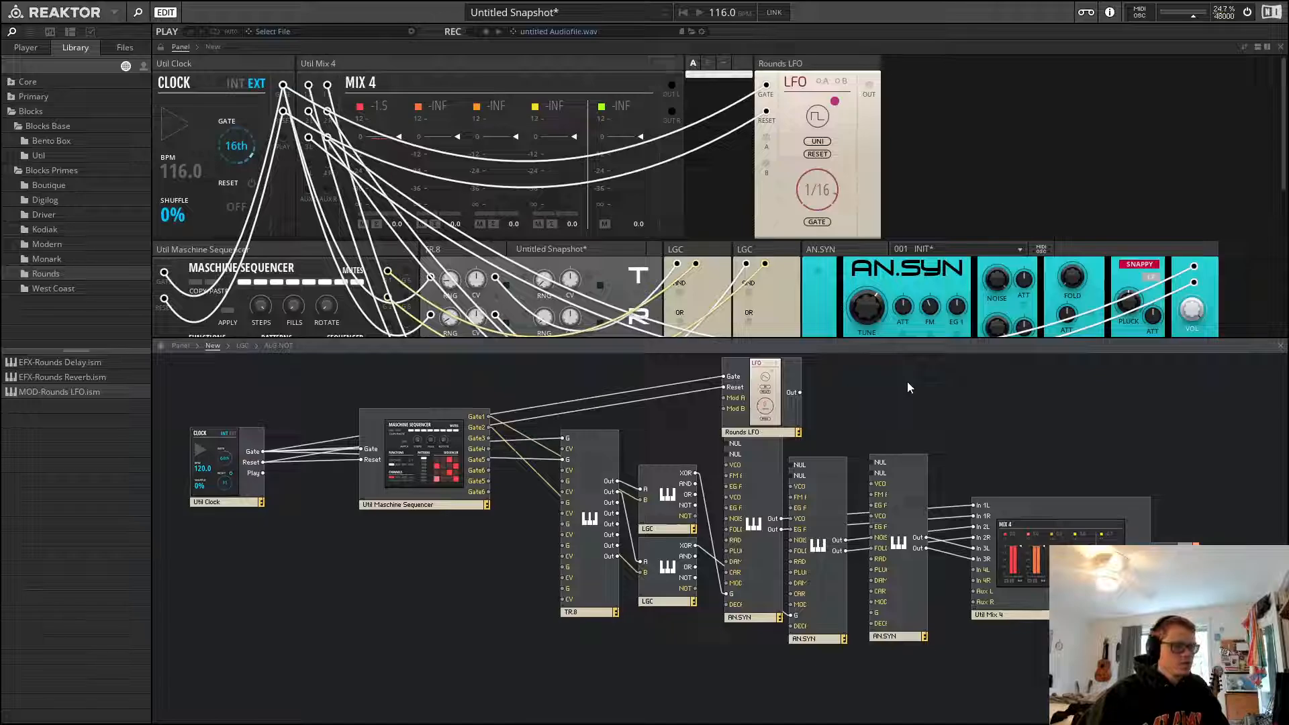
{"action": "left_click", "coordinate": [1147, 118]}
Route the LFO output through a small new module into the third AN.SYN's gate input
{"action": "left_click_drag", "start_coordinate": [797, 397], "coordinate": [264, 478]}
{"action": "left_click_drag", "start_coordinate": [862, 391], "coordinate": [873, 619]}
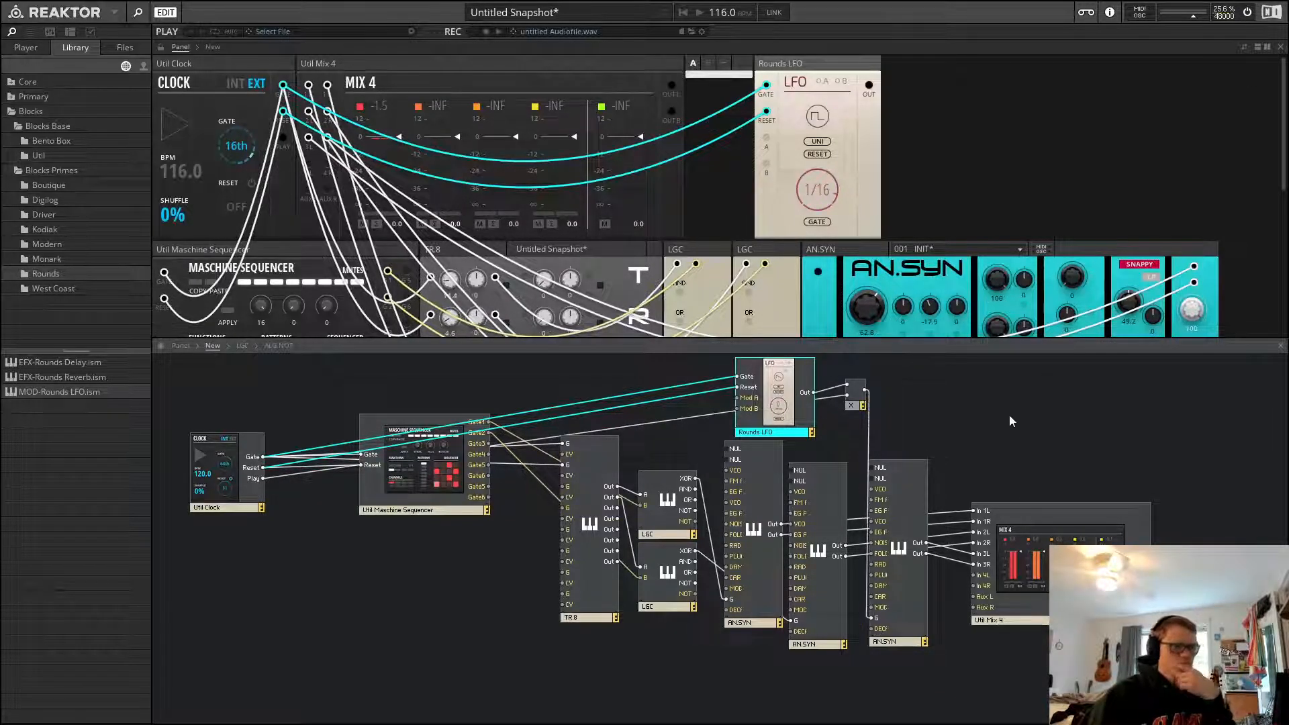
{"action": "left_click", "coordinate": [1011, 418]}
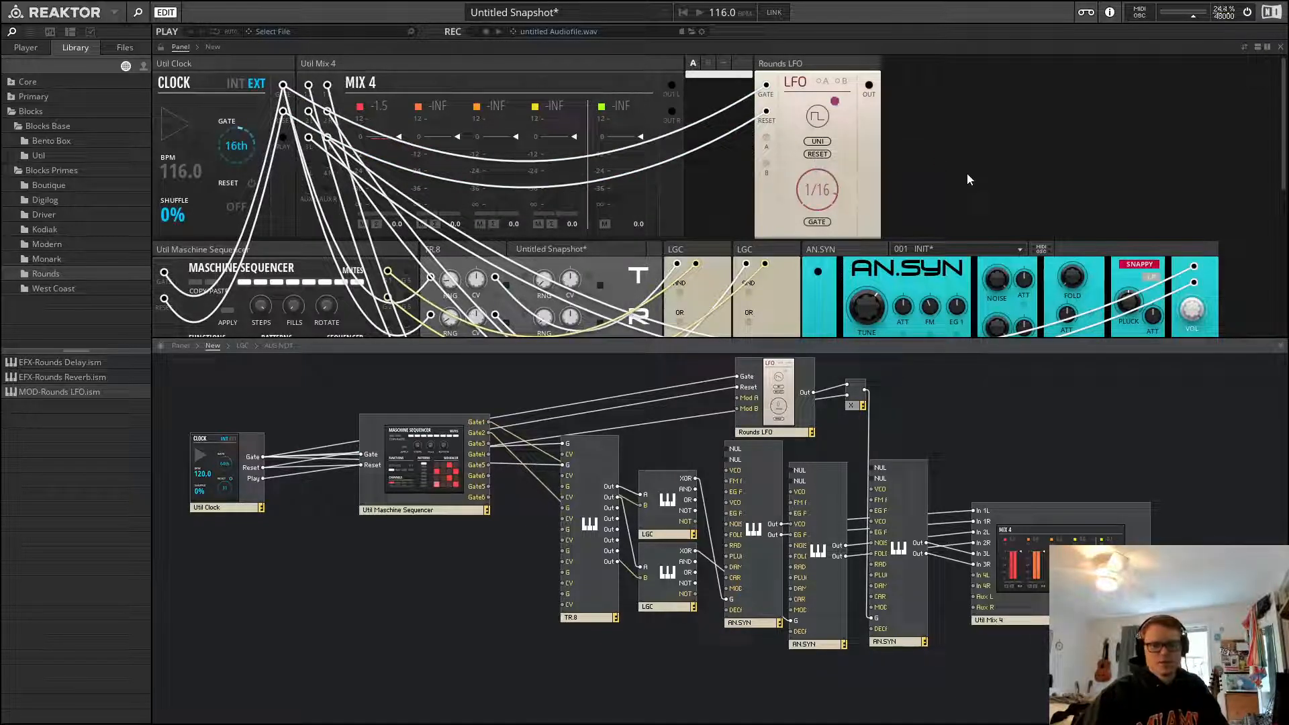
Play the pattern and adjust the AN.SYN's Fold, Radiate and carrier knobs
{"action": "key", "text": "space"}
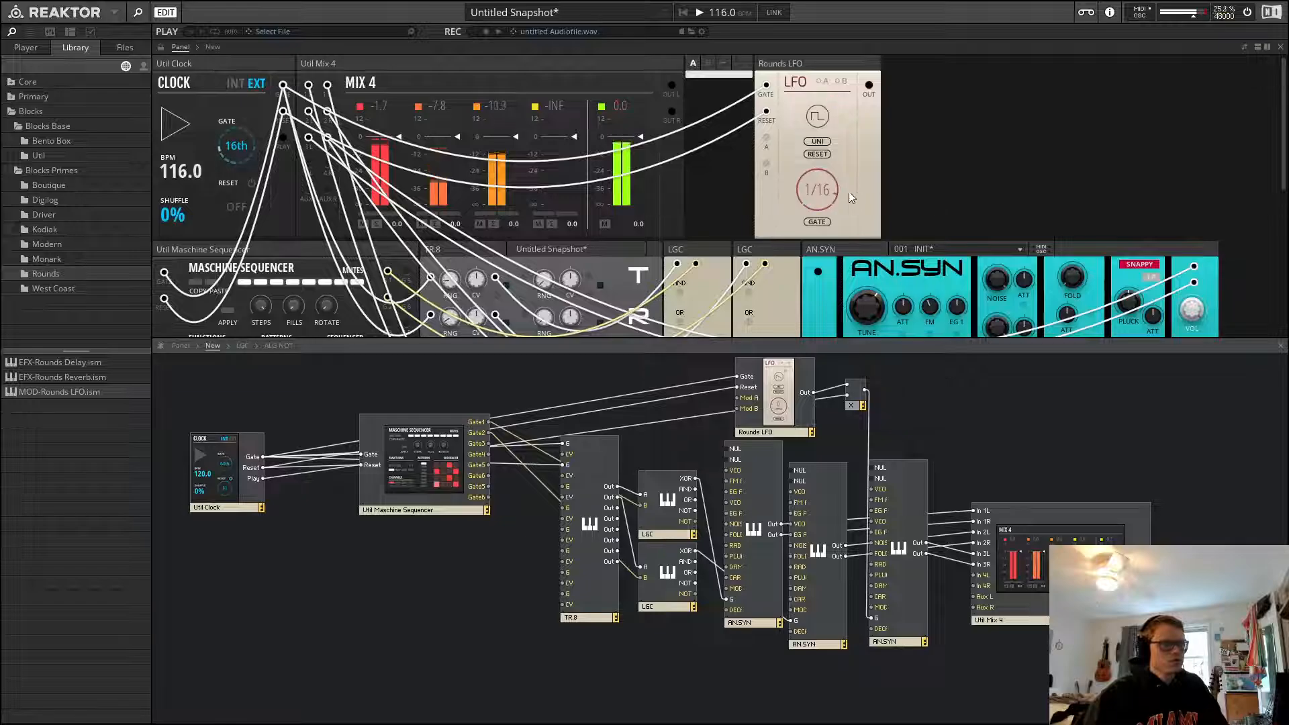
{"action": "scroll", "coordinate": [868, 168], "scroll_direction": "down", "scroll_amount": 3}
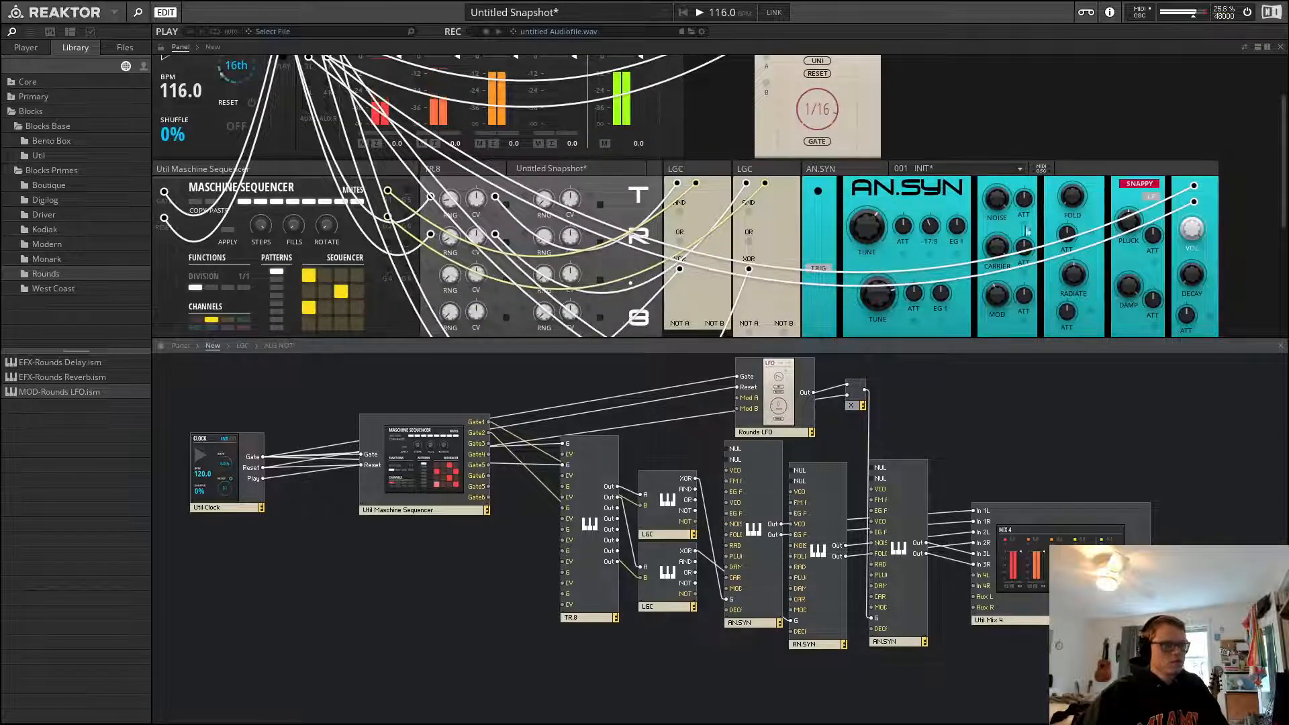
{"action": "left_click", "coordinate": [1200, 236]}
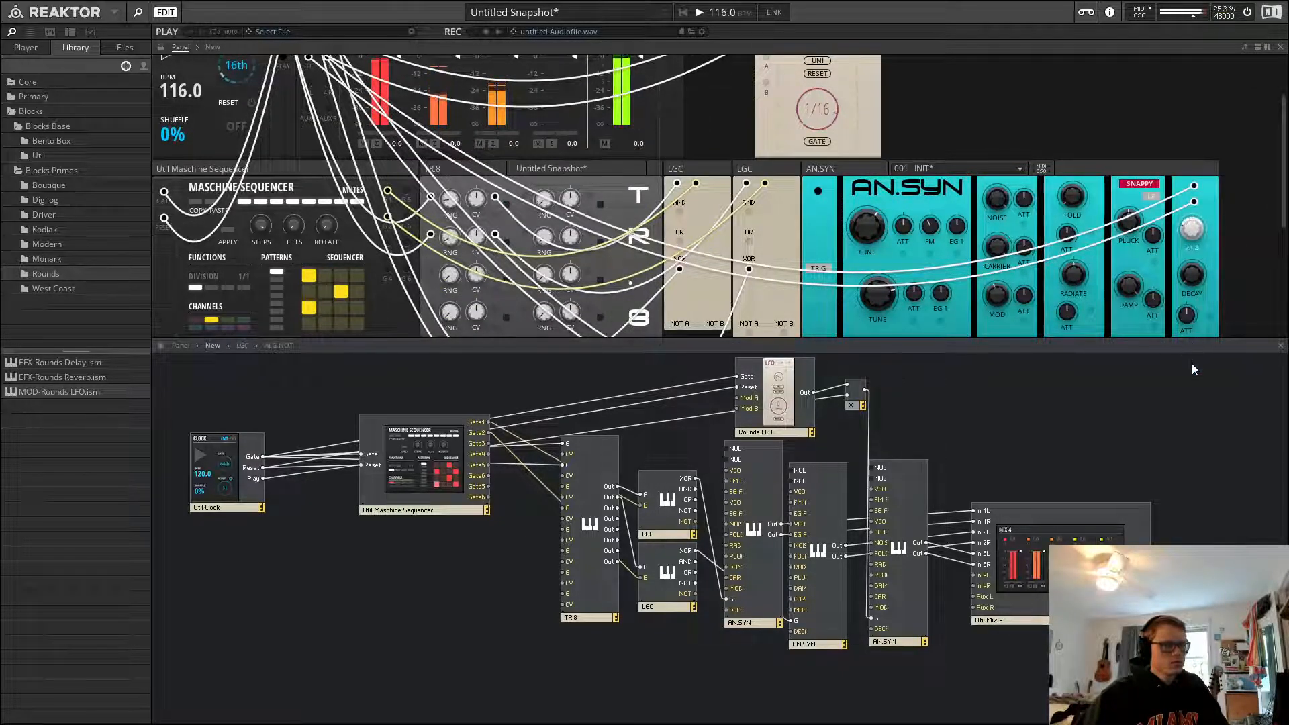
{"action": "left_click_drag", "start_coordinate": [1074, 199], "coordinate": [1086, 119]}
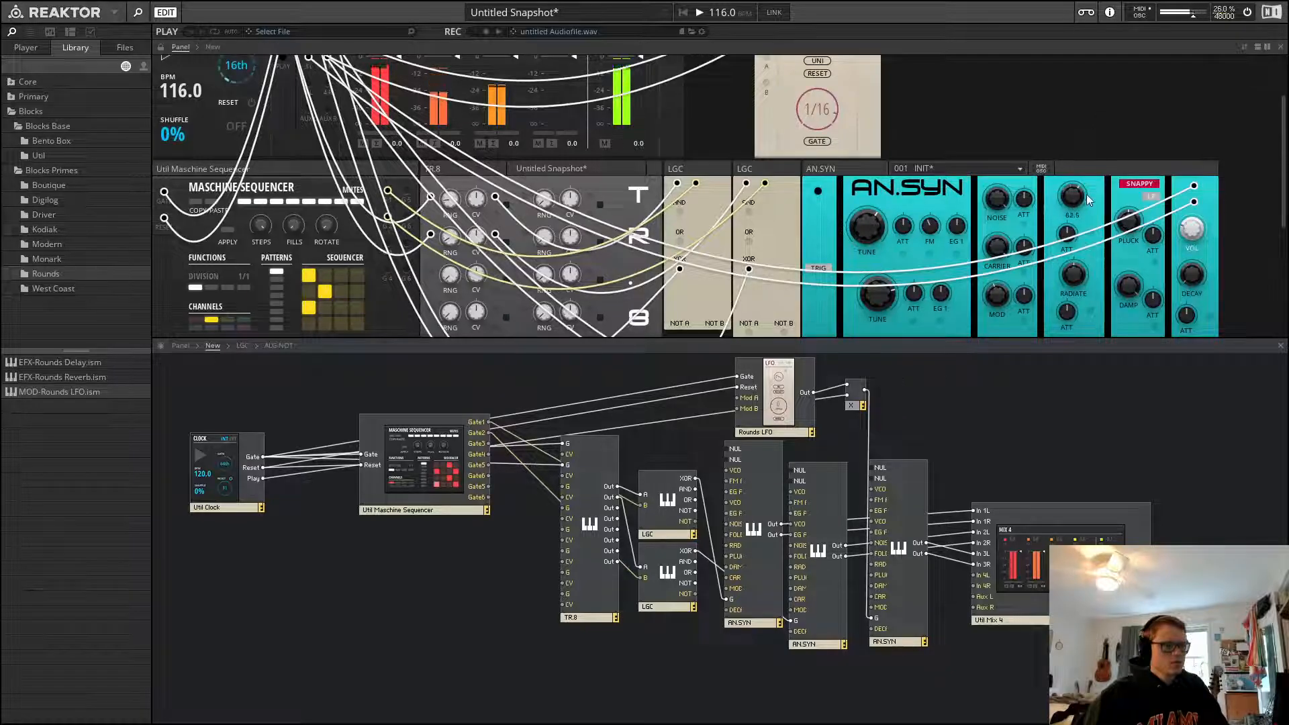
{"action": "left_click_drag", "start_coordinate": [1078, 273], "coordinate": [1100, 185]}
{"action": "left_click_drag", "start_coordinate": [1000, 248], "coordinate": [1001, 330]}
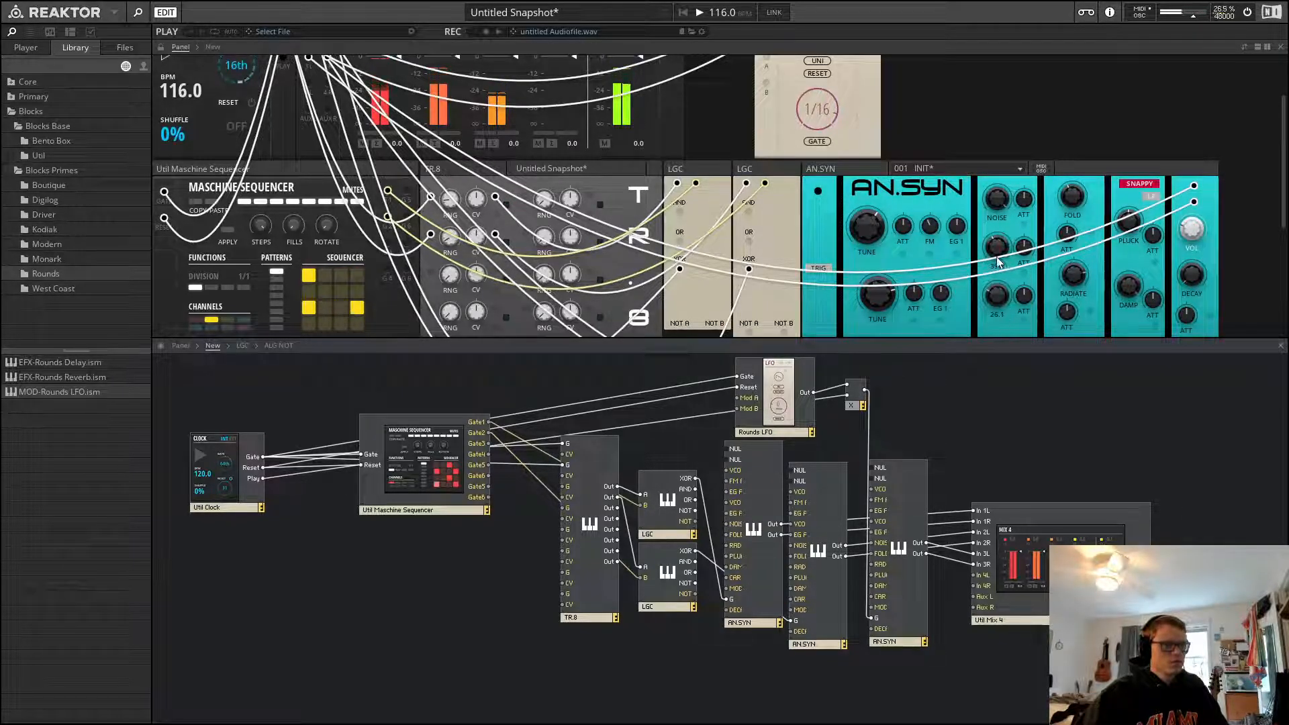
{"action": "scroll", "coordinate": [1094, 208], "scroll_direction": "up", "scroll_amount": 3}
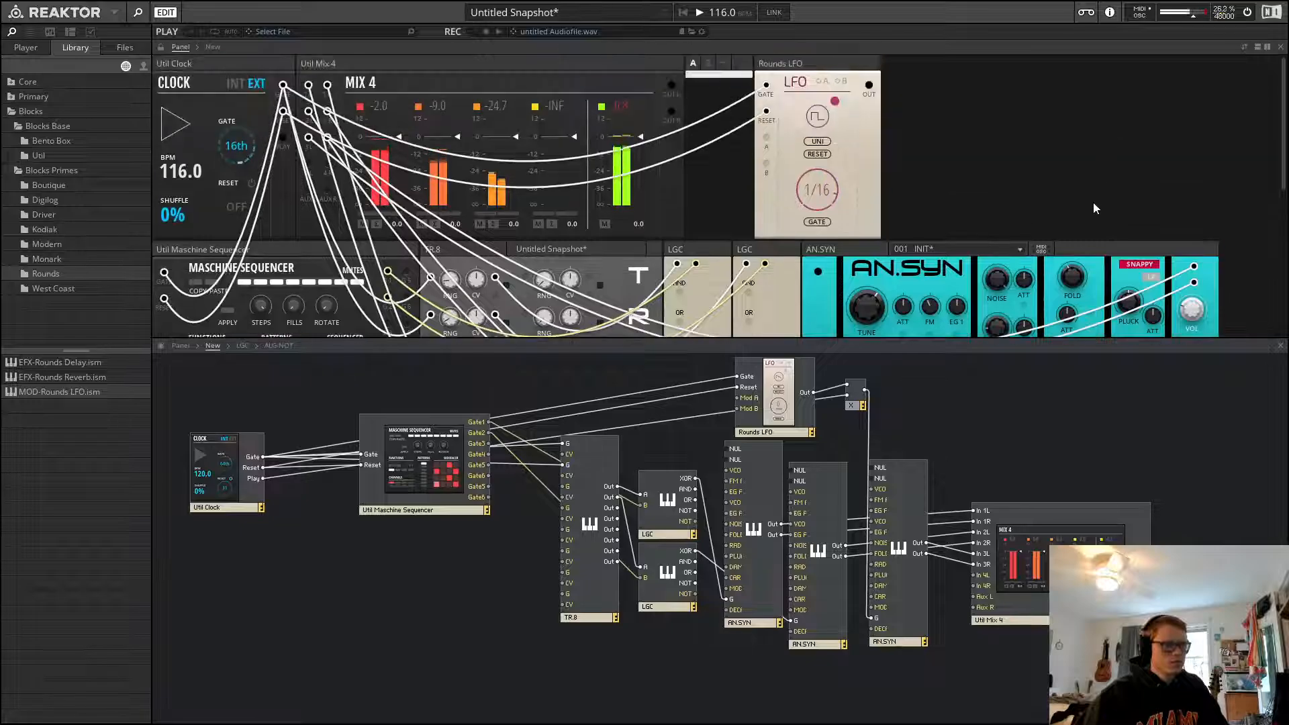
Nudge the AN.SYN's second tune knob and stop playback
{"action": "scroll", "coordinate": [1093, 208], "scroll_direction": "down", "scroll_amount": 3}
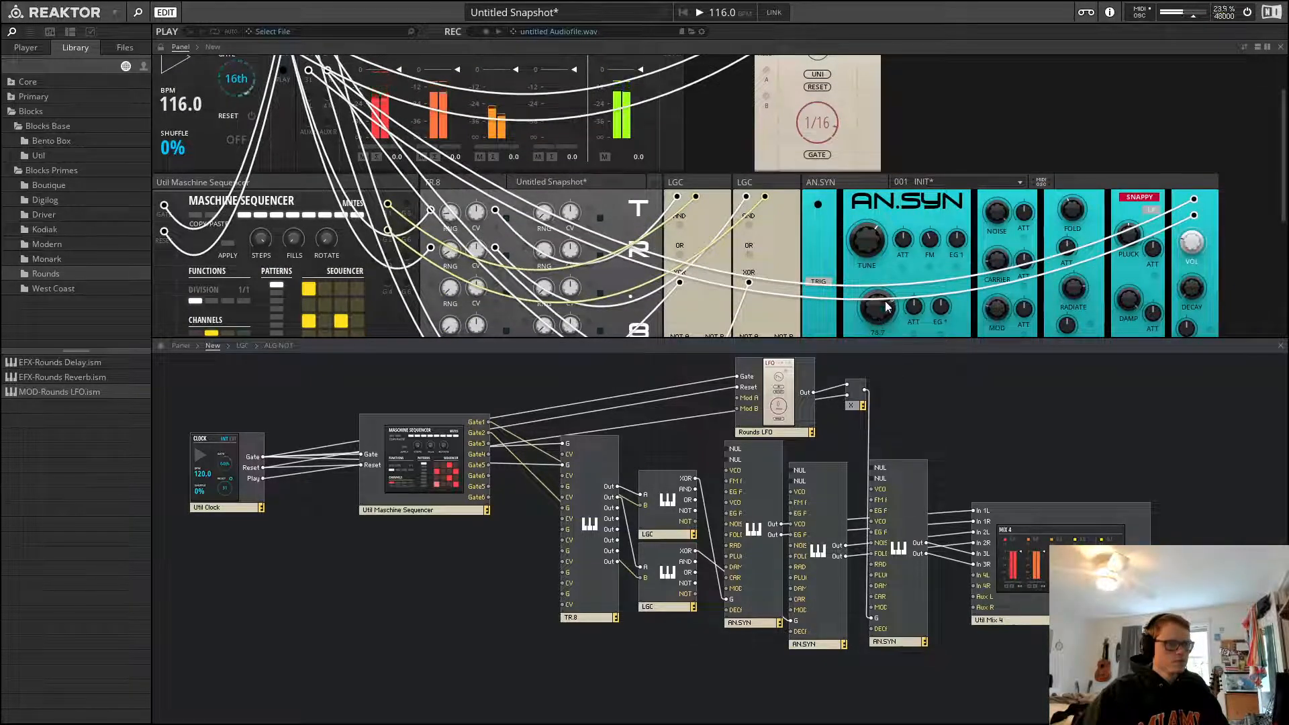
{"action": "left_click_drag", "start_coordinate": [886, 306], "coordinate": [885, 314]}
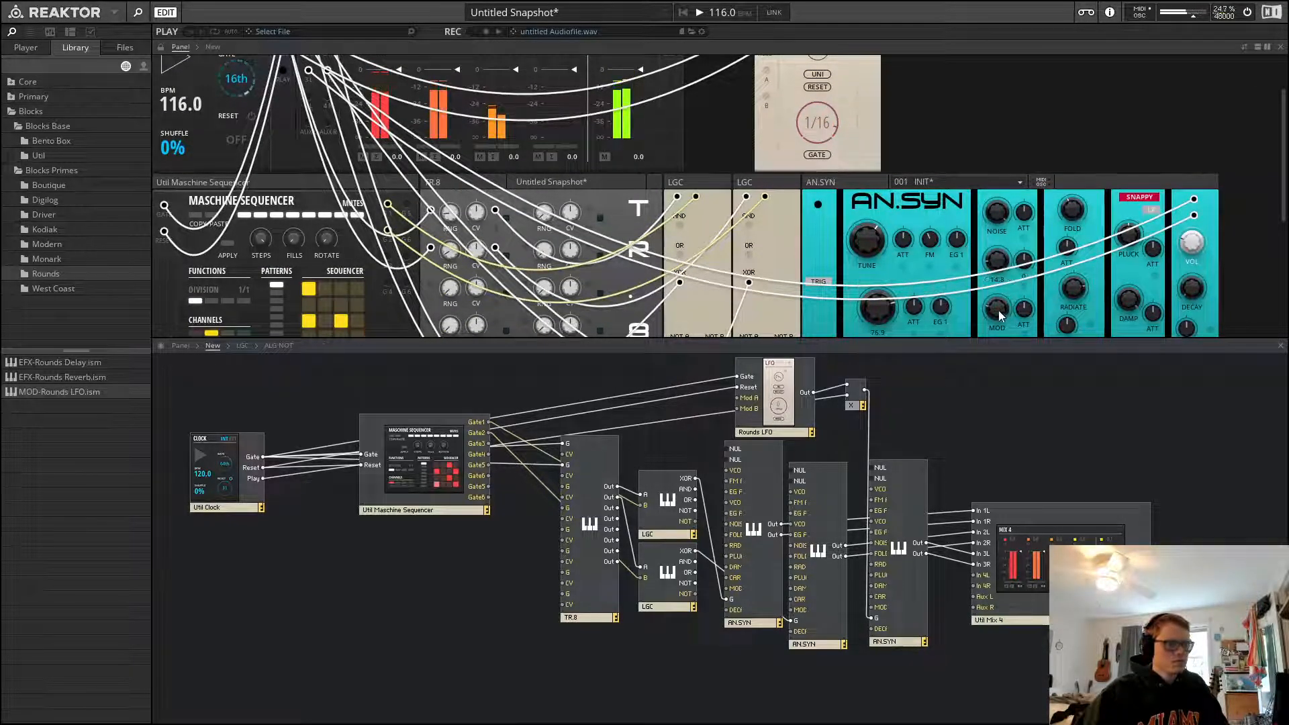
{"action": "scroll", "coordinate": [965, 173], "scroll_direction": "up", "scroll_amount": 3}
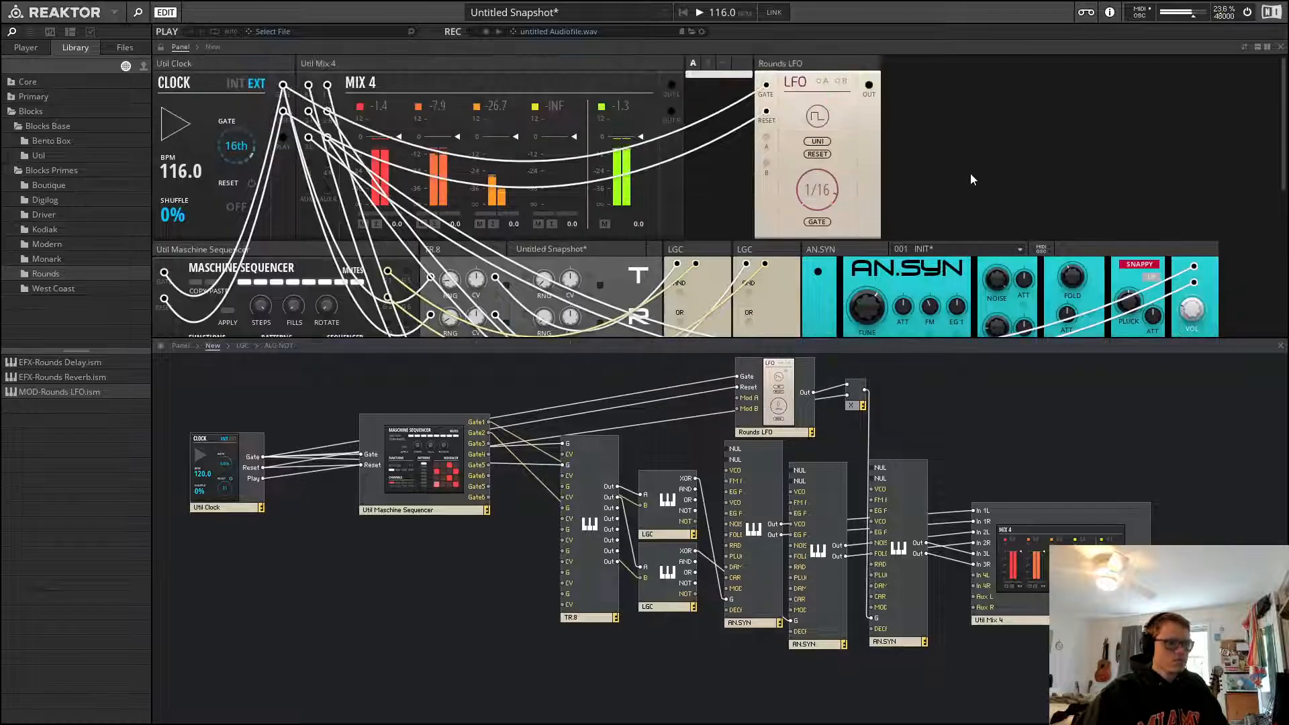
{"action": "scroll", "coordinate": [967, 164], "scroll_direction": "down", "scroll_amount": 4}
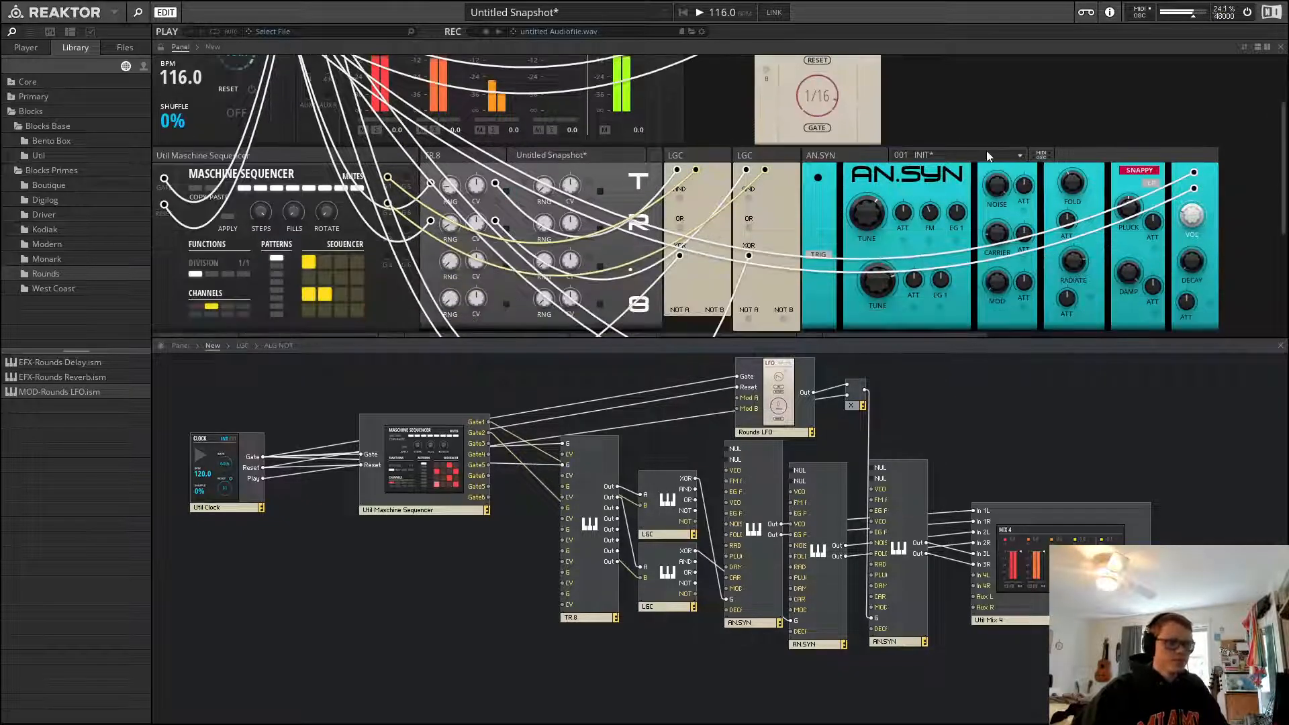
{"action": "scroll", "coordinate": [984, 149], "scroll_direction": "up", "scroll_amount": 3}
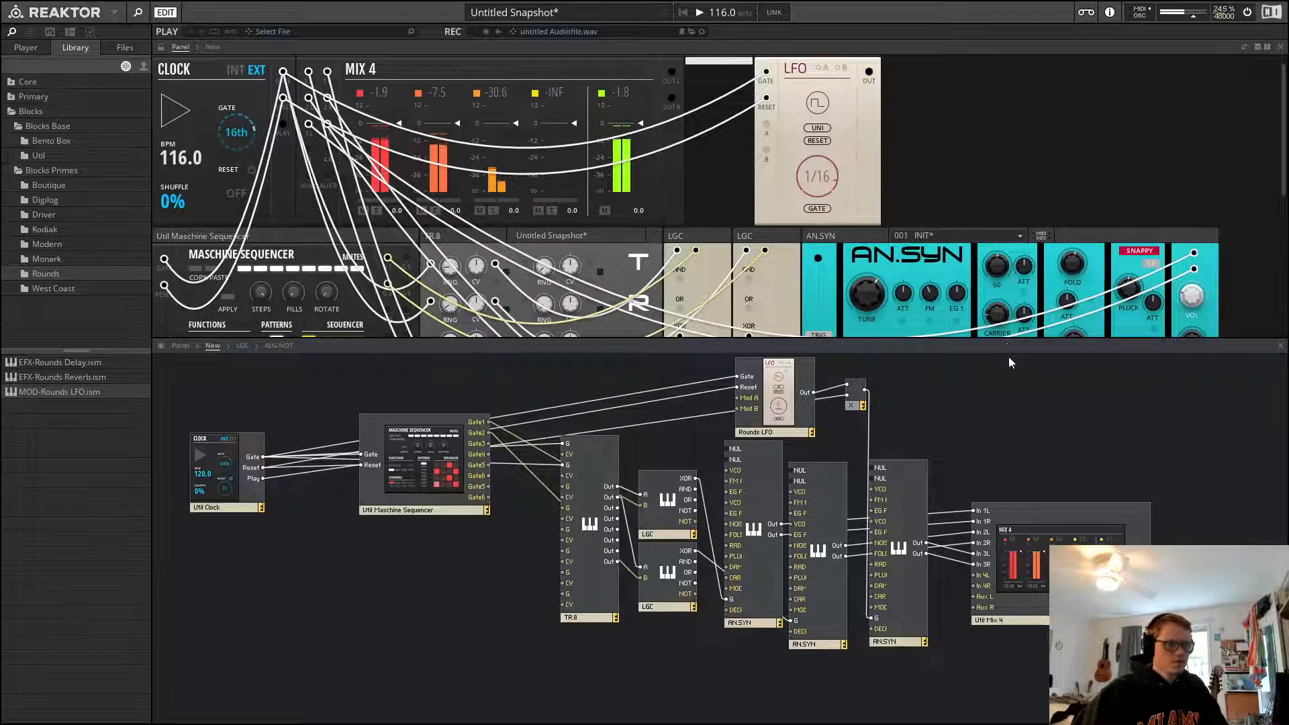
{"action": "scroll", "coordinate": [1075, 296], "scroll_direction": "down", "scroll_amount": 2}
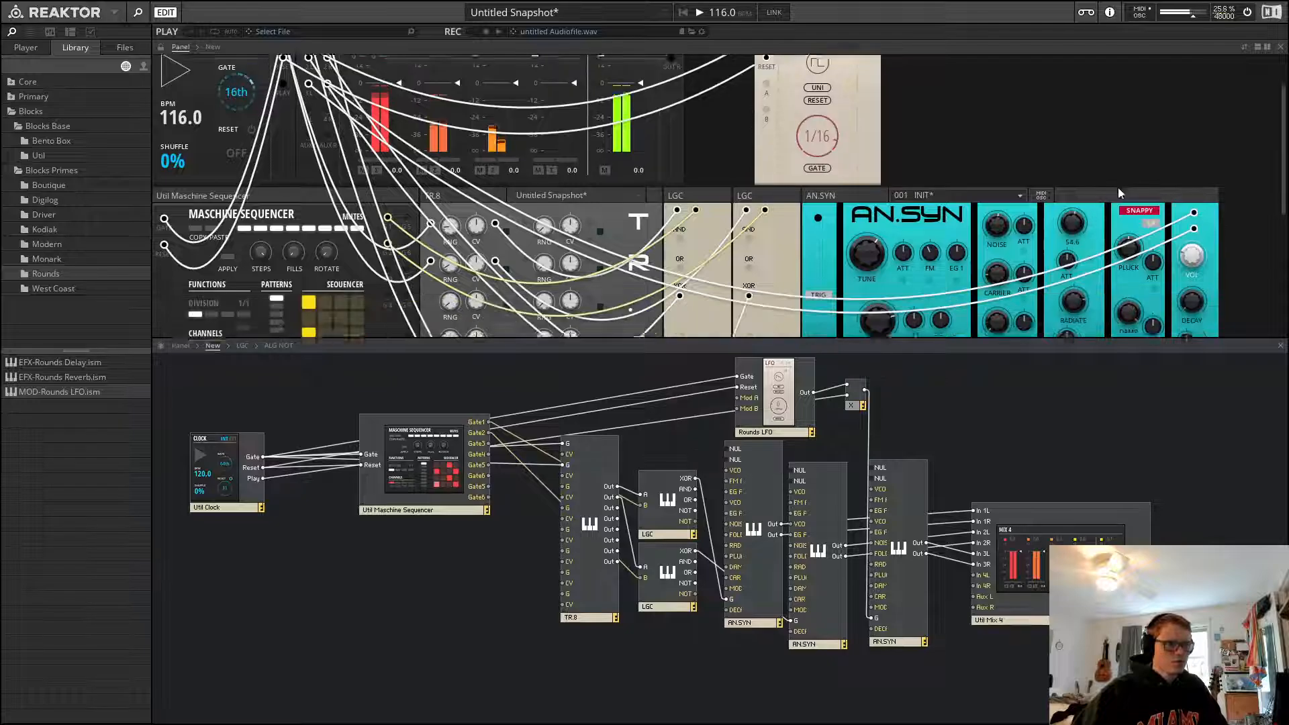
{"action": "scroll", "coordinate": [1060, 211], "scroll_direction": "up", "scroll_amount": 3}
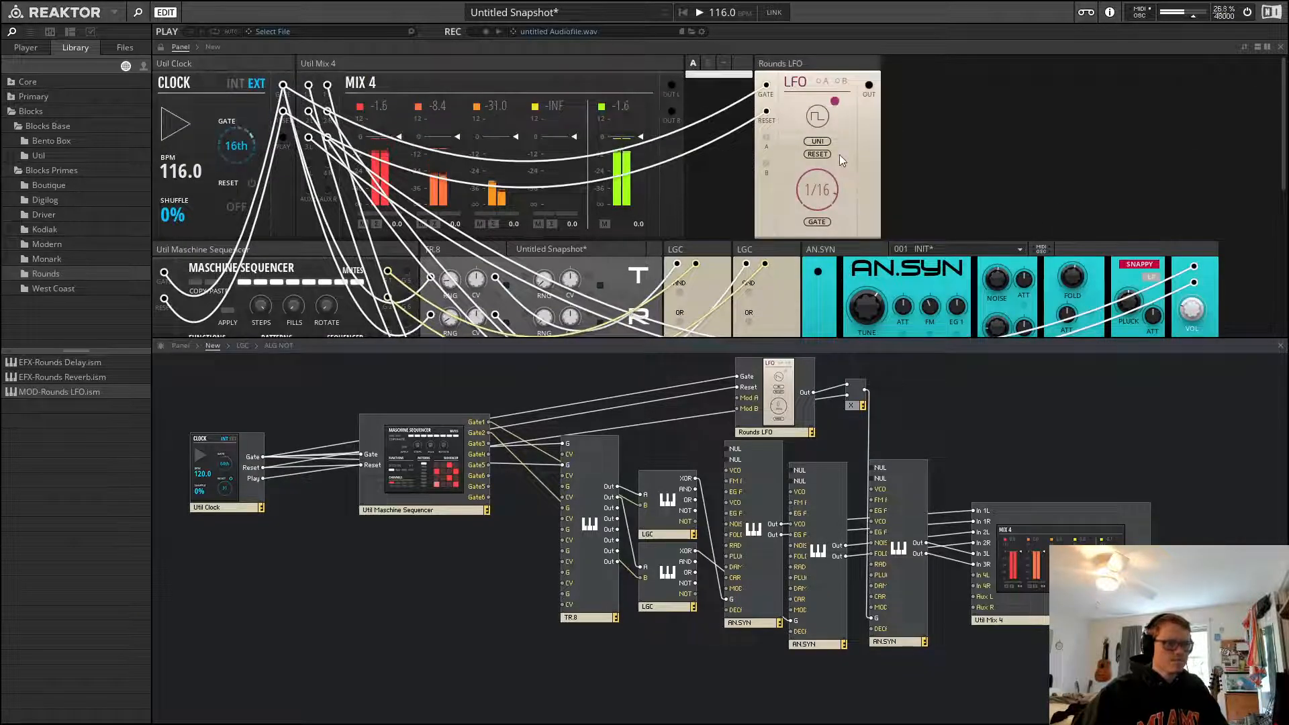
{"action": "key", "text": "space"}
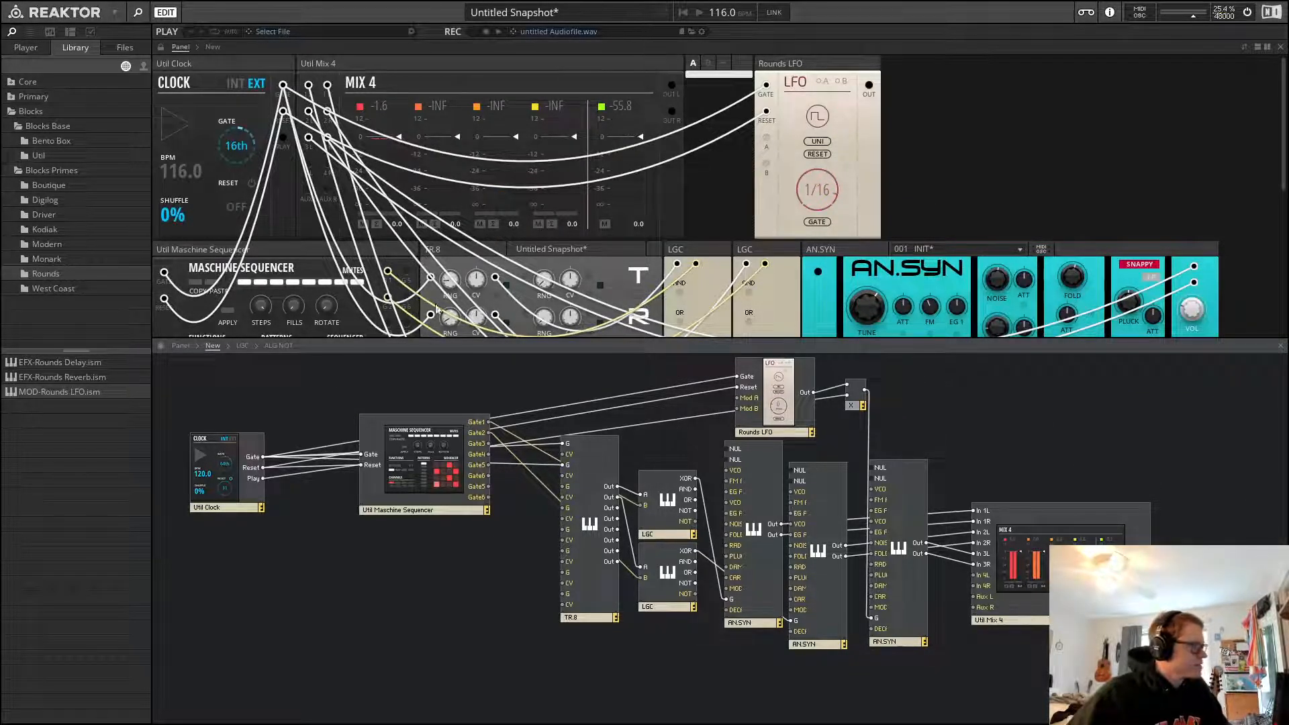
Add a second Rounds LFO from the library and patch its output into the first LFO's modulation input
{"action": "left_click_drag", "start_coordinate": [59, 392], "coordinate": [952, 131]}
{"action": "left_click_drag", "start_coordinate": [997, 85], "coordinate": [764, 193]}
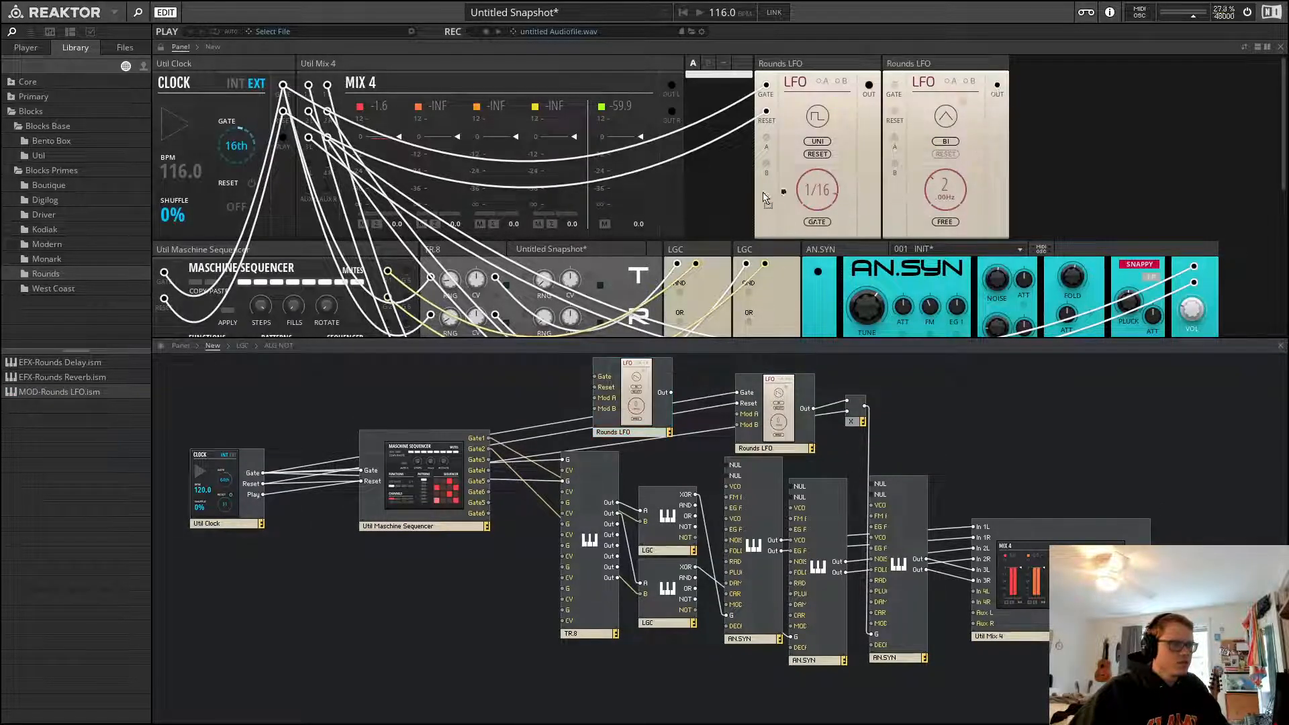
{"action": "left_click_drag", "start_coordinate": [771, 147], "coordinate": [767, 140]}
Change the second LFO's waveform and patch its gate input from the clock's gate output
{"action": "left_click", "coordinate": [946, 118]}
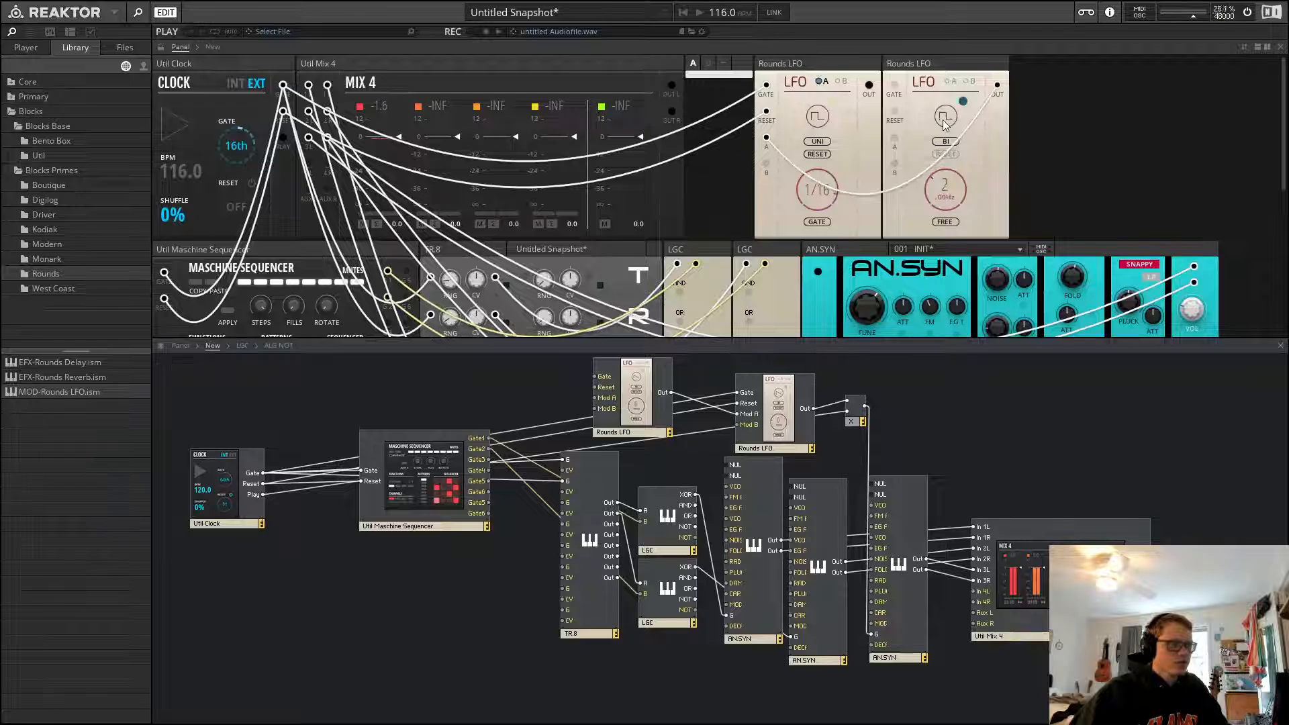
{"action": "left_click", "coordinate": [945, 119]}
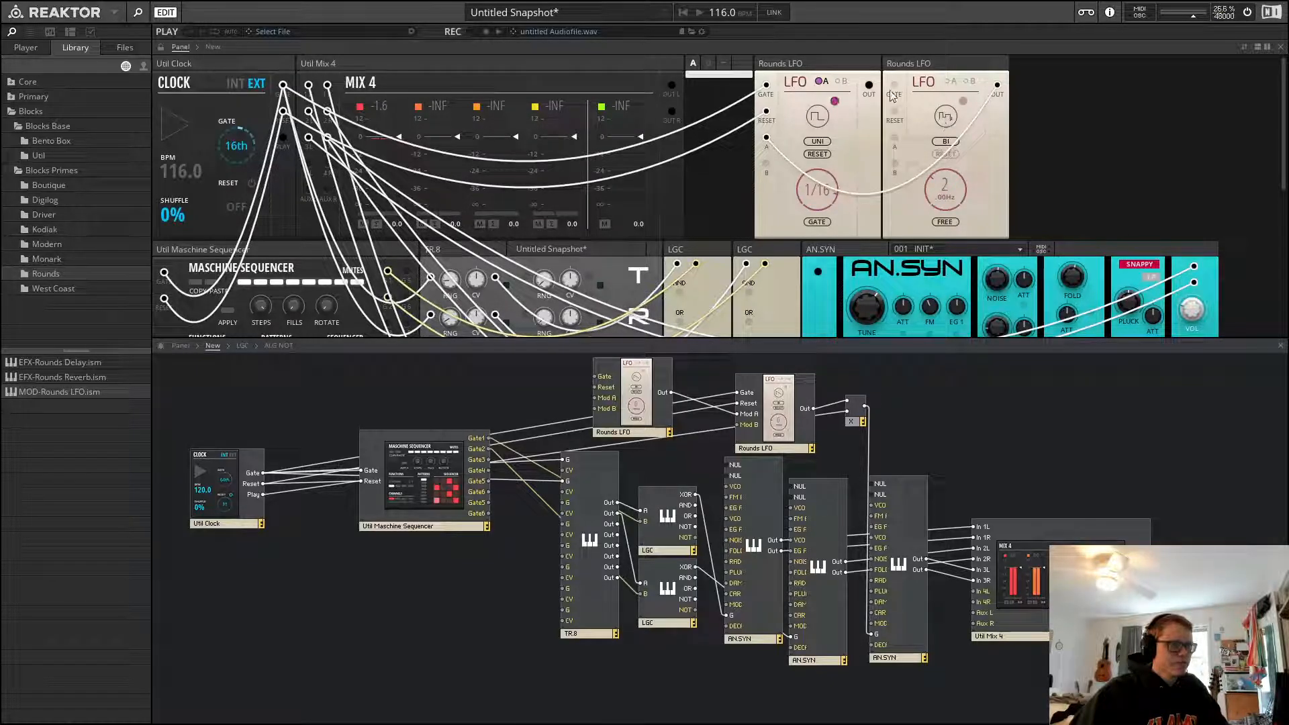
{"action": "left_click_drag", "start_coordinate": [894, 85], "coordinate": [283, 86]}
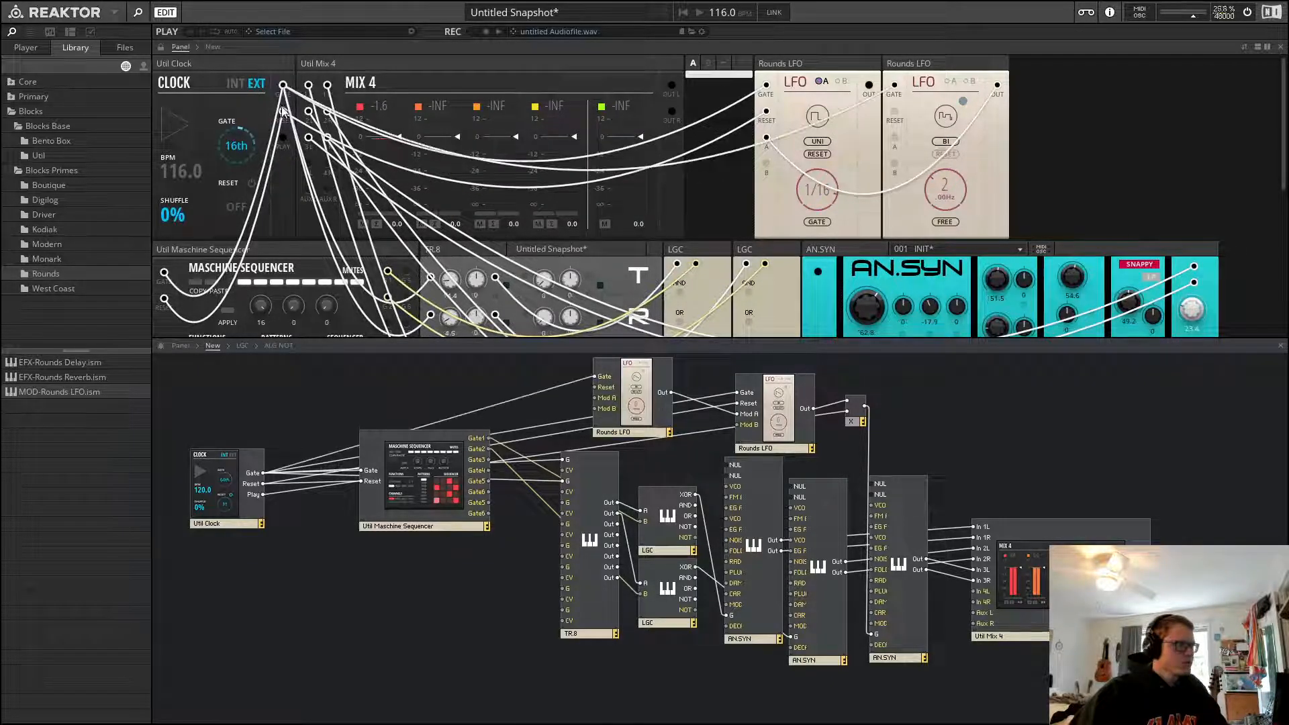
Set the second LFO's sync mode to Gate and enable modulation A on the first LFO
{"action": "left_click", "coordinate": [946, 222]}
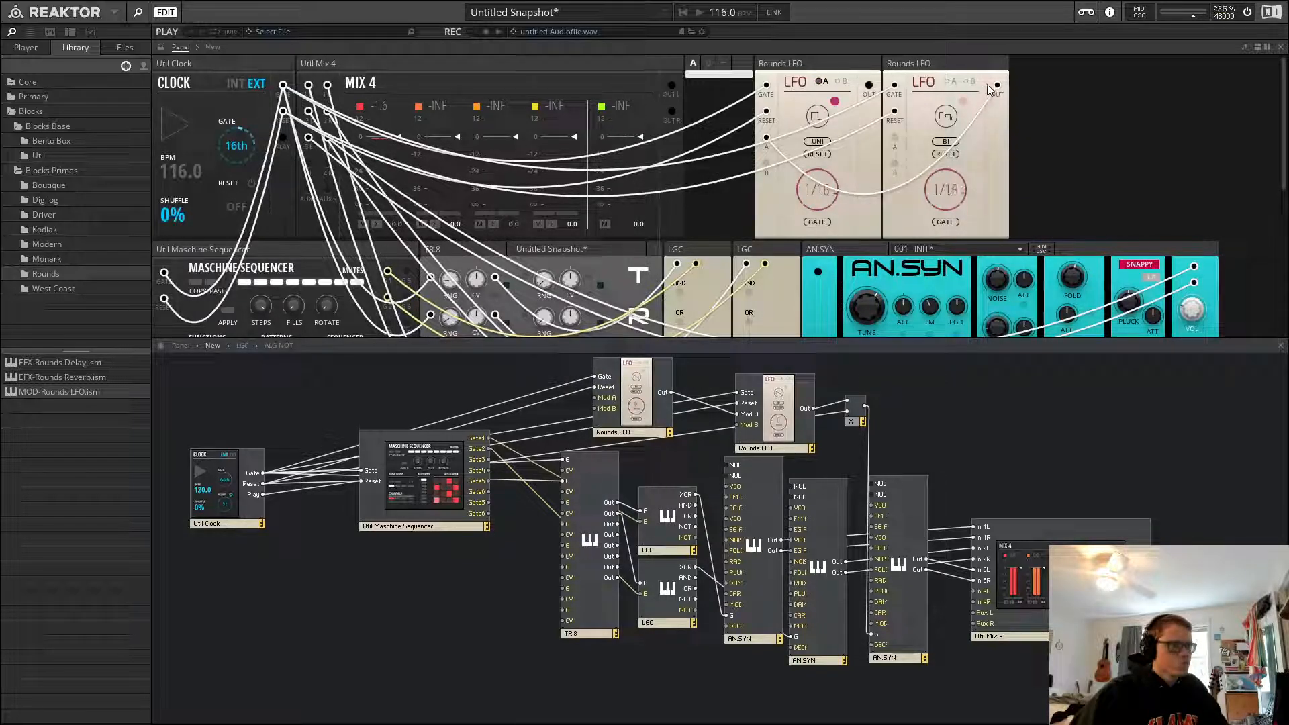
{"action": "left_click_drag", "start_coordinate": [994, 109], "coordinate": [996, 99]}
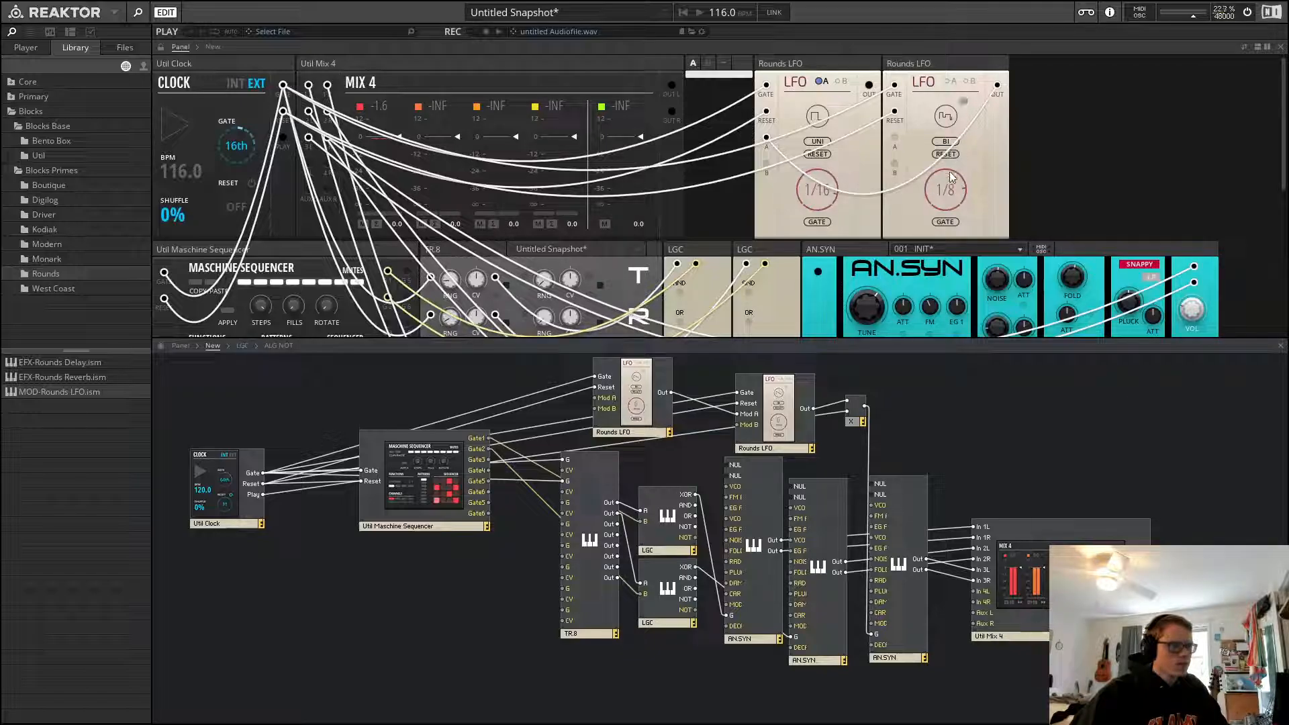
{"action": "left_click", "coordinate": [824, 81]}
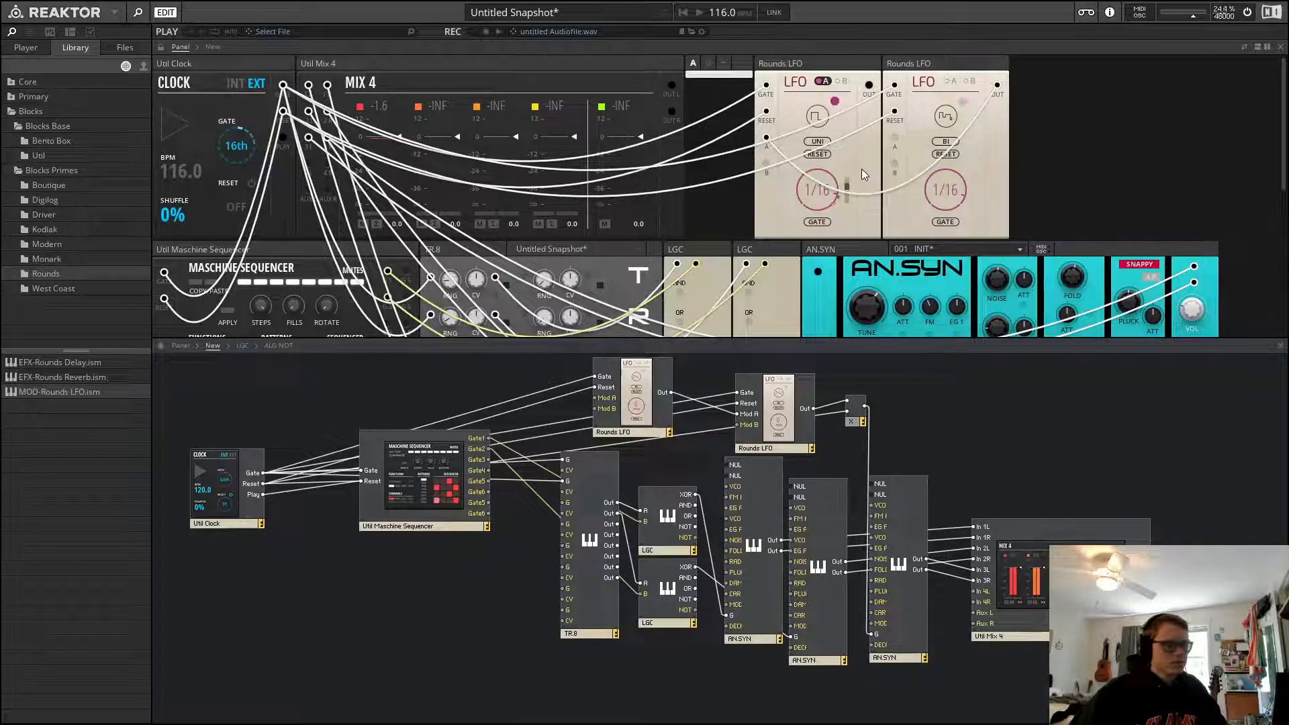
Play the ensemble to hear the LFO modulation across the panel, then stop playback
{"action": "key", "text": "space"}
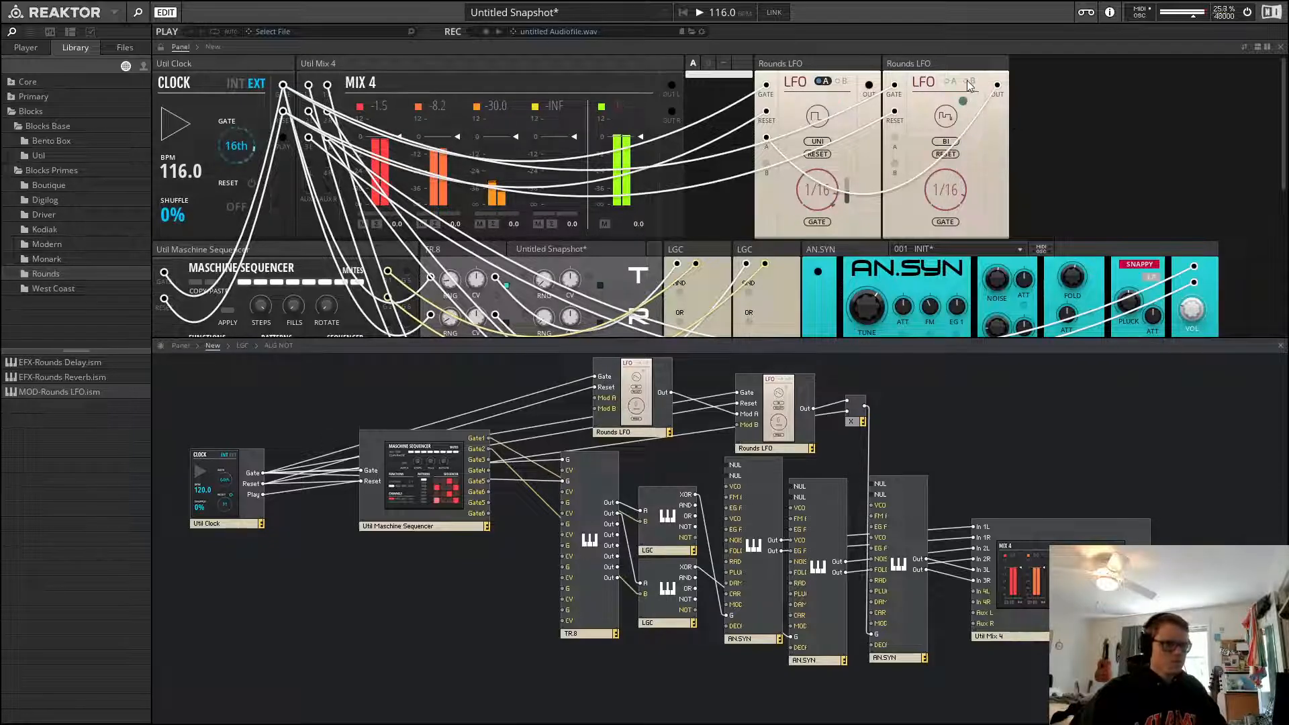
{"action": "scroll", "coordinate": [1070, 262], "scroll_direction": "down", "scroll_amount": 3}
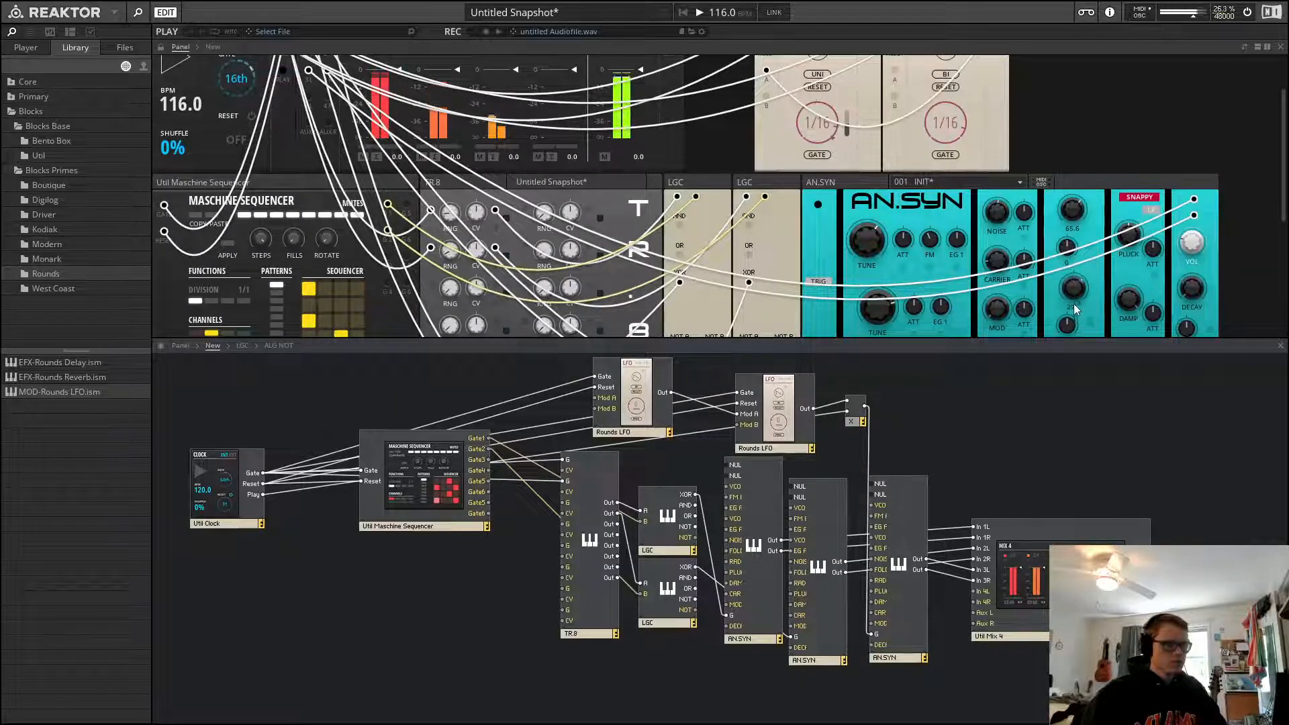
{"action": "scroll", "coordinate": [1097, 202], "scroll_direction": "up", "scroll_amount": 3}
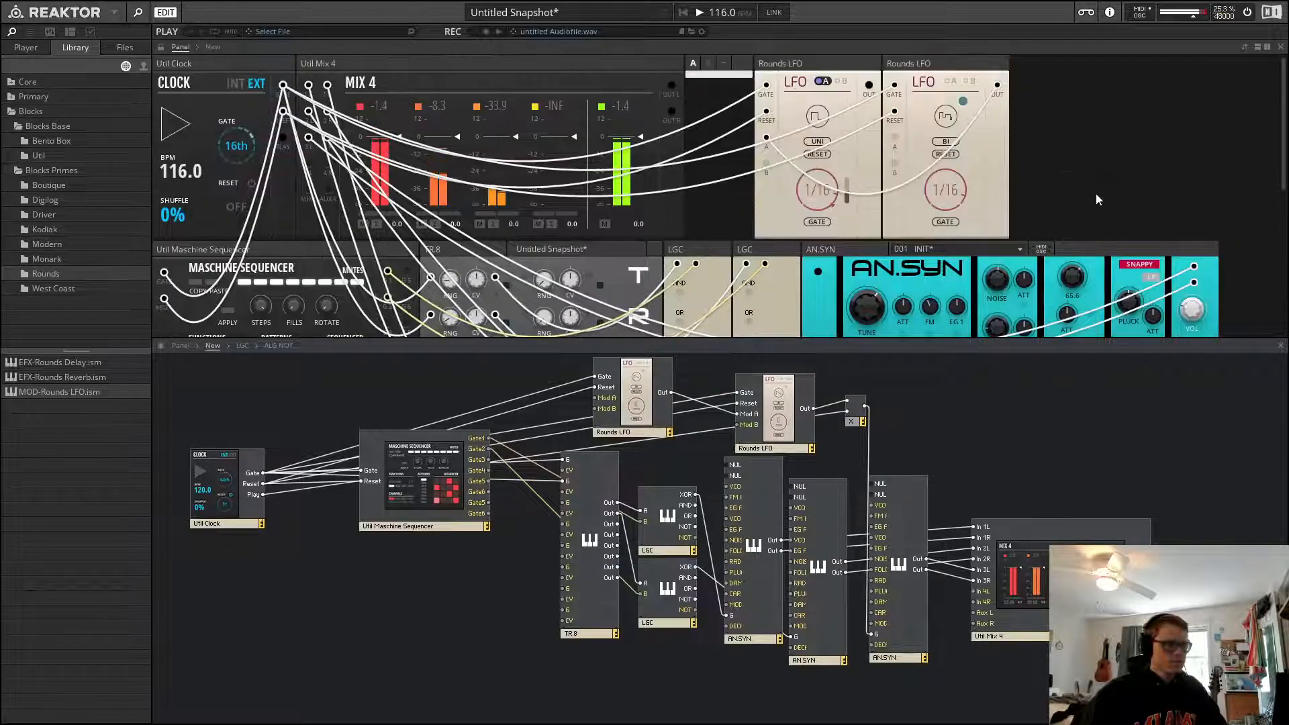
{"action": "scroll", "coordinate": [1169, 243], "scroll_direction": "down", "scroll_amount": 2}
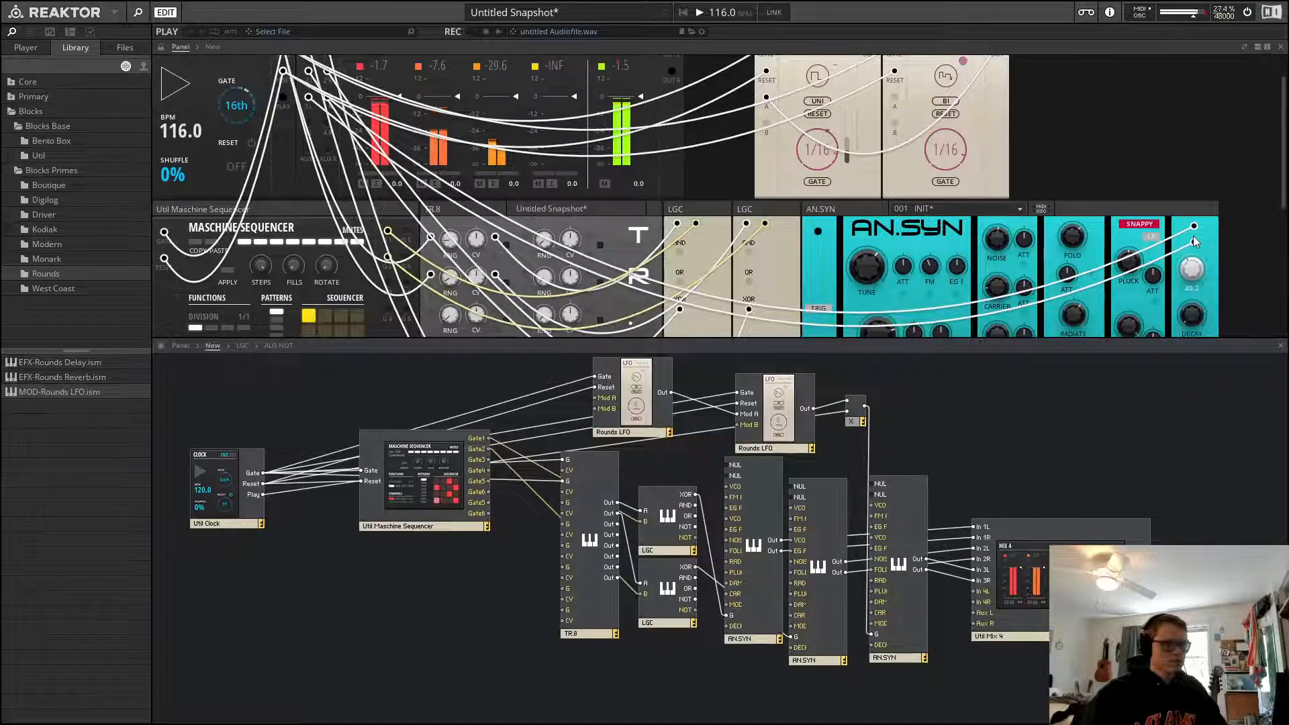
{"action": "scroll", "coordinate": [1064, 223], "scroll_direction": "up", "scroll_amount": 2}
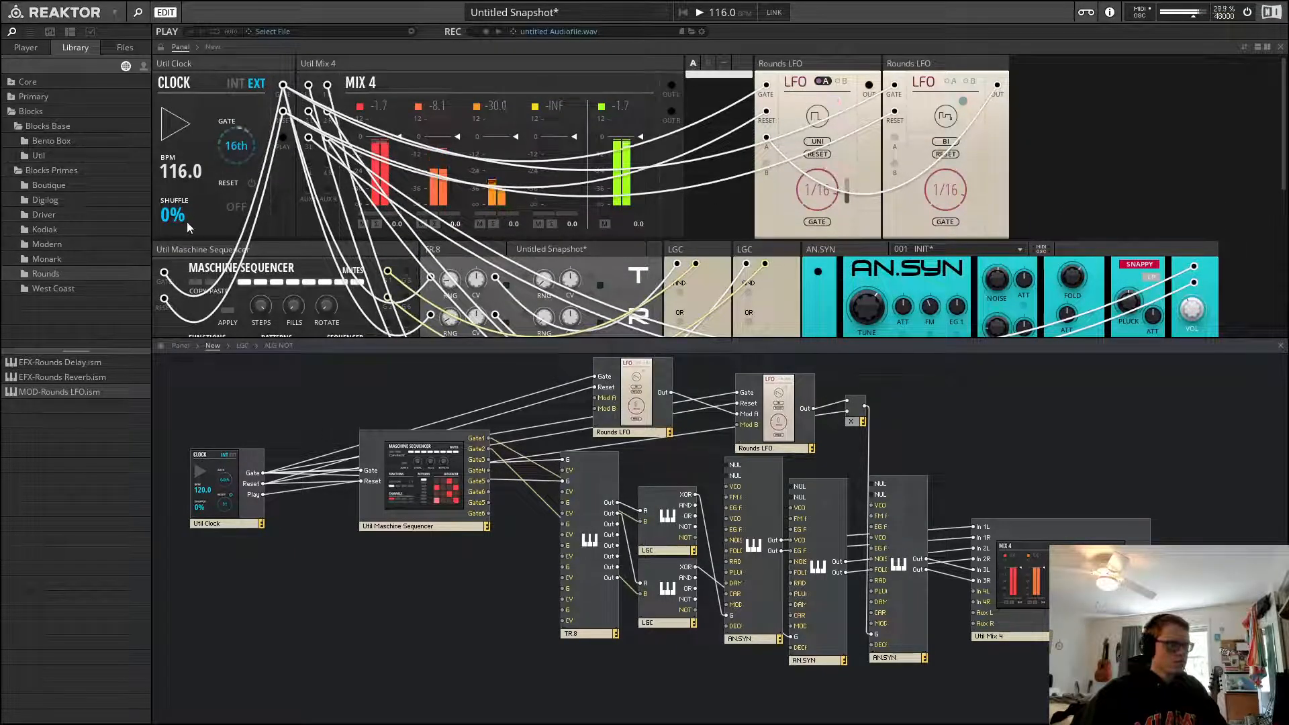
{"action": "mouse_move", "coordinate": [171, 220]}
{"action": "key", "text": "space"}
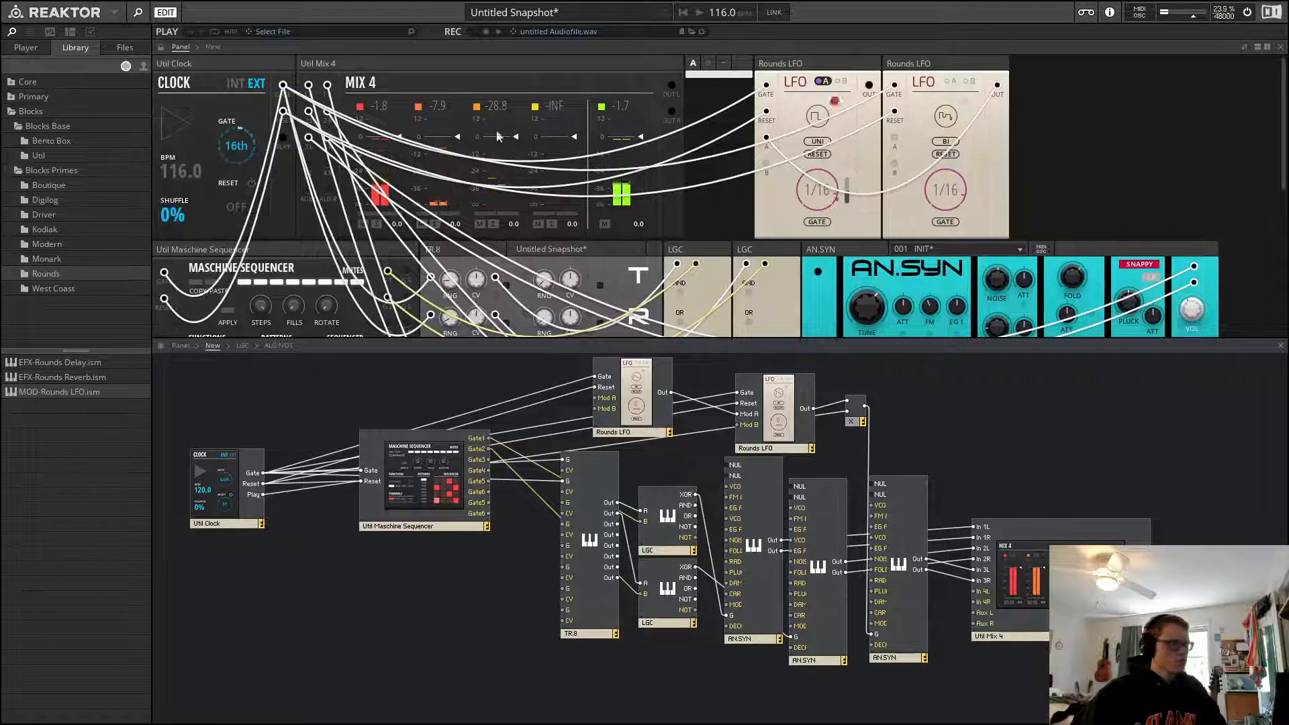
Delete the second Rounds LFO and add a Bento Box 4 Mods sequencer from the library
{"action": "mouse_move", "coordinate": [957, 74]}
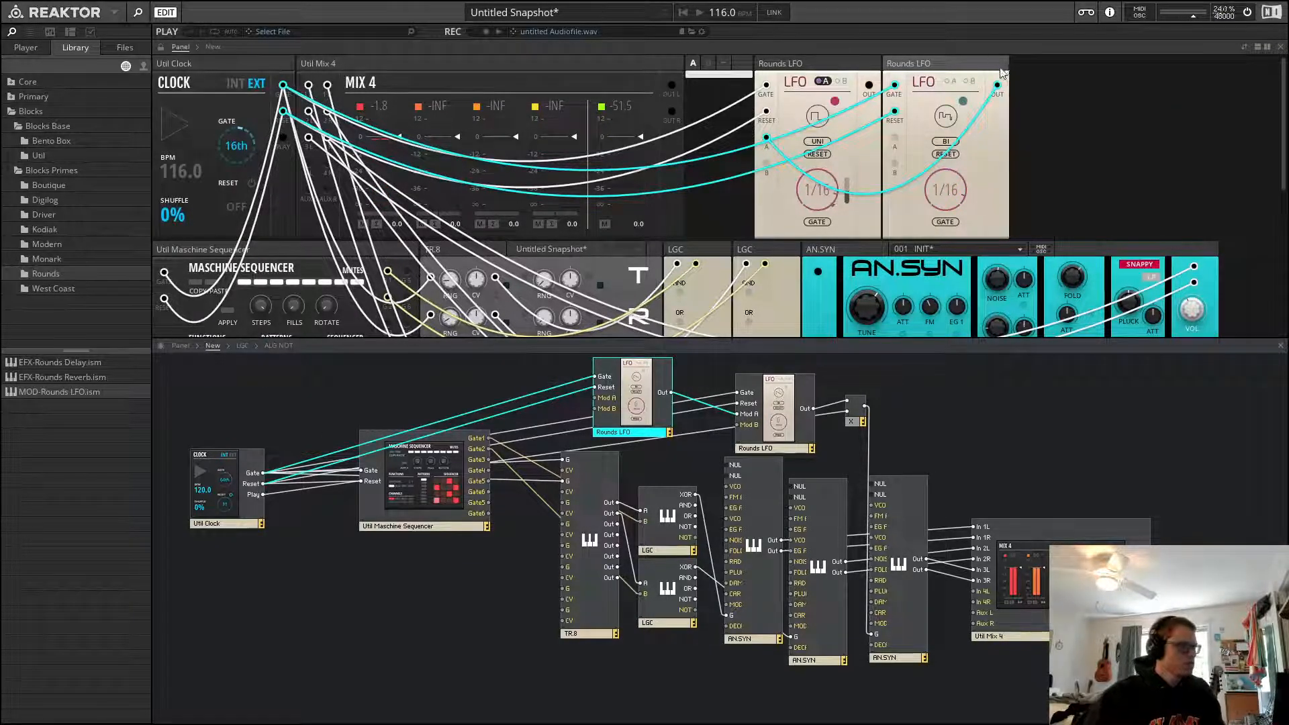
{"action": "key", "text": "Delete"}
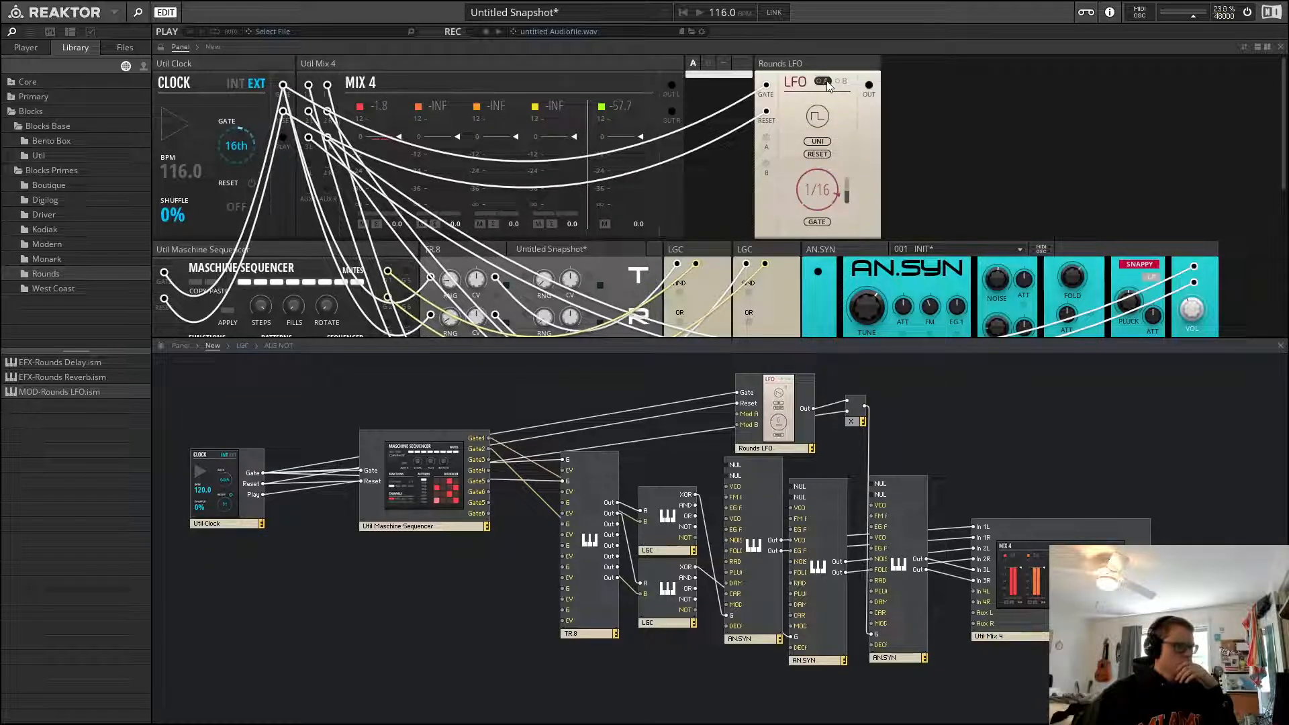
{"action": "left_click", "coordinate": [51, 141]}
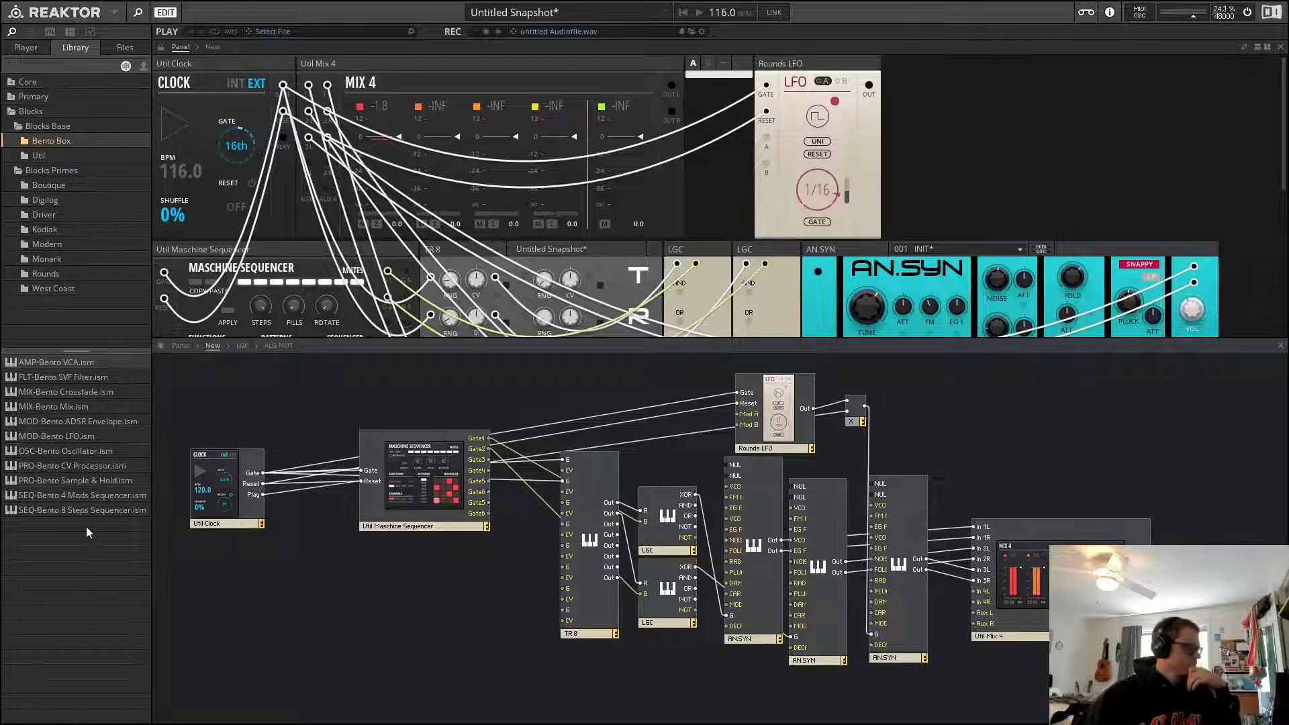
{"action": "left_click_drag", "start_coordinate": [86, 495], "coordinate": [1038, 137]}
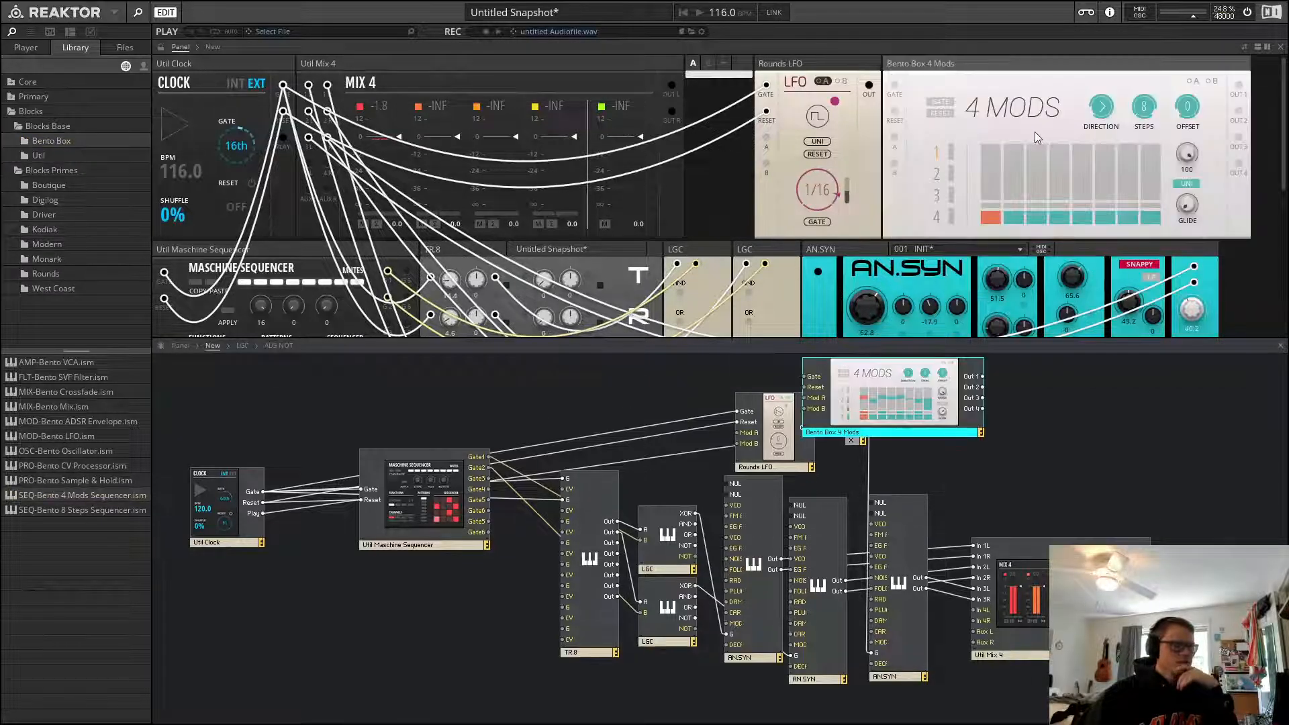
Patch the clock's gate into the 4 Mods gate input and the 4 Mods Out 1 into the Rounds LFO's modulation input, then start playback
{"action": "left_click_drag", "start_coordinate": [894, 85], "coordinate": [282, 85]}
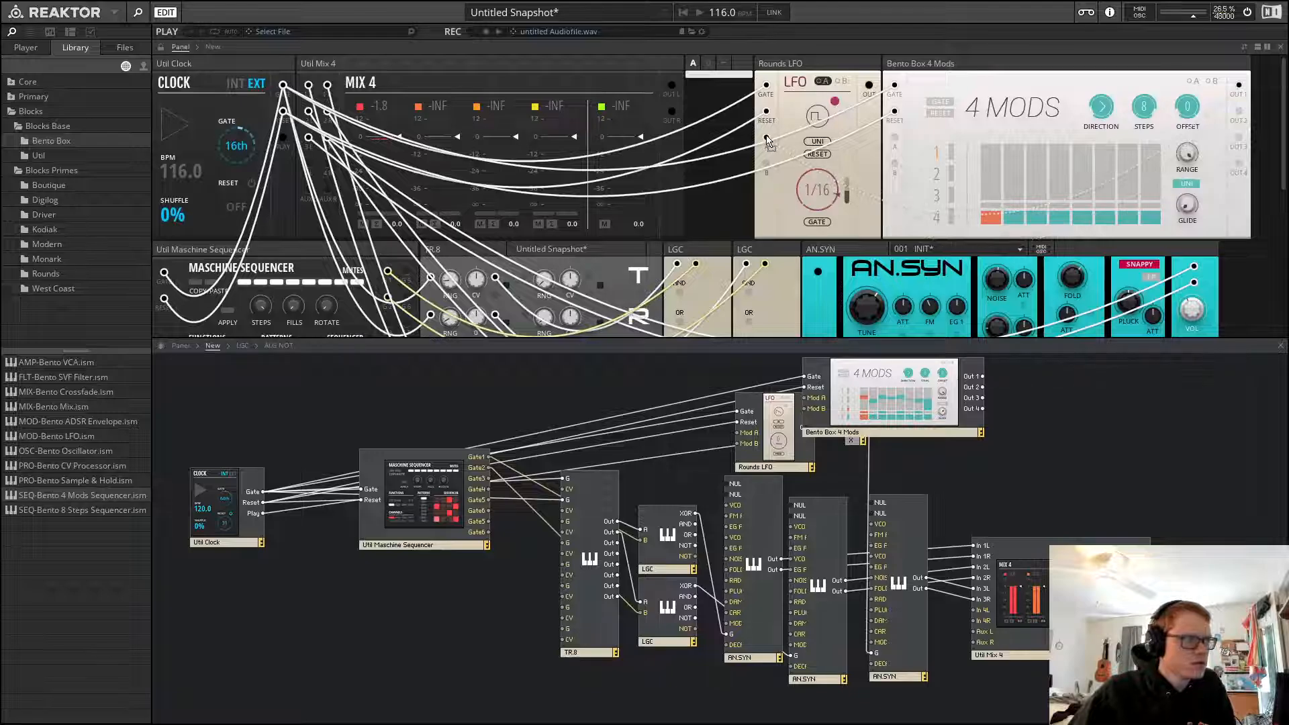
{"action": "left_click_drag", "start_coordinate": [767, 139], "coordinate": [1239, 85]}
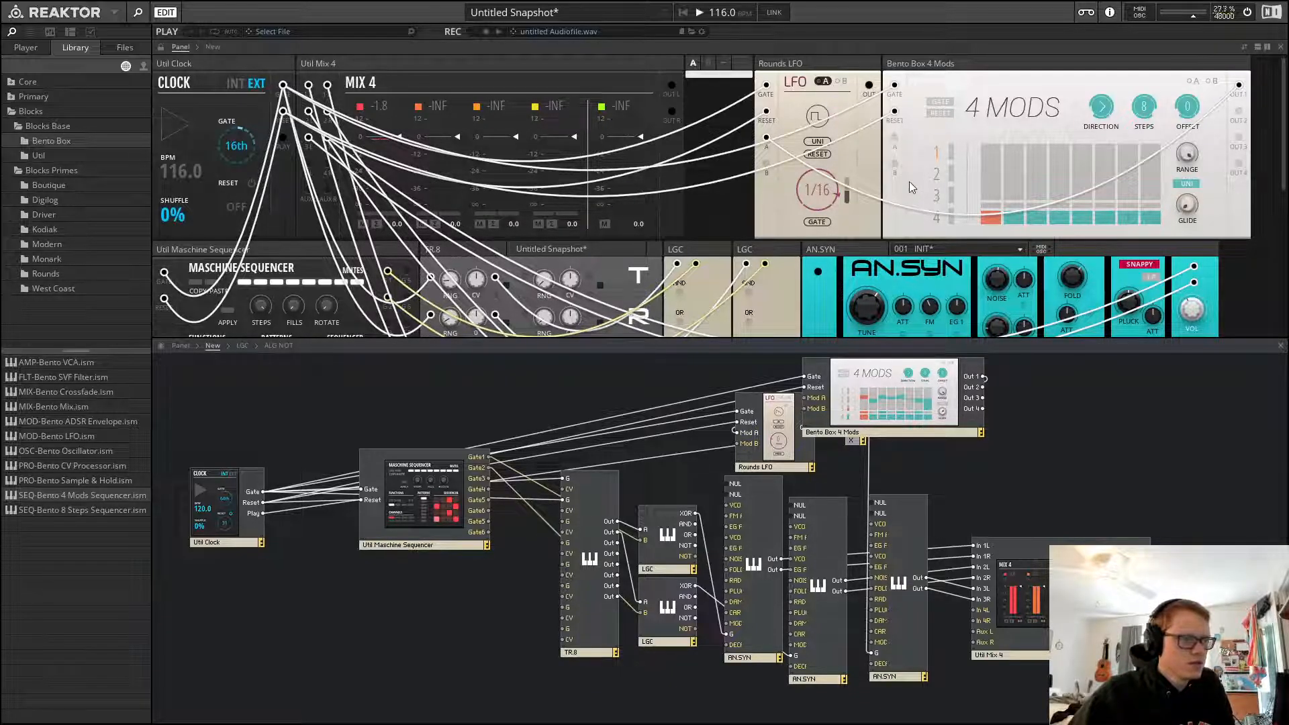
{"action": "key", "text": "space"}
Draw new step values into the 4 Mods sequencer lanes and stop playback
{"action": "mouse_move", "coordinate": [993, 189]}
{"action": "left_mouse_down"}
{"action": "mouse_move", "coordinate": [994, 152]}
{"action": "mouse_move", "coordinate": [994, 173]}
{"action": "mouse_move", "coordinate": [1056, 141]}
{"action": "mouse_move", "coordinate": [1059, 191]}
{"action": "mouse_move", "coordinate": [1040, 194]}
{"action": "left_mouse_up"}
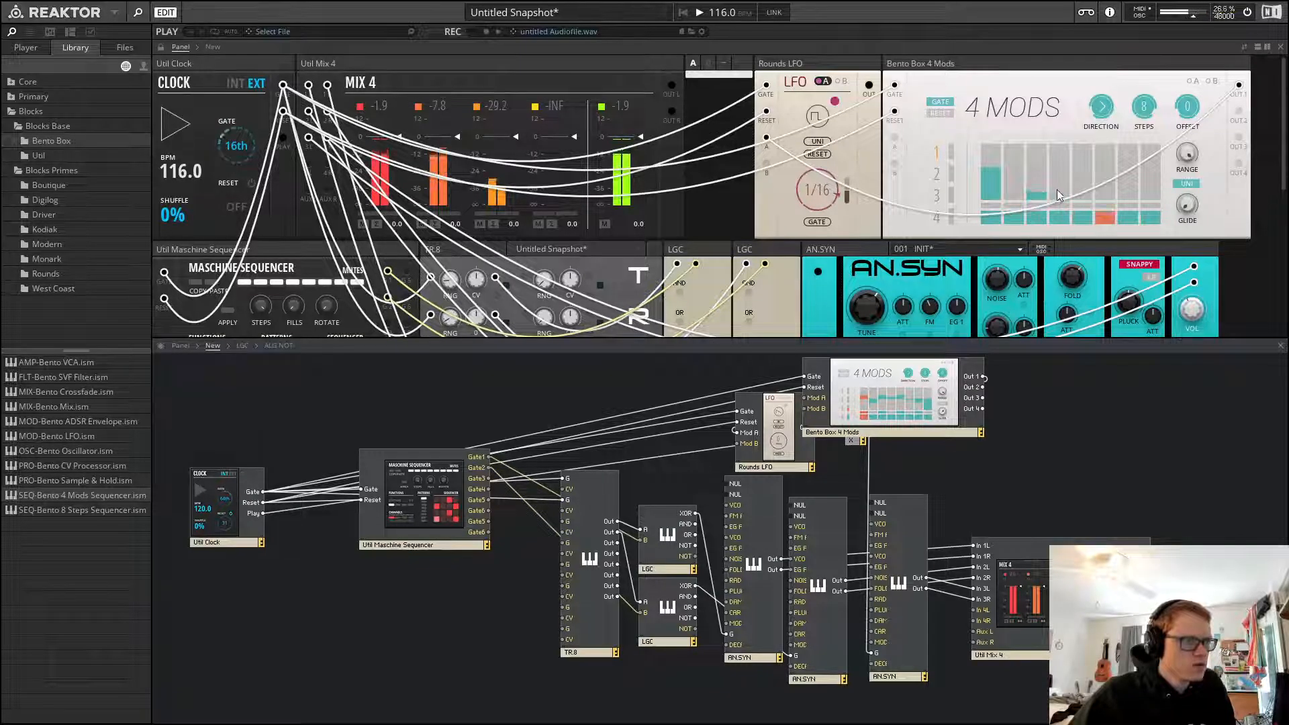
{"action": "left_click", "coordinate": [1062, 174]}
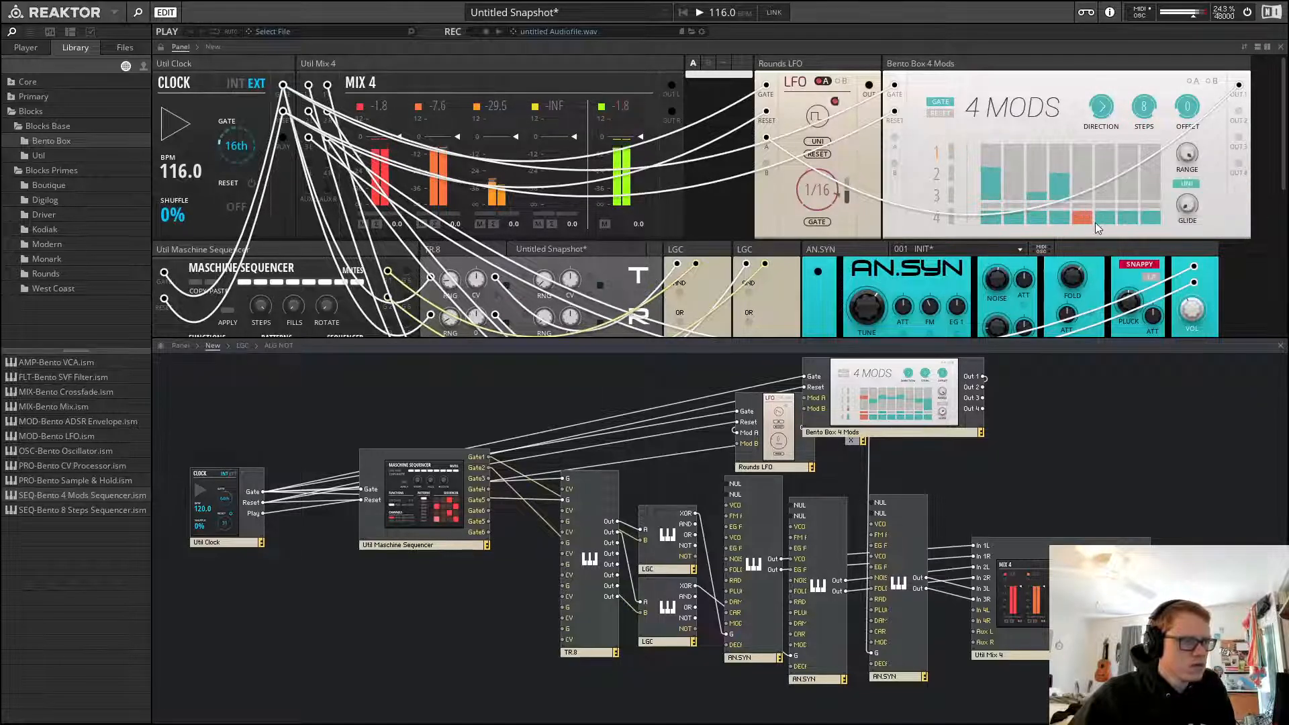
{"action": "key", "text": "space"}
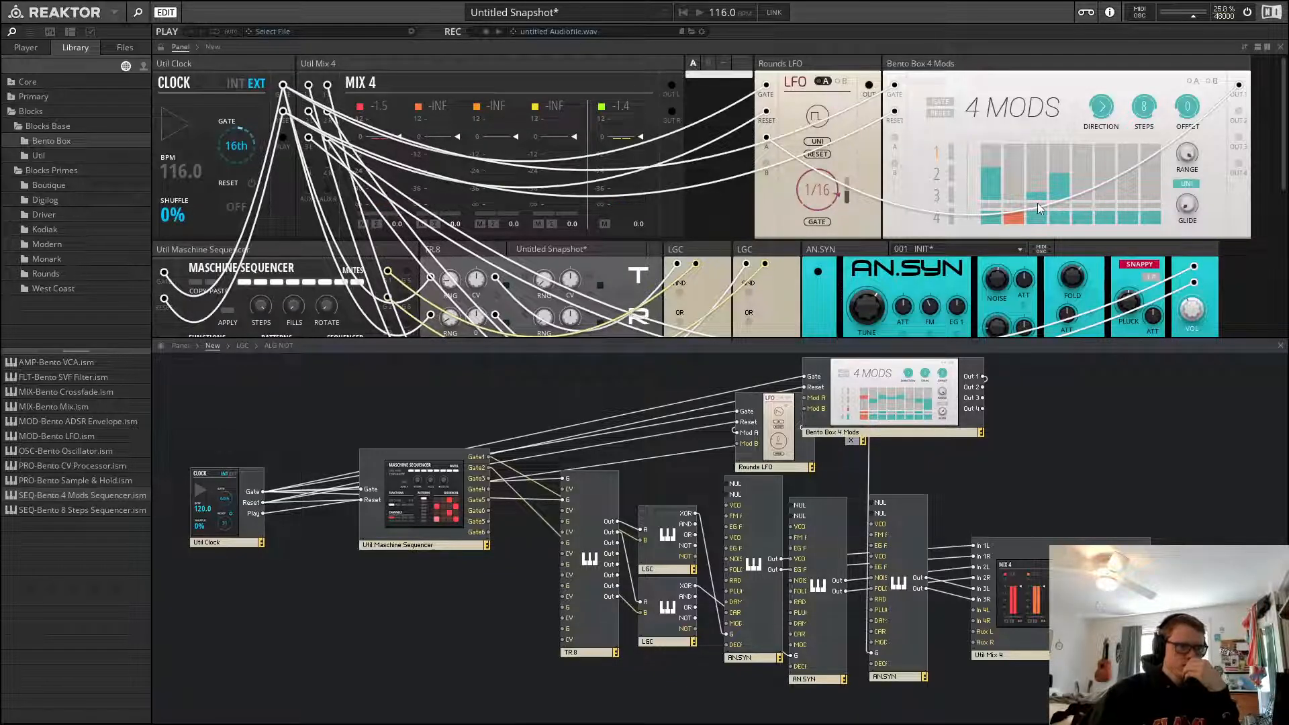
Edit a 4 Mods step and change the sequencer's direction setting during playback
{"action": "left_click", "coordinate": [958, 69]}
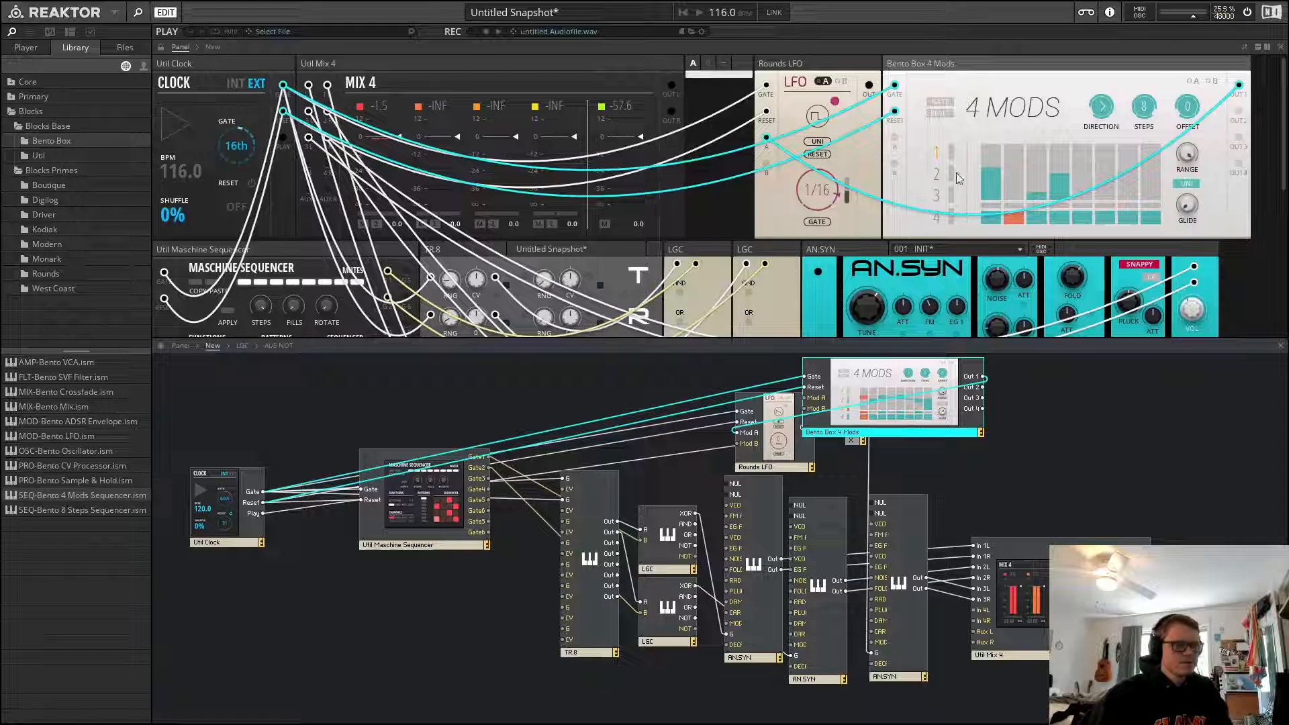
{"action": "left_click", "coordinate": [991, 188]}
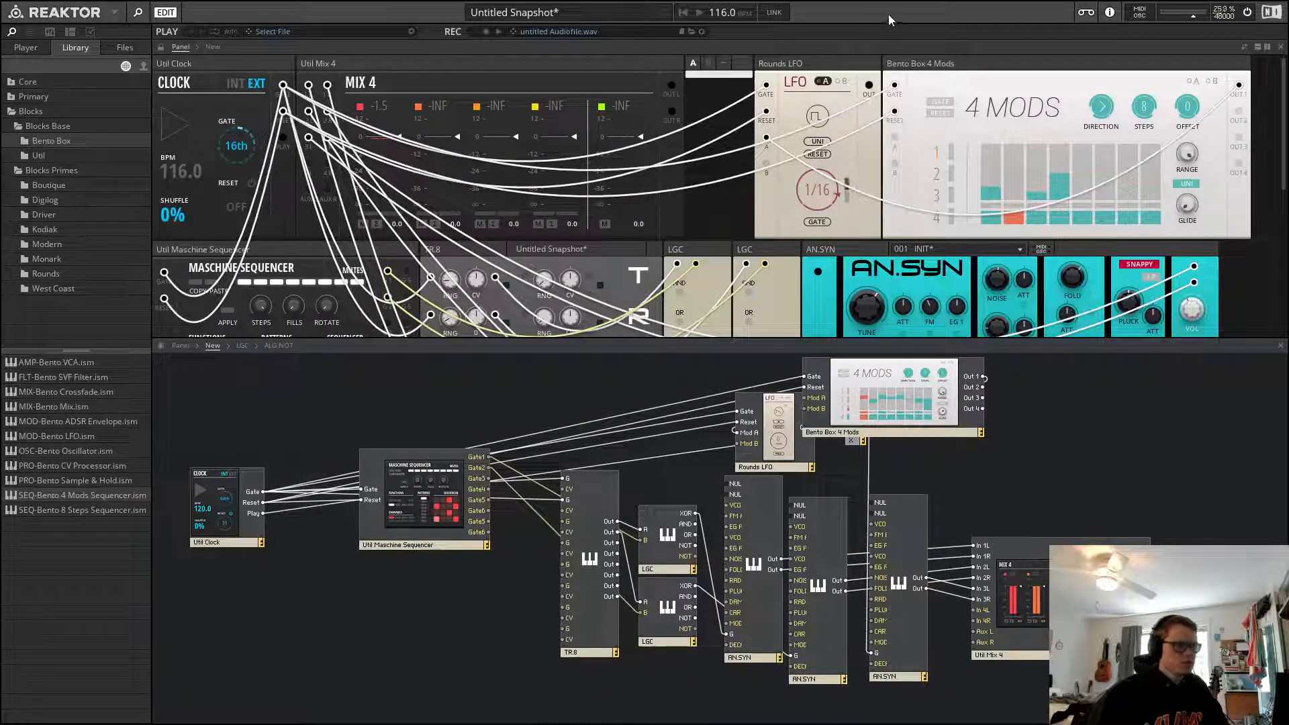
{"action": "key", "text": "space"}
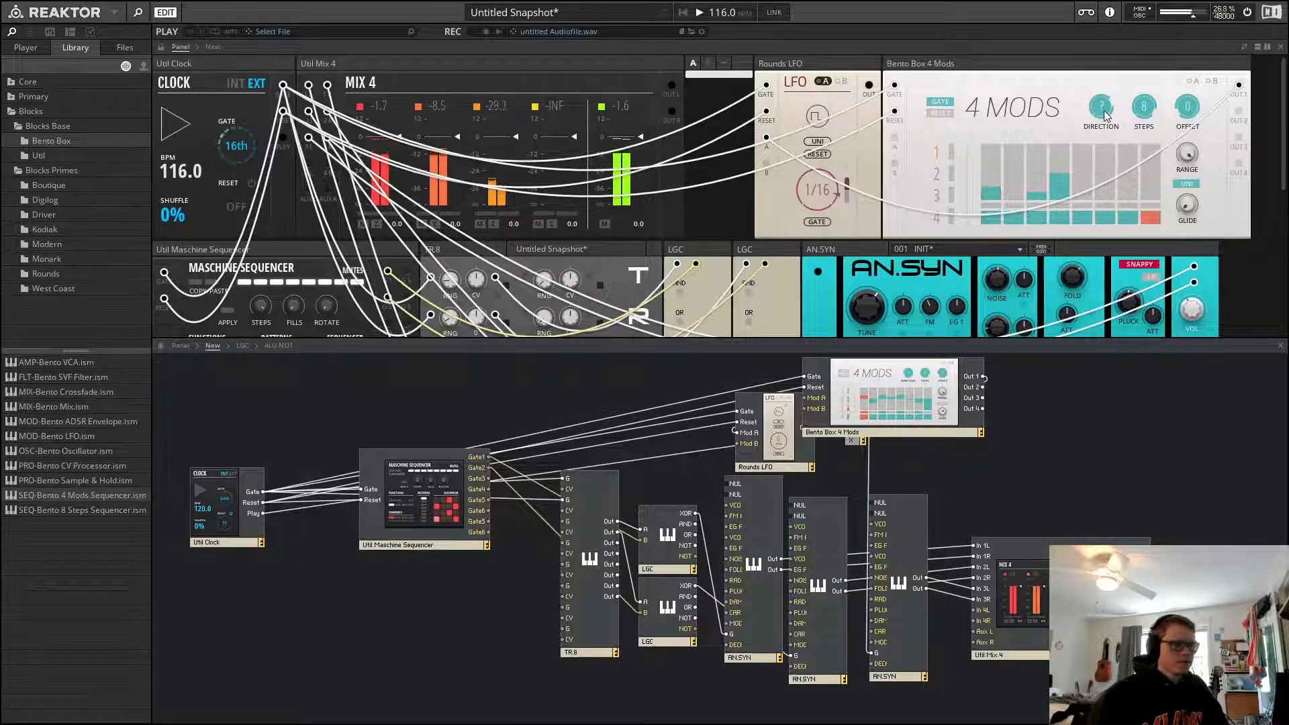
{"action": "left_click_drag", "start_coordinate": [1107, 115], "coordinate": [1110, 89]}
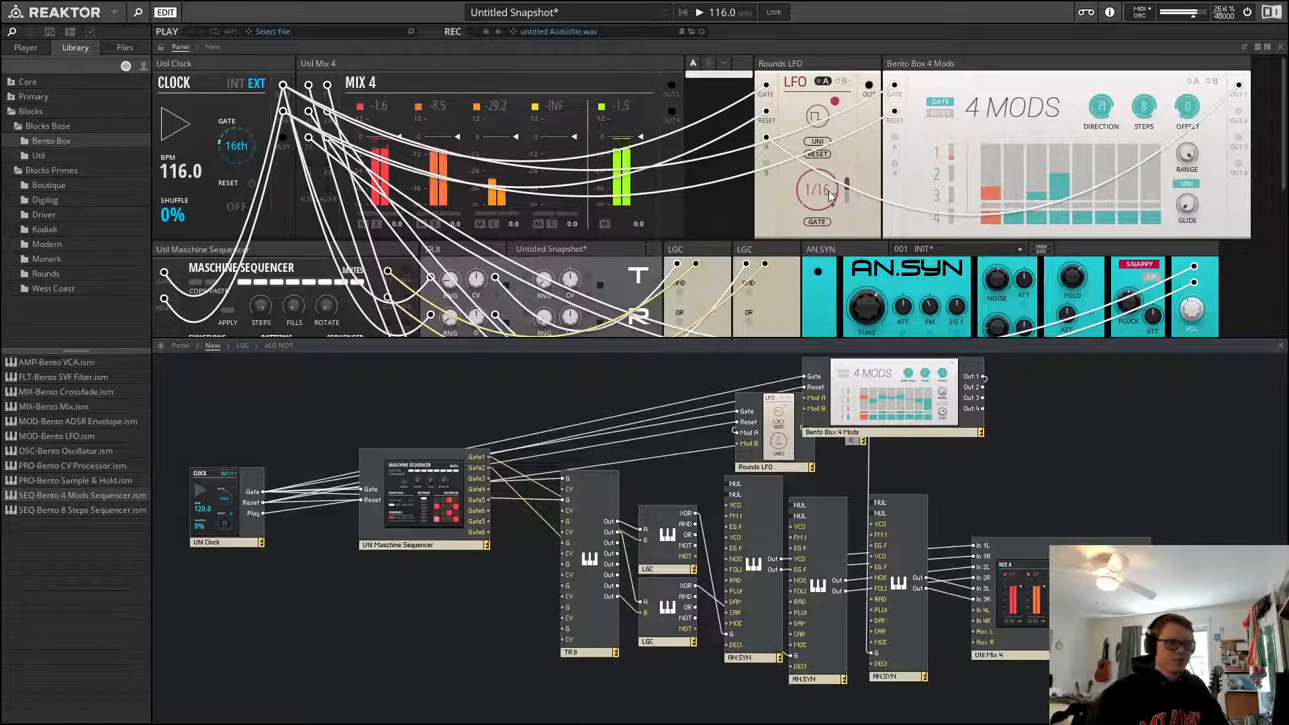
Set the Rounds LFO rate to 1/4 and stop playback
{"action": "left_click_drag", "start_coordinate": [830, 196], "coordinate": [826, 218]}
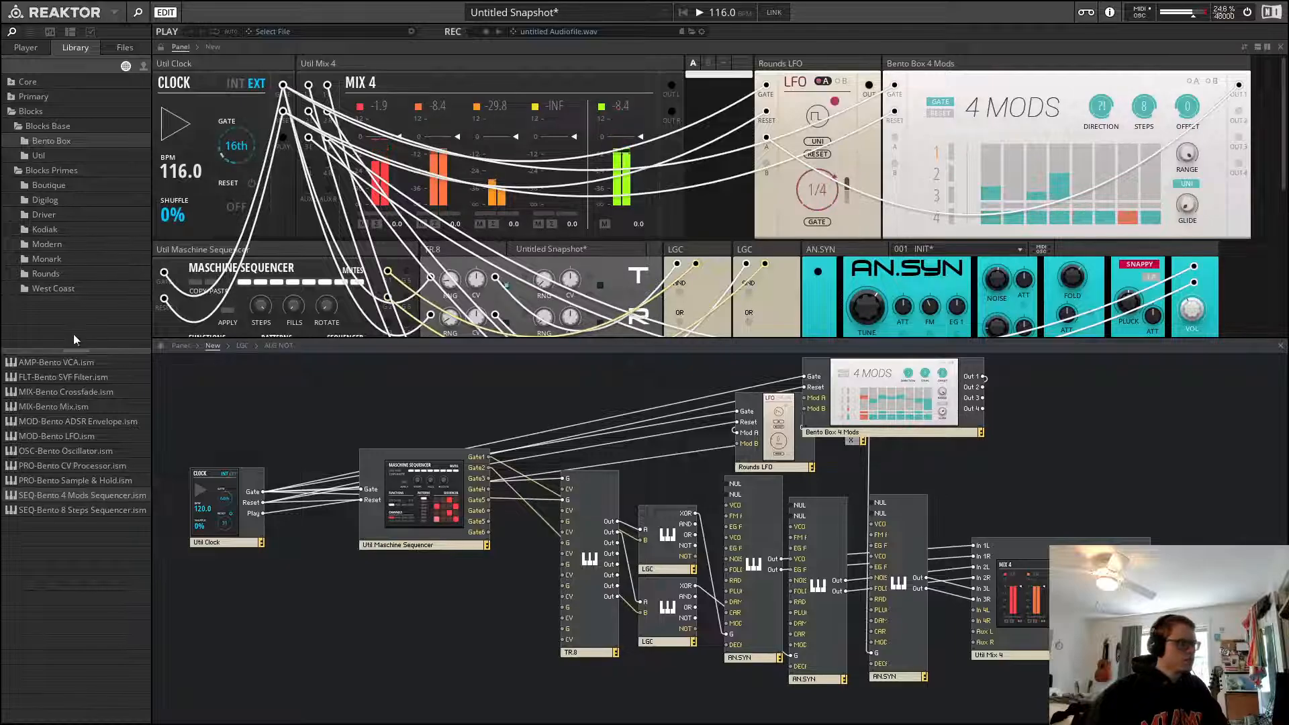
{"action": "left_click", "coordinate": [71, 273]}
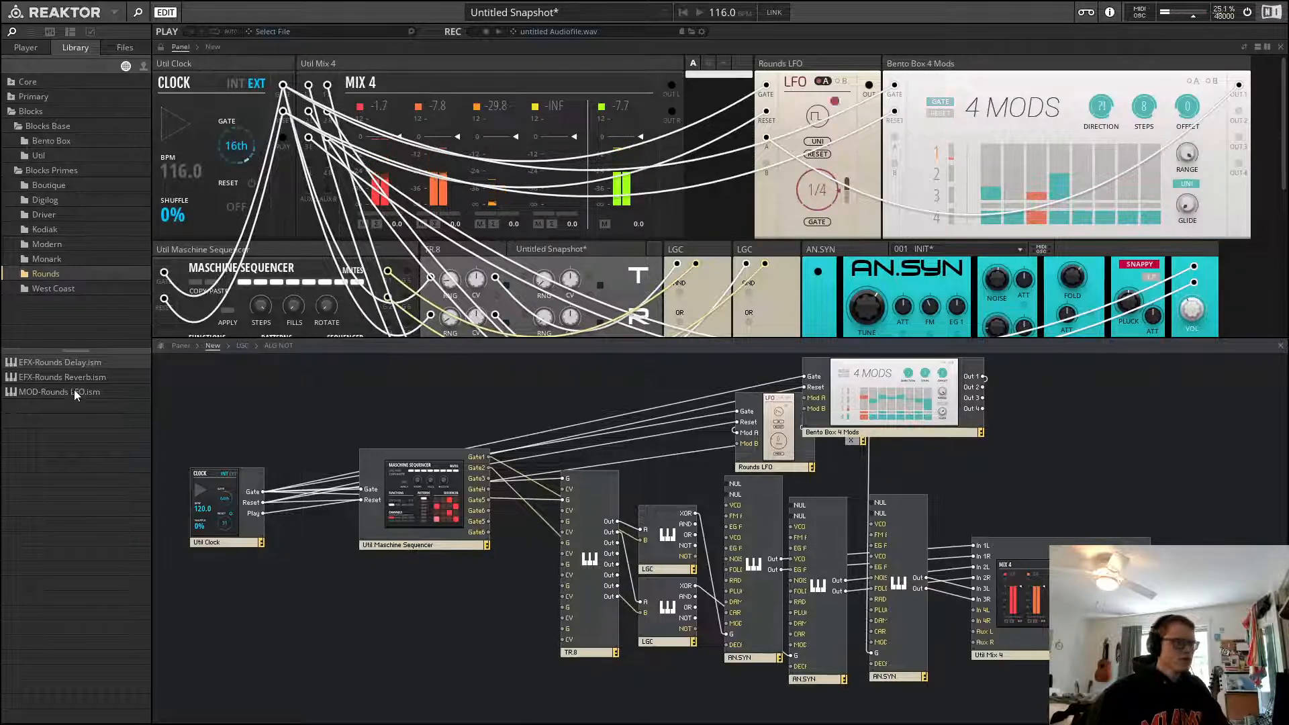
{"action": "key", "text": "space"}
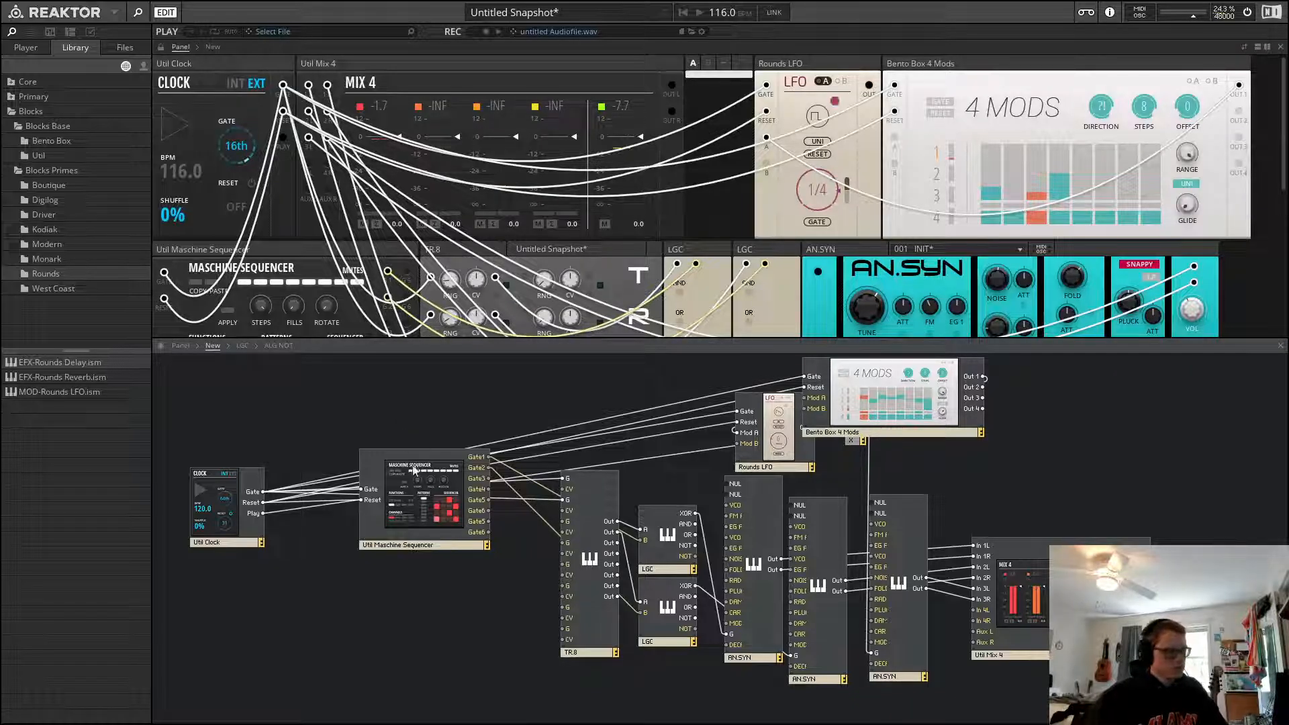
Turn off the panel visibility option in the view properties to remove the empty gap beside the Rounds LFO
{"action": "left_click", "coordinate": [92, 32]}
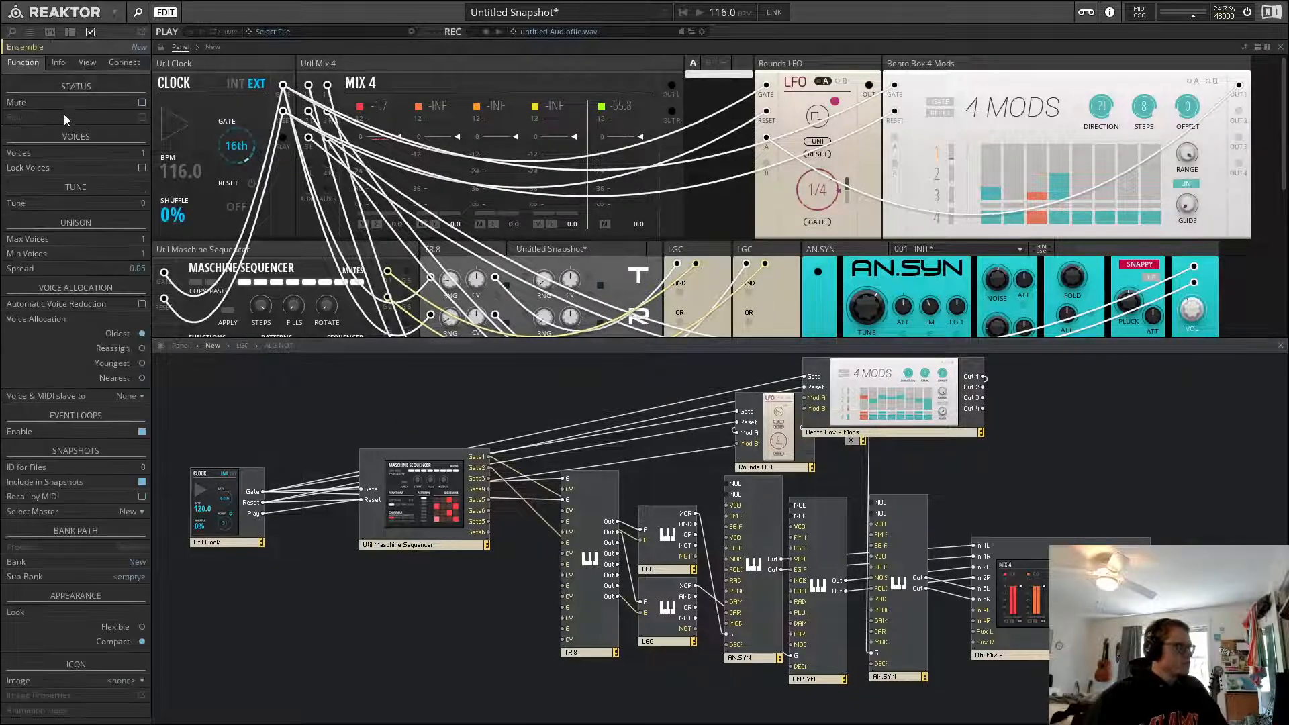
{"action": "left_click", "coordinate": [86, 62]}
{"action": "left_click", "coordinate": [141, 102]}
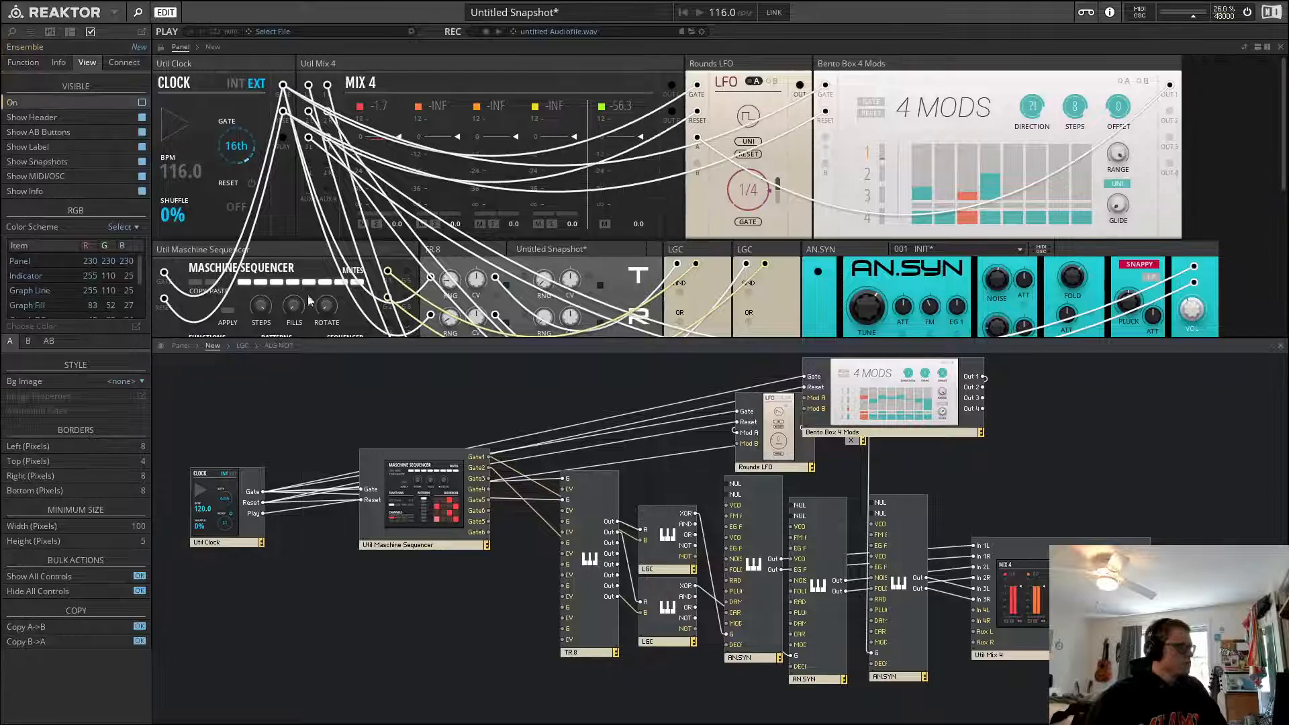
{"action": "left_click", "coordinate": [21, 62]}
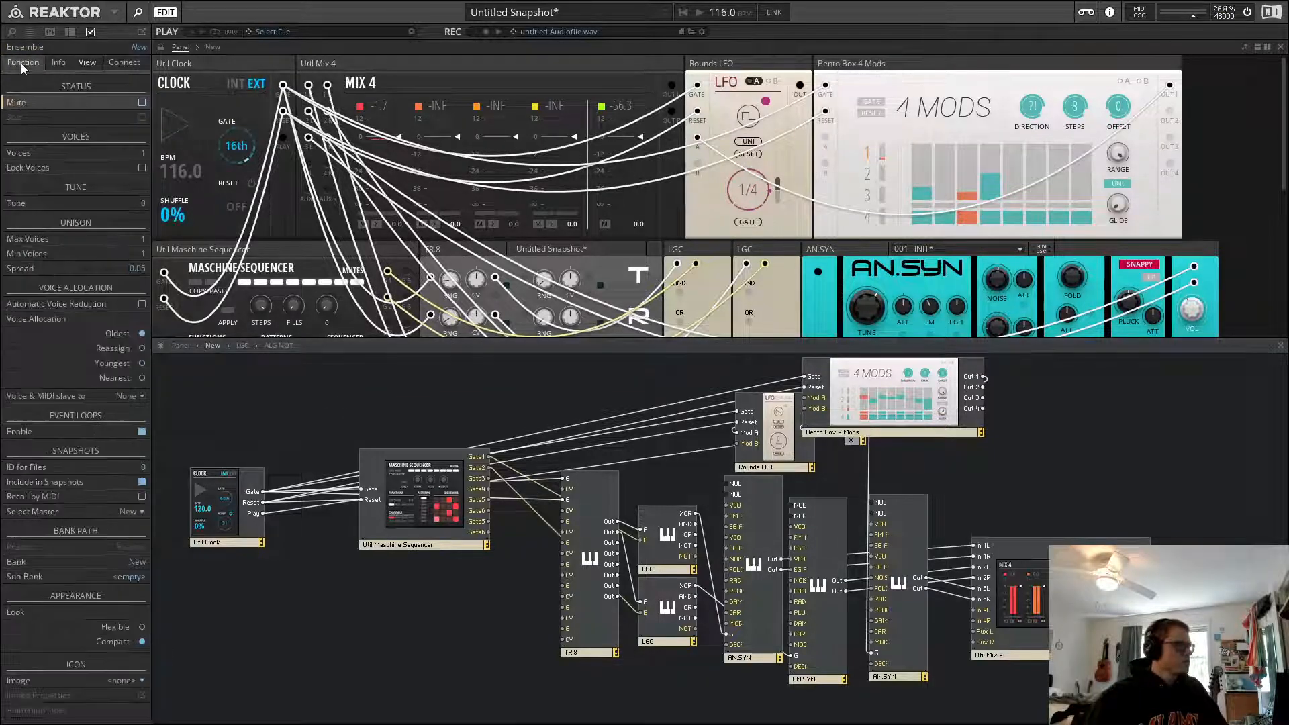
{"action": "left_click", "coordinate": [12, 33]}
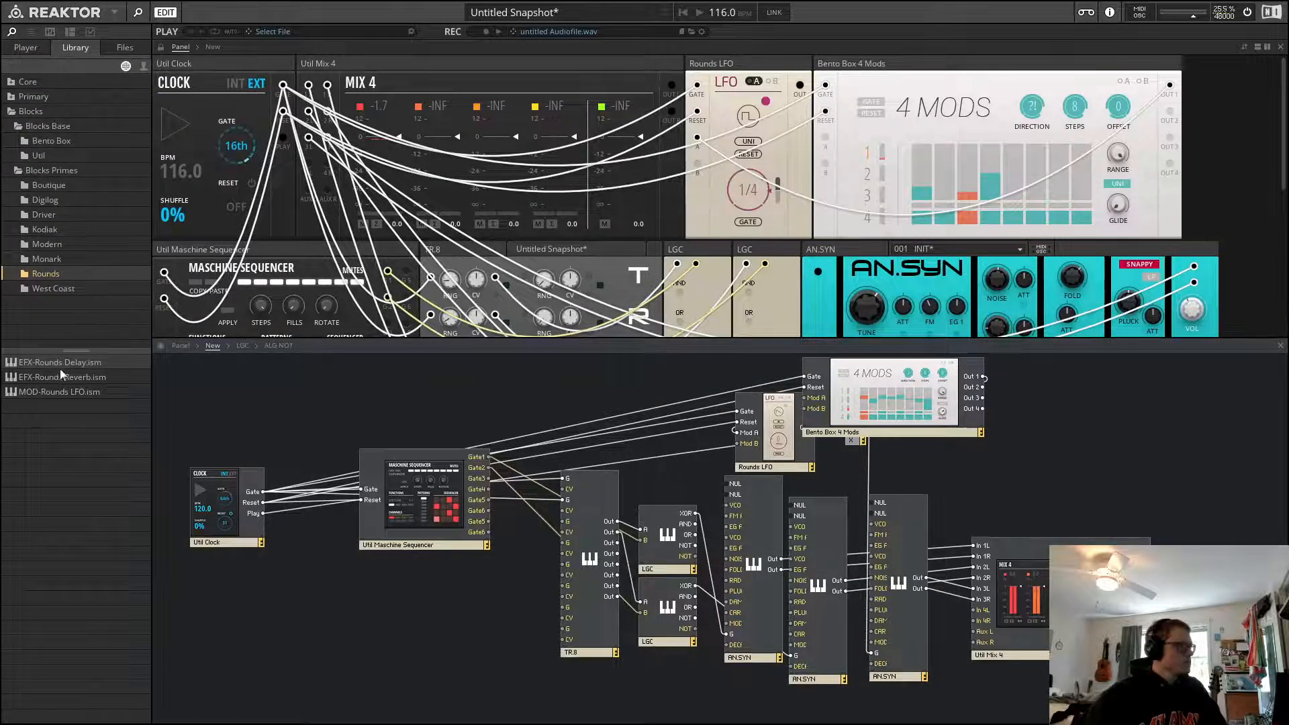
Add a Digilog Clock Divider block from the library to the ensemble
{"action": "left_click_drag", "start_coordinate": [60, 392], "coordinate": [1209, 105]}
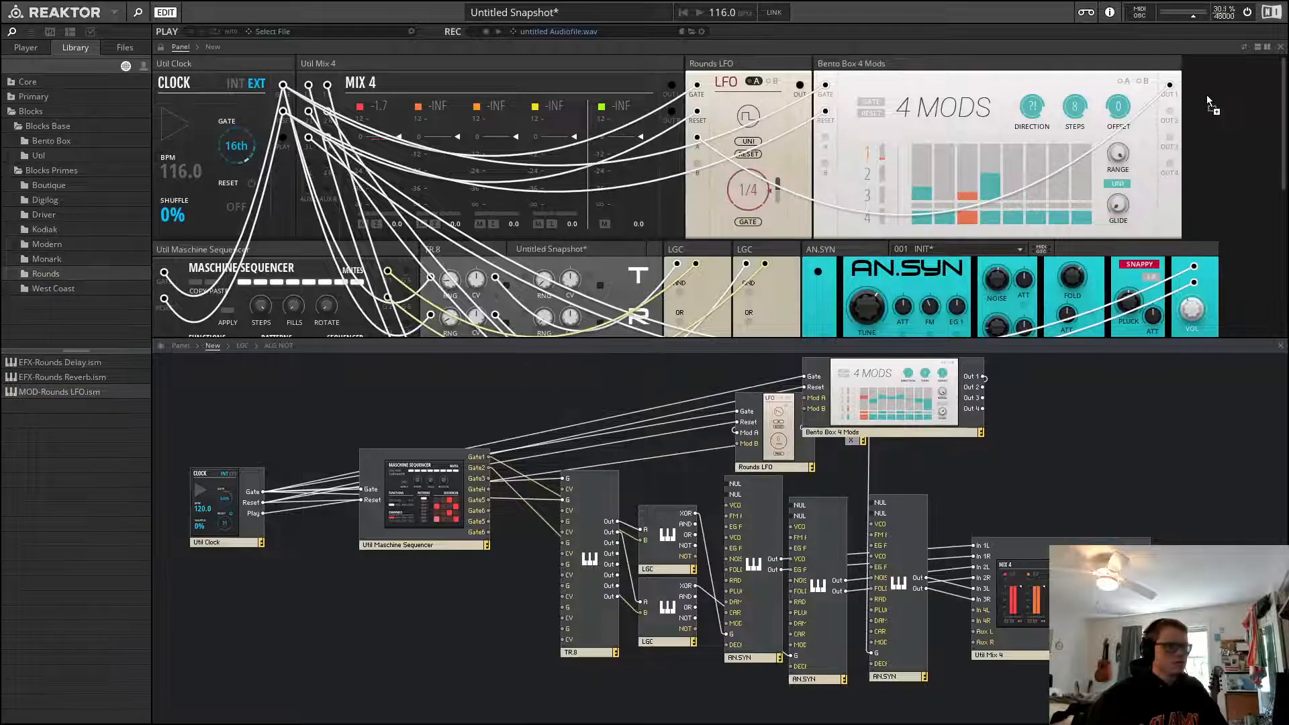
{"action": "left_click_drag", "start_coordinate": [593, 320], "coordinate": [89, 397]}
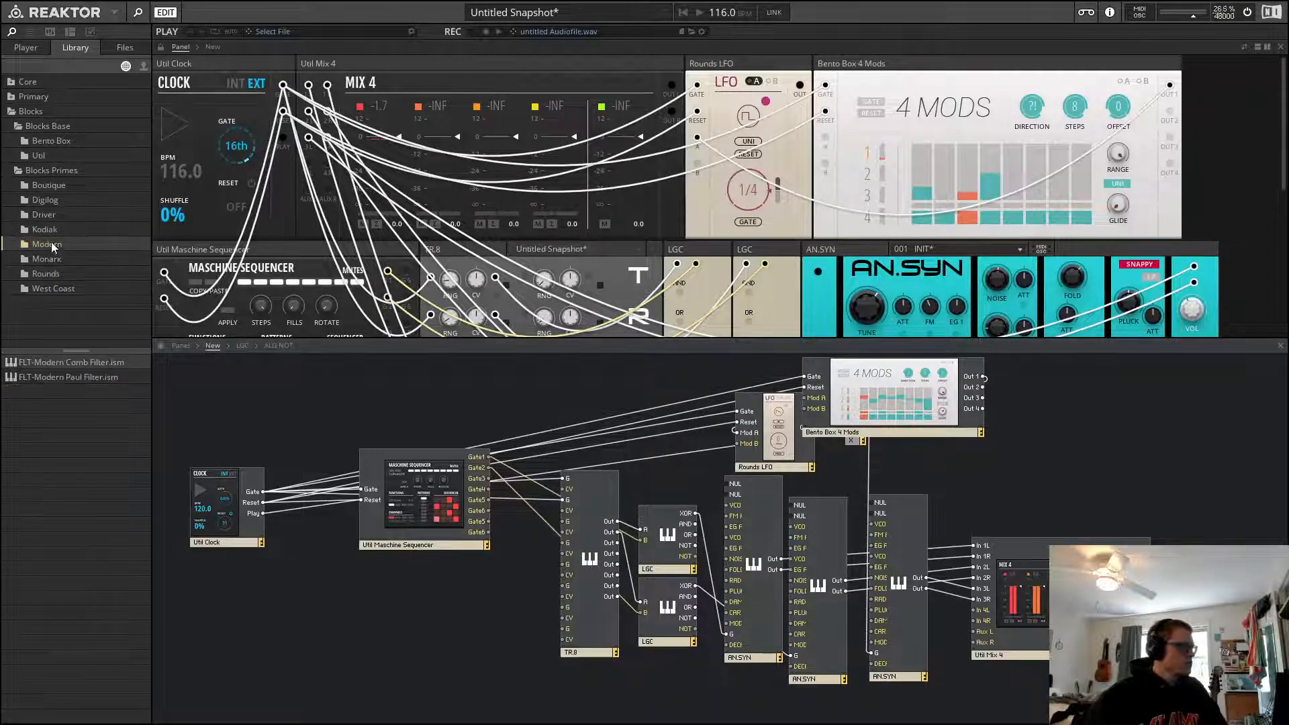
{"action": "left_click", "coordinate": [62, 216]}
{"action": "left_click", "coordinate": [87, 199]}
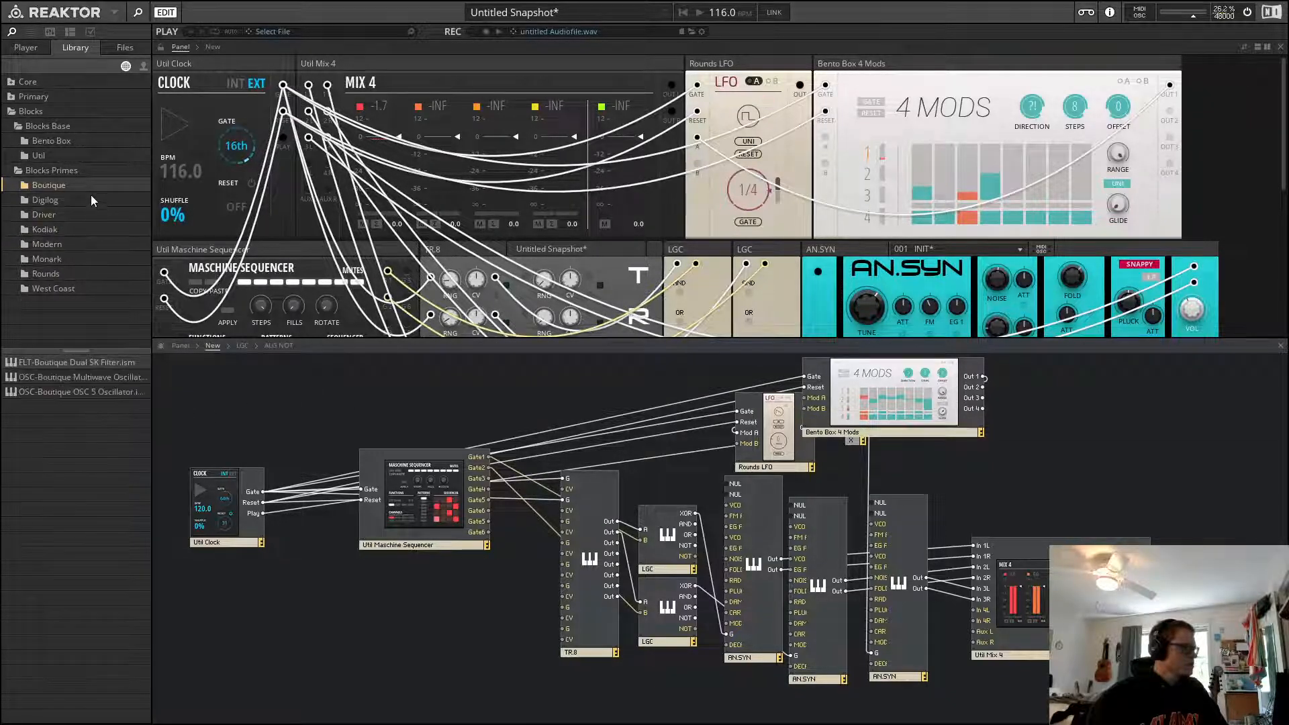
{"action": "left_click_drag", "start_coordinate": [80, 367], "coordinate": [609, 158]}
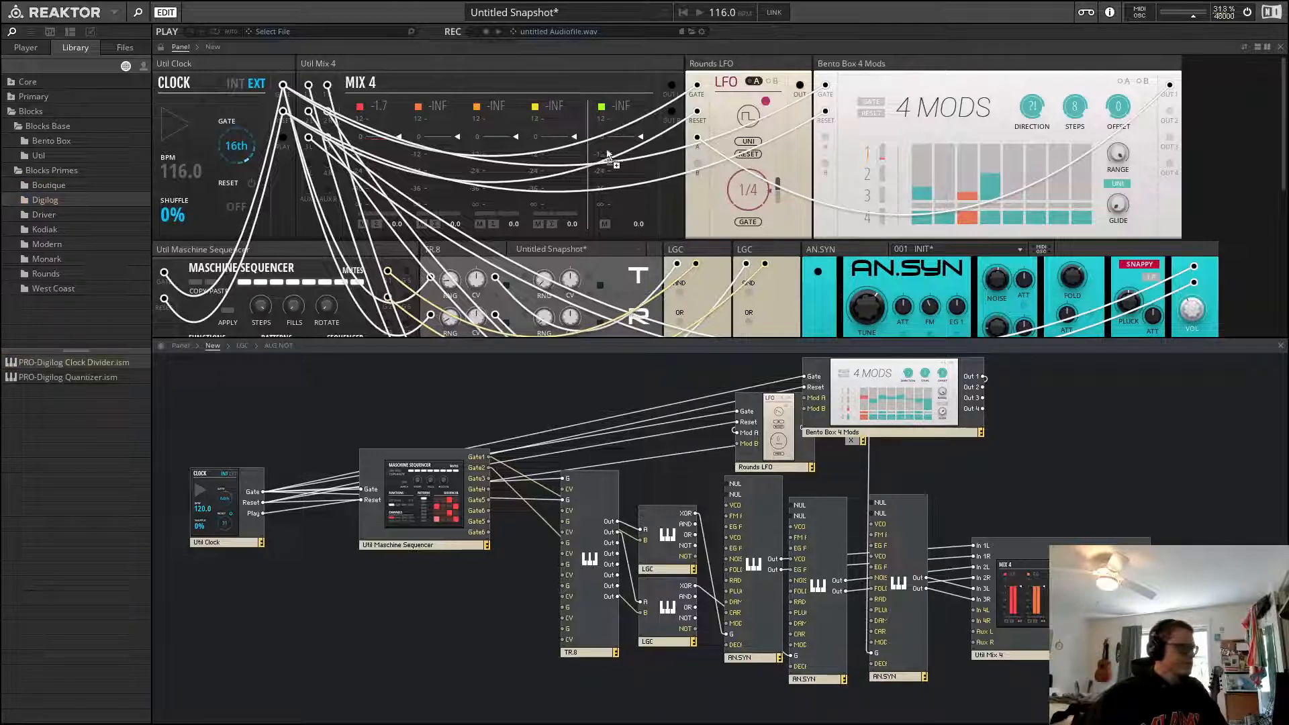
{"action": "left_click_drag", "start_coordinate": [327, 134], "coordinate": [412, 114]}
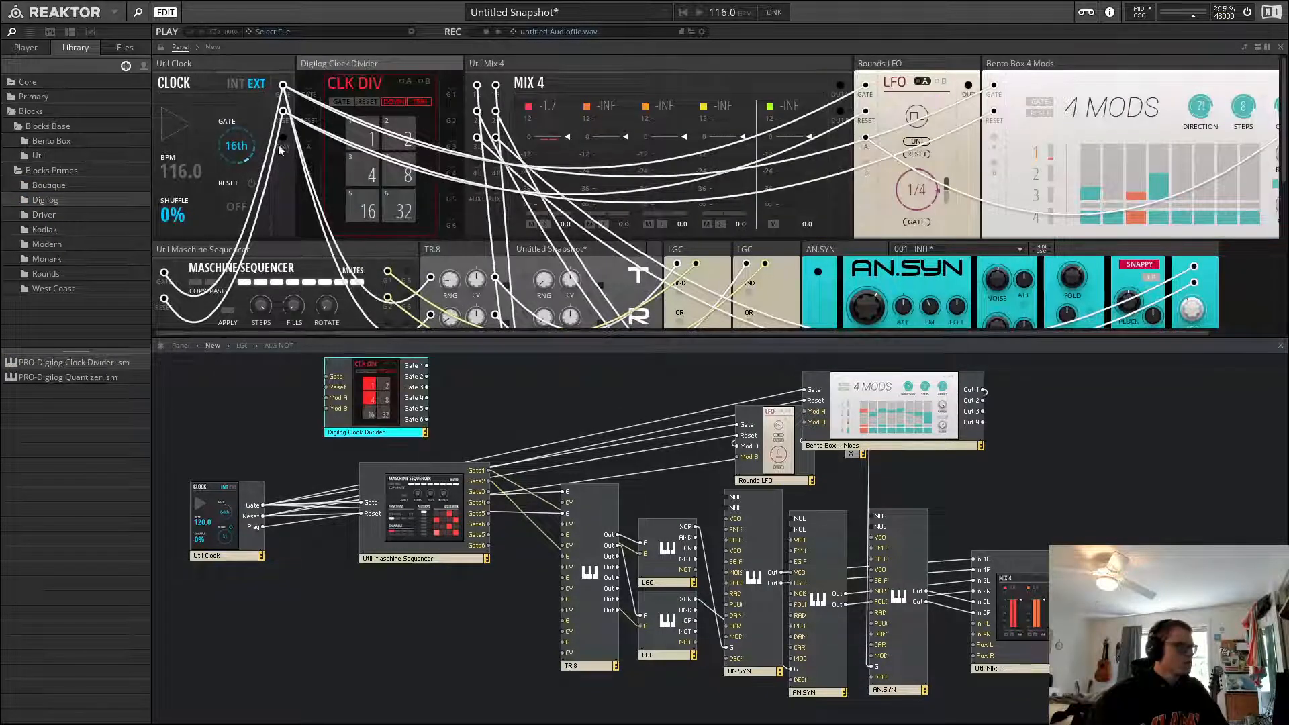
Patch the clock's gate output into the Clock Divider's gate input and briefly play and stop
{"action": "left_click_drag", "start_coordinate": [282, 79], "coordinate": [308, 112]}
{"action": "key", "text": "space"}
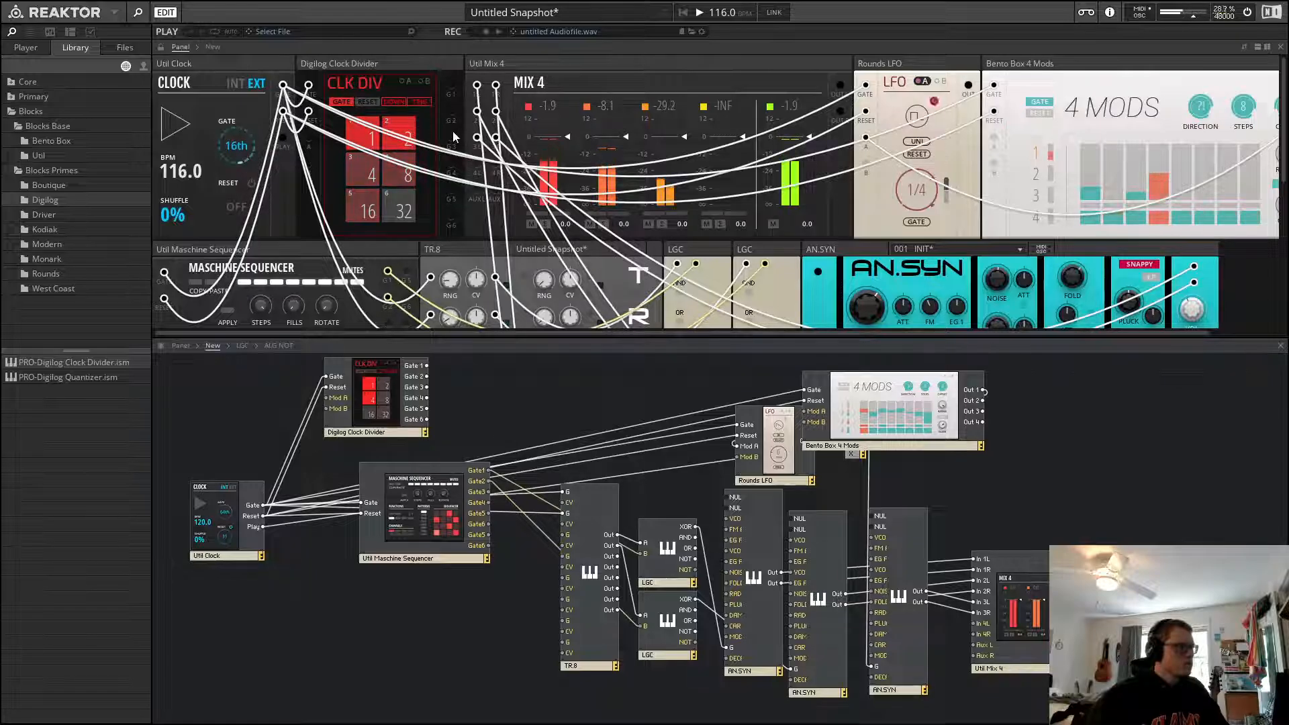
{"action": "key", "text": "space"}
Patch the Clock Divider's Gate 3 output into the Rounds LFO's gate input and start playback
{"action": "left_click_drag", "start_coordinate": [452, 137], "coordinate": [865, 138]}
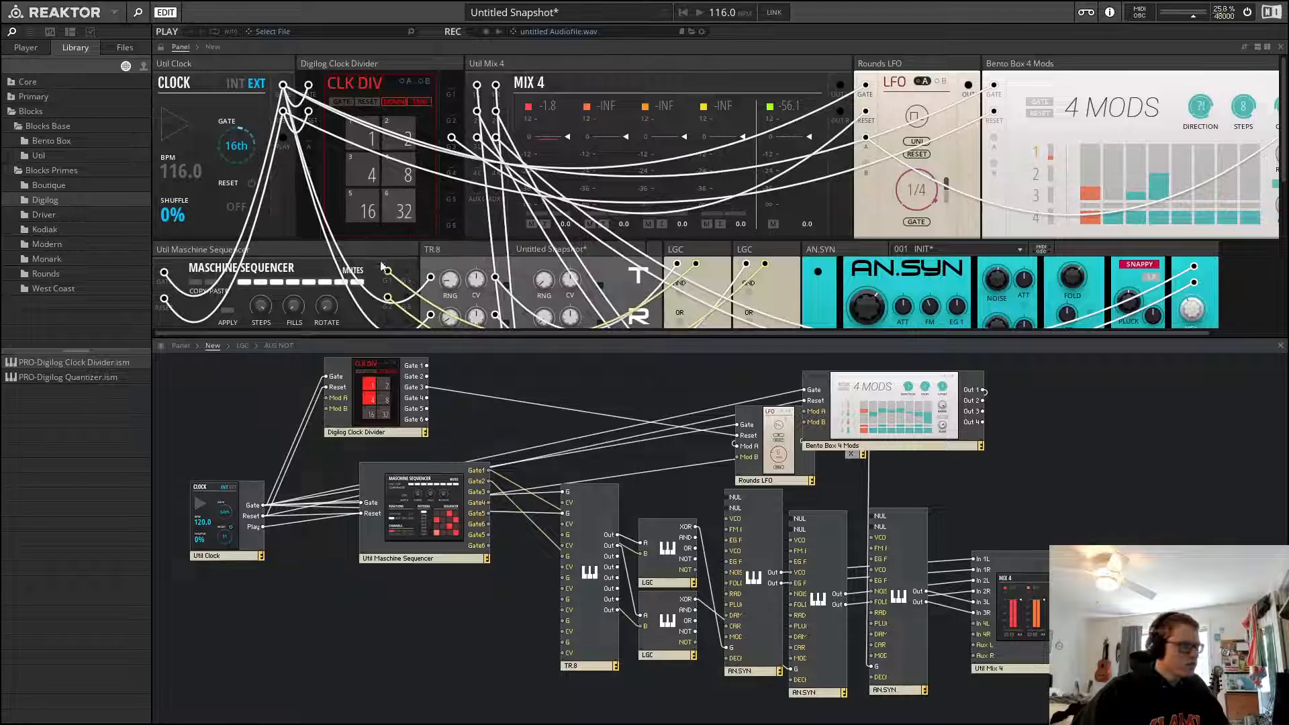
{"action": "key", "text": "space"}
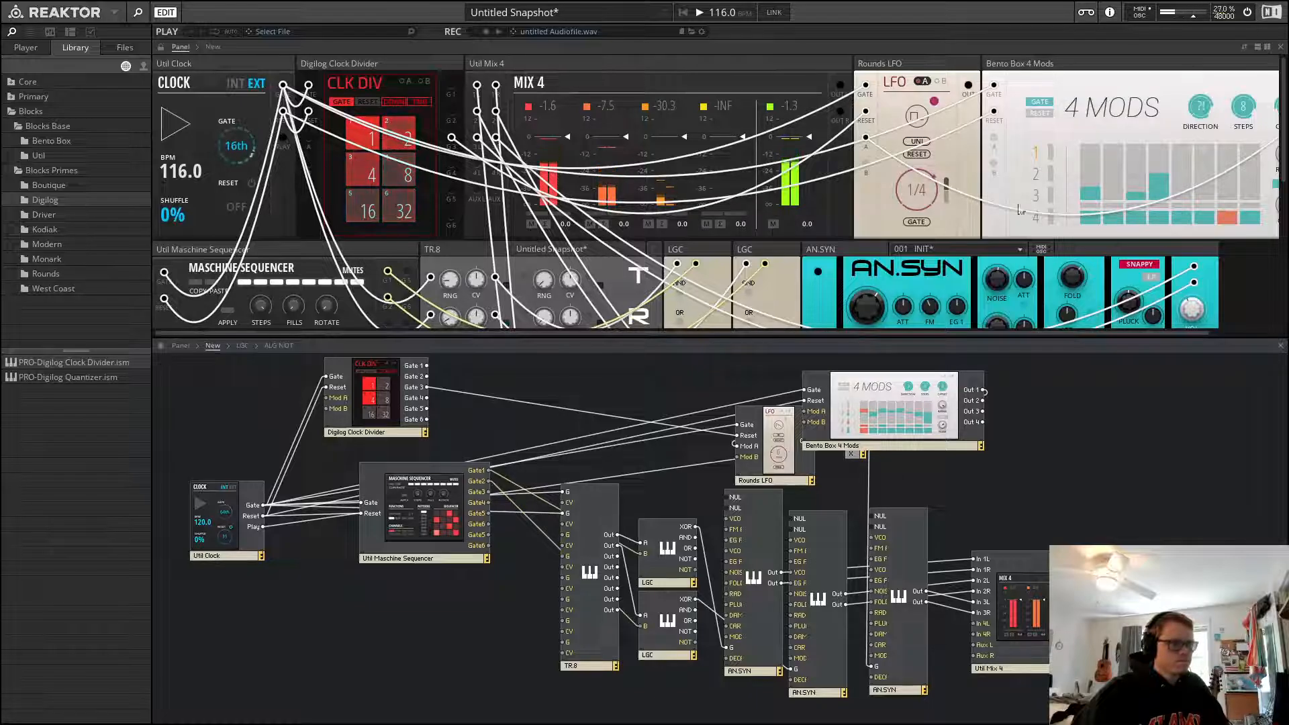
{"action": "mouse_move", "coordinate": [1094, 67]}
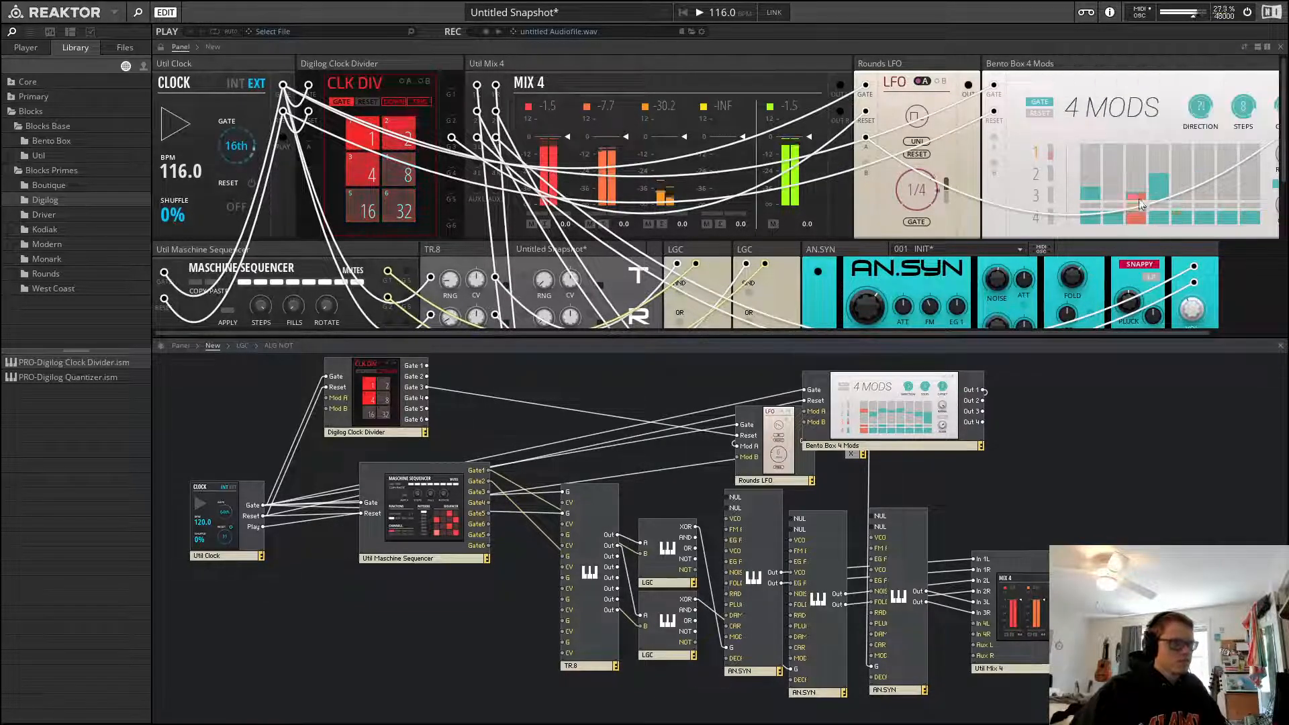
Redraw several step values in the 4 Mods sequencer lanes and stop playback
{"action": "mouse_move", "coordinate": [1184, 168]}
{"action": "left_mouse_down"}
{"action": "mouse_move", "coordinate": [1188, 186]}
{"action": "mouse_move", "coordinate": [1207, 178]}
{"action": "mouse_move", "coordinate": [1185, 204]}
{"action": "mouse_move", "coordinate": [1206, 188]}
{"action": "left_mouse_up"}
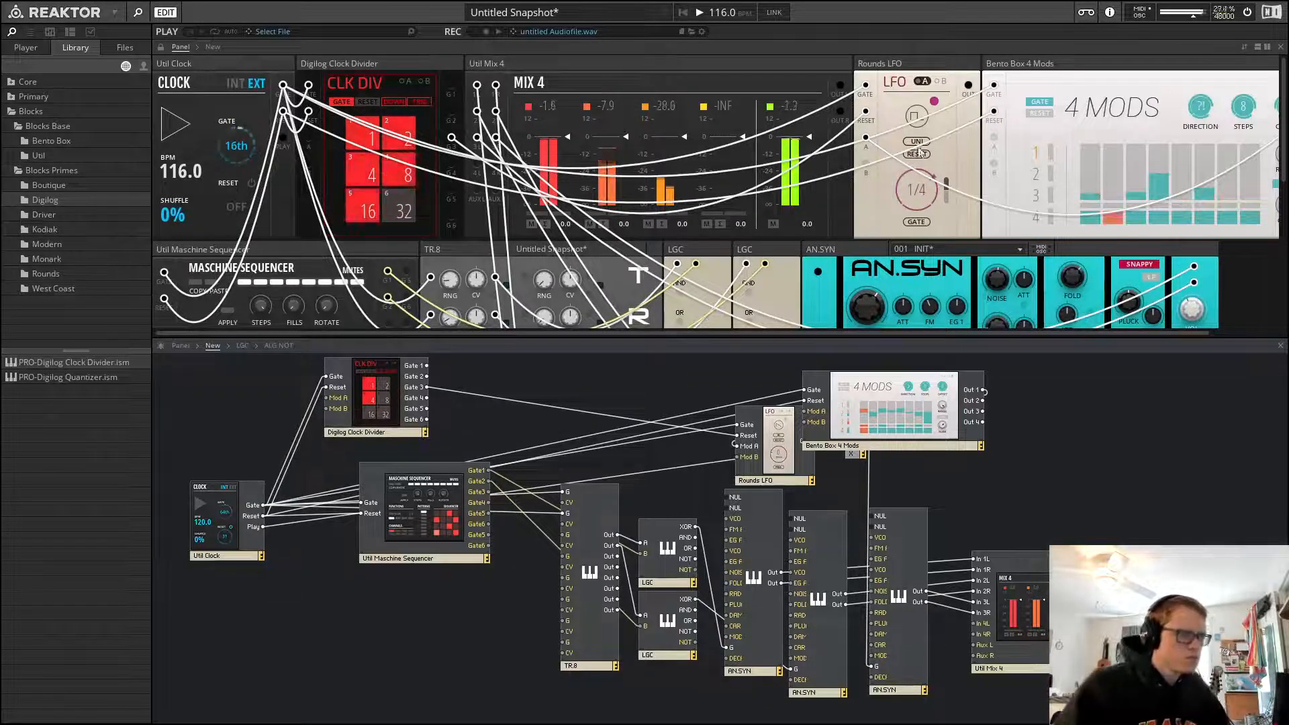
{"action": "scroll", "coordinate": [1108, 199], "scroll_direction": "down", "scroll_amount": 1}
{"action": "key", "text": "space"}
{"action": "scroll", "coordinate": [1144, 196], "scroll_direction": "up", "scroll_amount": 1}
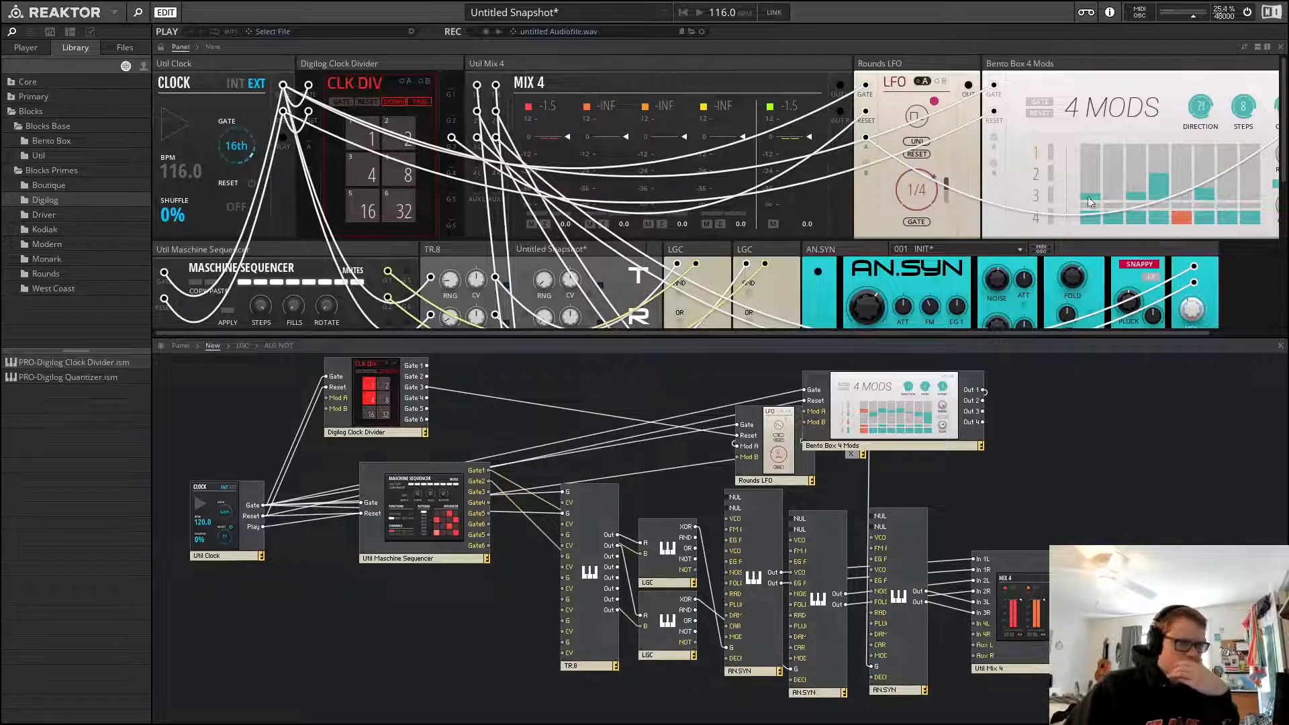
{"action": "left_click_drag", "start_coordinate": [1146, 188], "coordinate": [1168, 186]}
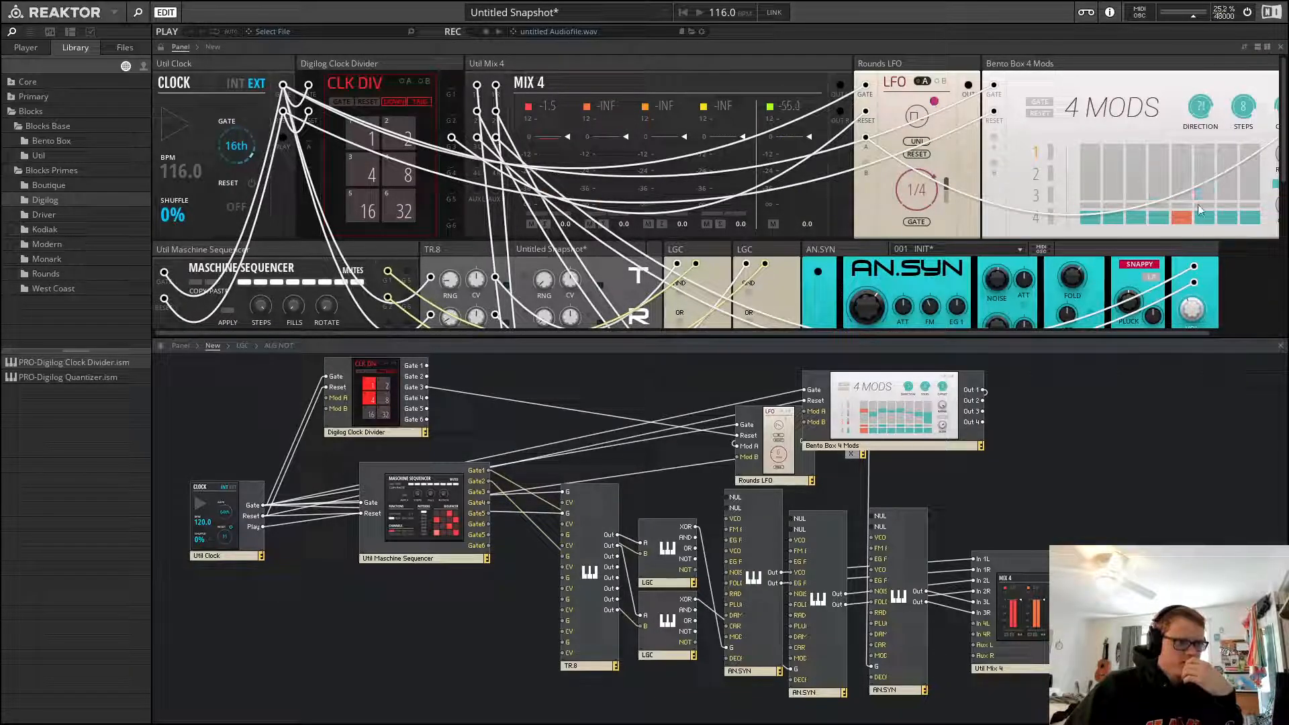
Patch the Clock Divider's Gate 3 output into the 4 Mods gate input and start playback
{"action": "left_click_drag", "start_coordinate": [961, 334], "coordinate": [1032, 339]}
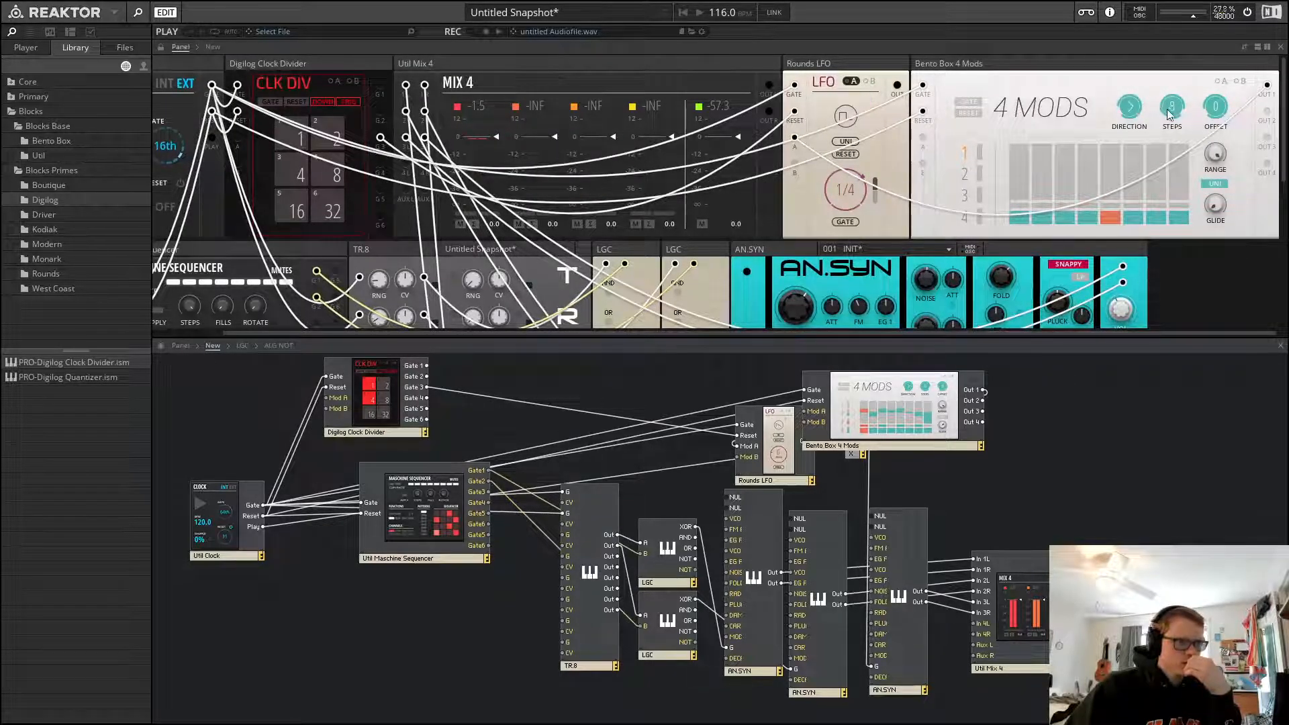
{"action": "left_click", "coordinate": [1136, 59]}
{"action": "key", "text": "space"}
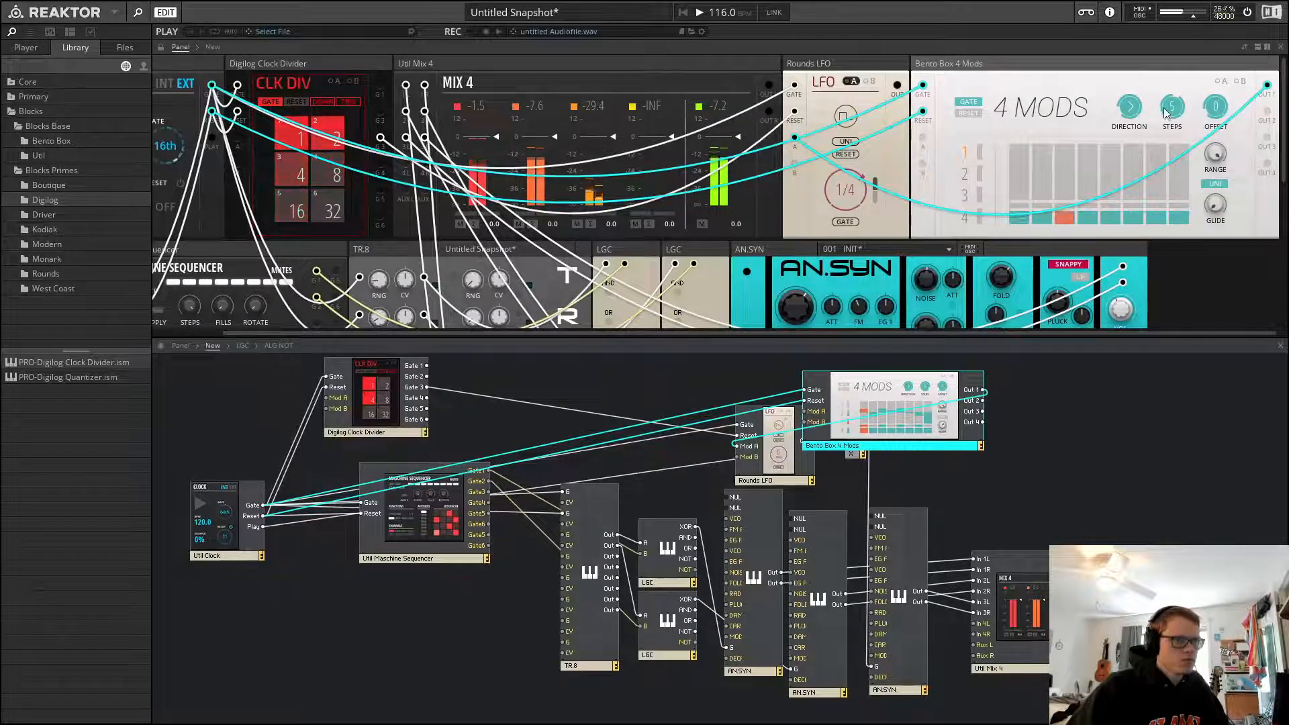
{"action": "left_click", "coordinate": [1187, 268]}
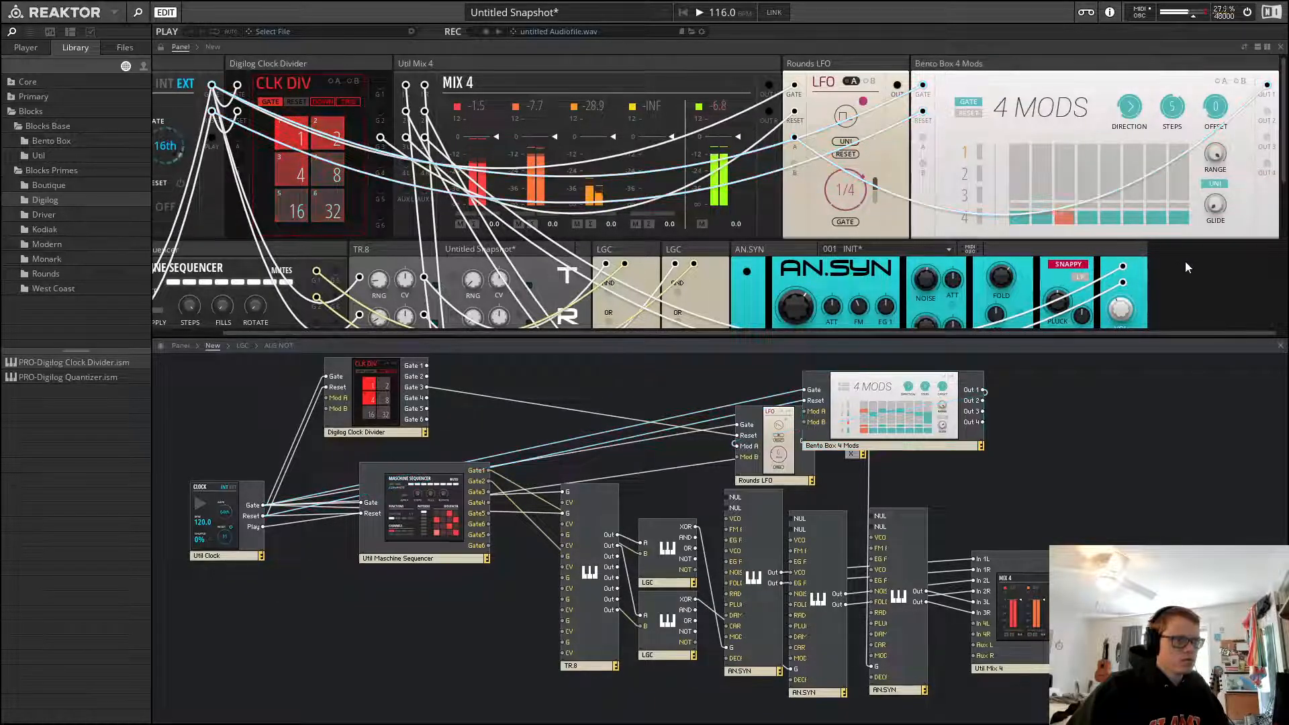
{"action": "left_click_drag", "start_coordinate": [923, 86], "coordinate": [381, 141]}
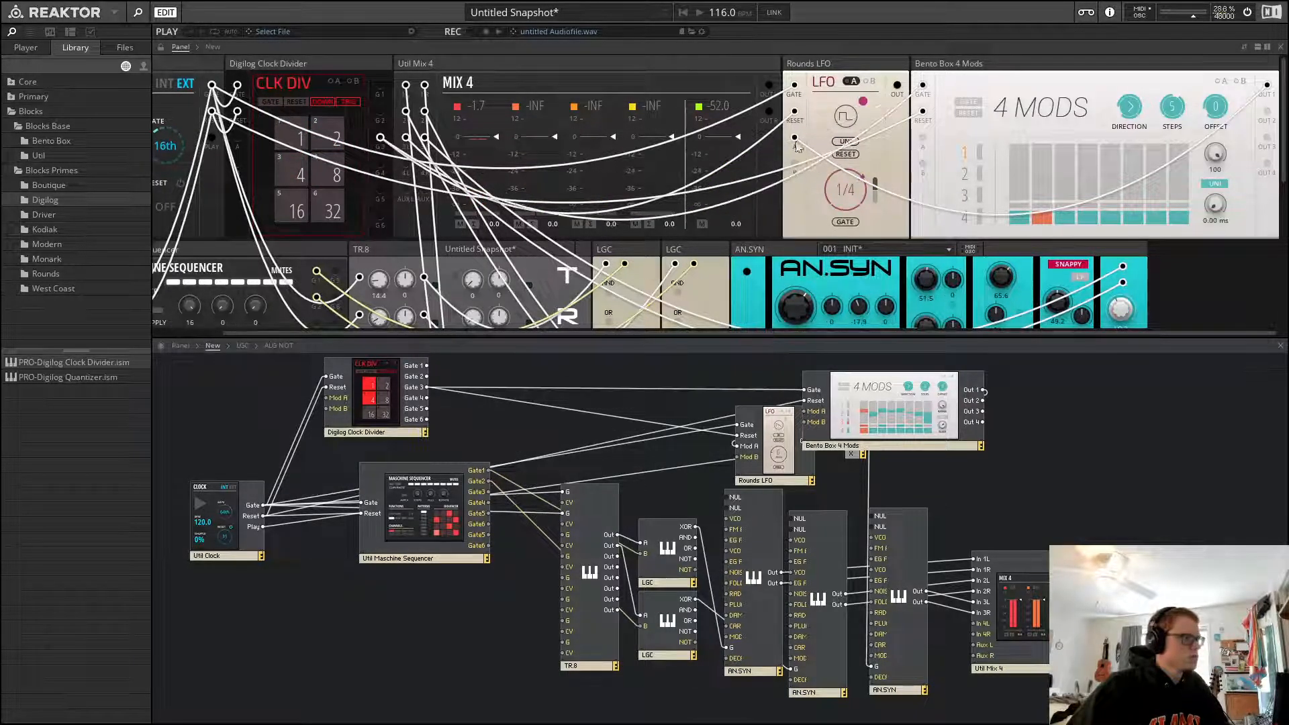
{"action": "key", "text": "space"}
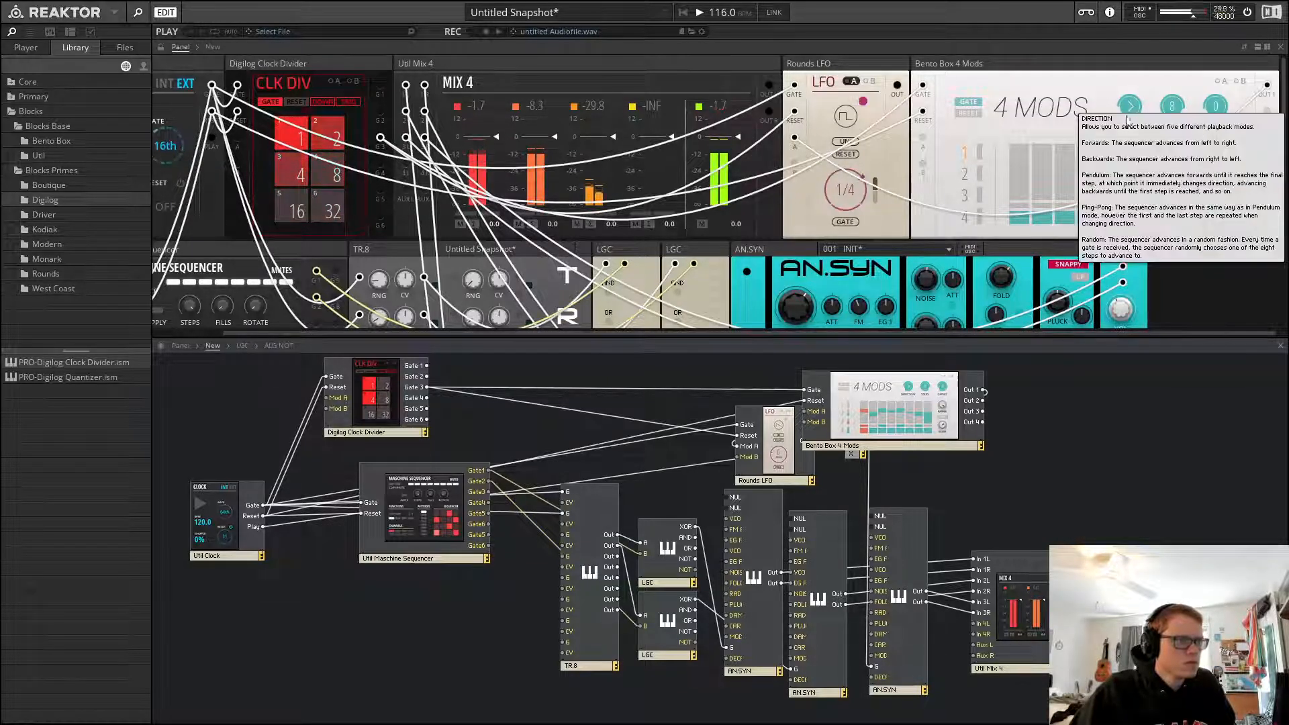
Restart playback and set new step heights in the 4 Mods sequencer lanes
{"action": "key", "text": "space"}
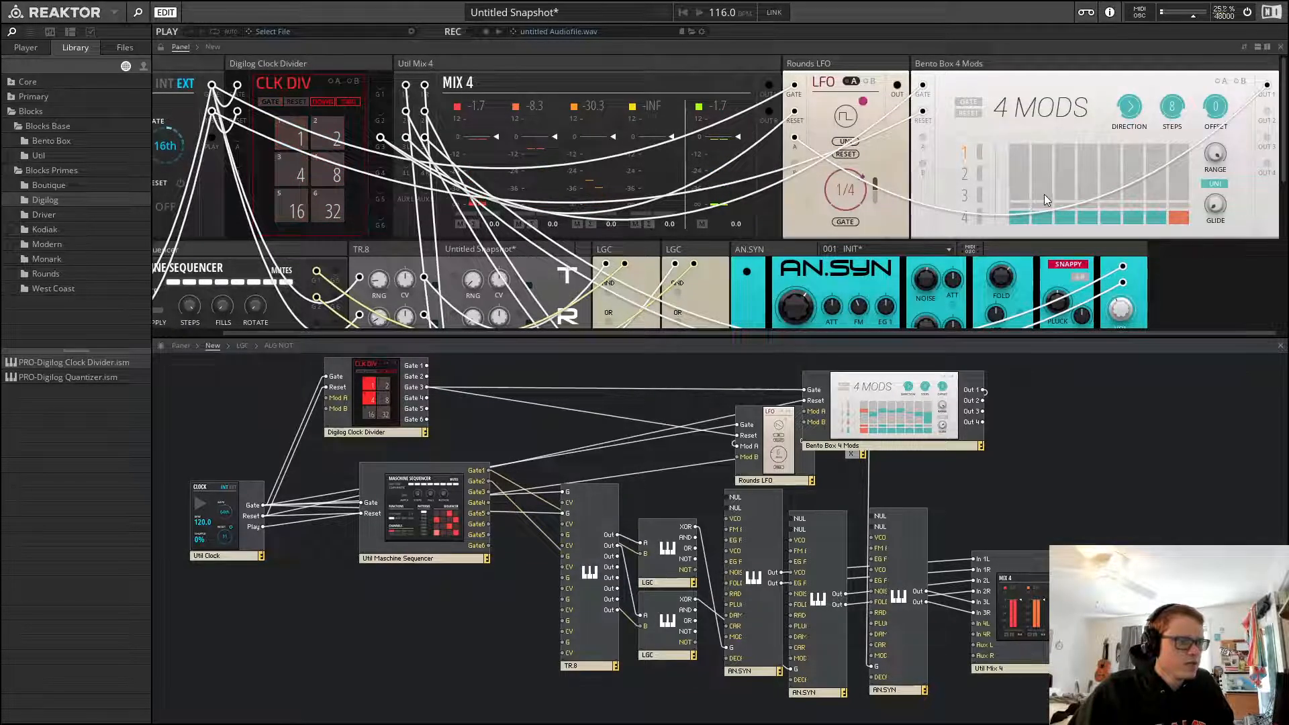
{"action": "key", "text": "space"}
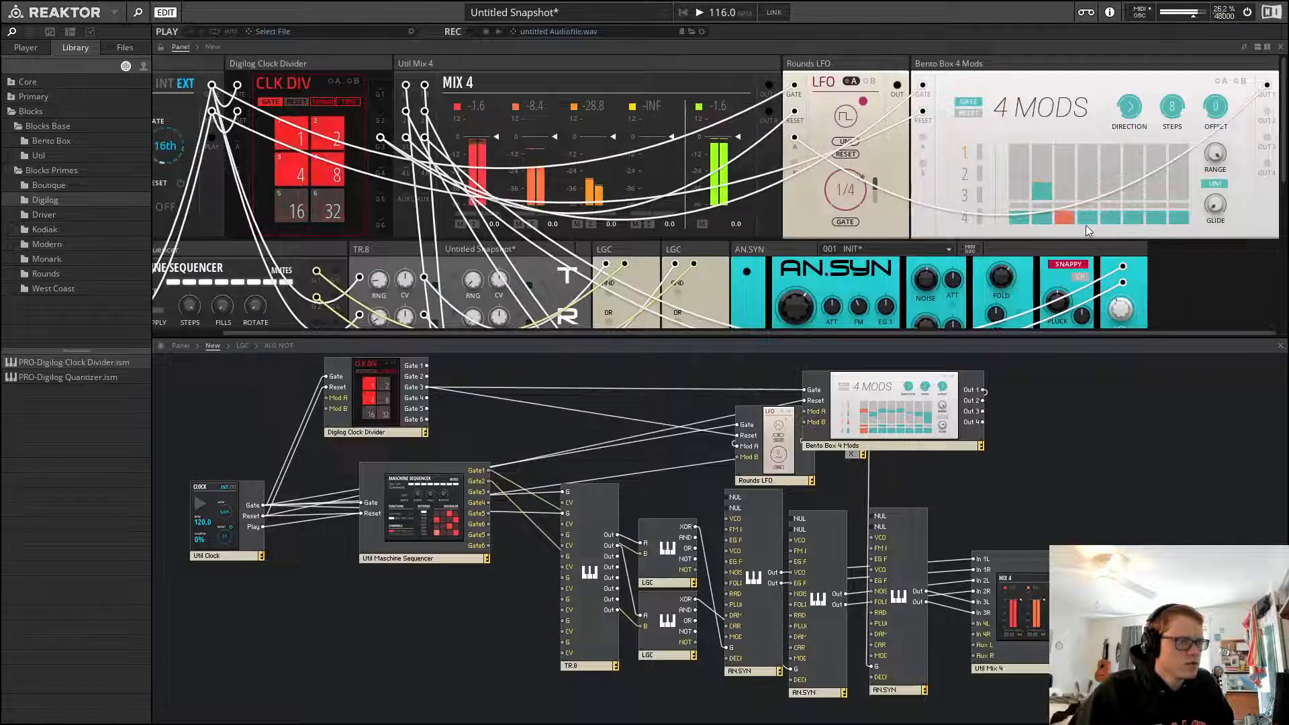
{"action": "left_click", "coordinate": [1116, 178]}
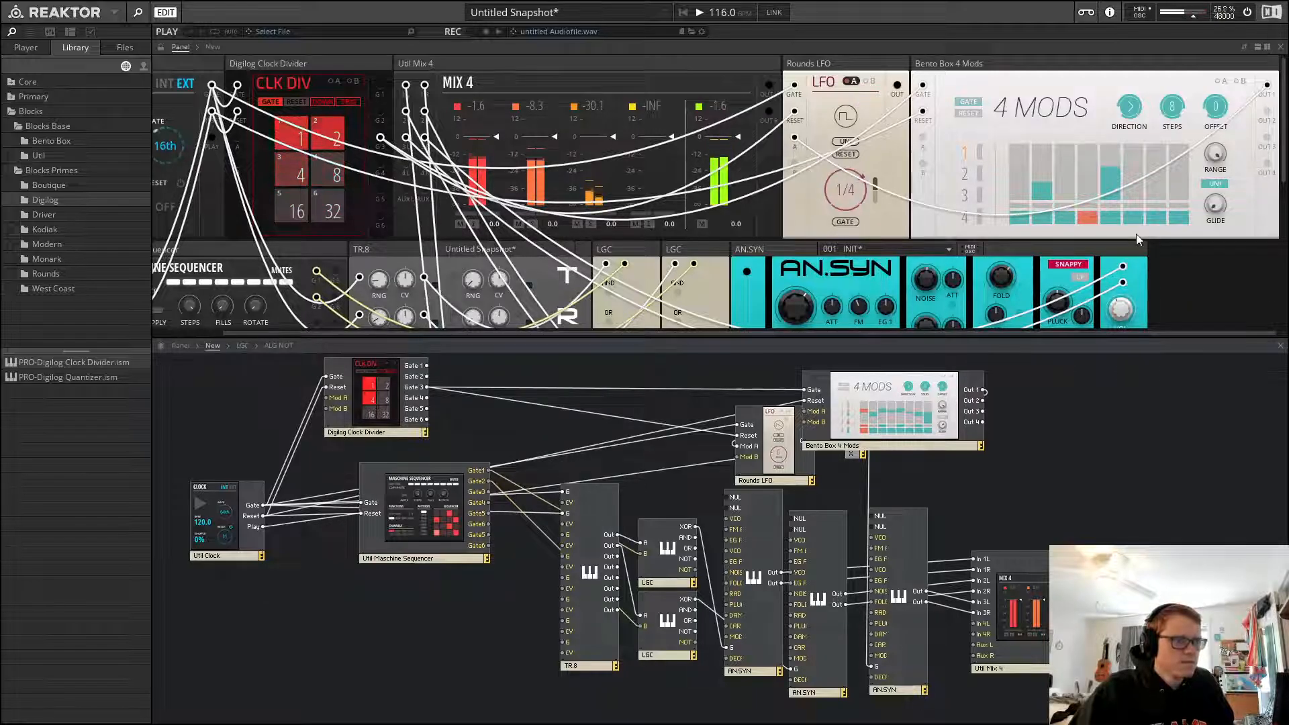
{"action": "left_click", "coordinate": [1157, 194]}
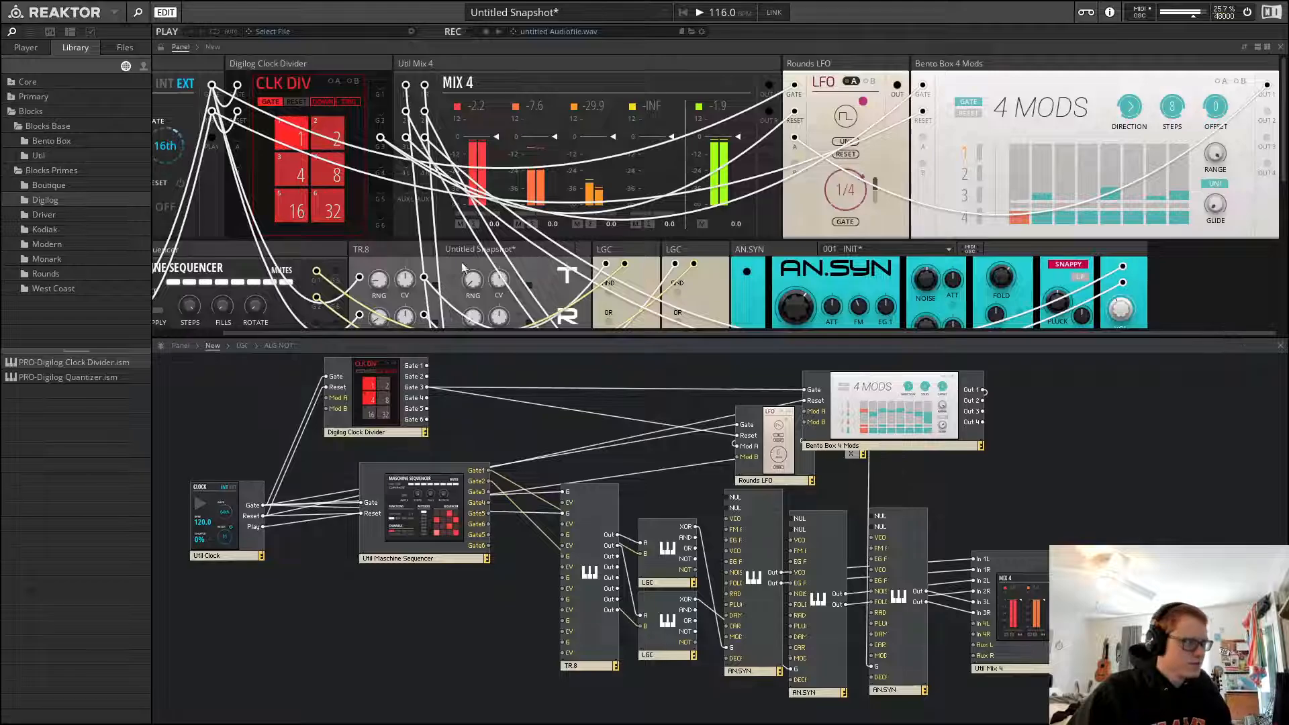
Try a 20% shuffle on the clock, audition it, and set the shuffle back to 0%
{"action": "left_click_drag", "start_coordinate": [488, 332], "coordinate": [372, 340]}
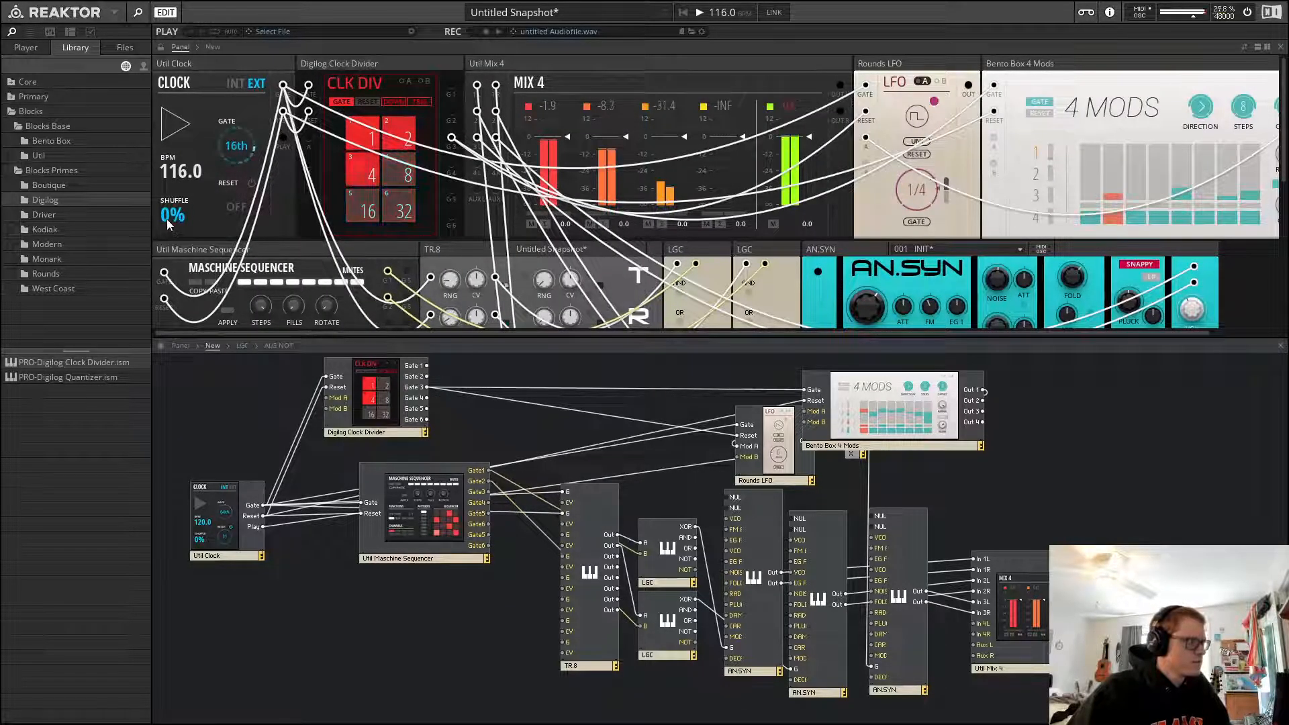
{"action": "mouse_move", "coordinate": [168, 223]}
{"action": "key", "text": "space"}
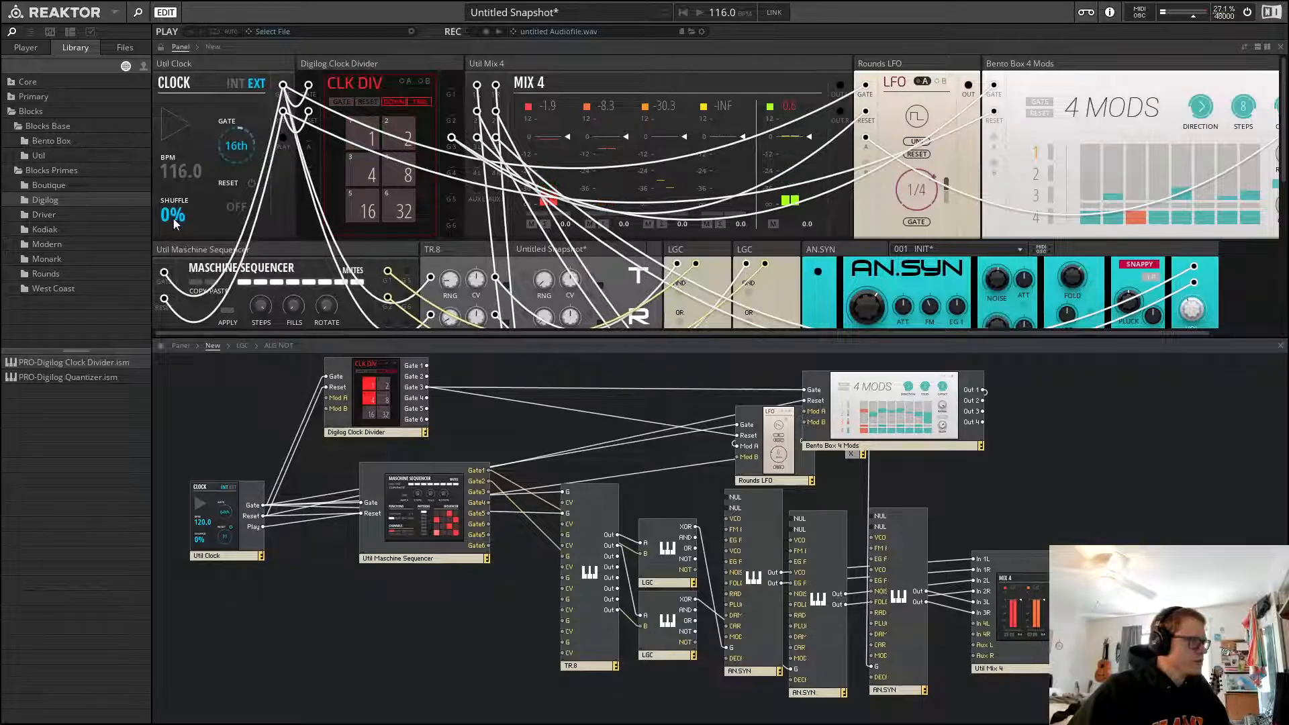
{"action": "left_click_drag", "start_coordinate": [205, 179], "coordinate": [212, 183]}
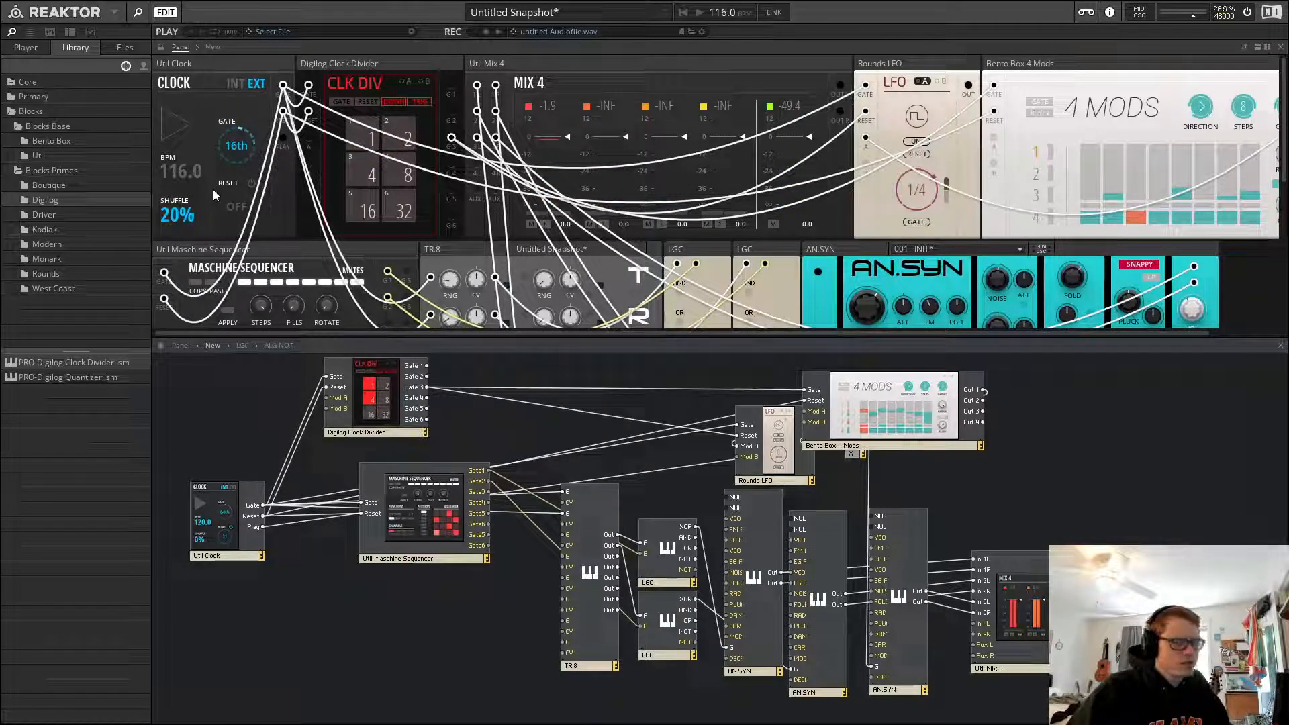
{"action": "key", "text": "space"}
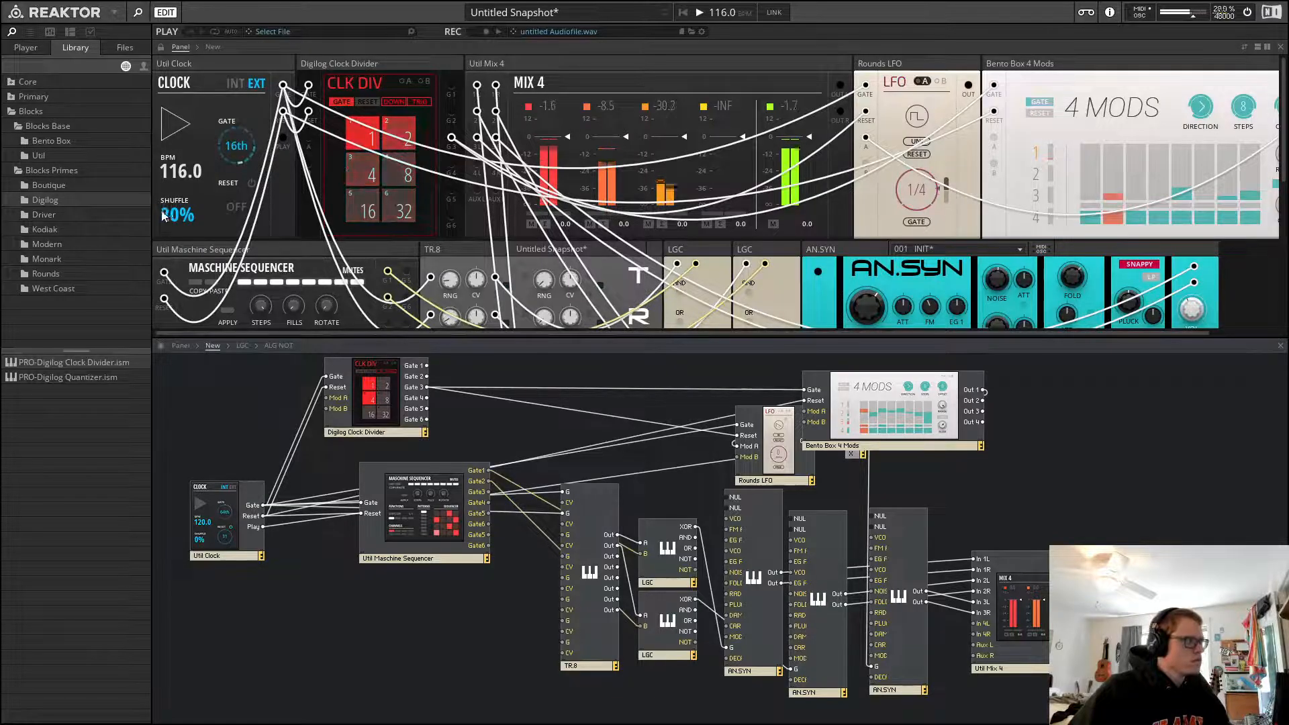
{"action": "key", "text": "space"}
{"action": "left_click_drag", "start_coordinate": [172, 216], "coordinate": [172, 241]}
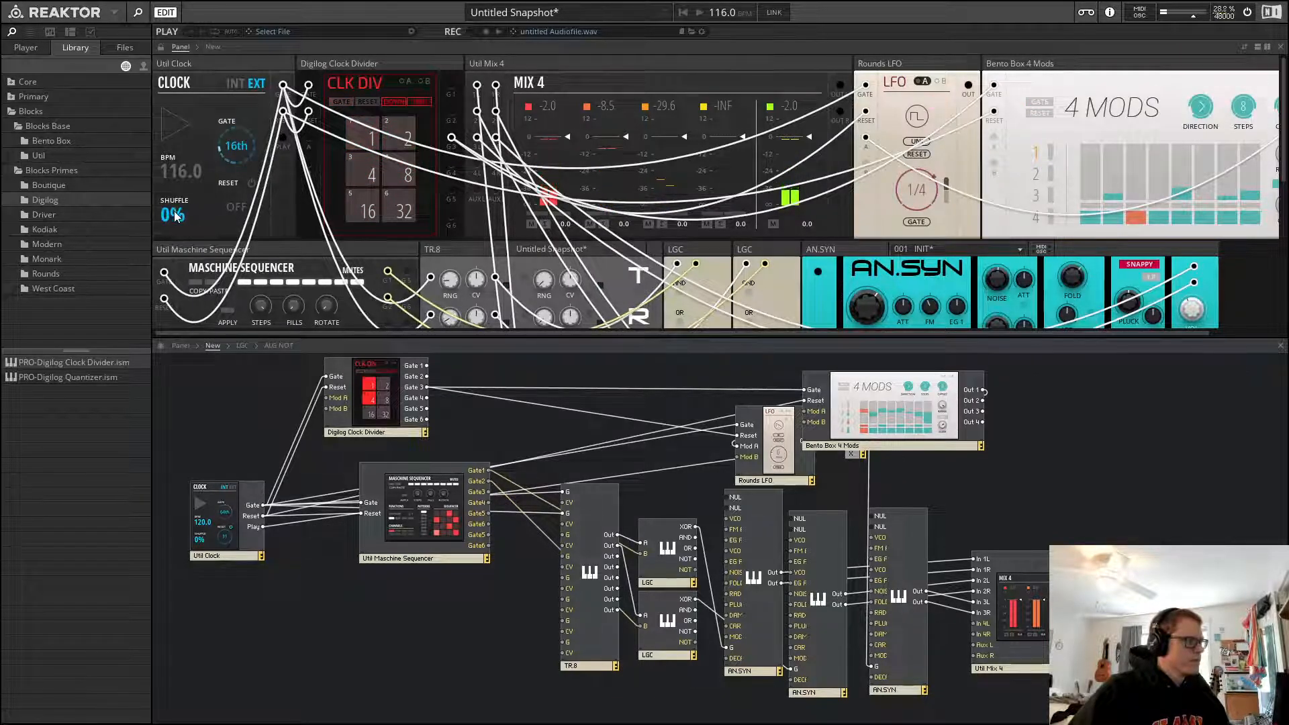
Change the 4 Mods playback direction and start playback
{"action": "left_click", "coordinate": [1075, 68]}
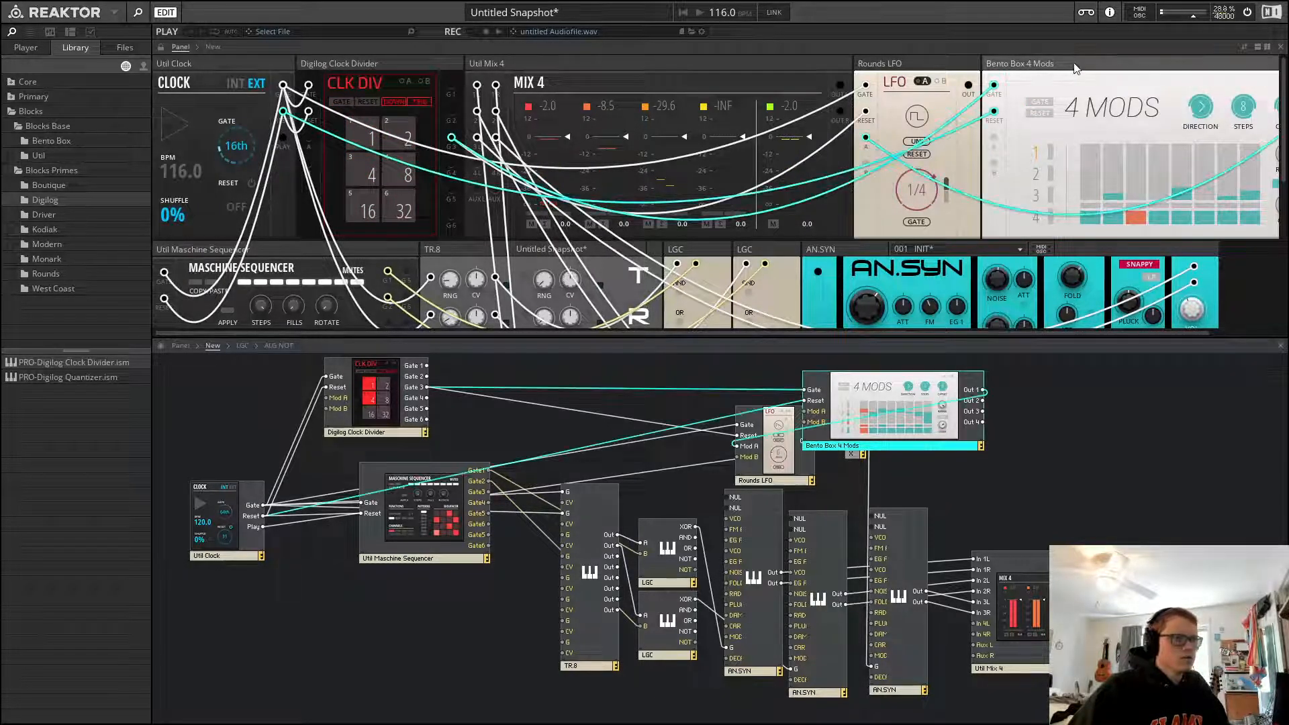
{"action": "left_click", "coordinate": [1215, 135]}
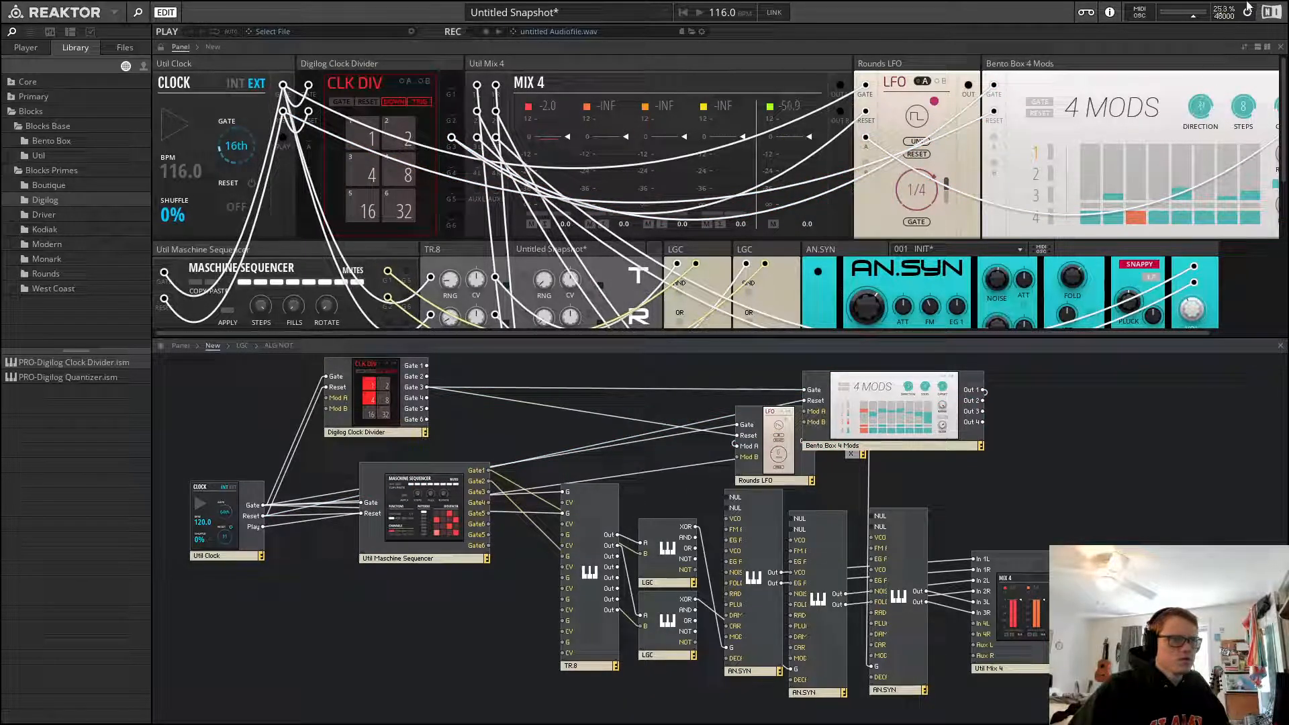
{"action": "left_click", "coordinate": [1191, 67]}
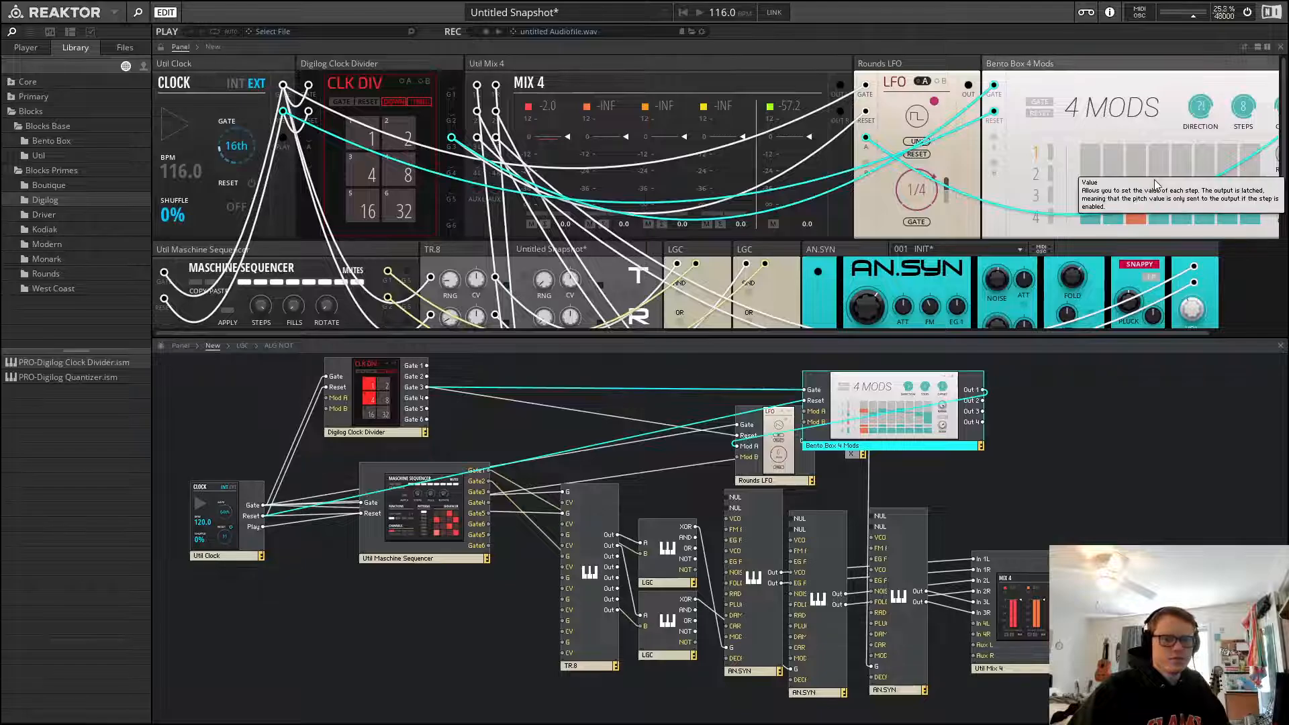
{"action": "key", "text": "space"}
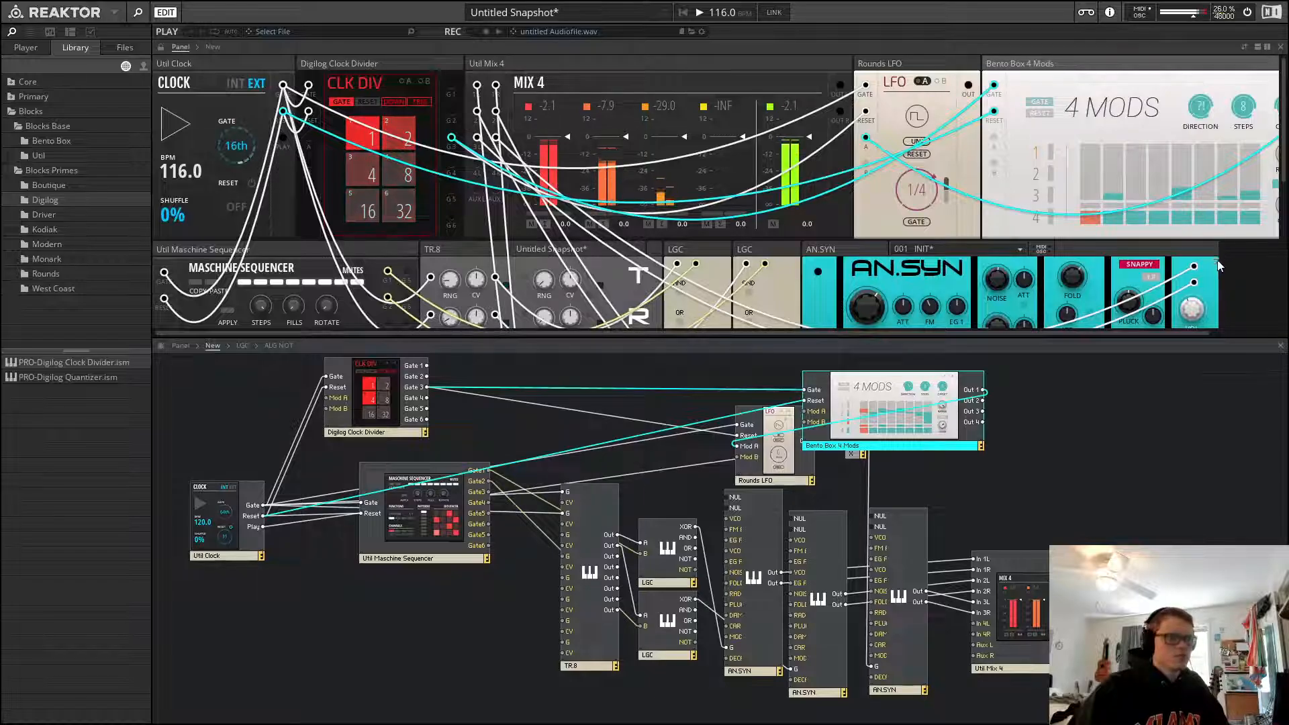
Move the first AN.SYN panel down into the row with the other AN.SYN synths
{"action": "left_click_drag", "start_coordinate": [1077, 331], "coordinate": [1178, 326]}
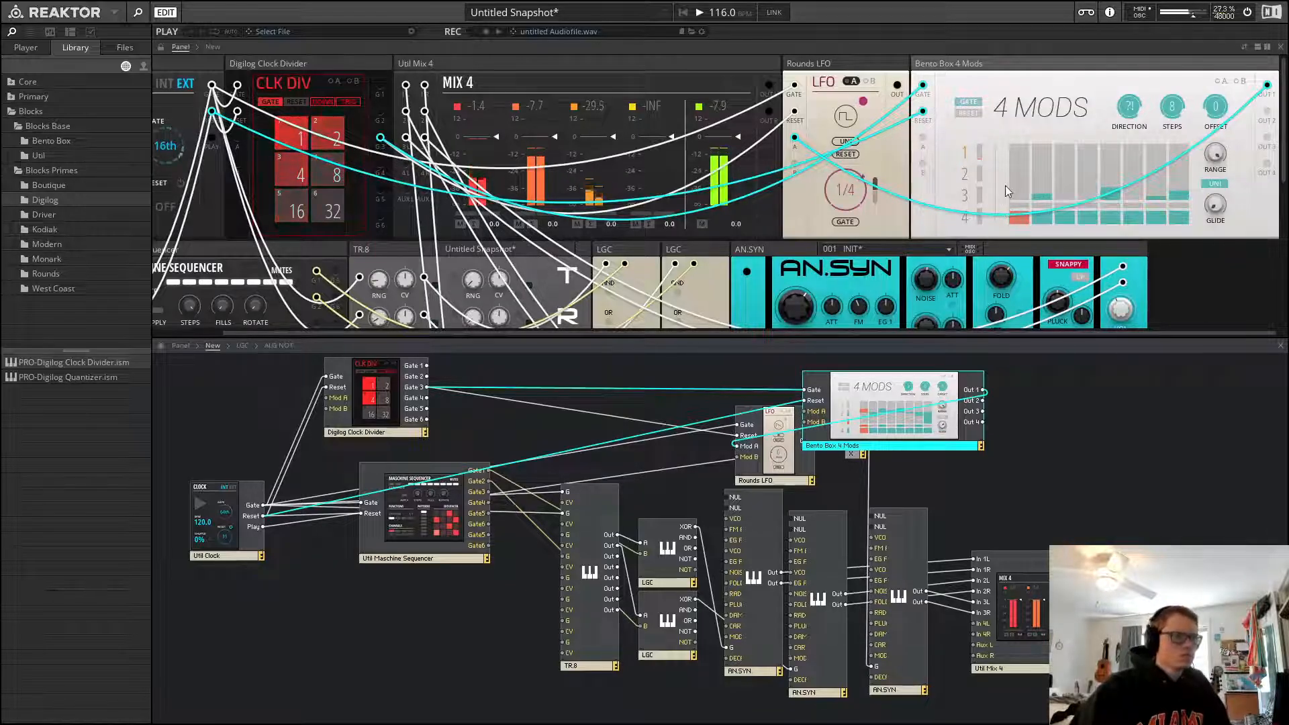
{"action": "mouse_move", "coordinate": [1012, 183]}
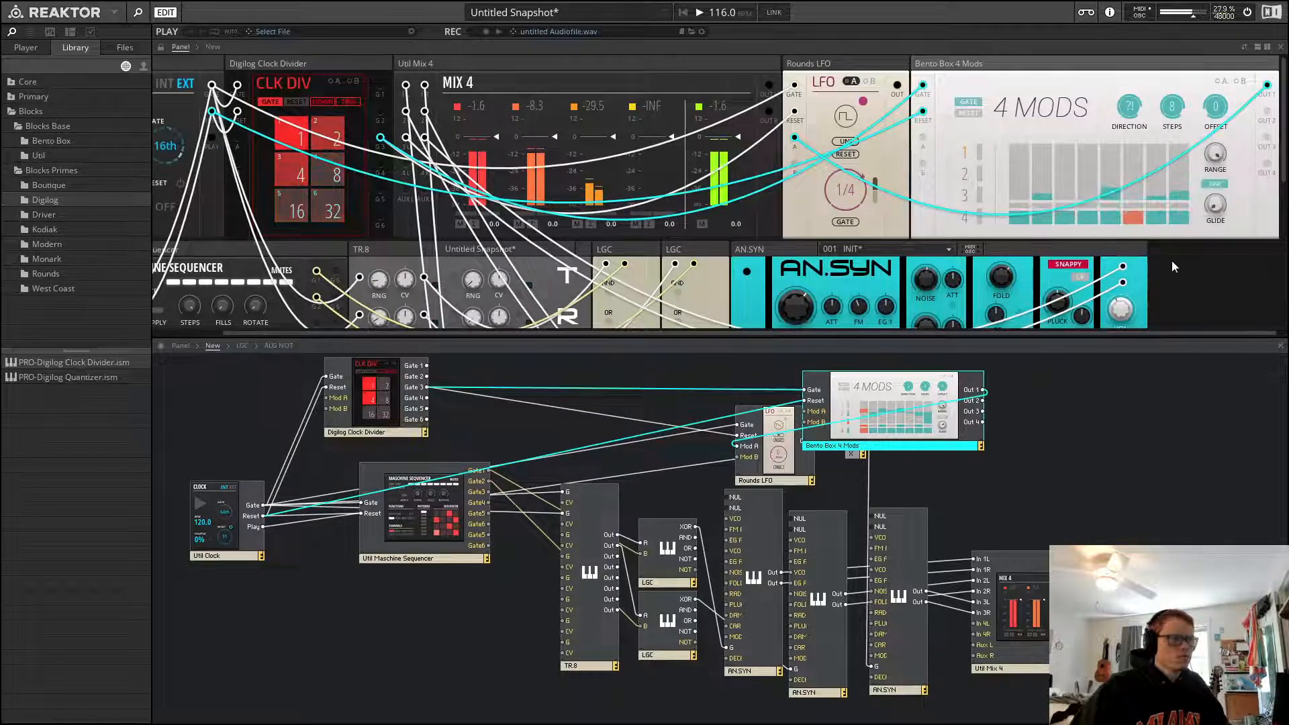
{"action": "scroll", "coordinate": [1172, 260], "scroll_direction": "down", "scroll_amount": 3}
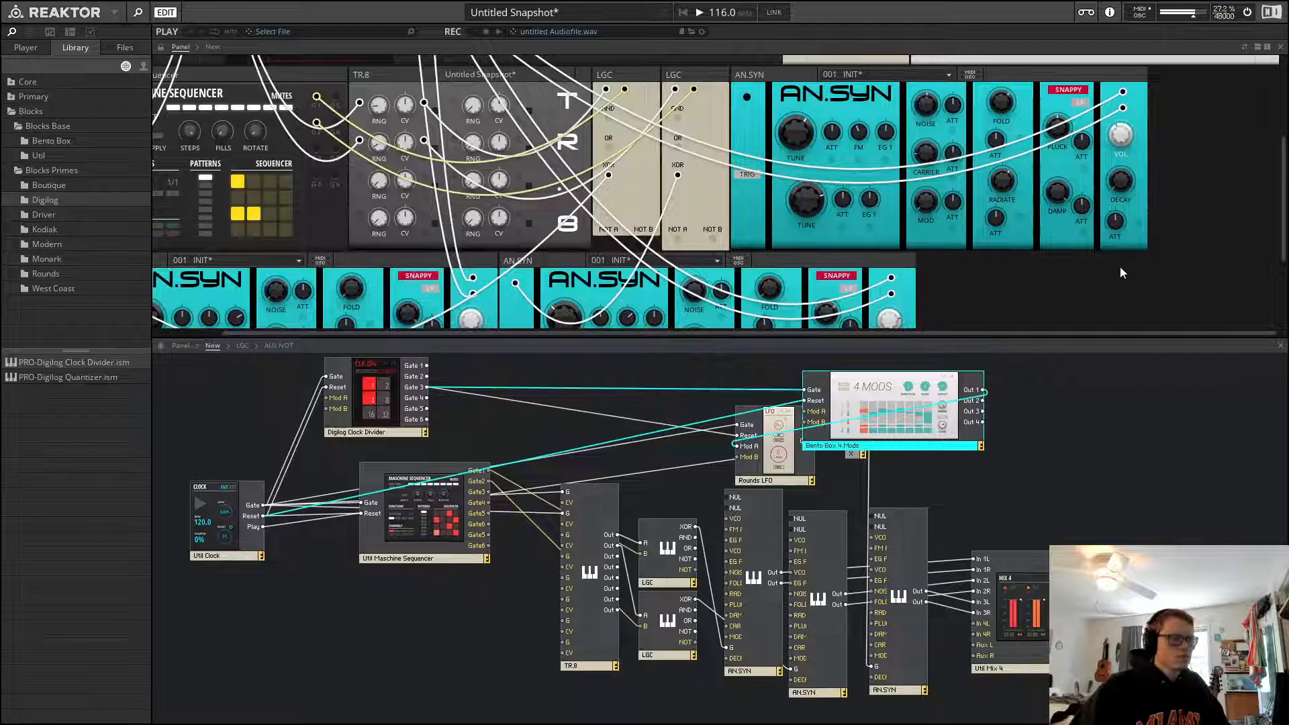
{"action": "scroll", "coordinate": [1076, 275], "scroll_direction": "up", "scroll_amount": 3}
{"action": "scroll", "coordinate": [1086, 270], "scroll_direction": "down", "scroll_amount": 2}
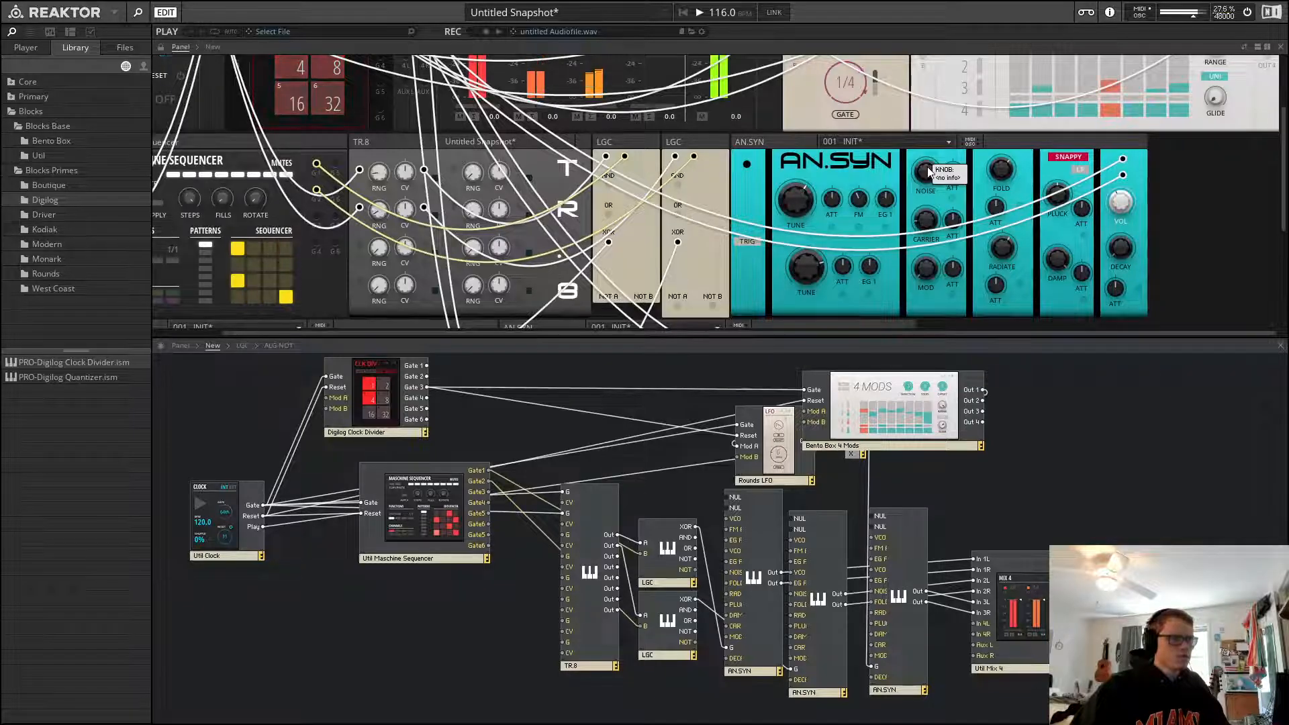
{"action": "scroll", "coordinate": [816, 168], "scroll_direction": "down", "scroll_amount": 2}
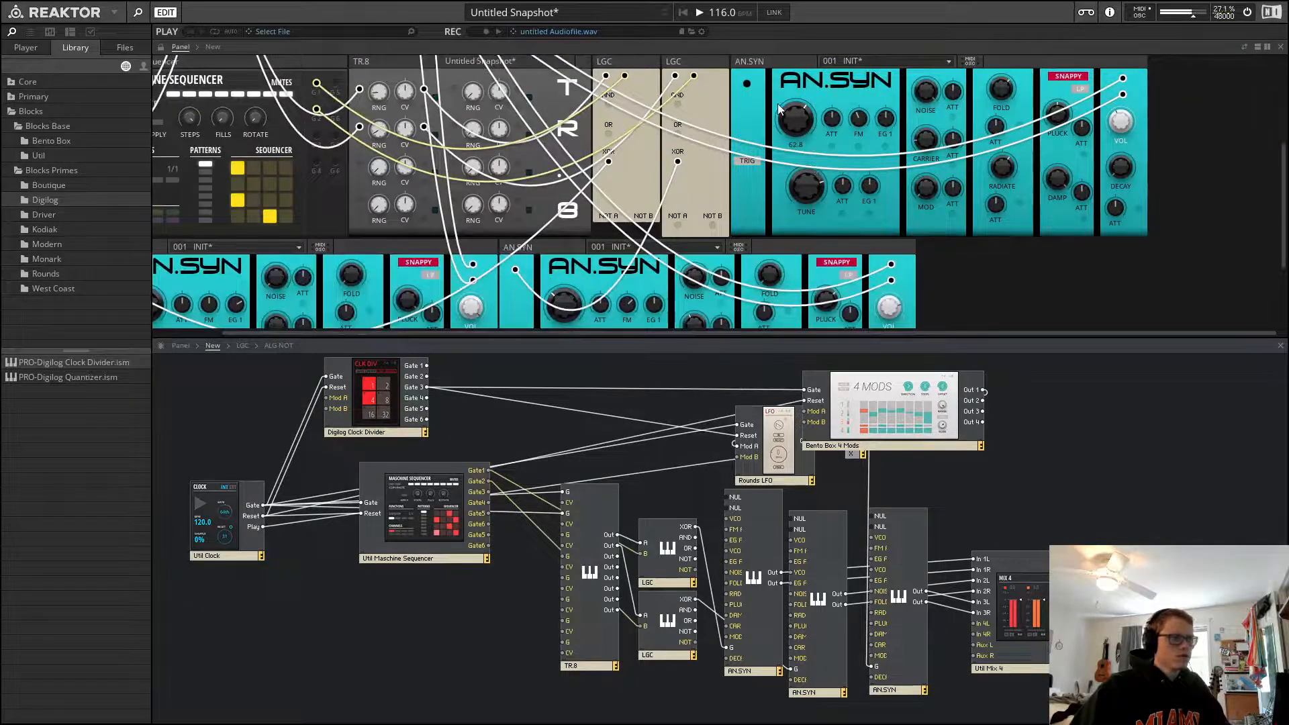
{"action": "scroll", "coordinate": [777, 100], "scroll_direction": "up", "scroll_amount": 1}
{"action": "left_click_drag", "start_coordinate": [774, 98], "coordinate": [957, 286]}
Move the Rounds LFO and 4 Mods panels down into the row beside the LGC panels
{"action": "scroll", "coordinate": [926, 173], "scroll_direction": "down", "scroll_amount": 2}
{"action": "scroll", "coordinate": [922, 148], "scroll_direction": "up", "scroll_amount": 2}
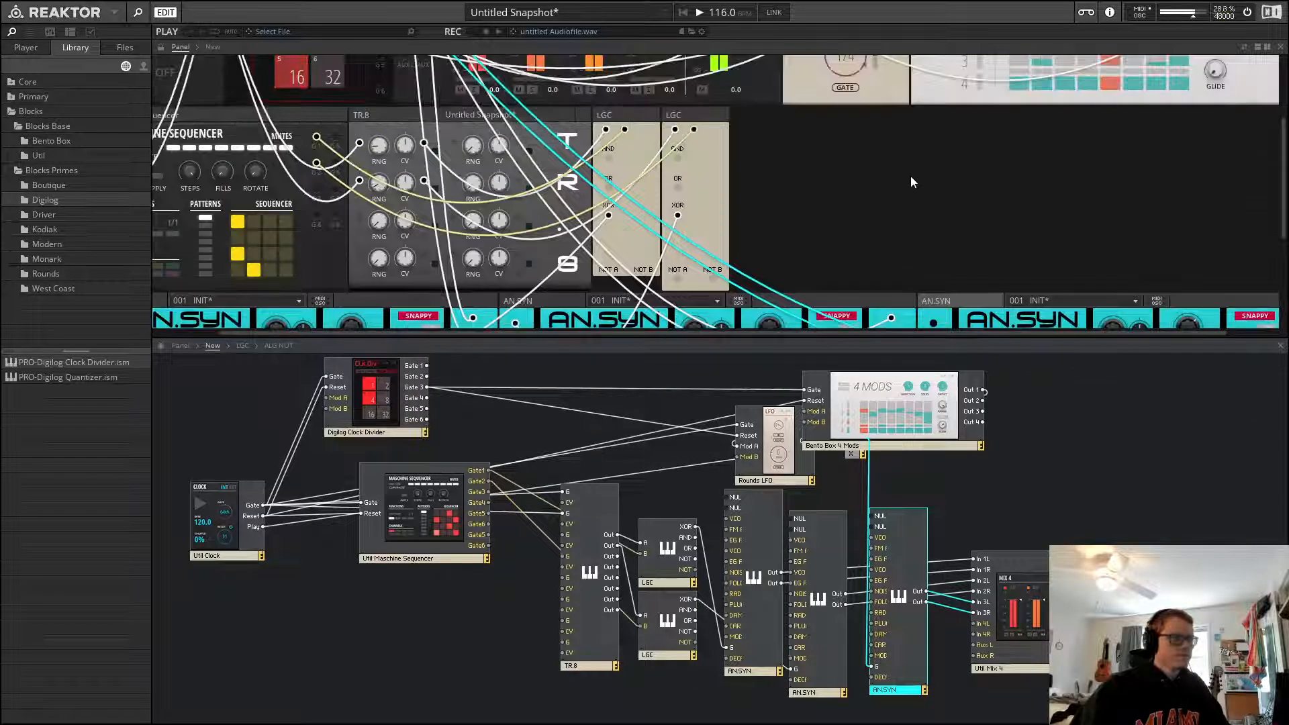
{"action": "scroll", "coordinate": [900, 201], "scroll_direction": "up", "scroll_amount": 3}
{"action": "left_click_drag", "start_coordinate": [857, 64], "coordinate": [805, 249]}
{"action": "left_click_drag", "start_coordinate": [927, 65], "coordinate": [1063, 252]}
Rearrange the Rounds LFO and 4 Mods blocks in the structure beside the Clock Divider
{"action": "scroll", "coordinate": [1017, 111], "scroll_direction": "down", "scroll_amount": 4}
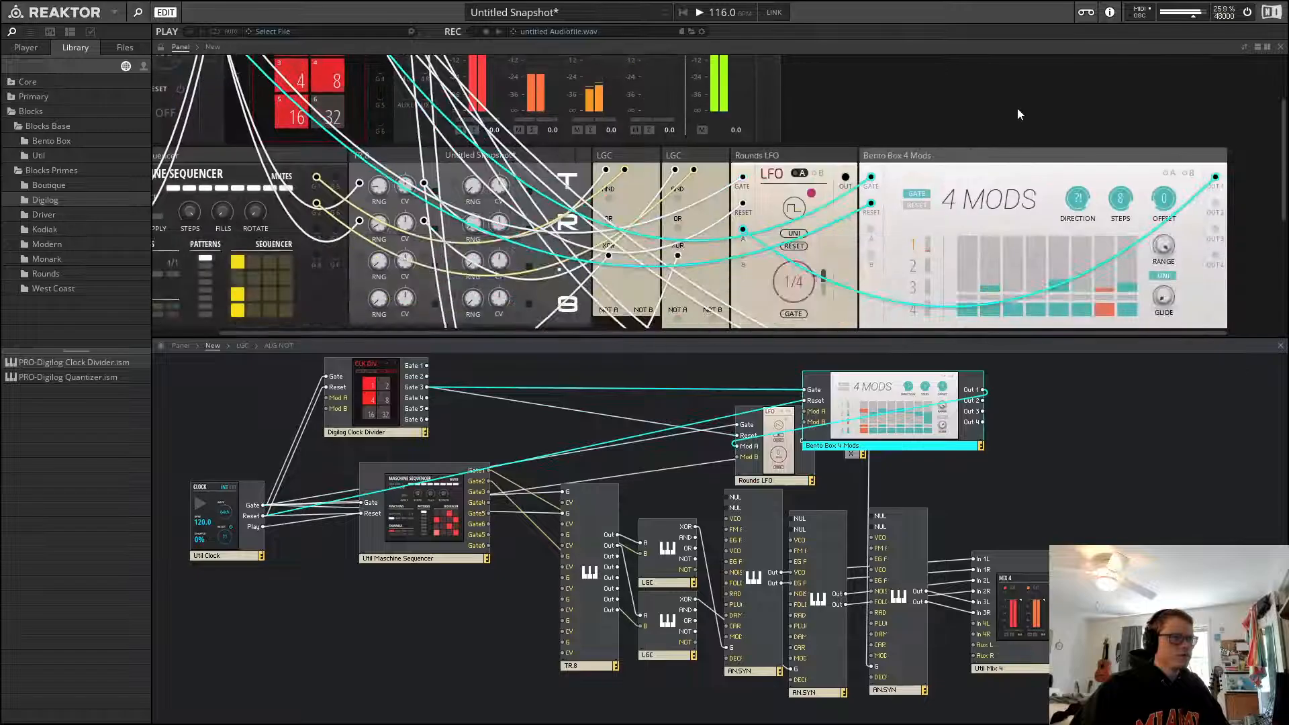
{"action": "scroll", "coordinate": [836, 134], "scroll_direction": "up", "scroll_amount": 4}
{"action": "left_click", "coordinate": [1014, 523]}
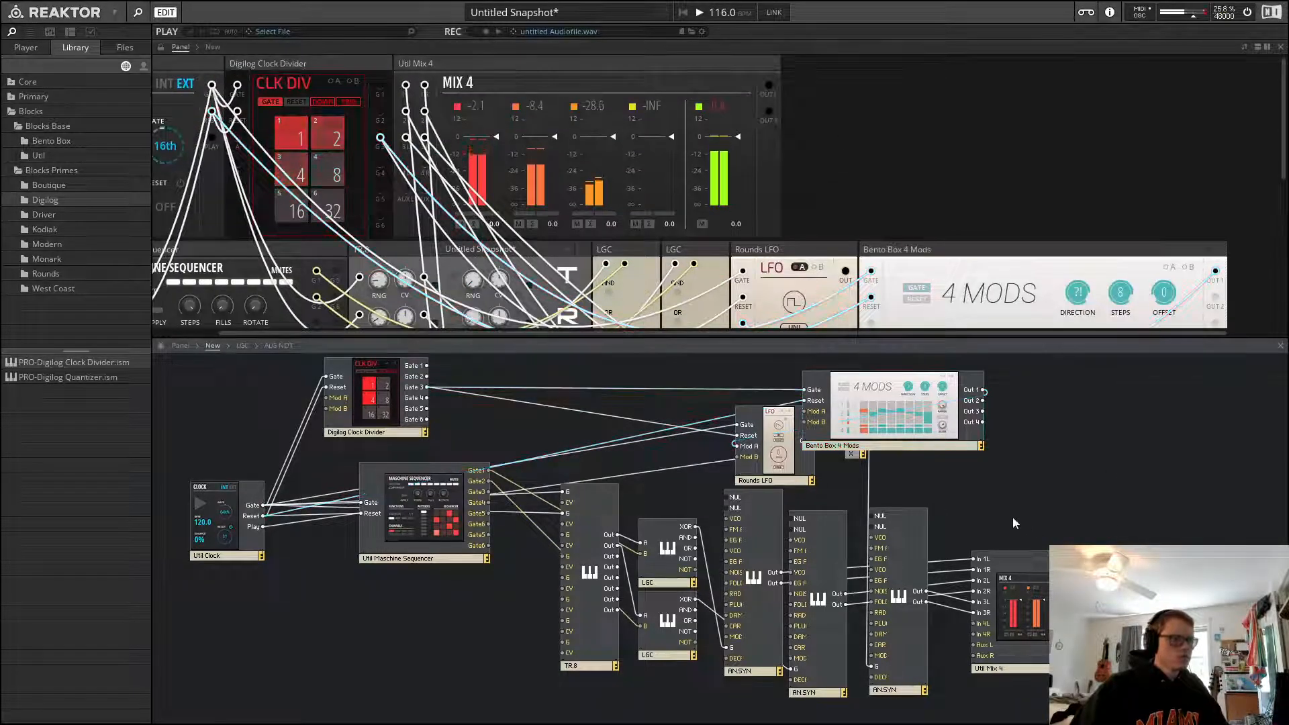
{"action": "left_click_drag", "start_coordinate": [779, 433], "coordinate": [601, 423]}
{"action": "left_click_drag", "start_coordinate": [869, 436], "coordinate": [723, 441]}
{"action": "left_click", "coordinate": [868, 448]}
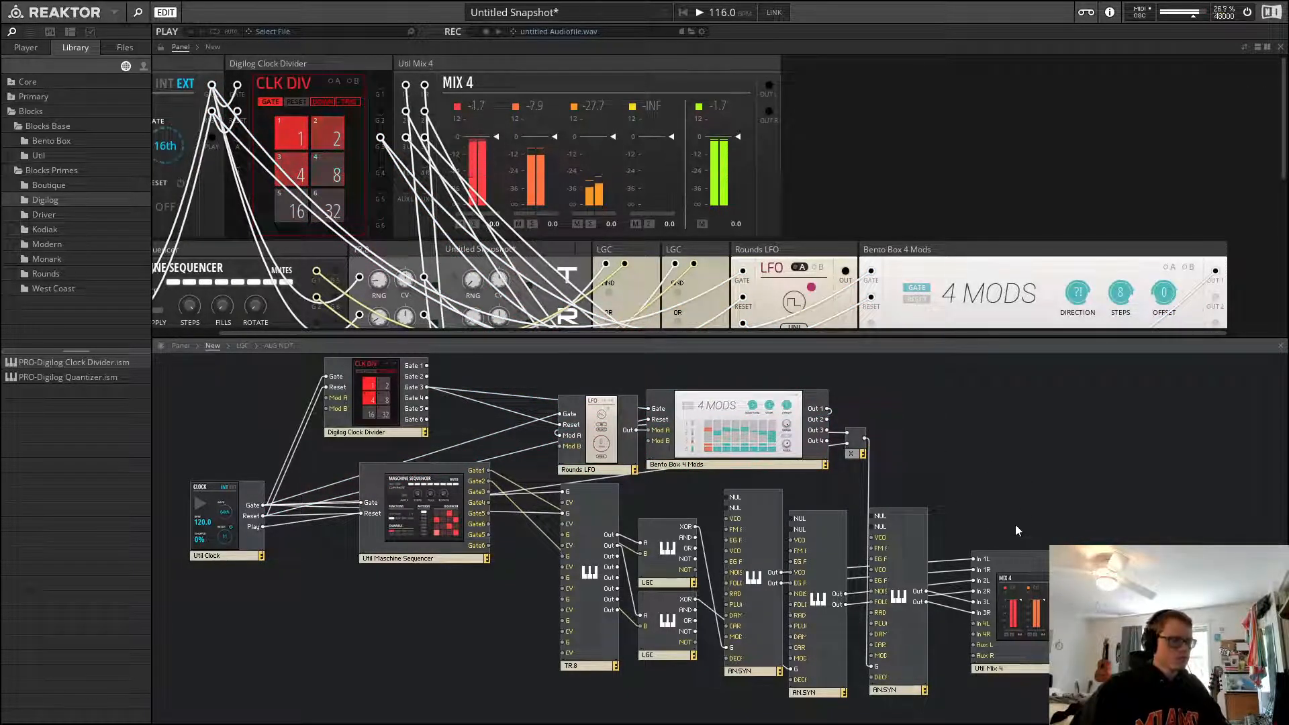
Scroll through the rearranged panel layout to review all blocks
{"action": "scroll", "coordinate": [1000, 252], "scroll_direction": "down", "scroll_amount": 5}
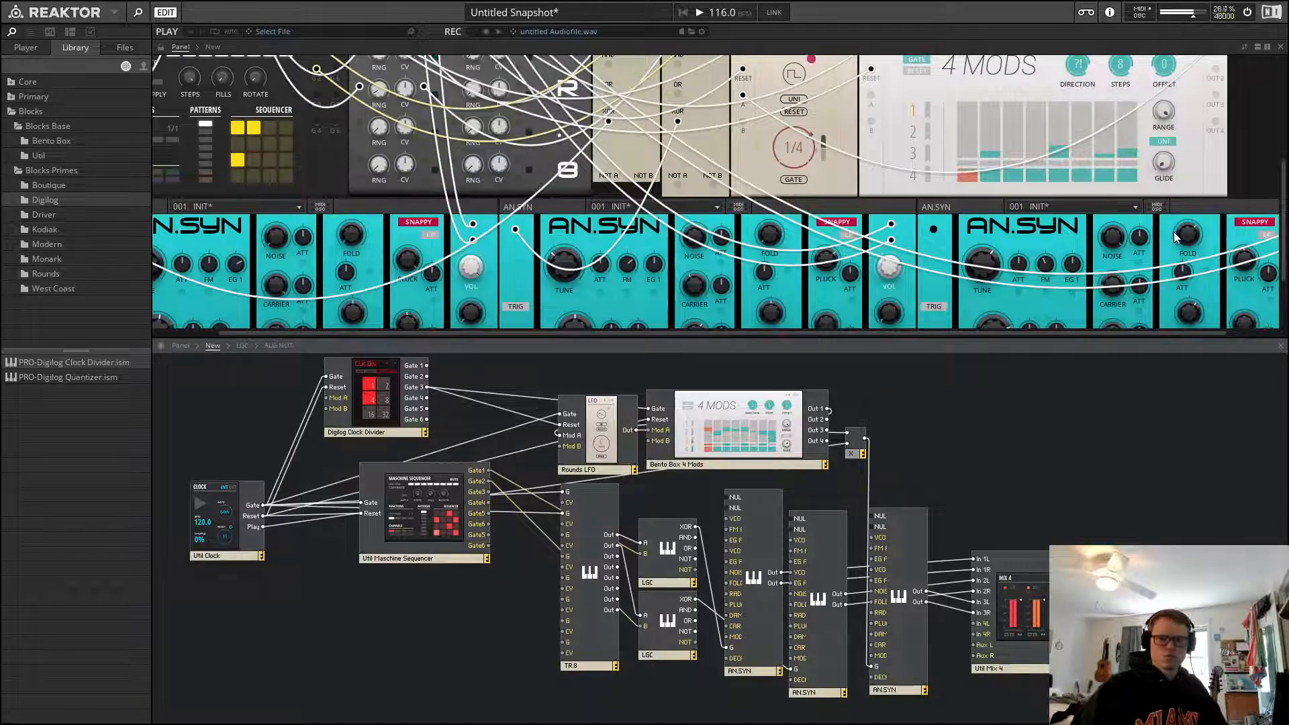
{"action": "scroll", "coordinate": [1174, 232], "scroll_direction": "up", "scroll_amount": 4}
{"action": "scroll", "coordinate": [765, 145], "scroll_direction": "up", "scroll_amount": 1}
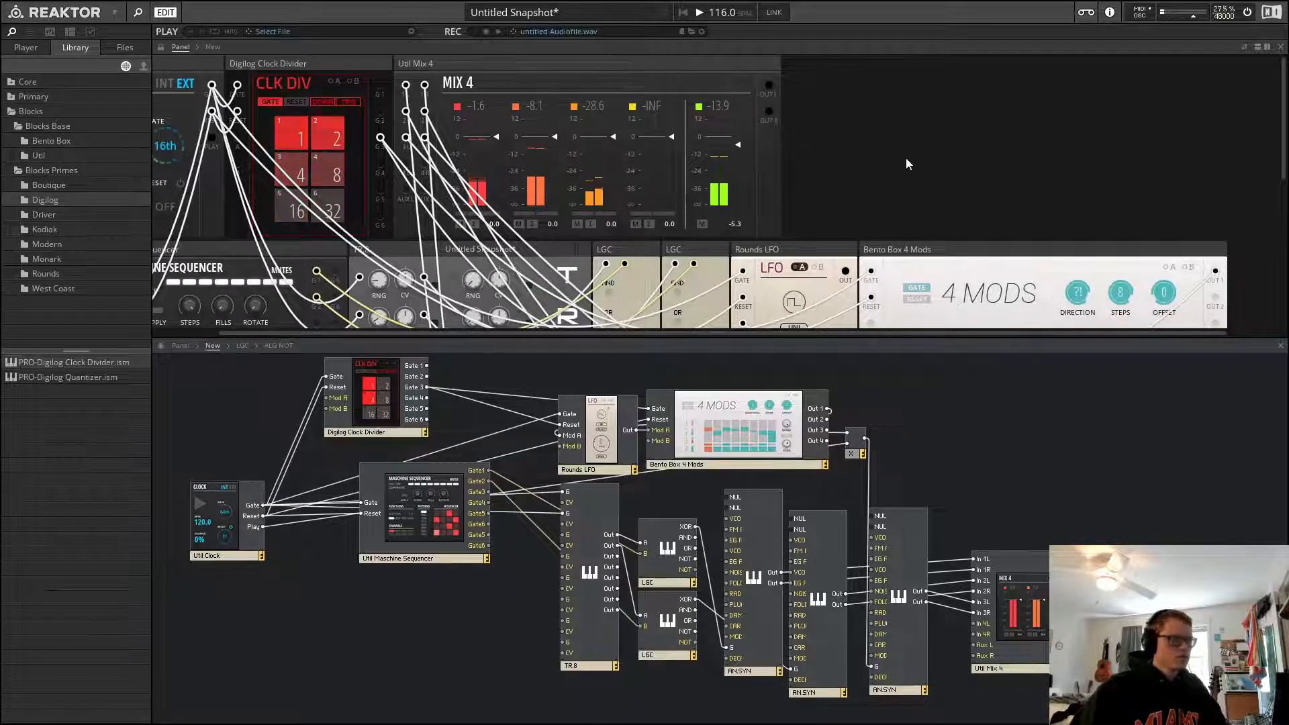
{"action": "scroll", "coordinate": [880, 135], "scroll_direction": "down", "scroll_amount": 3}
{"action": "scroll", "coordinate": [960, 134], "scroll_direction": "down", "scroll_amount": 3}
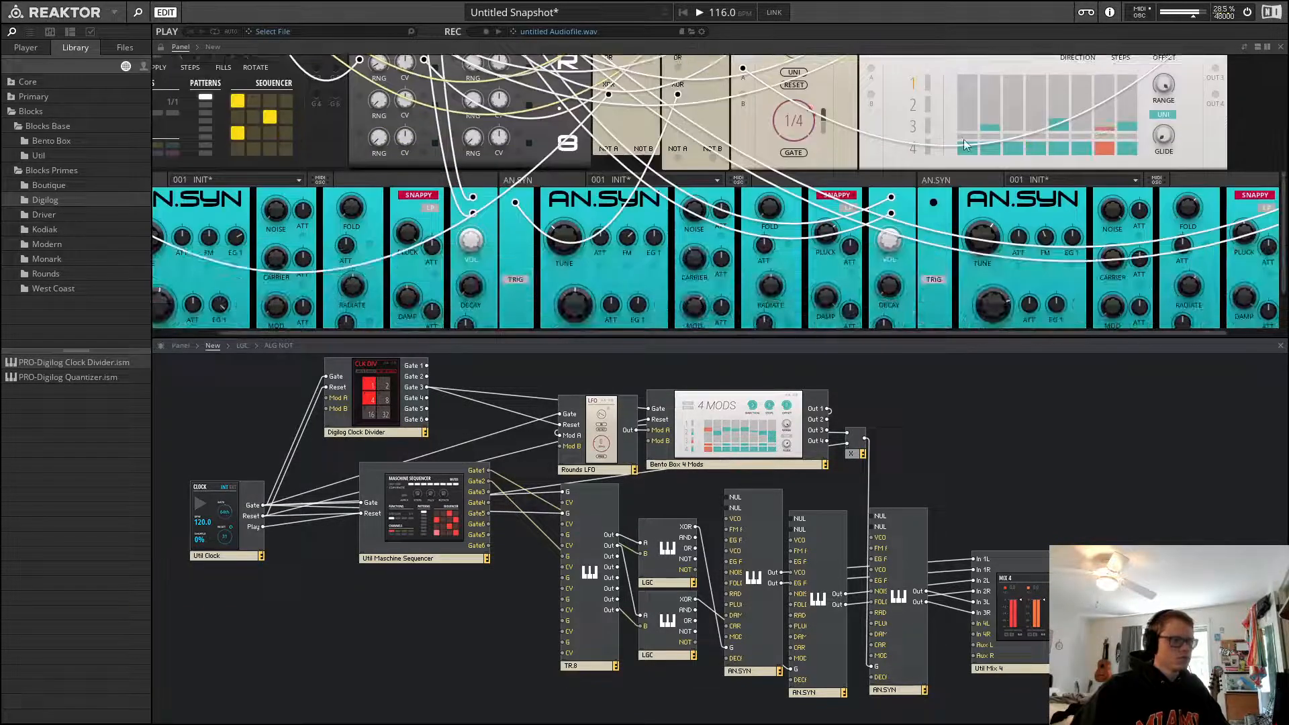
{"action": "left_click_drag", "start_coordinate": [770, 332], "coordinate": [1025, 329]}
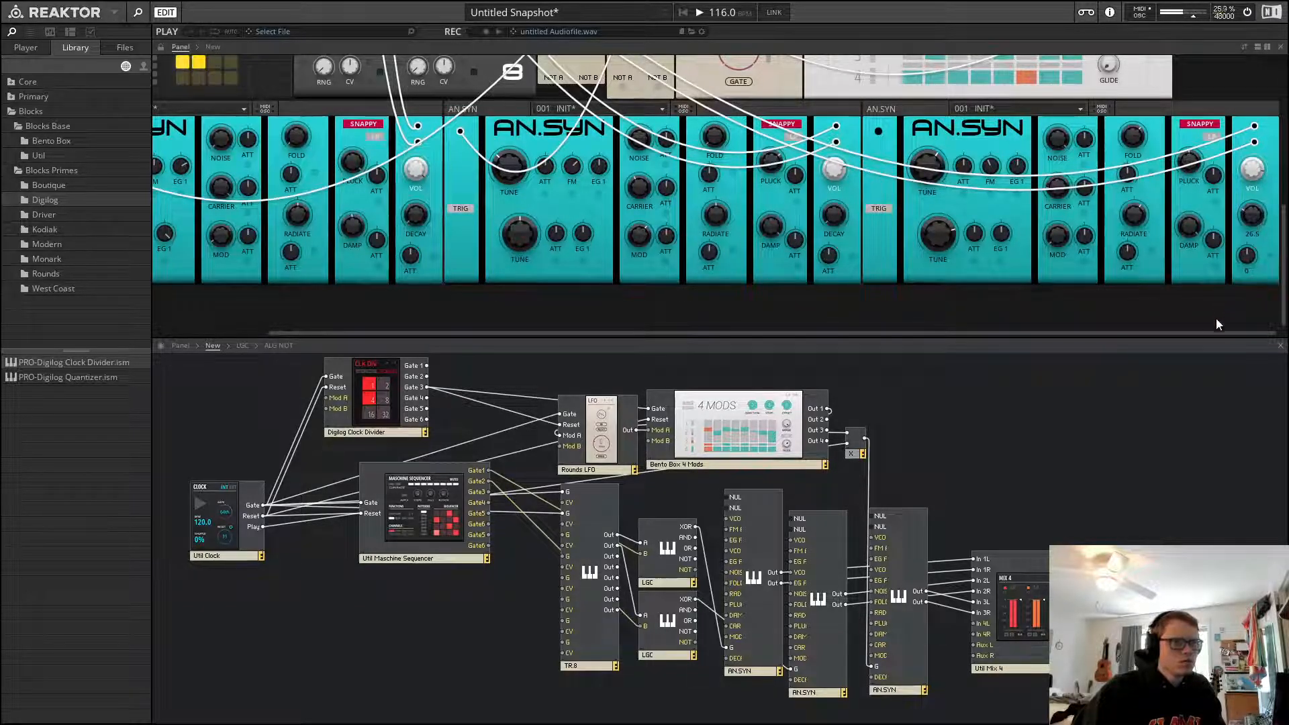
{"action": "left_click_drag", "start_coordinate": [1283, 276], "coordinate": [1262, 70]}
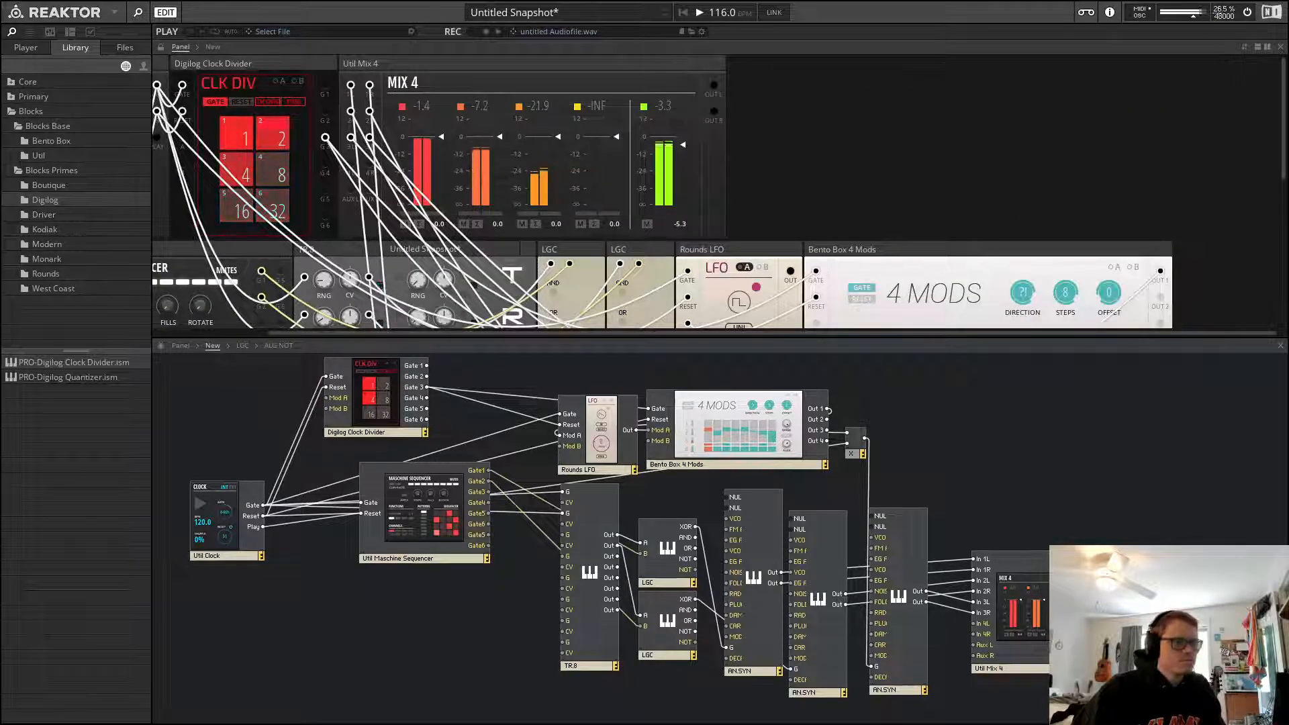
Move the Util Mix 4 block up slightly in the structure
{"action": "left_click_drag", "start_coordinate": [1011, 591], "coordinate": [973, 549]}
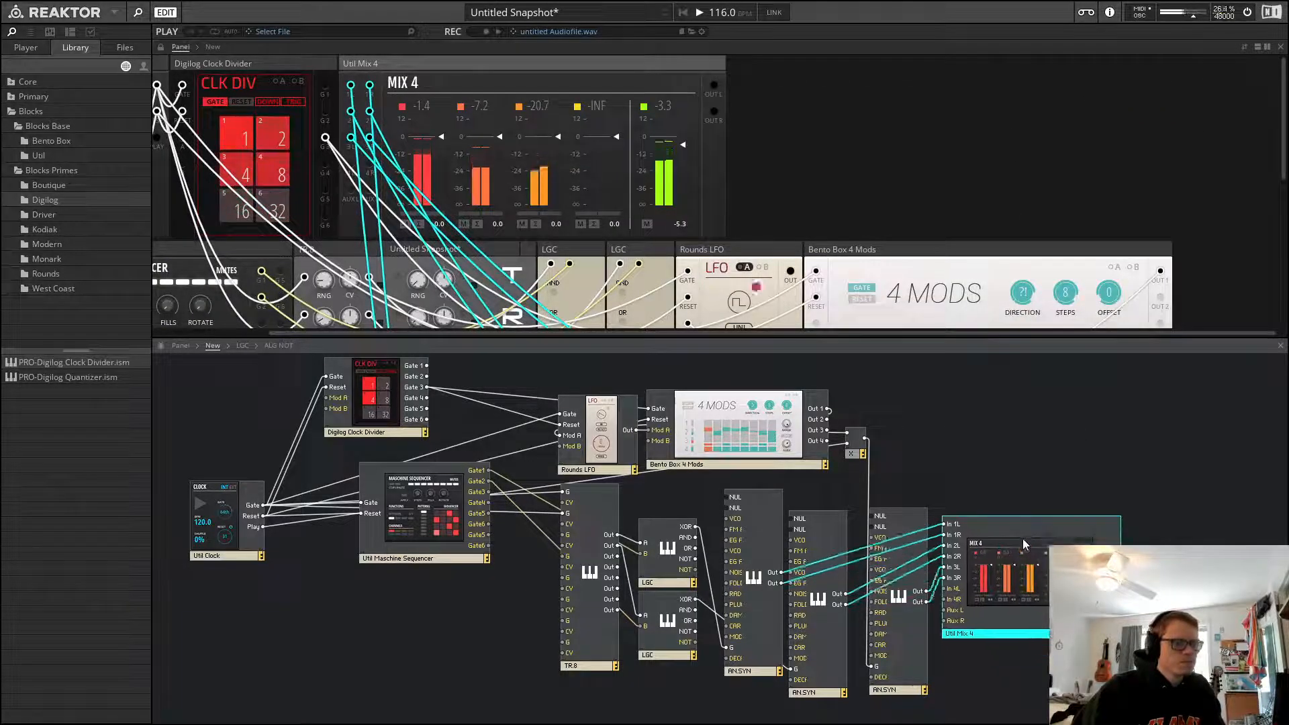
{"action": "left_click", "coordinate": [959, 457]}
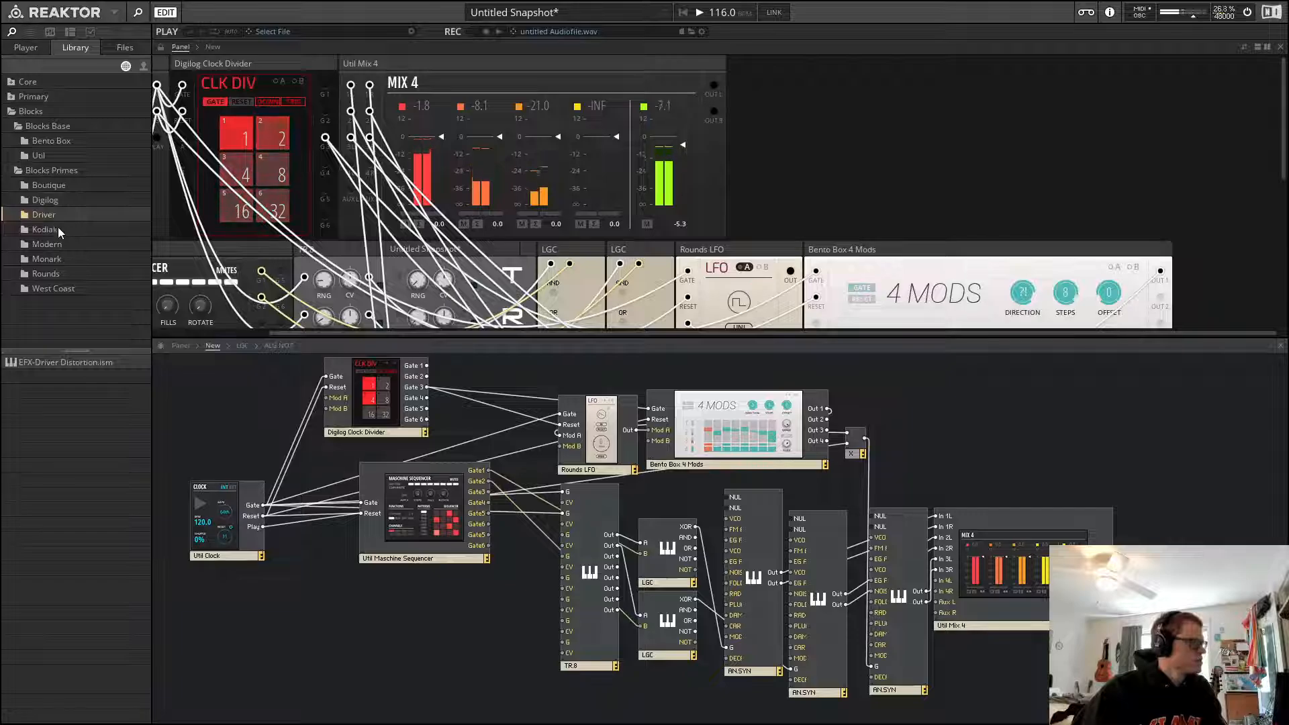
Add the Driver distortion block and route the Util Mix 4 outputs through it
{"action": "left_click_drag", "start_coordinate": [63, 363], "coordinate": [1135, 548]}
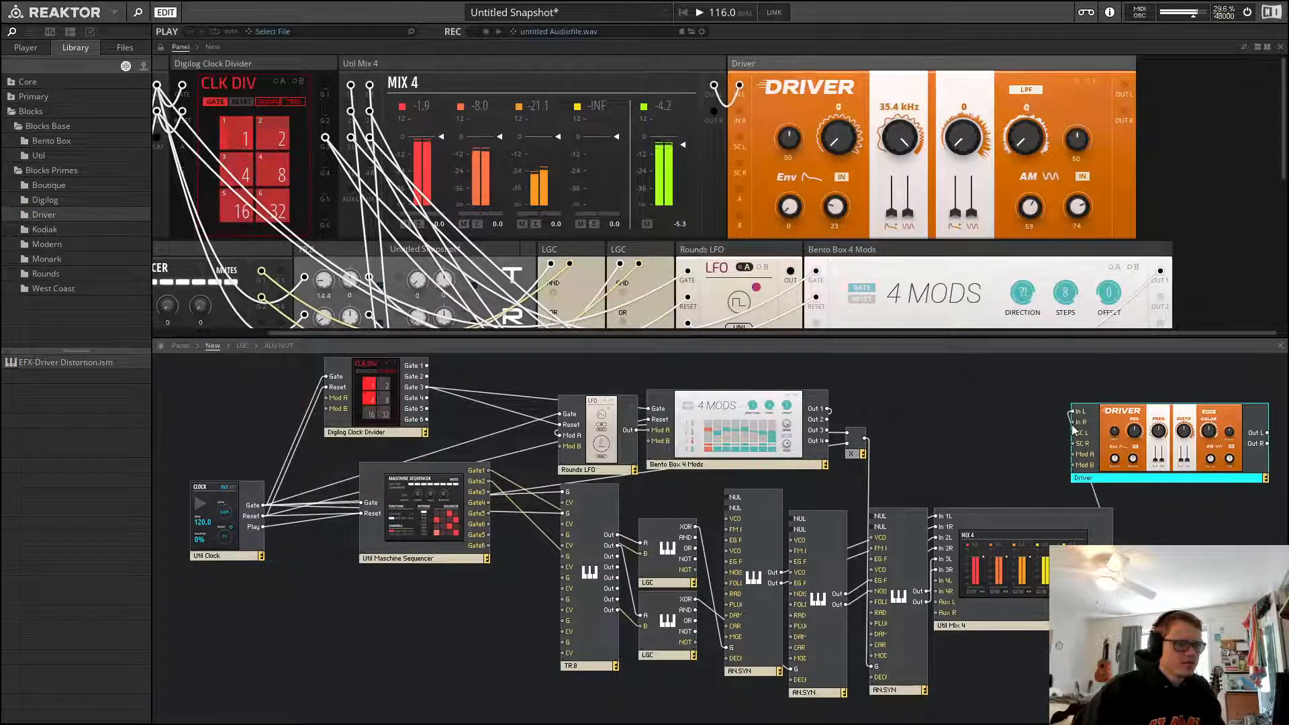
{"action": "left_click_drag", "start_coordinate": [1073, 422], "coordinate": [1112, 545]}
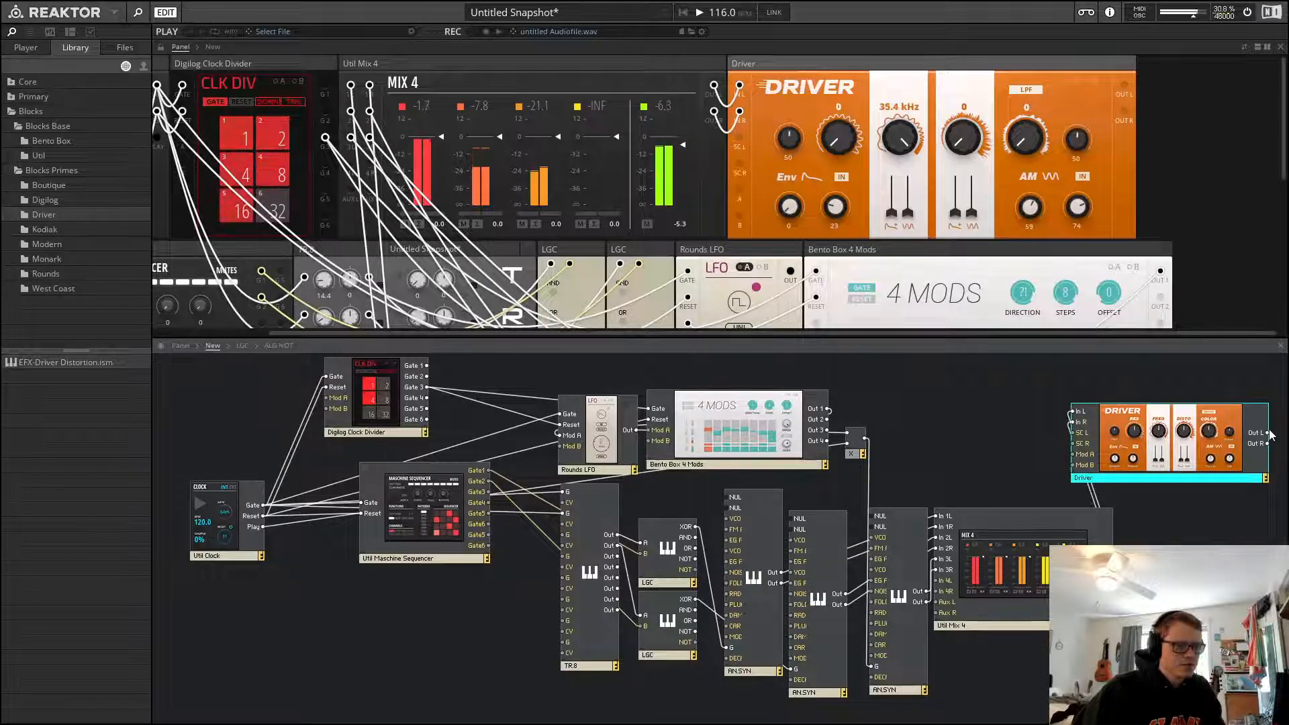
{"action": "left_click_drag", "start_coordinate": [1268, 528], "coordinate": [1268, 443]}
{"action": "left_click", "coordinate": [924, 437]}
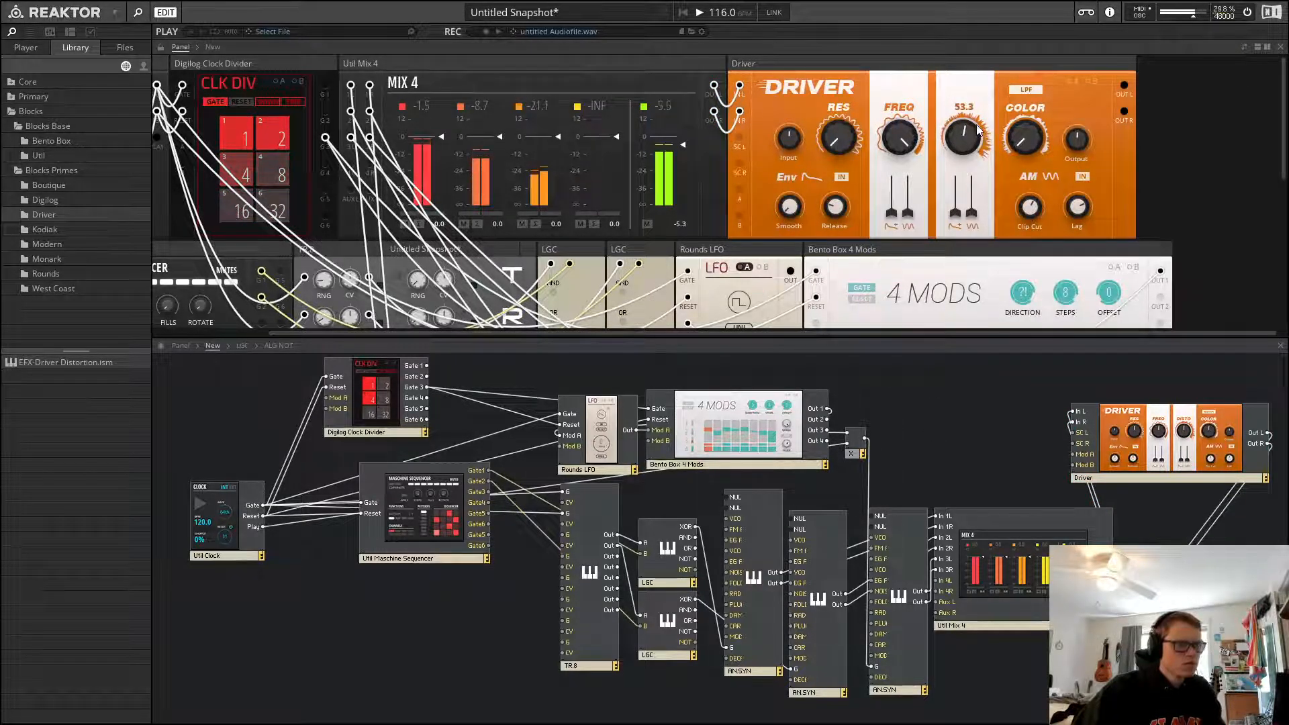
Turn up the Driver's distortion and modulation sliders and adjust its filter frequency and resonance
{"action": "left_click_drag", "start_coordinate": [978, 130], "coordinate": [1066, 11]}
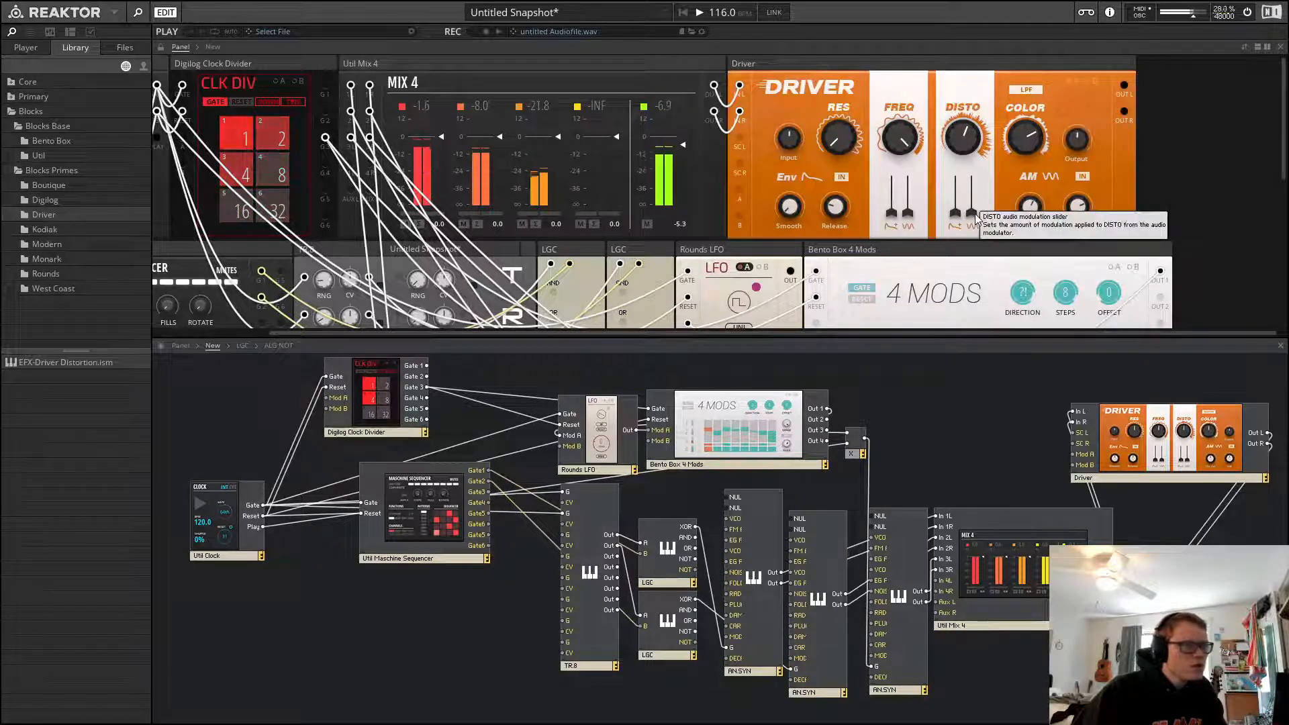
{"action": "left_click_drag", "start_coordinate": [975, 213], "coordinate": [987, 114]}
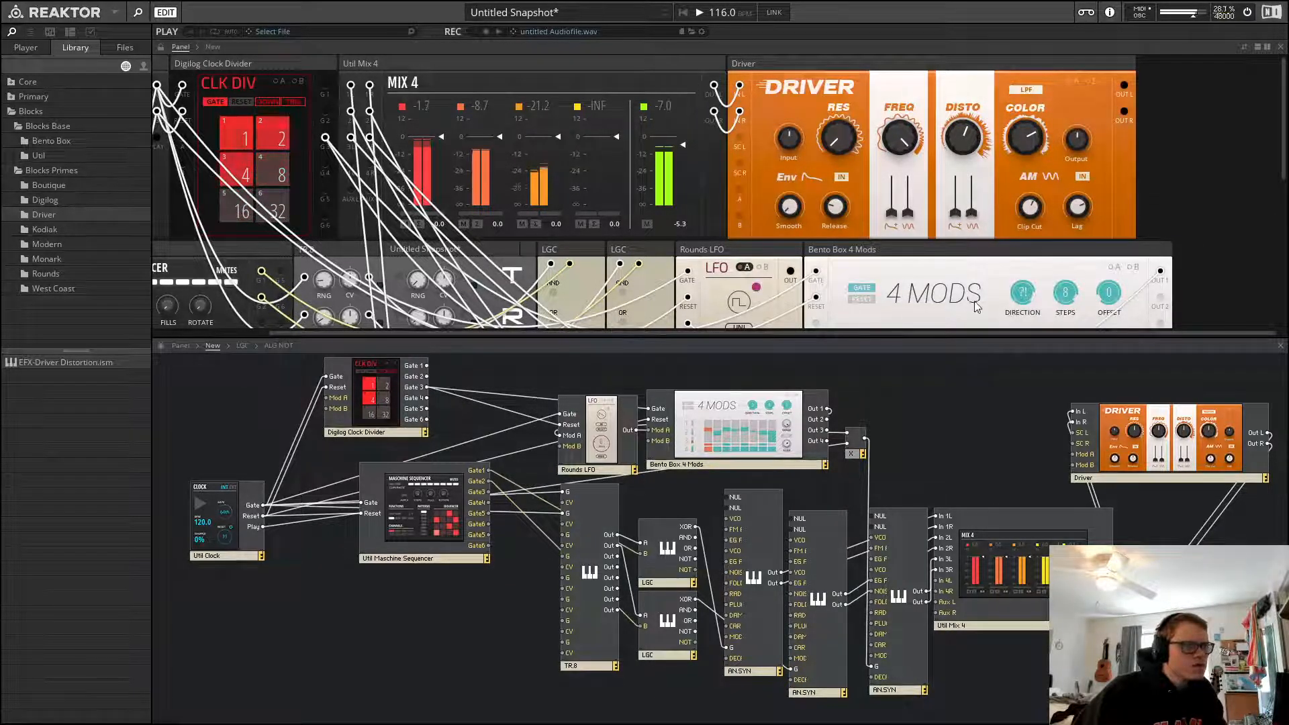
{"action": "left_click_drag", "start_coordinate": [956, 213], "coordinate": [988, 39]}
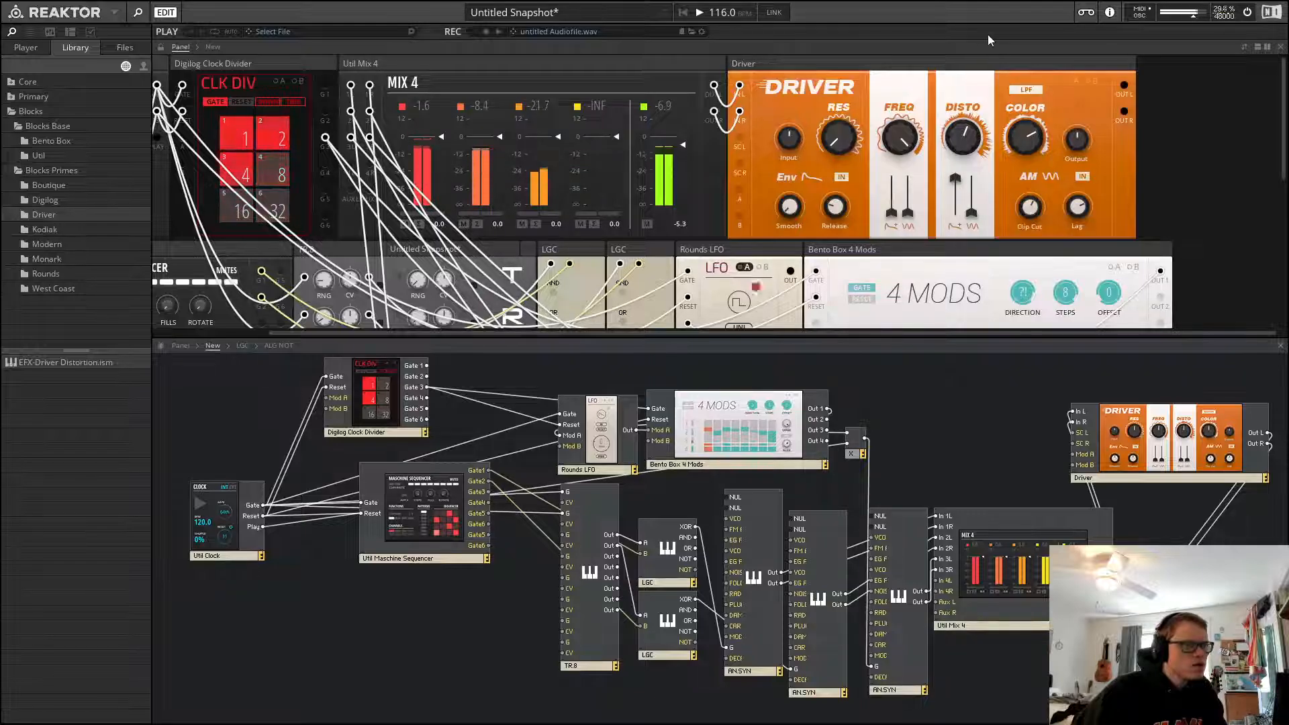
{"action": "left_click_drag", "start_coordinate": [974, 120], "coordinate": [985, 13]}
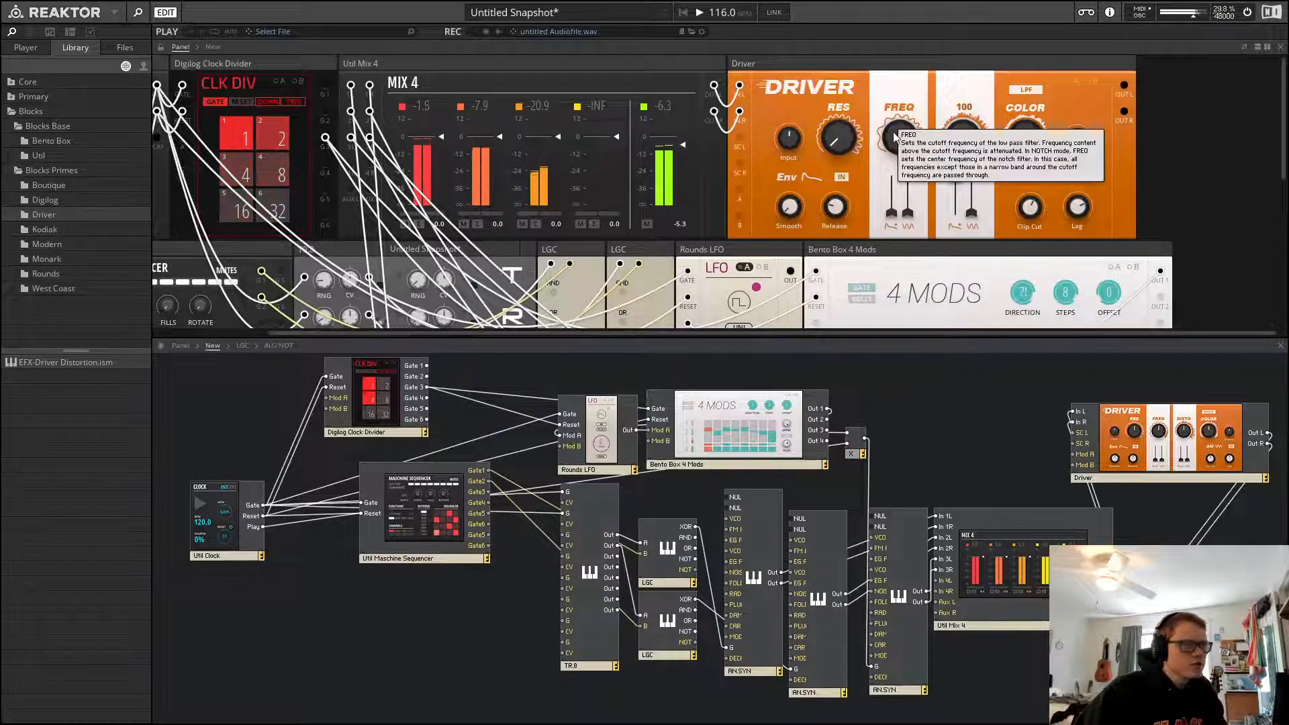
{"action": "left_click_drag", "start_coordinate": [898, 139], "coordinate": [921, 298]}
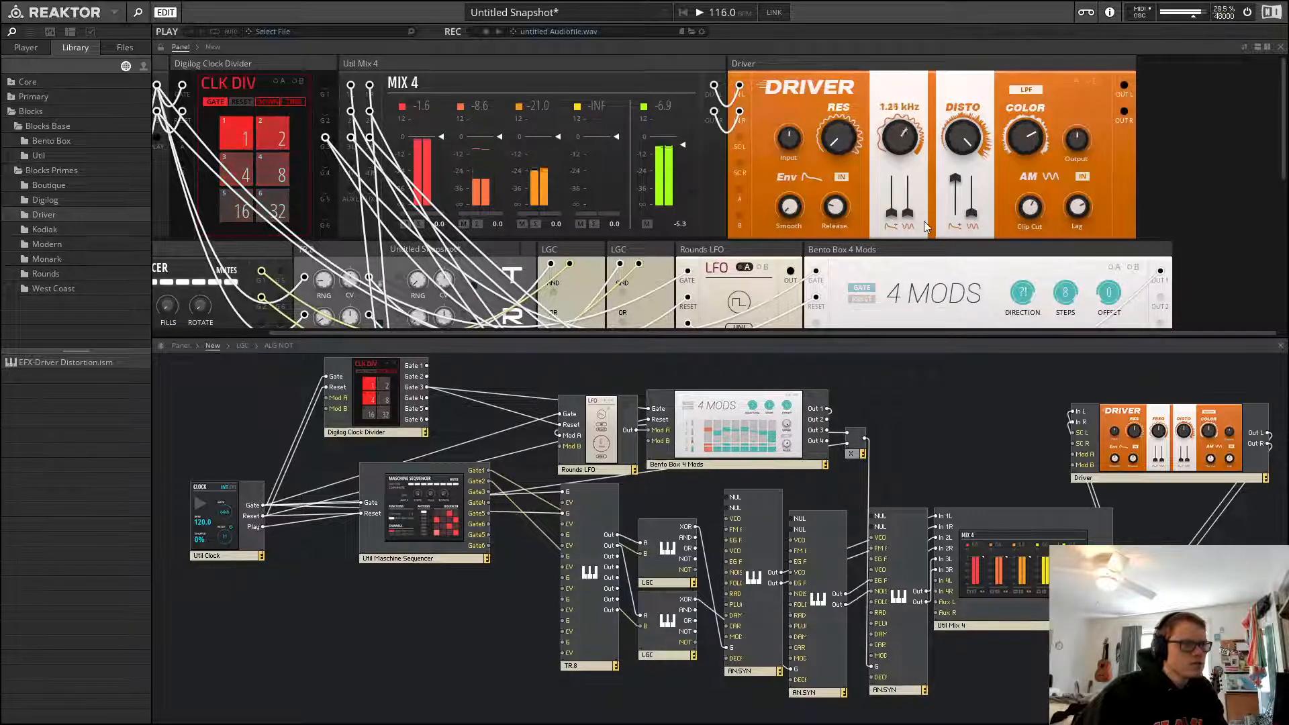
{"action": "left_click_drag", "start_coordinate": [924, 220], "coordinate": [927, 108]}
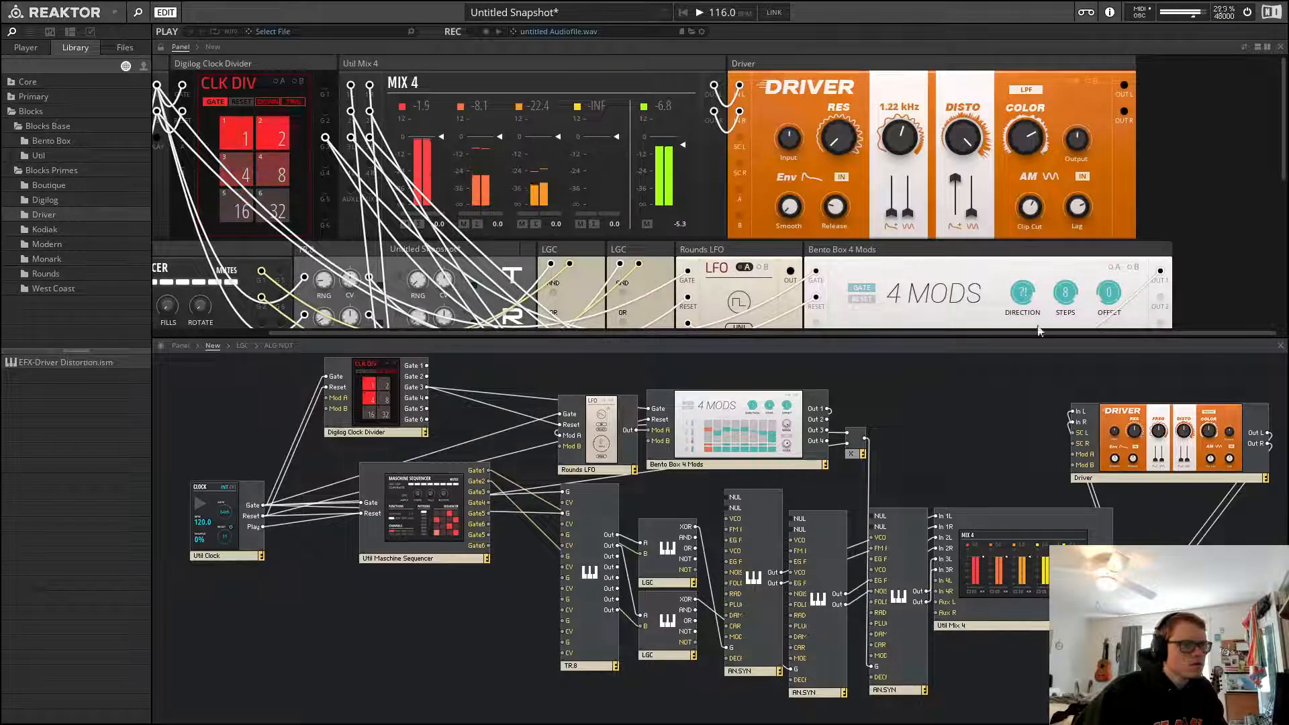
{"action": "left_click_drag", "start_coordinate": [897, 148], "coordinate": [999, 93]}
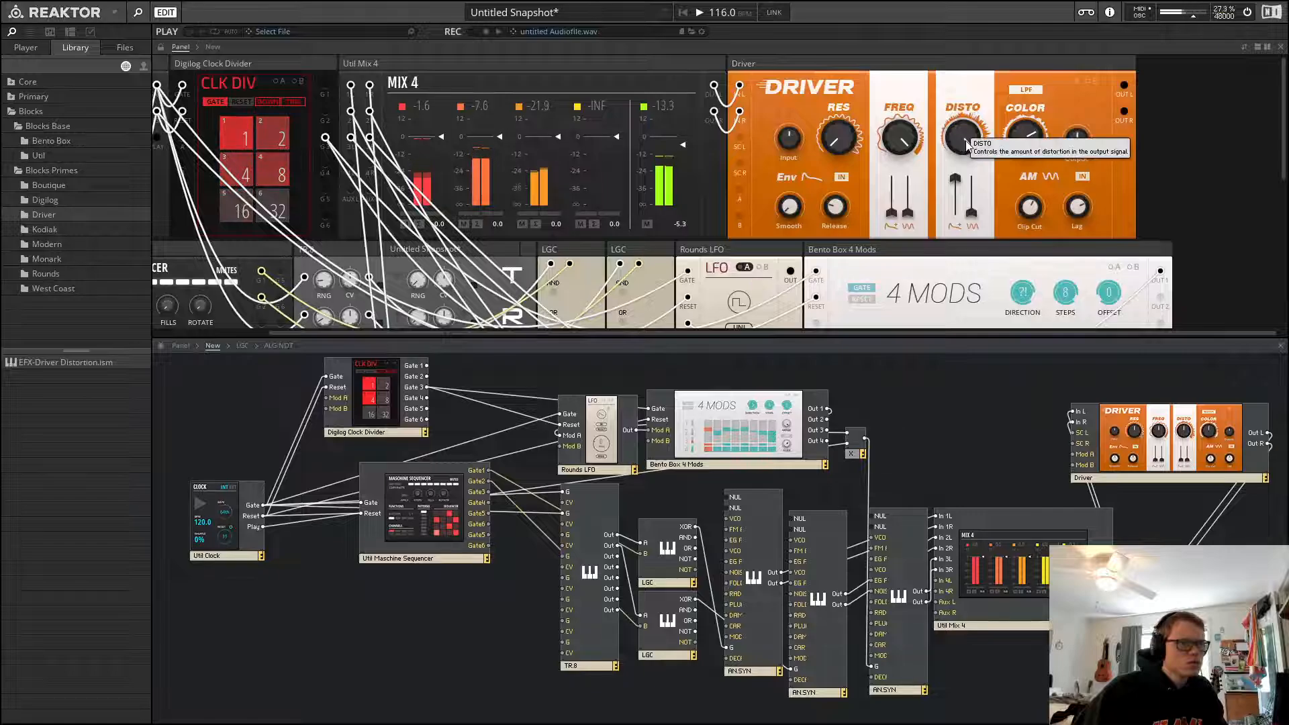
{"action": "left_click", "coordinate": [824, 149]}
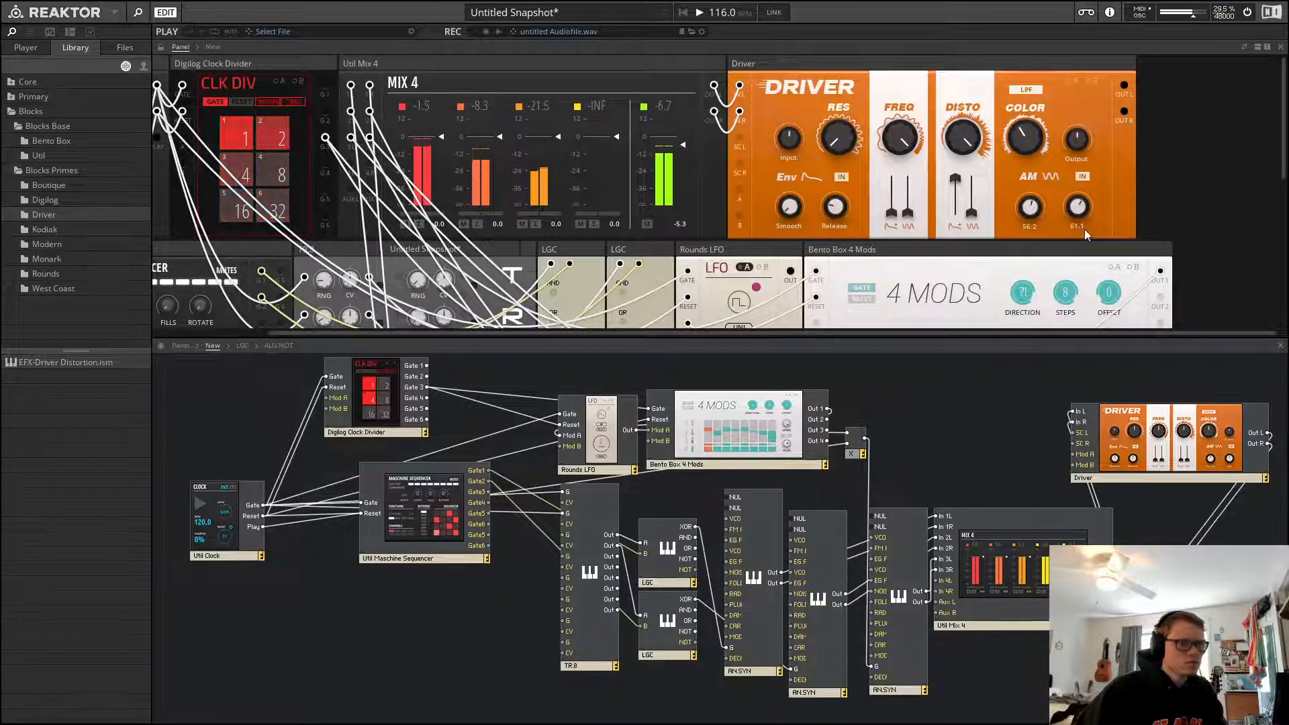
Delete the Driver block from the structure
{"action": "left_click", "coordinate": [1167, 454]}
{"action": "key", "text": "Delete"}
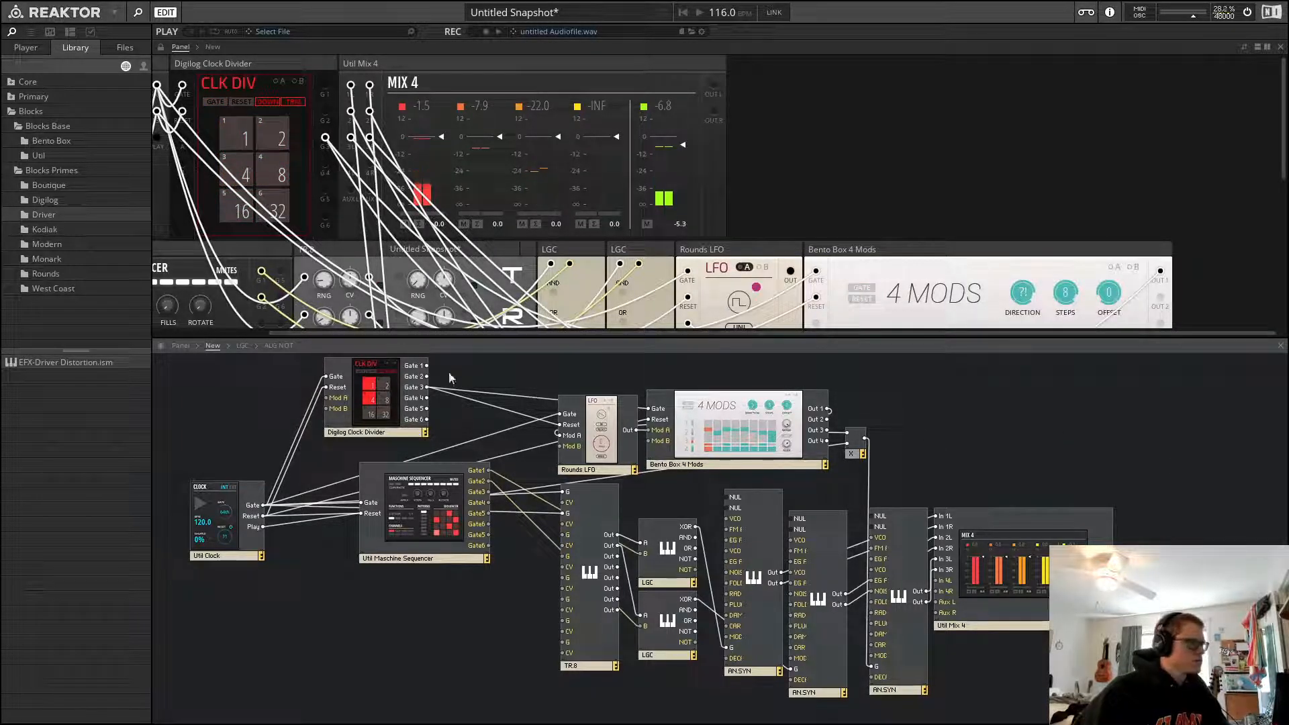
Add the Rounds Reverb block and wire the Util Mix 4 outputs into it and its outputs onward
{"action": "left_click", "coordinate": [41, 274]}
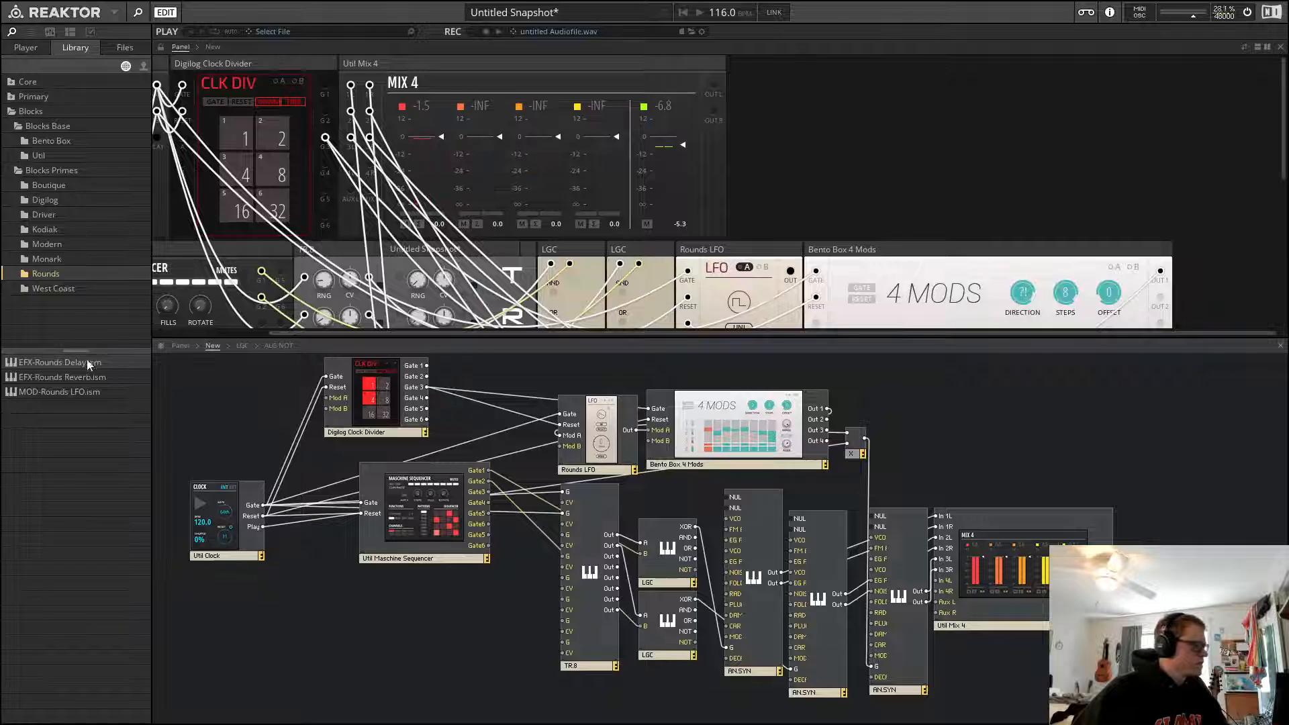
{"action": "left_click_drag", "start_coordinate": [79, 377], "coordinate": [1061, 423]}
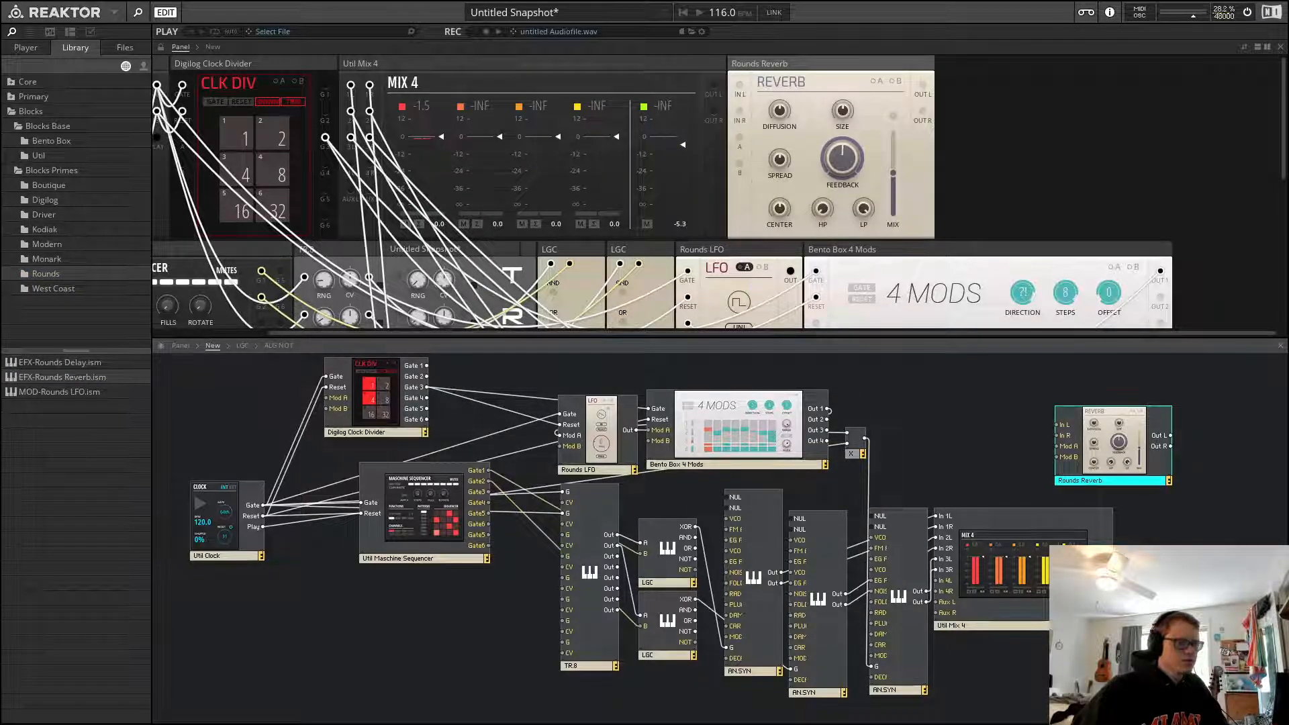
{"action": "left_click_drag", "start_coordinate": [1028, 379], "coordinate": [1058, 425]}
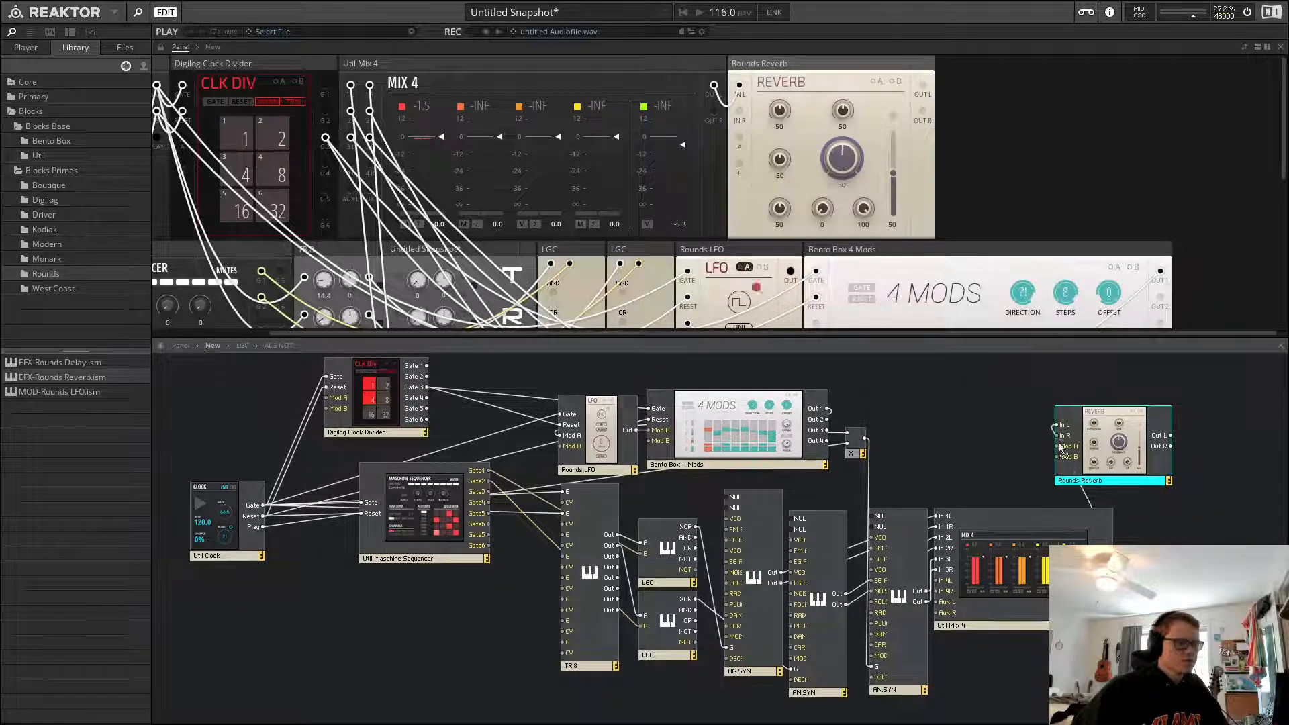
{"action": "left_click_drag", "start_coordinate": [1113, 568], "coordinate": [1112, 569]}
{"action": "mouse_move", "coordinate": [1170, 446]}
{"action": "left_mouse_down"}
{"action": "mouse_move", "coordinate": [1158, 569]}
{"action": "mouse_move", "coordinate": [1197, 473]}
{"action": "mouse_move", "coordinate": [1174, 435]}
{"action": "left_mouse_up"}
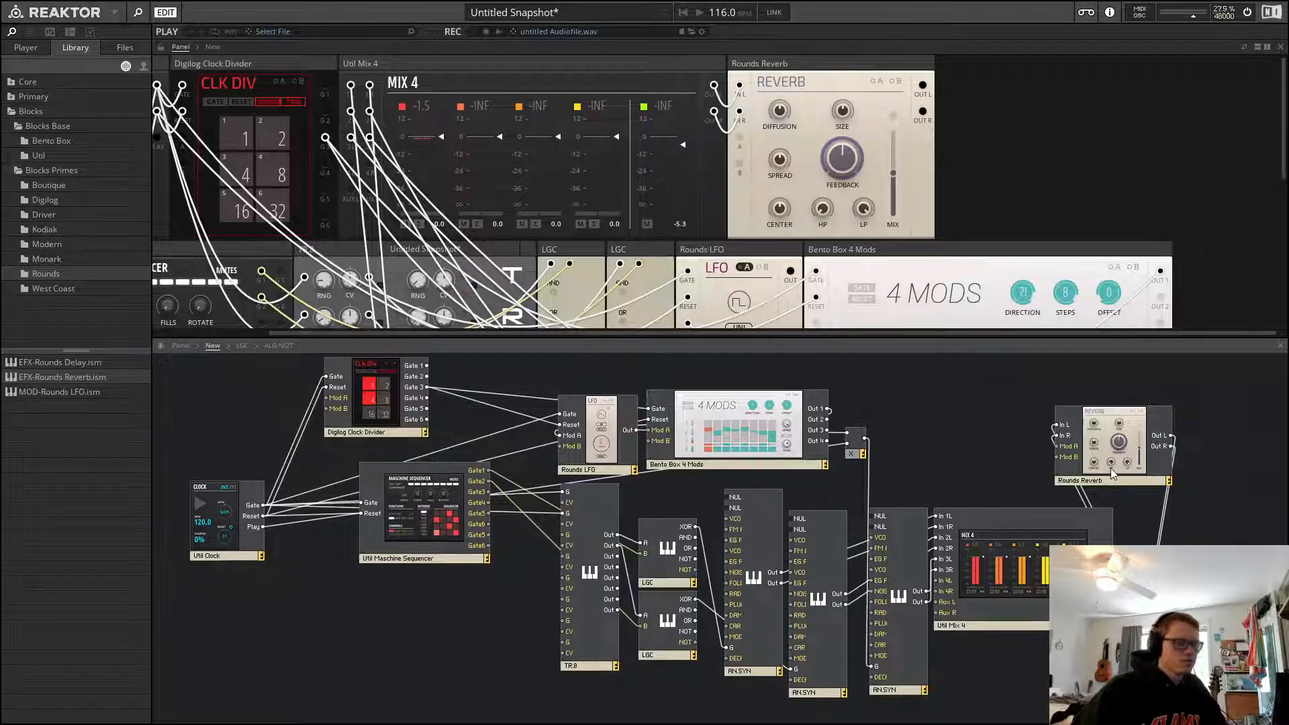
Move the Rounds Reverb block just above the Util Mix 4 block
{"action": "left_click_drag", "start_coordinate": [1110, 469], "coordinate": [1003, 489]}
{"action": "key", "text": "space"}
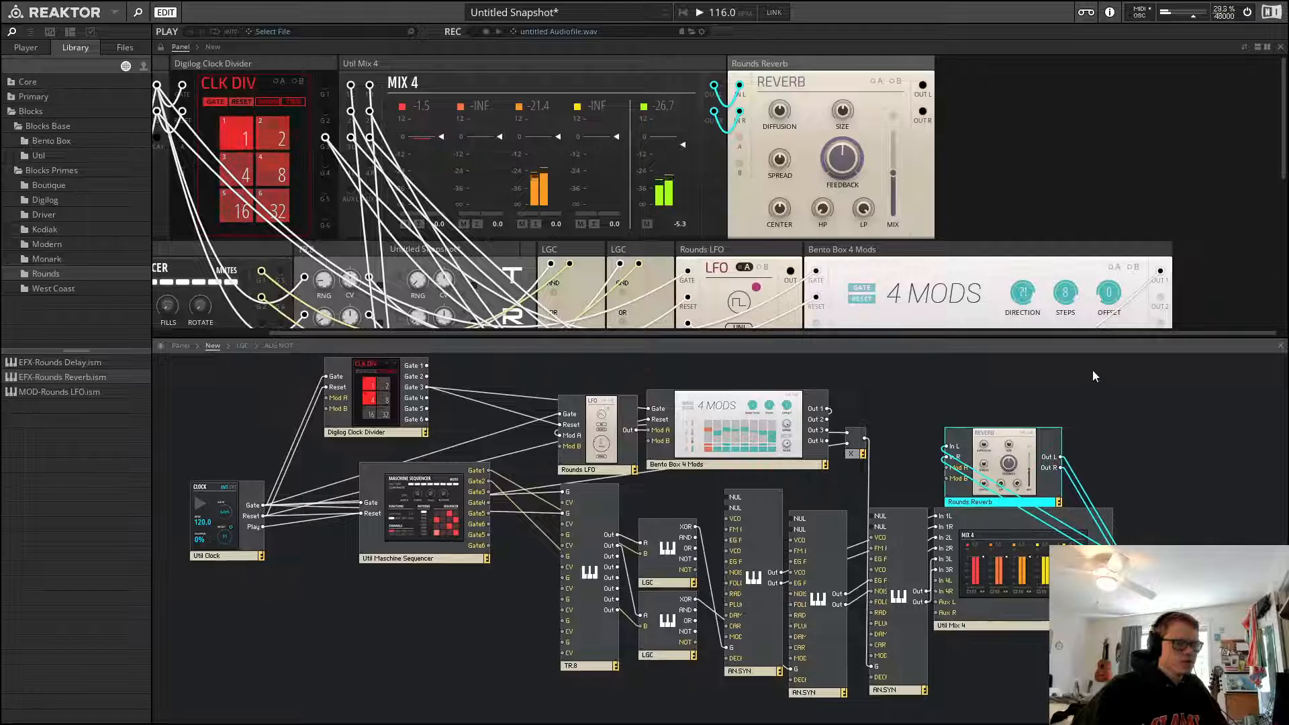
{"action": "left_click", "coordinate": [1093, 372]}
Adjust the reverb's mix, diffusion, feedback and size controls
{"action": "left_click_drag", "start_coordinate": [893, 174], "coordinate": [907, 6]}
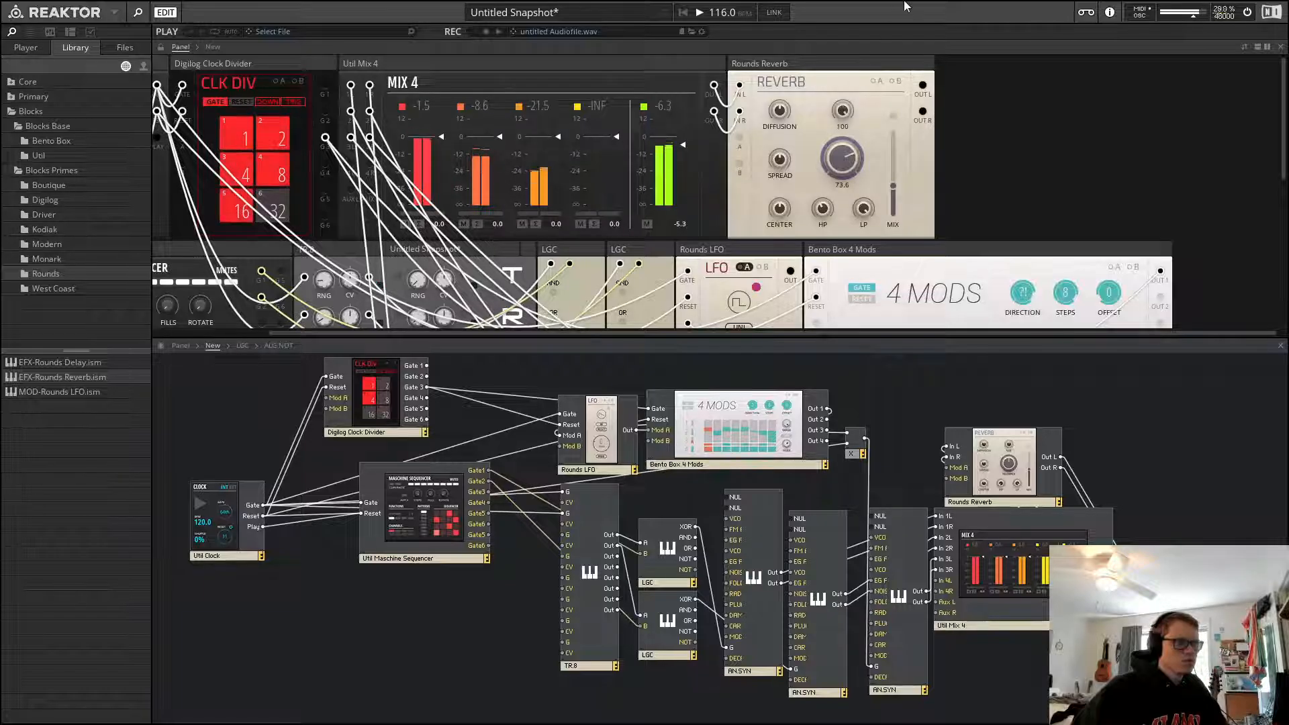
{"action": "left_click_drag", "start_coordinate": [783, 113], "coordinate": [794, 80]}
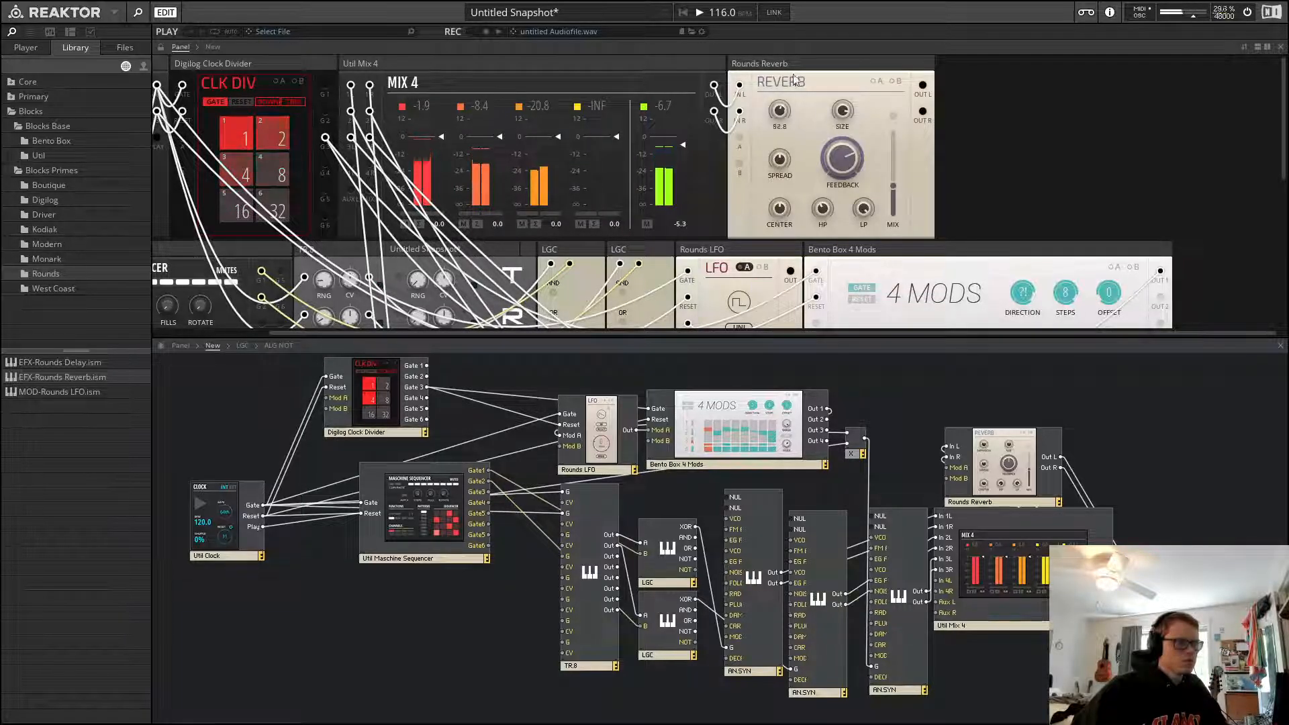
{"action": "left_click_drag", "start_coordinate": [904, 184], "coordinate": [901, 243]}
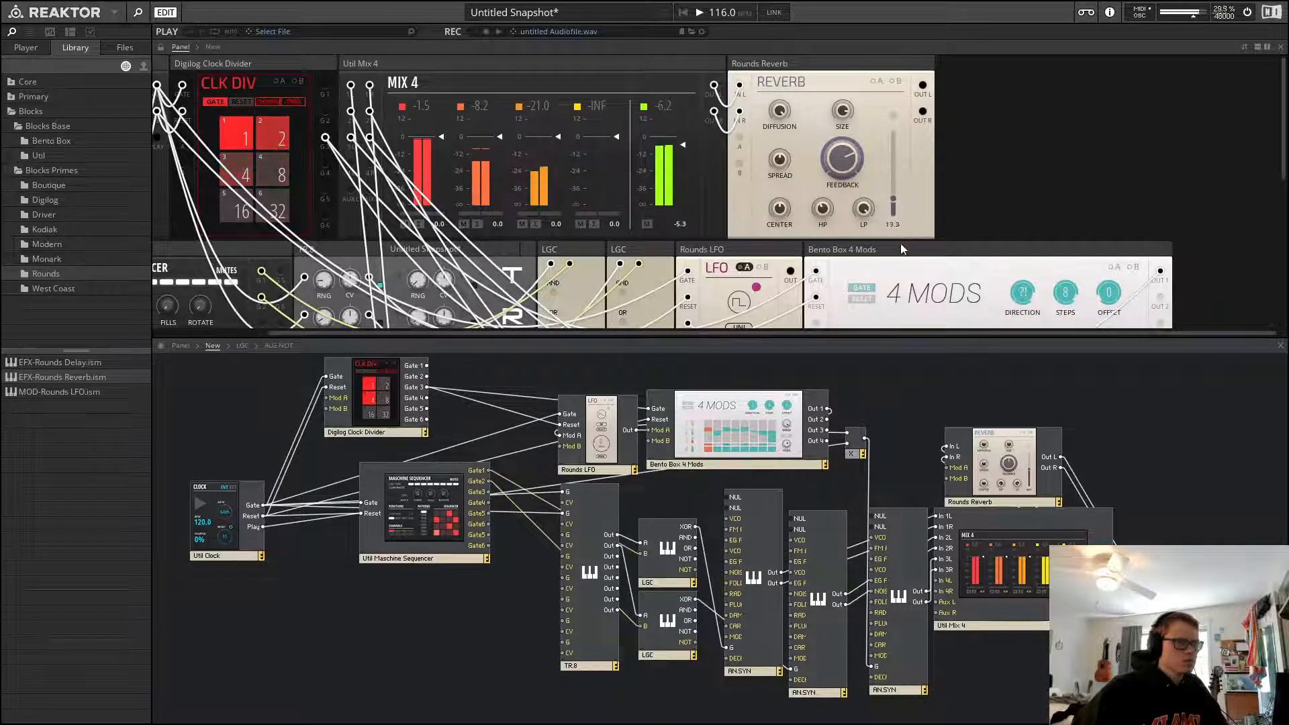
{"action": "left_click_drag", "start_coordinate": [842, 161], "coordinate": [844, 183]}
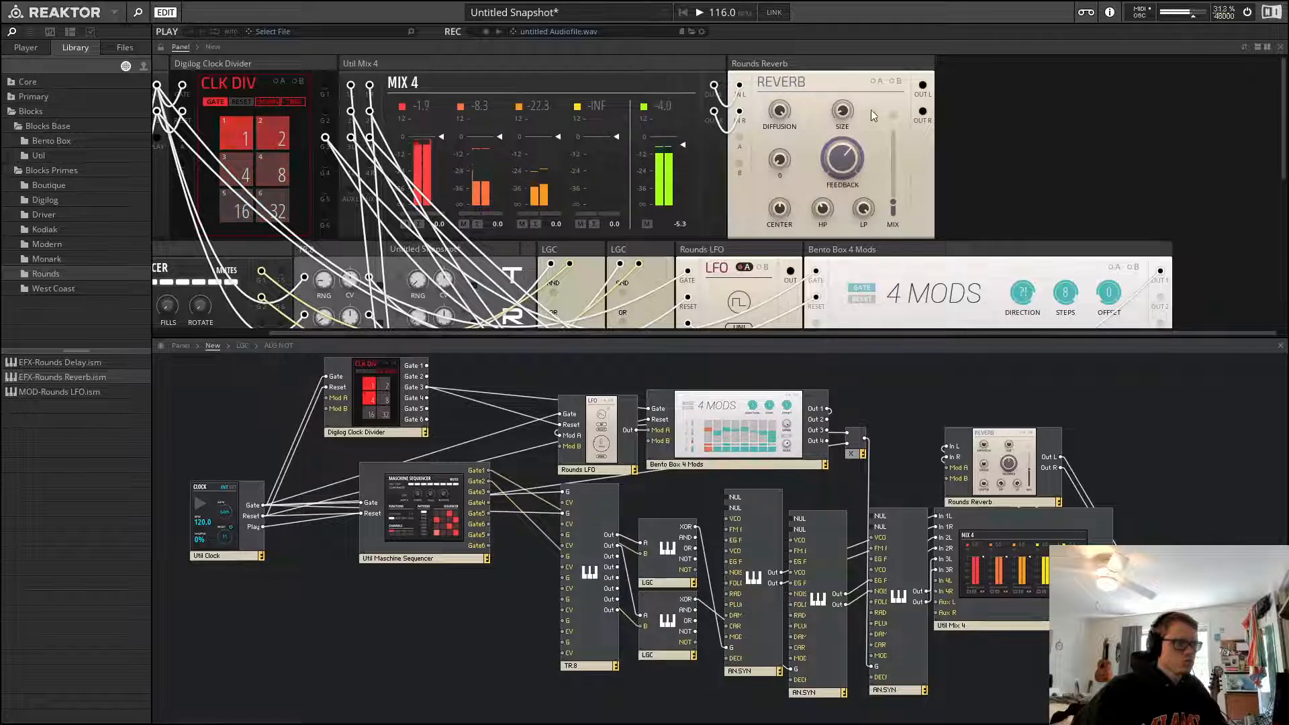
{"action": "left_click_drag", "start_coordinate": [846, 77], "coordinate": [884, 2]}
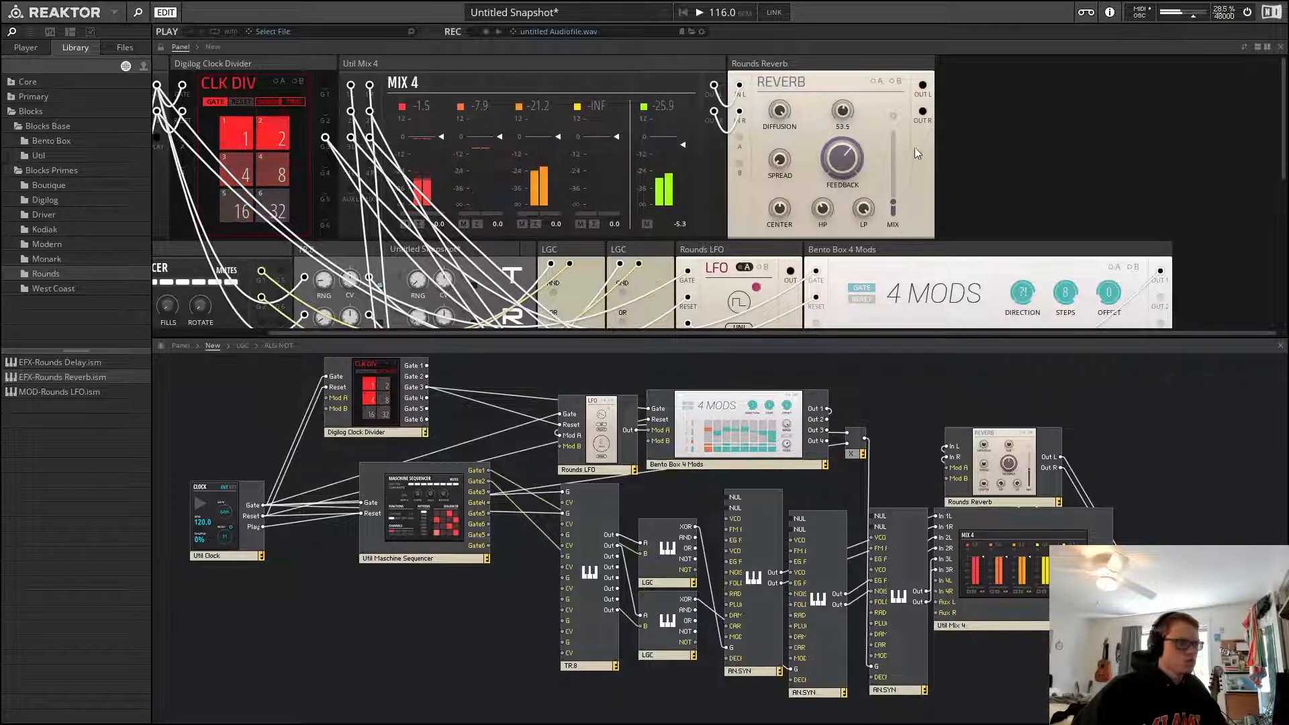
Patch a 4 Mods output into the reverb's Mod A input and set its modulation depth on the size knob
{"action": "scroll", "coordinate": [1089, 155], "scroll_direction": "down", "scroll_amount": 3}
{"action": "scroll", "coordinate": [1050, 159], "scroll_direction": "up", "scroll_amount": 3}
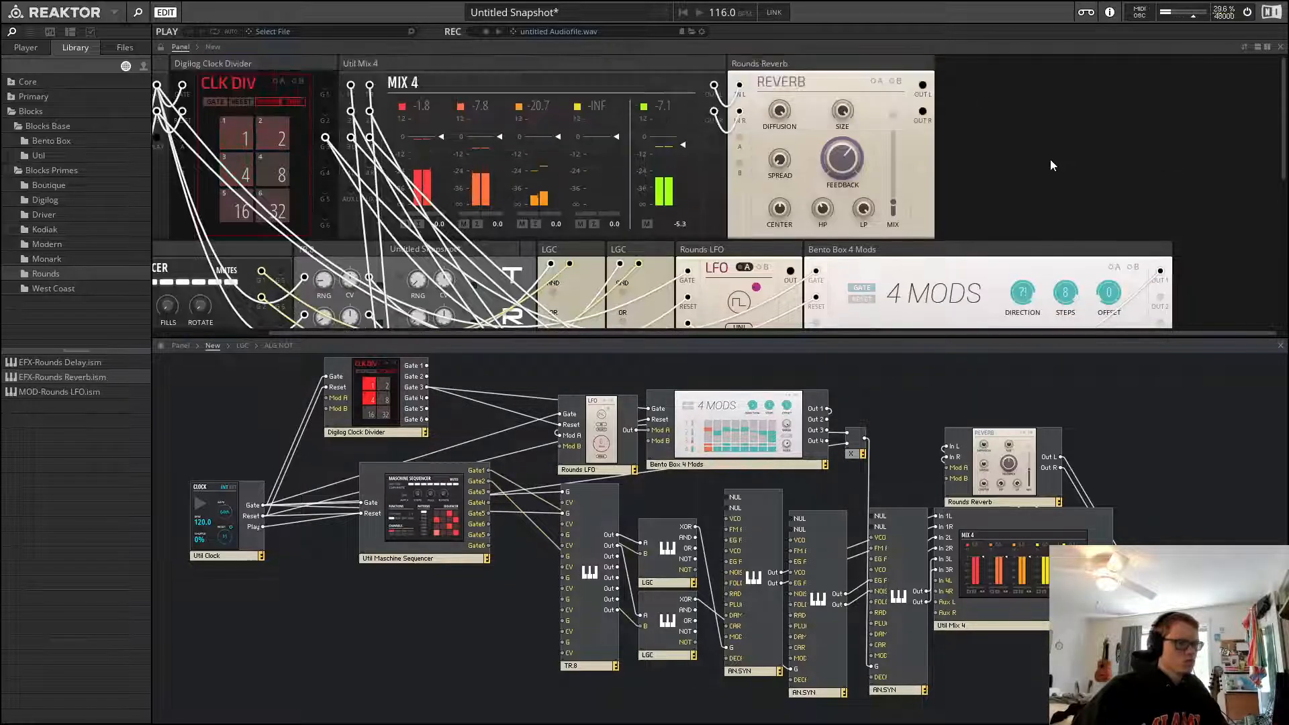
{"action": "scroll", "coordinate": [925, 145], "scroll_direction": "down", "scroll_amount": 2}
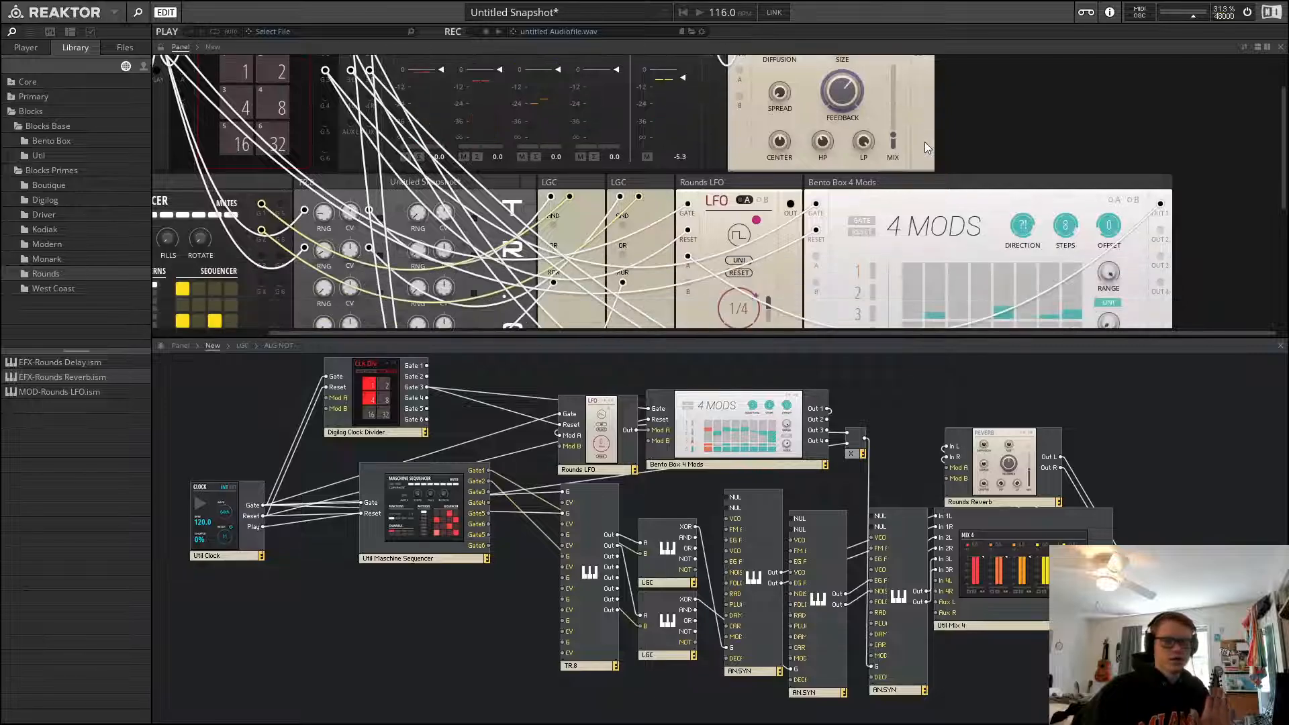
{"action": "scroll", "coordinate": [1013, 140], "scroll_direction": "up", "scroll_amount": 2}
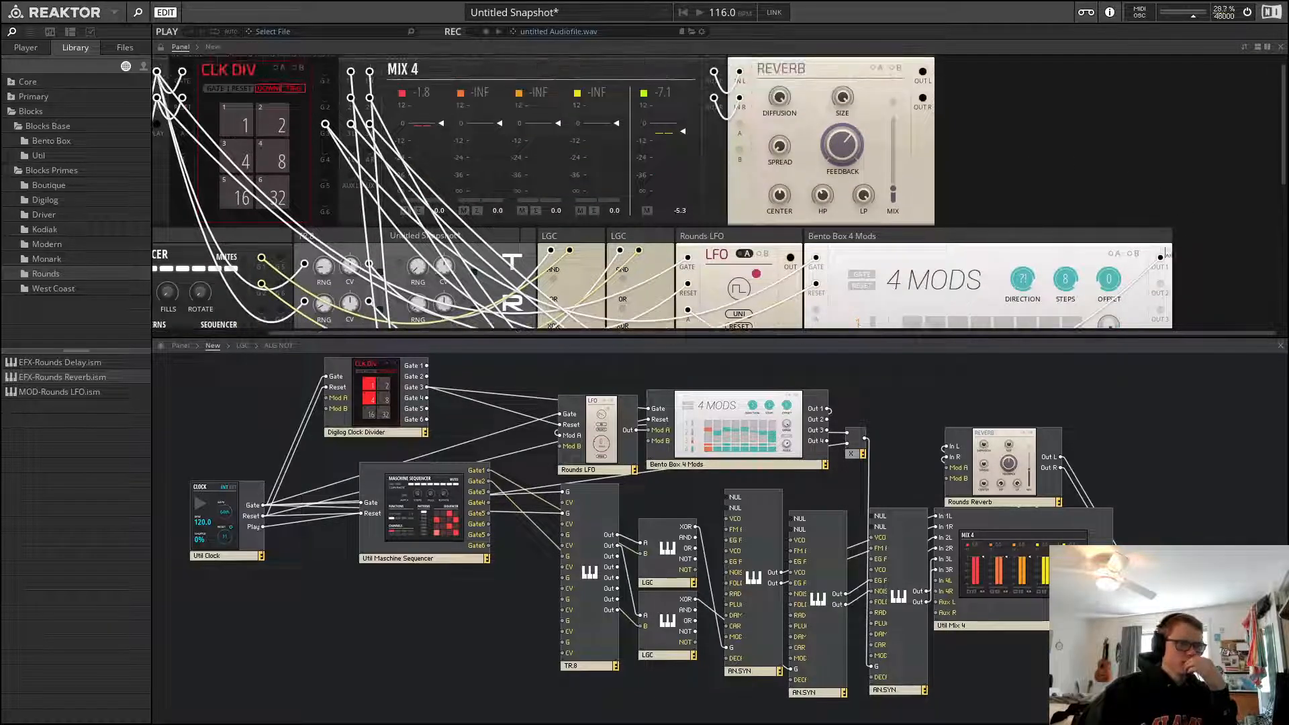
{"action": "left_click_drag", "start_coordinate": [1161, 283], "coordinate": [740, 123]}
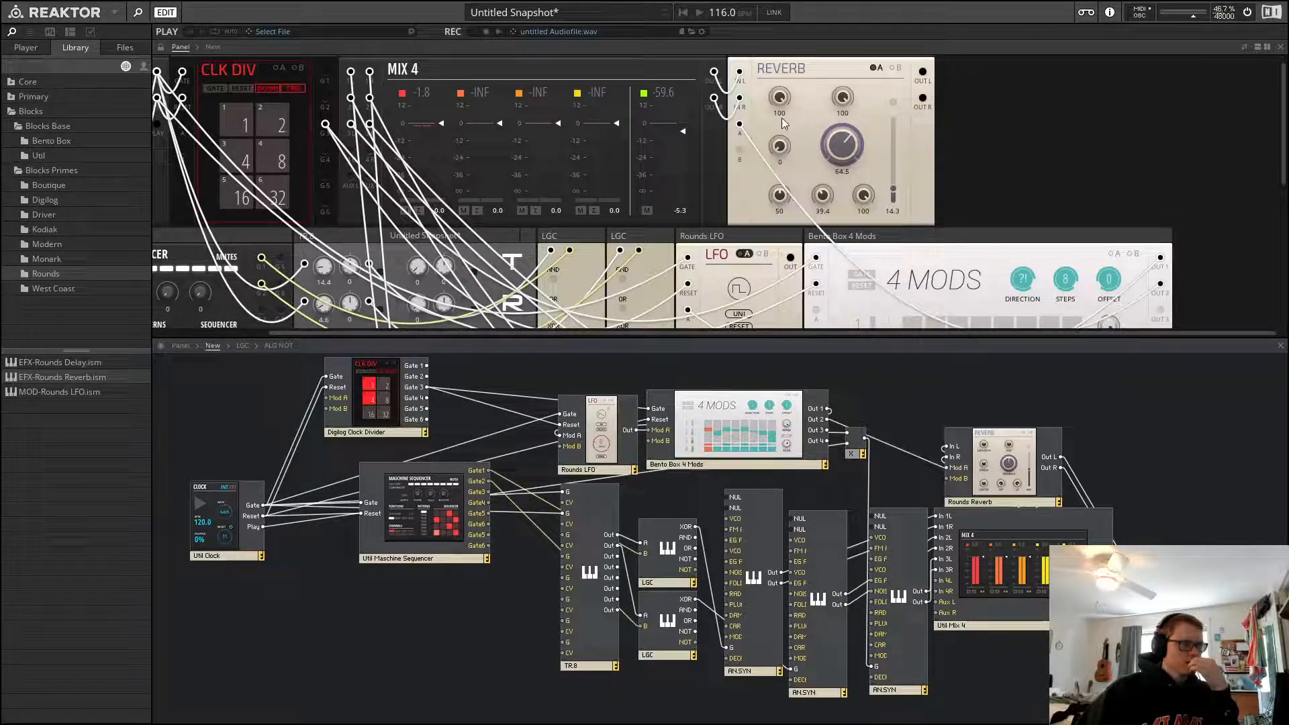
{"action": "left_click", "coordinate": [895, 68]}
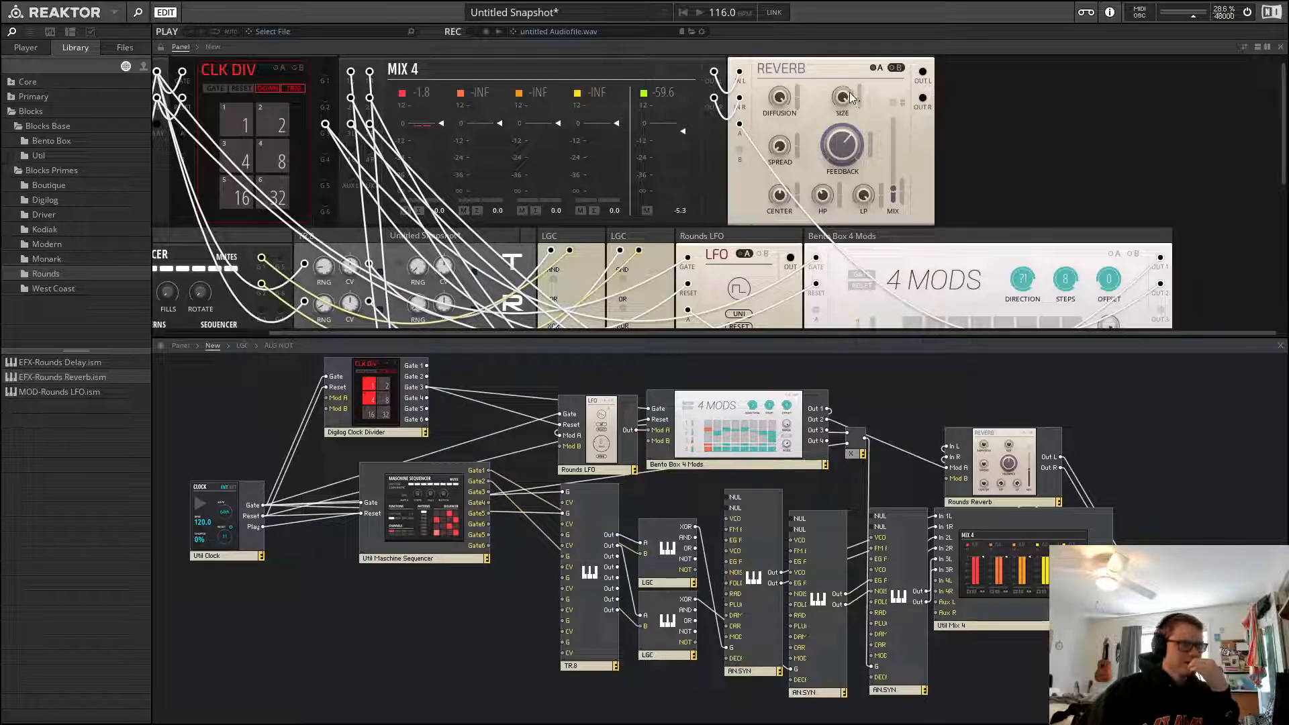
{"action": "left_click_drag", "start_coordinate": [852, 98], "coordinate": [848, 224]}
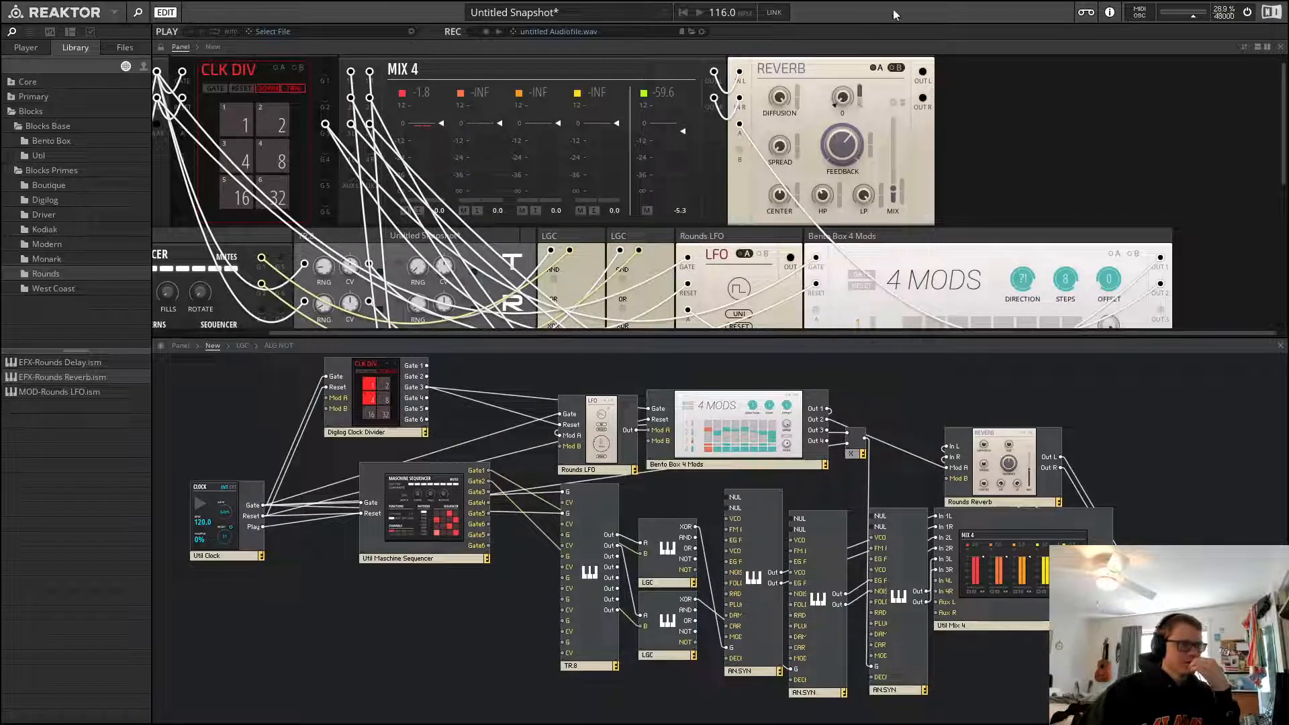
Draw new step values across the second lane of the 4 Mods sequencer
{"action": "scroll", "coordinate": [1024, 181], "scroll_direction": "down", "scroll_amount": 3}
{"action": "left_click", "coordinate": [859, 268]}
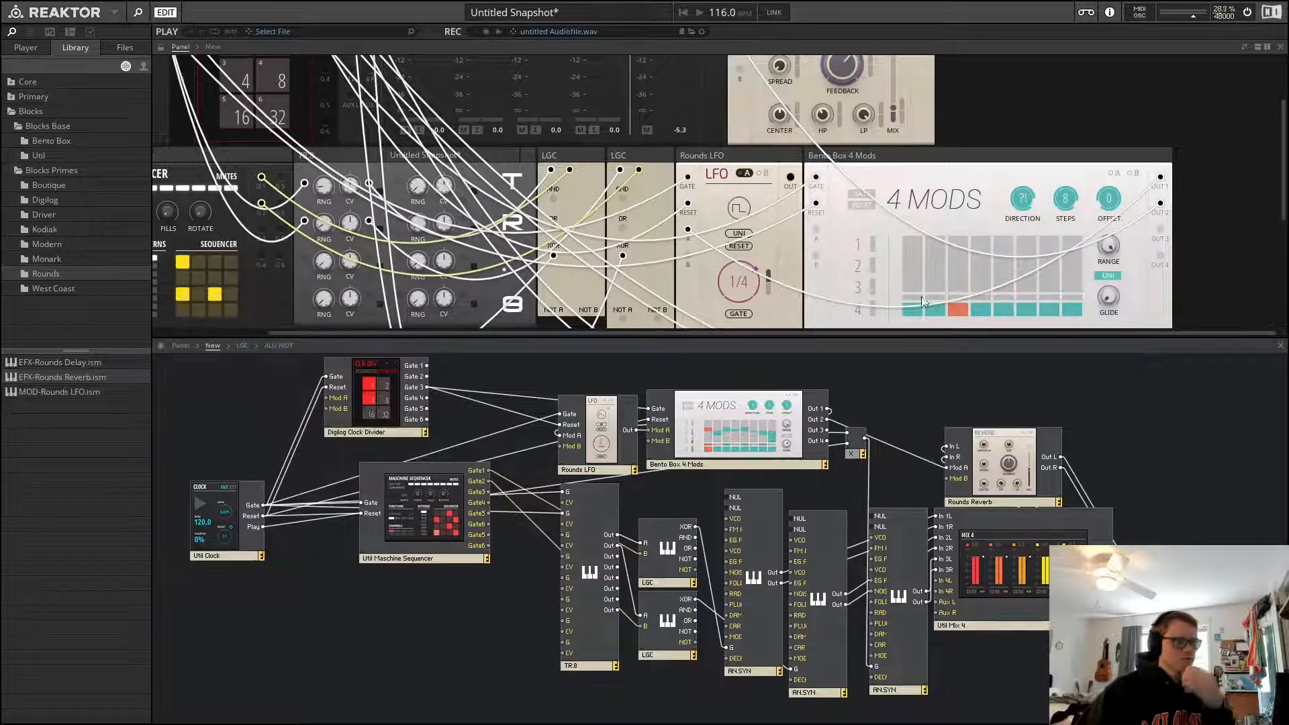
{"action": "left_click", "coordinate": [916, 247]}
{"action": "left_click", "coordinate": [930, 274]}
{"action": "left_click", "coordinate": [962, 269]}
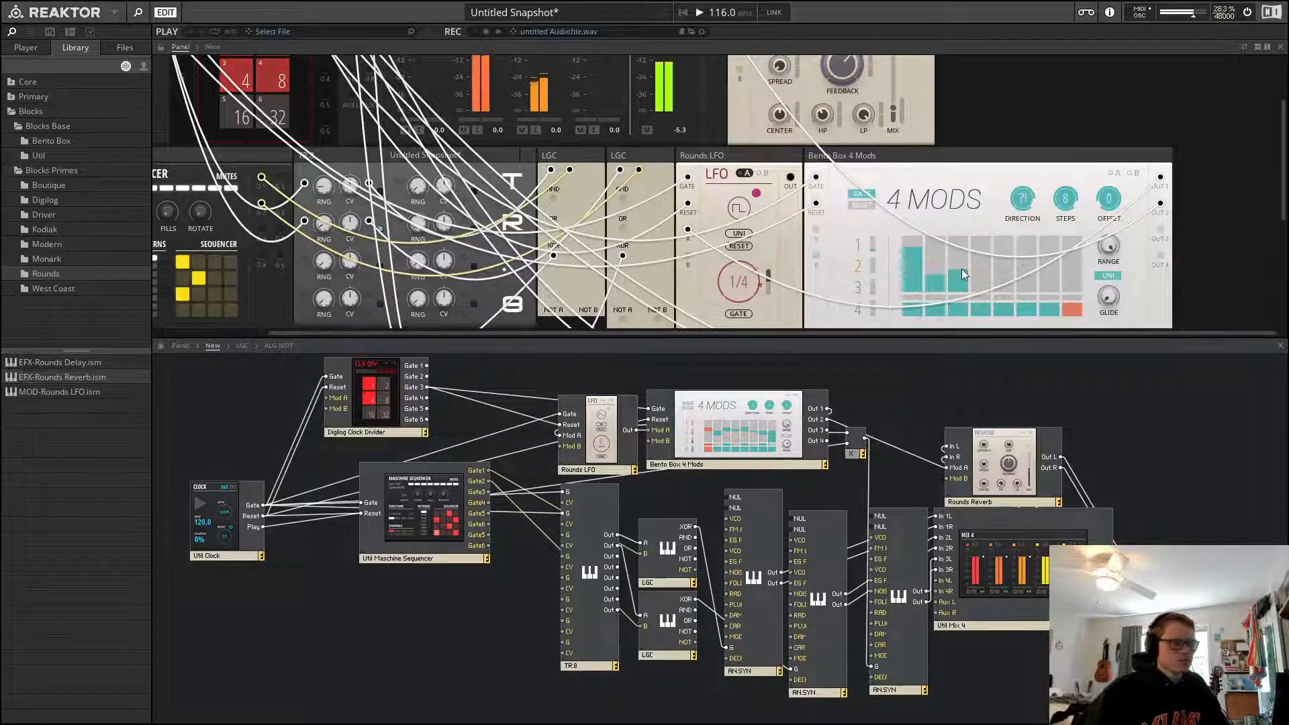
{"action": "left_click", "coordinate": [982, 258]}
{"action": "left_click", "coordinate": [1004, 272]}
{"action": "left_click", "coordinate": [1027, 251]}
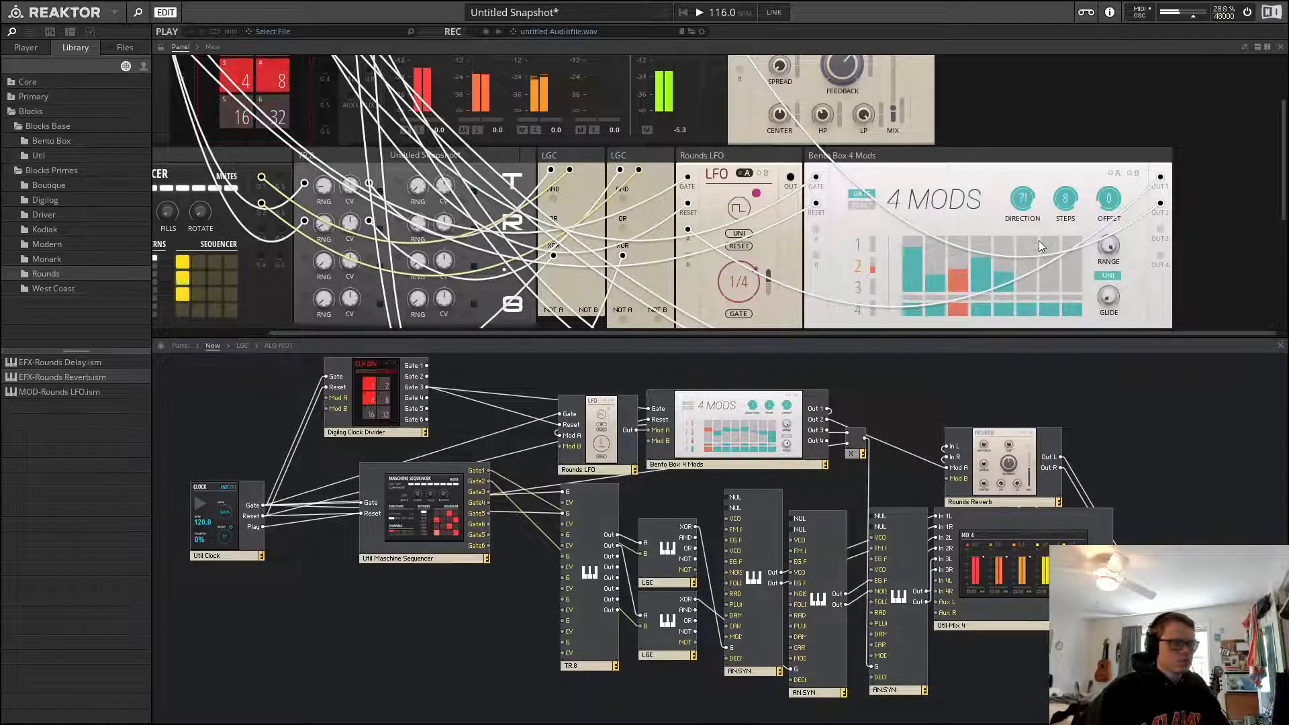
{"action": "left_click", "coordinate": [1049, 282]}
{"action": "left_click", "coordinate": [1069, 248]}
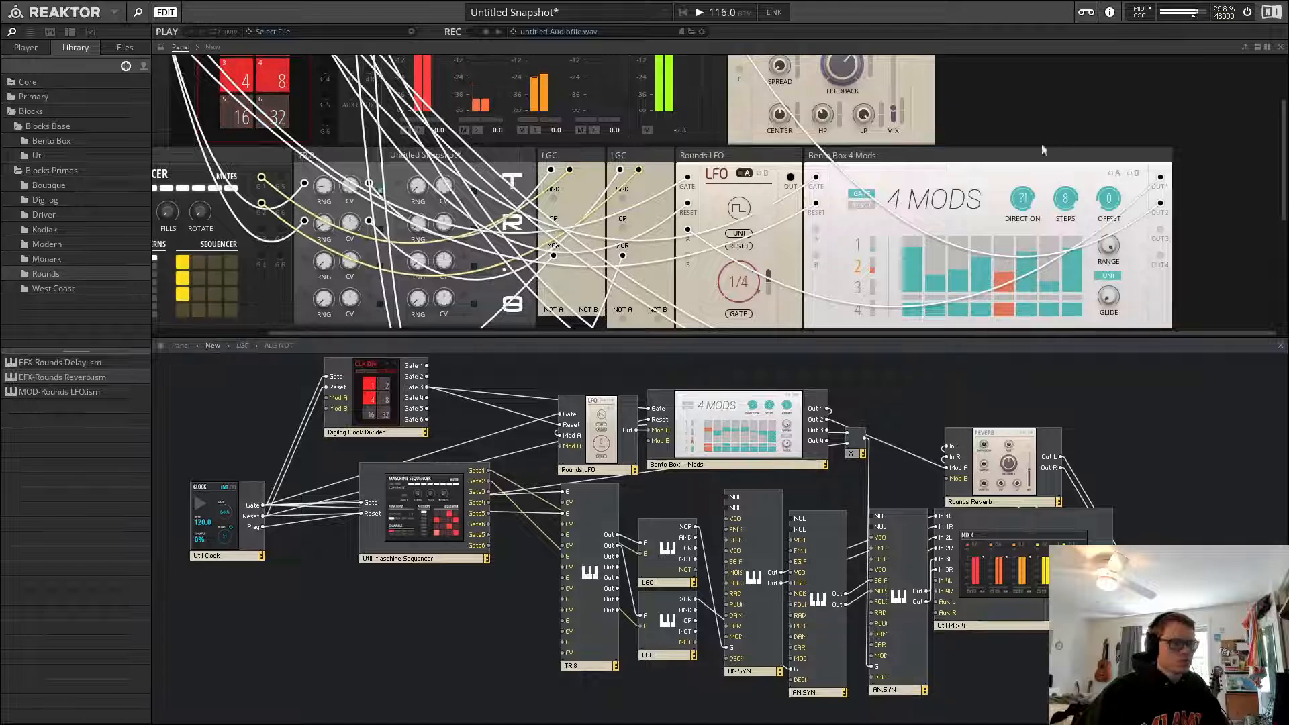
{"action": "scroll", "coordinate": [876, 260], "scroll_direction": "up", "scroll_amount": 3}
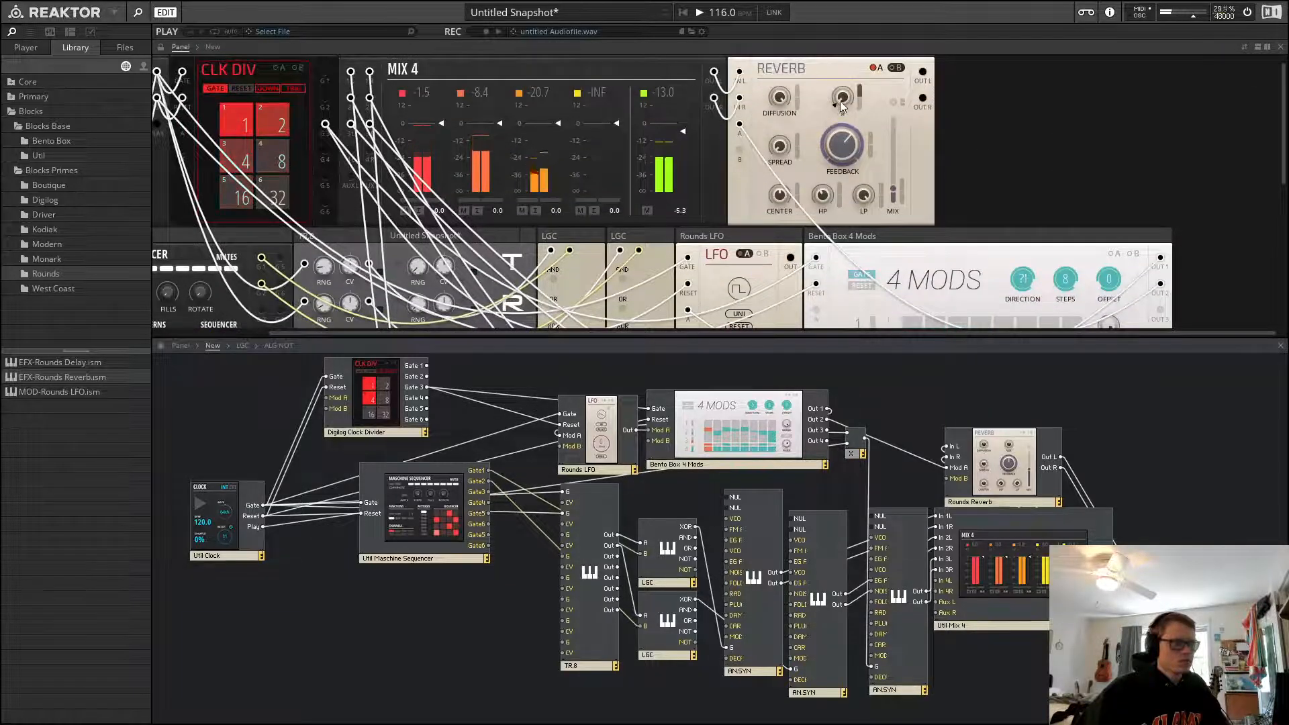
Fine-tune the size knob's modulation depth and toggle the reverb's Mod A control
{"action": "left_click_drag", "start_coordinate": [846, 102], "coordinate": [847, 119]}
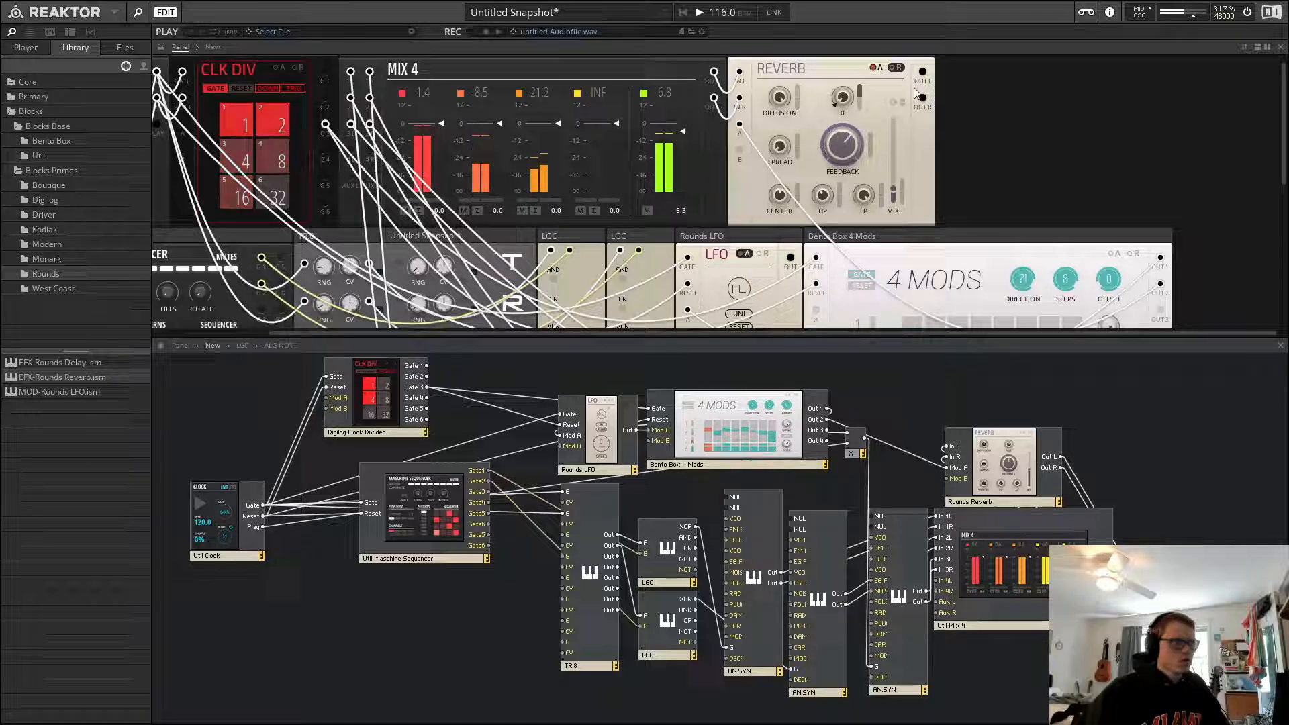
{"action": "double_click", "coordinate": [860, 90]}
{"action": "left_click", "coordinate": [876, 68]}
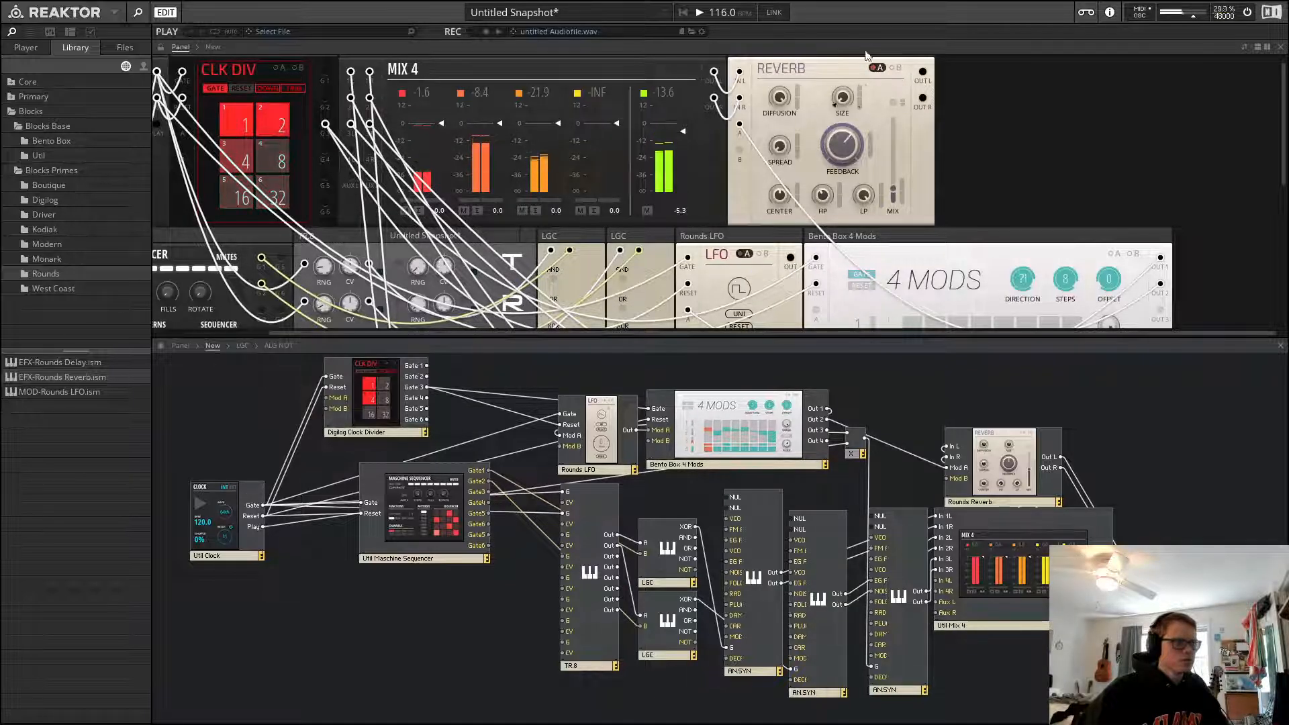
Unplug the 4 Mods cable from the reverb's Mod A input and restart playback
{"action": "scroll", "coordinate": [1034, 144], "scroll_direction": "down", "scroll_amount": 3}
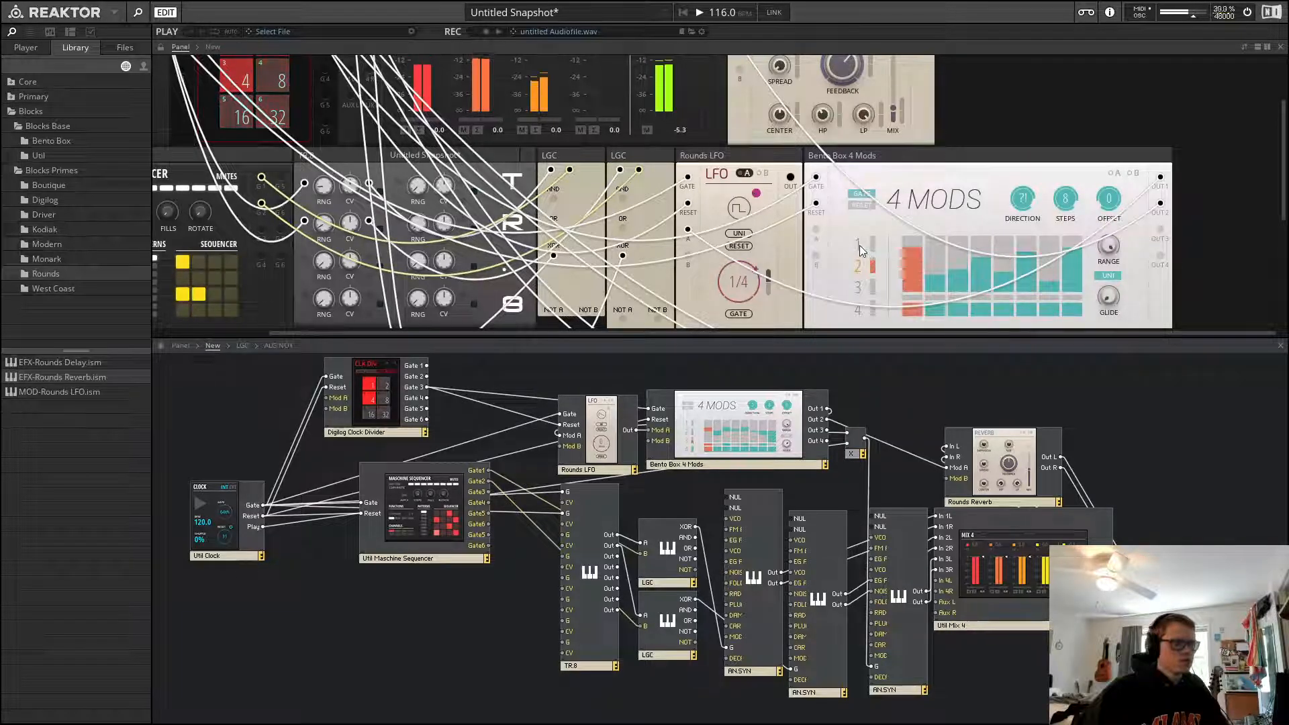
{"action": "scroll", "coordinate": [861, 250], "scroll_direction": "up", "scroll_amount": 3}
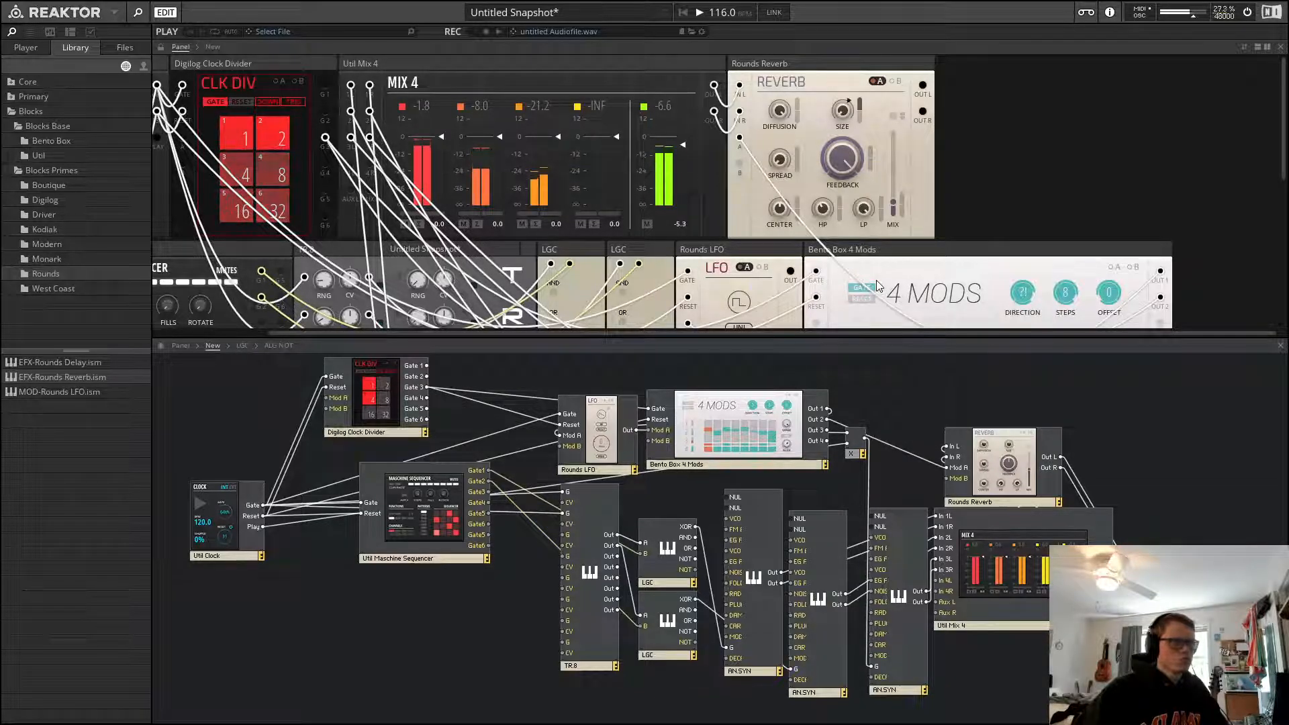
{"action": "scroll", "coordinate": [877, 285], "scroll_direction": "down", "scroll_amount": 3}
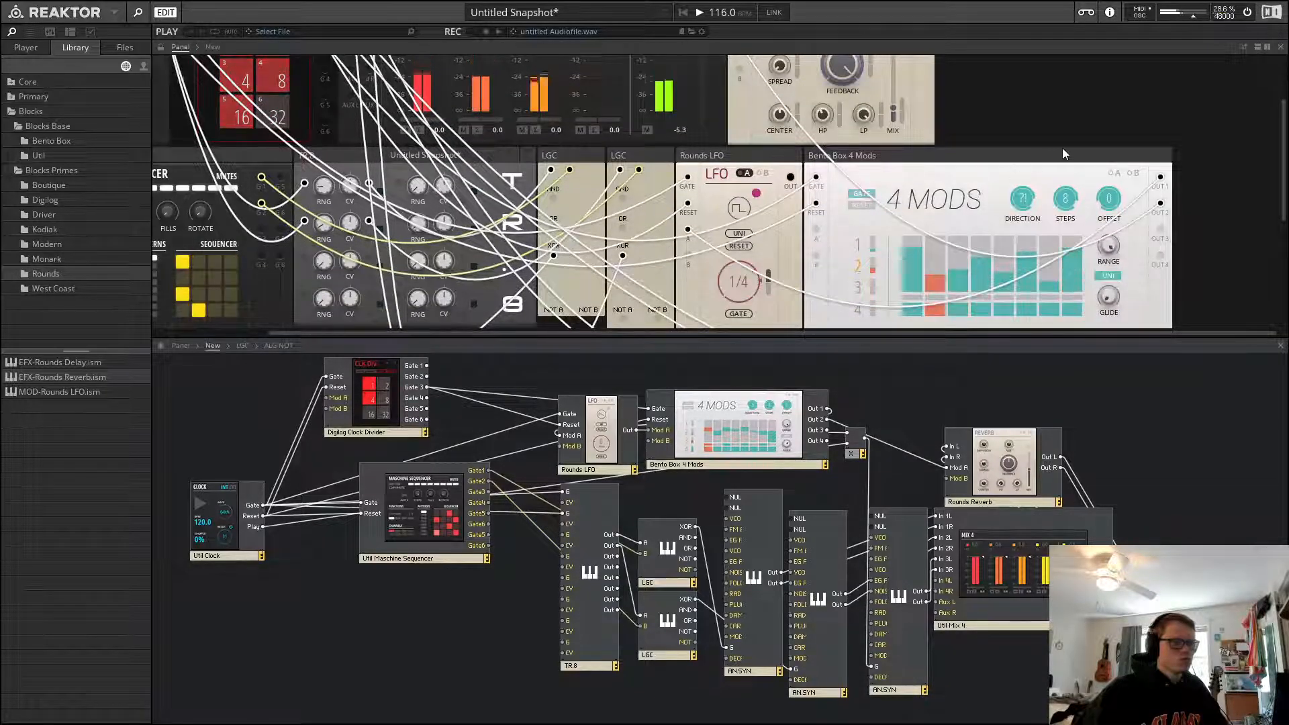
{"action": "scroll", "coordinate": [1044, 200], "scroll_direction": "up", "scroll_amount": 1}
{"action": "scroll", "coordinate": [1044, 199], "scroll_direction": "up", "scroll_amount": 1}
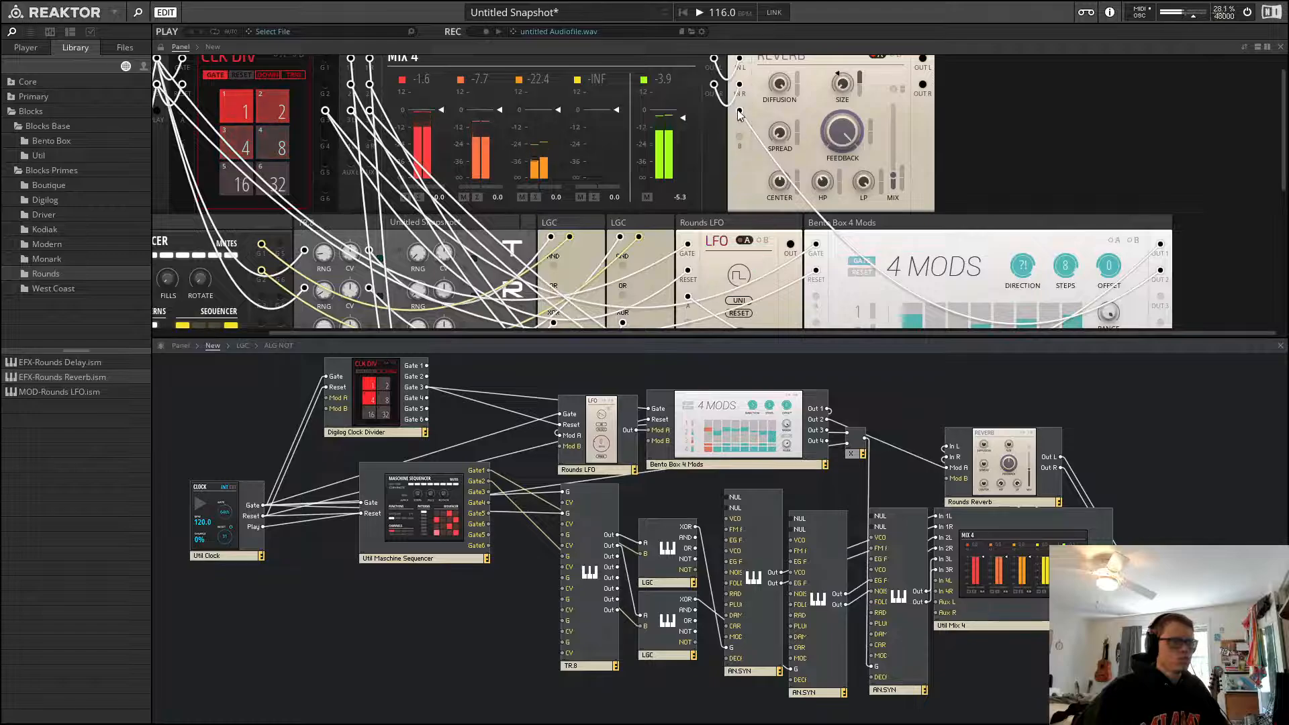
{"action": "left_click_drag", "start_coordinate": [740, 112], "coordinate": [846, 146]}
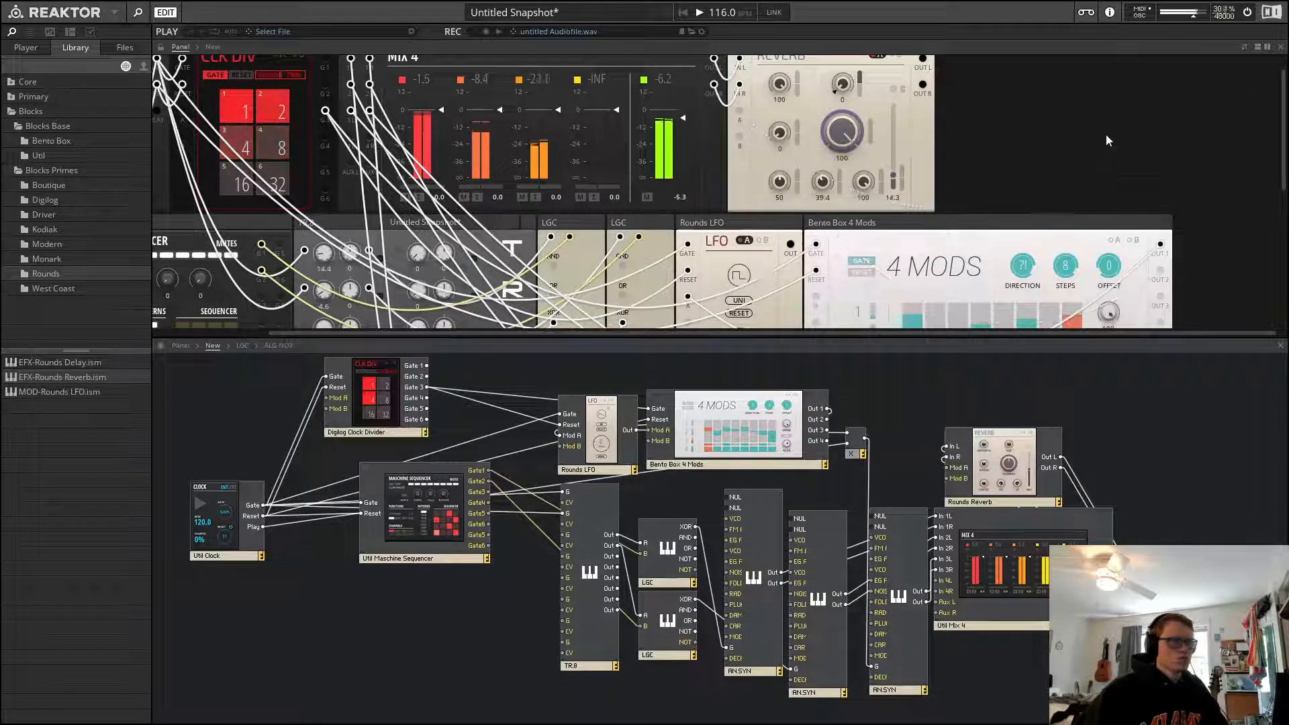
{"action": "key", "text": "space"}
{"action": "scroll", "coordinate": [1000, 220], "scroll_direction": "up", "scroll_amount": 1}
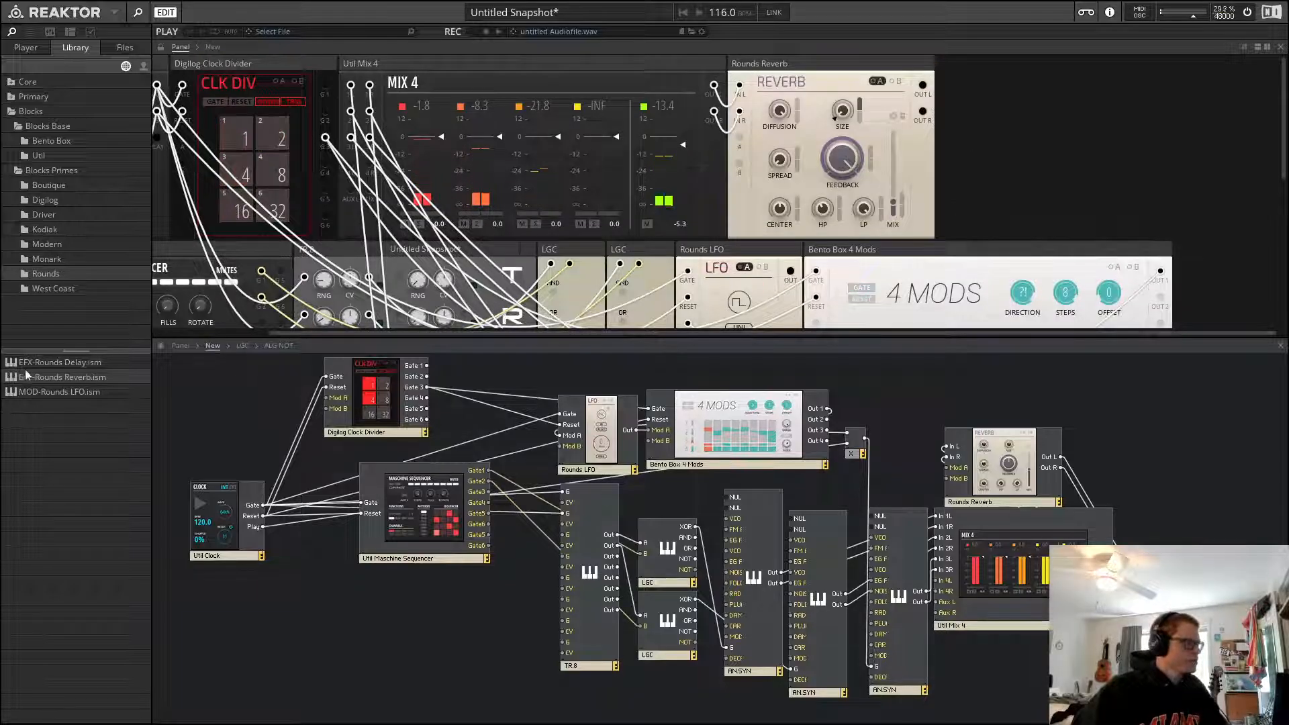
Add a Rounds LFO beside the reverb, patch its output into the reverb's Mod A input and pick its waveform
{"action": "left_click_drag", "start_coordinate": [39, 392], "coordinate": [1001, 117]}
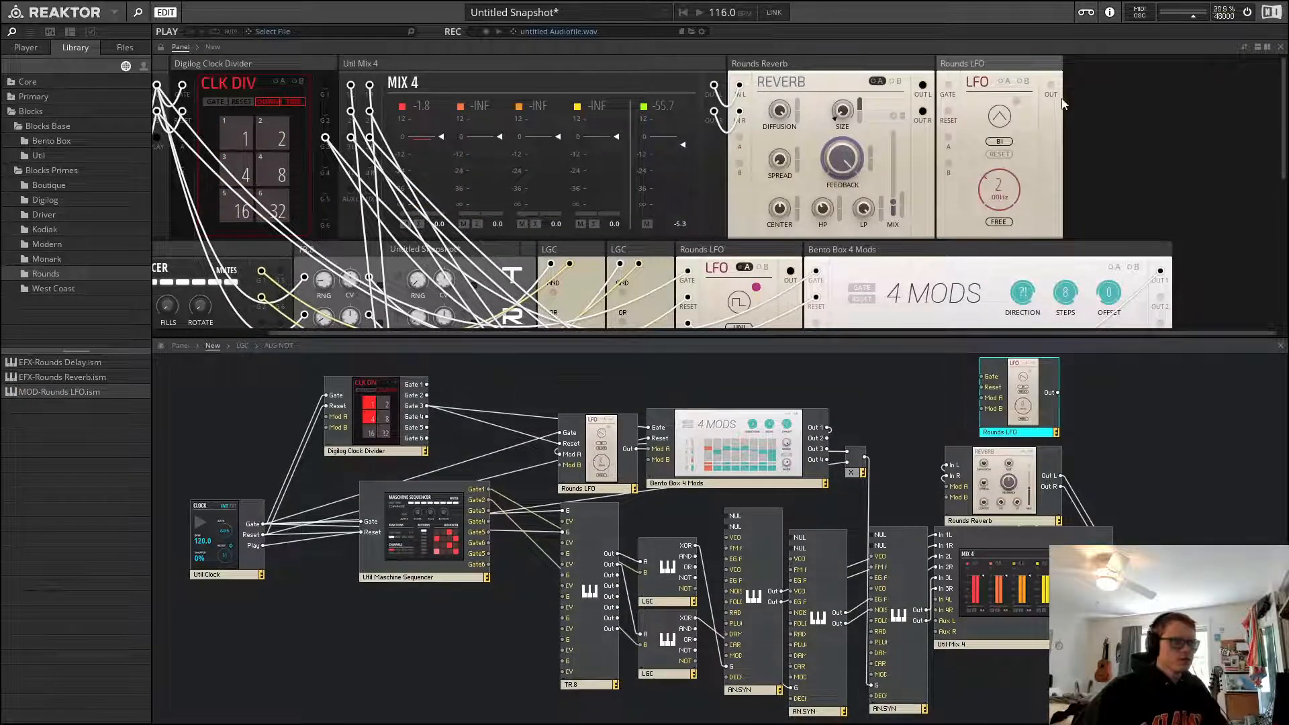
{"action": "left_click_drag", "start_coordinate": [1052, 90], "coordinate": [846, 149]}
{"action": "left_click_drag", "start_coordinate": [763, 142], "coordinate": [740, 139]}
{"action": "mouse_move", "coordinate": [948, 86]}
{"action": "left_mouse_down"}
{"action": "mouse_move", "coordinate": [282, 176]}
{"action": "mouse_move", "coordinate": [926, 113]}
{"action": "mouse_move", "coordinate": [951, 98]}
{"action": "left_mouse_up"}
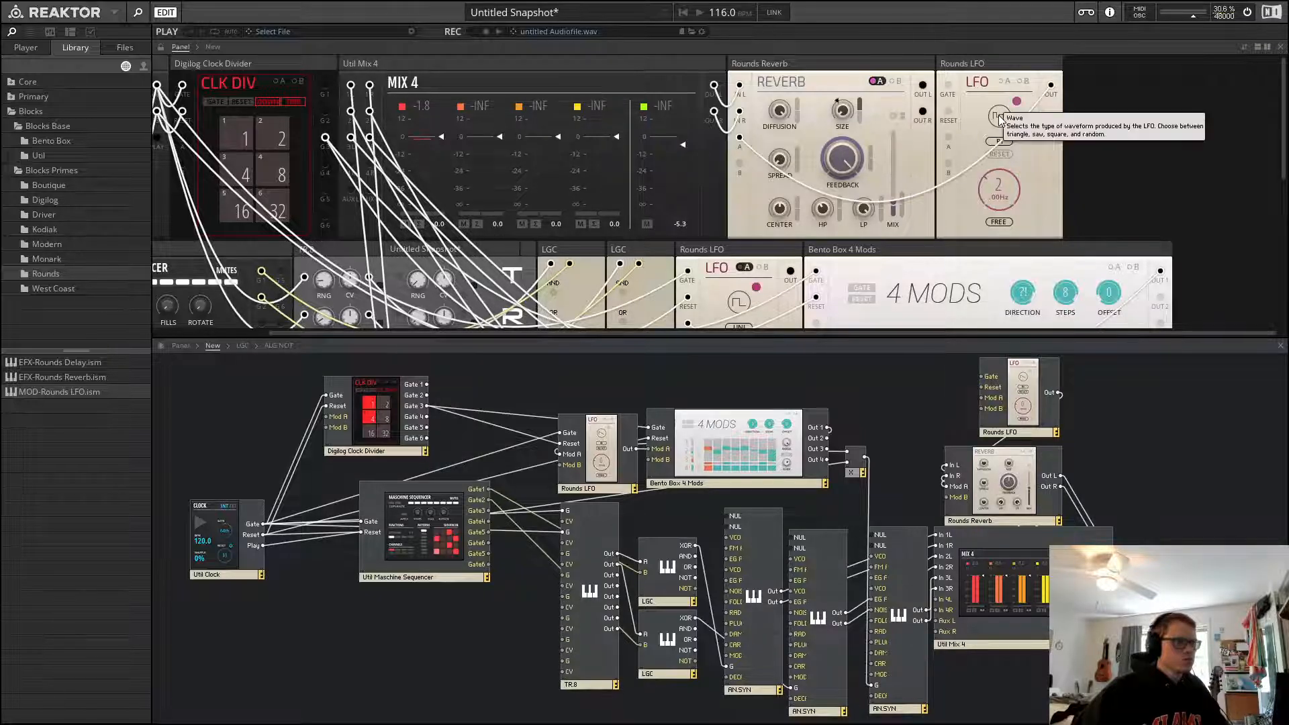
{"action": "left_click", "coordinate": [1000, 69]}
Add a Bento Box Sample & Hold block to the panel and delete the extra Rounds LFO beside the reverb
{"action": "left_click", "coordinate": [36, 157]}
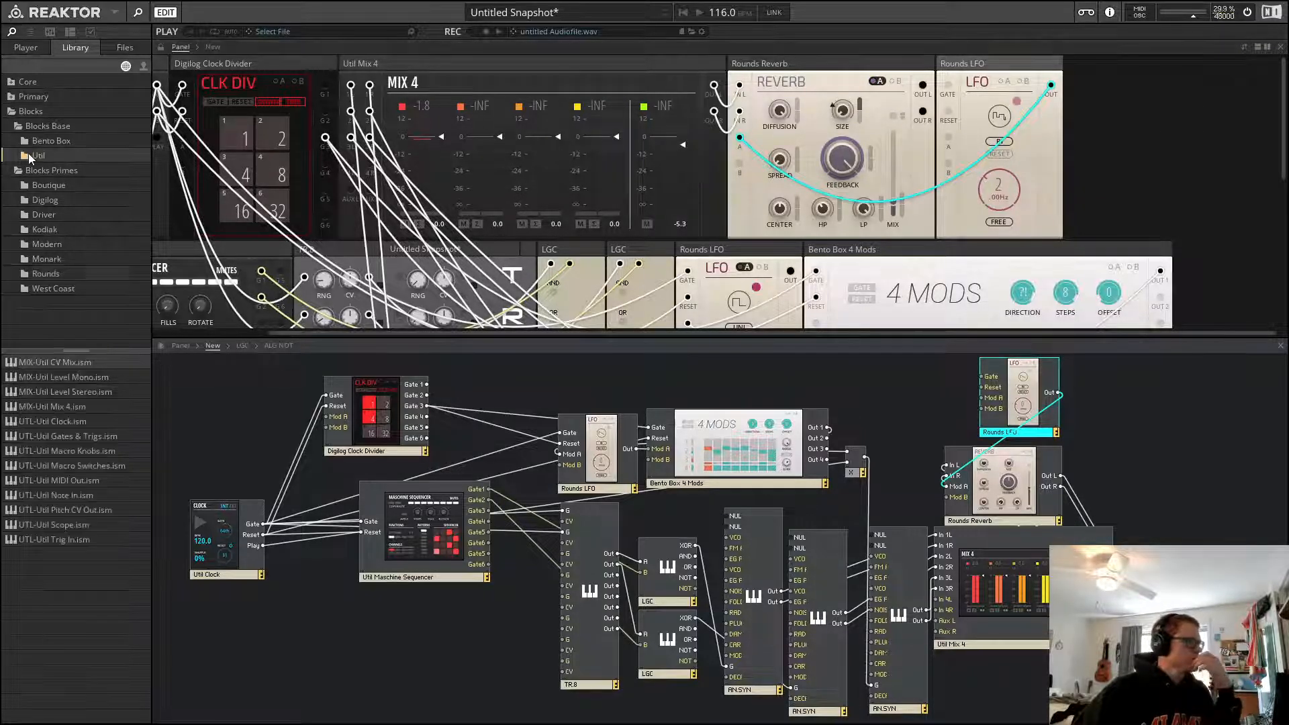
{"action": "left_click", "coordinate": [44, 140]}
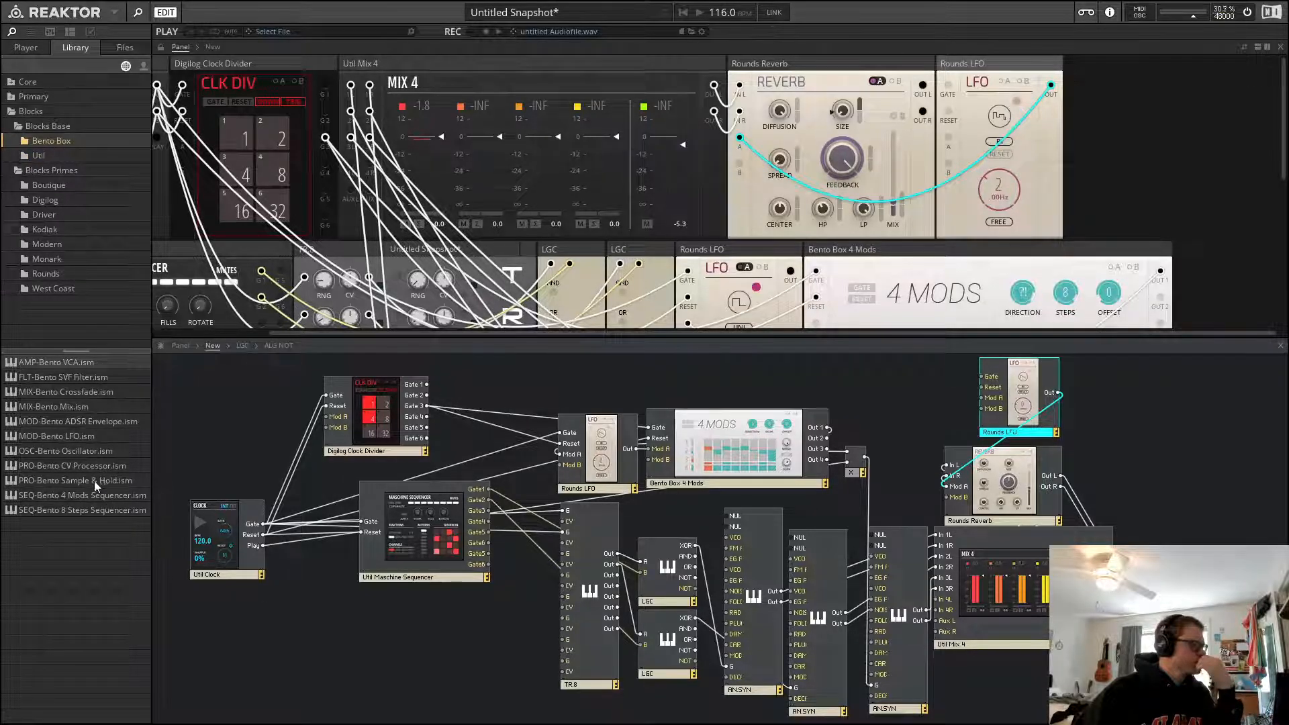
{"action": "left_click_drag", "start_coordinate": [92, 481], "coordinate": [1245, 6]}
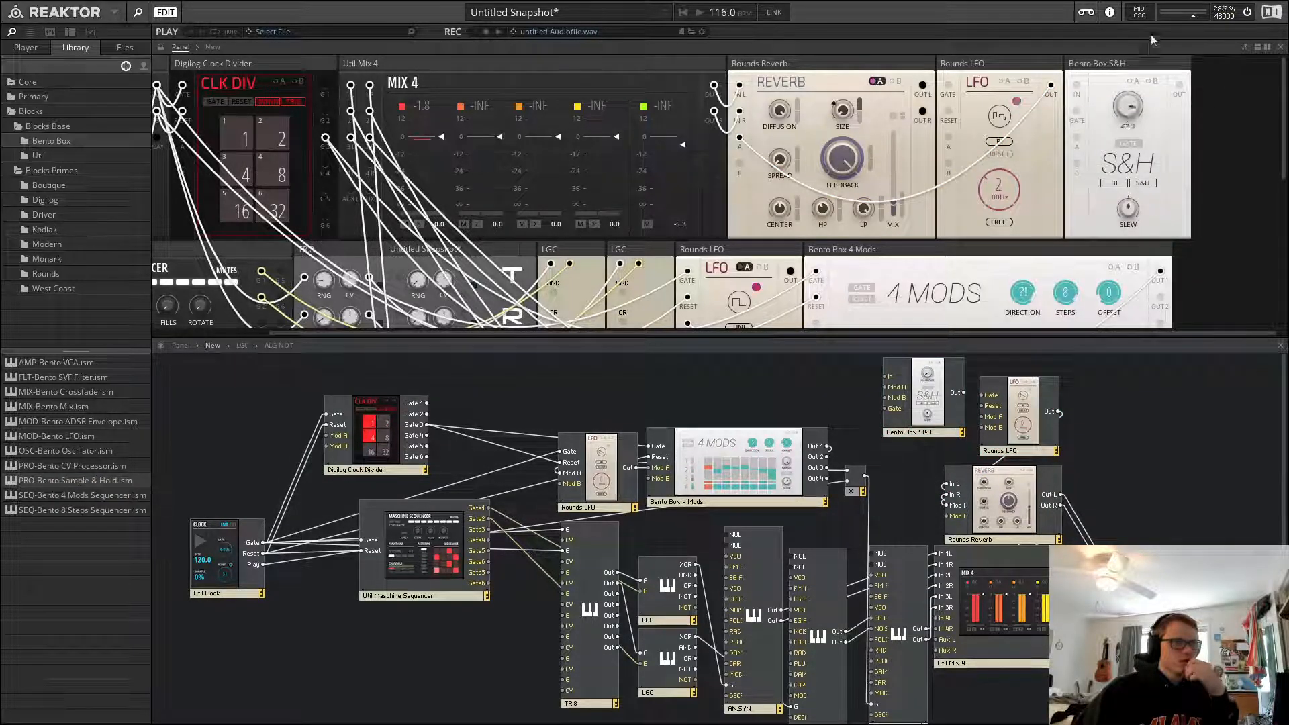
{"action": "left_click", "coordinate": [1012, 69]}
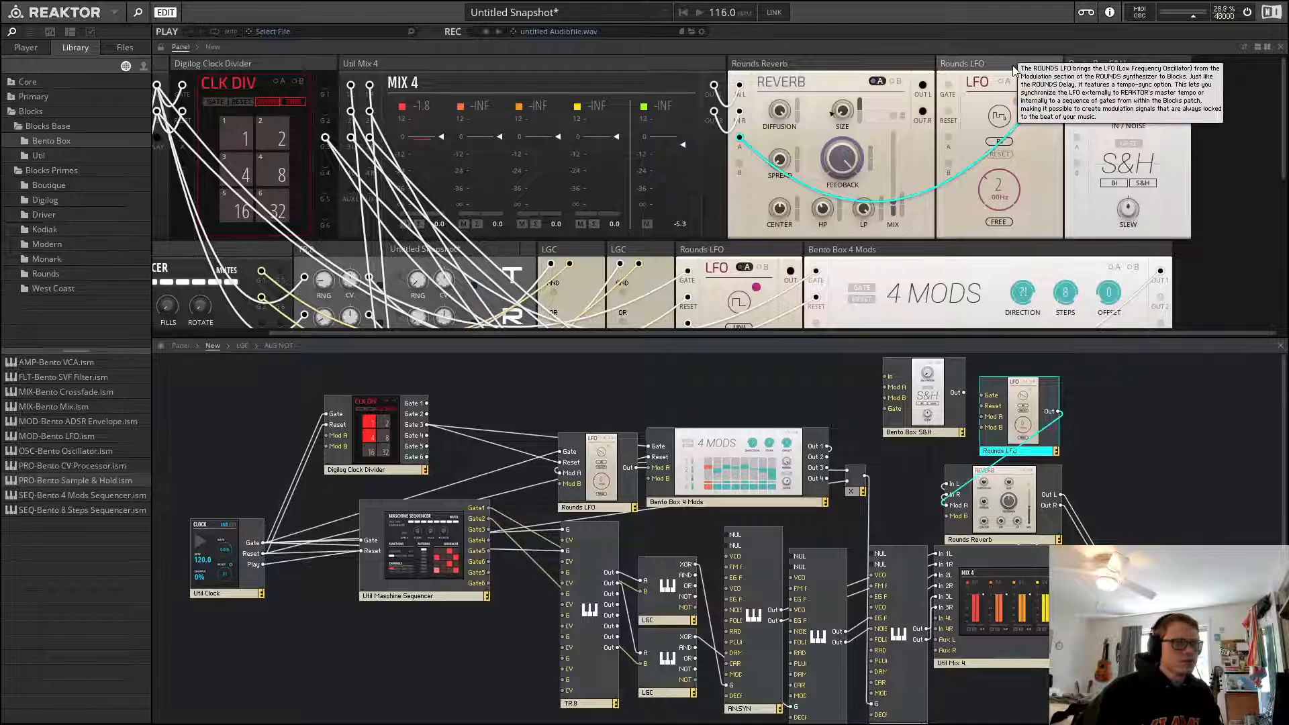
{"action": "key", "text": "Delete"}
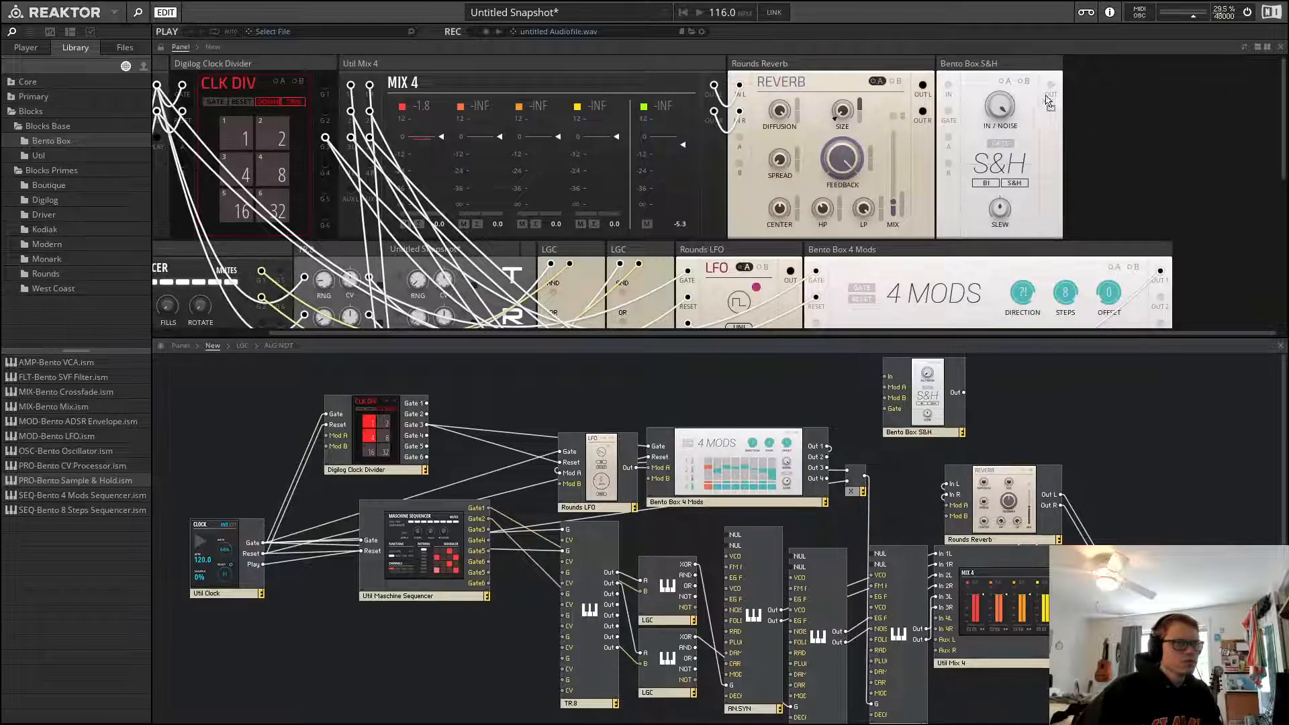
Patch the Sample & Hold output into the reverb's Mod A input and restart playback
{"action": "left_click_drag", "start_coordinate": [1047, 97], "coordinate": [741, 139]}
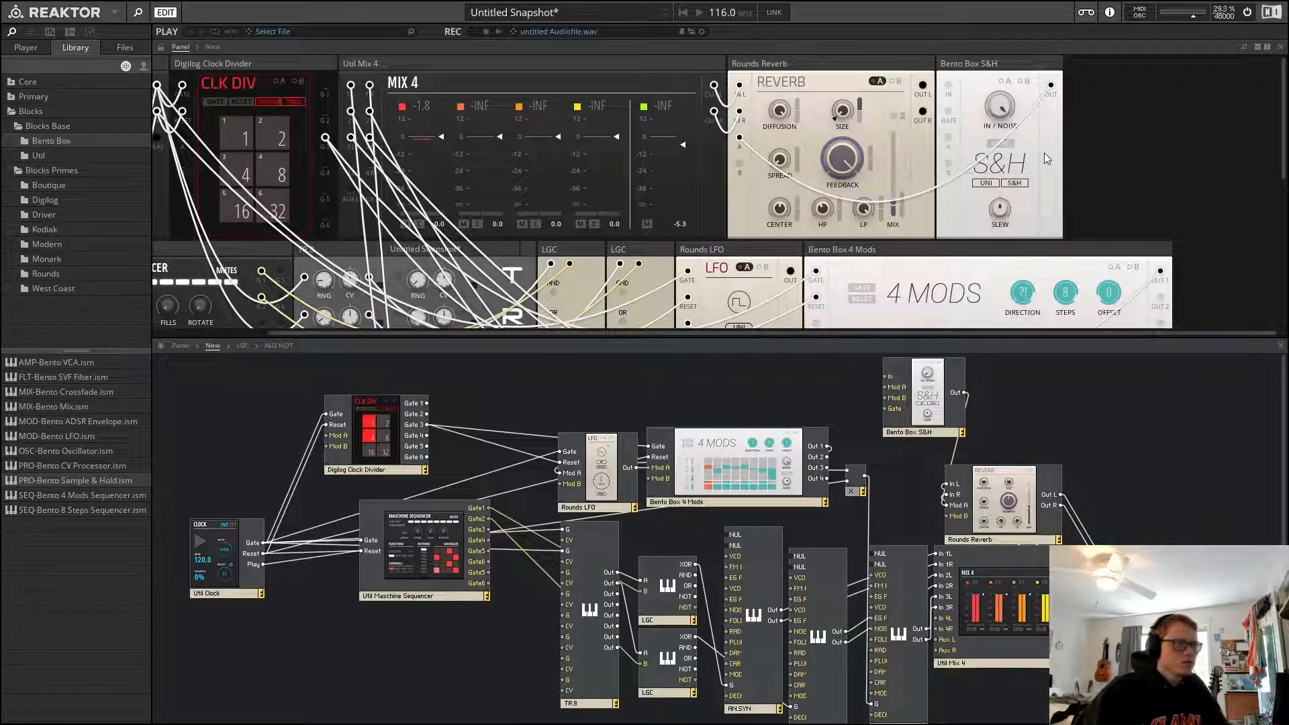
{"action": "left_click", "coordinate": [999, 67]}
{"action": "key", "text": "space"}
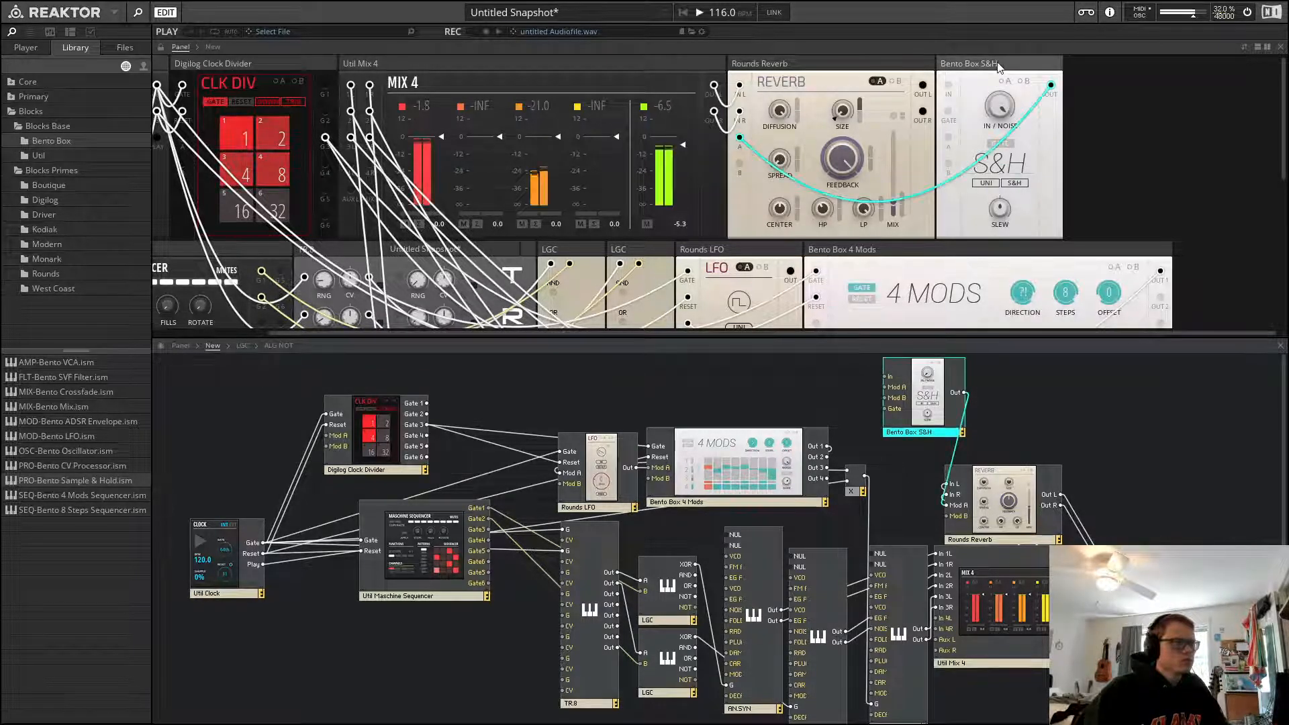
Toggle the Sample & Hold's mode and set its slew to about 192 ms
{"action": "left_click", "coordinate": [1004, 144]}
{"action": "left_click", "coordinate": [1004, 143]}
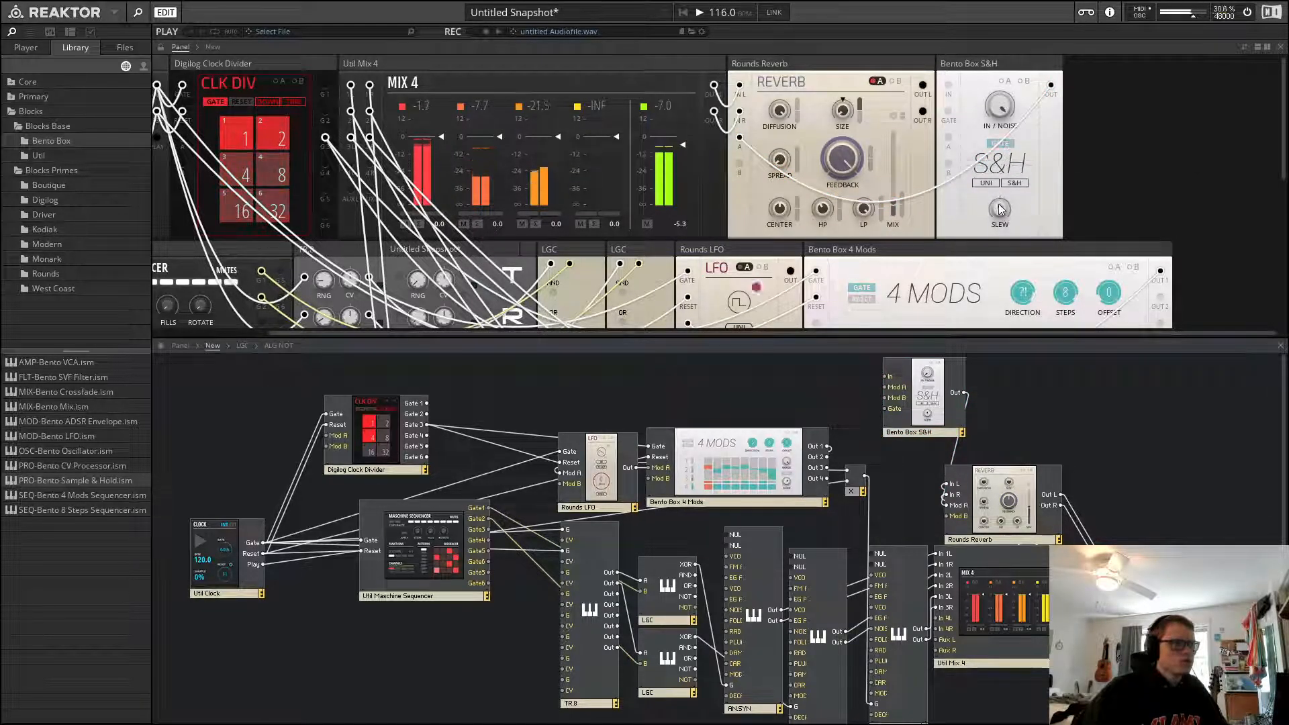
{"action": "left_click_drag", "start_coordinate": [998, 207], "coordinate": [999, 233]}
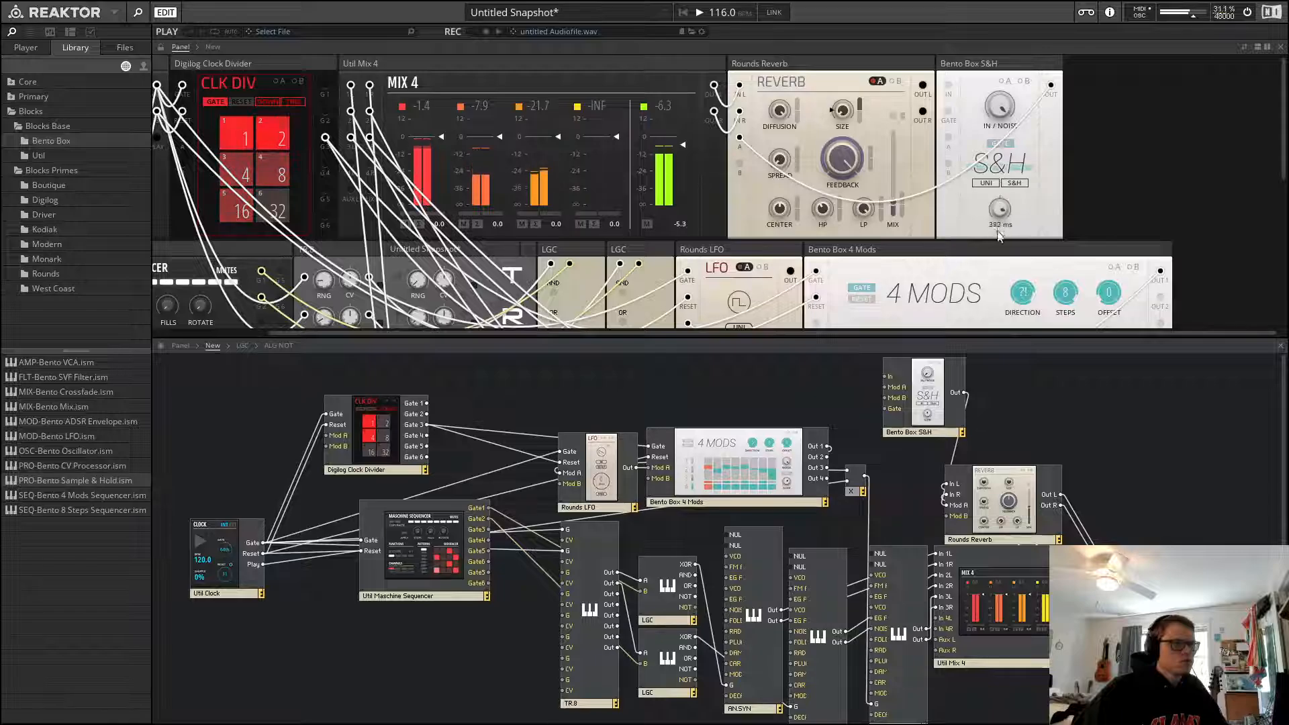
{"action": "left_click", "coordinate": [1005, 144]}
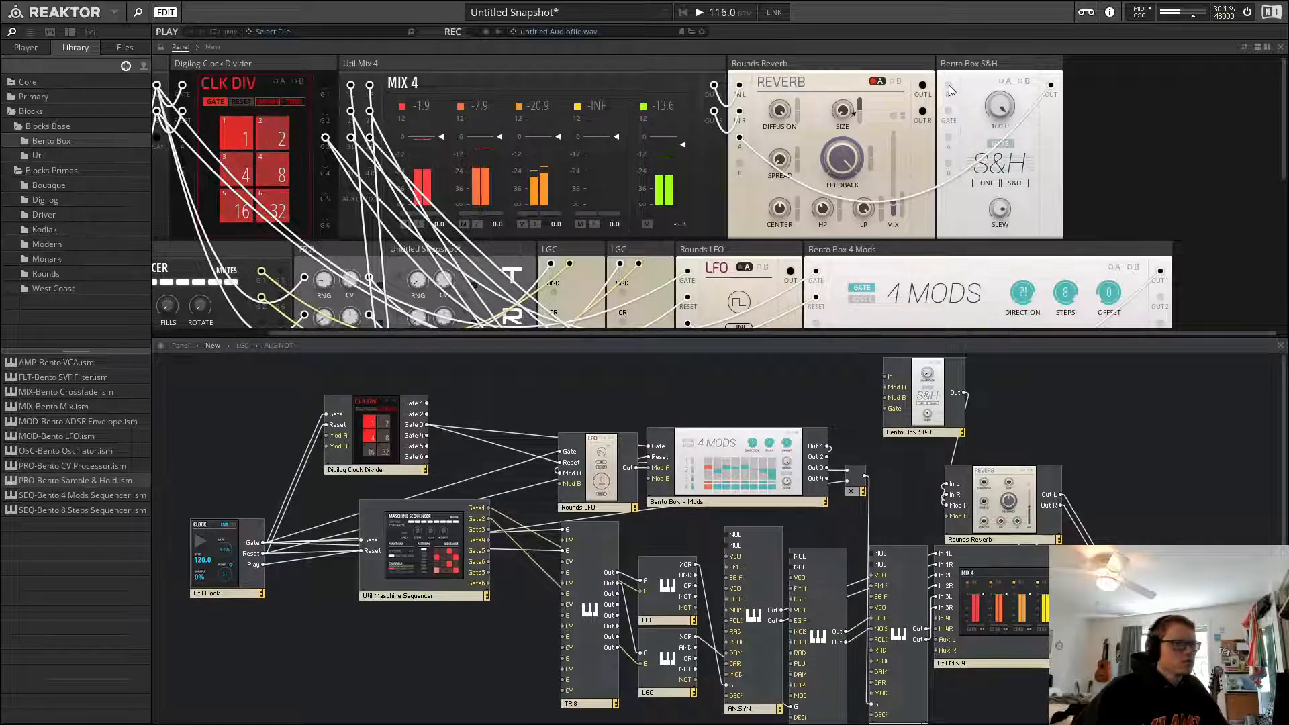
Patch a clock divider gate output into the Sample & Hold's gate input and start playback
{"action": "left_click_drag", "start_coordinate": [948, 86], "coordinate": [325, 163]}
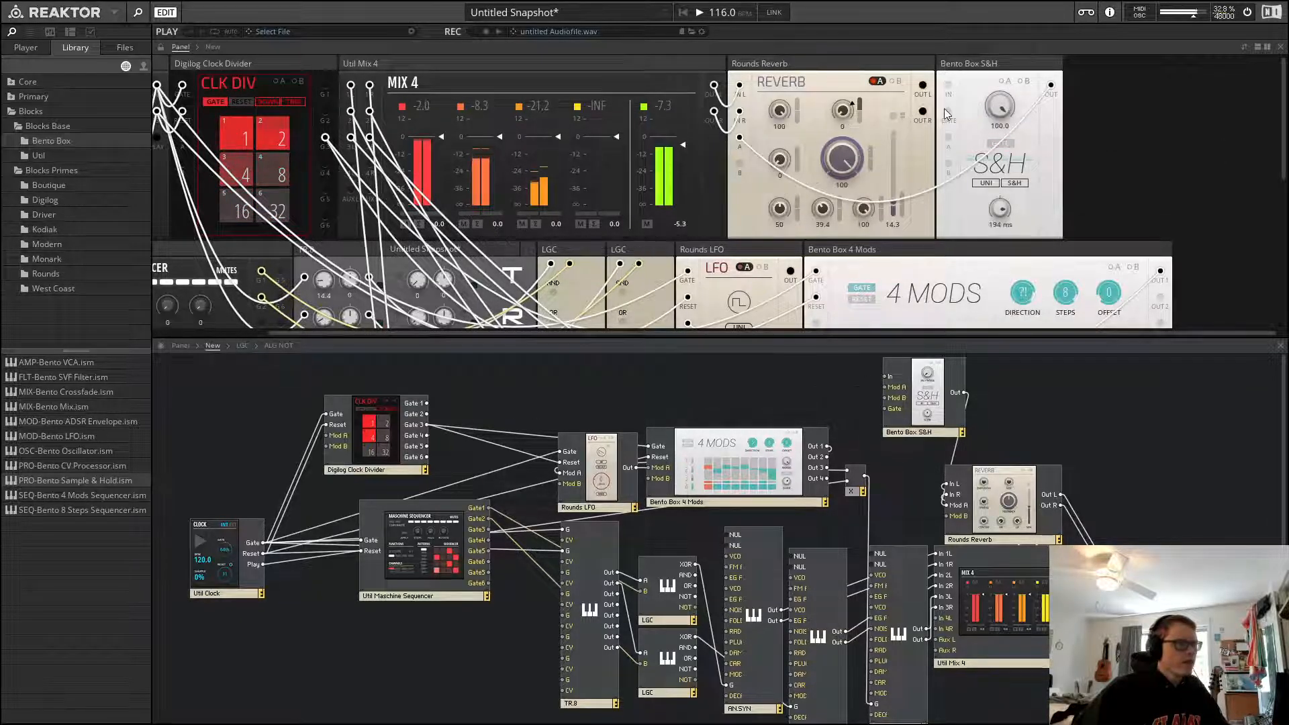
{"action": "left_click_drag", "start_coordinate": [946, 110], "coordinate": [323, 168]}
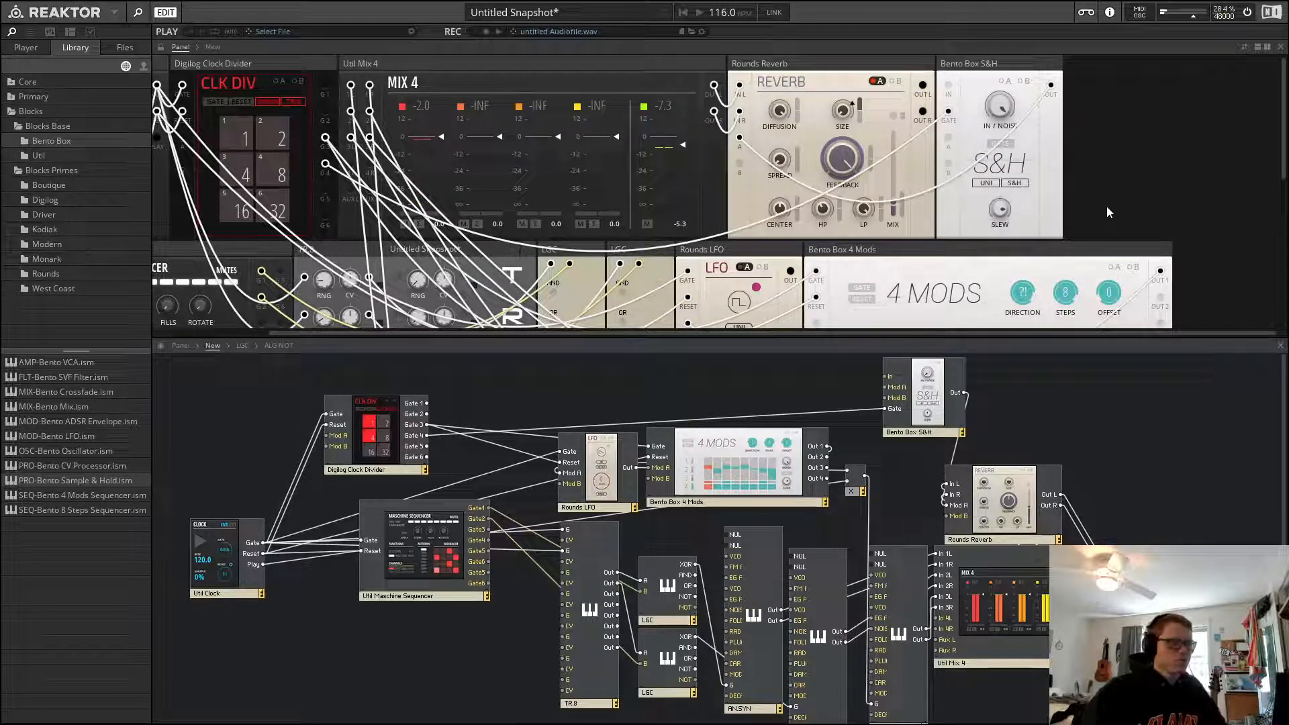
{"action": "key", "text": "space"}
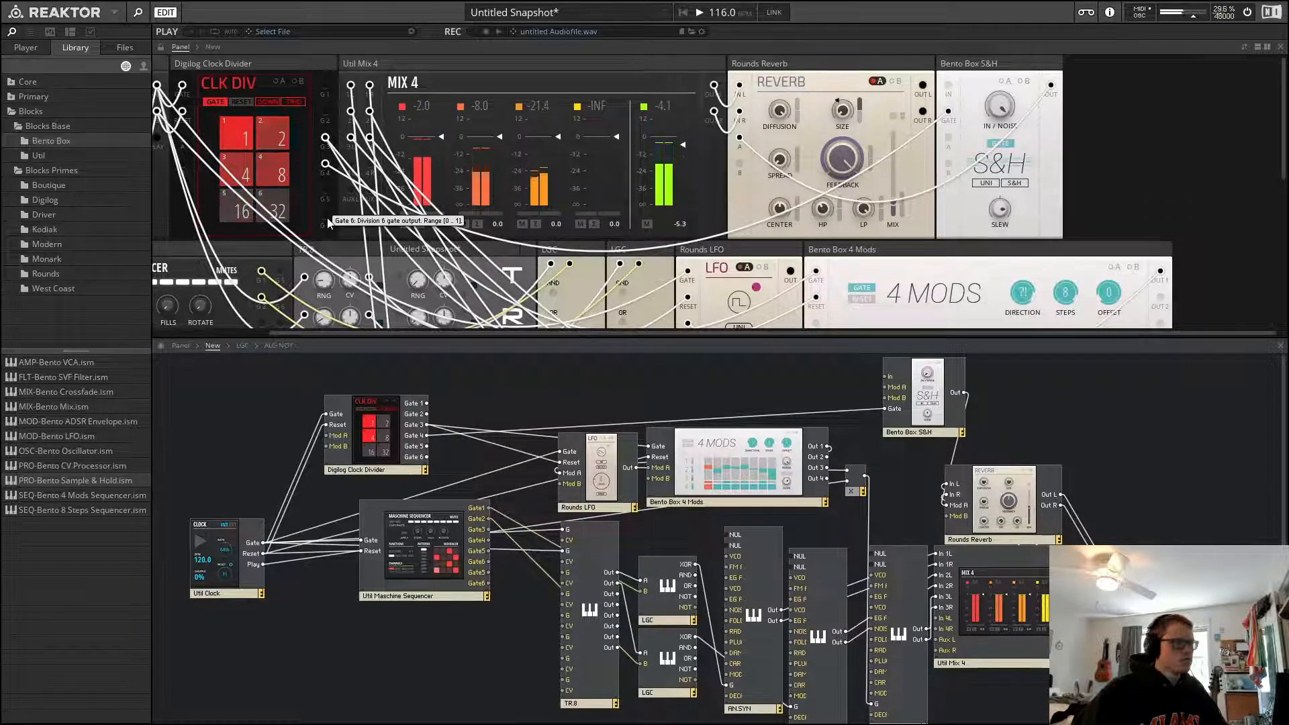
Patch a sequencer output into the Sample & Hold's input and resume playback
{"action": "scroll", "coordinate": [329, 224], "scroll_direction": "down", "scroll_amount": 2}
{"action": "scroll", "coordinate": [327, 115], "scroll_direction": "down", "scroll_amount": 1}
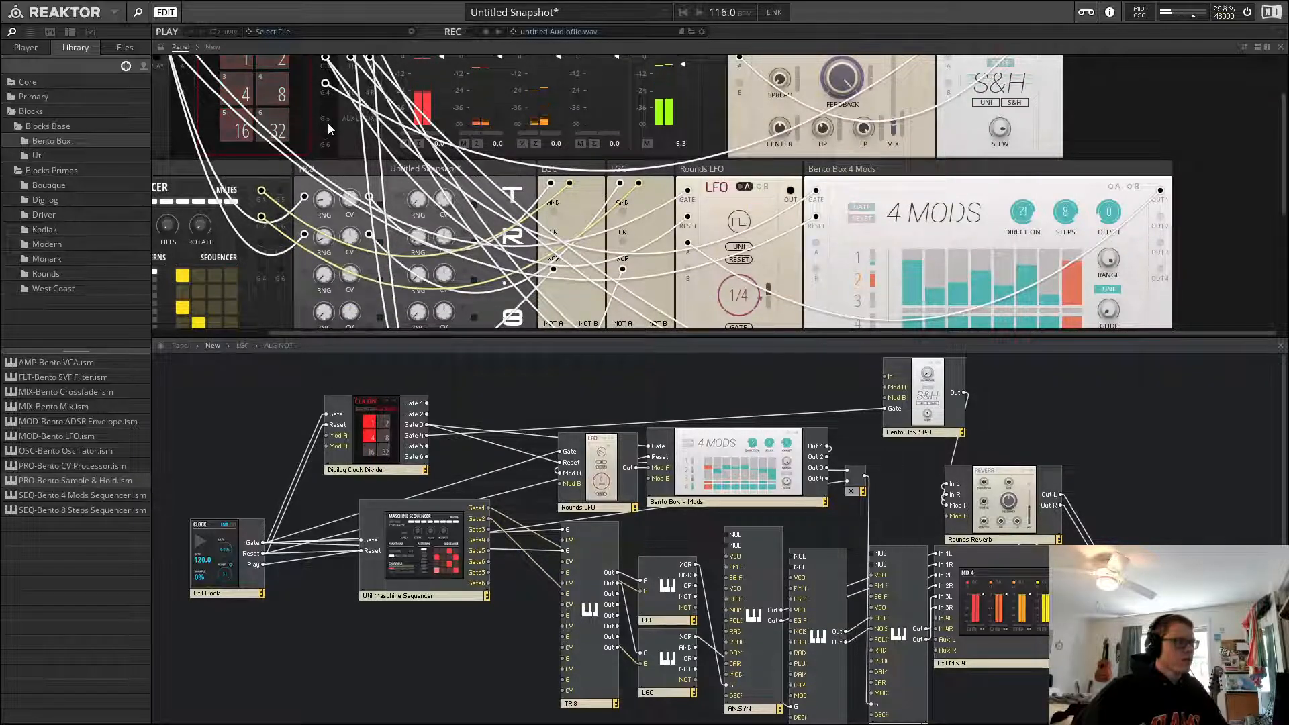
{"action": "left_click_drag", "start_coordinate": [327, 121], "coordinate": [395, 195]}
{"action": "scroll", "coordinate": [492, 215], "scroll_direction": "up", "scroll_amount": 2}
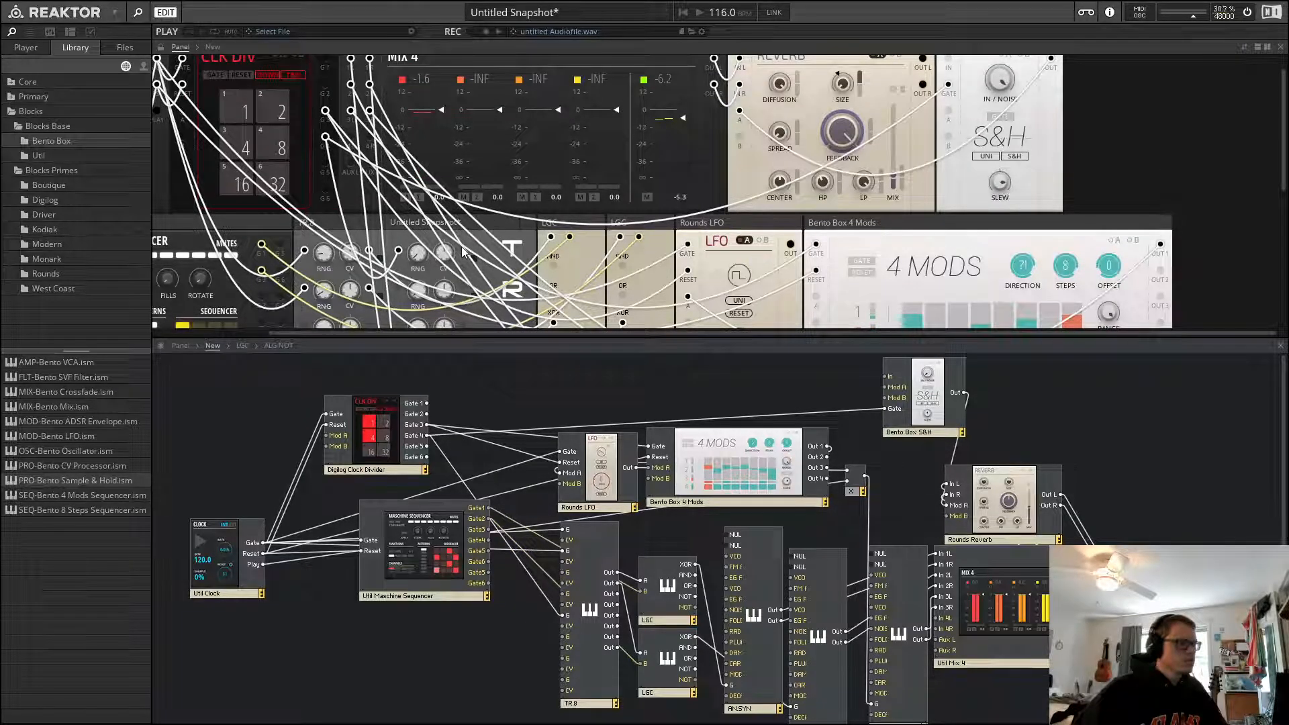
{"action": "left_click_drag", "start_coordinate": [462, 249], "coordinate": [948, 85]}
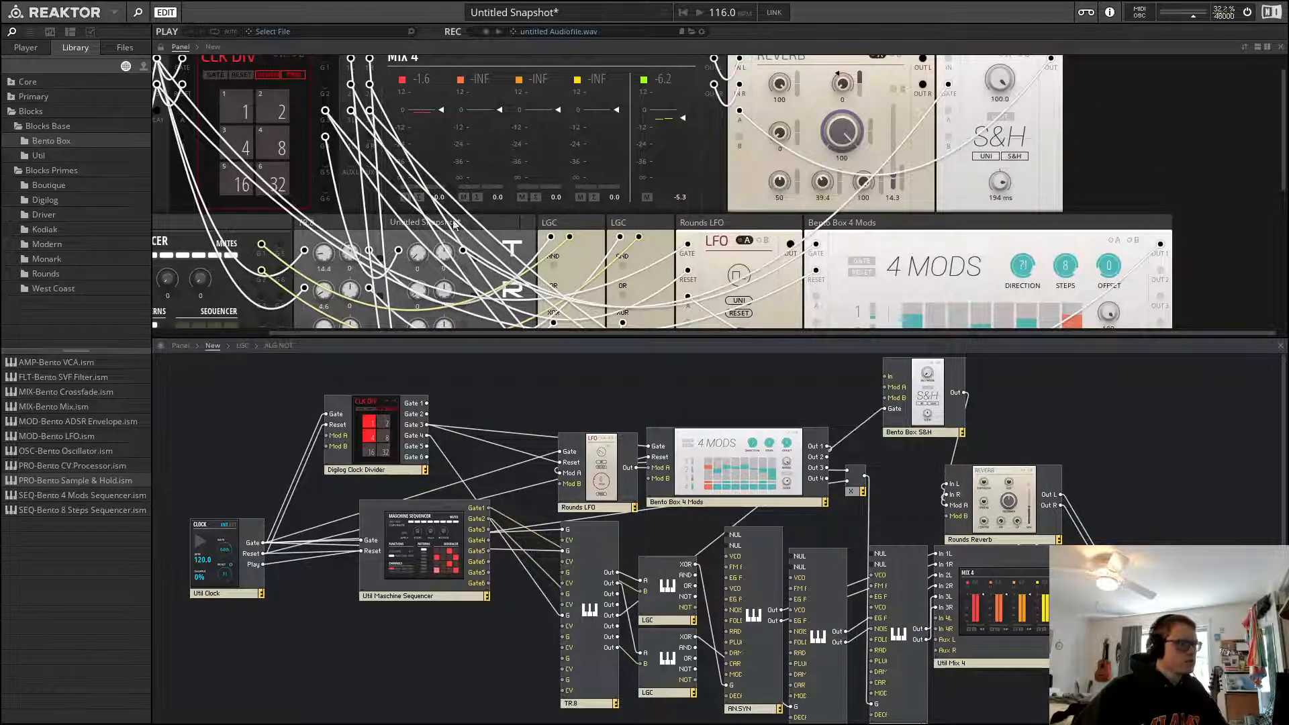
{"action": "key", "text": "space"}
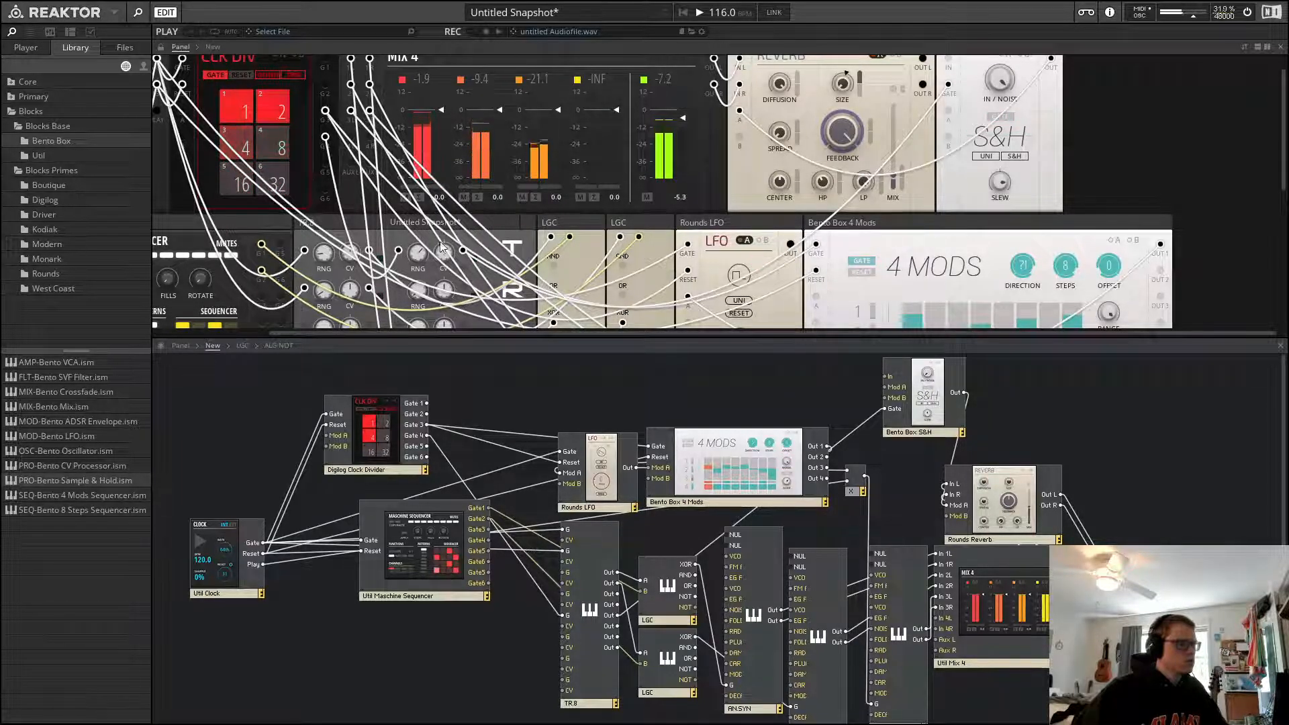
Set the clock tempo to 140 BPM
{"action": "scroll", "coordinate": [1081, 186], "scroll_direction": "up", "scroll_amount": 1}
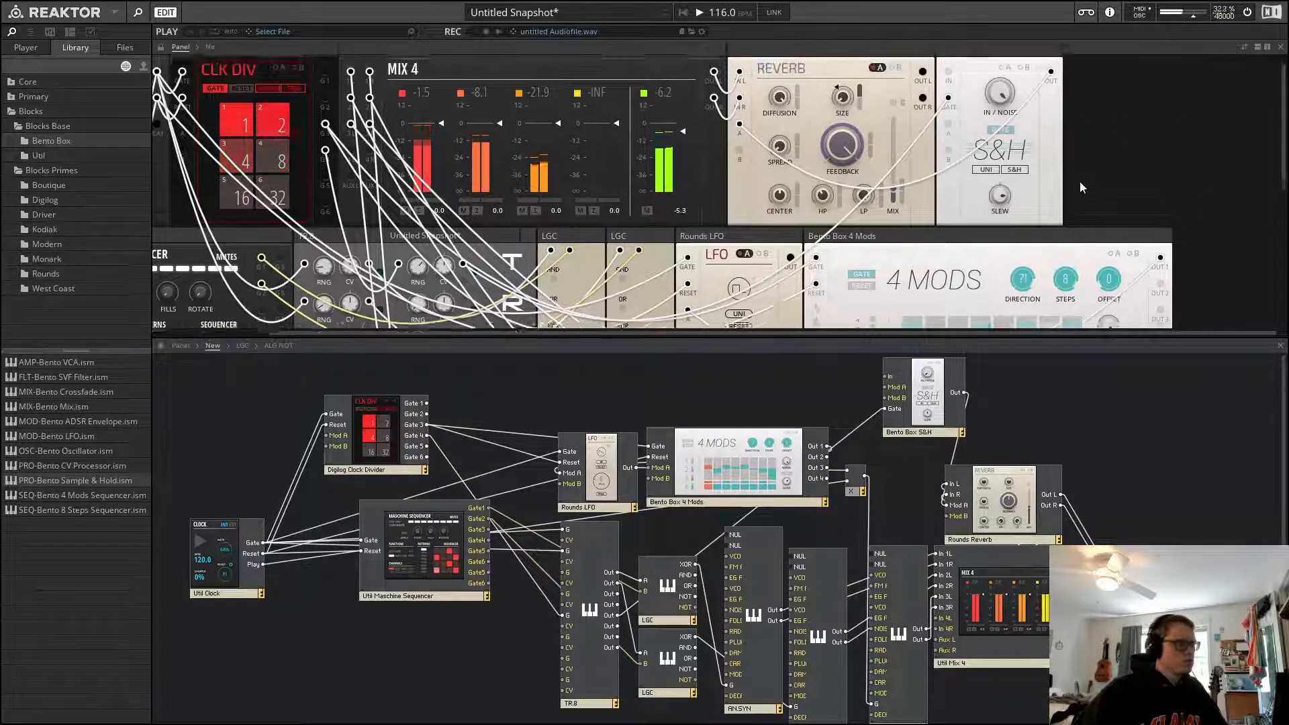
{"action": "scroll", "coordinate": [1080, 181], "scroll_direction": "up", "scroll_amount": 1}
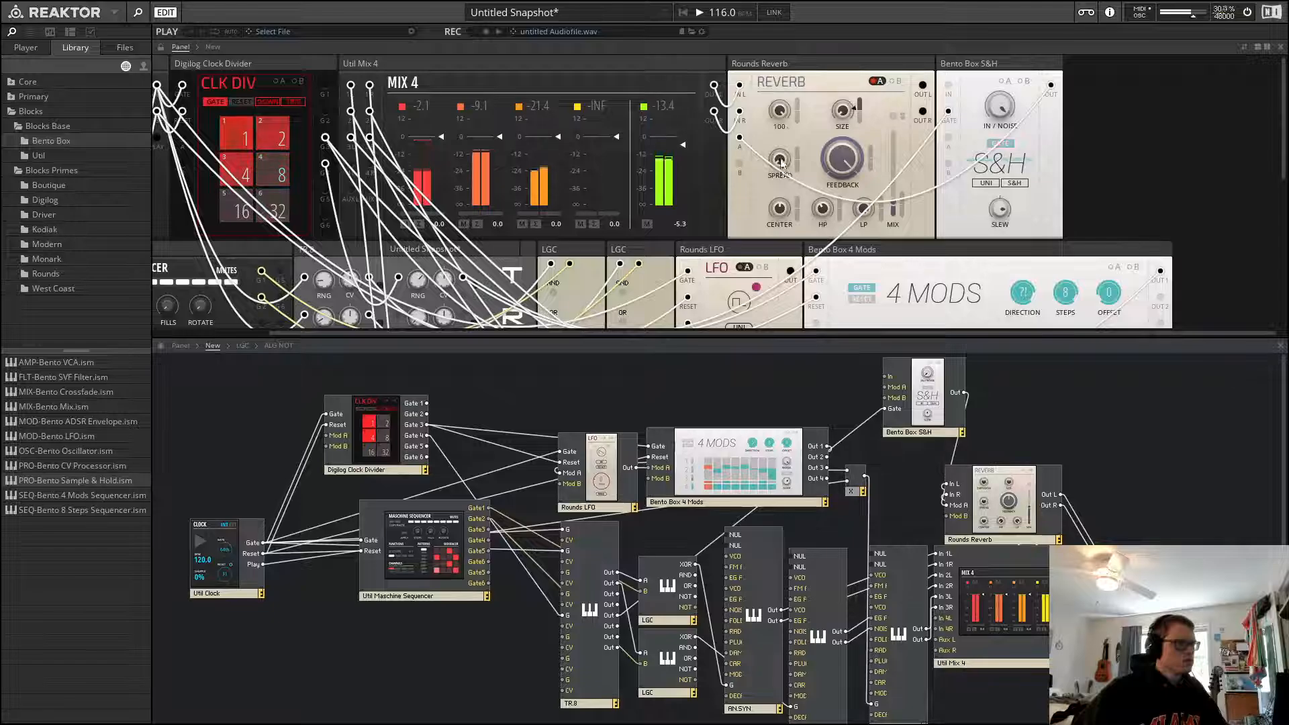
{"action": "mouse_move", "coordinate": [782, 162]}
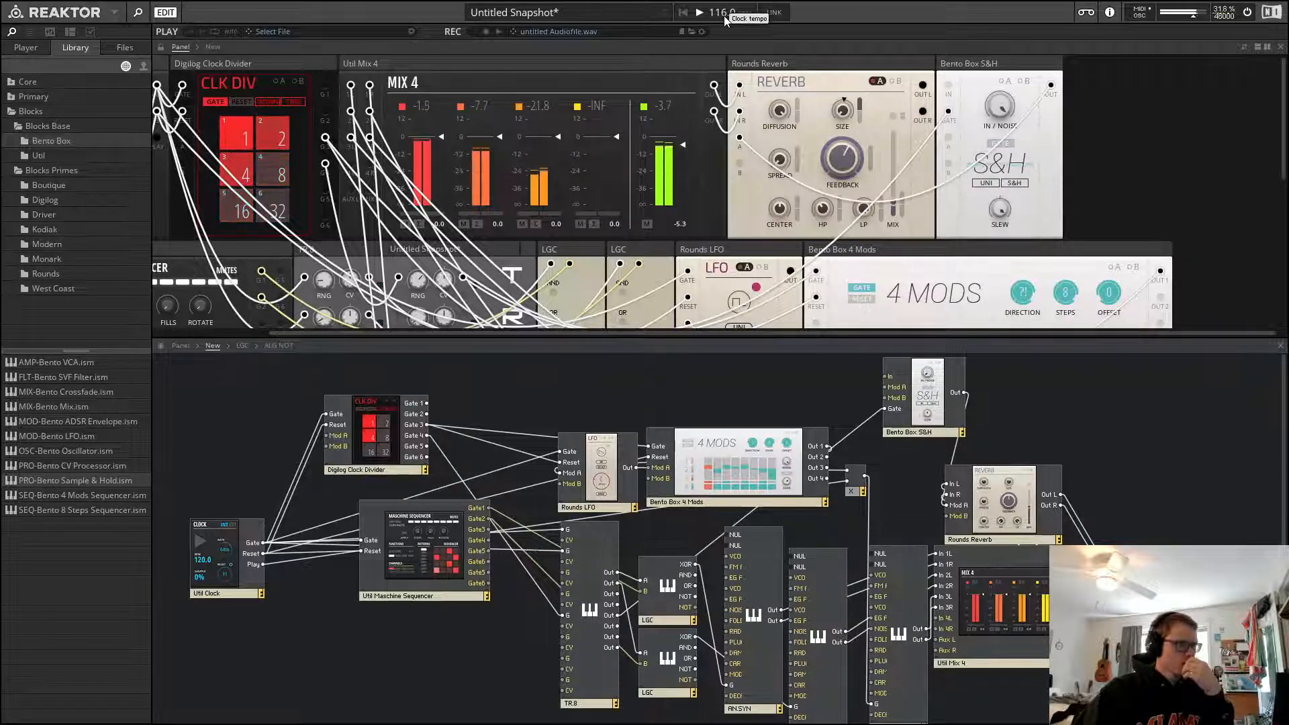
{"action": "left_click_drag", "start_coordinate": [724, 15], "coordinate": [727, 17]}
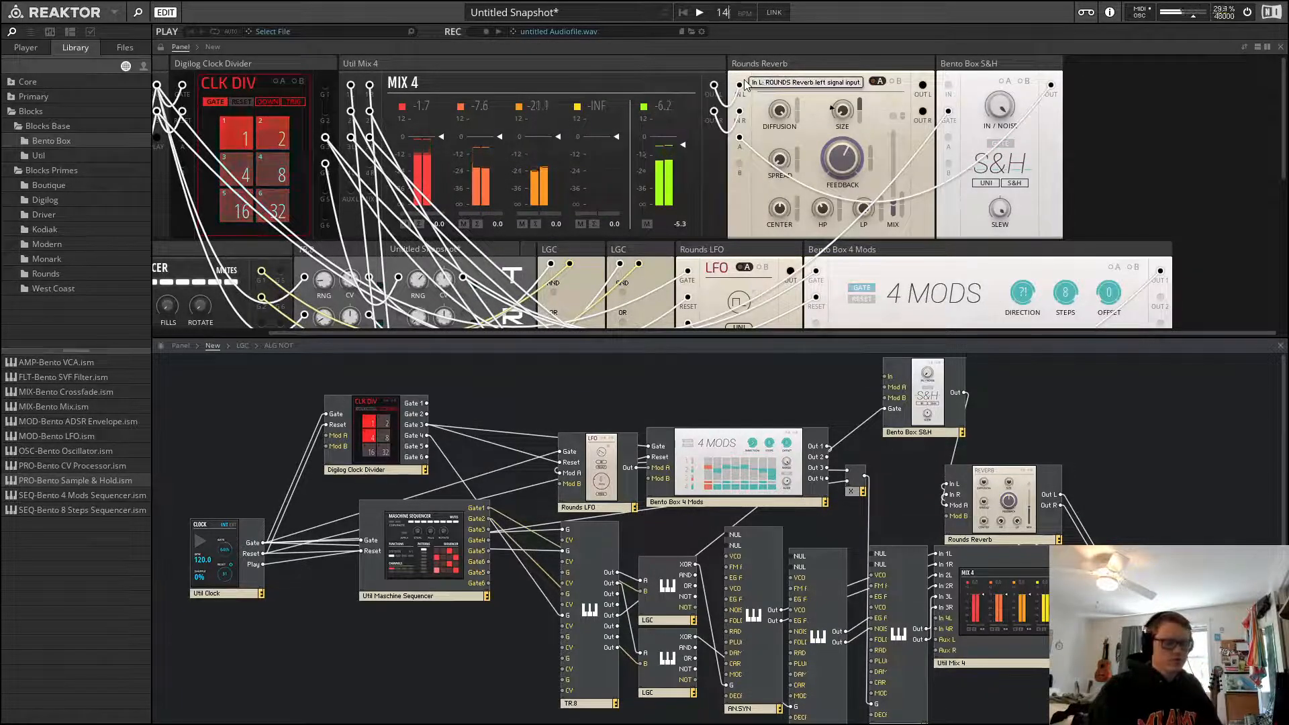
{"action": "type", "text": "0"}
{"action": "key", "text": "Return"}
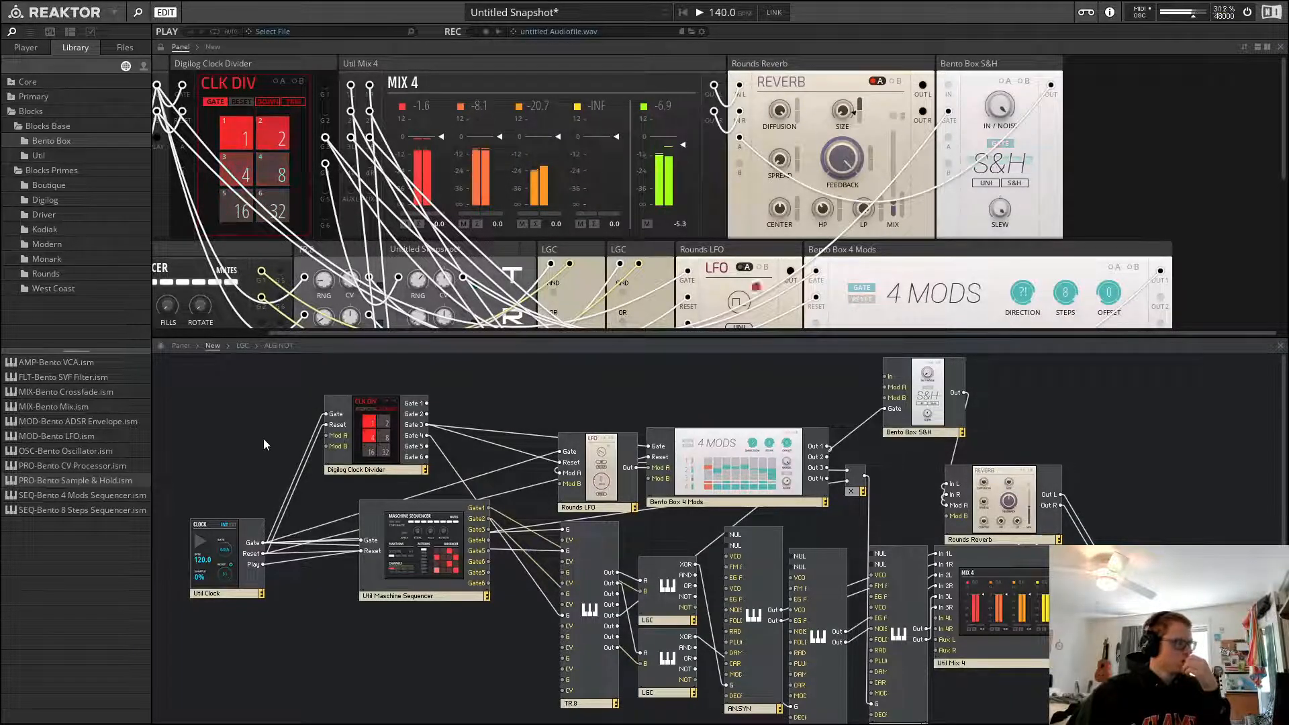
Adjust the reverb's diffusion amount
{"action": "left_click_drag", "start_coordinate": [780, 111], "coordinate": [798, 380]}
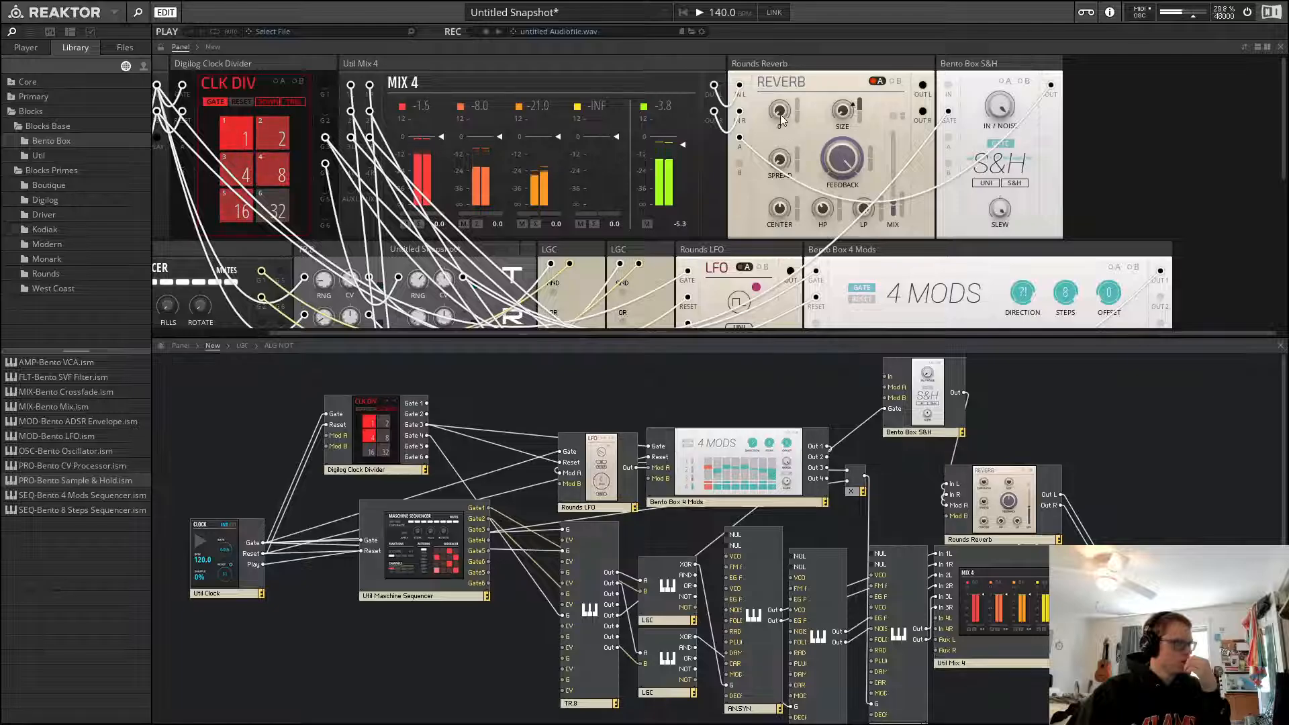
{"action": "left_click_drag", "start_coordinate": [780, 115], "coordinate": [840, 2]}
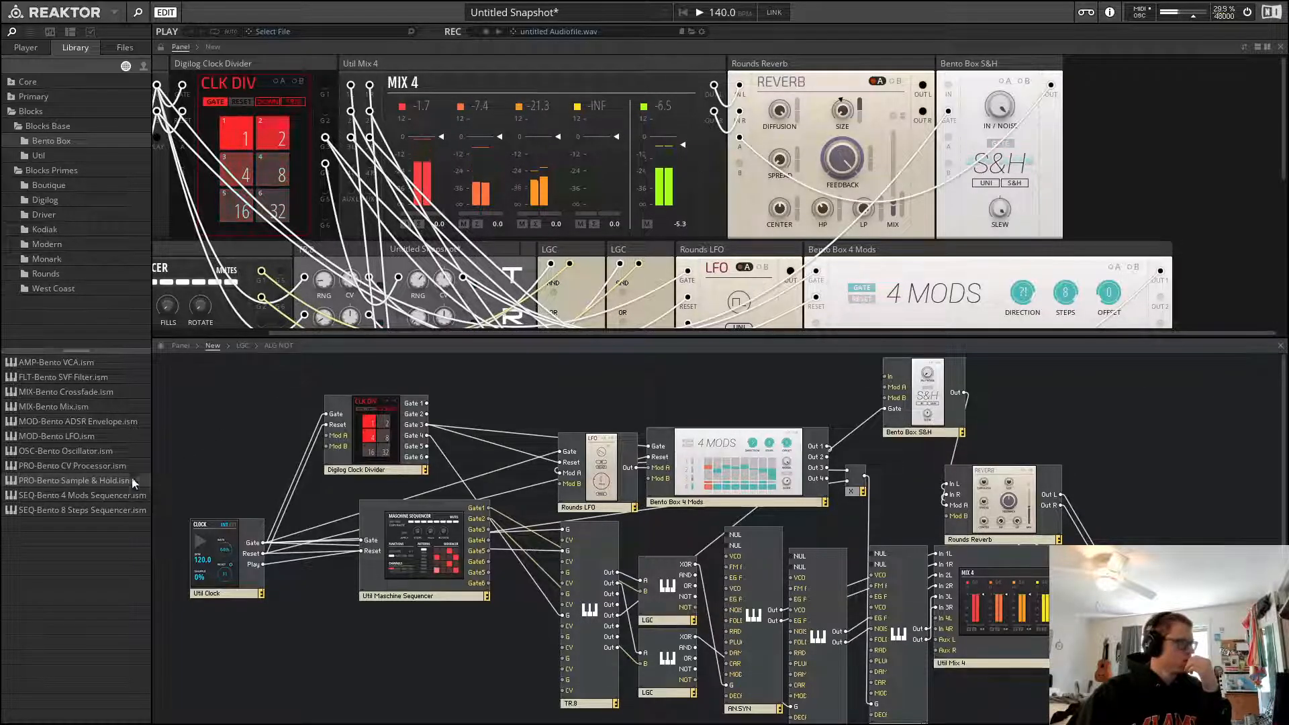
Add a second Bento Box Sample & Hold block and patch its output into the reverb's modulation input
{"action": "left_click_drag", "start_coordinate": [106, 481], "coordinate": [1096, 110]}
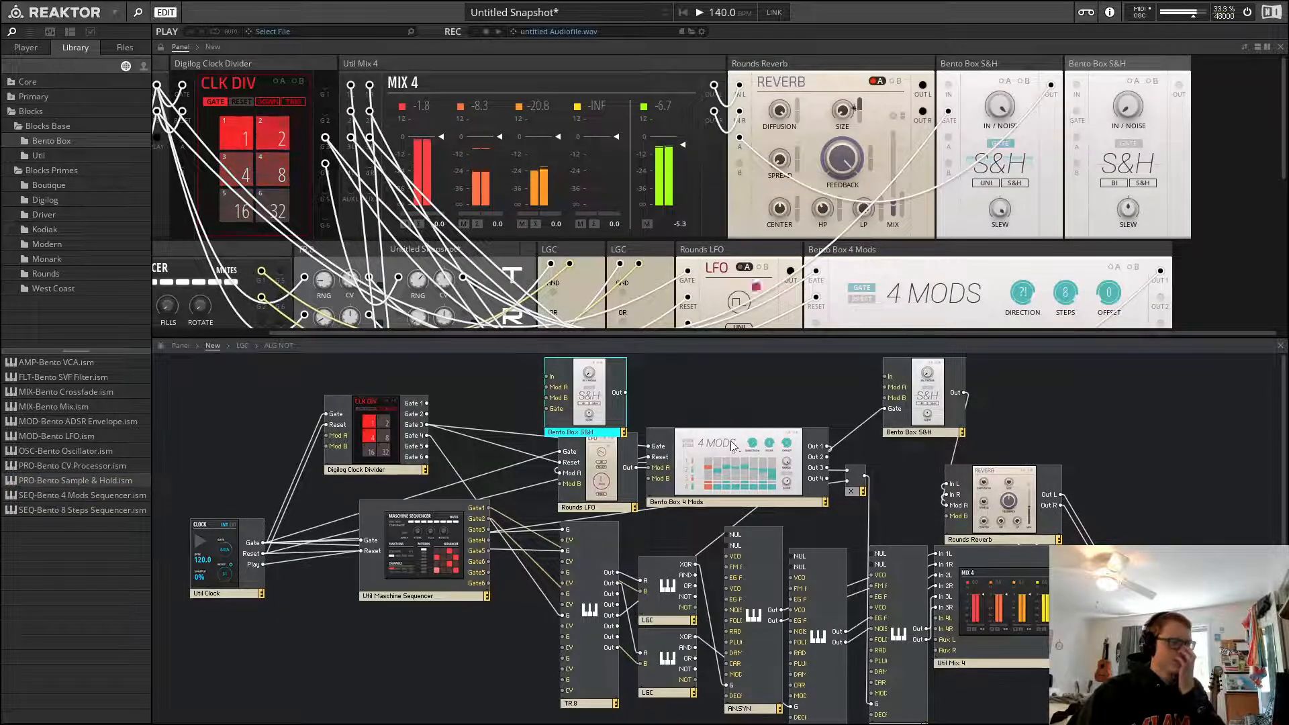
{"action": "left_click_drag", "start_coordinate": [1178, 85], "coordinate": [739, 165]}
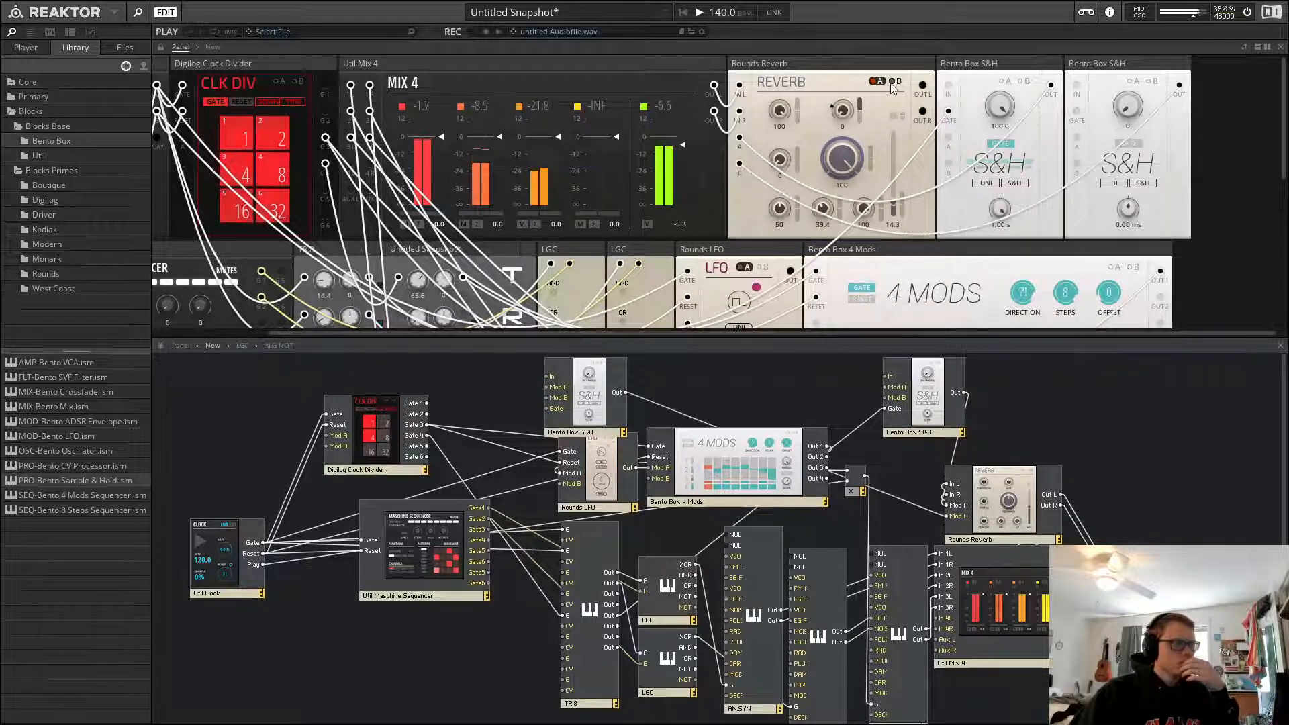
Switch the reverb to its B modulation slot and set the diffusion modulation amount
{"action": "left_click", "coordinate": [896, 81]}
{"action": "left_click_drag", "start_coordinate": [796, 117], "coordinate": [829, 6]}
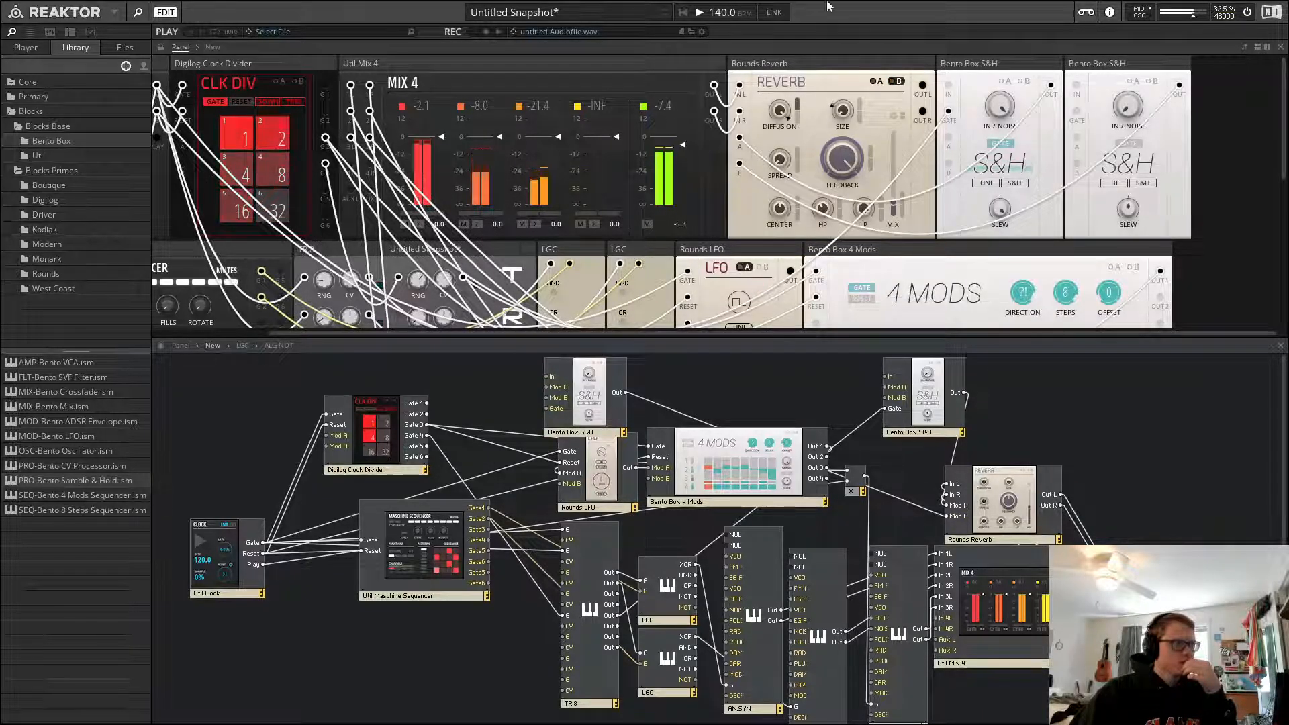
{"action": "left_click_drag", "start_coordinate": [780, 111], "coordinate": [813, 320]}
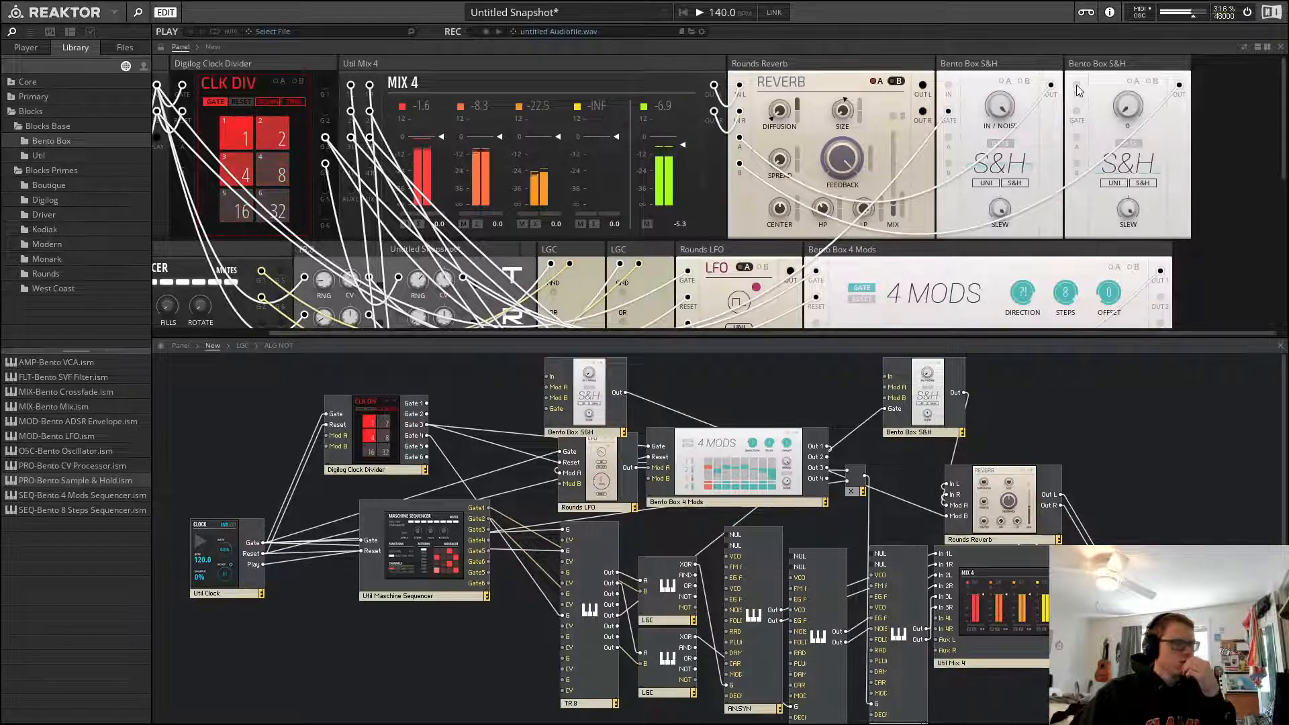
Adjust the reverb's mix fader
{"action": "scroll", "coordinate": [476, 294], "scroll_direction": "down", "scroll_amount": 2}
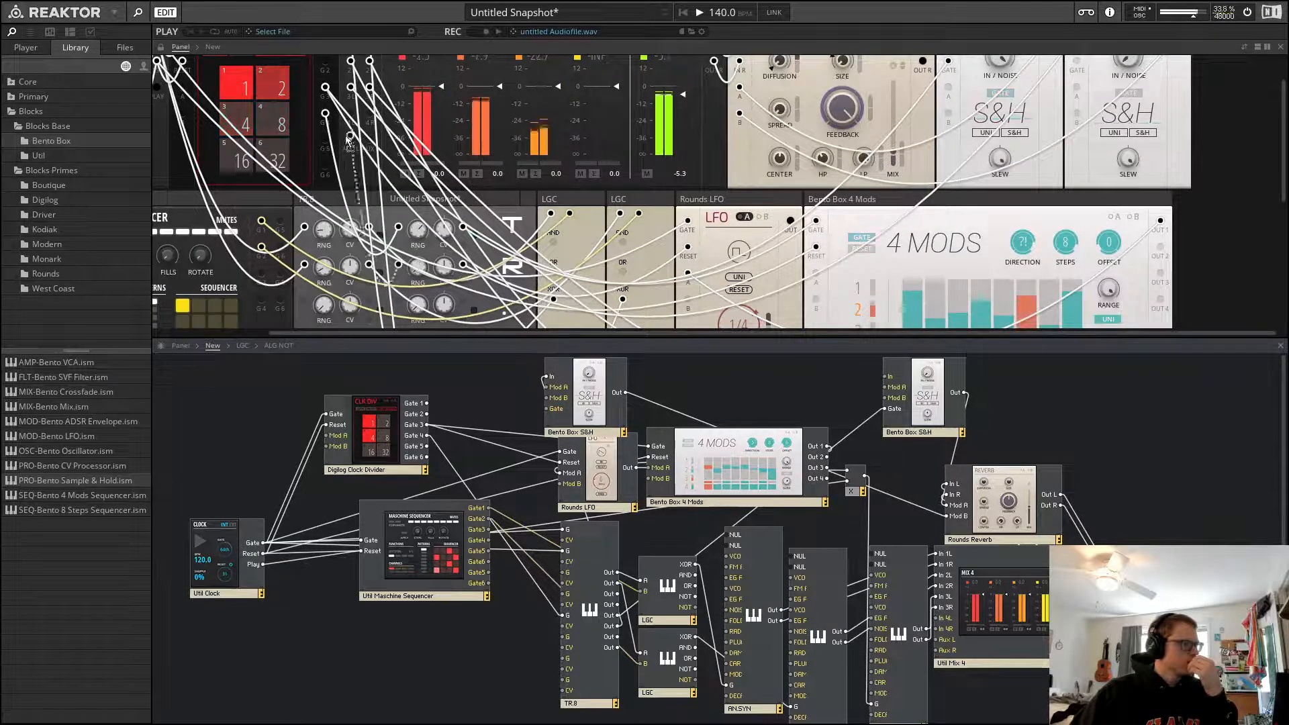
{"action": "scroll", "coordinate": [549, 247], "scroll_direction": "up", "scroll_amount": 1}
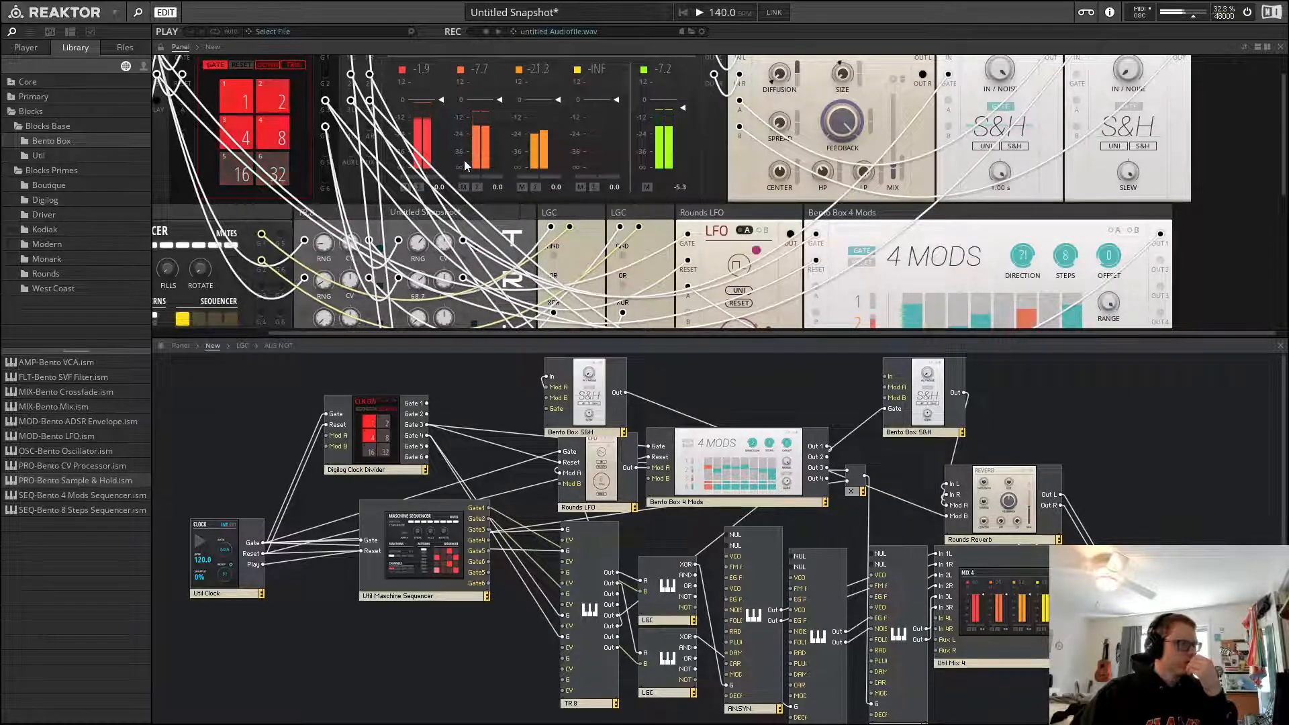
{"action": "scroll", "coordinate": [1086, 207], "scroll_direction": "up", "scroll_amount": 3}
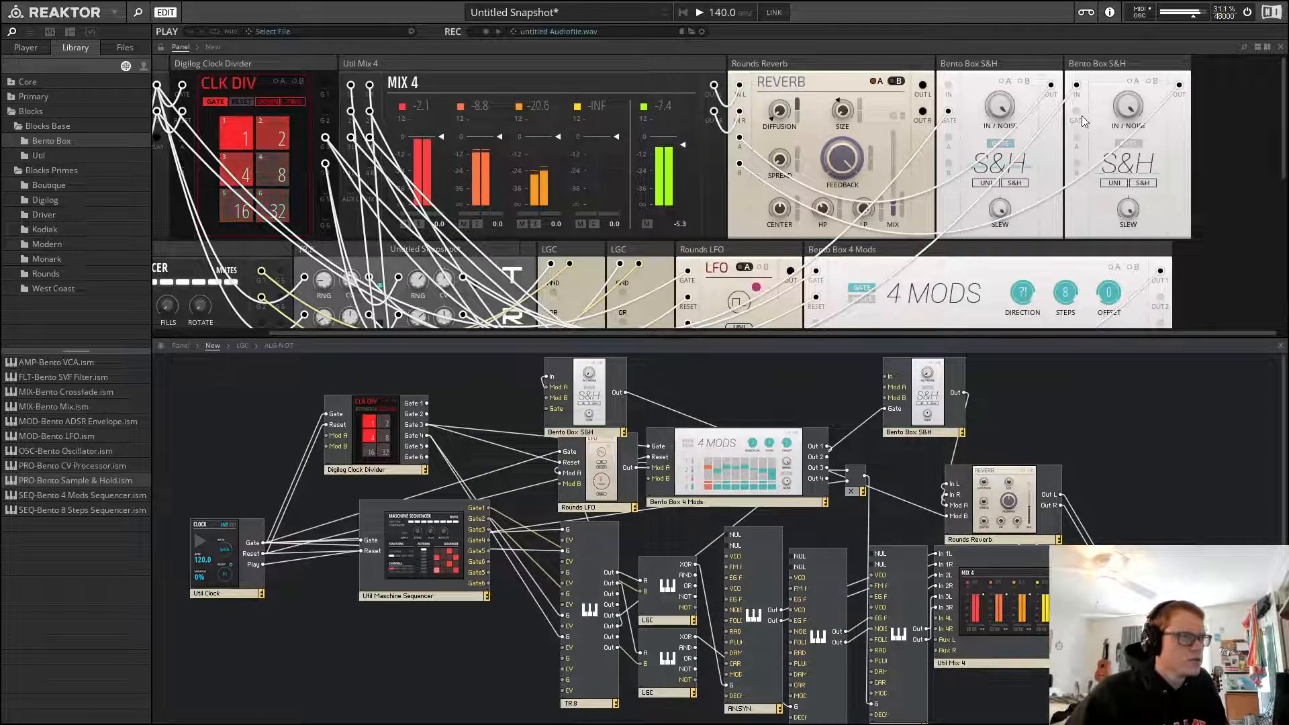
{"action": "scroll", "coordinate": [1083, 120], "scroll_direction": "down", "scroll_amount": 2}
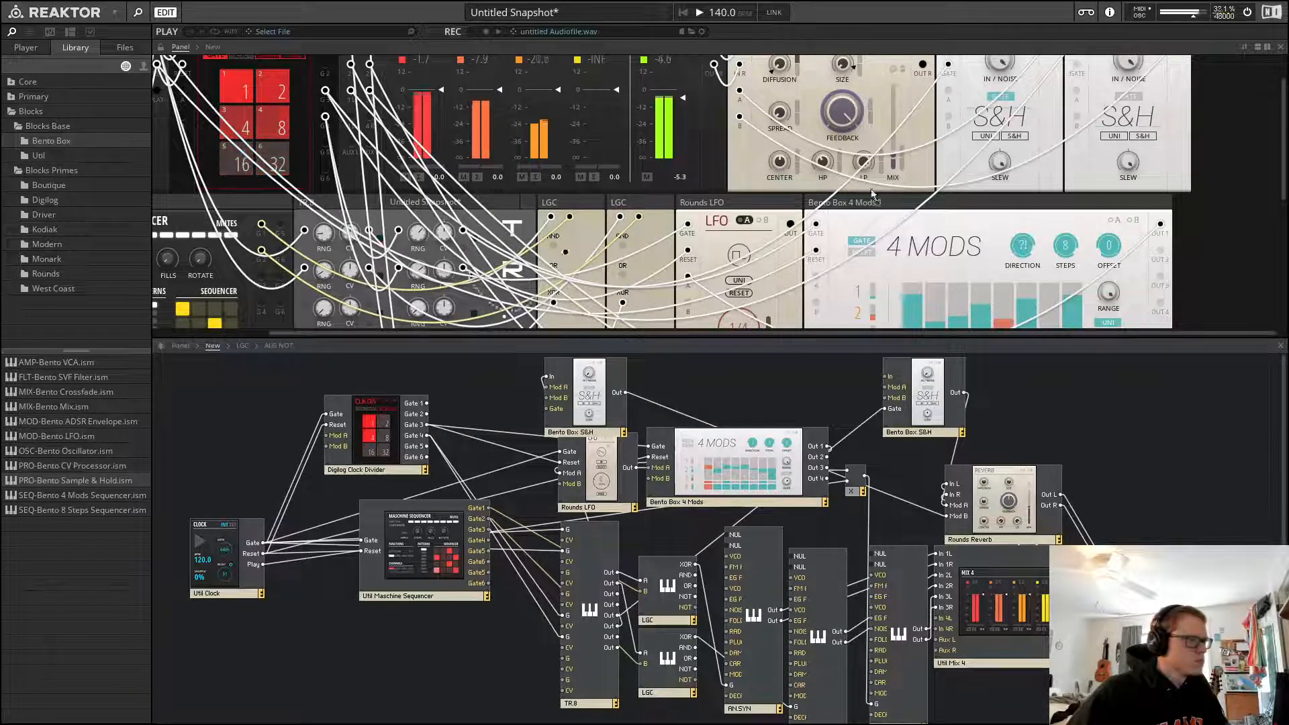
{"action": "scroll", "coordinate": [1120, 237], "scroll_direction": "up", "scroll_amount": 1}
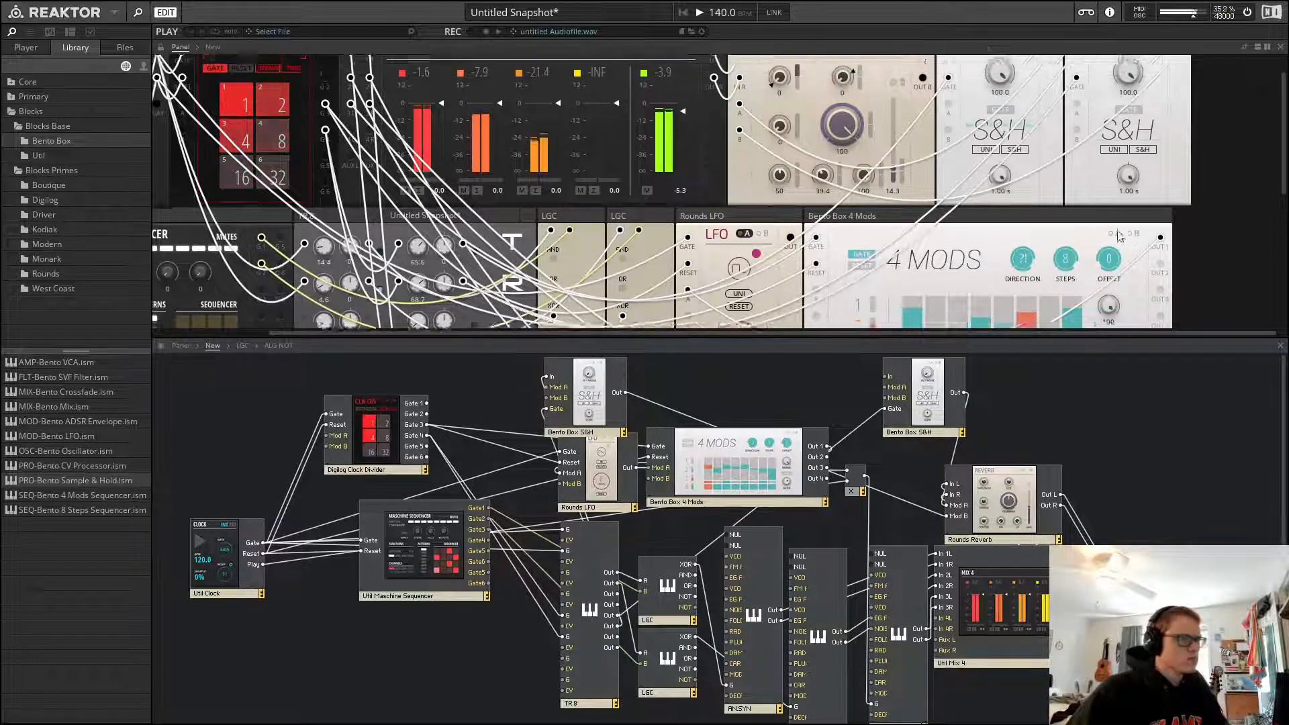
{"action": "scroll", "coordinate": [1120, 236], "scroll_direction": "up", "scroll_amount": 2}
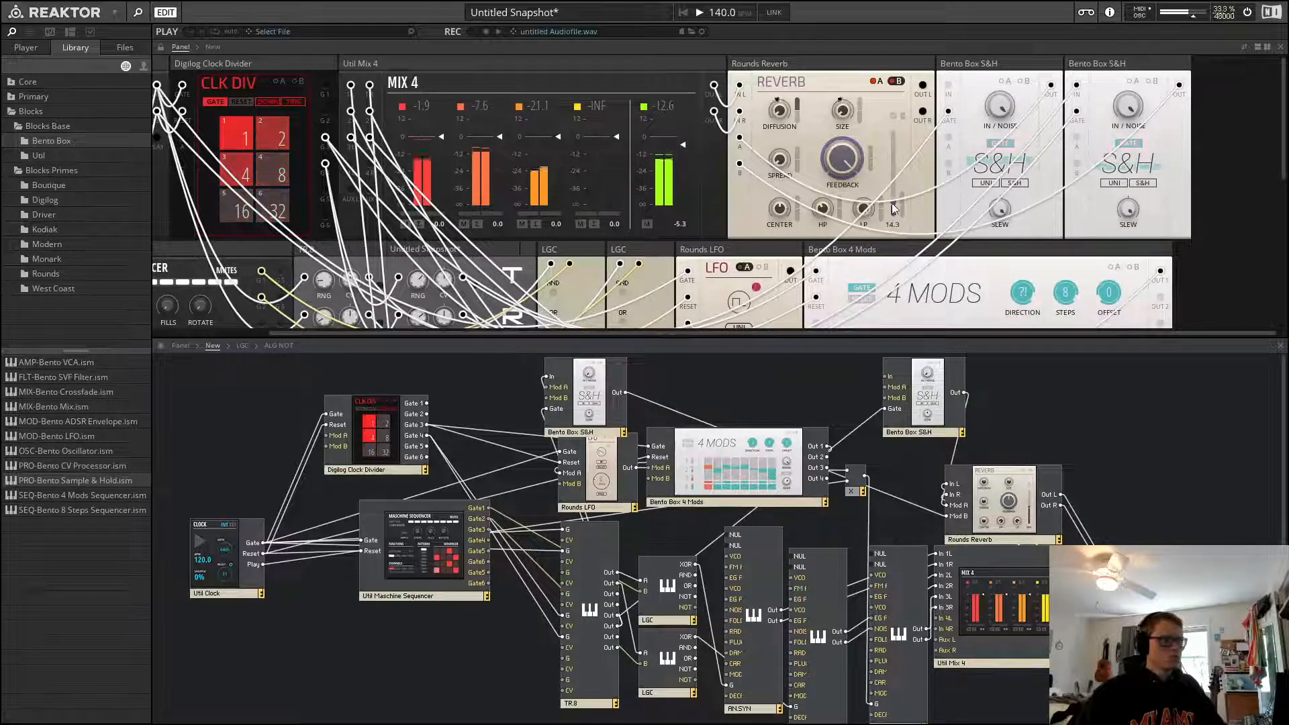
{"action": "left_click_drag", "start_coordinate": [894, 209], "coordinate": [898, 84]}
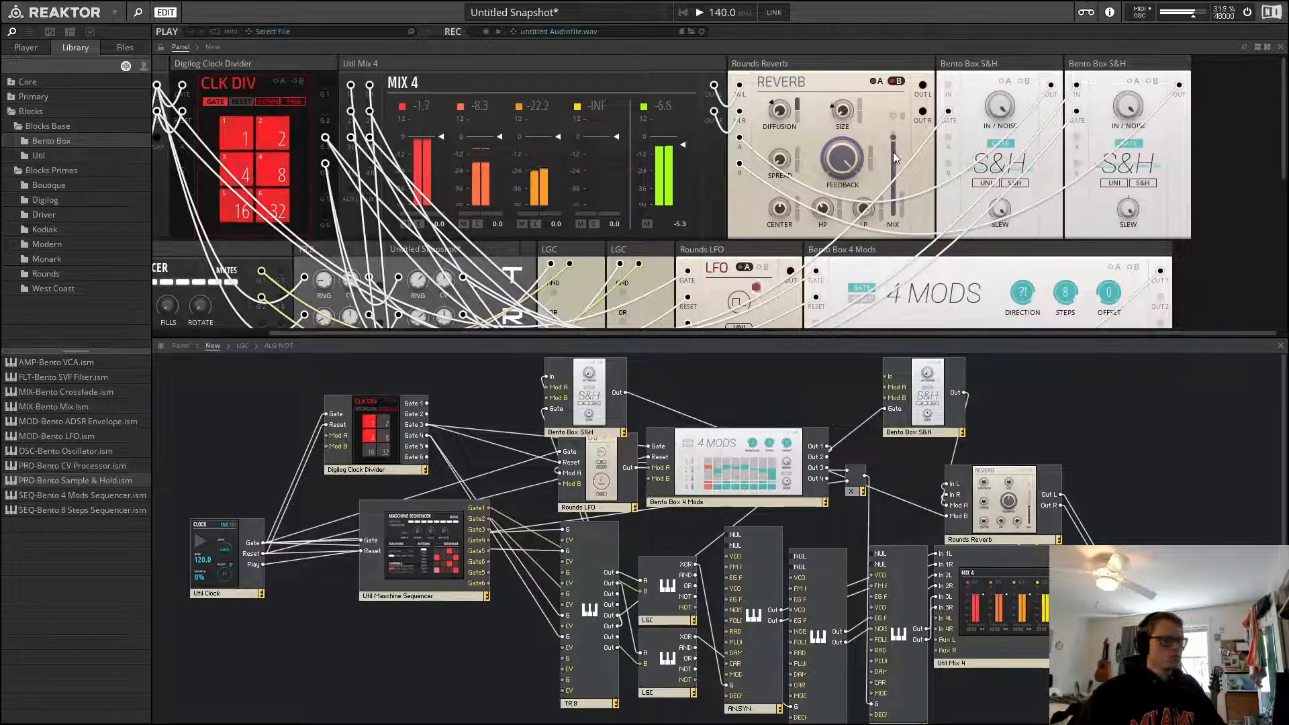
{"action": "left_click_drag", "start_coordinate": [893, 152], "coordinate": [893, 336]}
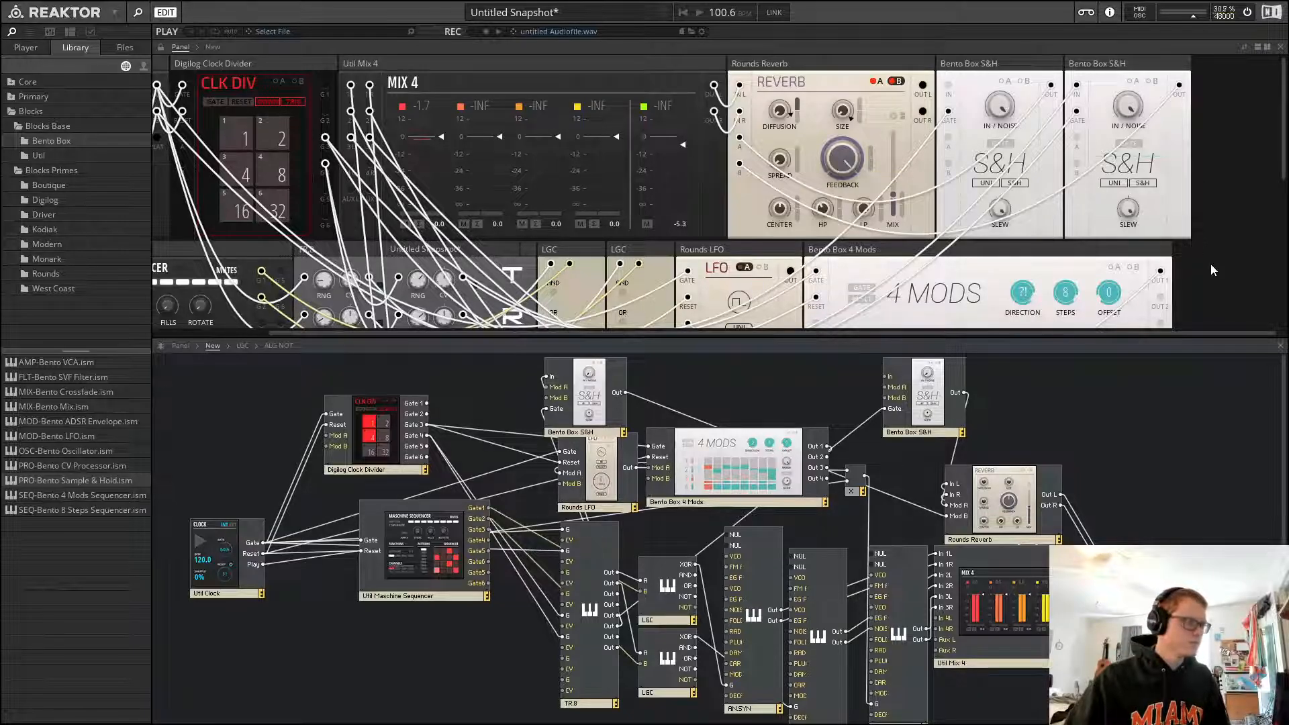
Restart playback and patch a 4 Mods output into the Rounds LFO's modulation input
{"action": "key", "text": "space"}
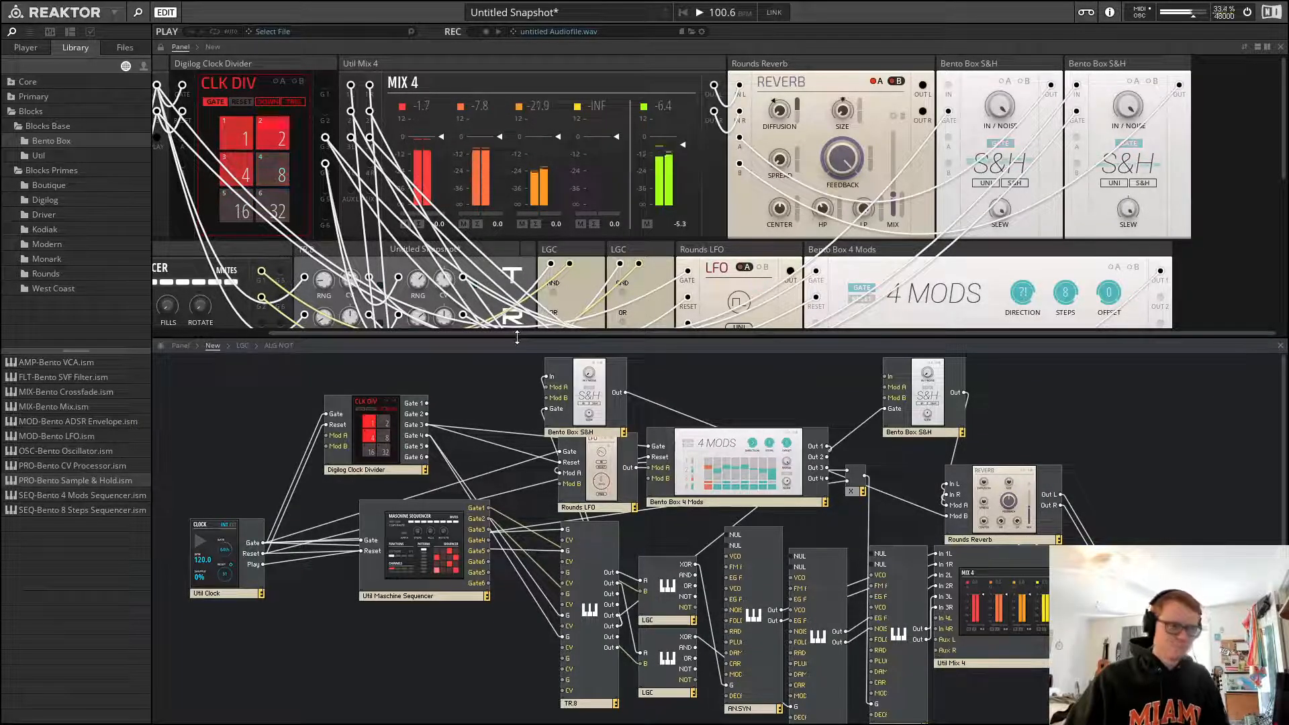
{"action": "scroll", "coordinate": [670, 289], "scroll_direction": "down", "scroll_amount": 2}
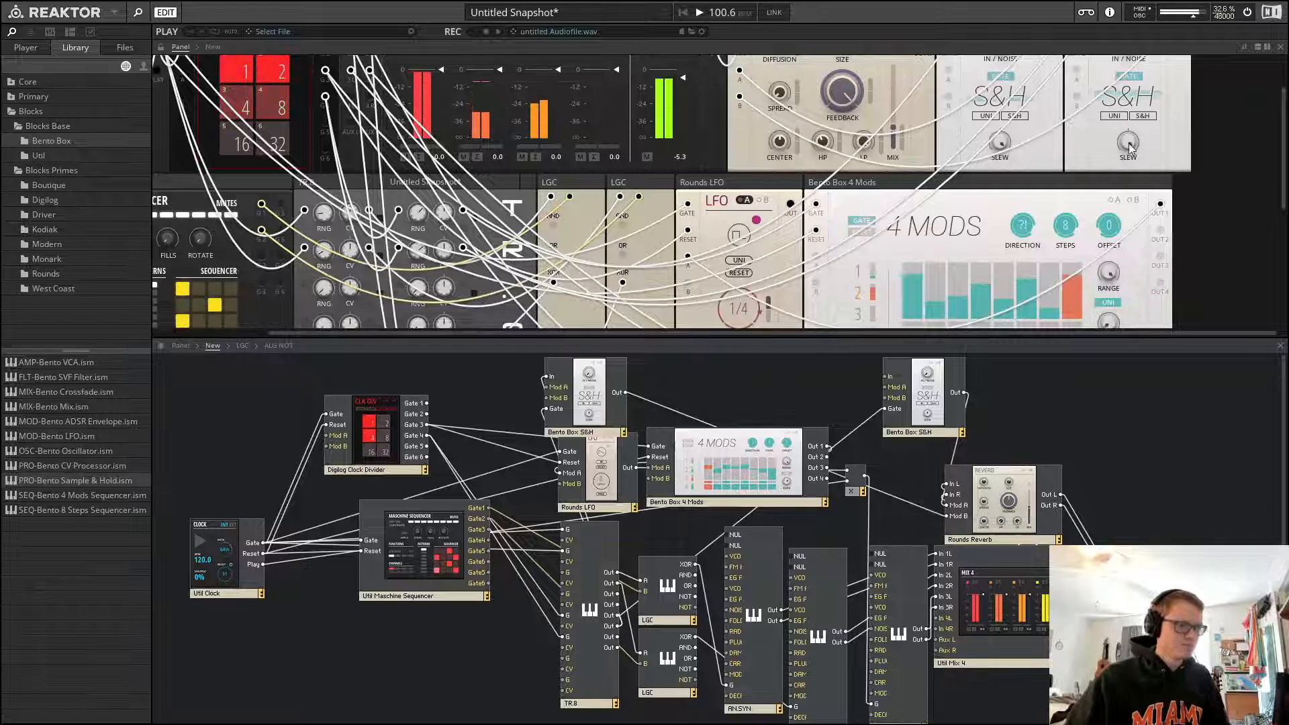
{"action": "scroll", "coordinate": [579, 210], "scroll_direction": "down", "scroll_amount": 2}
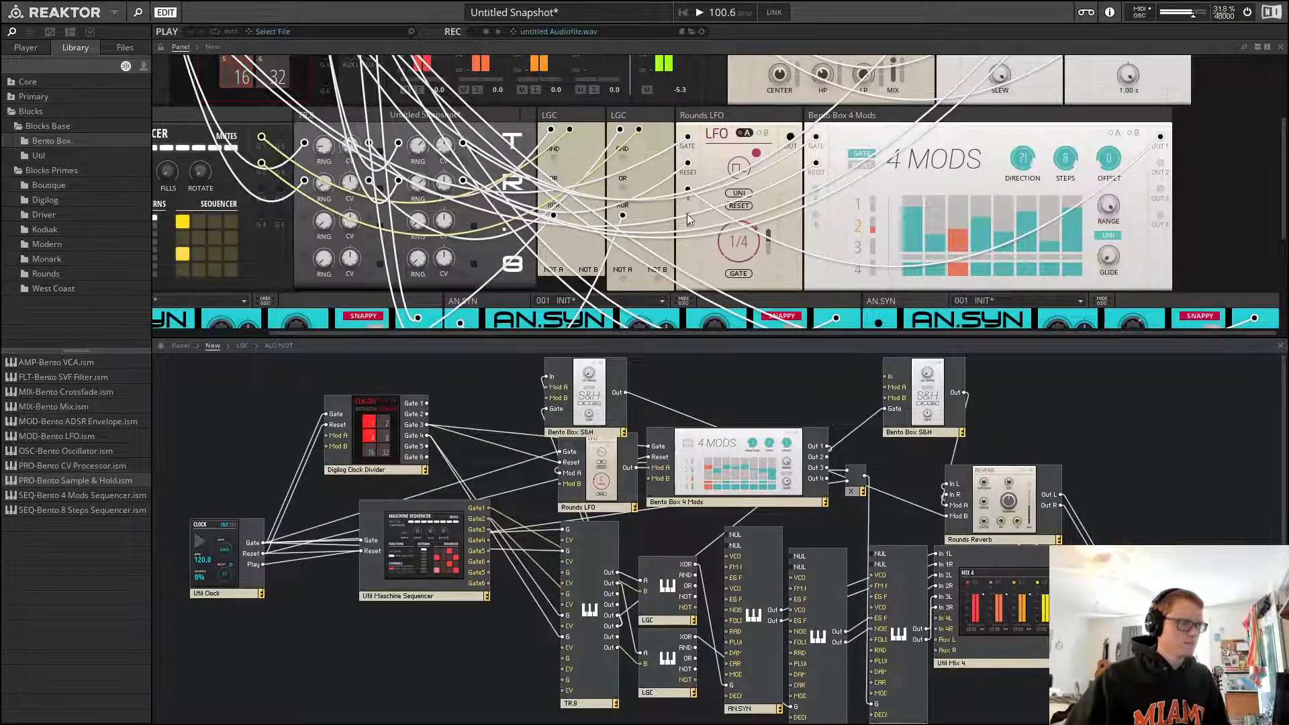
{"action": "left_click_drag", "start_coordinate": [687, 213], "coordinate": [1162, 167]}
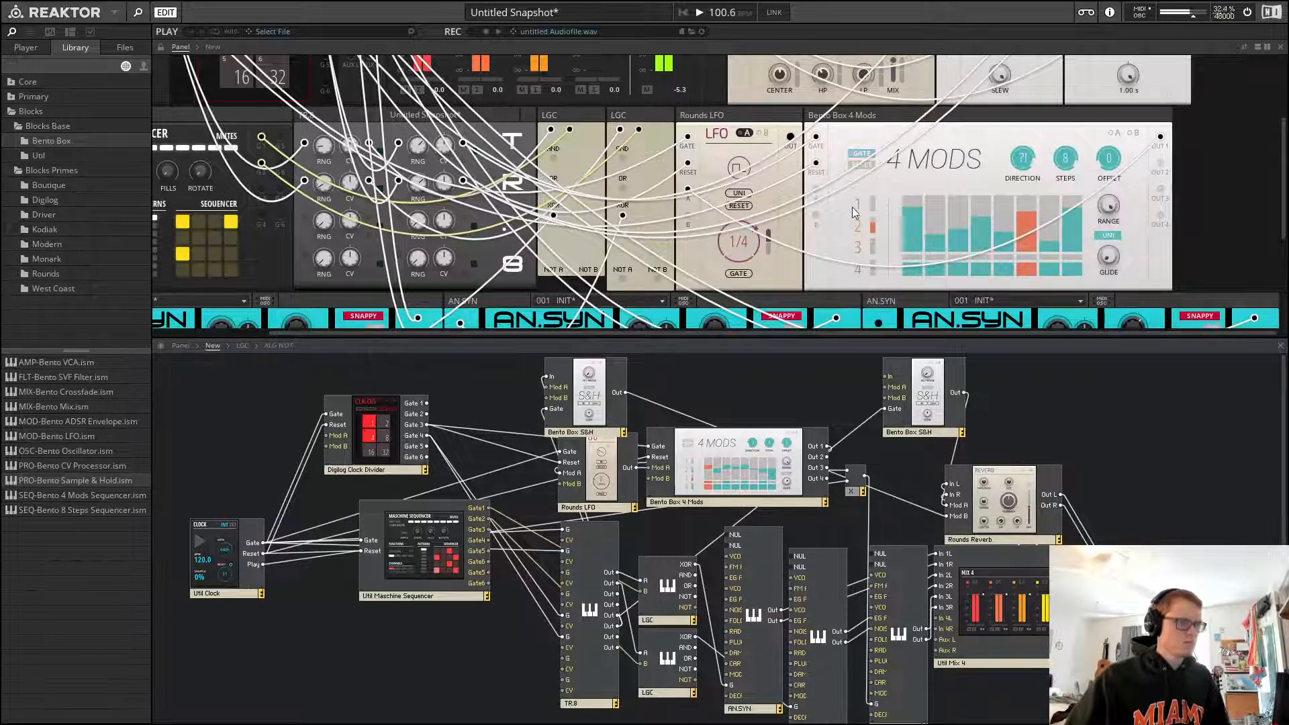
Enlarge the panel view over the structure to review the whole rack of blocks
{"action": "scroll", "coordinate": [862, 205], "scroll_direction": "up", "scroll_amount": 2}
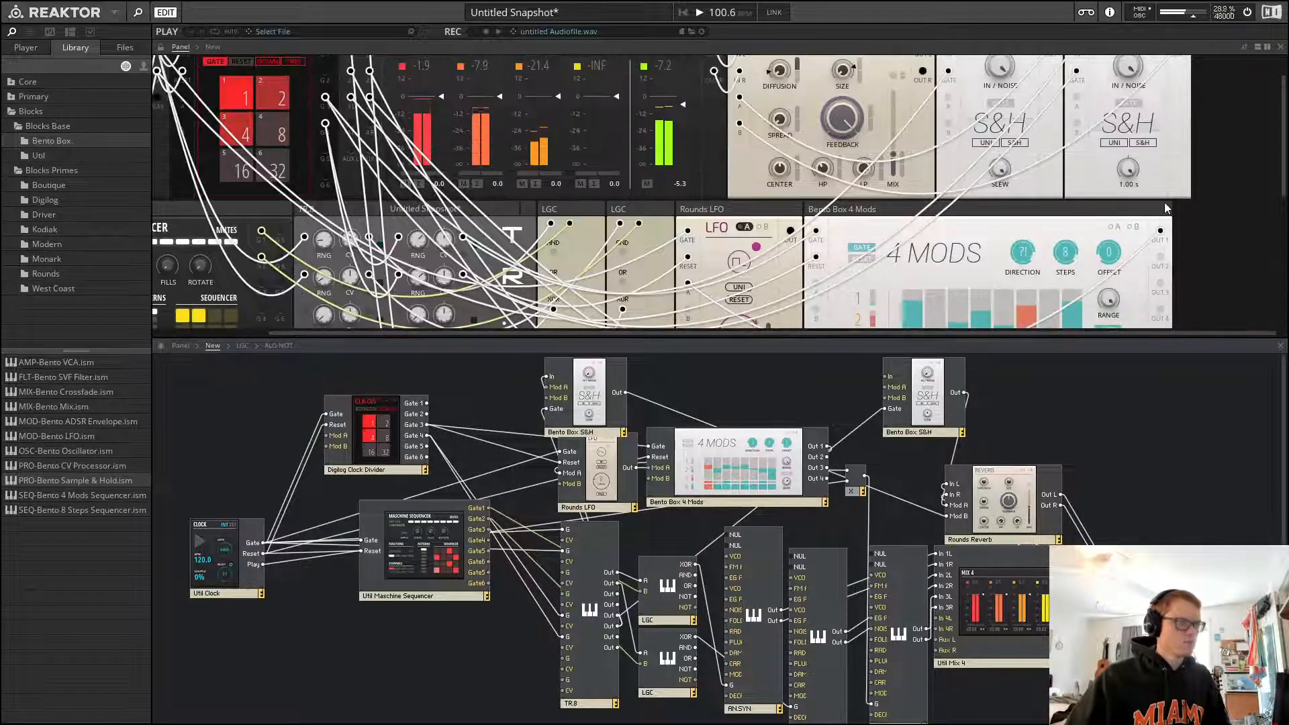
{"action": "scroll", "coordinate": [772, 203], "scroll_direction": "down", "scroll_amount": 5}
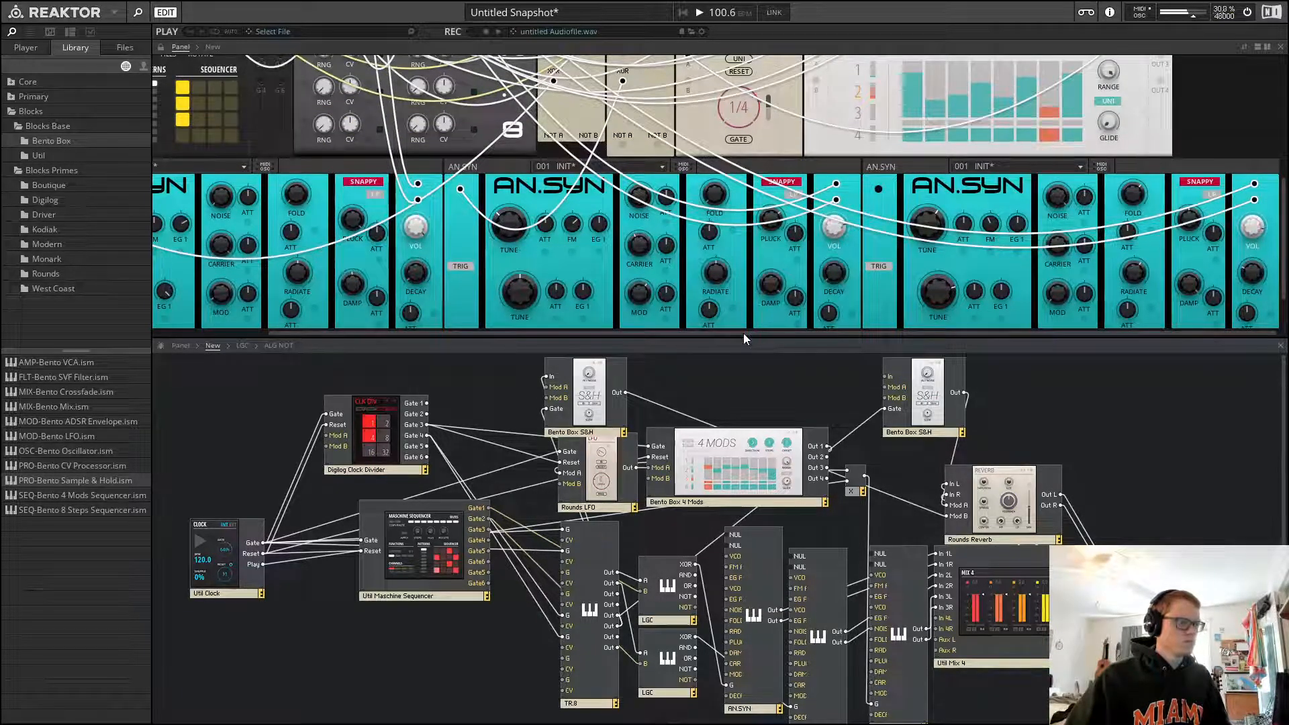
{"action": "left_click_drag", "start_coordinate": [743, 333], "coordinate": [639, 329]}
{"action": "left_click_drag", "start_coordinate": [638, 333], "coordinate": [485, 333]}
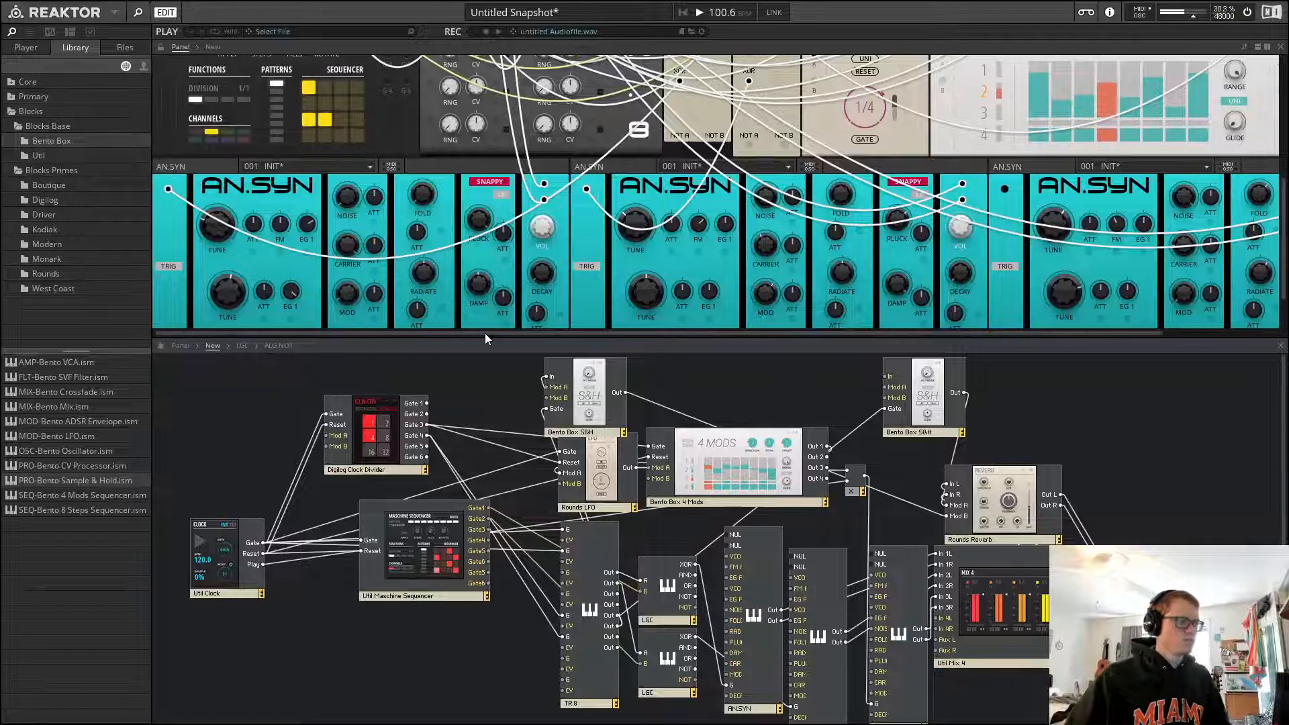
{"action": "scroll", "coordinate": [1284, 174], "scroll_direction": "up", "scroll_amount": 2}
{"action": "left_click_drag", "start_coordinate": [1284, 175], "coordinate": [1284, 84]}
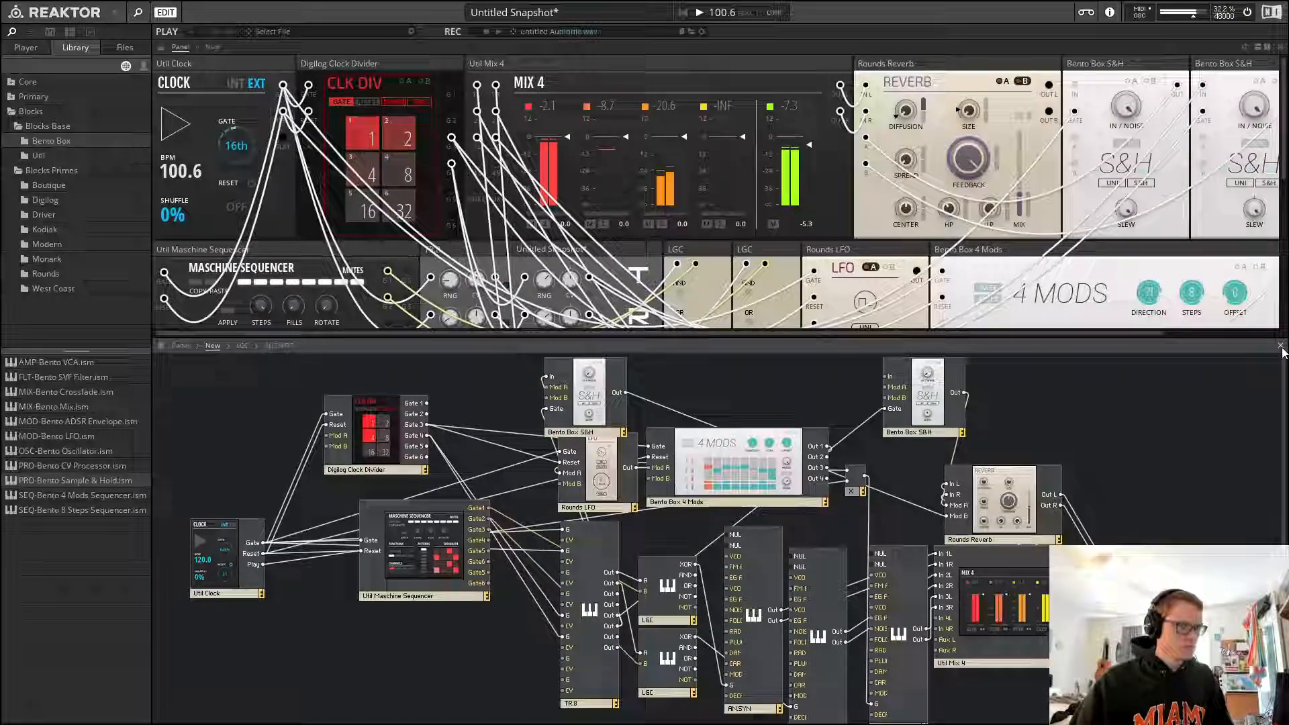
{"action": "left_click", "coordinate": [1281, 346]}
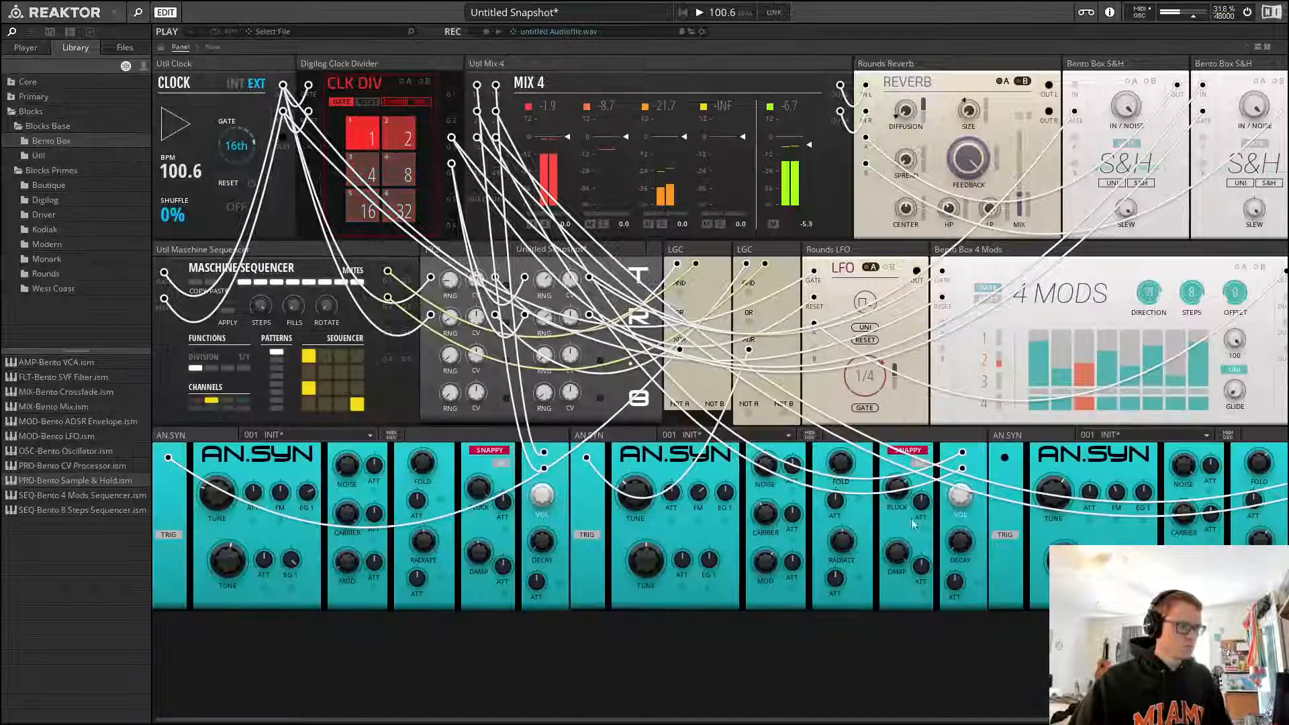
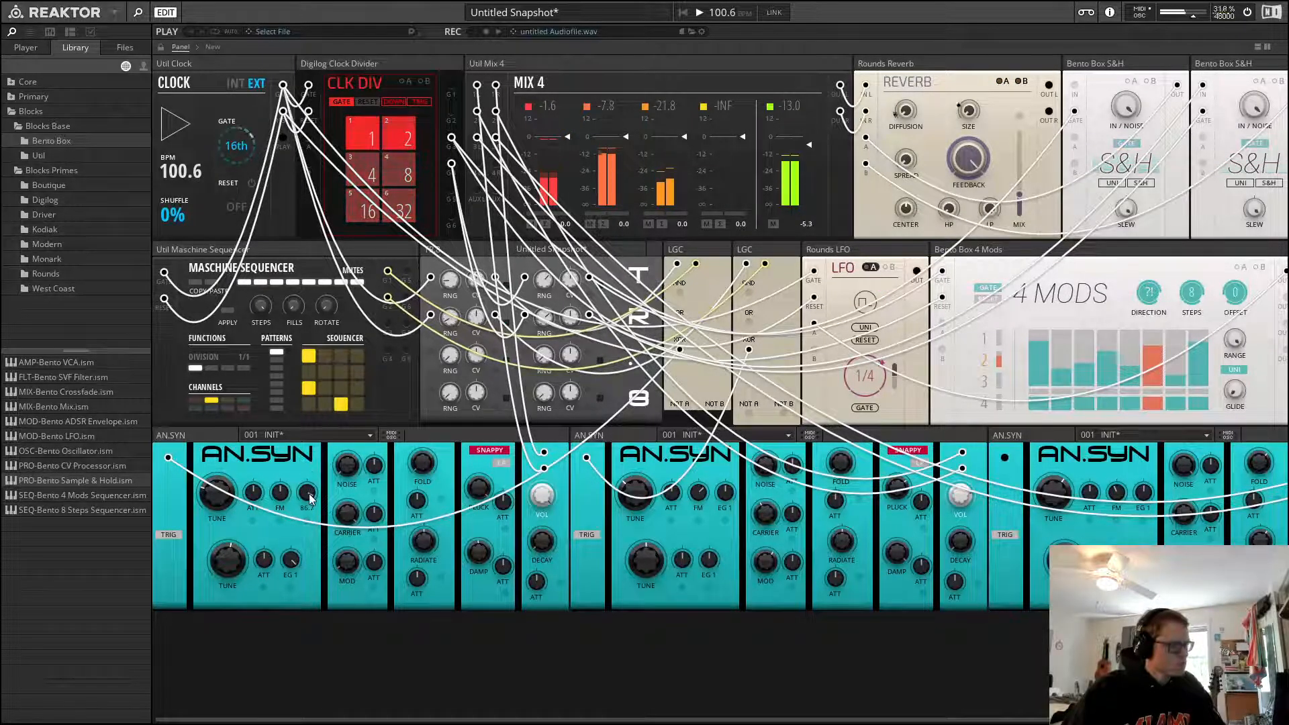
Adjust the first AN.SYN's tune and EG 1 knobs, then restart playback
{"action": "mouse_move", "coordinate": [310, 495]}
{"action": "left_mouse_down"}
{"action": "mouse_move", "coordinate": [313, 534]}
{"action": "mouse_move", "coordinate": [309, 502]}
{"action": "left_mouse_up"}
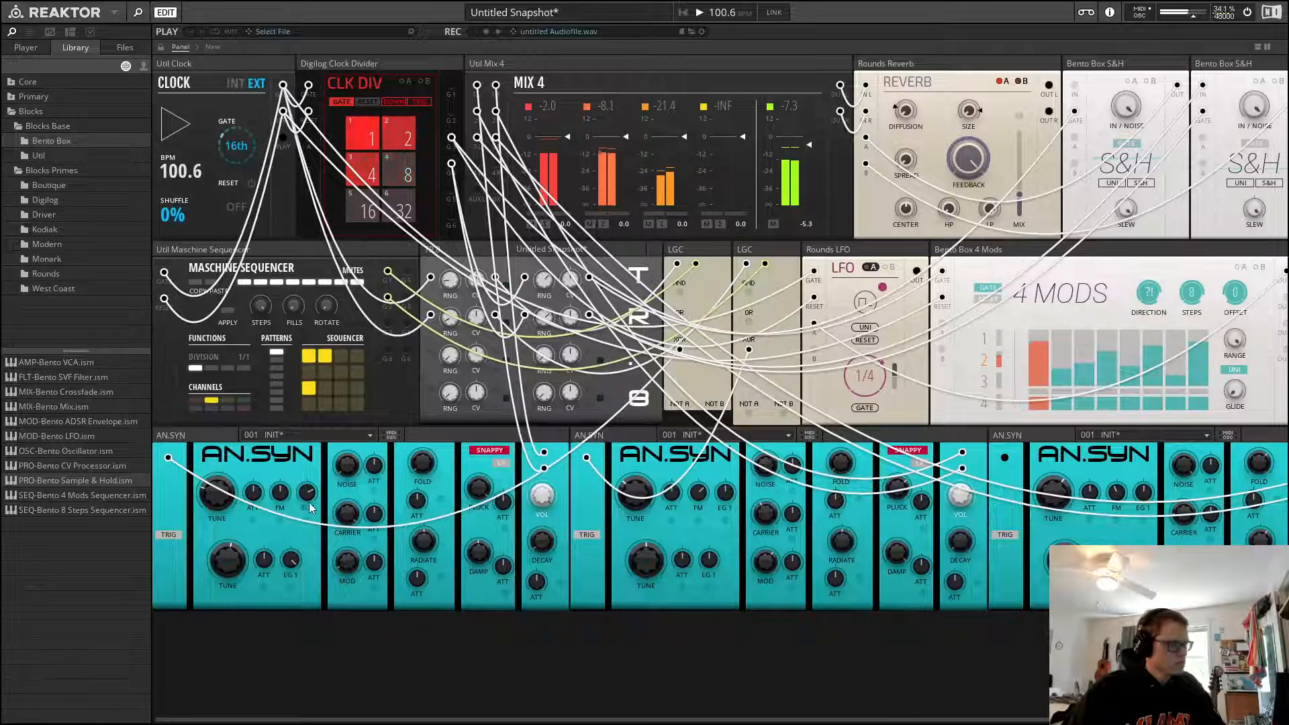
{"action": "mouse_move", "coordinate": [230, 495]}
{"action": "left_mouse_down"}
{"action": "mouse_move", "coordinate": [233, 518]}
{"action": "mouse_move", "coordinate": [222, 498]}
{"action": "left_mouse_up"}
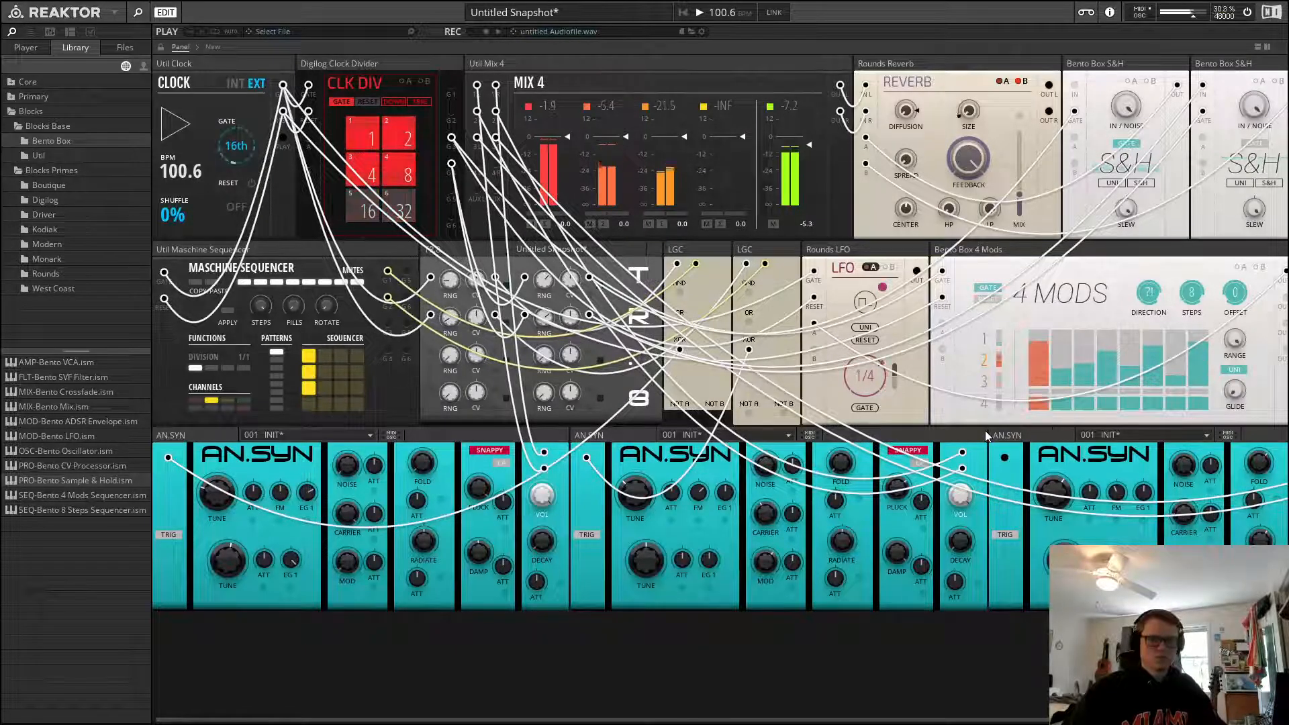
{"action": "key", "text": "space"}
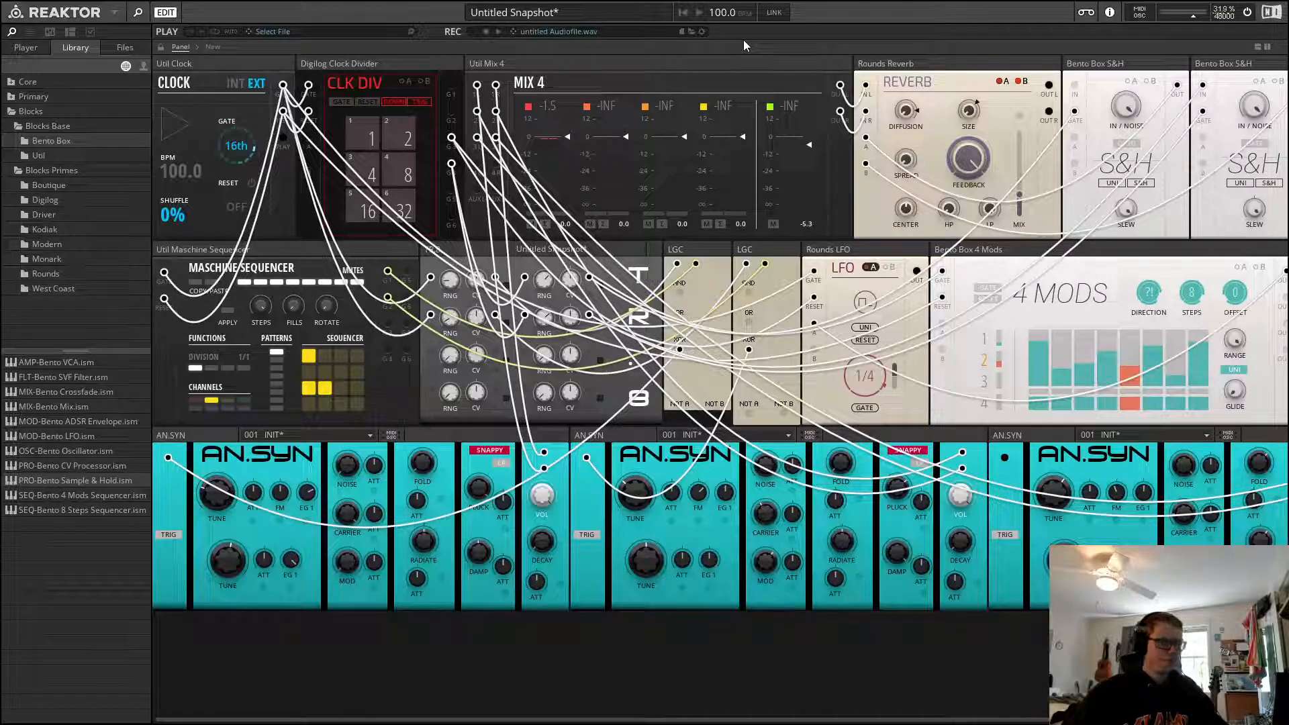
{"action": "key", "text": "space"}
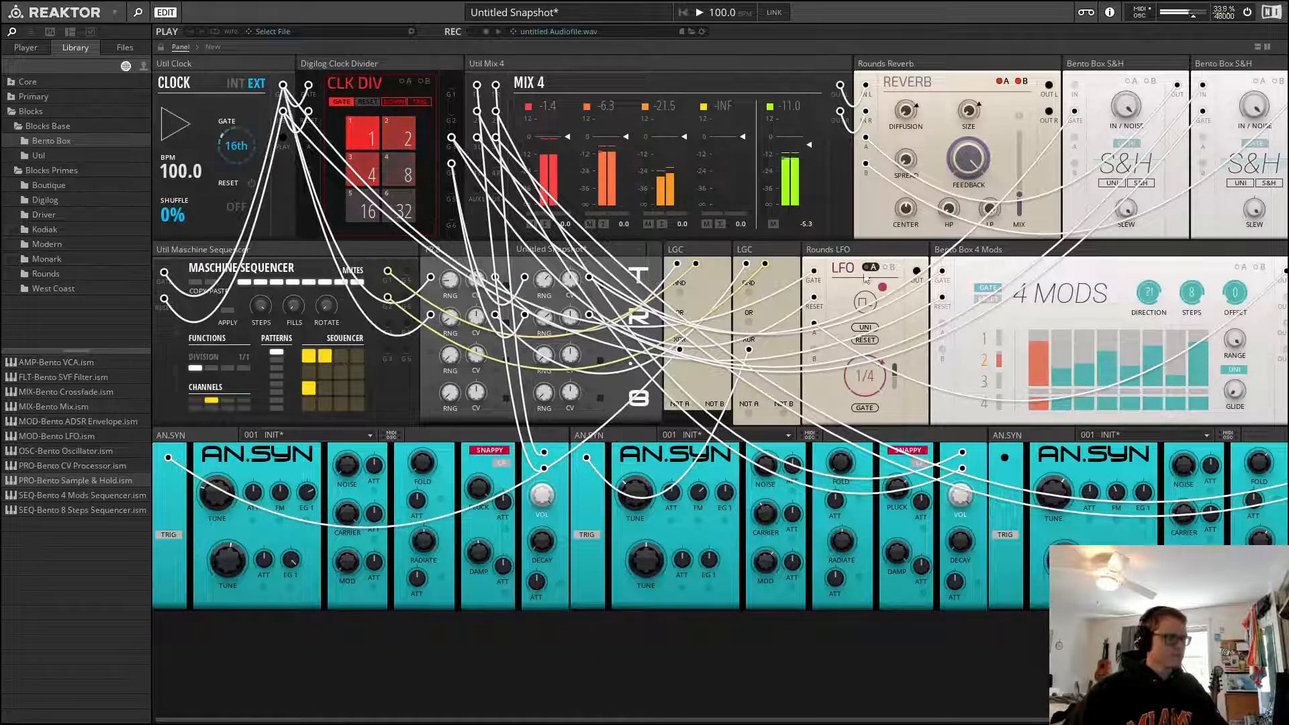
Raise the reverb's HP knob and select the Maschine Sequencer's third channel
{"action": "left_click_drag", "start_coordinate": [954, 203], "coordinate": [957, 166]}
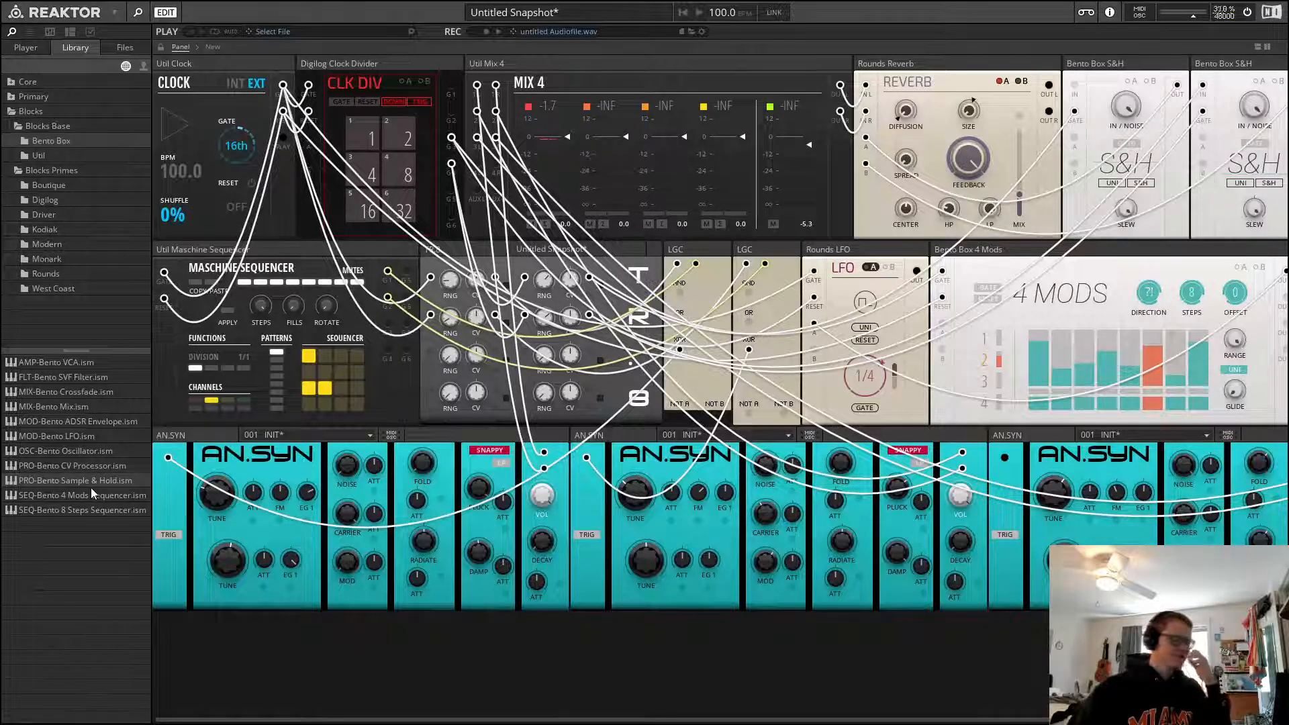
{"action": "left_click", "coordinate": [228, 400]}
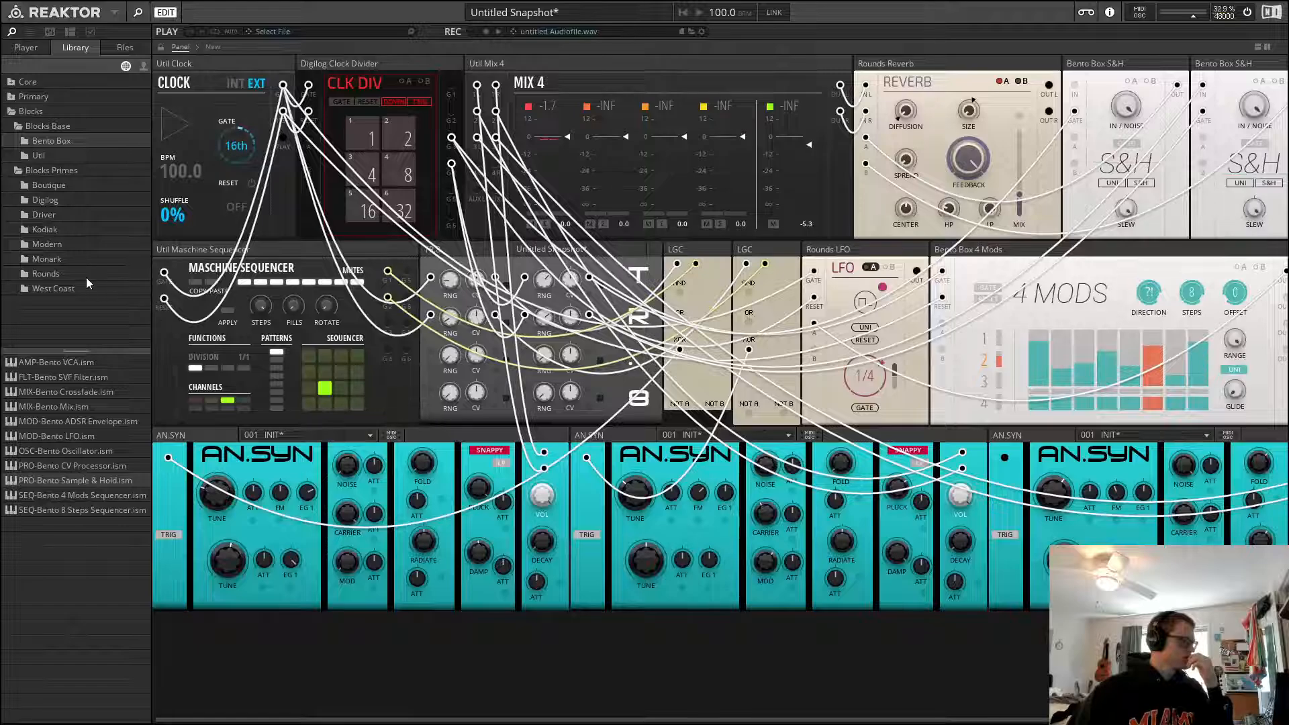
Browse the User Library's Blocks to Niji_Drums and add the Niji Cymbal block below the AN.SYN row
{"action": "left_click", "coordinate": [54, 273]}
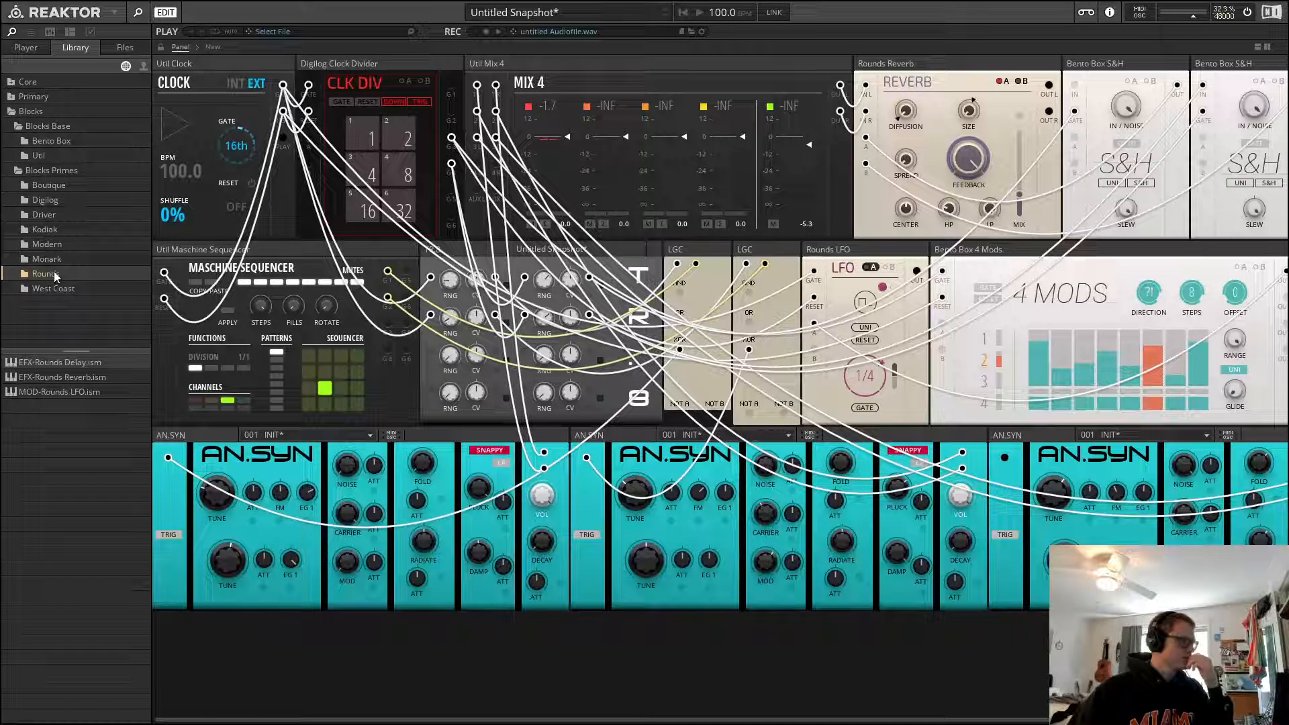
{"action": "left_click", "coordinate": [143, 67]}
{"action": "left_click", "coordinate": [12, 82]}
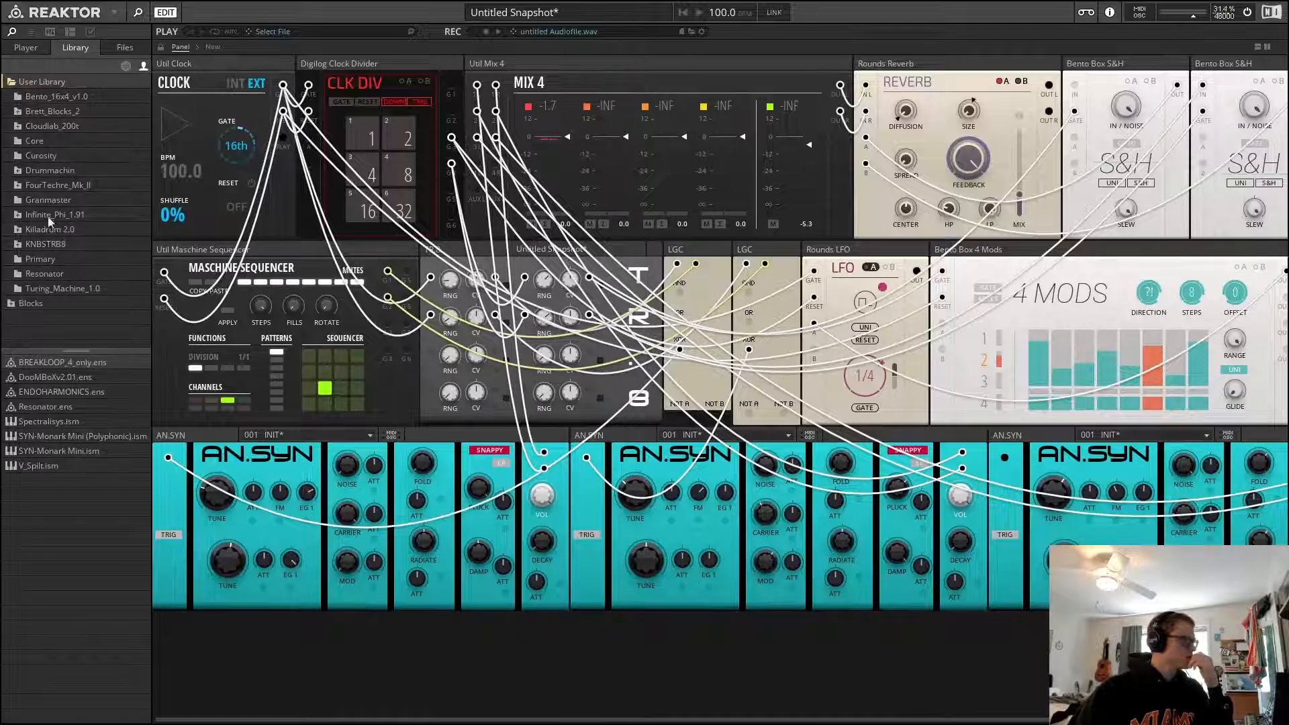
{"action": "left_click", "coordinate": [14, 306]}
{"action": "scroll", "coordinate": [64, 259], "scroll_direction": "down", "scroll_amount": 1}
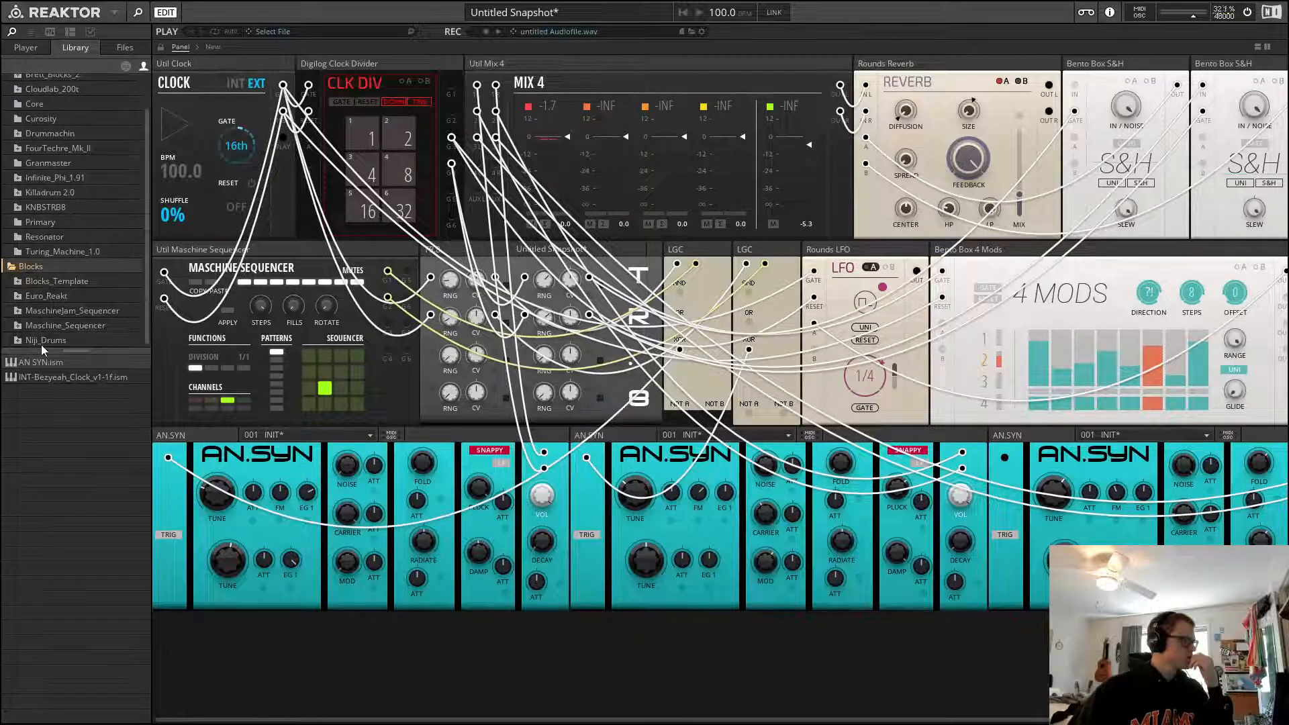
{"action": "left_click", "coordinate": [18, 341]}
{"action": "left_click", "coordinate": [57, 340]}
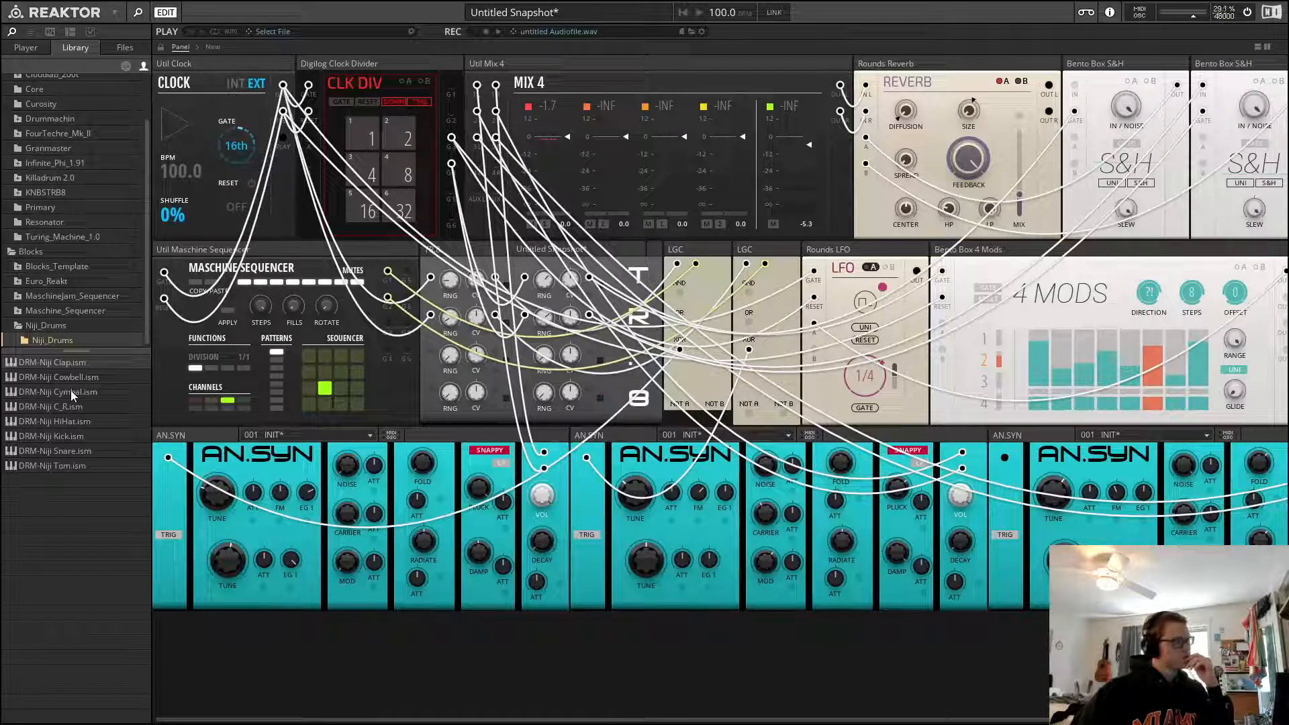
{"action": "left_click_drag", "start_coordinate": [71, 391], "coordinate": [356, 626]}
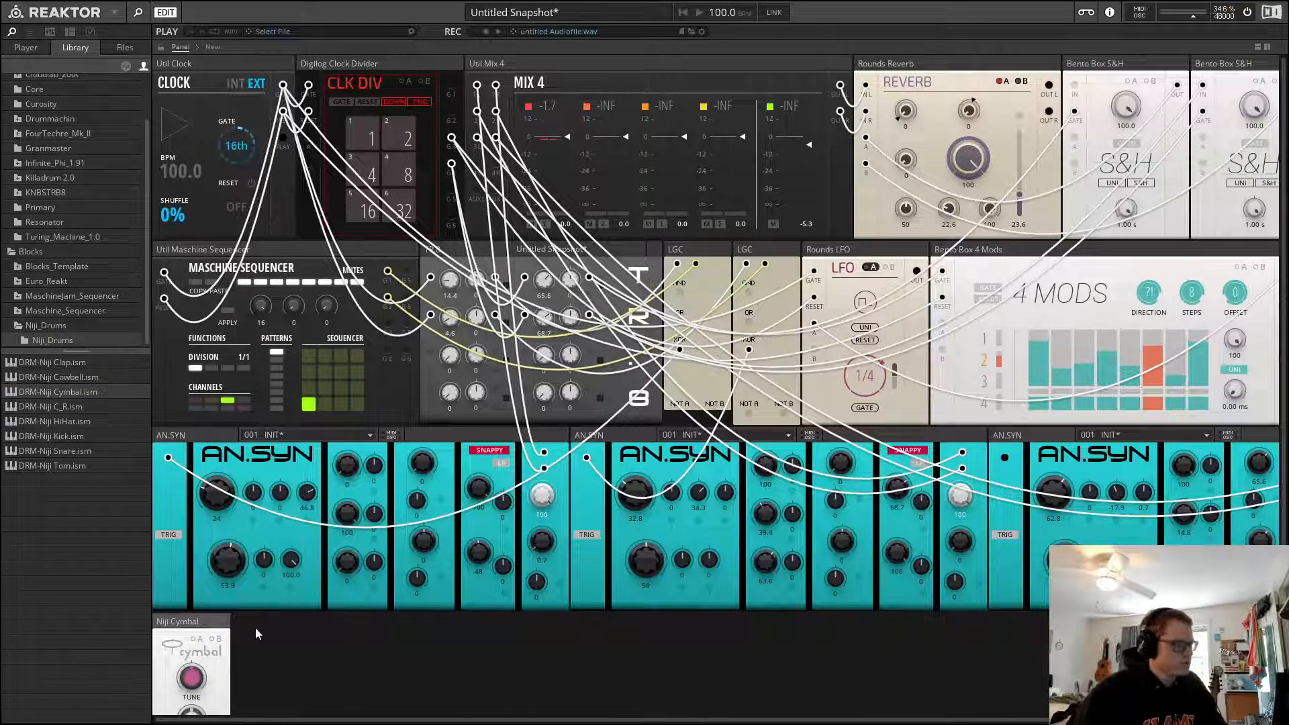
Solo the mixer's fourth channel and restart playback
{"action": "scroll", "coordinate": [255, 628], "scroll_direction": "down", "scroll_amount": 2}
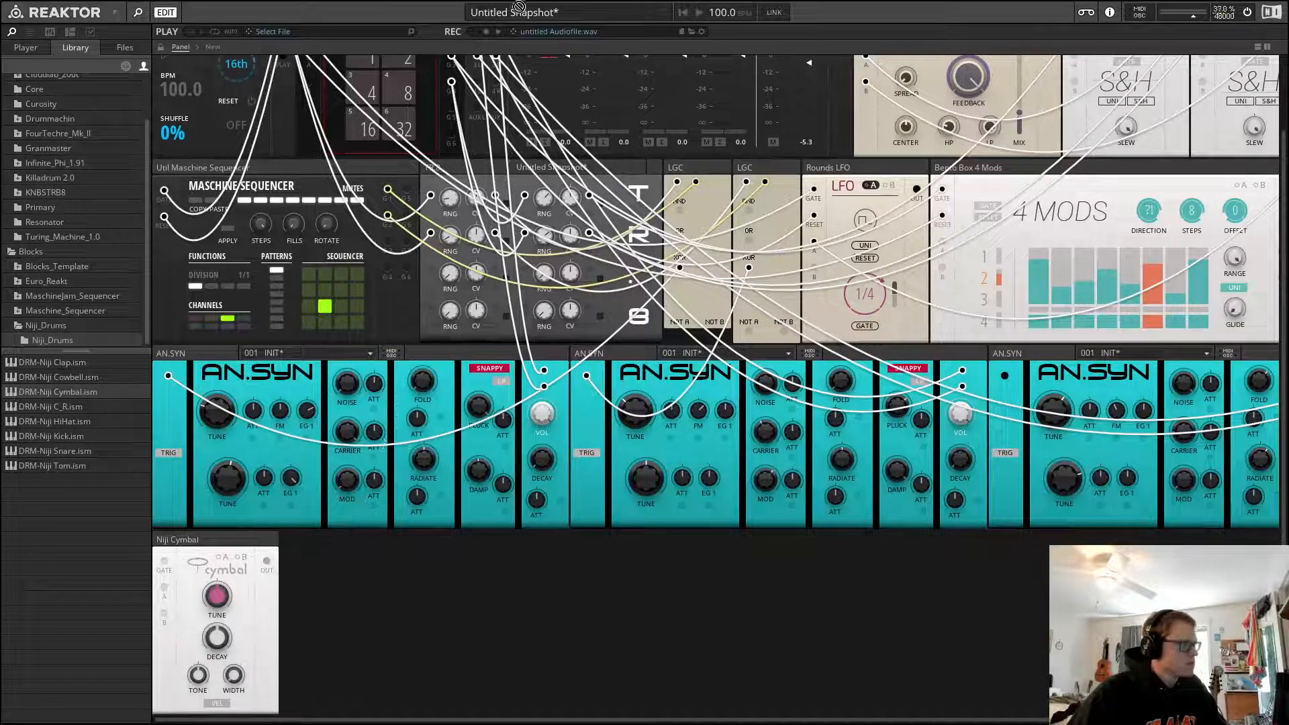
{"action": "scroll", "coordinate": [720, 194], "scroll_direction": "up", "scroll_amount": 1}
{"action": "scroll", "coordinate": [720, 195], "scroll_direction": "up", "scroll_amount": 2}
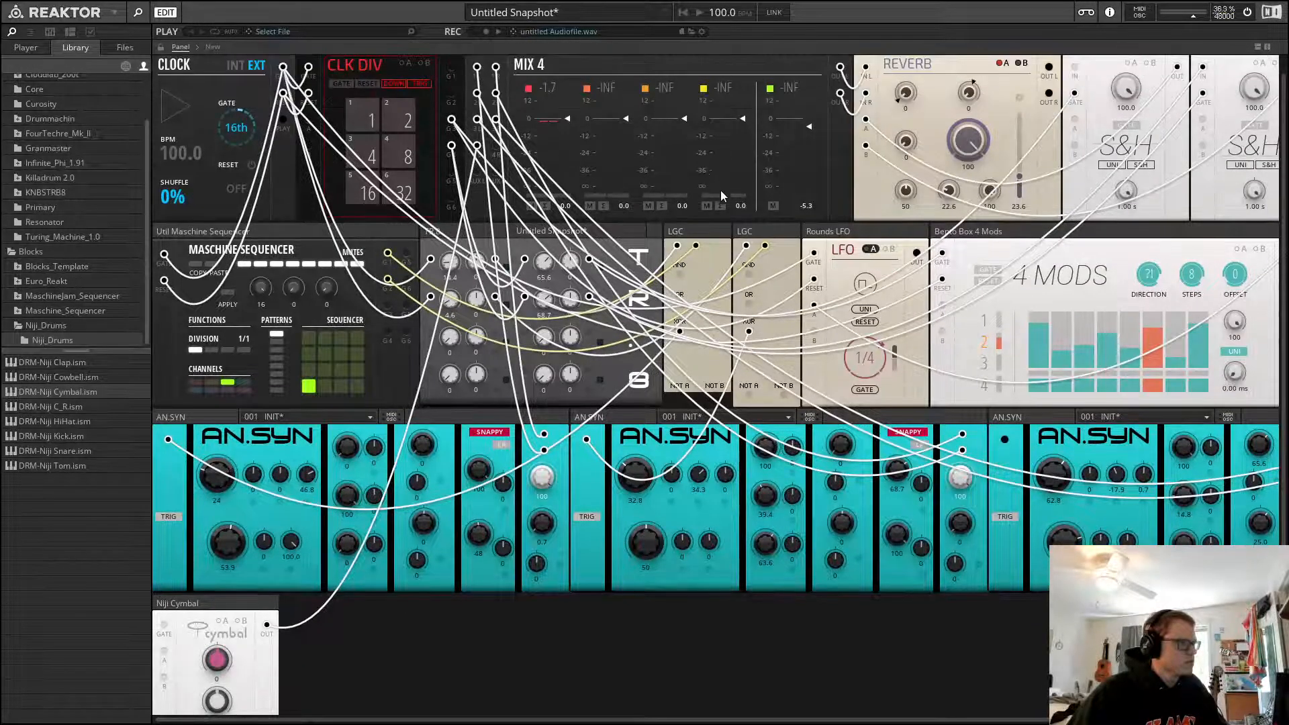
{"action": "left_click", "coordinate": [721, 206]}
{"action": "key", "text": "space"}
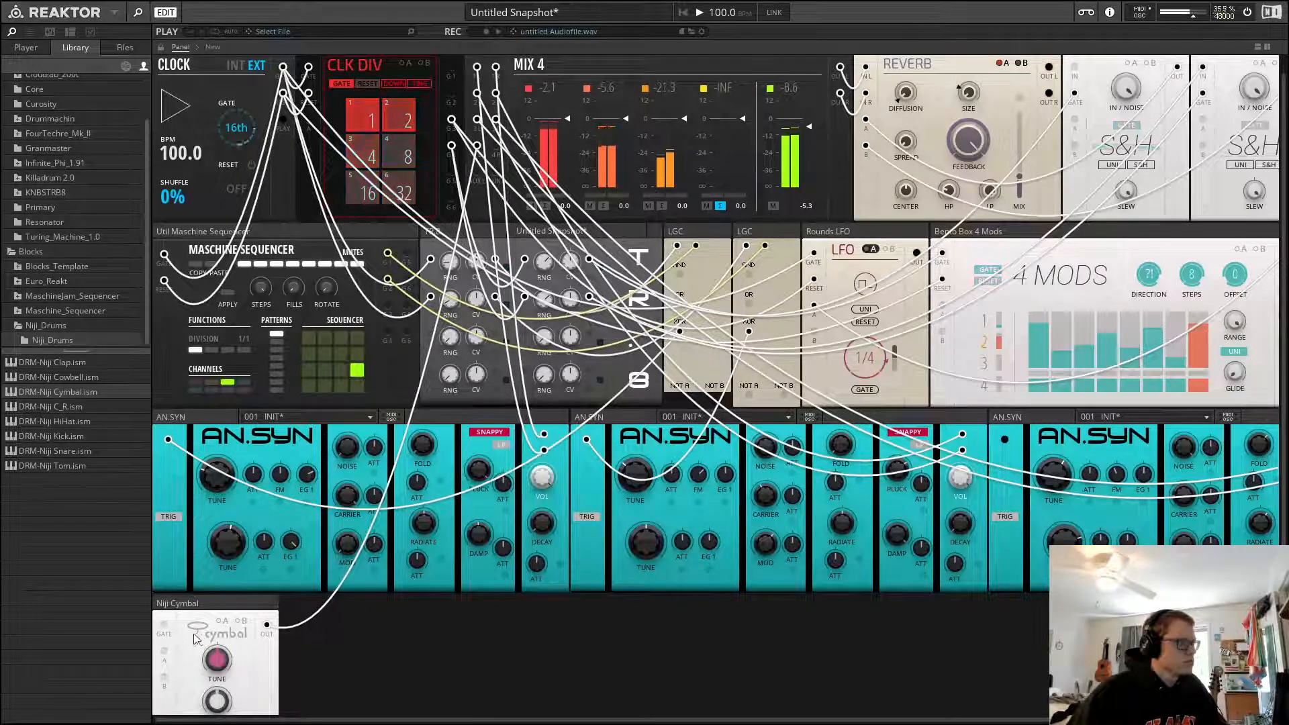
{"action": "key", "text": "space"}
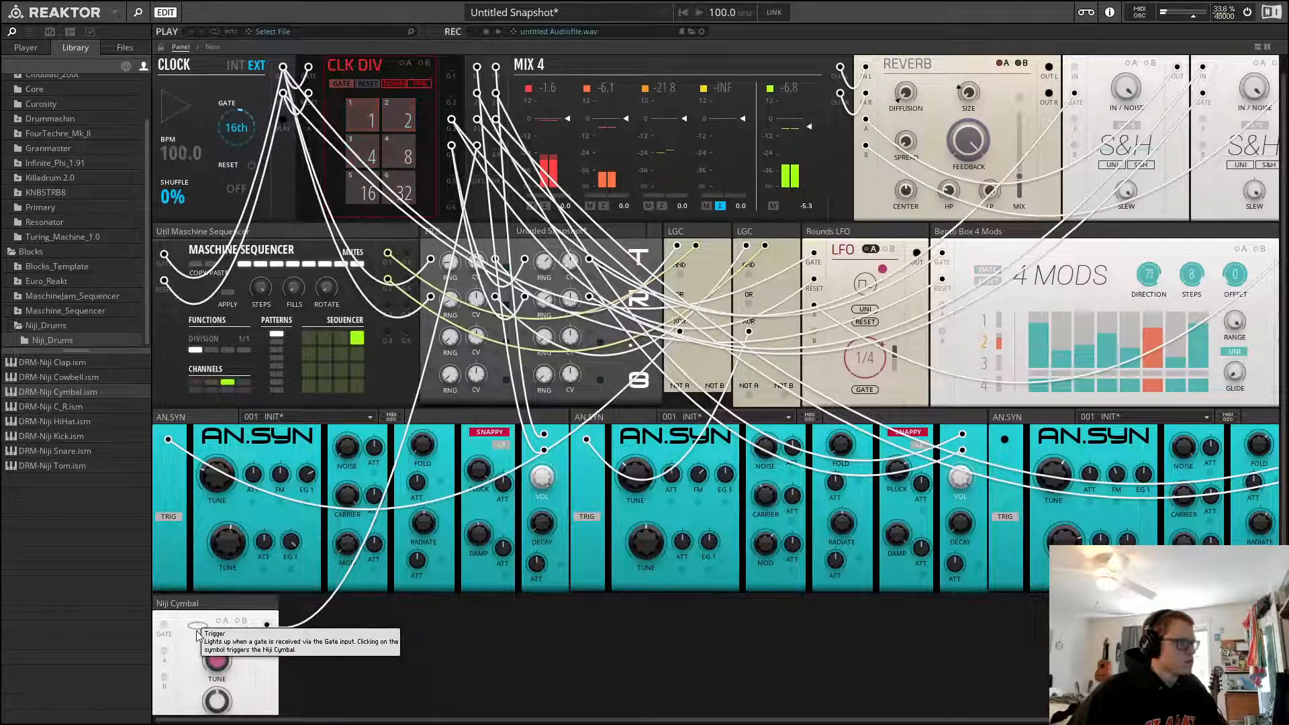
Trigger the Niji Cymbal manually to audition it and adjust its tune
{"action": "left_click", "coordinate": [199, 635]}
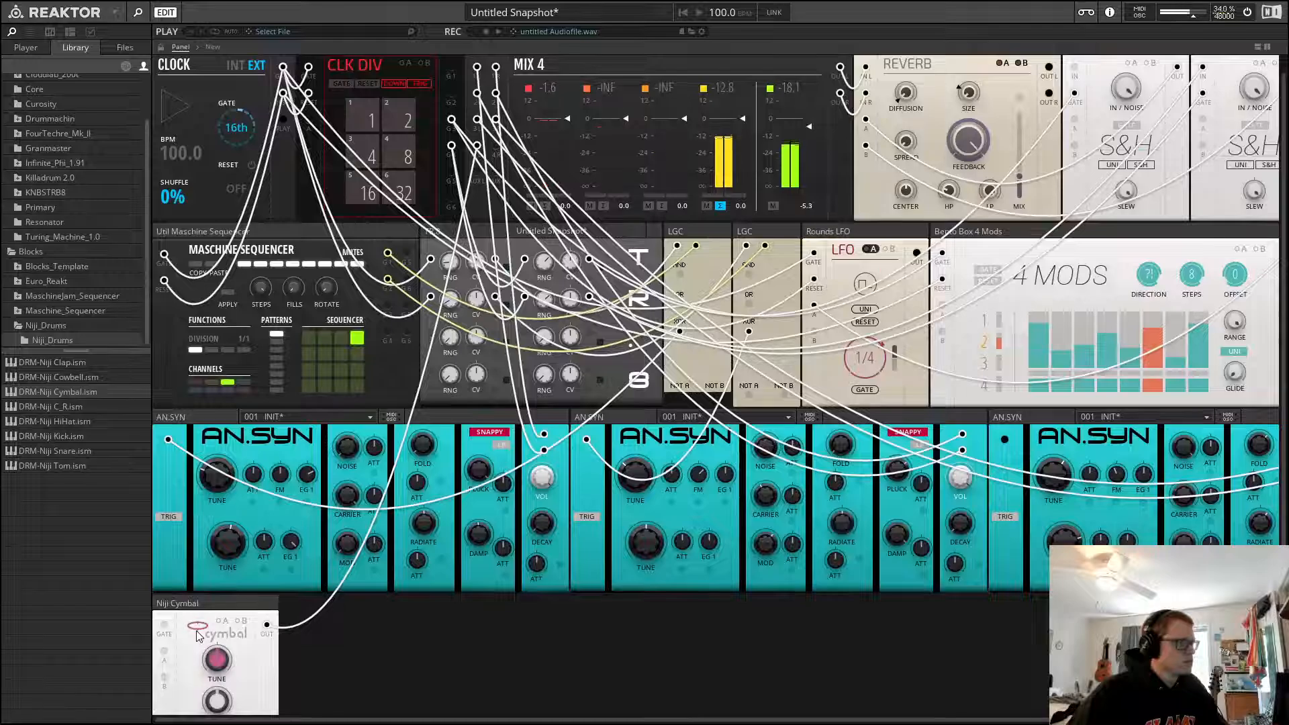
{"action": "scroll", "coordinate": [222, 637], "scroll_direction": "down", "scroll_amount": 2}
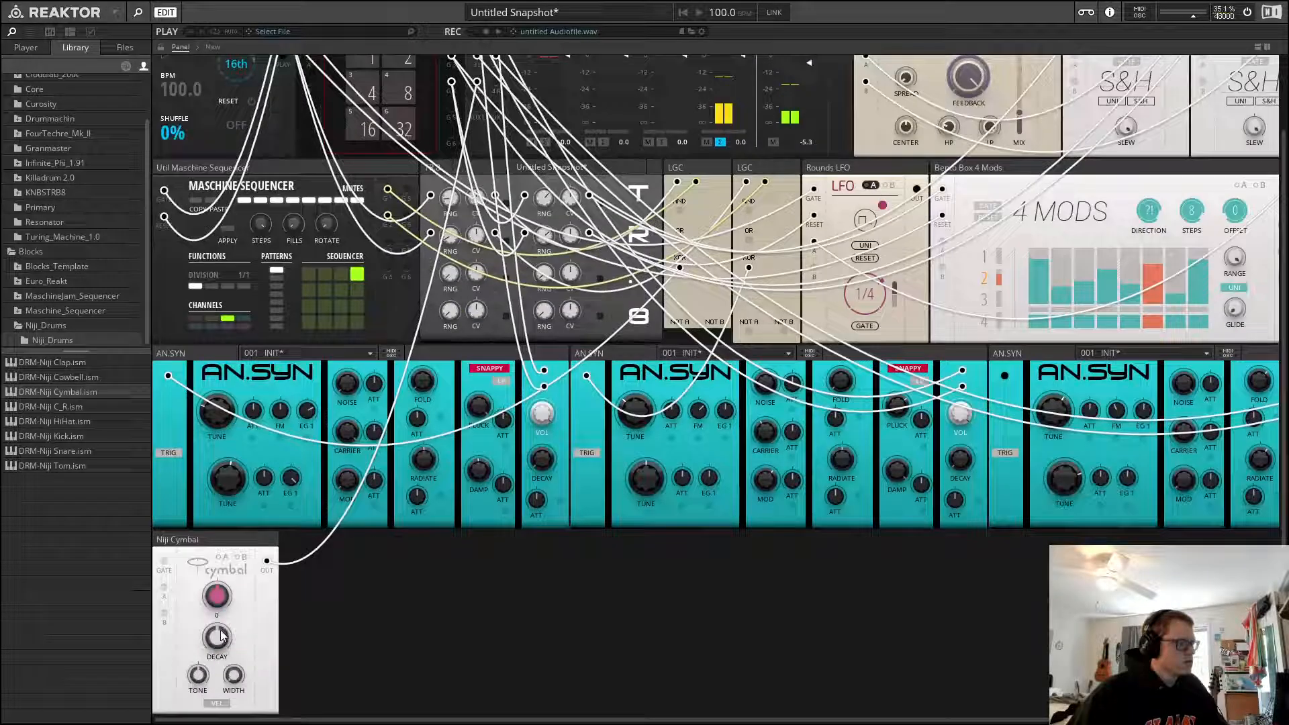
{"action": "left_click", "coordinate": [216, 593]}
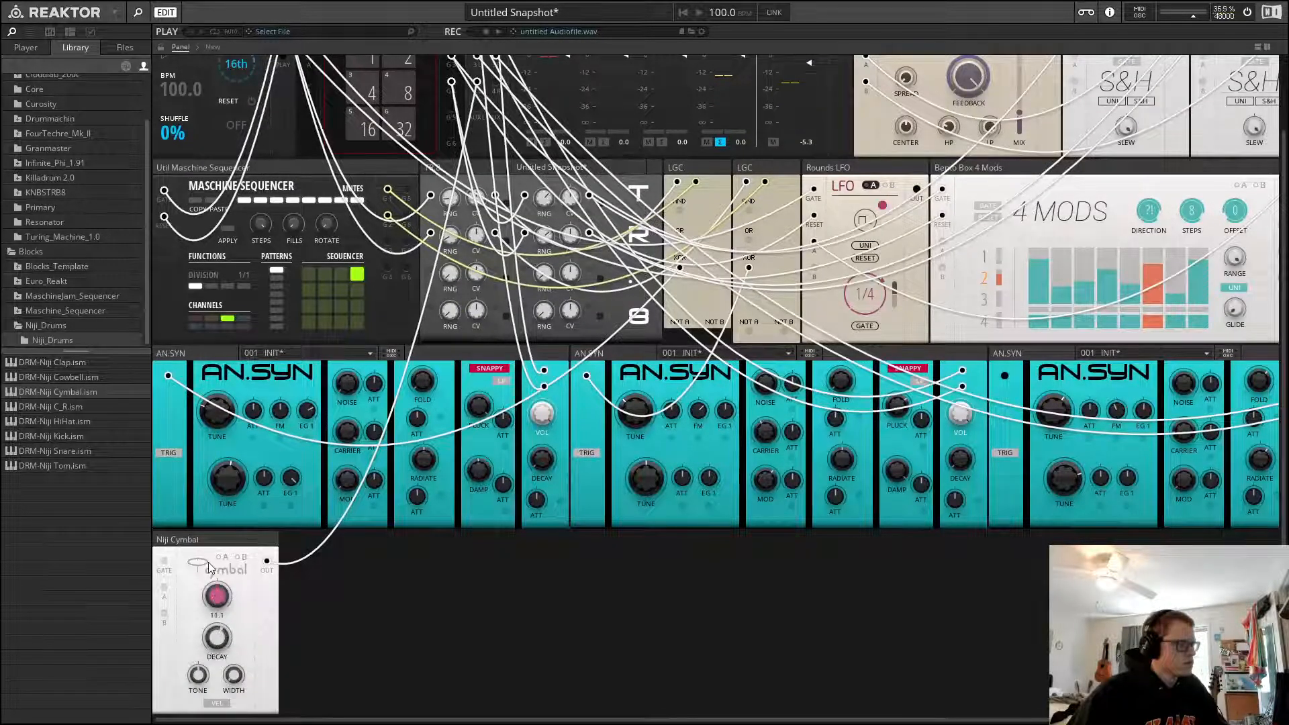
{"action": "left_click", "coordinate": [217, 595]}
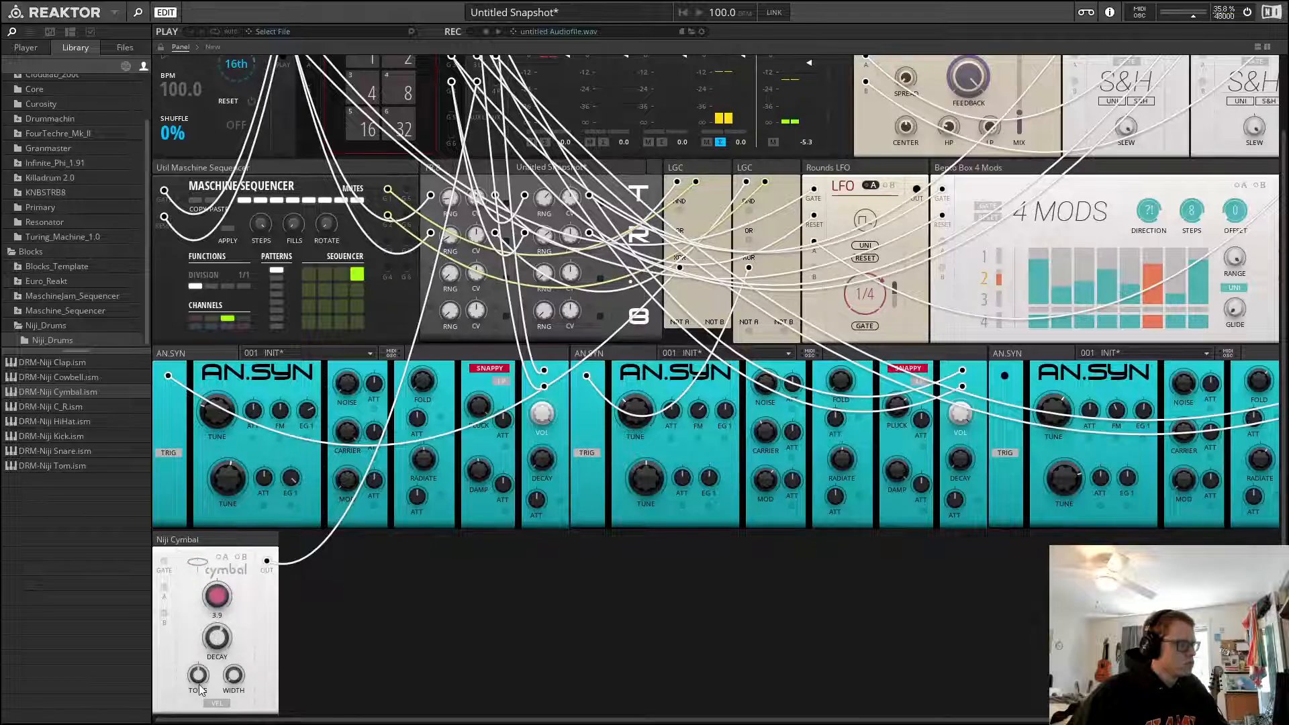
{"action": "left_click", "coordinate": [199, 570]}
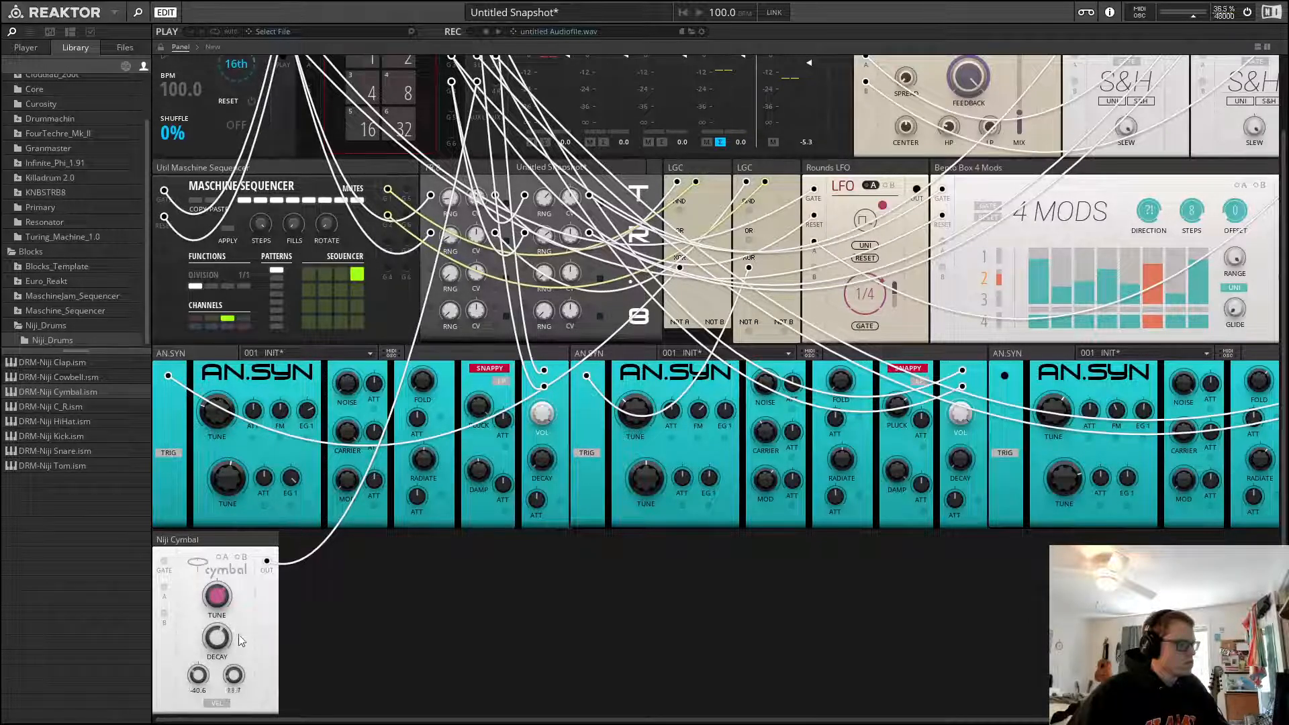
{"action": "left_click", "coordinate": [208, 575]}
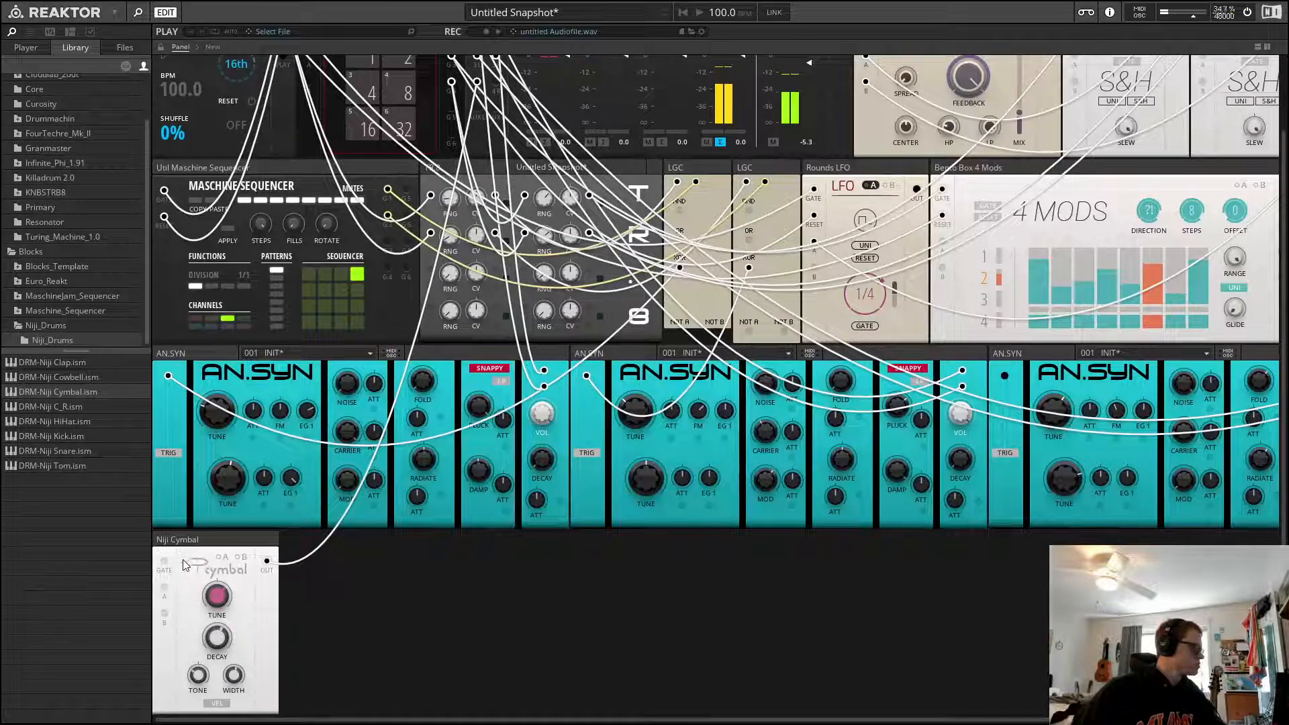
Patch a Maschine Sequencer gate output into the Niji Cymbal's gate input and enter steps in the sequencer grid
{"action": "scroll", "coordinate": [169, 566], "scroll_direction": "up", "scroll_amount": 1}
{"action": "left_click_drag", "start_coordinate": [168, 607], "coordinate": [388, 282]}
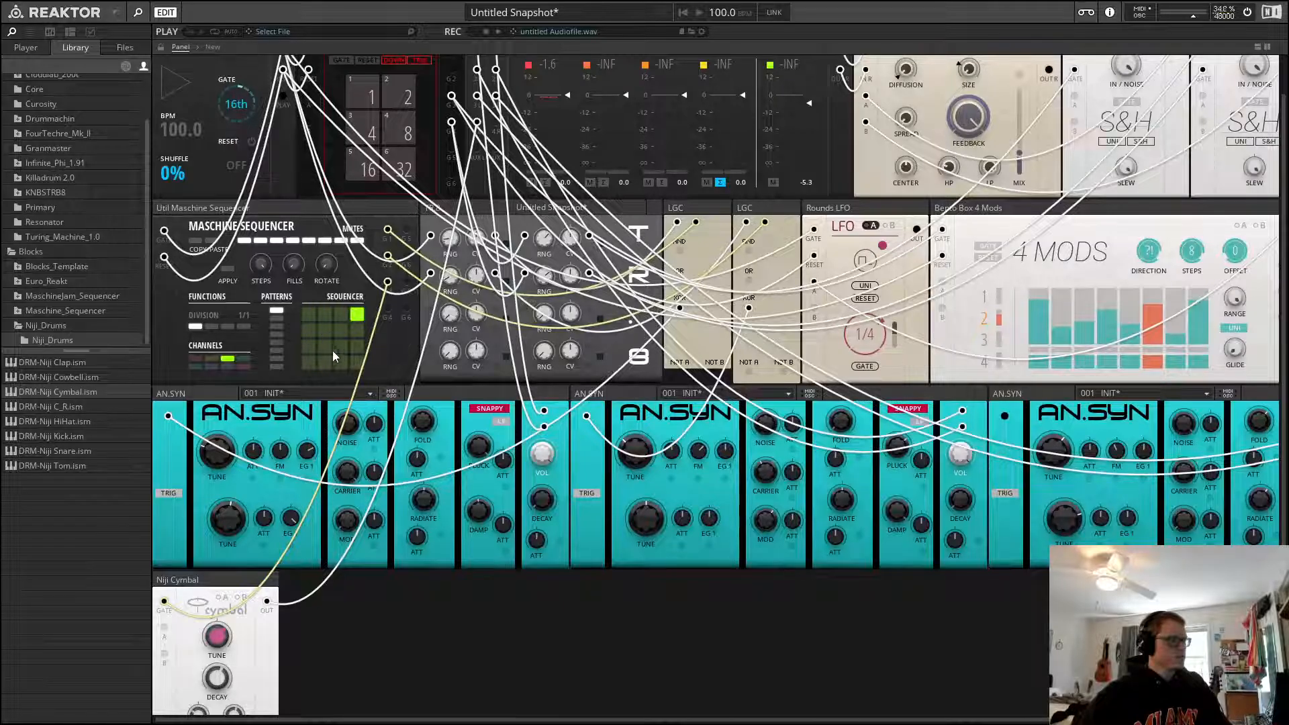
{"action": "left_click_drag", "start_coordinate": [336, 356], "coordinate": [340, 319]}
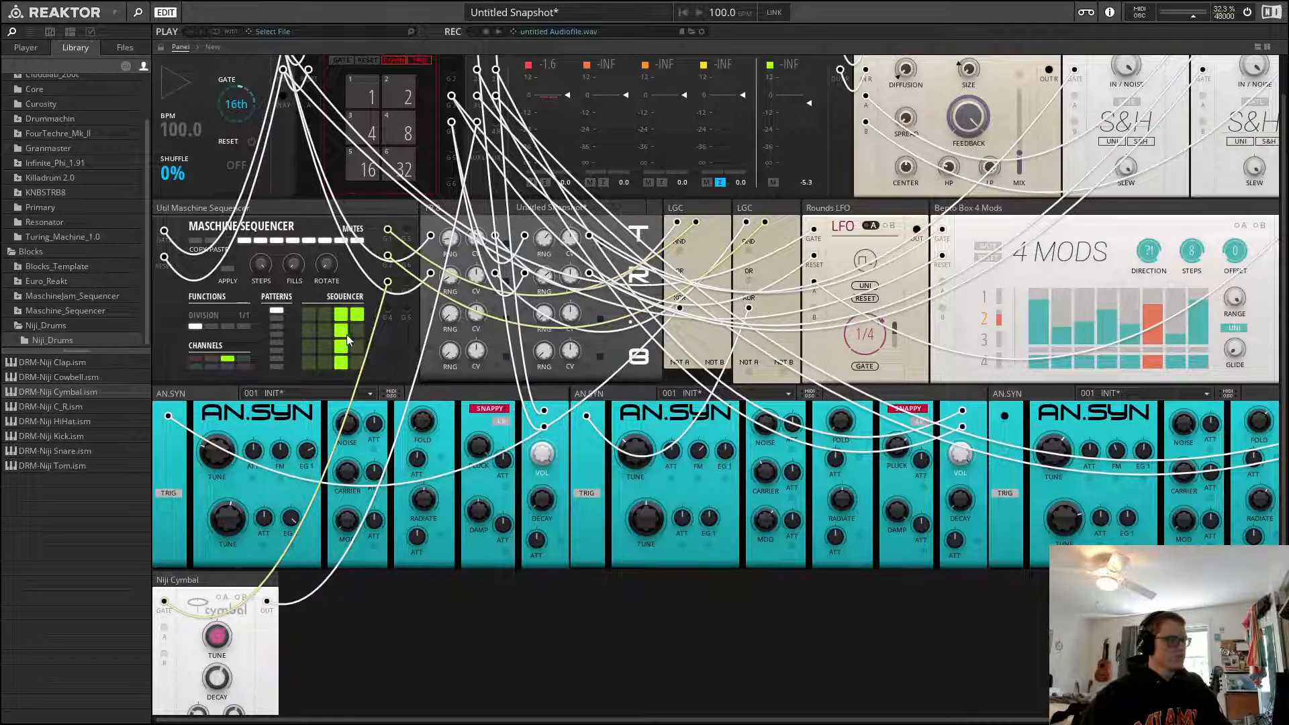
Restart playback and refine the cymbal's step pattern in the Maschine Sequencer
{"action": "key", "text": "space"}
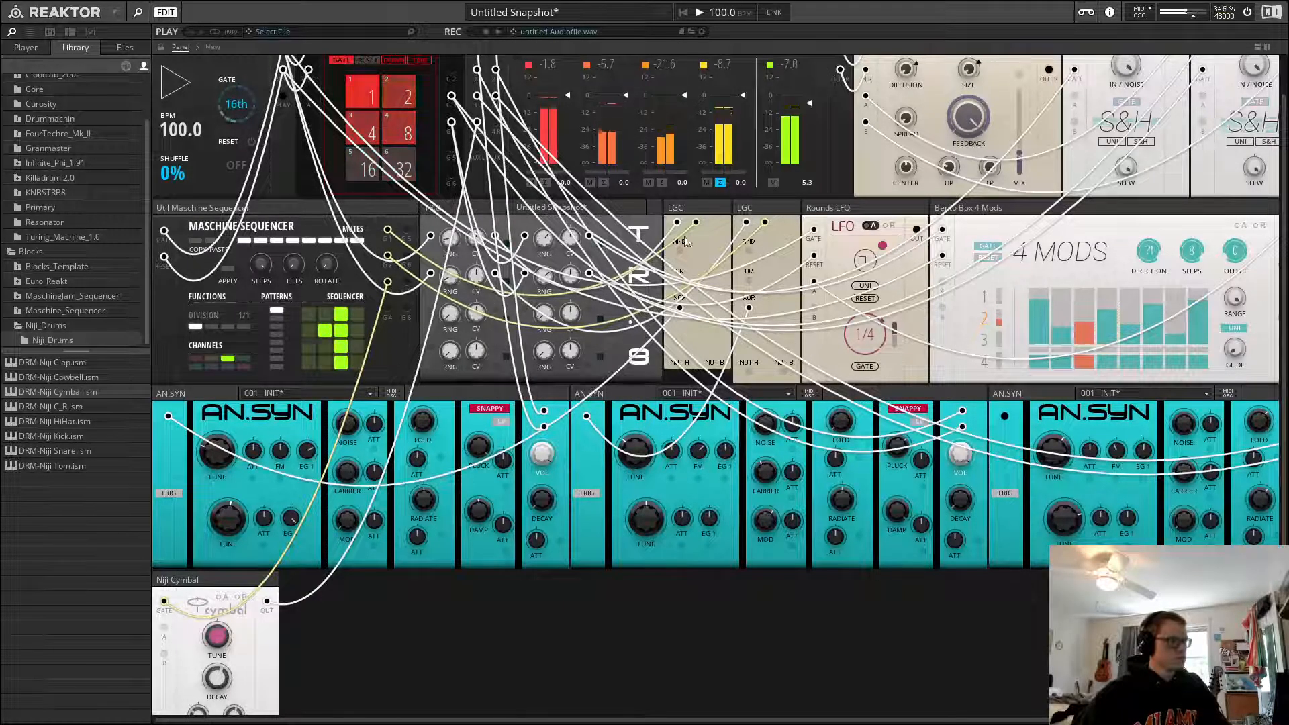
{"action": "scroll", "coordinate": [672, 221], "scroll_direction": "up", "scroll_amount": 2}
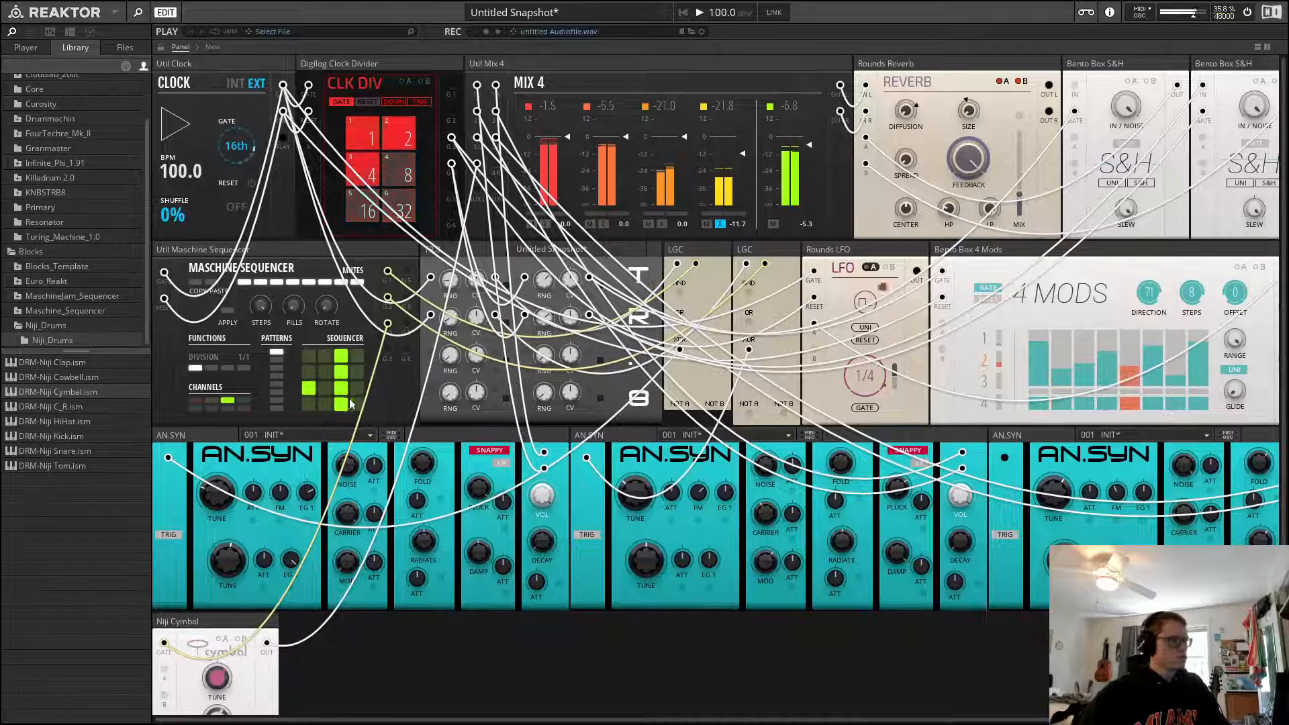
{"action": "key", "text": "space"}
{"action": "left_click", "coordinate": [343, 357]}
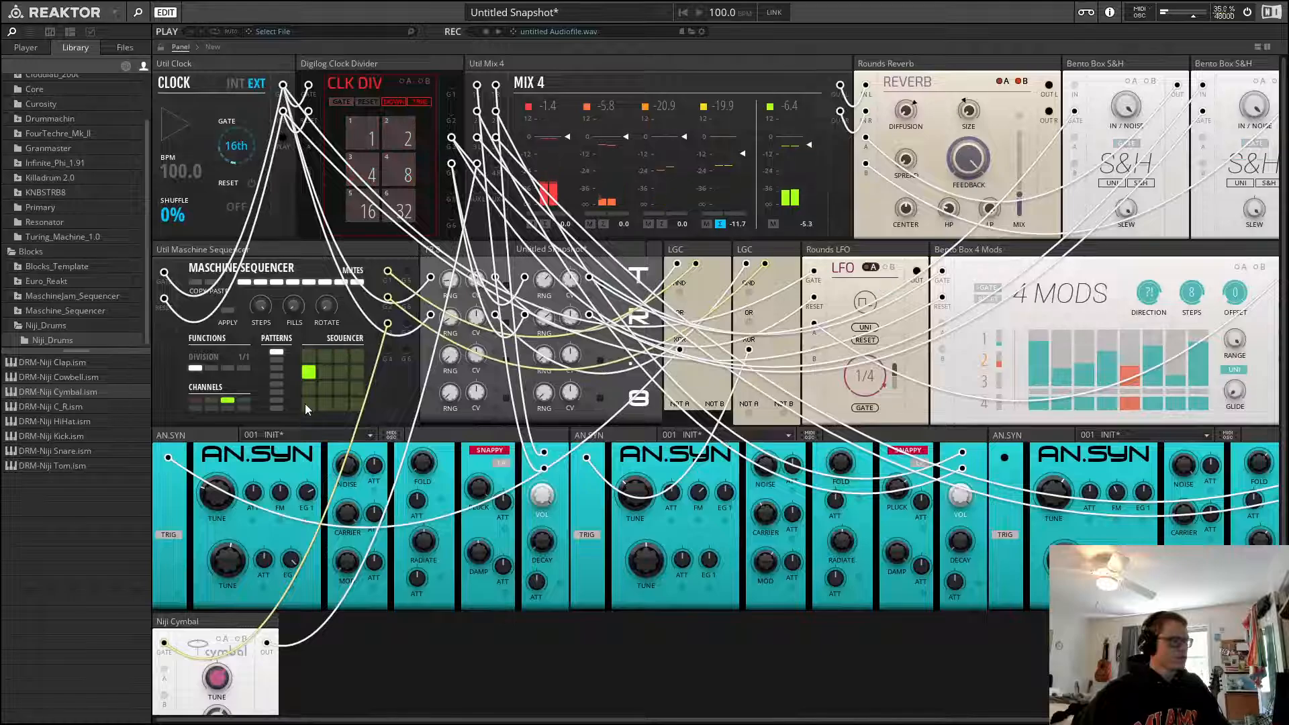
{"action": "left_click_drag", "start_coordinate": [305, 404], "coordinate": [312, 376]}
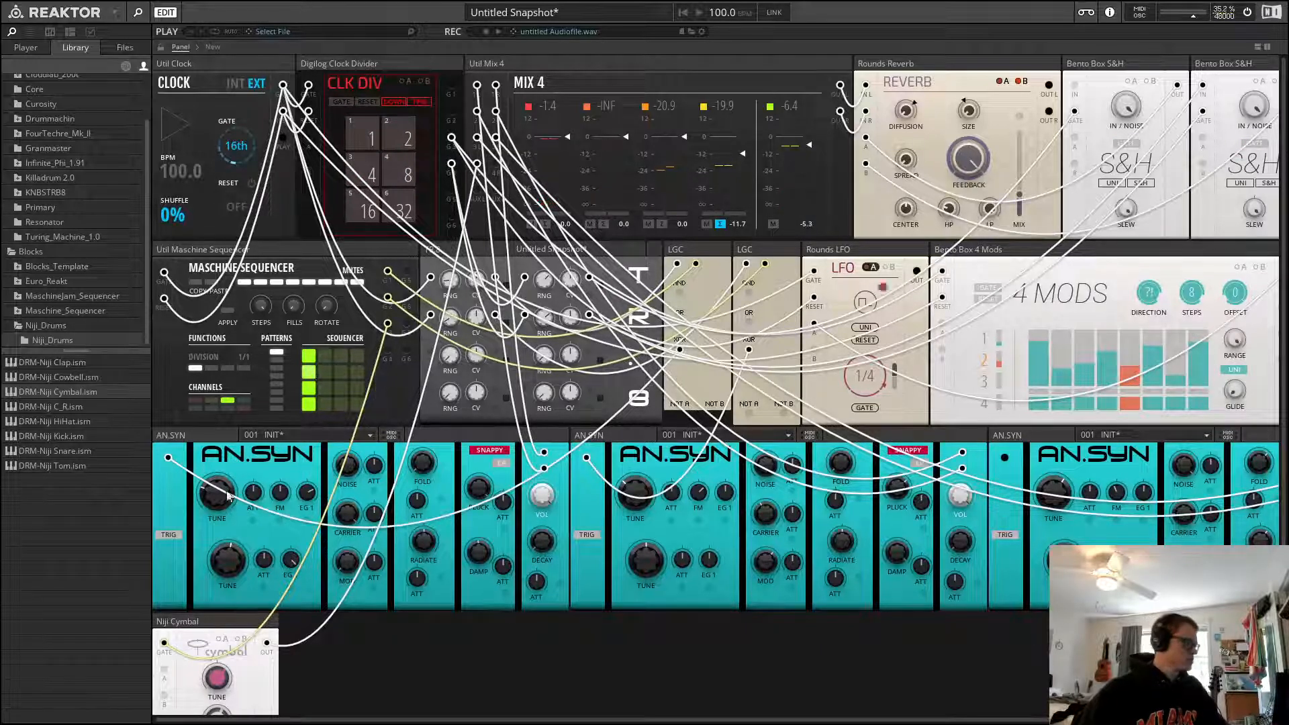
Restart playback and lower the Niji Cymbal's tune
{"action": "scroll", "coordinate": [228, 496], "scroll_direction": "down", "scroll_amount": 3}
{"action": "key", "text": "space"}
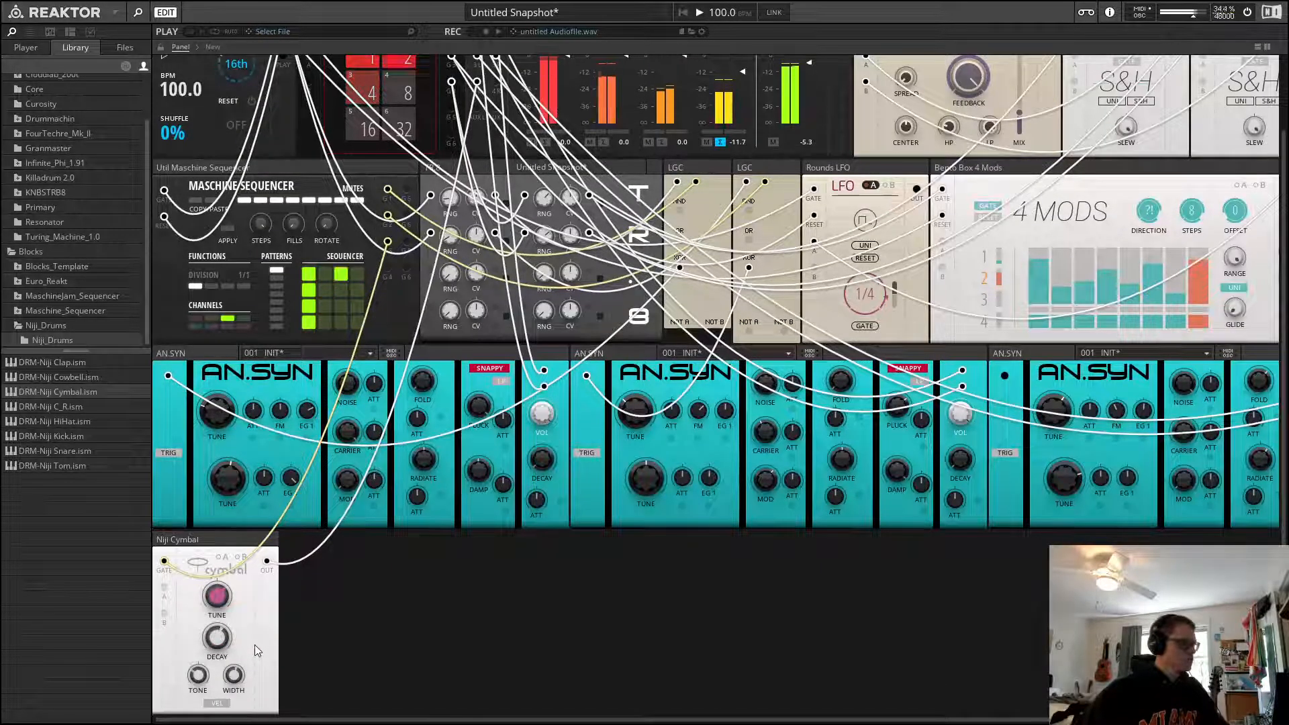
{"action": "key", "text": "space"}
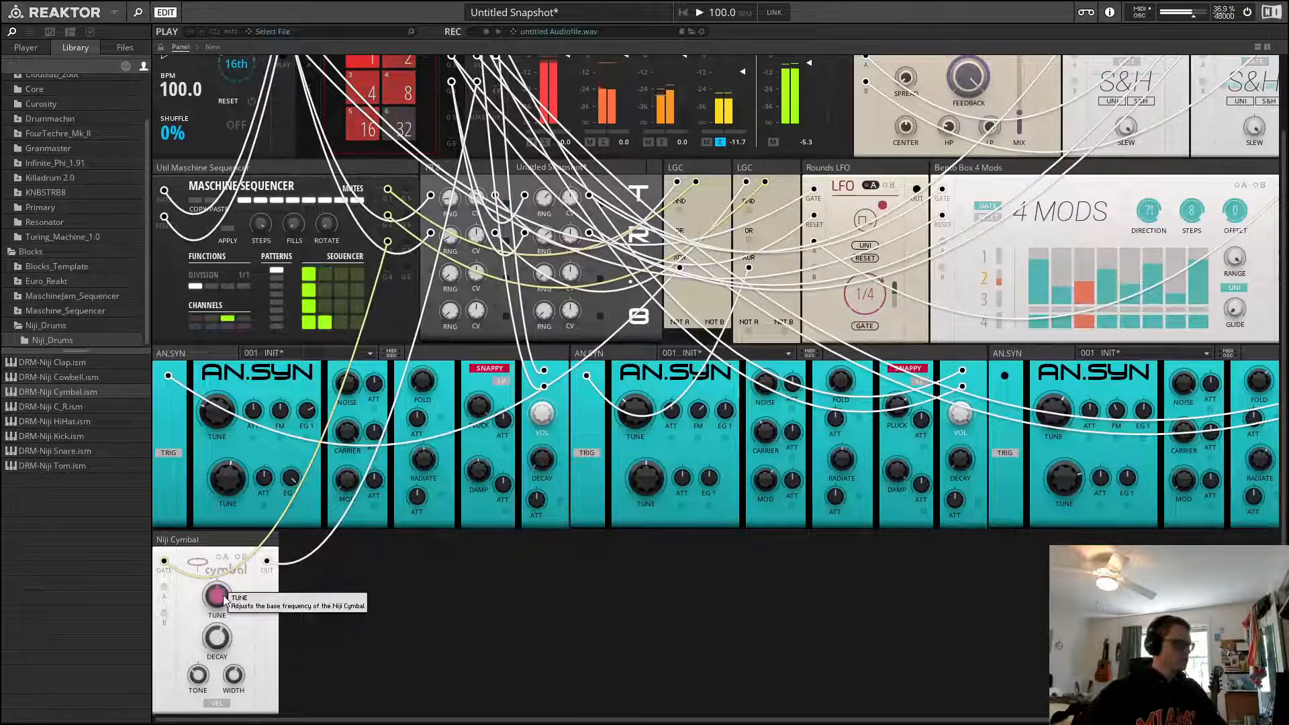
{"action": "left_click_drag", "start_coordinate": [226, 601], "coordinate": [221, 603]}
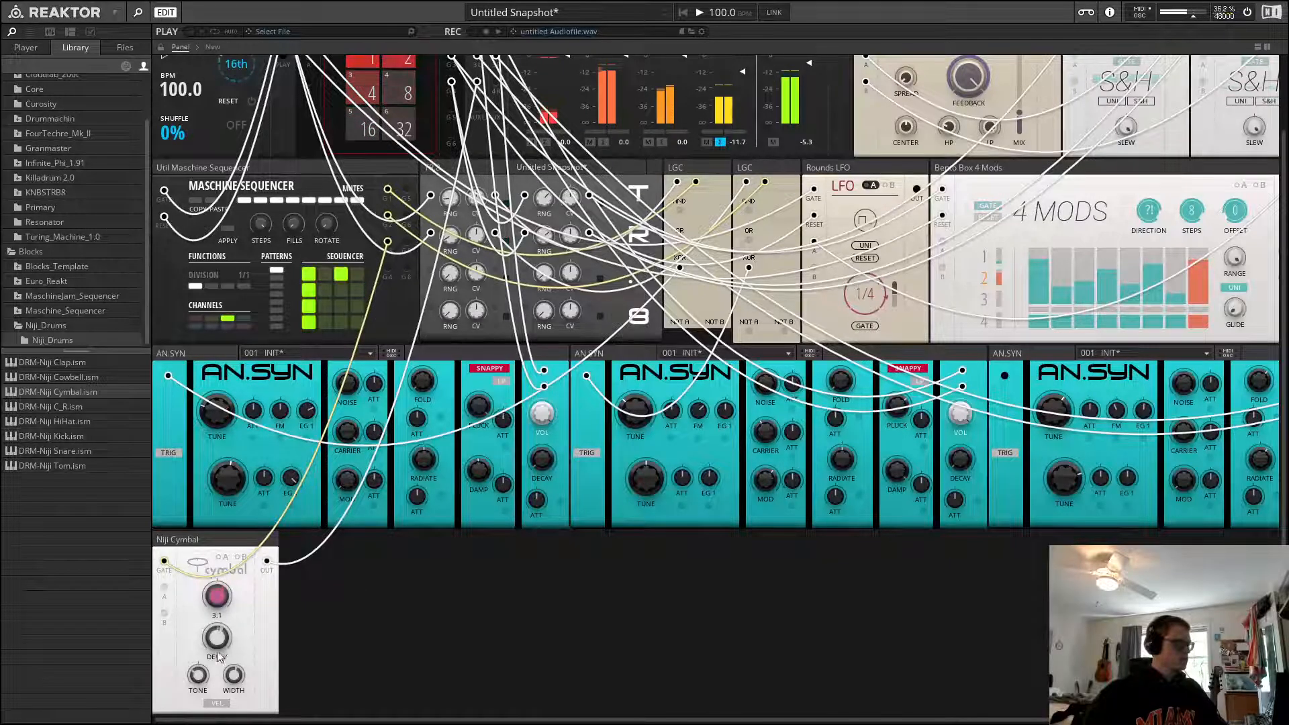
{"action": "mouse_move", "coordinate": [224, 656]}
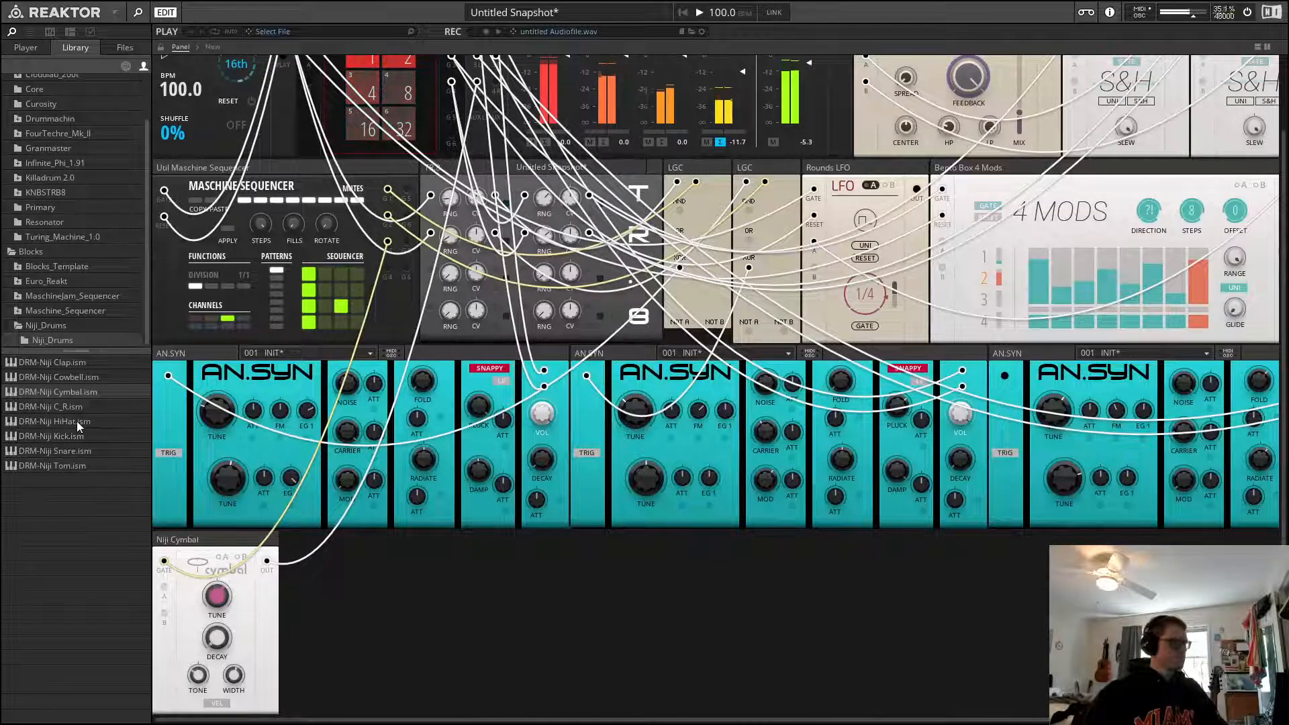
Scroll the rack to the third AN.SYN and adjust its tune knob
{"action": "scroll", "coordinate": [468, 505], "scroll_direction": "up", "scroll_amount": 2}
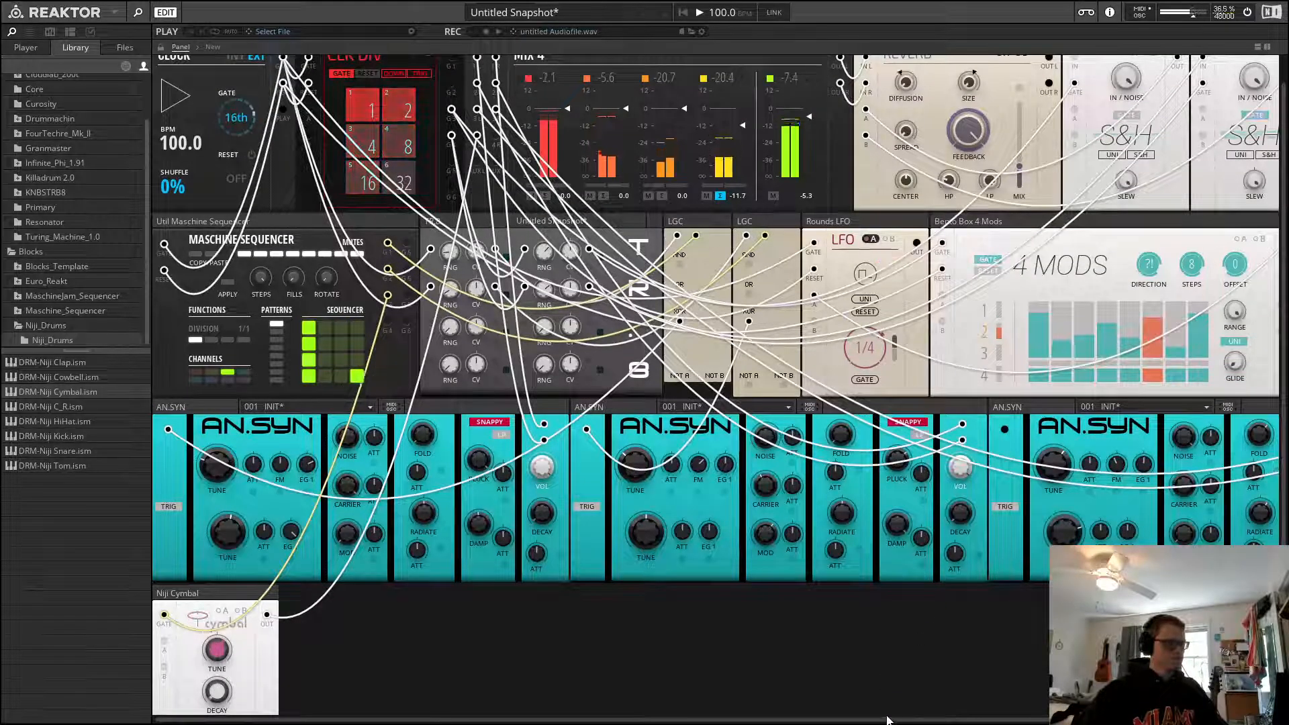
{"action": "left_click_drag", "start_coordinate": [890, 720], "coordinate": [1011, 719]}
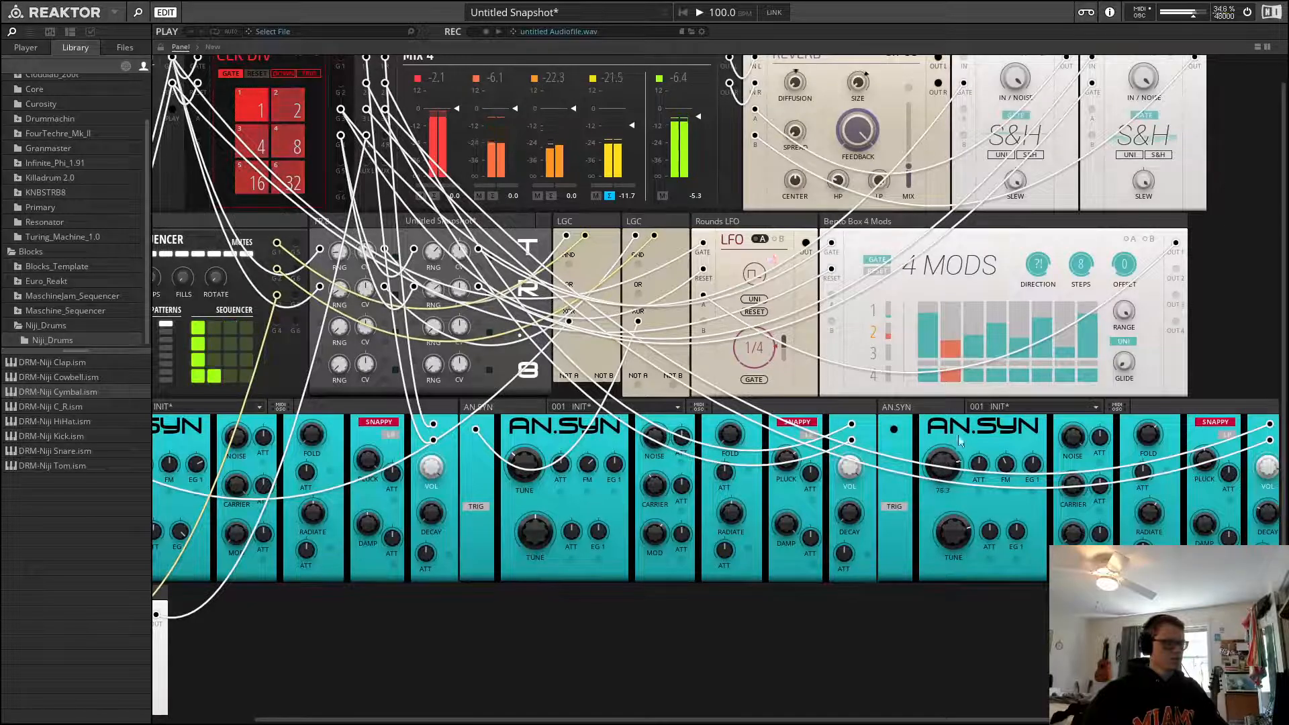
{"action": "left_click_drag", "start_coordinate": [946, 457], "coordinate": [953, 467]}
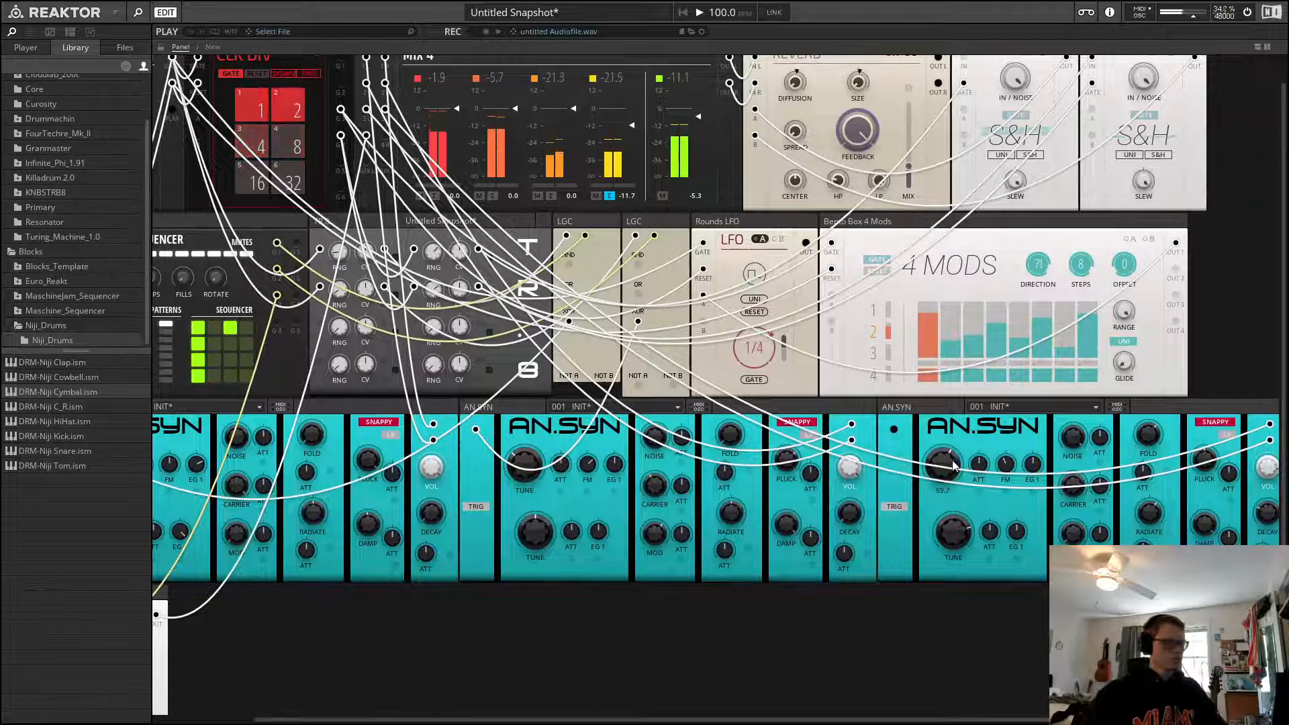
{"action": "scroll", "coordinate": [694, 647], "scroll_direction": "down", "scroll_amount": 2}
{"action": "scroll", "coordinate": [498, 641], "scroll_direction": "up", "scroll_amount": 3}
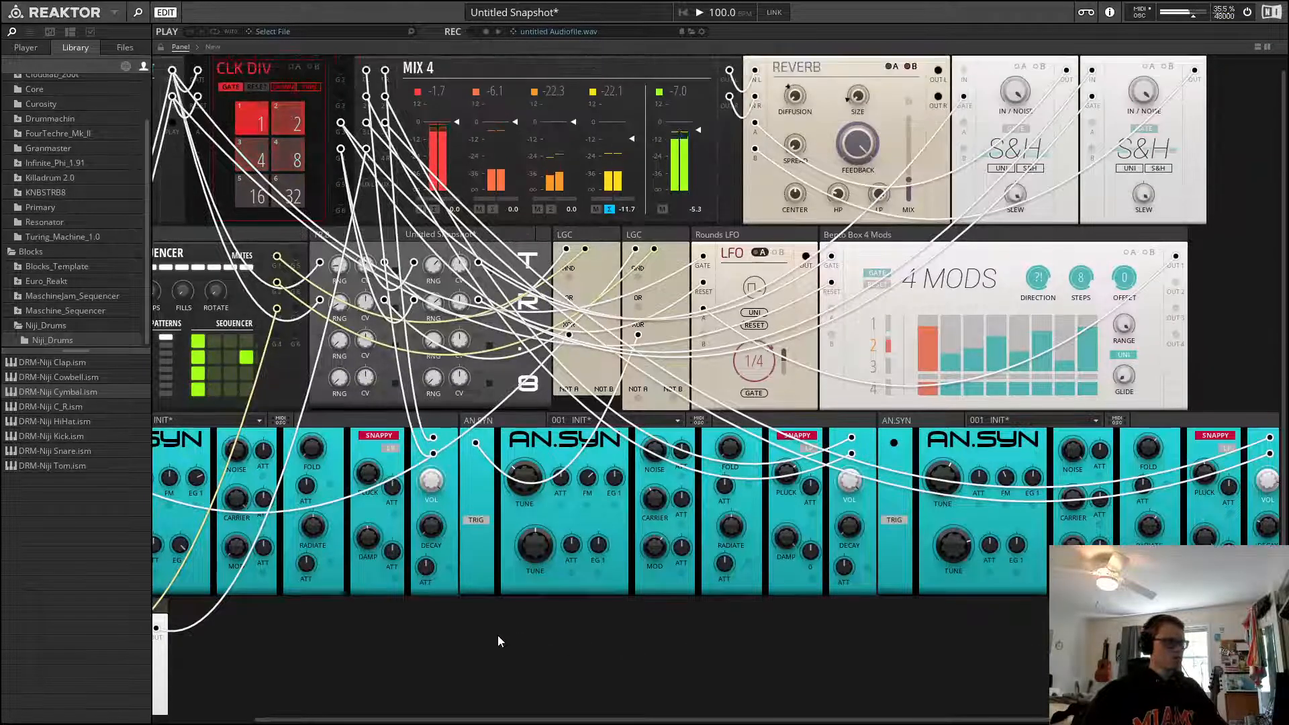
Switch the first AN.SYN's filter mode to Vanilla with LP enabled, then stop playback
{"action": "left_click_drag", "start_coordinate": [863, 720], "coordinate": [646, 696]}
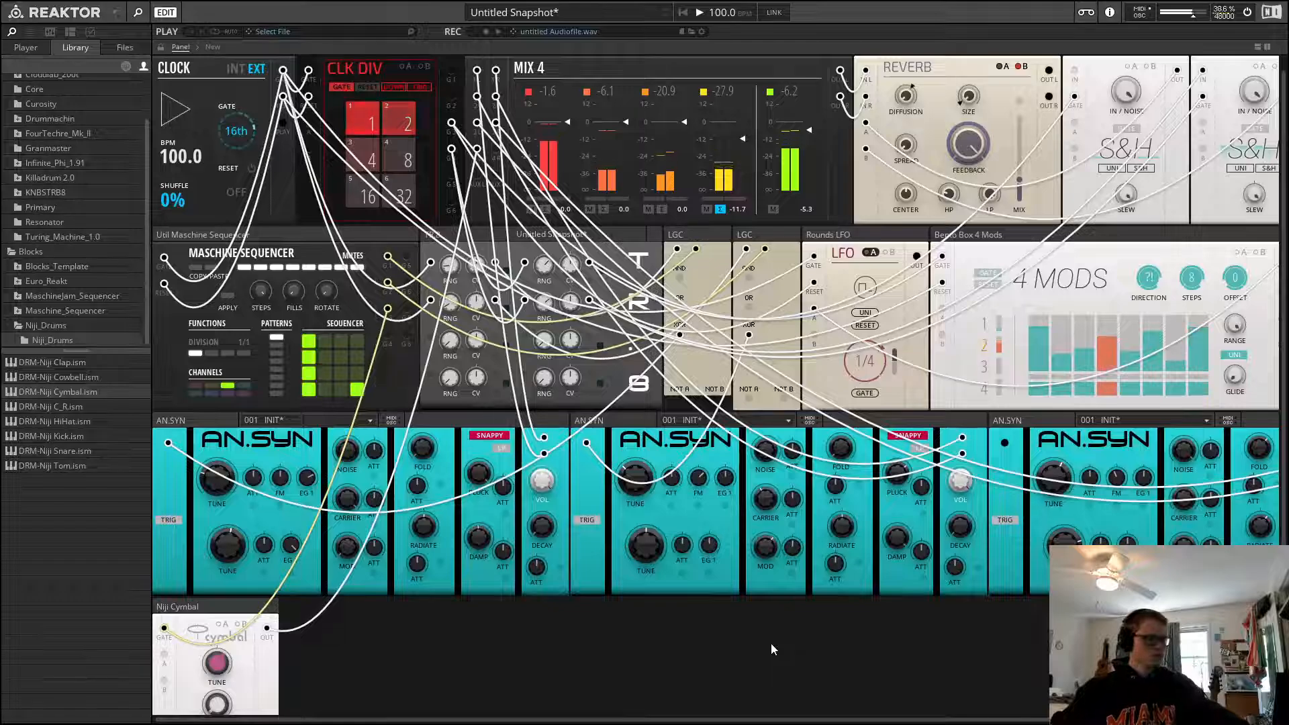
{"action": "left_click", "coordinate": [490, 435]}
{"action": "left_click", "coordinate": [500, 435]}
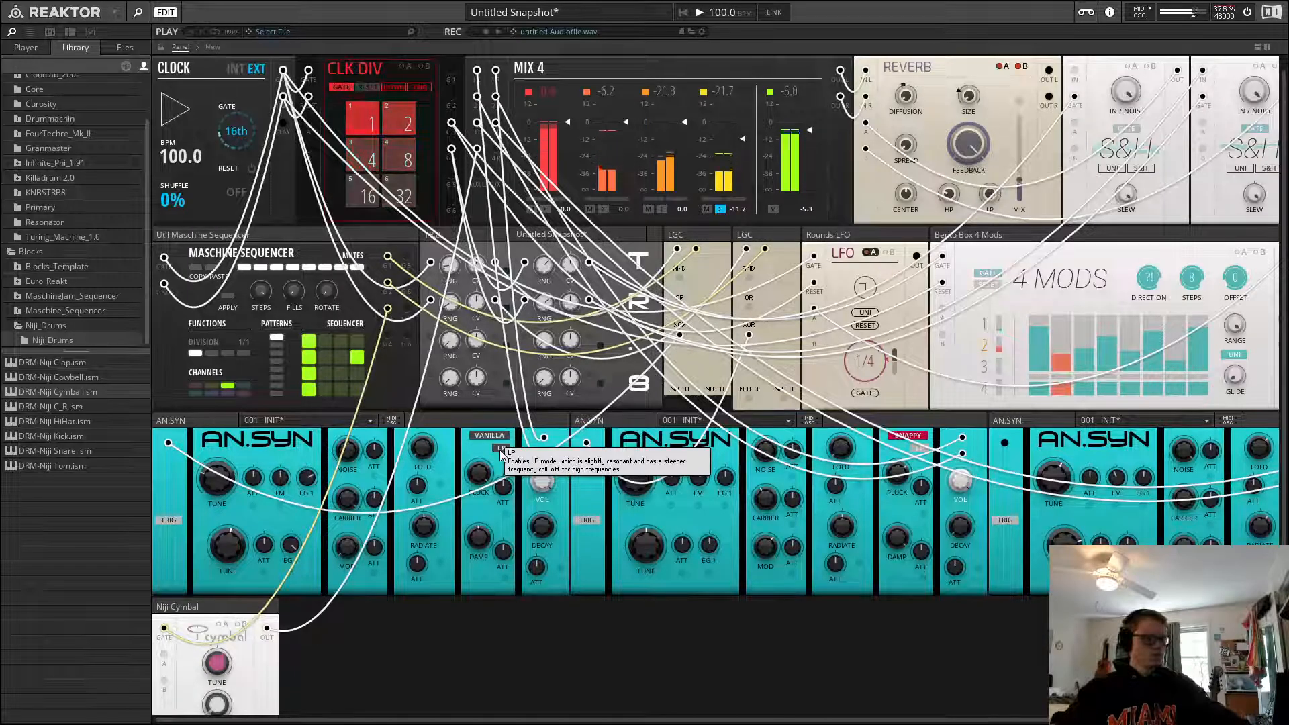
{"action": "left_click", "coordinate": [500, 451]}
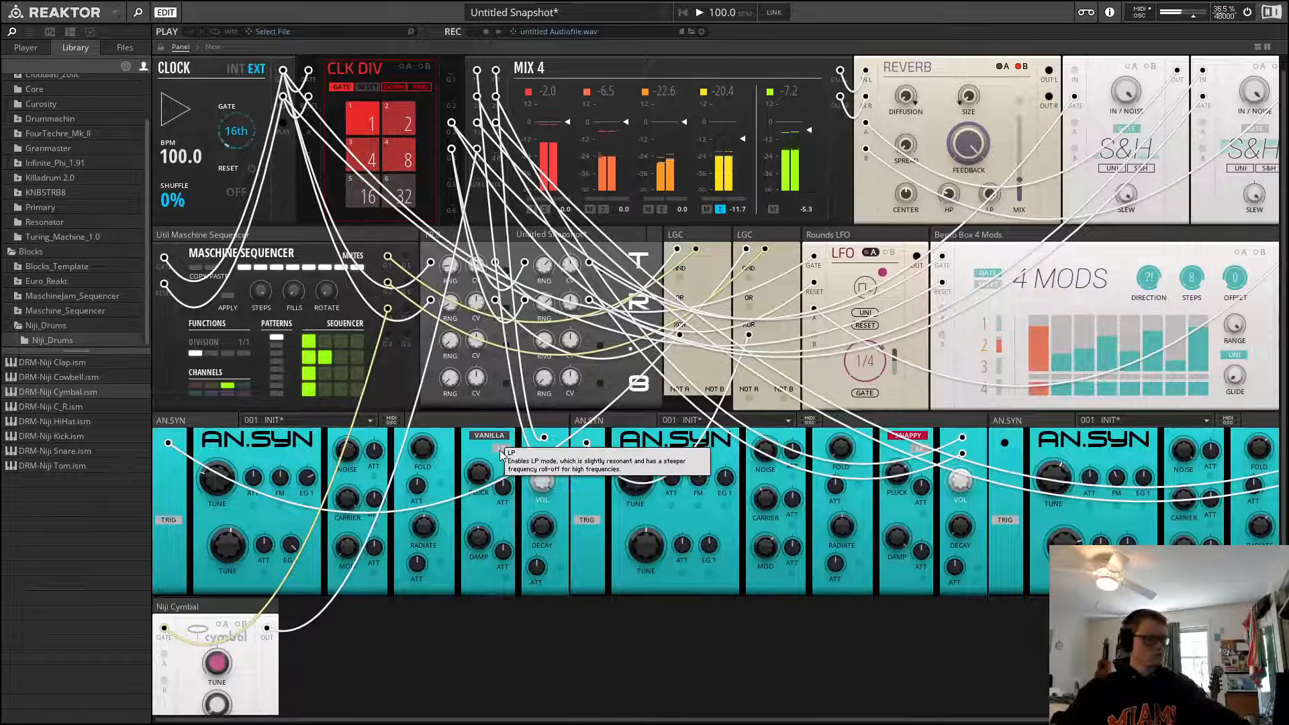
{"action": "key", "text": "space"}
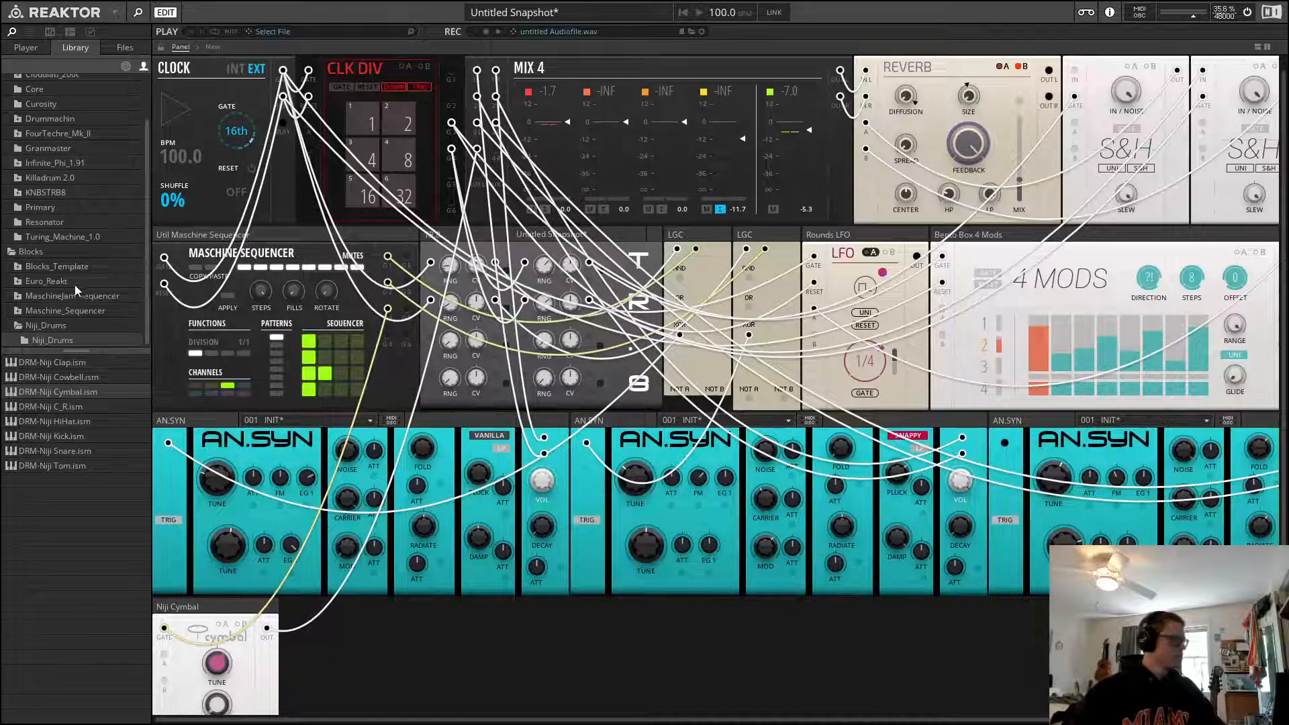
Try modulating the first AN.SYN with a Rounds LFO block, then delete the block again
{"action": "left_click", "coordinate": [126, 65]}
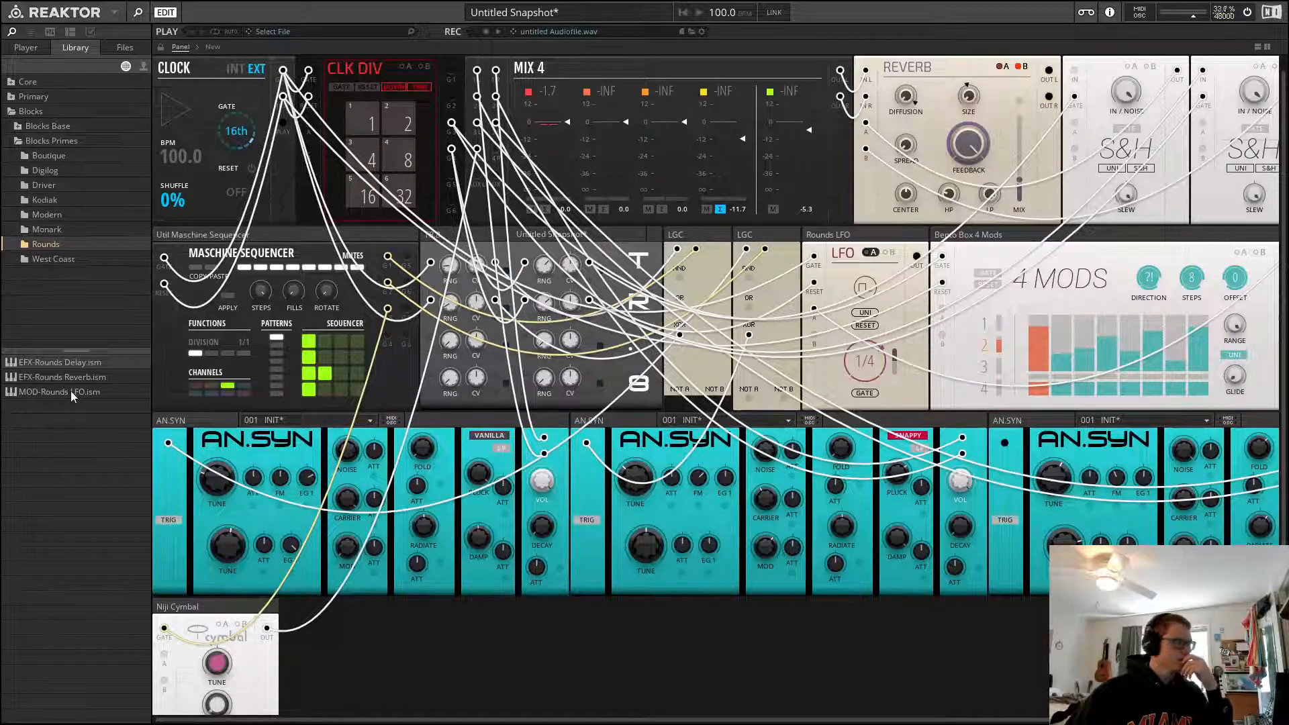
{"action": "left_click_drag", "start_coordinate": [71, 390], "coordinate": [329, 645]}
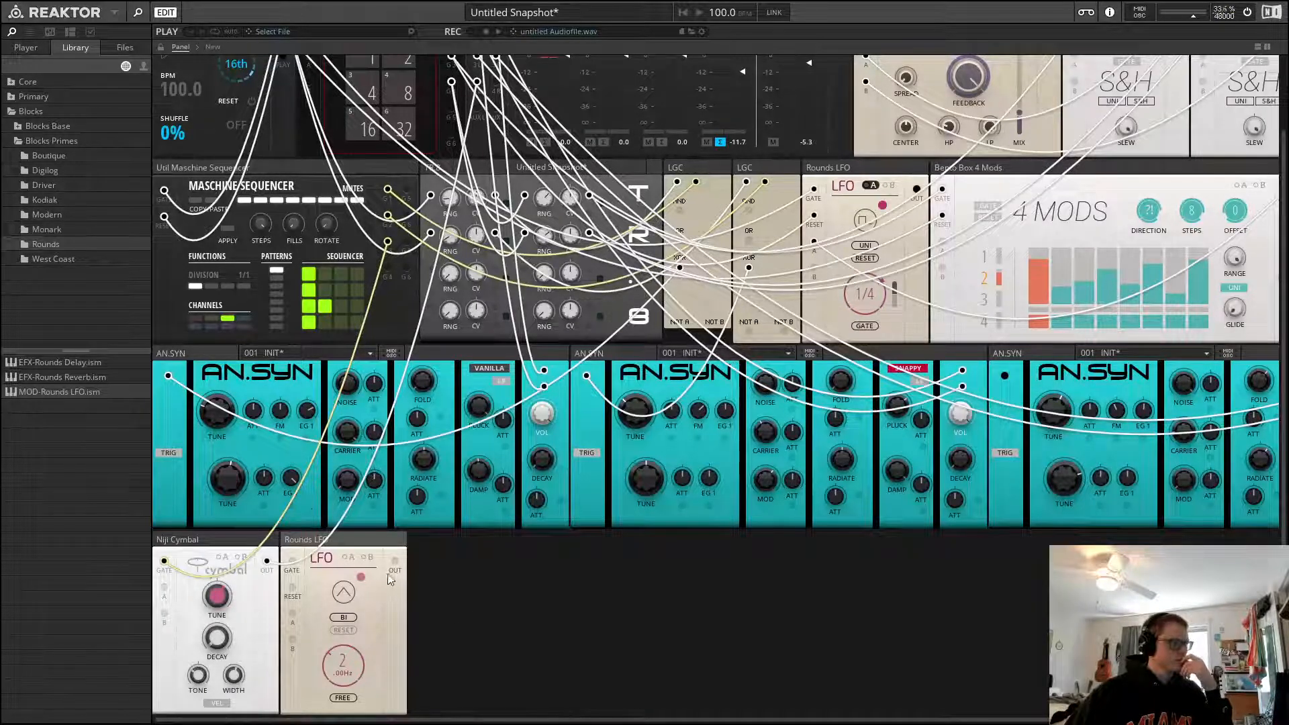
{"action": "left_click_drag", "start_coordinate": [395, 561], "coordinate": [402, 437]}
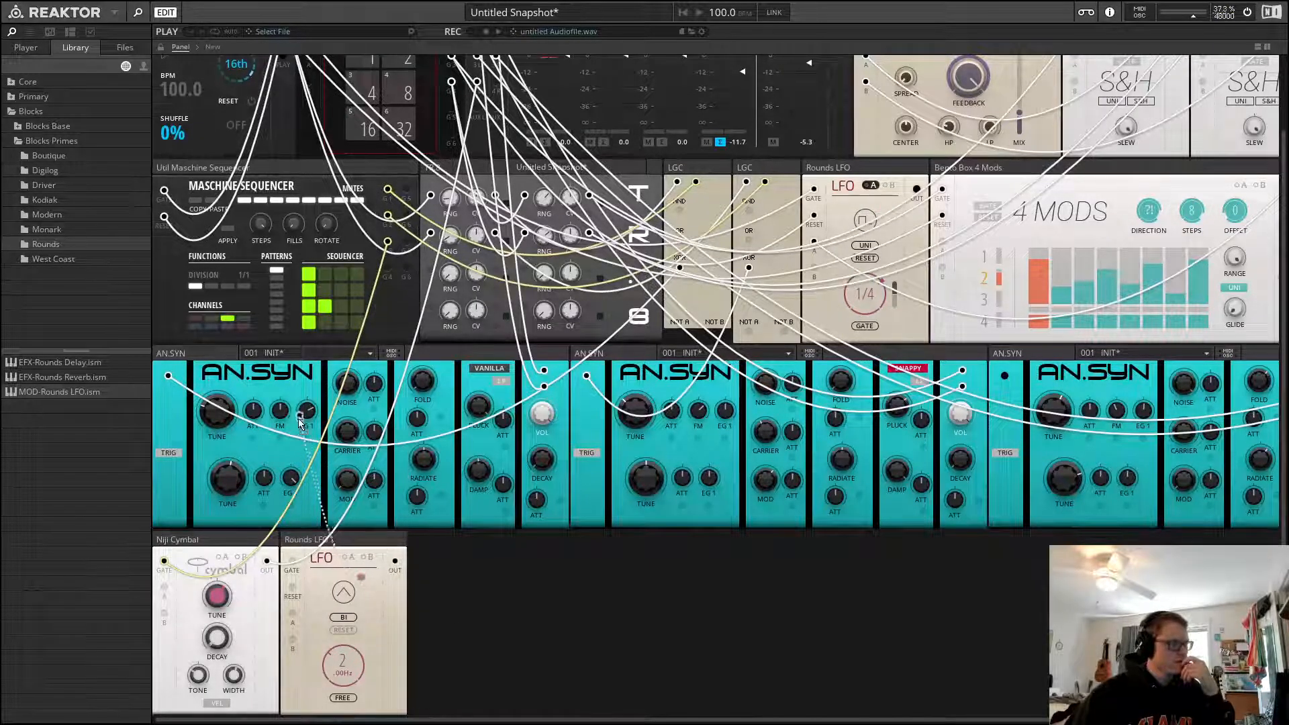
{"action": "left_click_drag", "start_coordinate": [300, 419], "coordinate": [252, 440]}
{"action": "left_click_drag", "start_coordinate": [345, 670], "coordinate": [346, 687]}
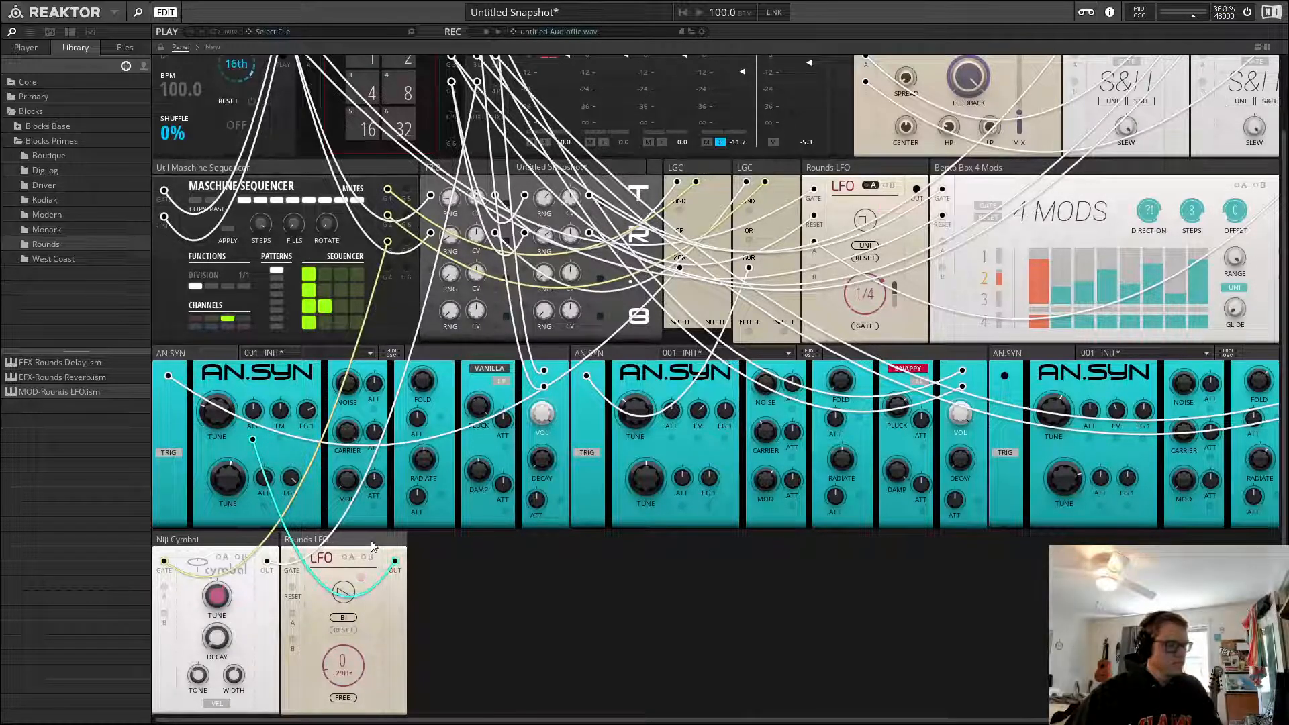
{"action": "key", "text": "Delete"}
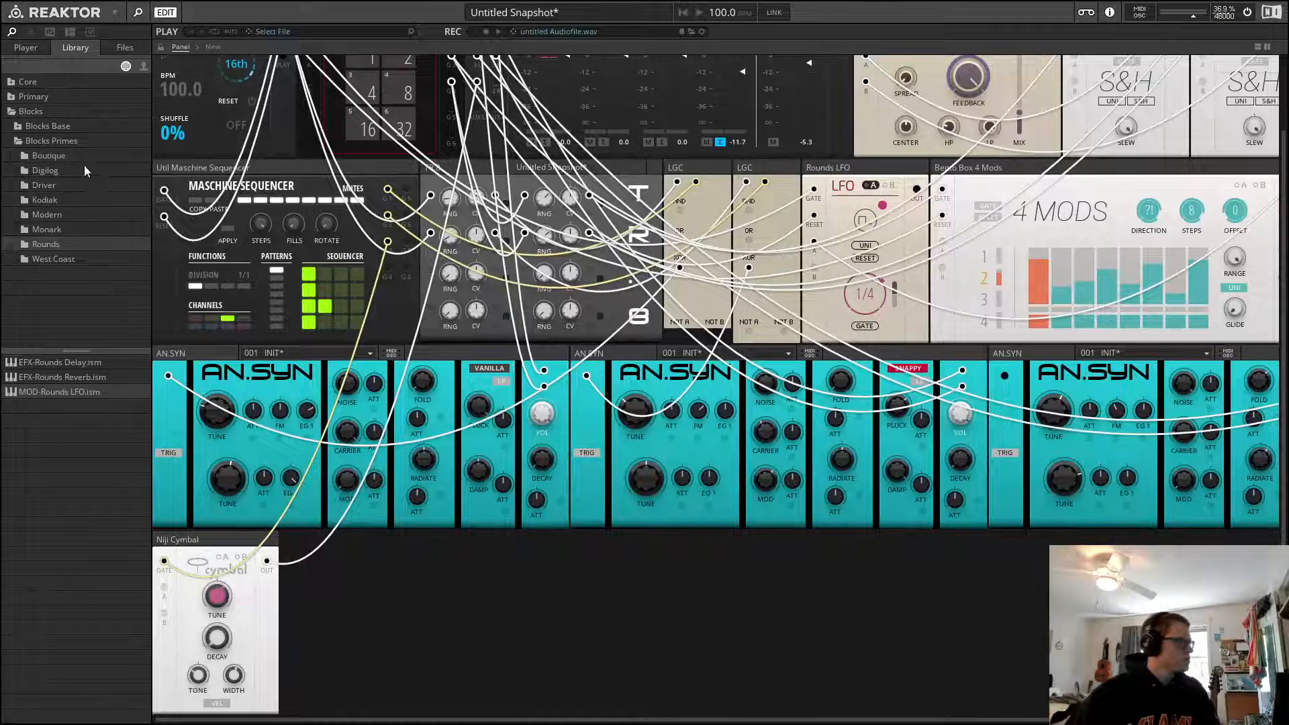
Add a Bento Box Sample & Hold block below the rack and patch its output into a modulation input of the first AN.SYN
{"action": "left_click", "coordinate": [20, 125]}
{"action": "left_click", "coordinate": [31, 140]}
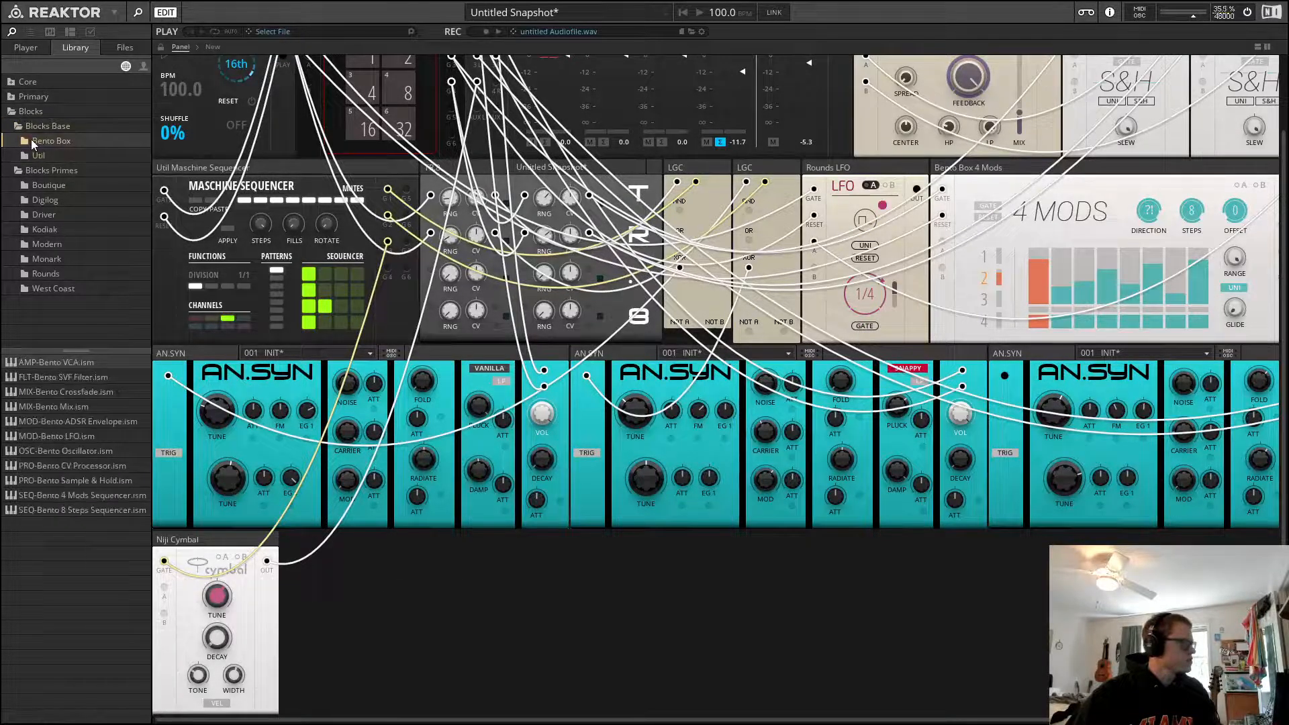
{"action": "left_click_drag", "start_coordinate": [133, 486], "coordinate": [316, 578]}
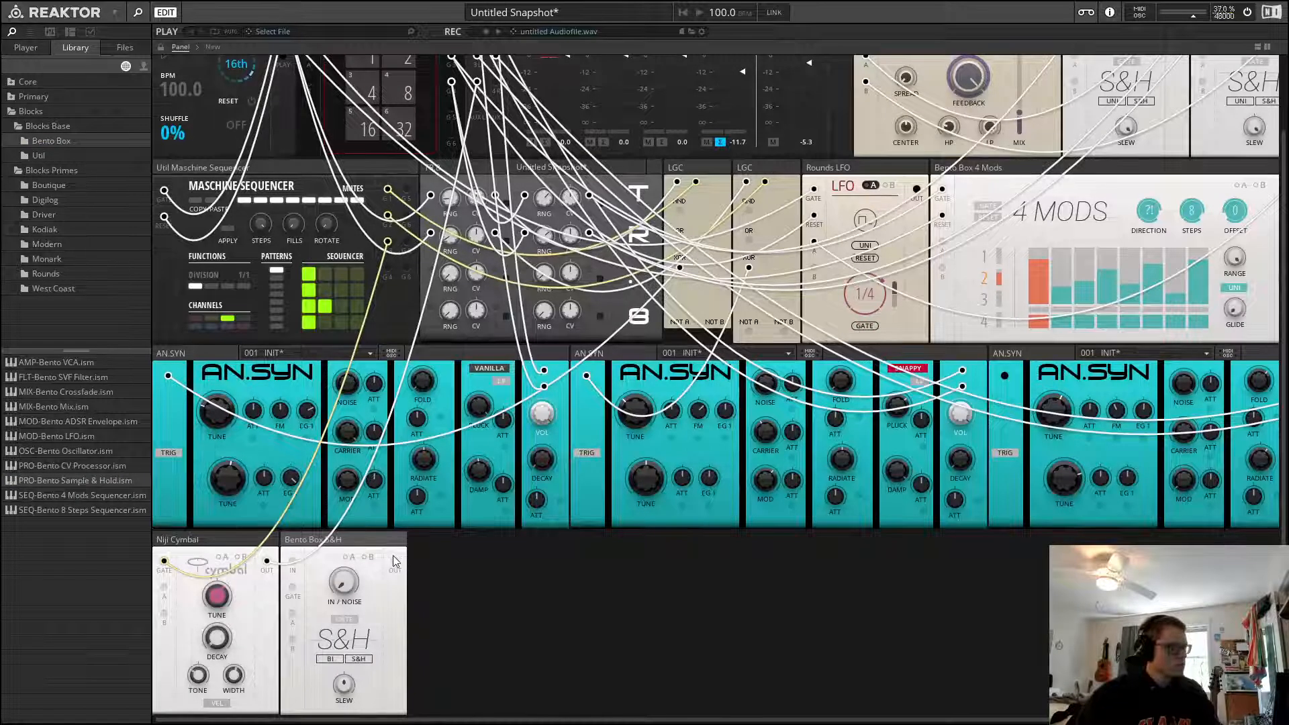
{"action": "left_click_drag", "start_coordinate": [394, 561], "coordinate": [281, 414]}
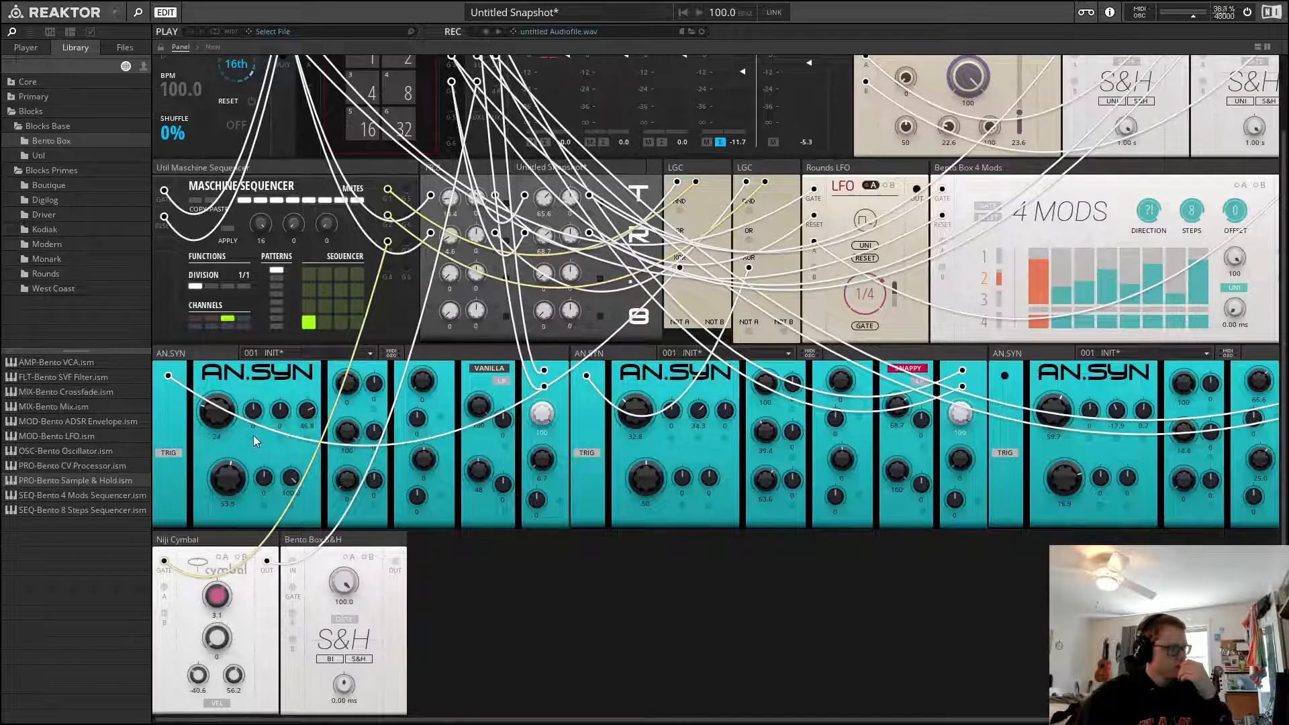
{"action": "left_click_drag", "start_coordinate": [252, 438], "coordinate": [394, 560]}
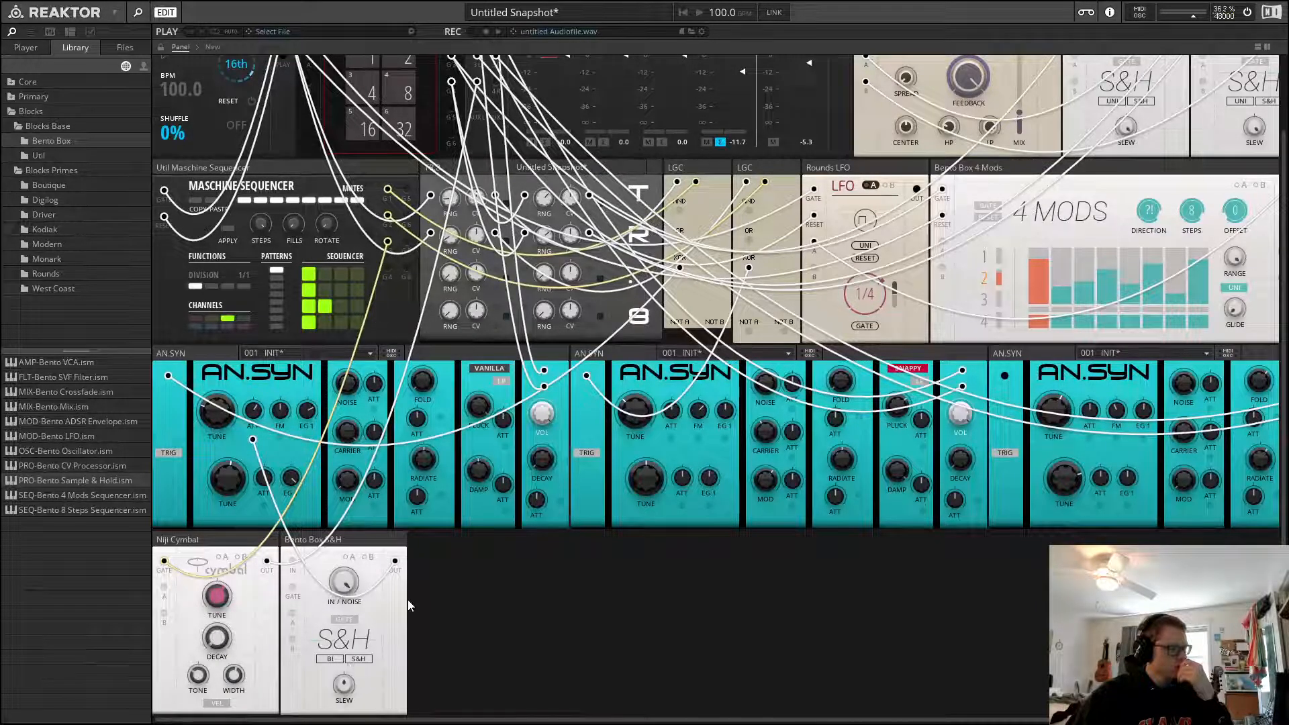
Patch an LGC output into the Sample & Hold's gate, start playback and set the Sample & Hold to UNI
{"action": "scroll", "coordinate": [376, 602], "scroll_direction": "up", "scroll_amount": 2}
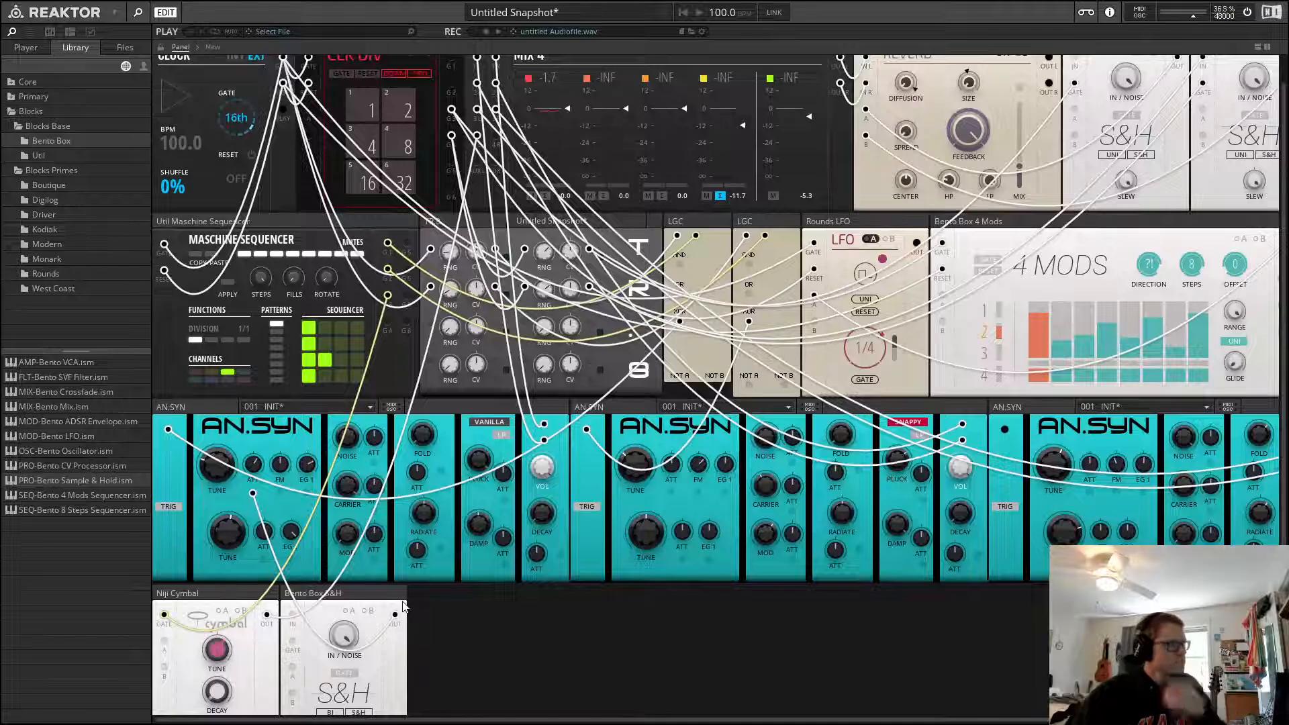
{"action": "scroll", "coordinate": [438, 605], "scroll_direction": "down", "scroll_amount": 2}
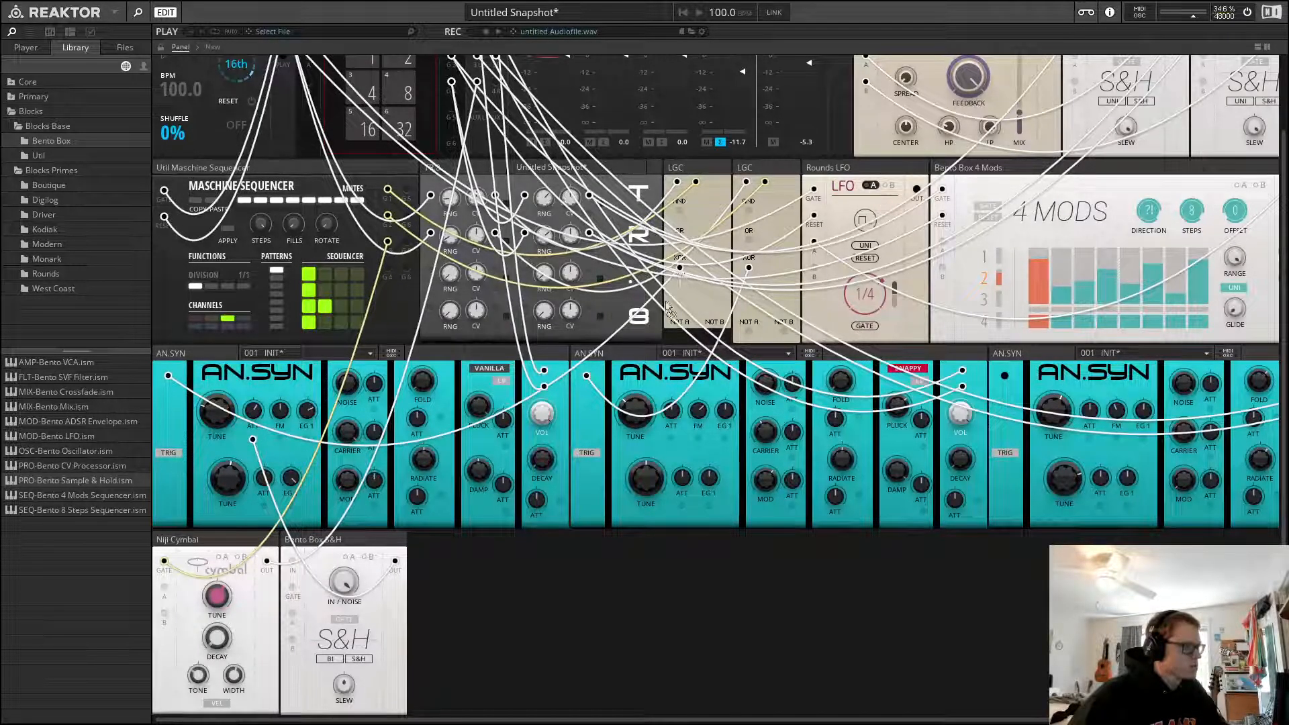
{"action": "left_click_drag", "start_coordinate": [667, 307], "coordinate": [292, 588]}
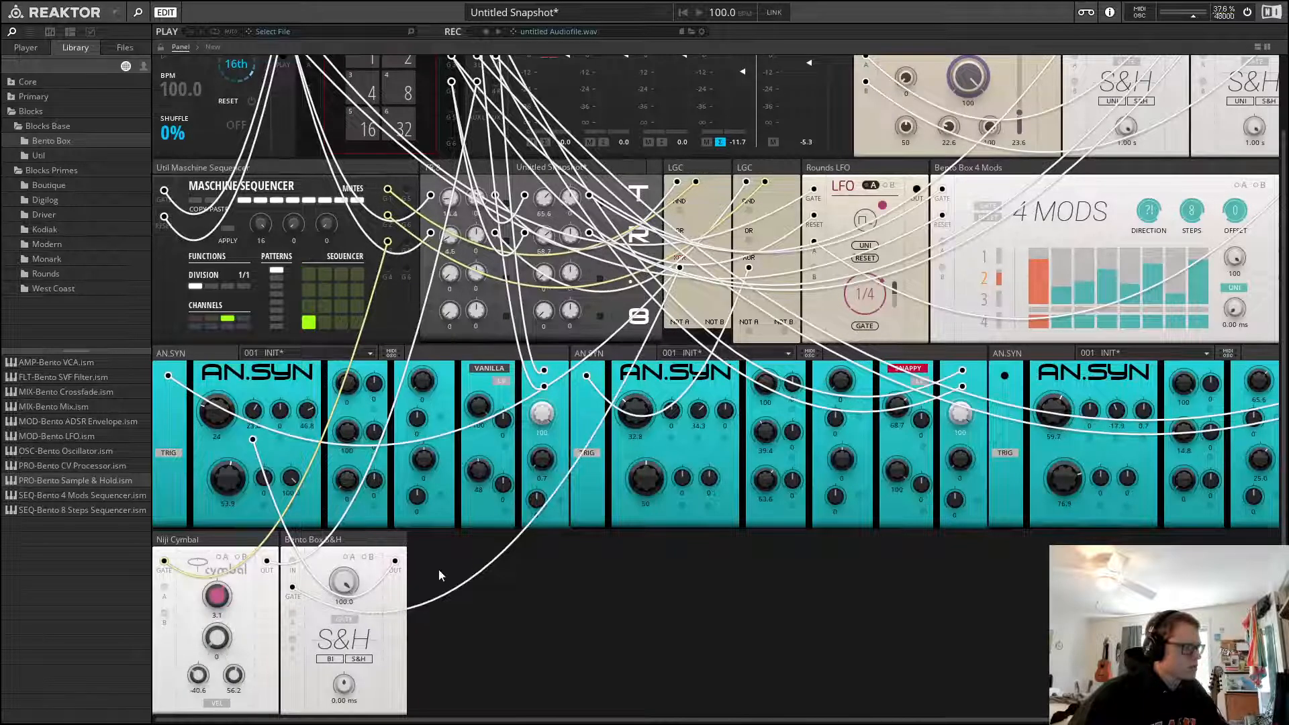
{"action": "key", "text": "space"}
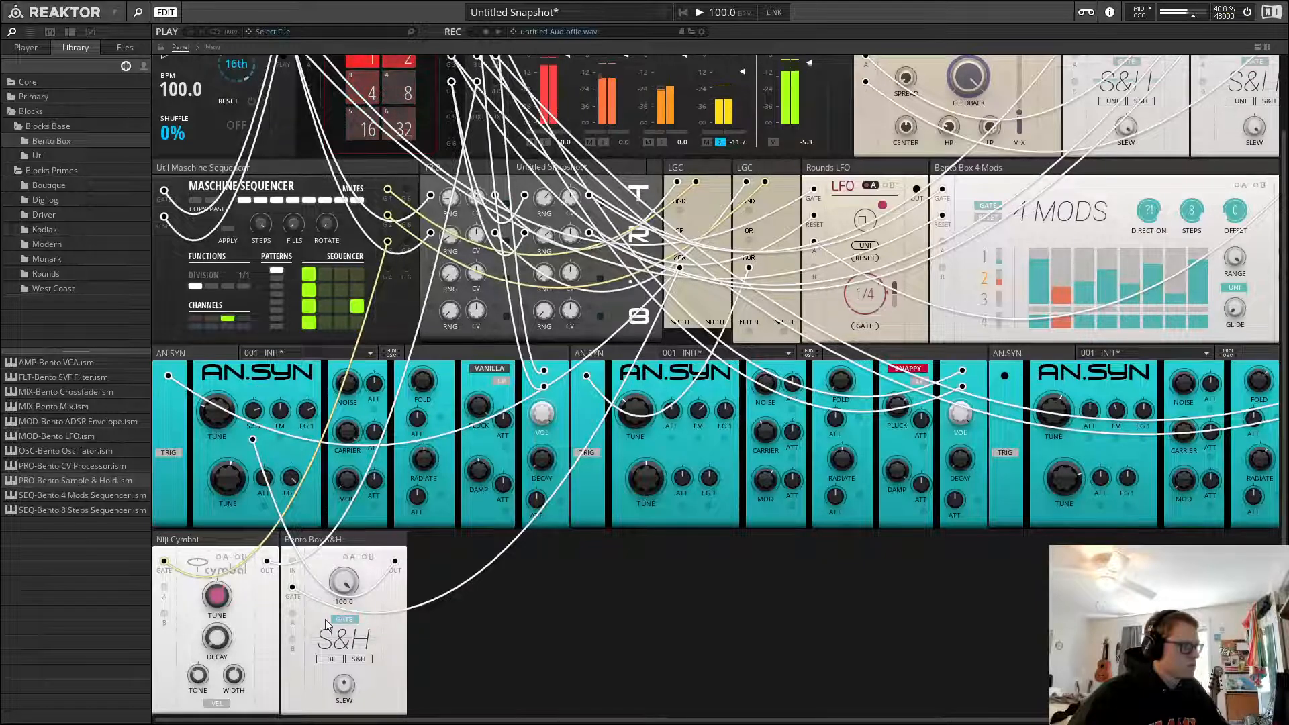
{"action": "left_click", "coordinate": [330, 659]}
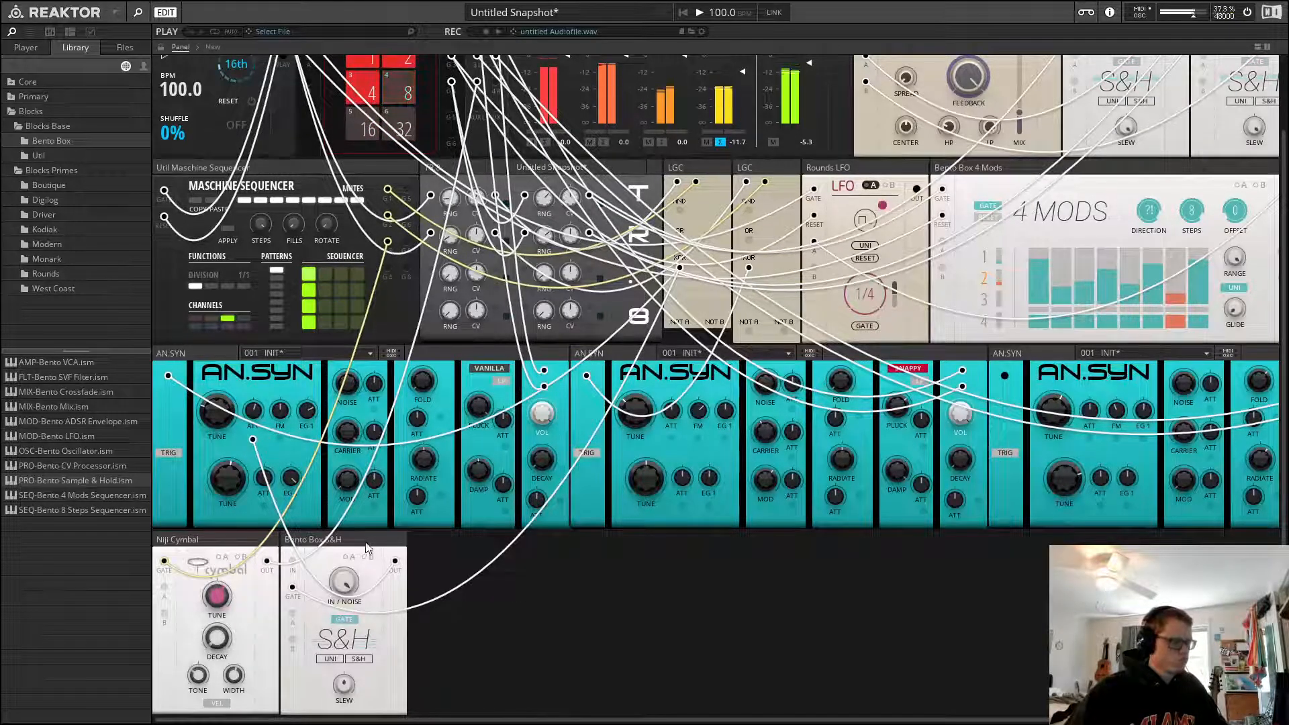
Route the Sample & Hold into the first AN.SYN's fold section and adjust the fold amount
{"action": "mouse_move", "coordinate": [375, 548]}
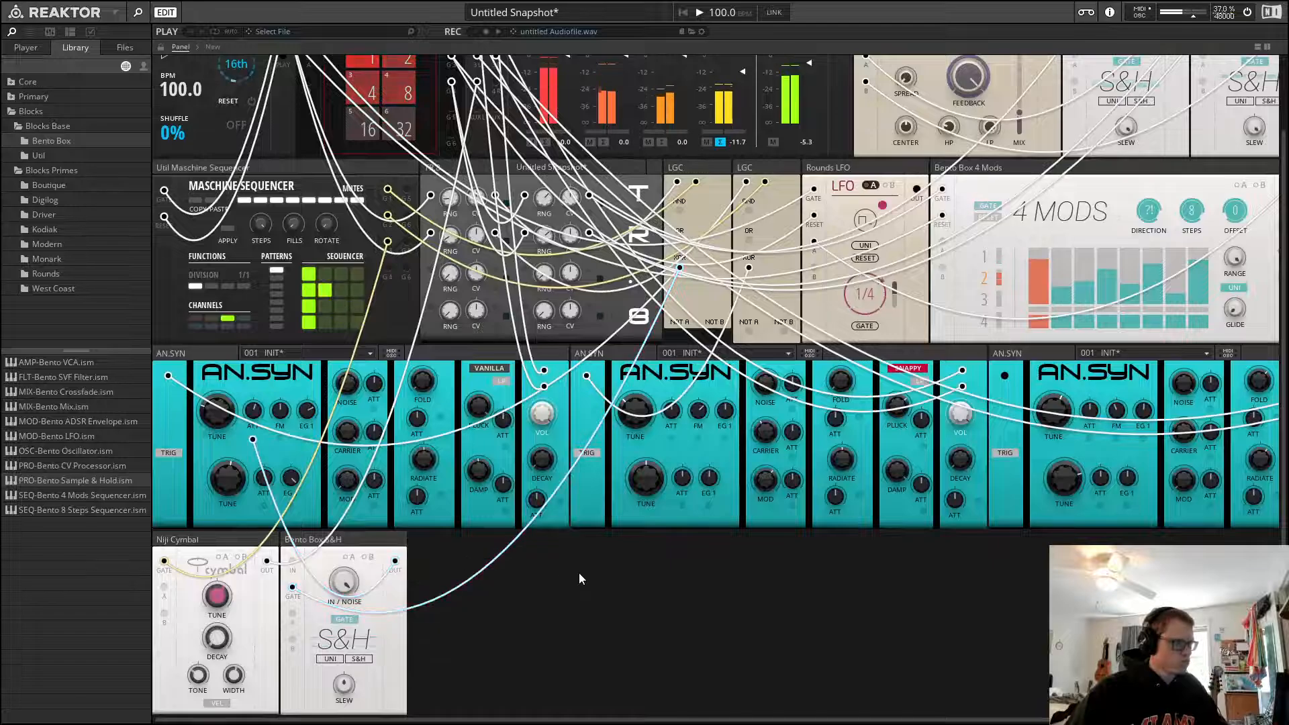
{"action": "left_click_drag", "start_coordinate": [433, 423], "coordinate": [425, 459]}
{"action": "left_click_drag", "start_coordinate": [426, 383], "coordinate": [462, 256]}
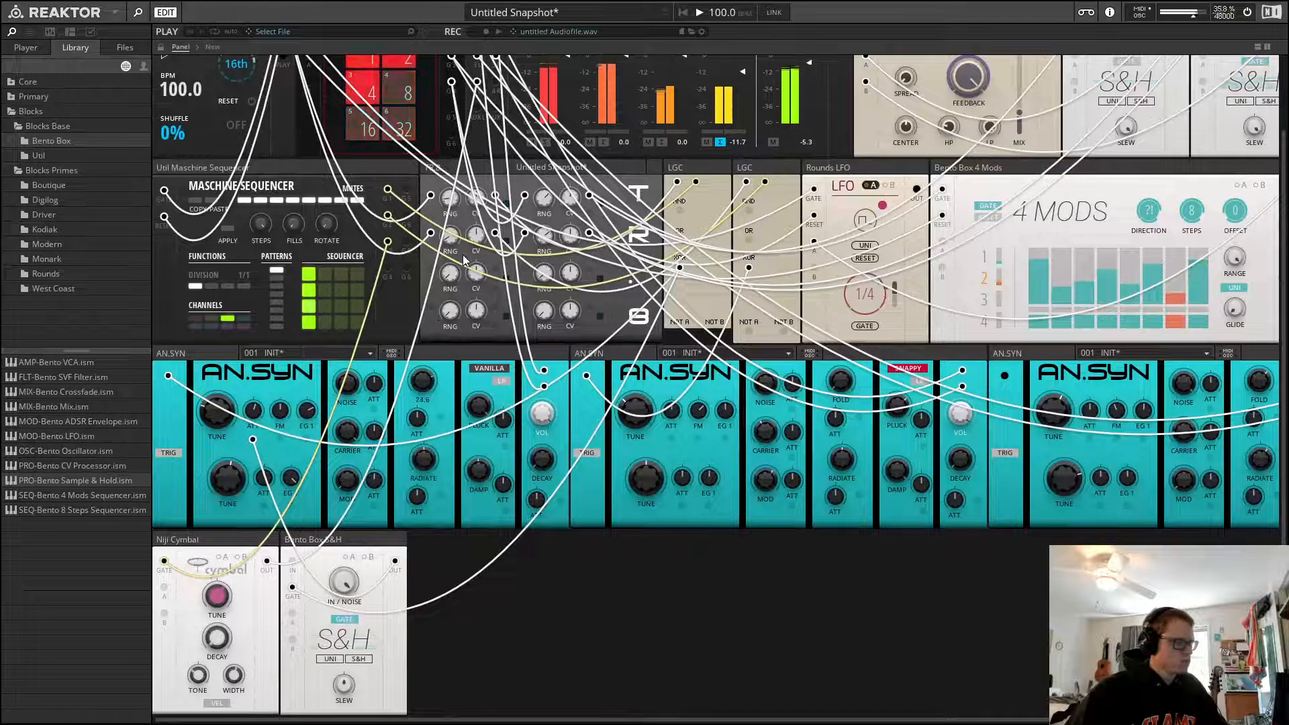
{"action": "left_click_drag", "start_coordinate": [456, 345], "coordinate": [477, 536]}
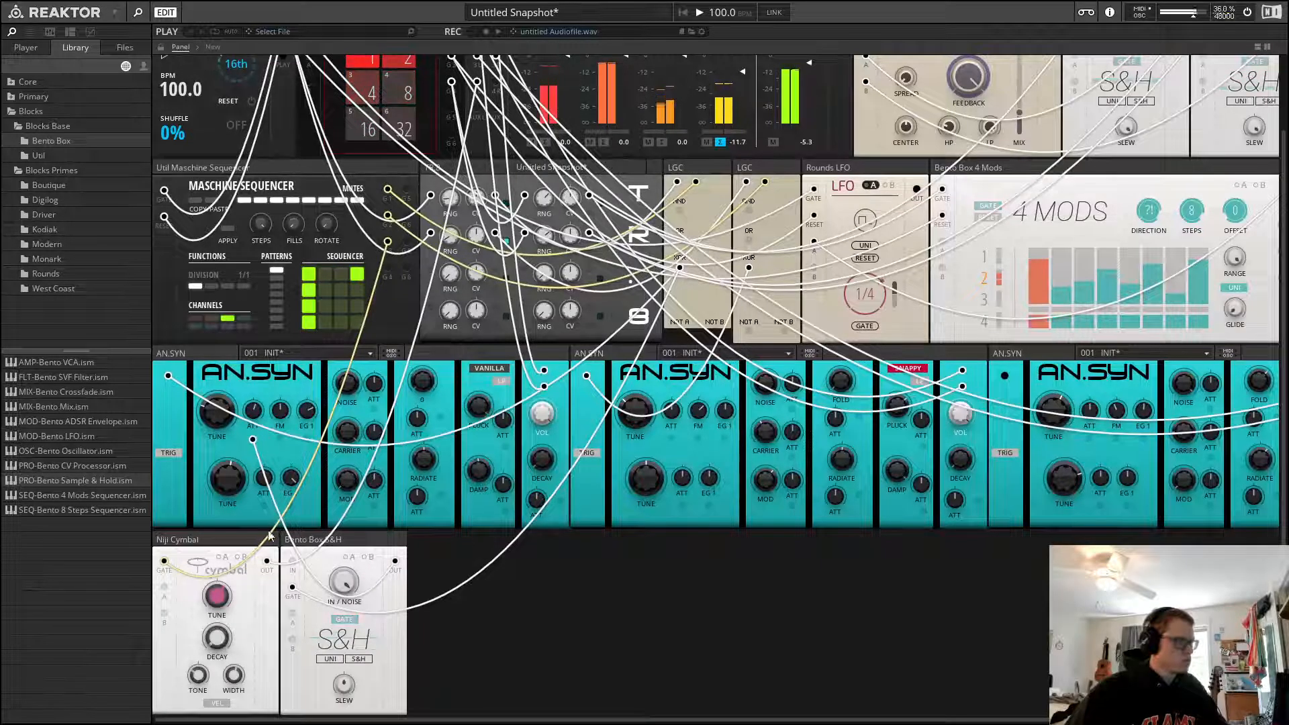
Add a second Bento Box Sample & Hold, patch it between the first LGC and the first AN.SYN, and stop playback
{"action": "left_click_drag", "start_coordinate": [106, 481], "coordinate": [430, 564]}
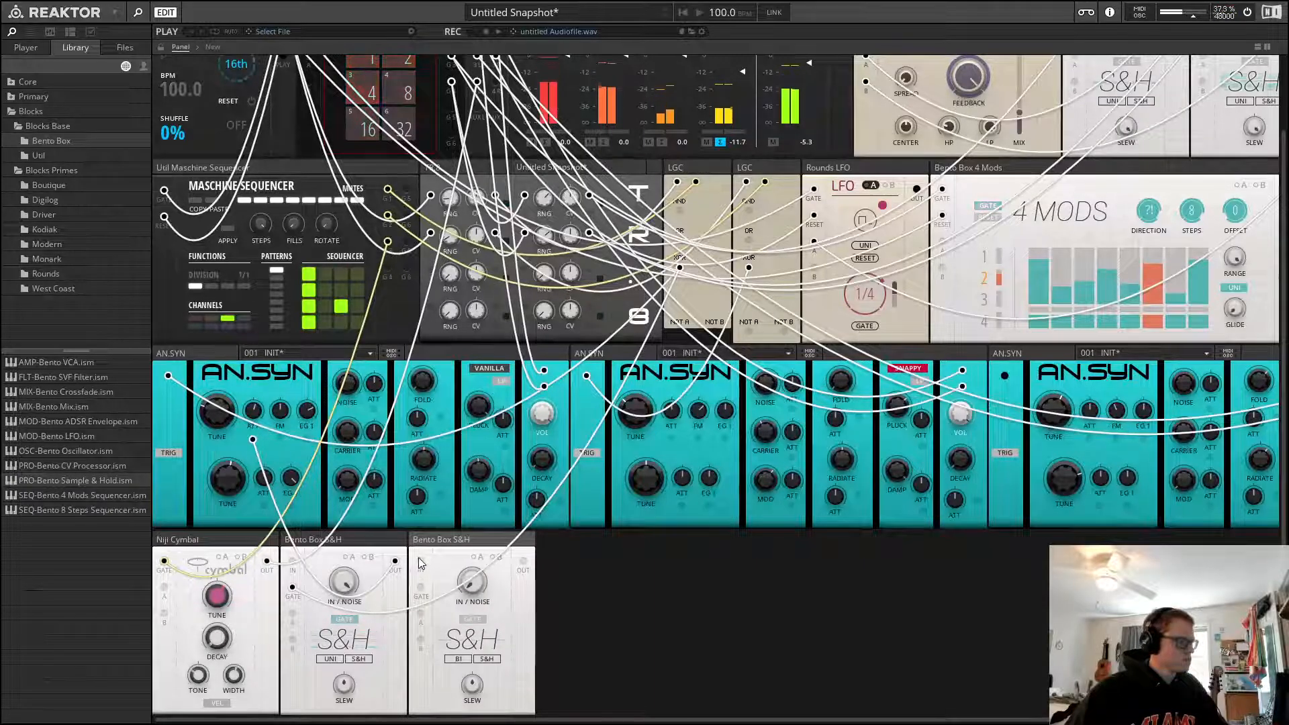
{"action": "left_click_drag", "start_coordinate": [680, 268], "coordinate": [524, 563]}
{"action": "left_click_drag", "start_coordinate": [433, 515], "coordinate": [440, 418]}
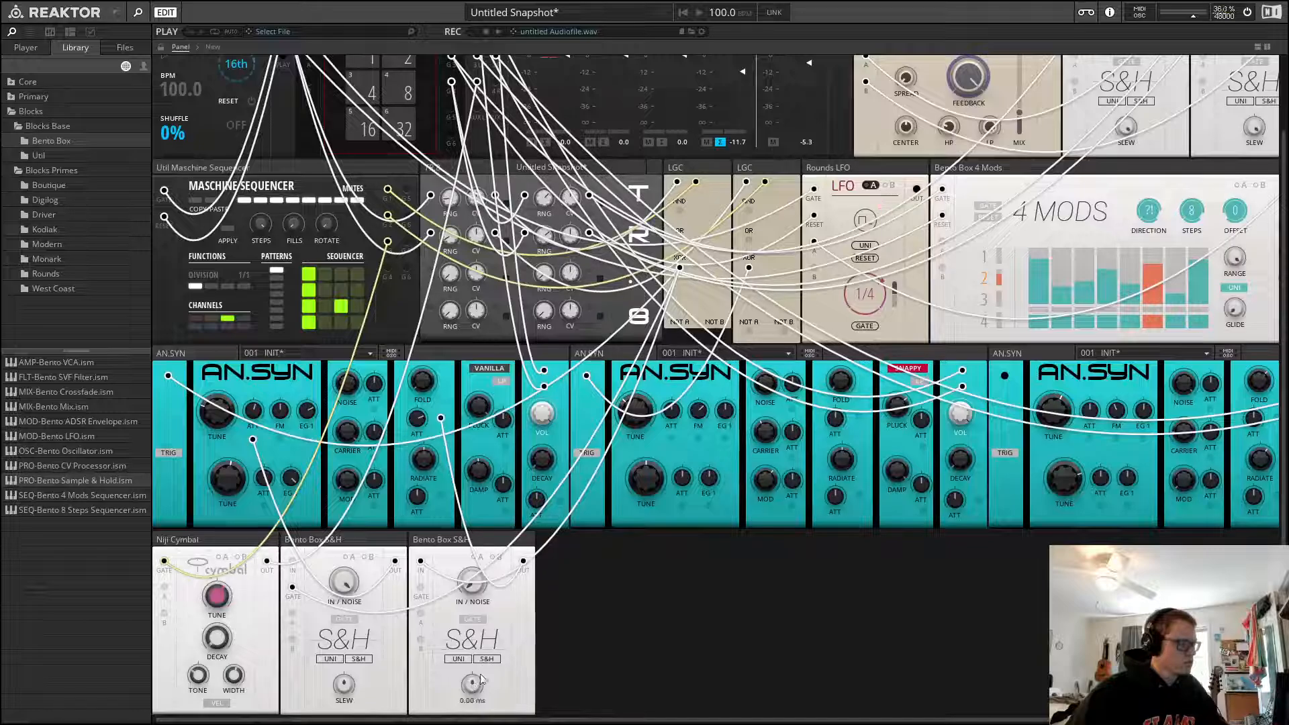
{"action": "key", "text": "space"}
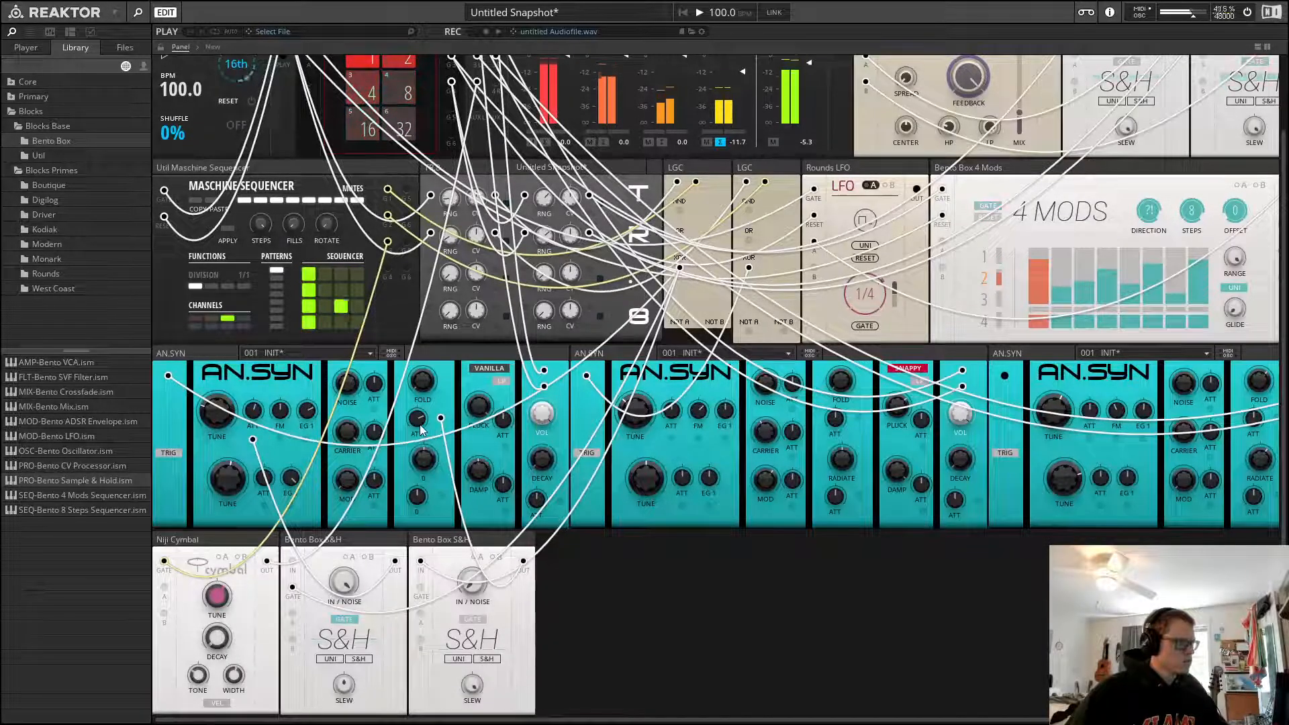
Fine-tune the first AN.SYN's modulation attenuator amounts
{"action": "left_click_drag", "start_coordinate": [419, 422], "coordinate": [422, 415]}
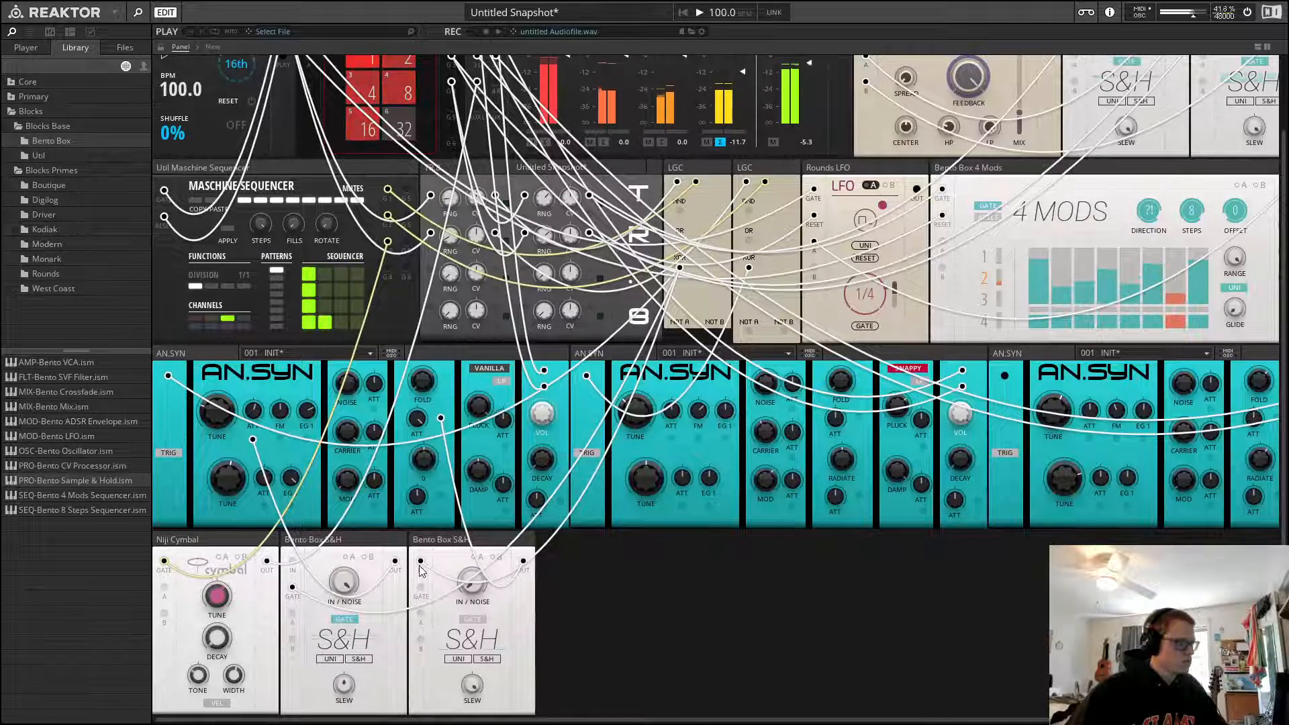
{"action": "left_click_drag", "start_coordinate": [423, 571], "coordinate": [426, 583]}
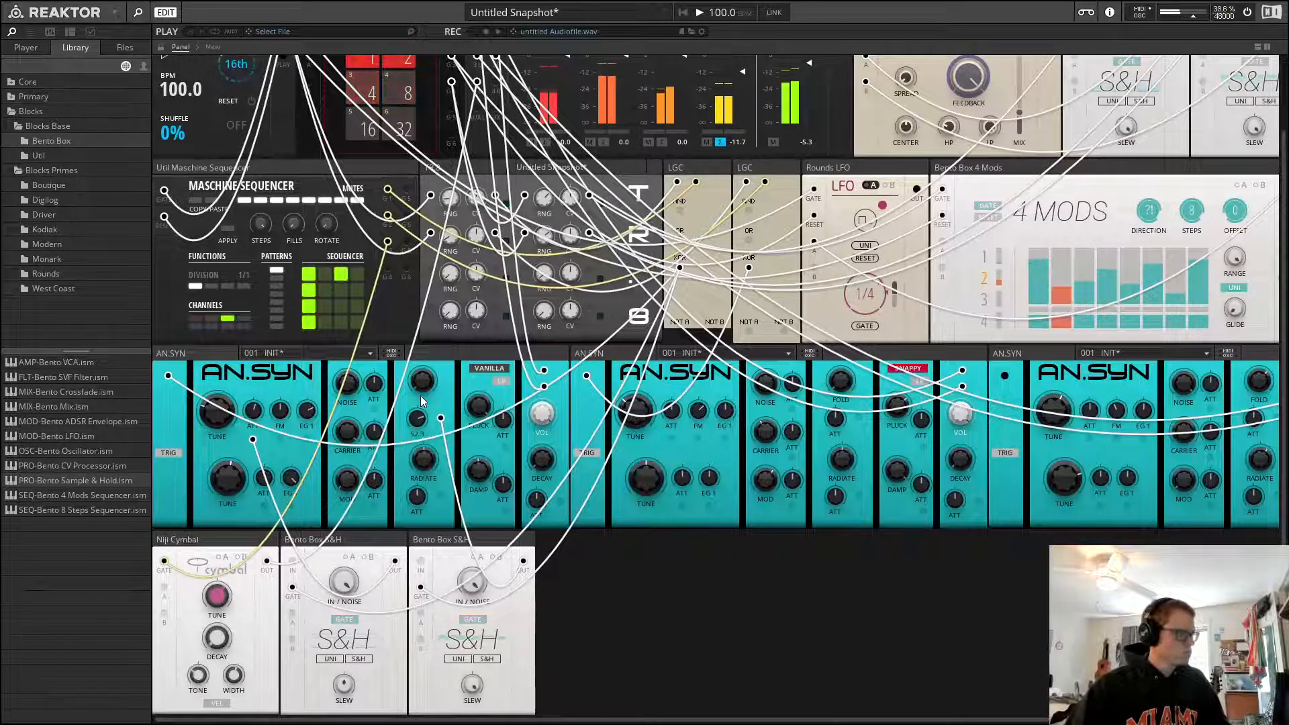
{"action": "left_click_drag", "start_coordinate": [421, 419], "coordinate": [421, 428]}
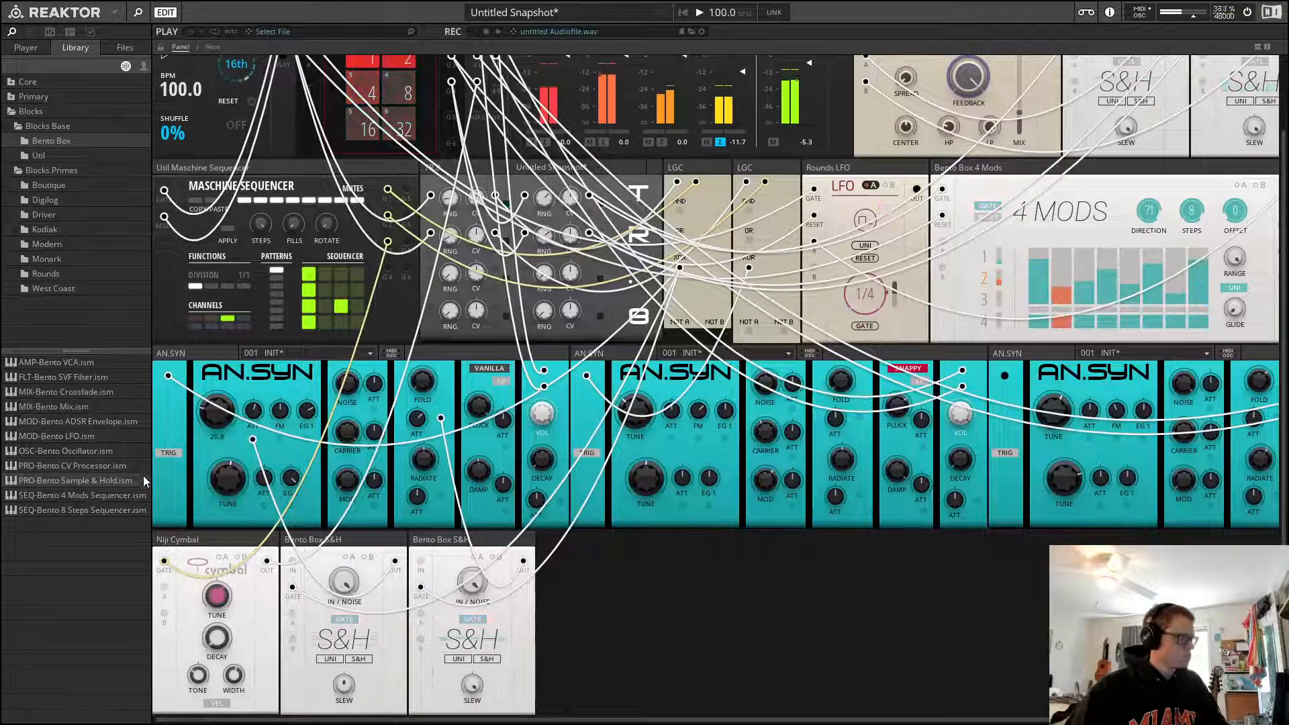
Add a third Sample & Hold gated by the second LGC, patch its output to the second AN.SYN's damp modulation input, and start playback
{"action": "left_click_drag", "start_coordinate": [75, 481], "coordinate": [552, 581]}
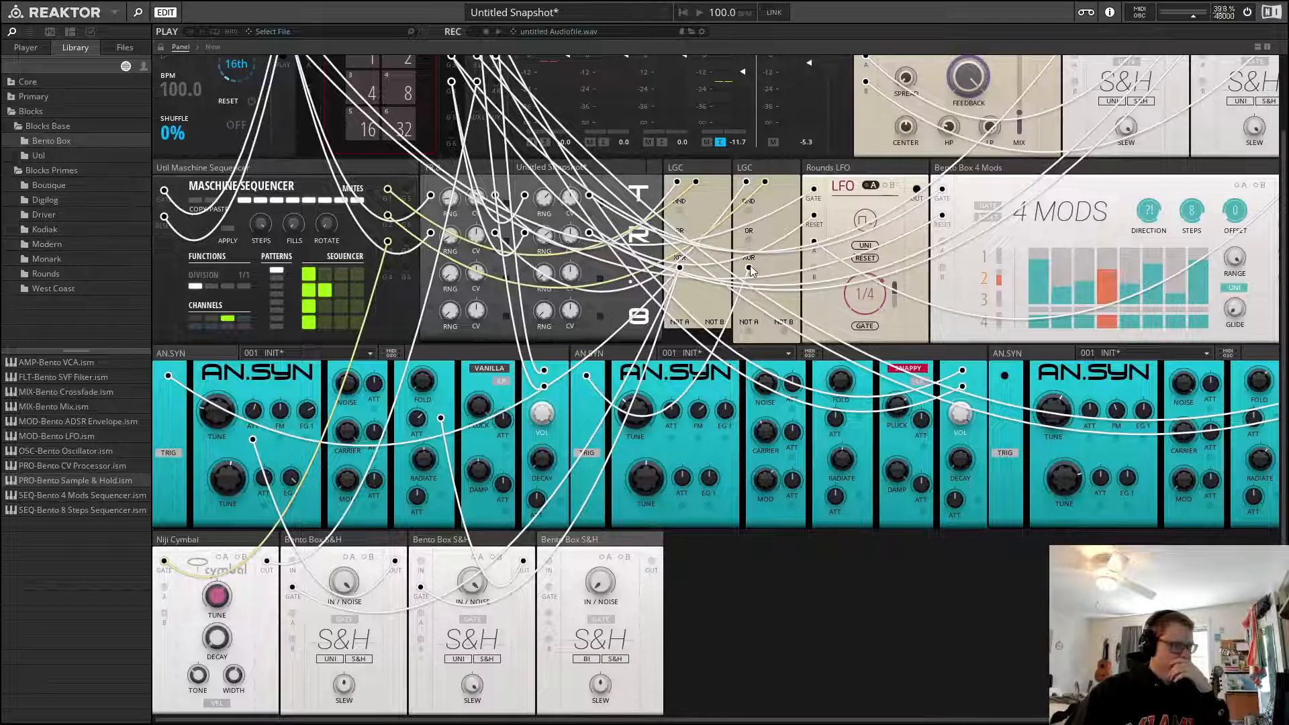
{"action": "left_click_drag", "start_coordinate": [750, 268], "coordinate": [549, 588]}
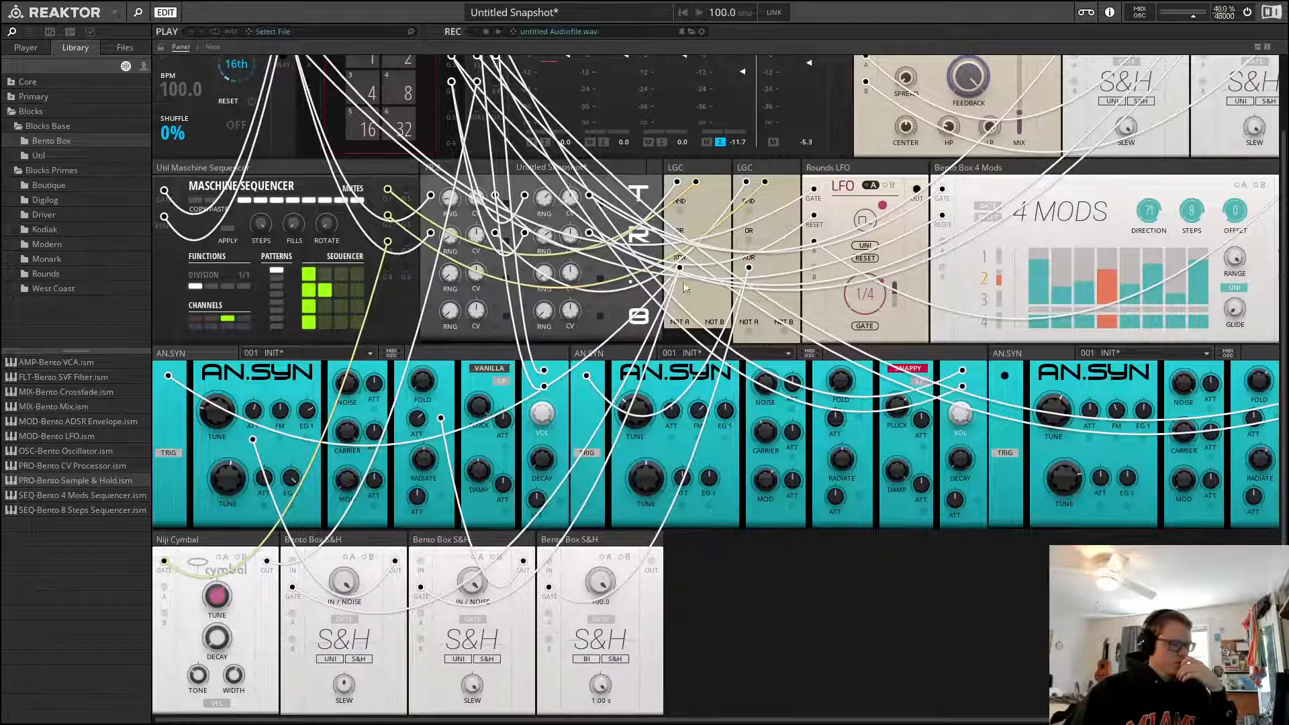
{"action": "left_click_drag", "start_coordinate": [652, 561], "coordinate": [923, 451]}
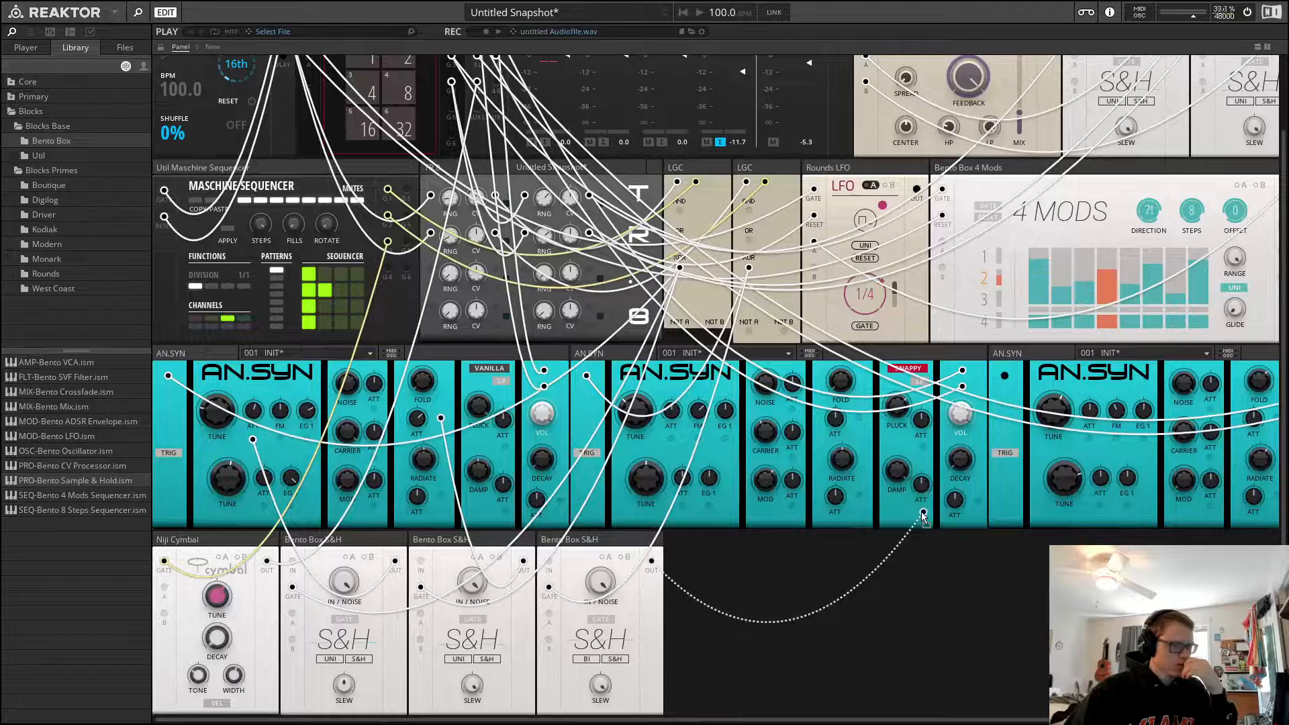
{"action": "left_click_drag", "start_coordinate": [923, 516], "coordinate": [923, 513]}
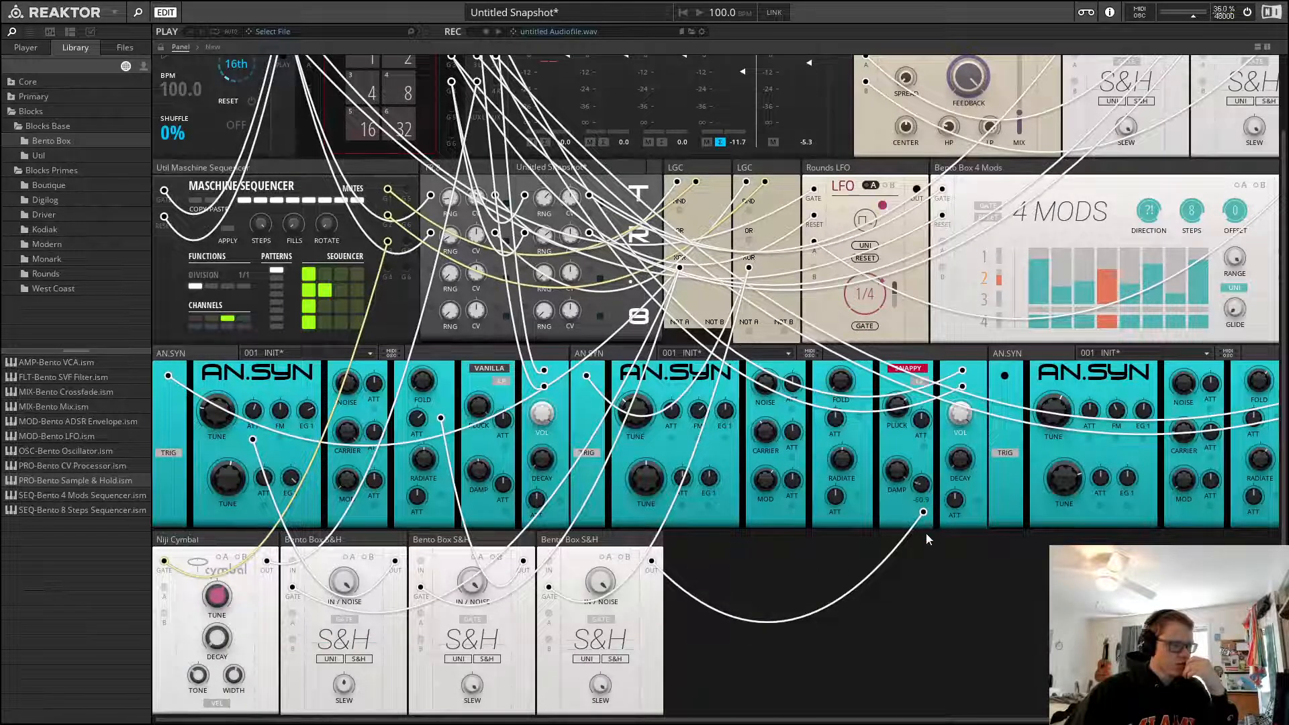
{"action": "key", "text": "space"}
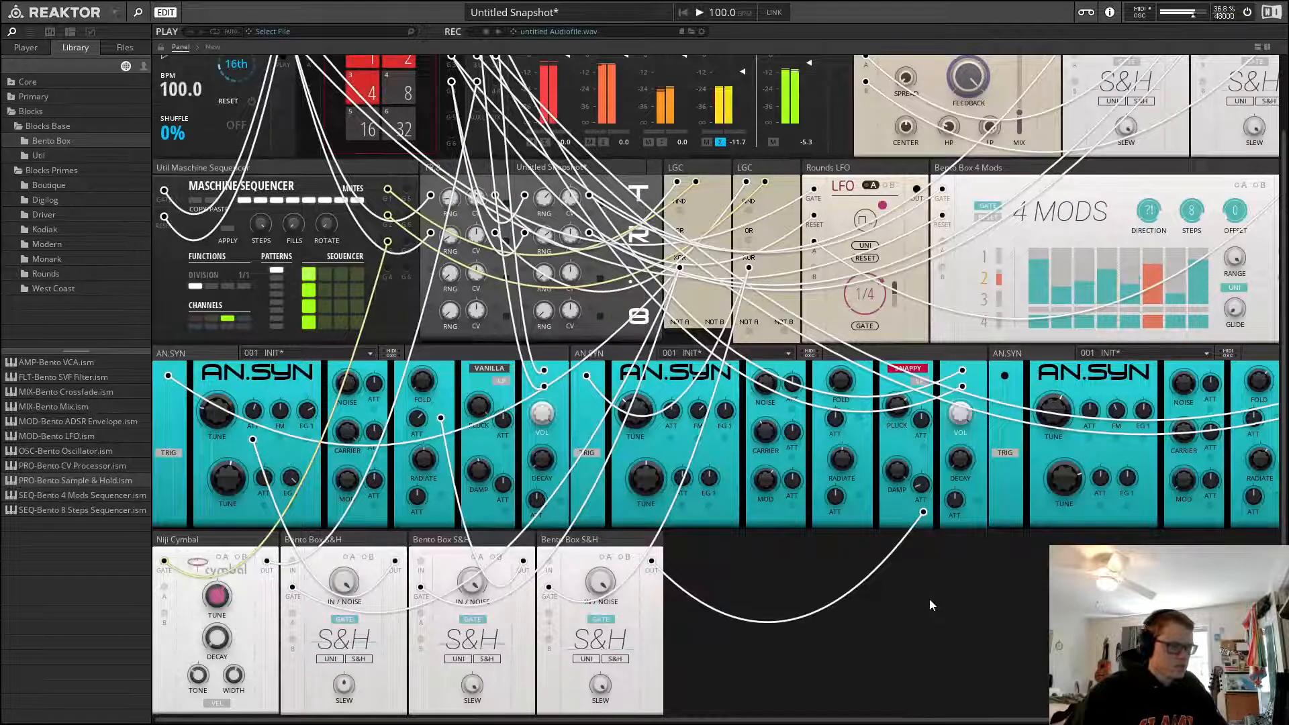
Adjust the second AN.SYN's damp modulation amount and filter mode, and raise the third Sample & Hold's In/Noise level
{"action": "left_click_drag", "start_coordinate": [920, 492], "coordinate": [924, 517]}
{"action": "left_click", "coordinate": [915, 373]}
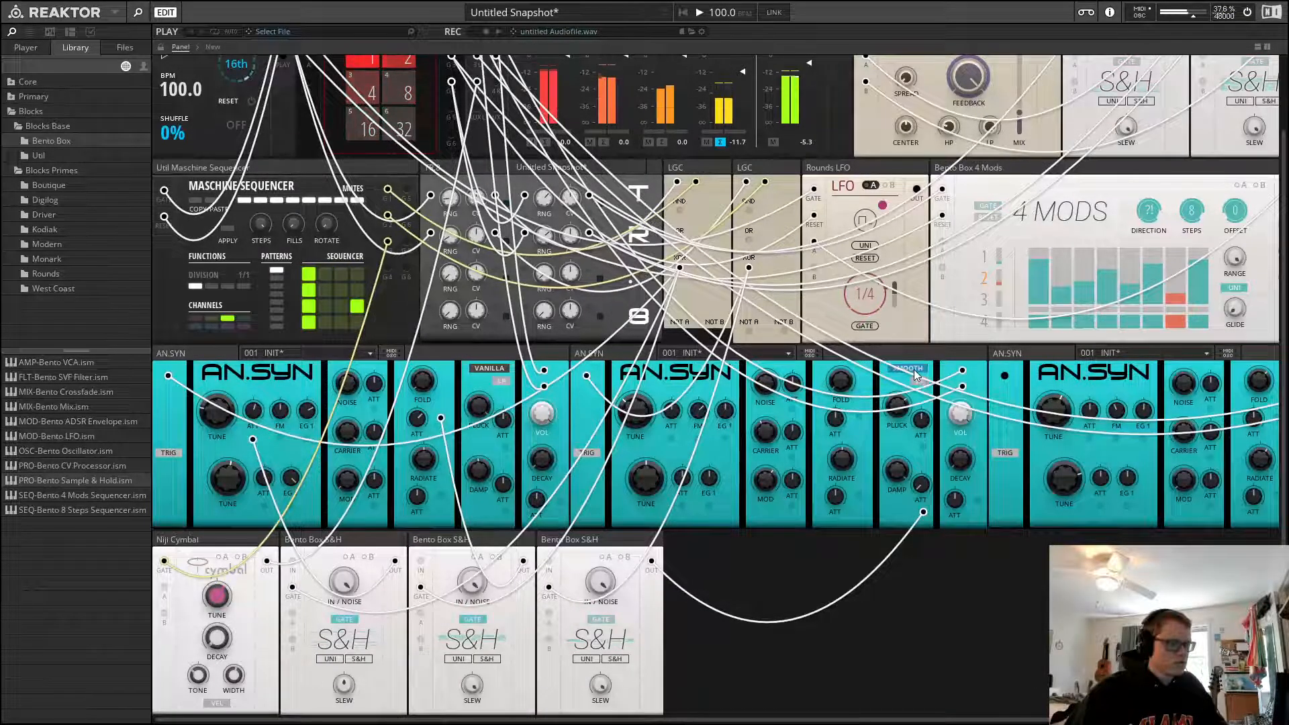
{"action": "left_click", "coordinate": [915, 373]}
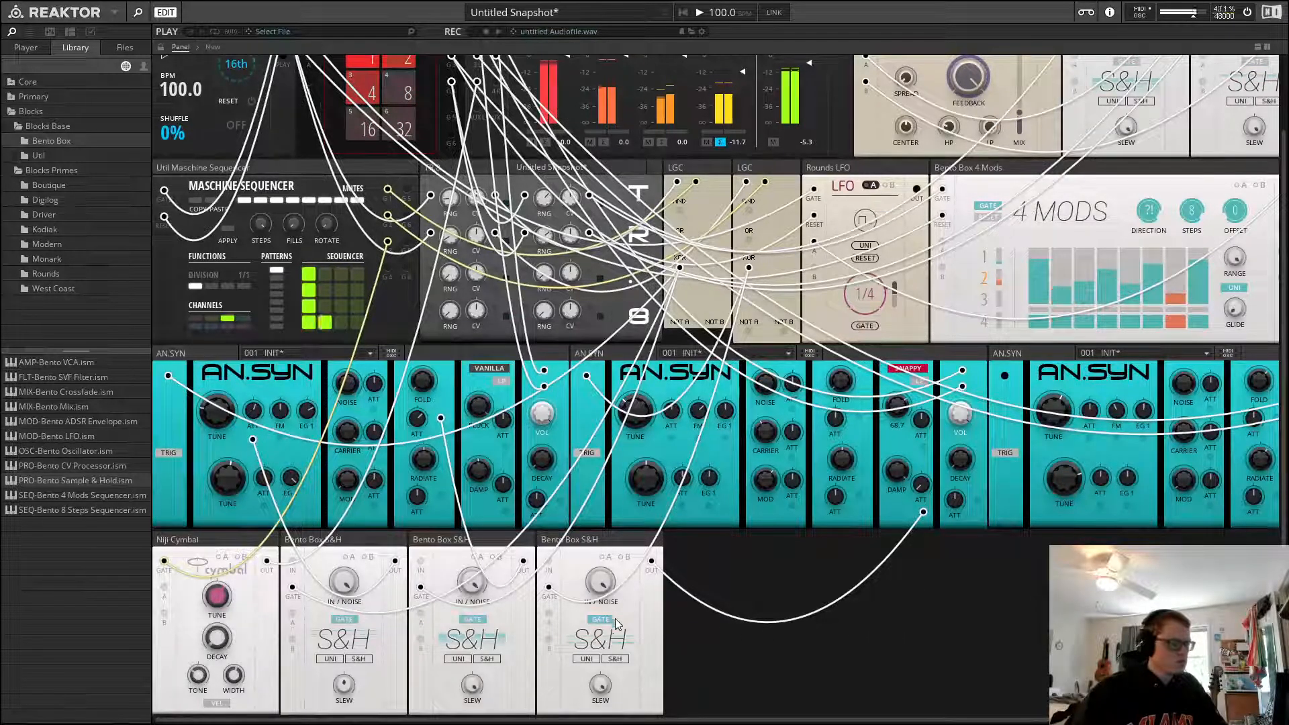
{"action": "mouse_move", "coordinate": [601, 588]}
{"action": "mouse_move", "coordinate": [601, 589]}
{"action": "left_mouse_down"}
{"action": "mouse_move", "coordinate": [604, 617]}
{"action": "mouse_move", "coordinate": [612, 568]}
{"action": "left_mouse_up"}
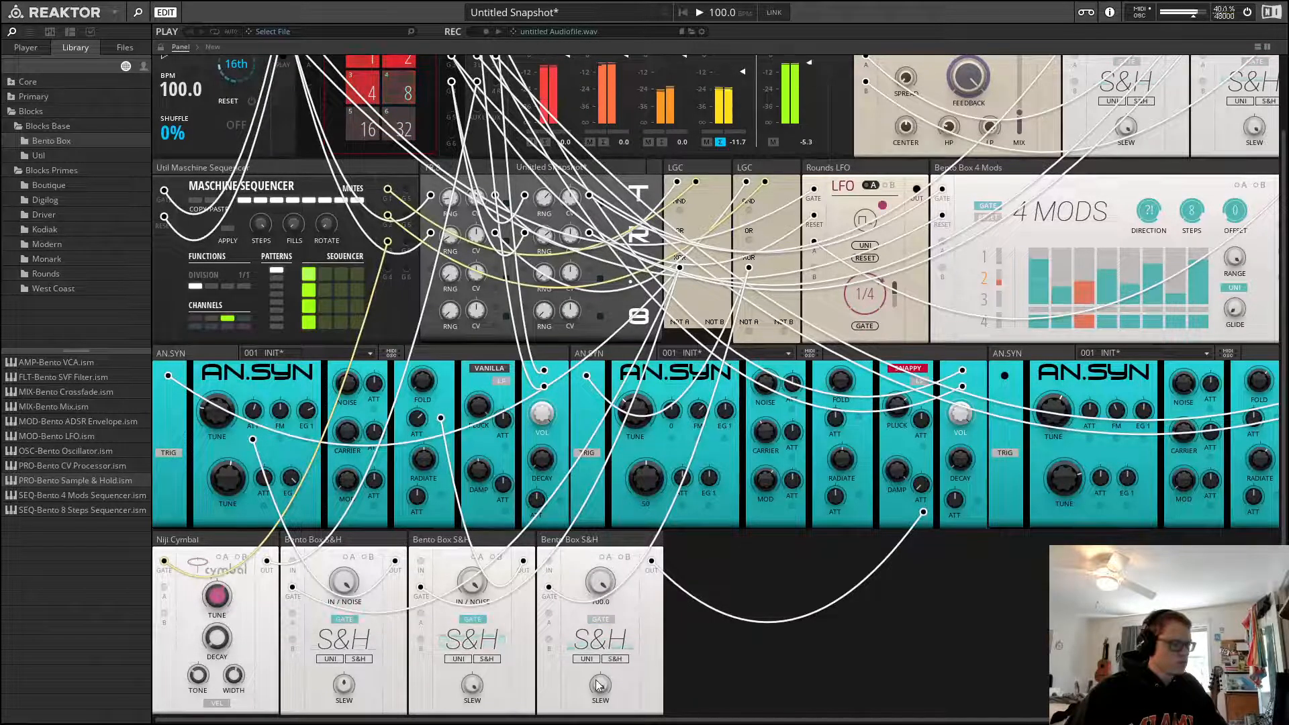
Lower the third Sample & Hold's slew and adjust the second AN.SYN's tune
{"action": "mouse_move", "coordinate": [602, 691]}
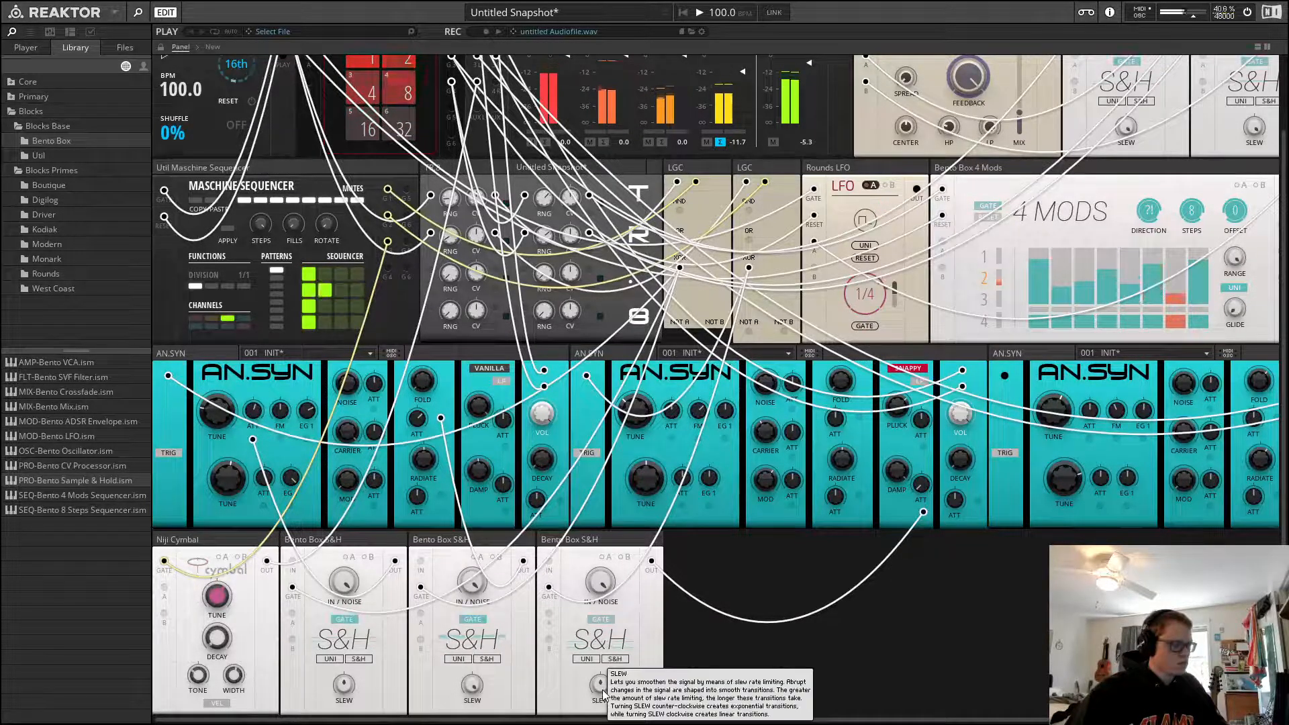
{"action": "left_click_drag", "start_coordinate": [602, 690], "coordinate": [602, 704]}
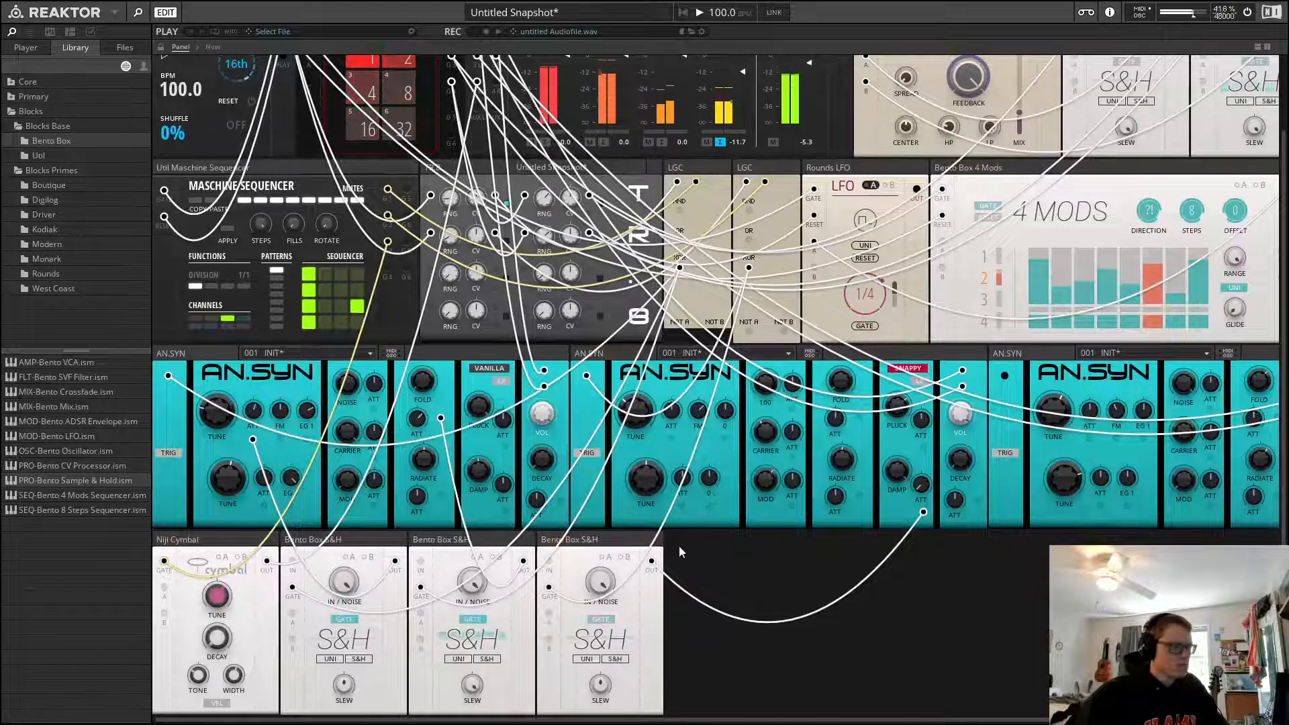
{"action": "left_click_drag", "start_coordinate": [641, 419], "coordinate": [672, 408]}
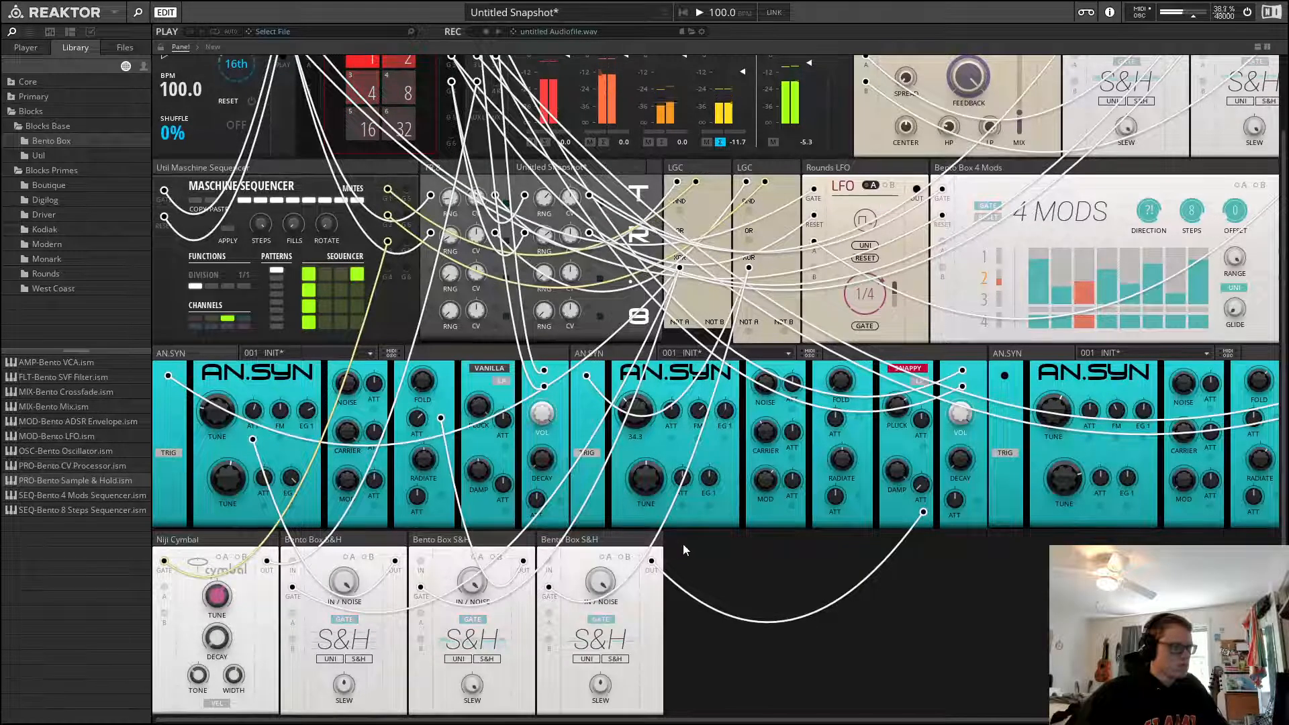
{"action": "left_click_drag", "start_coordinate": [683, 544], "coordinate": [685, 543]}
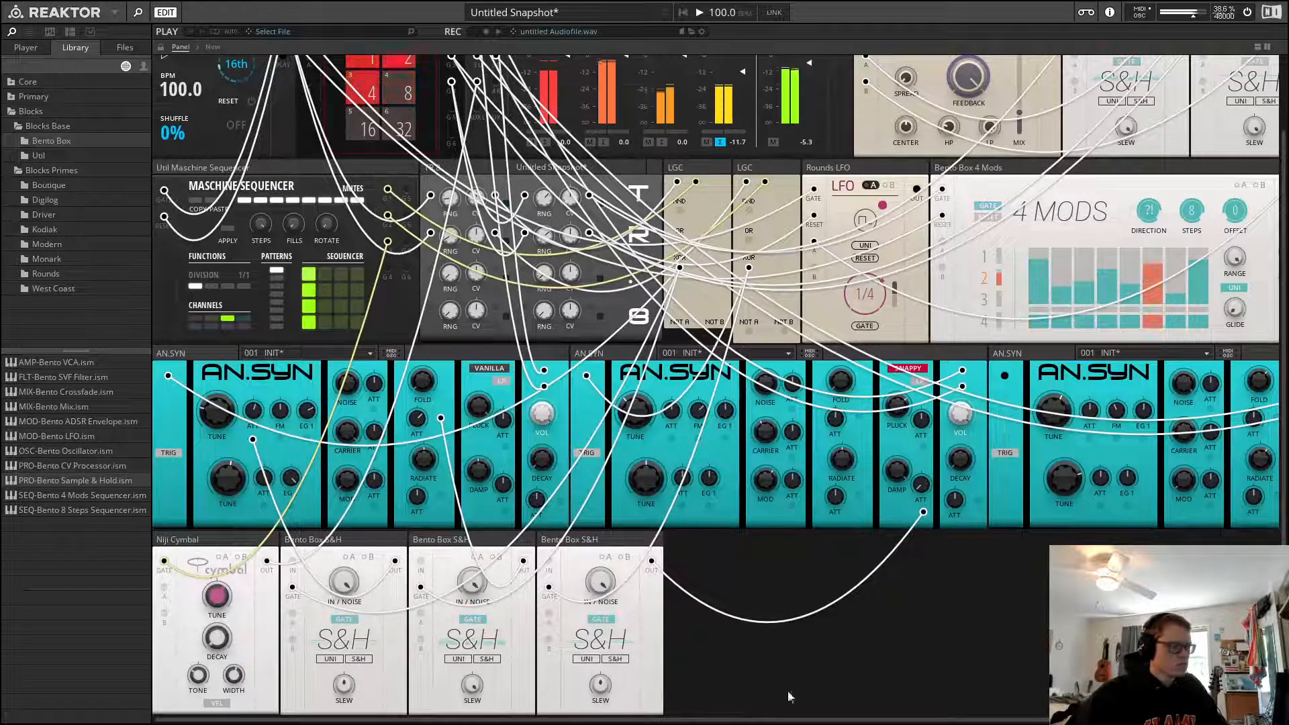
{"action": "left_click", "coordinate": [923, 383]}
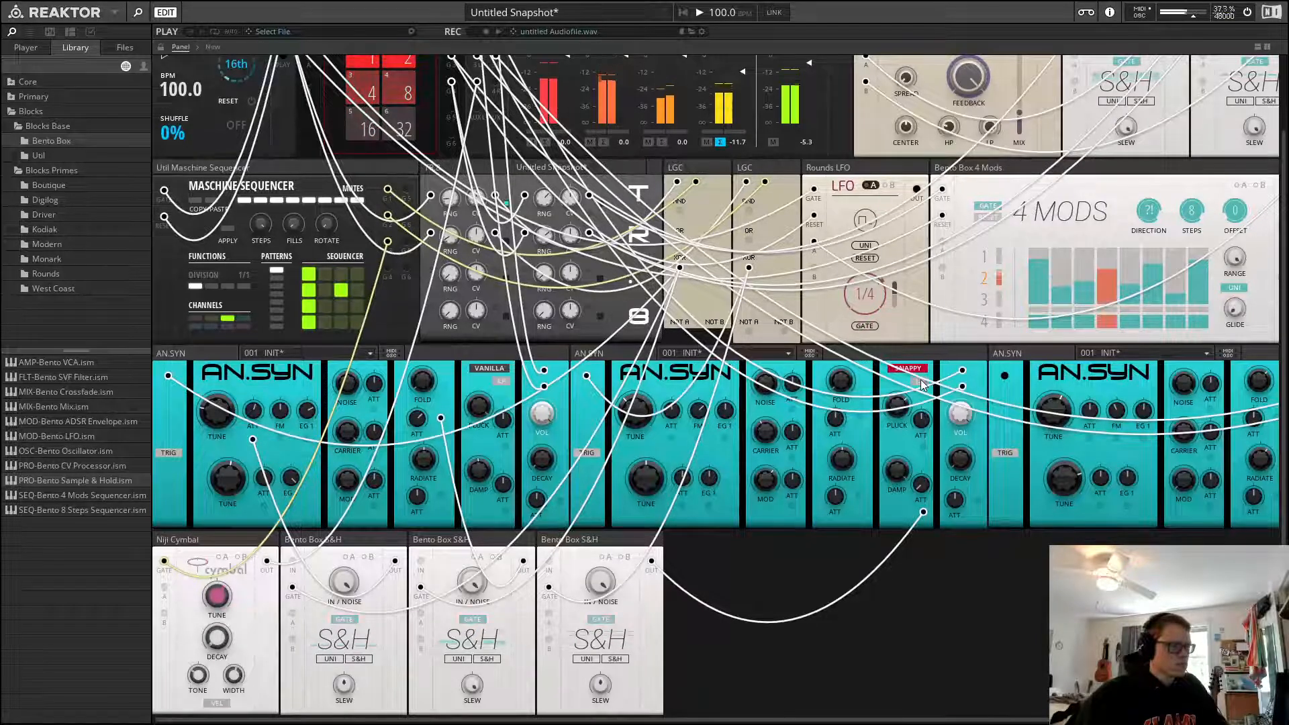
Add a fourth Bento Box Sample & Hold to the rack
{"action": "left_click_drag", "start_coordinate": [835, 722], "coordinate": [953, 722]}
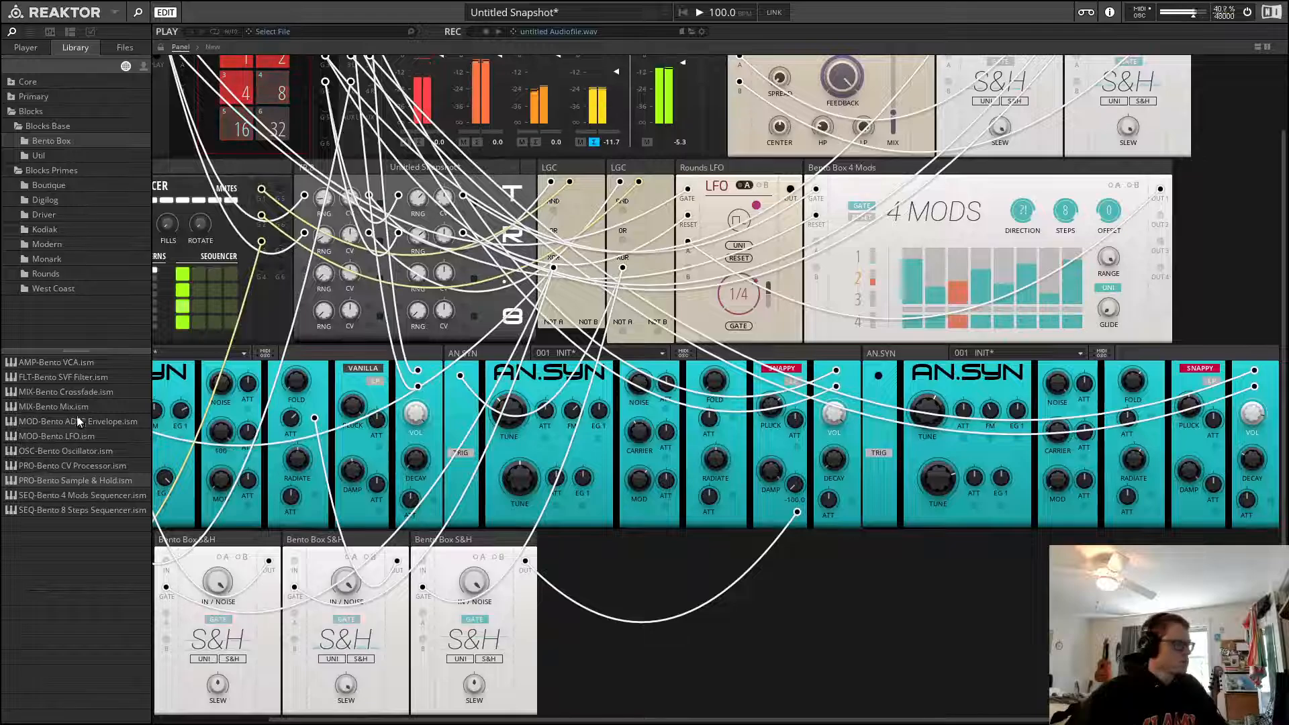
{"action": "left_click_drag", "start_coordinate": [87, 481], "coordinate": [631, 599]}
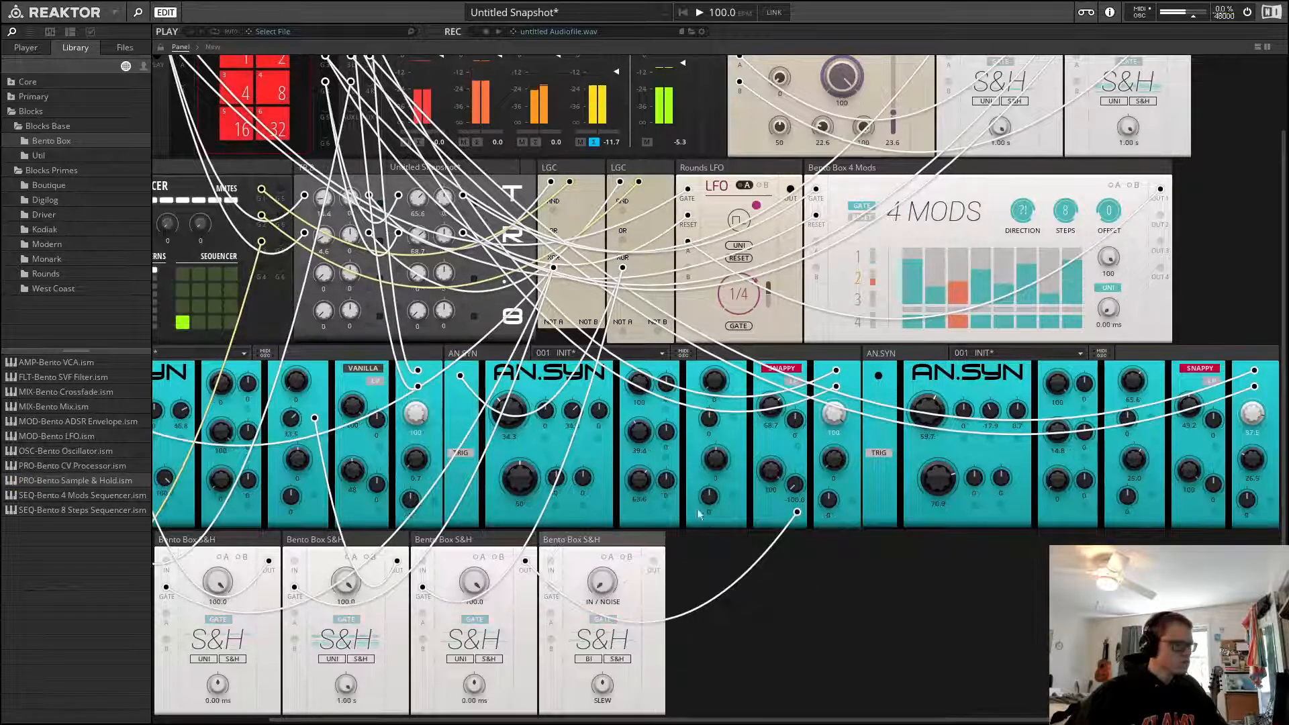
{"action": "scroll", "coordinate": [842, 585], "scroll_direction": "up", "scroll_amount": 1}
{"action": "scroll", "coordinate": [824, 553], "scroll_direction": "down", "scroll_amount": 1}
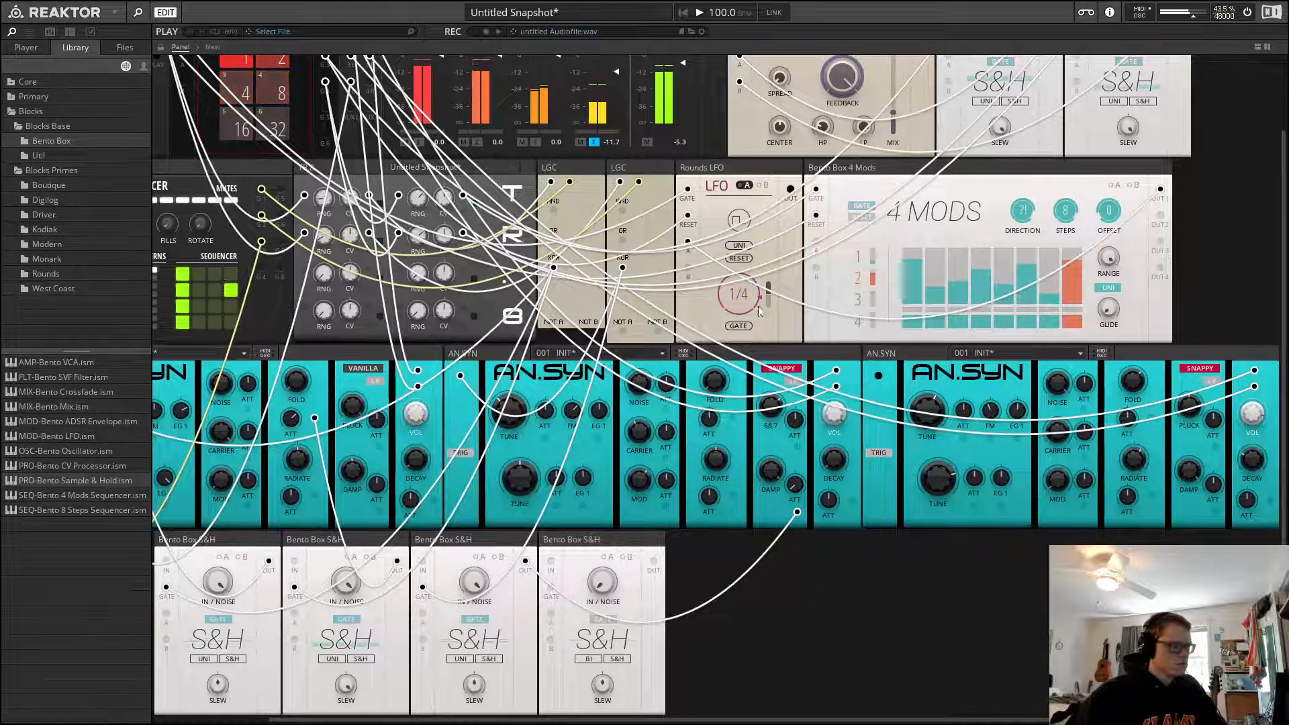
In the structure, paste a copy of the LGC block, place it below with the Rounds LFO, and connect the LFO output to its input
{"action": "left_click", "coordinate": [210, 48]}
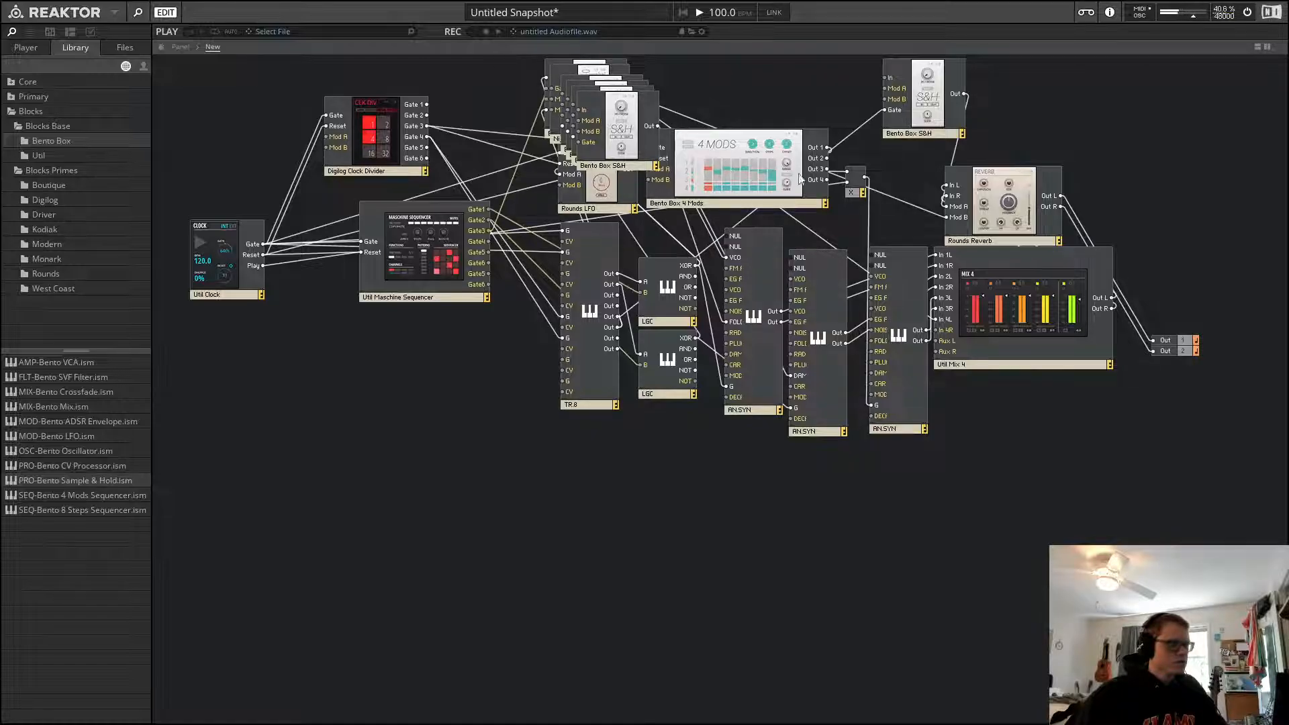
{"action": "left_click", "coordinate": [664, 288]}
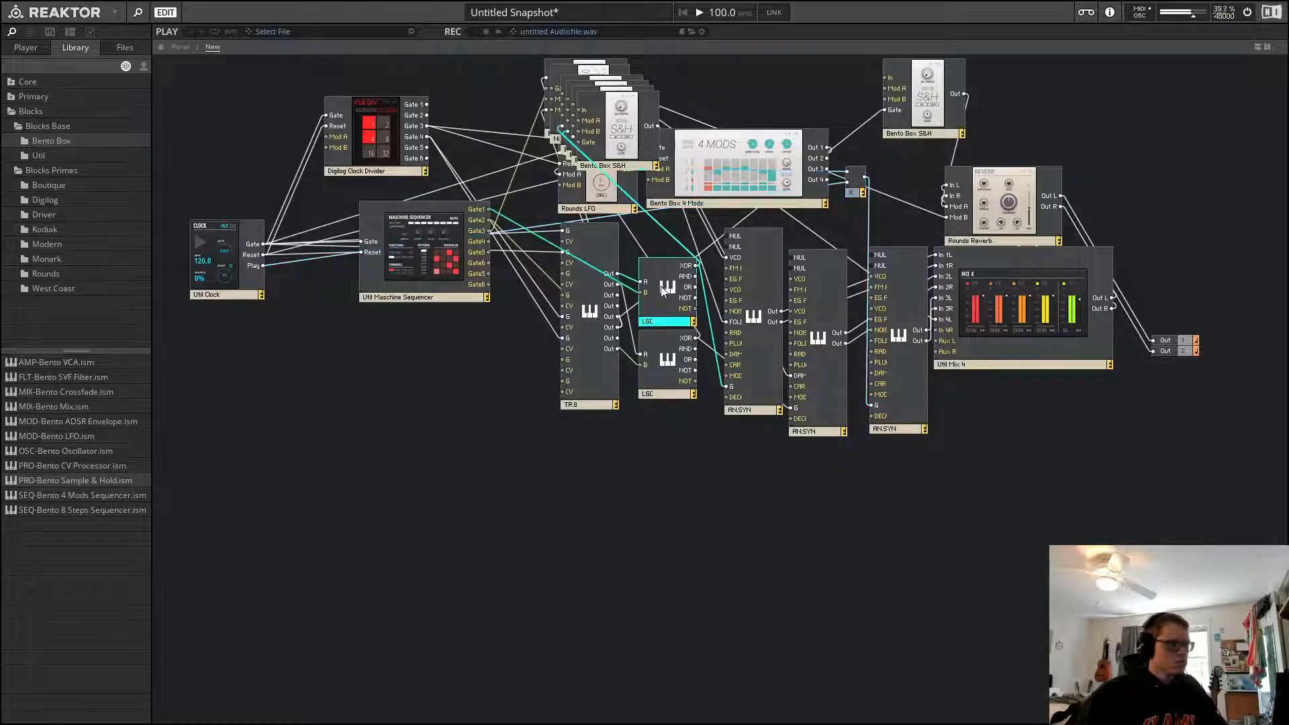
{"action": "left_click", "coordinate": [893, 168]}
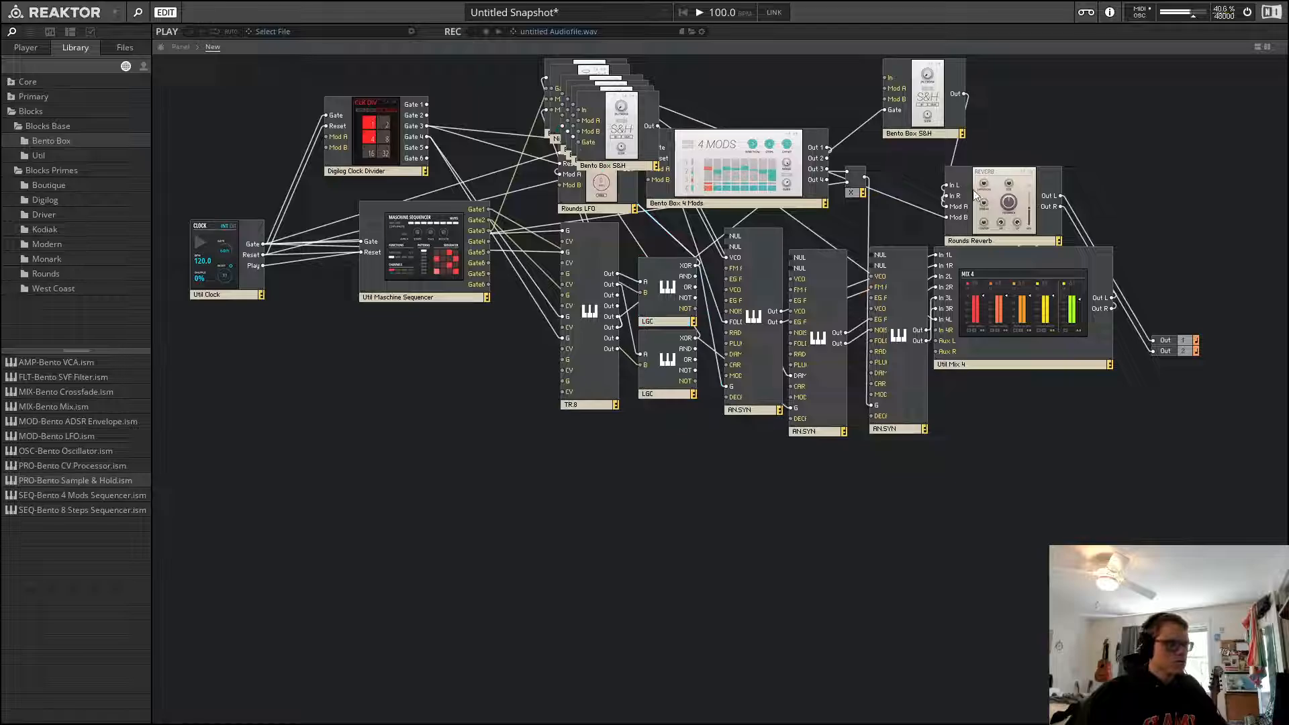
{"action": "key", "text": "ctrl+v"}
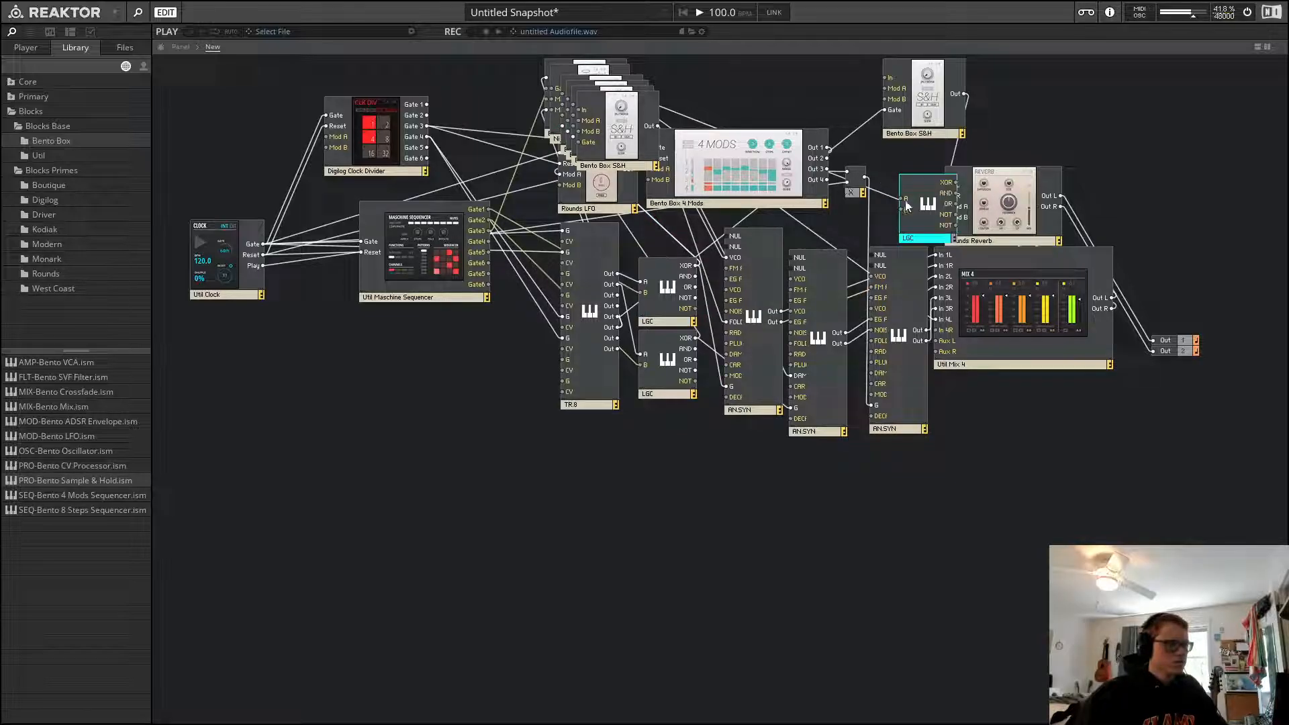
{"action": "left_click_drag", "start_coordinate": [907, 204], "coordinate": [857, 212]}
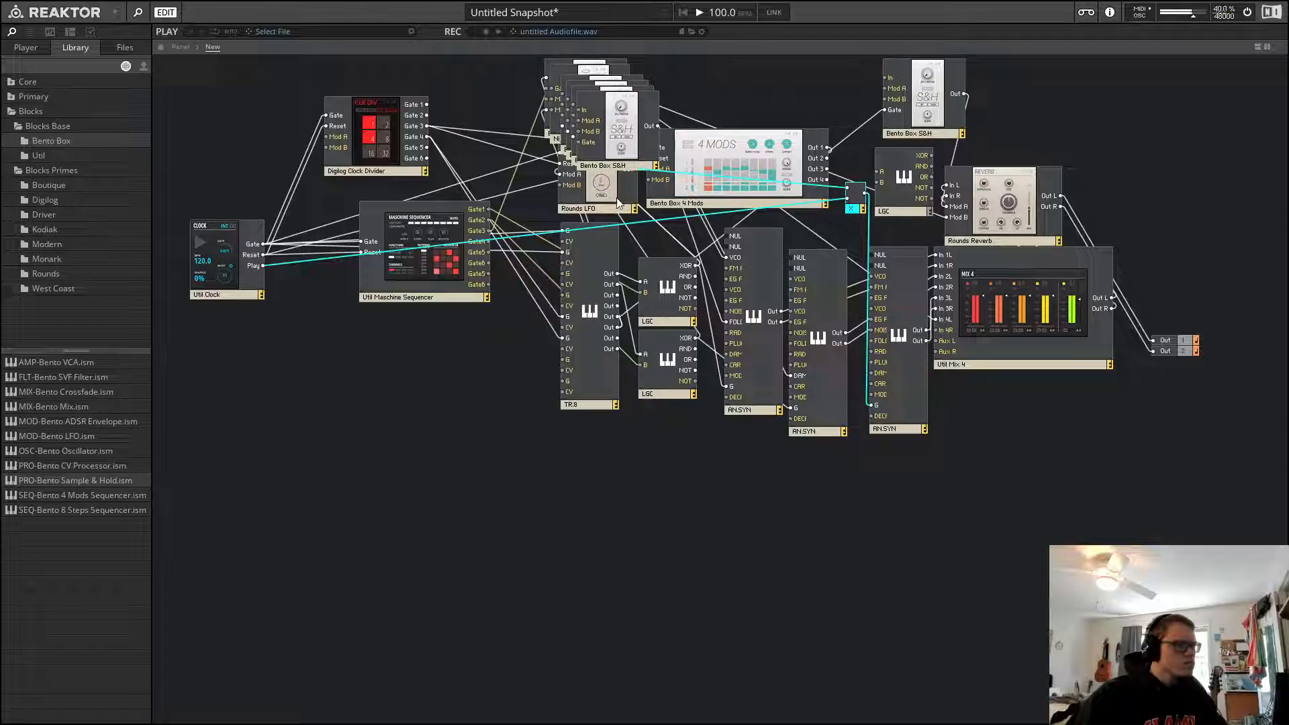
{"action": "left_click_drag", "start_coordinate": [618, 203], "coordinate": [590, 509]}
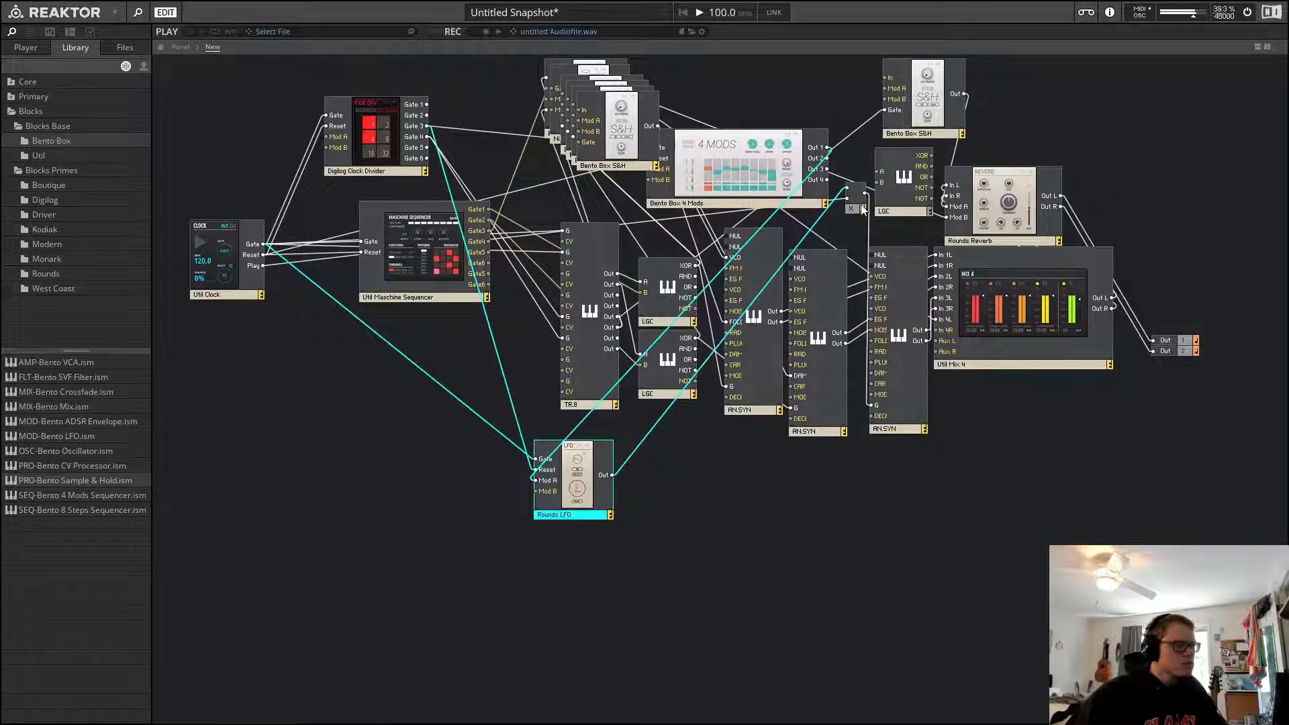
{"action": "left_click_drag", "start_coordinate": [864, 210], "coordinate": [680, 480]}
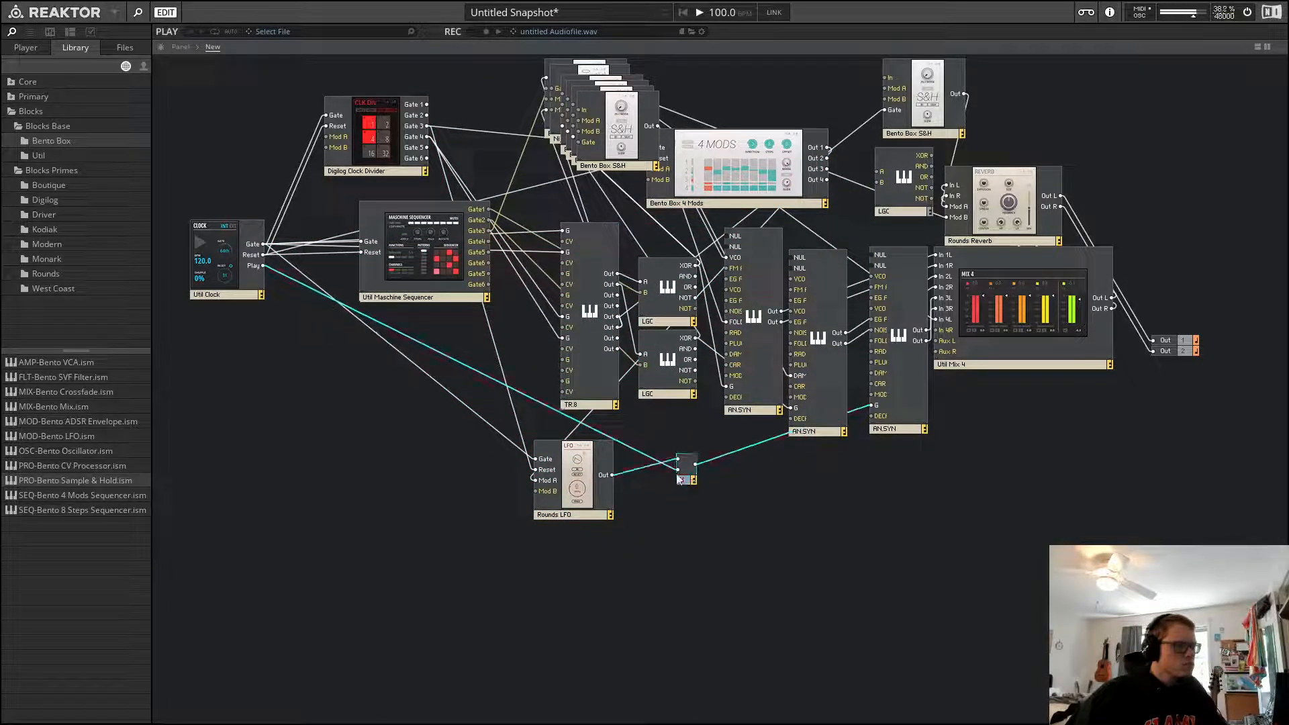
{"action": "left_click_drag", "start_coordinate": [910, 194], "coordinate": [734, 549]}
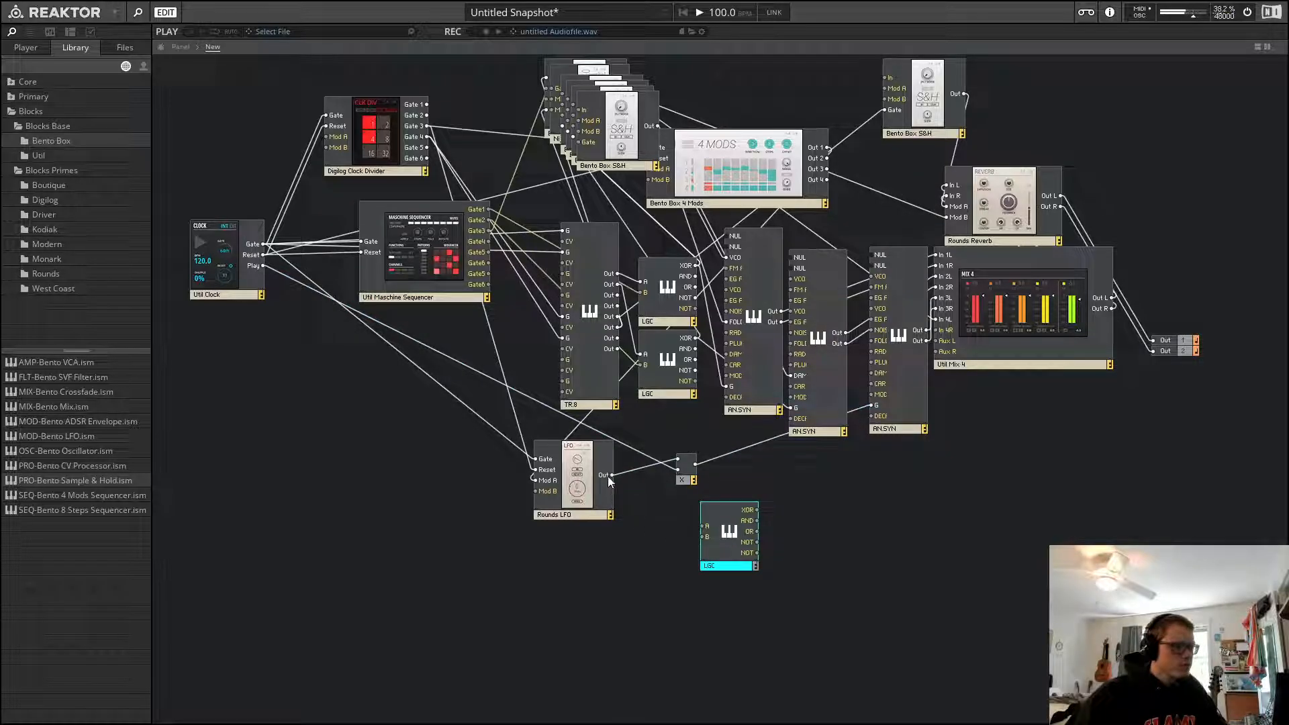
{"action": "left_click_drag", "start_coordinate": [611, 476], "coordinate": [689, 536]}
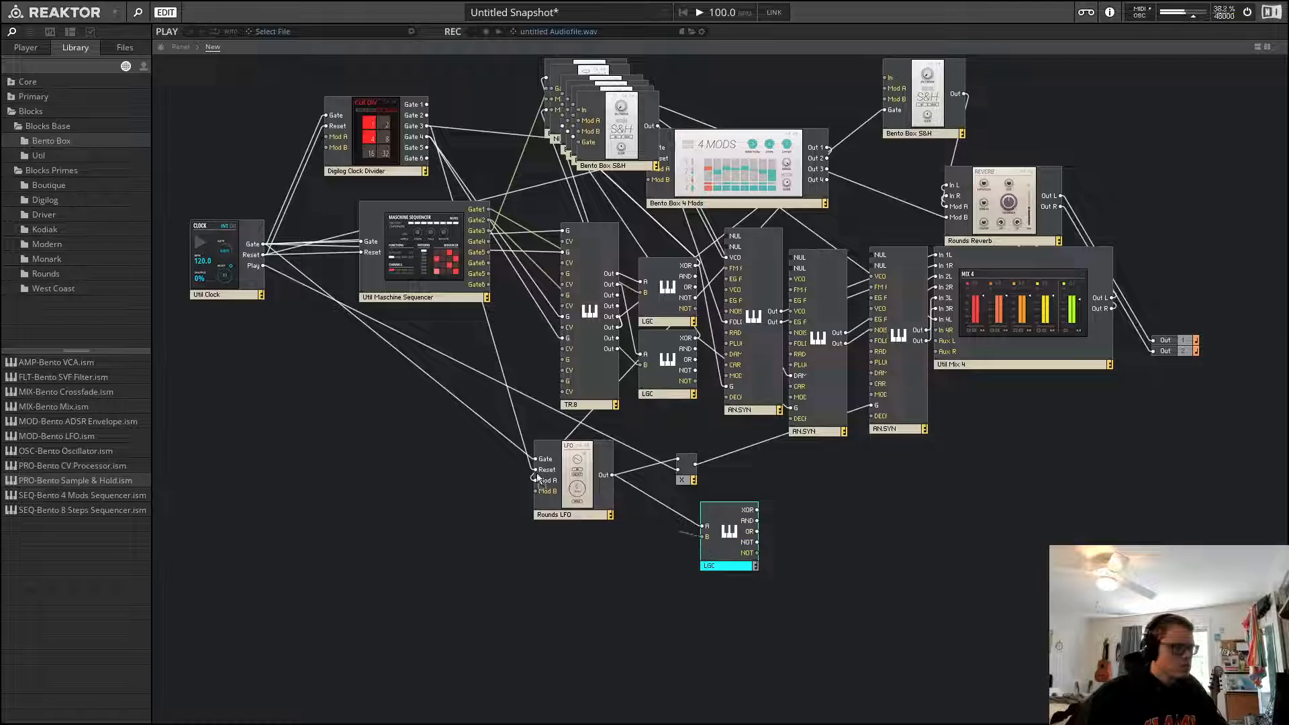
{"action": "left_click_drag", "start_coordinate": [539, 480], "coordinate": [264, 267]}
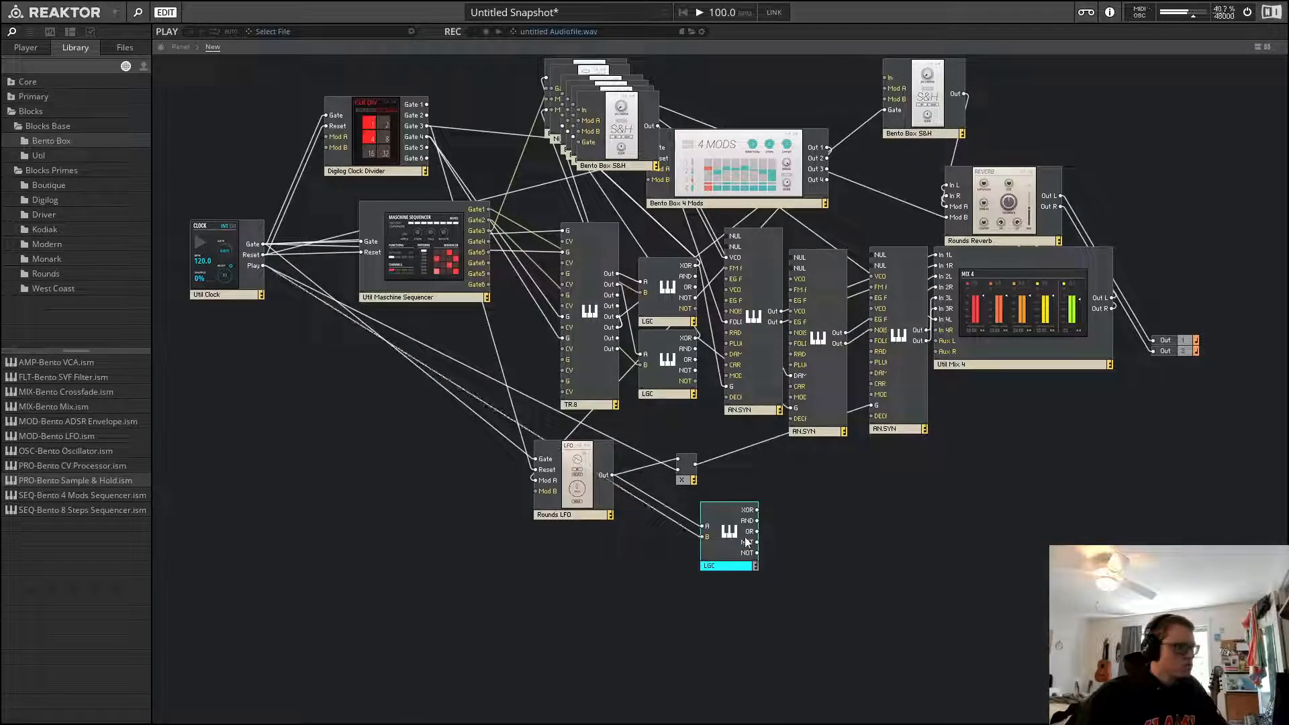
{"action": "left_click", "coordinate": [681, 481]}
{"action": "left_click", "coordinate": [796, 541]}
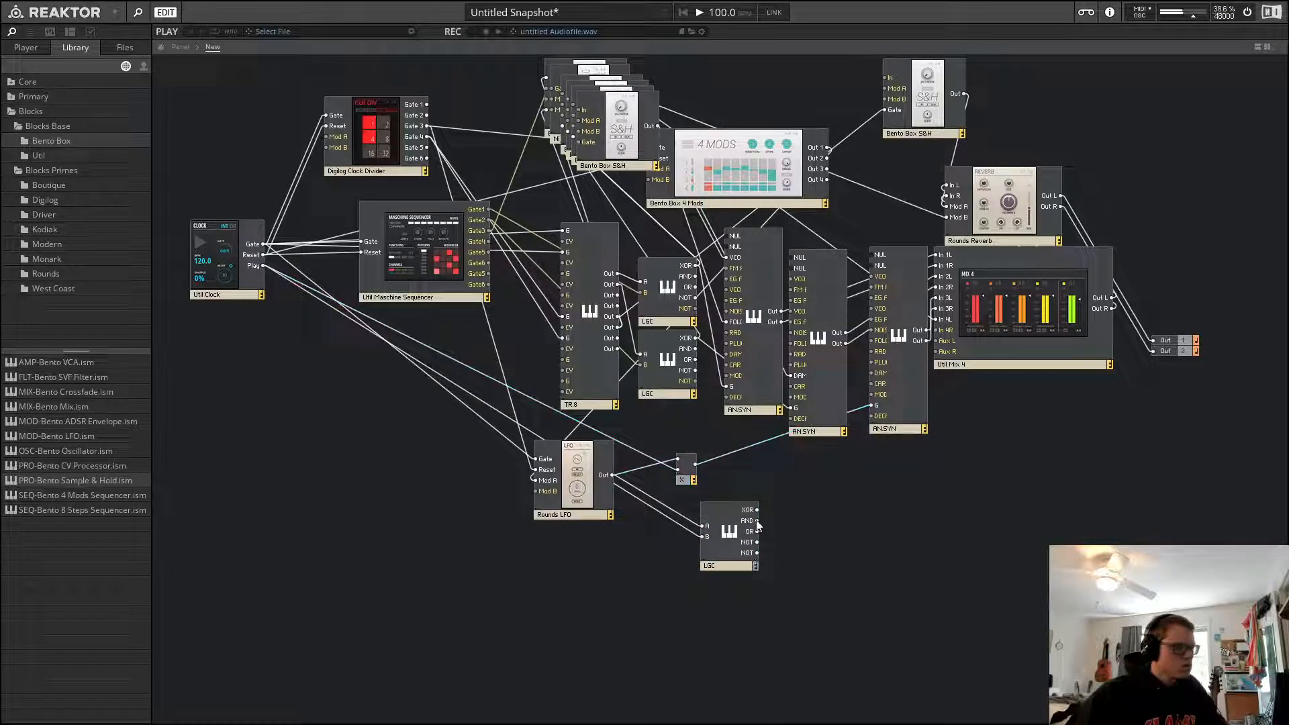
Reorder the panel so the new LGC sits to the right of the Rounds LFO
{"action": "left_click", "coordinate": [193, 46]}
{"action": "scroll", "coordinate": [732, 204], "scroll_direction": "up", "scroll_amount": 1}
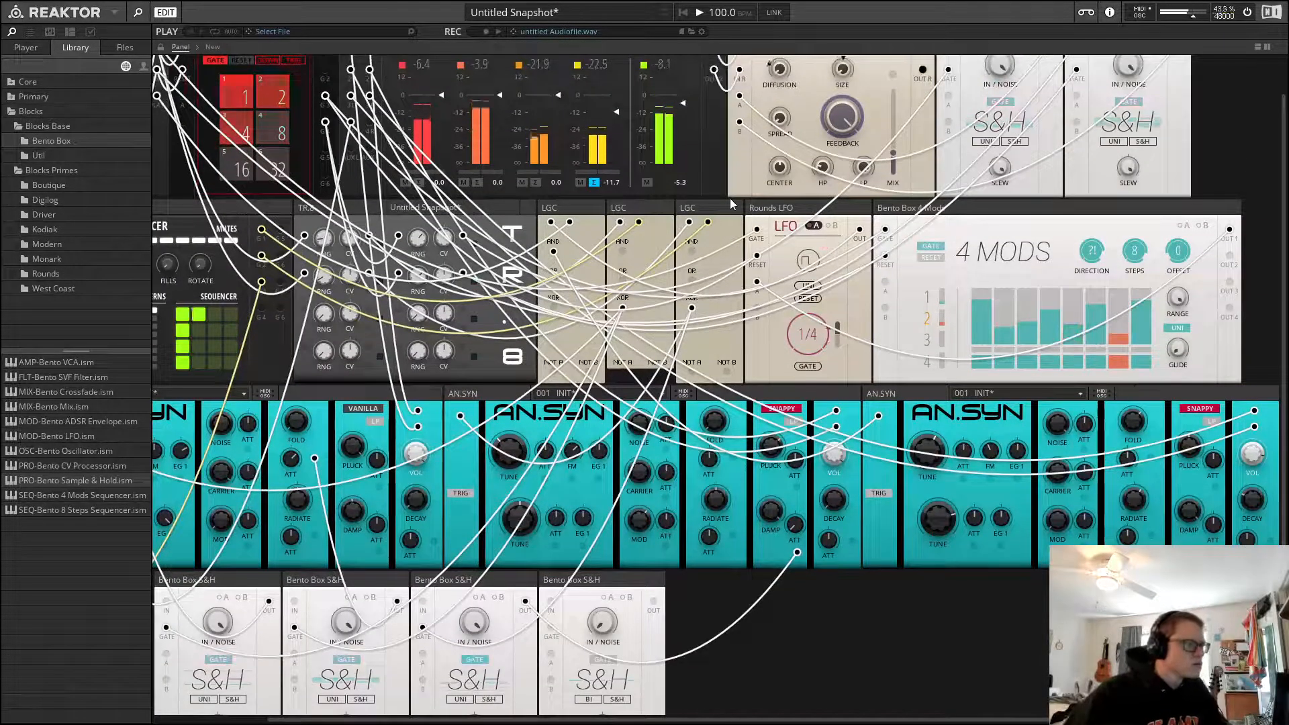
{"action": "left_click", "coordinate": [715, 207]}
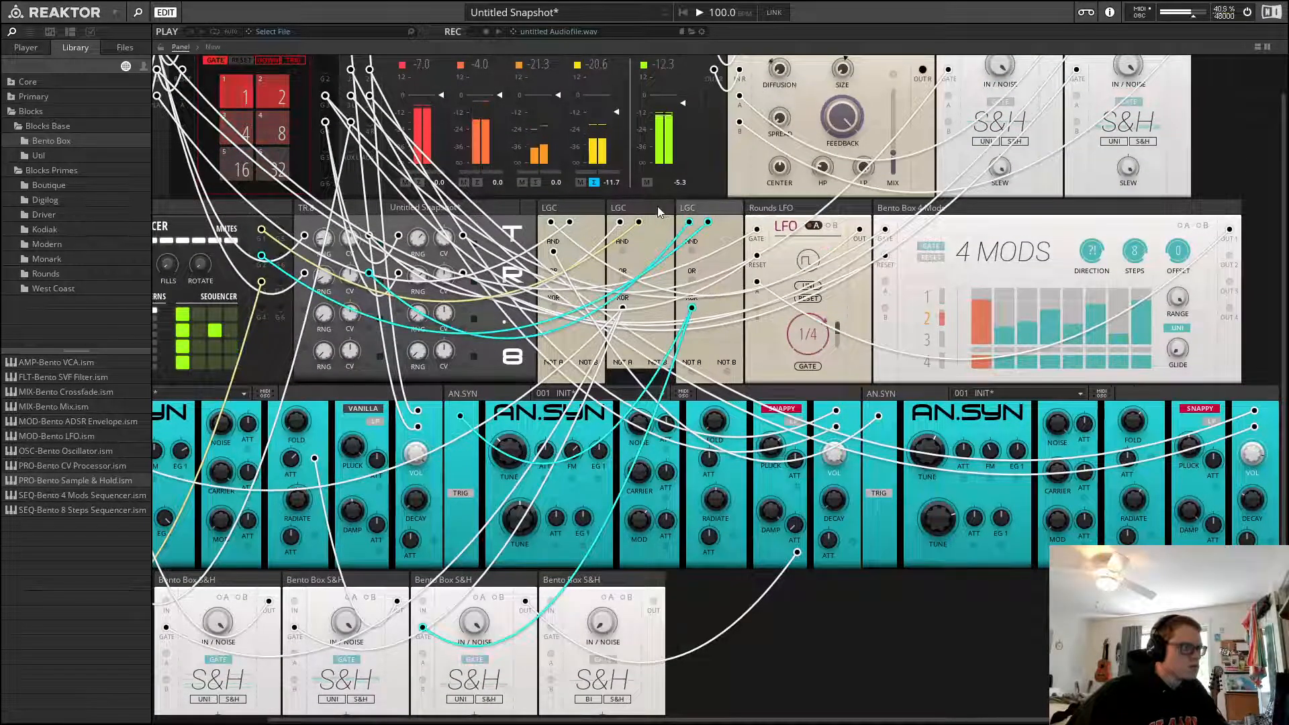
{"action": "left_click", "coordinate": [638, 212]}
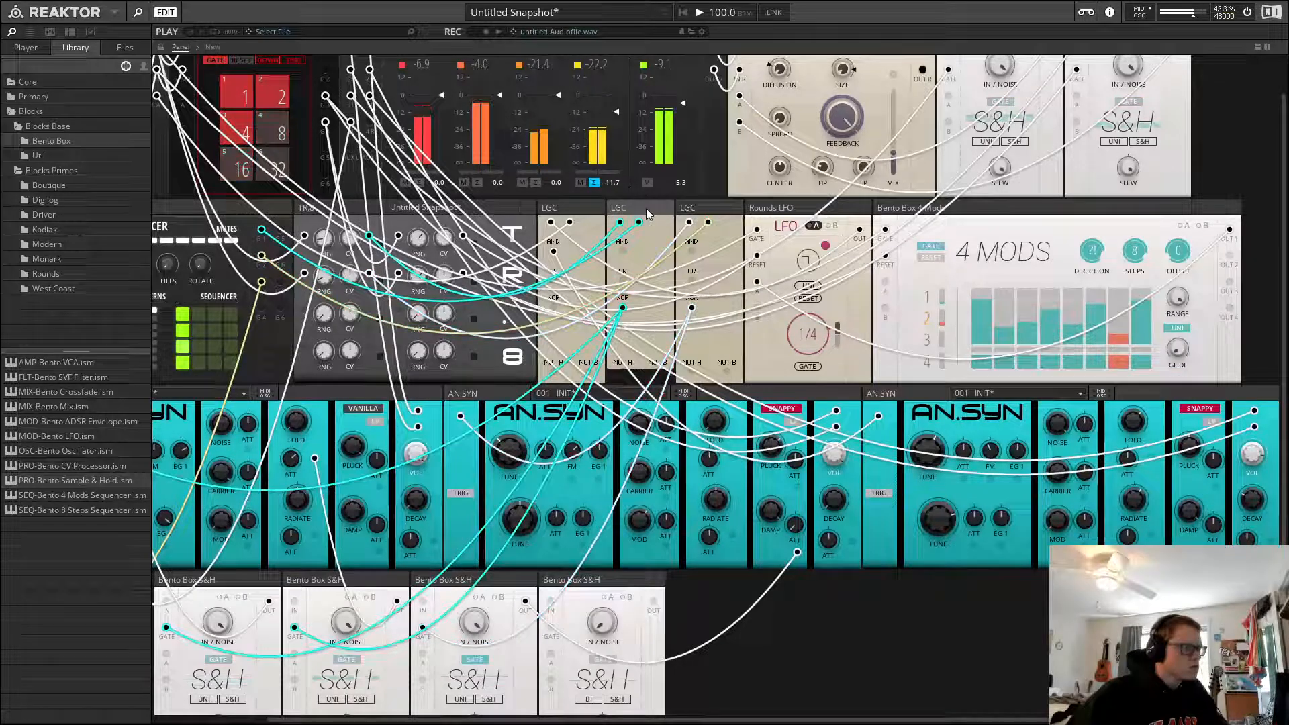
{"action": "left_click", "coordinate": [579, 215]}
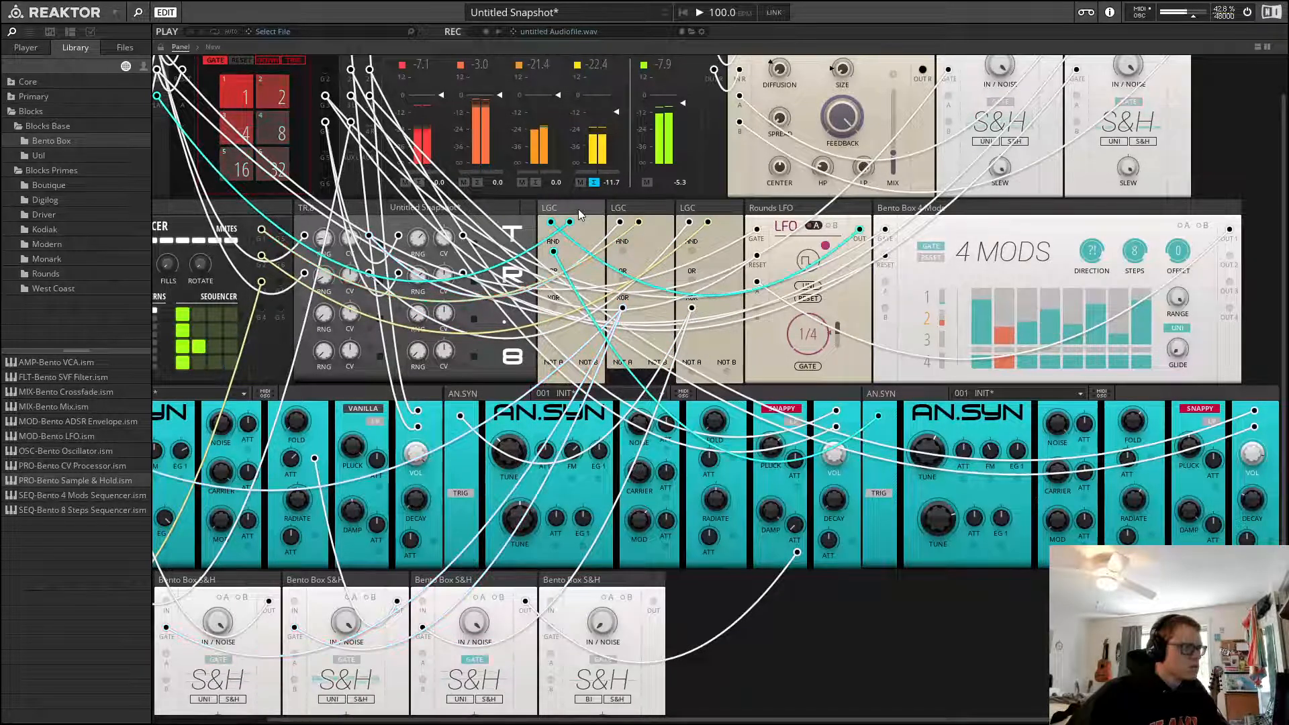
{"action": "left_click_drag", "start_coordinate": [579, 215], "coordinate": [722, 219]}
{"action": "left_click", "coordinate": [900, 605]}
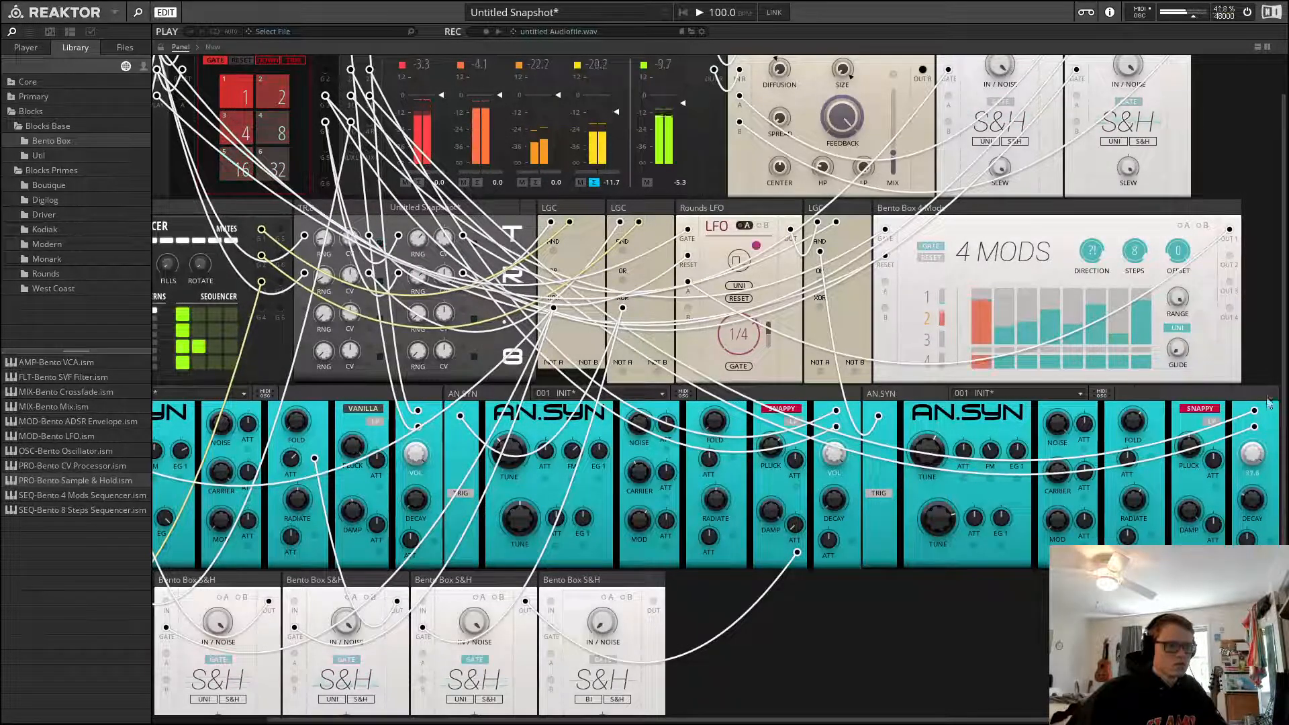
Delete the multiplier block from the structure
{"action": "left_click", "coordinate": [220, 46]}
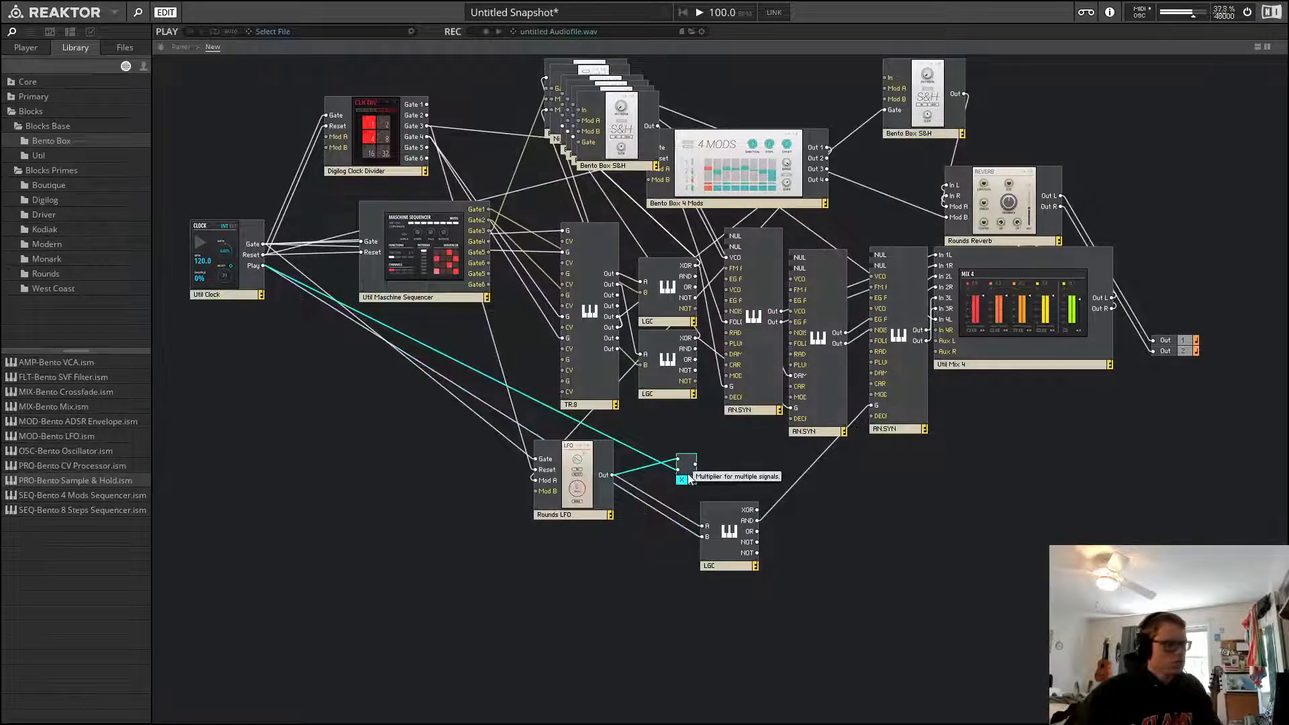
{"action": "key", "text": "Delete"}
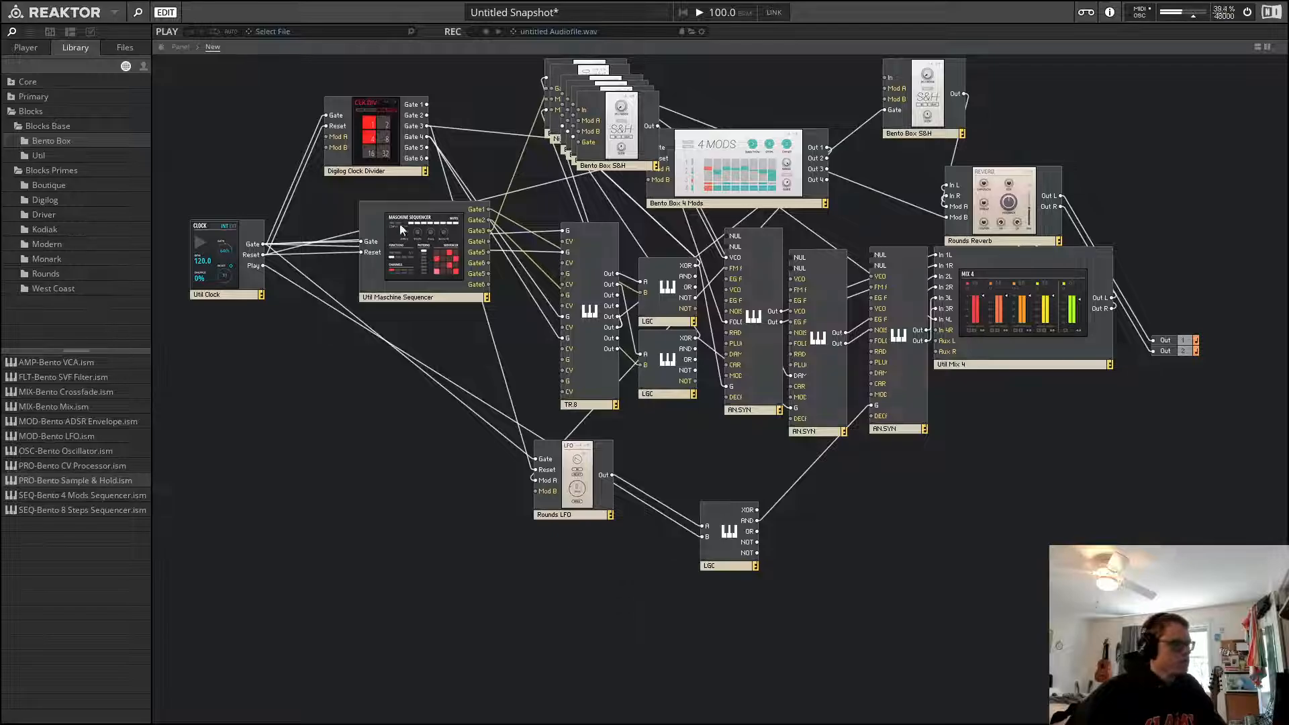
{"action": "left_click", "coordinate": [182, 48]}
Add a fifth Sample & Hold and patch the new LGC's output to the fourth Sample & Hold's gate
{"action": "scroll", "coordinate": [761, 647], "scroll_direction": "down", "scroll_amount": 2}
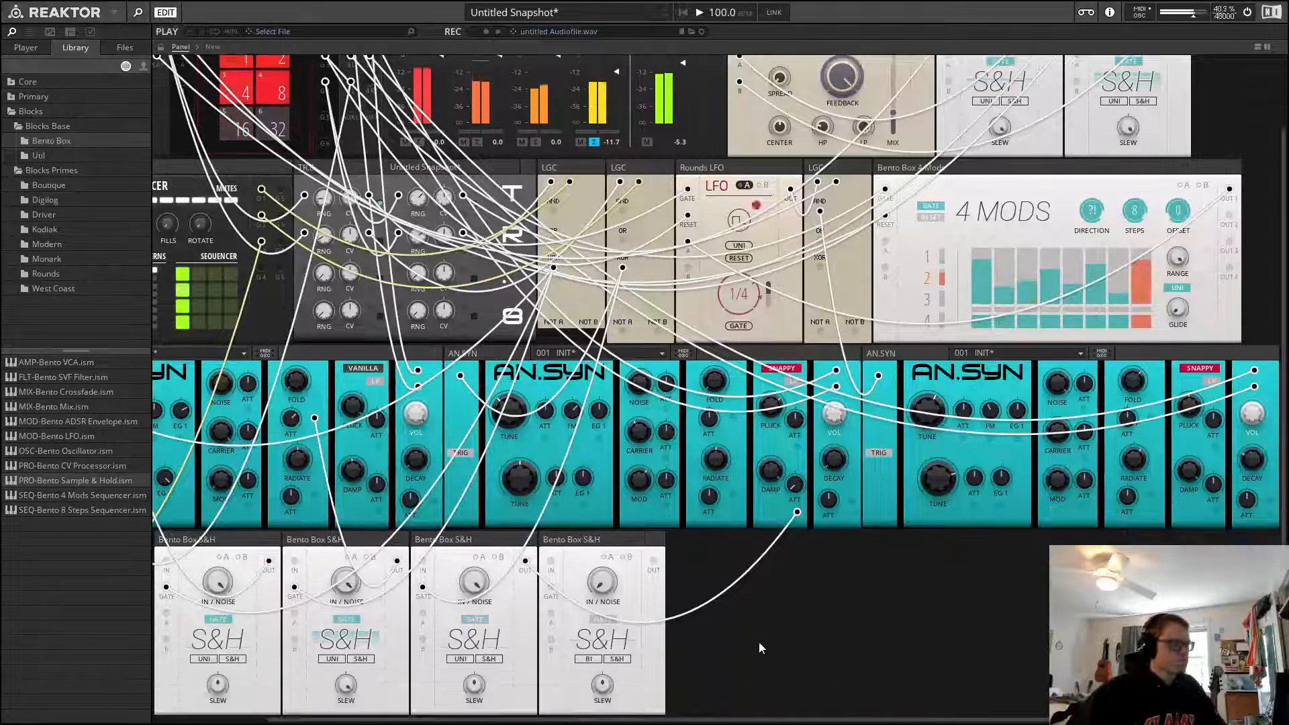
{"action": "left_click_drag", "start_coordinate": [91, 480], "coordinate": [760, 646]}
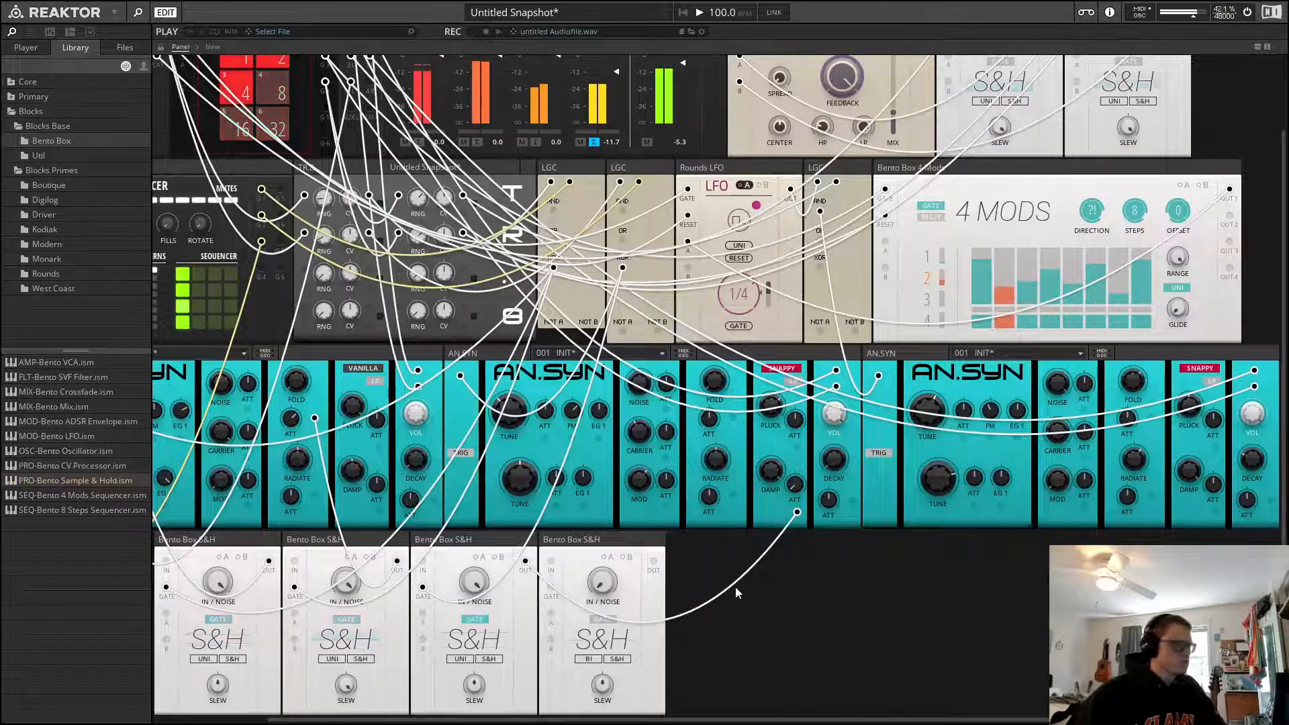
{"action": "left_click_drag", "start_coordinate": [551, 561], "coordinate": [819, 213]}
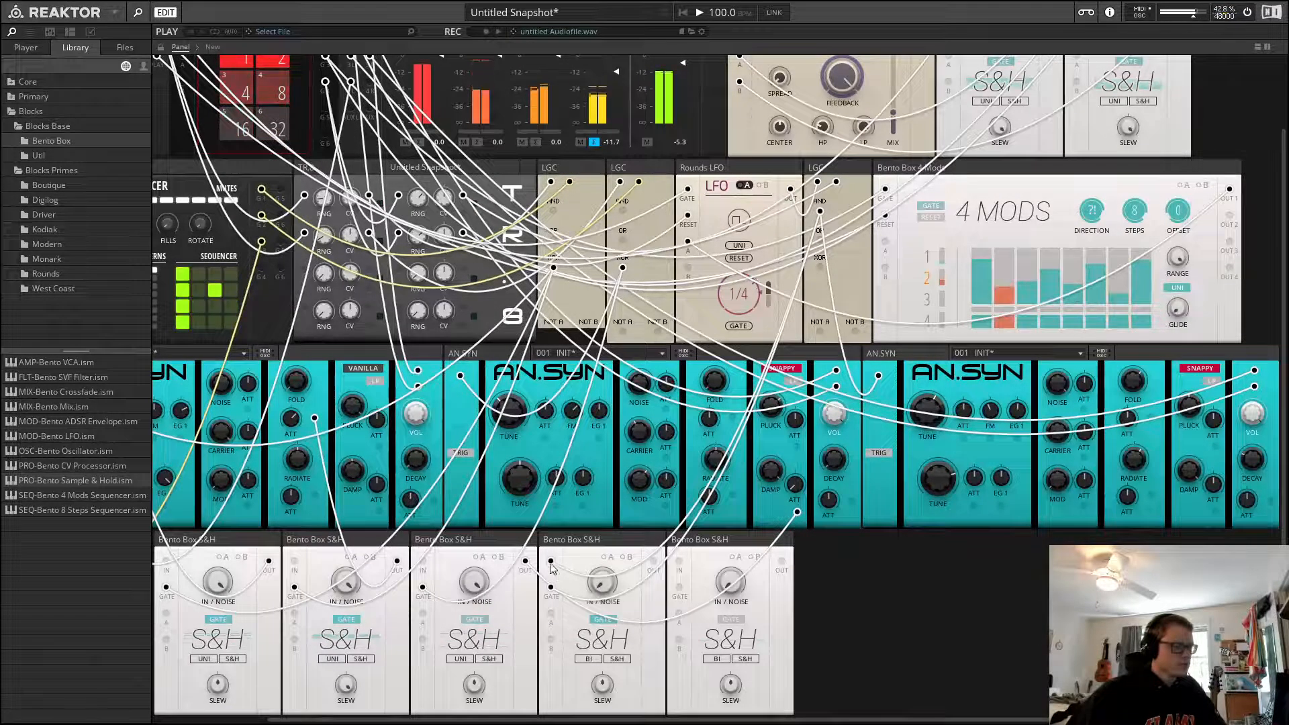
{"action": "left_click_drag", "start_coordinate": [550, 561], "coordinate": [603, 520]}
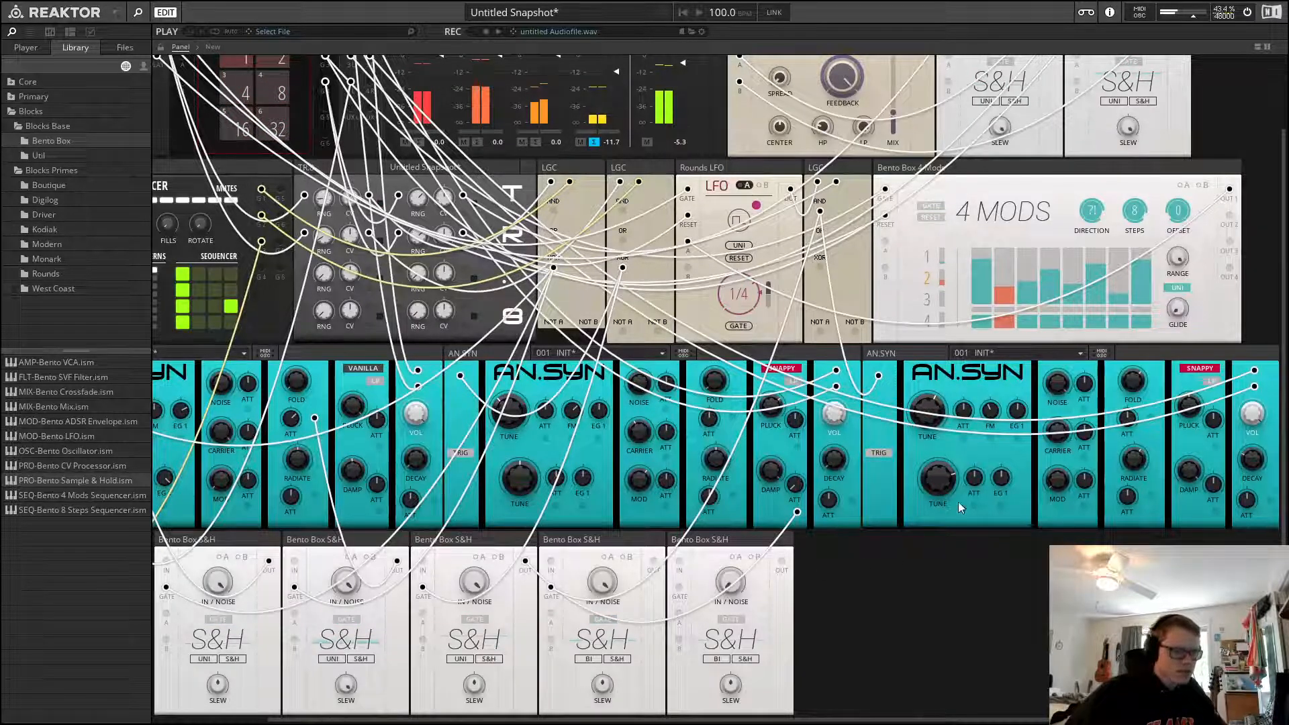
Patch the fourth and fifth Sample & Holds' outputs into the third AN.SYN's tune modulation inputs, and reset the fourth's slew
{"action": "scroll", "coordinate": [661, 579], "scroll_direction": "down", "scroll_amount": 1}
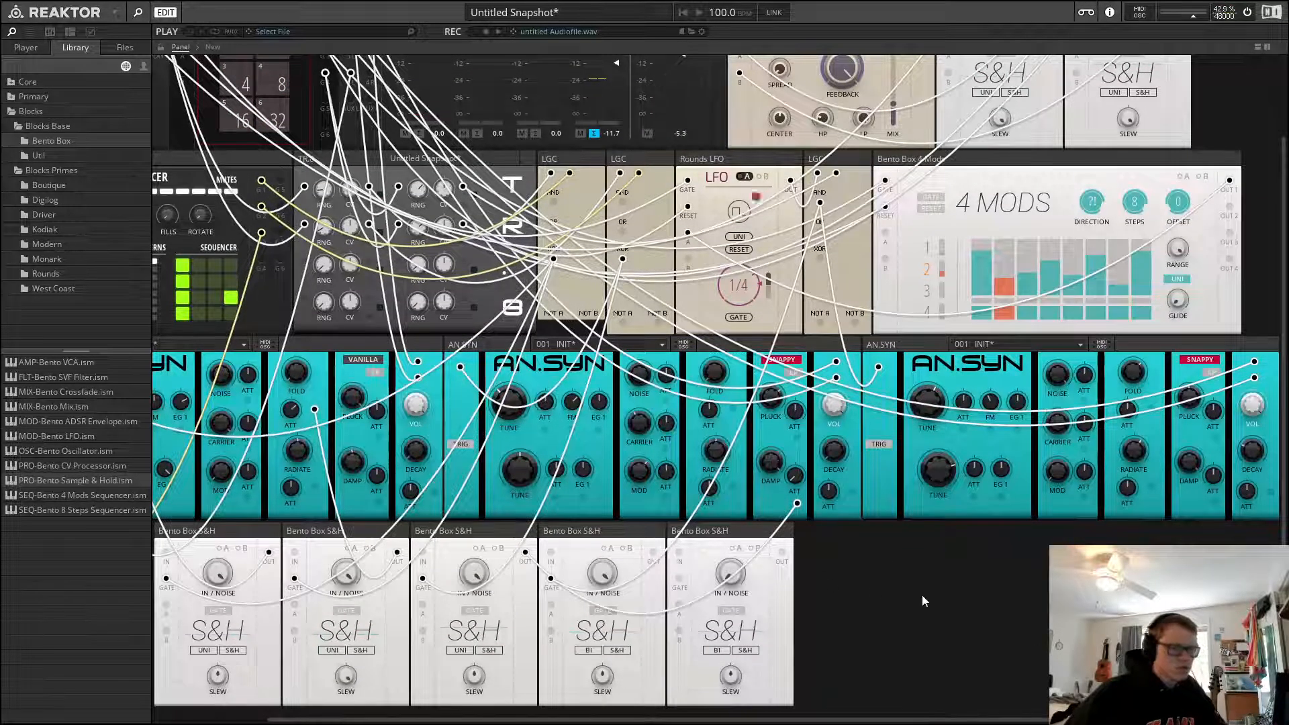
{"action": "scroll", "coordinate": [934, 581], "scroll_direction": "right", "scroll_amount": 1}
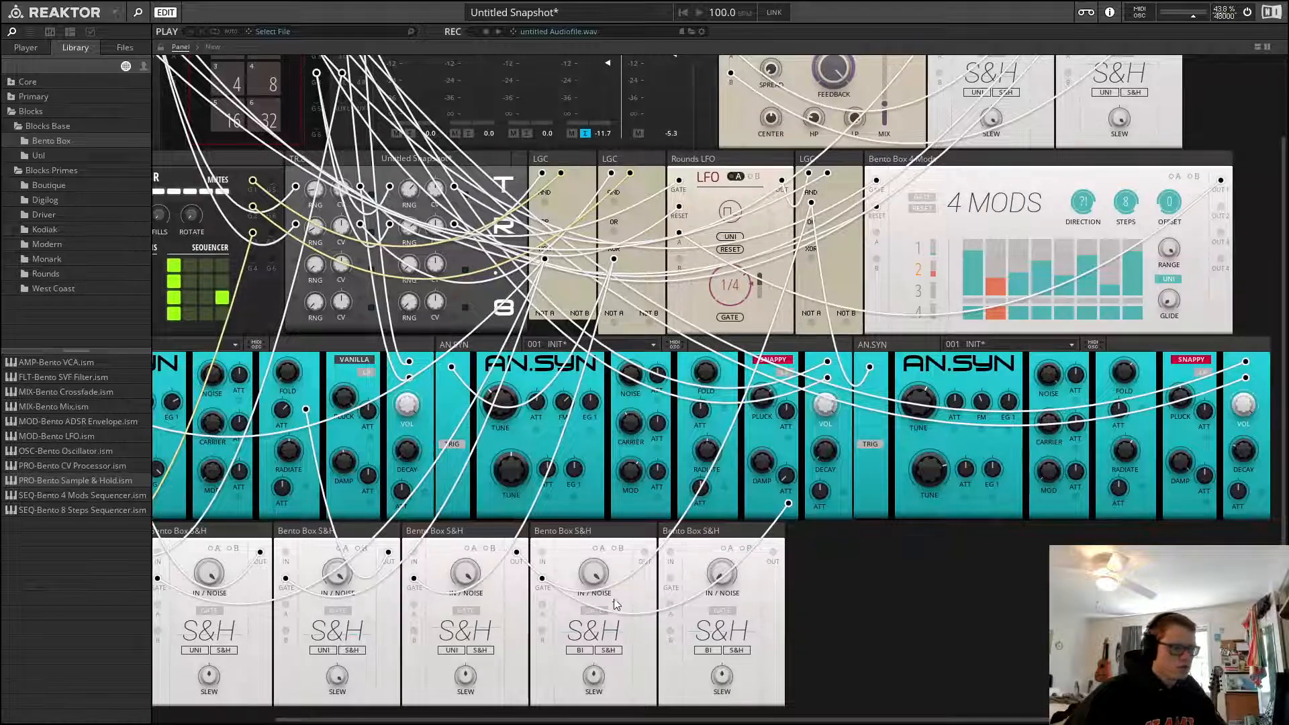
{"action": "left_click_drag", "start_coordinate": [645, 553], "coordinate": [954, 431]}
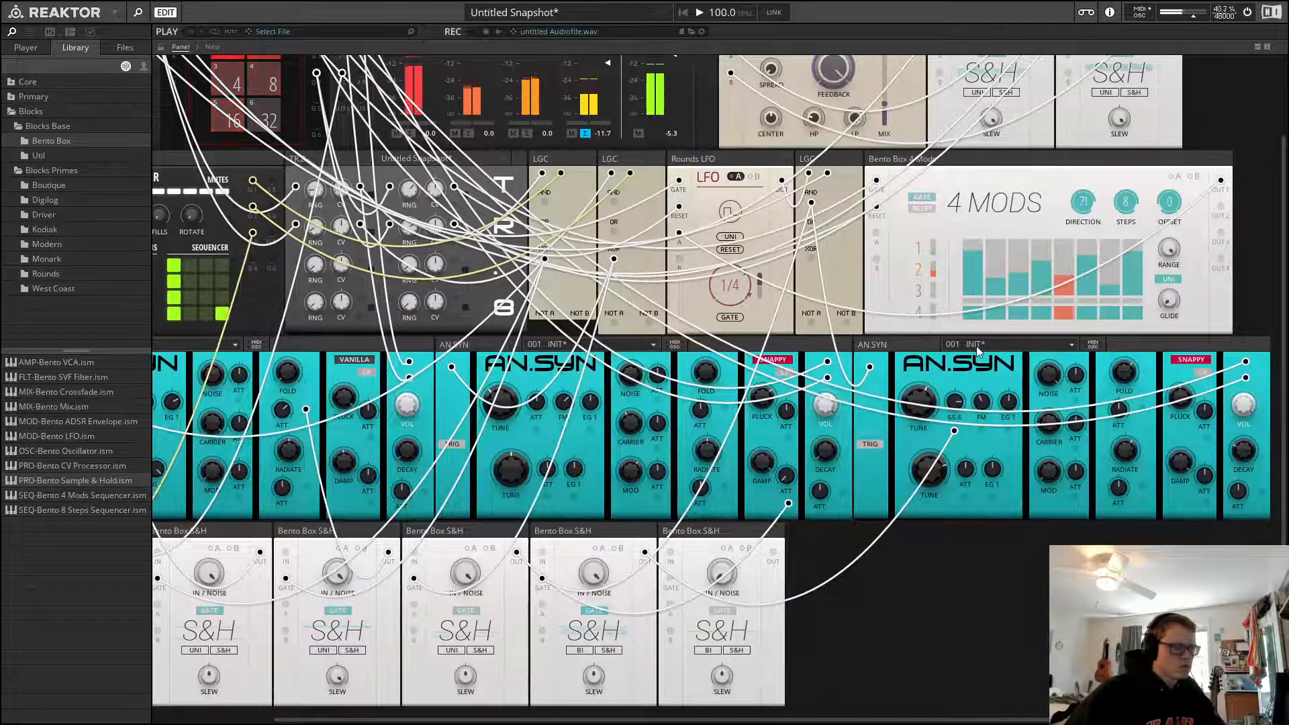
{"action": "left_click_drag", "start_coordinate": [965, 497], "coordinate": [773, 552]}
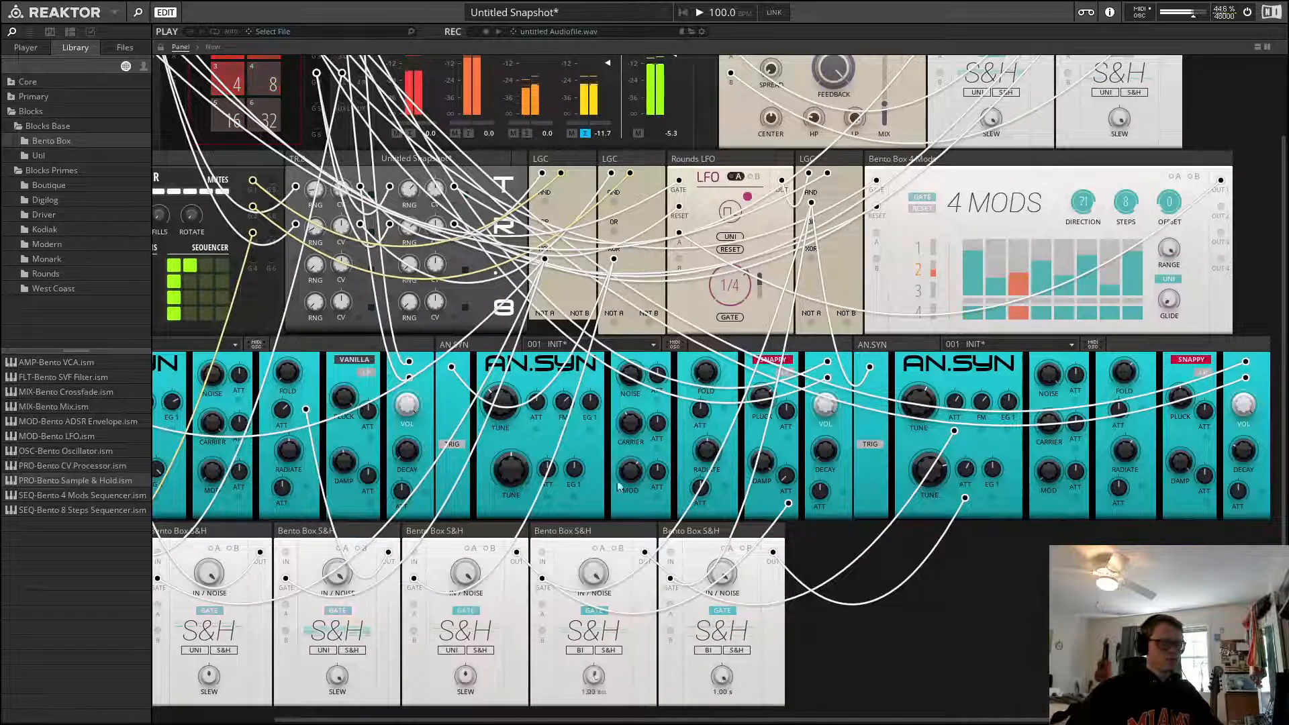
{"action": "double_click", "coordinate": [600, 681]}
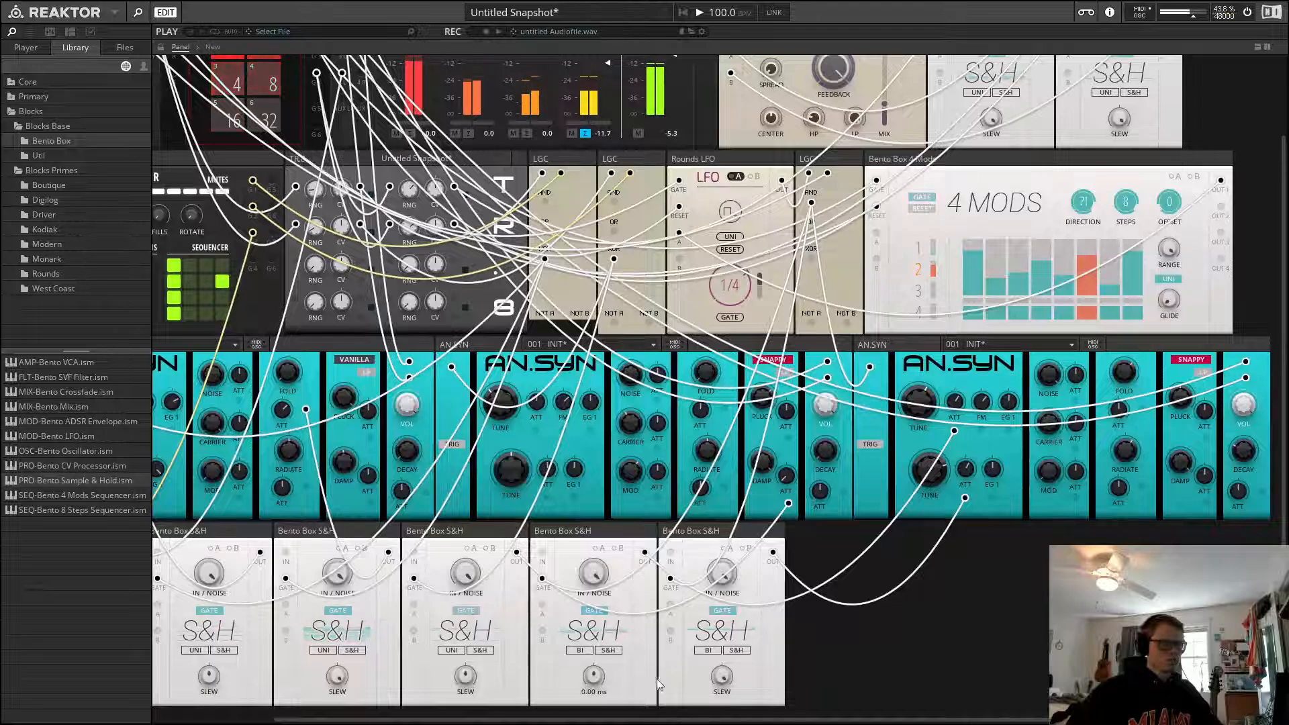
Reset the fifth Sample & Hold's slew to its default
{"action": "double_click", "coordinate": [727, 676]}
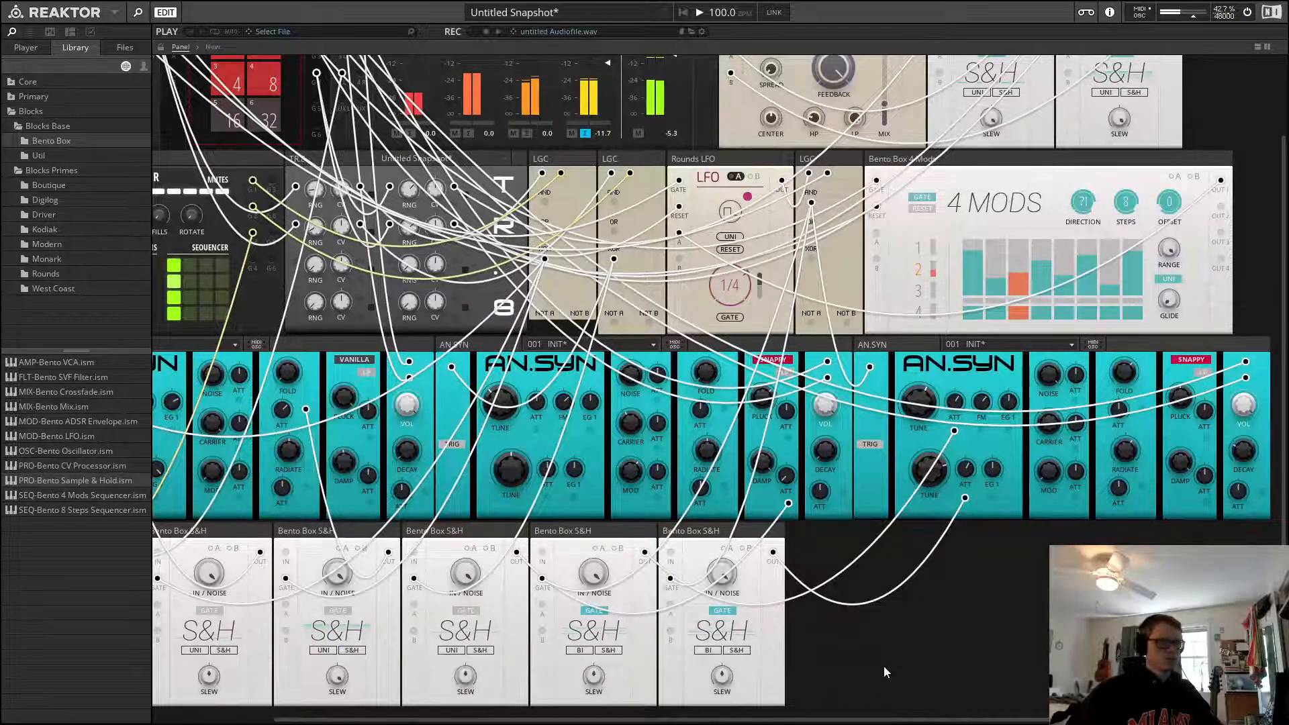
{"action": "scroll", "coordinate": [884, 666], "scroll_direction": "up", "scroll_amount": 2}
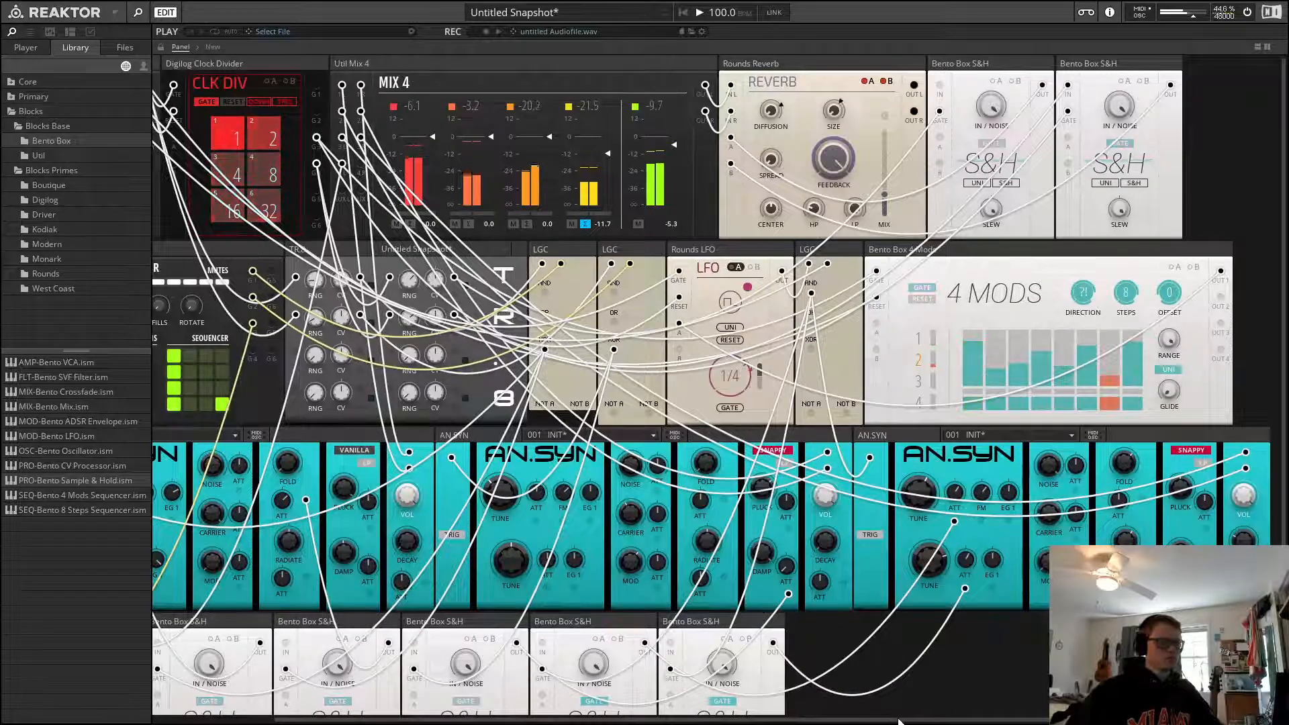
{"action": "scroll", "coordinate": [900, 714], "scroll_direction": "left", "scroll_amount": 2}
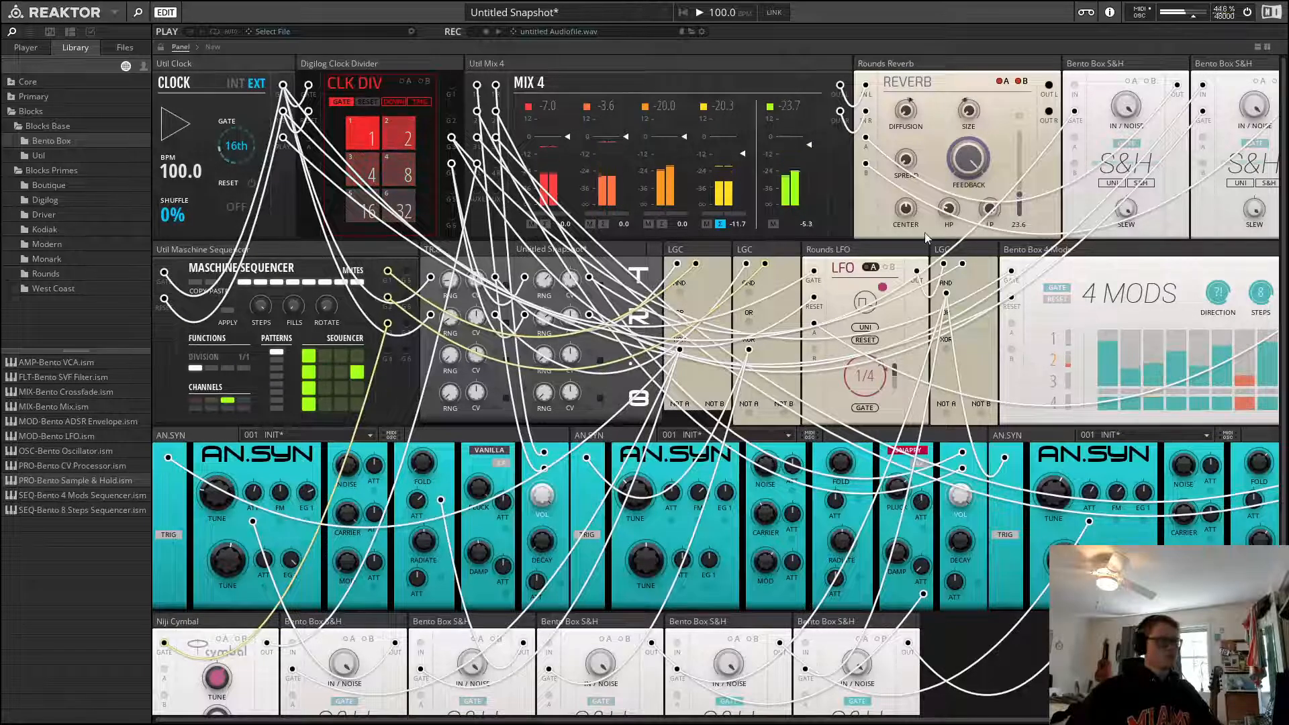
Start and stop playback several times to listen to the patch
{"action": "key", "text": "space"}
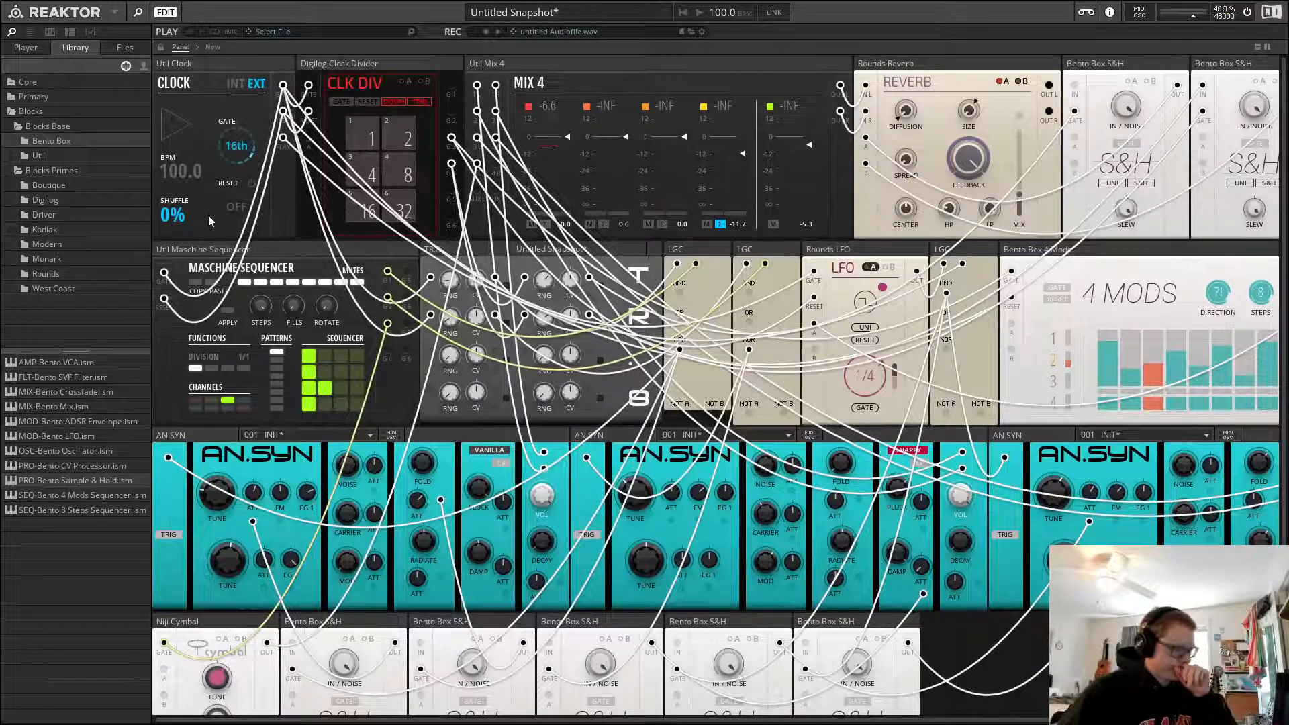
{"action": "key", "text": "space"}
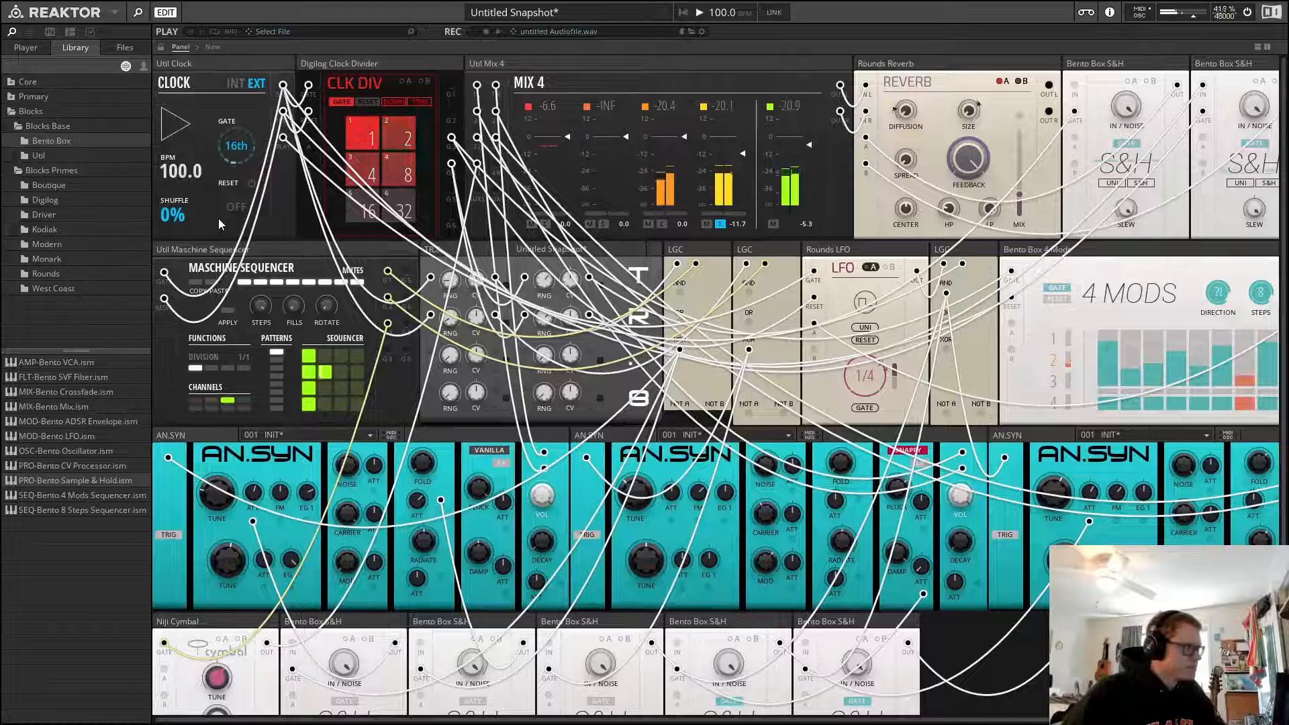
{"action": "key", "text": "space"}
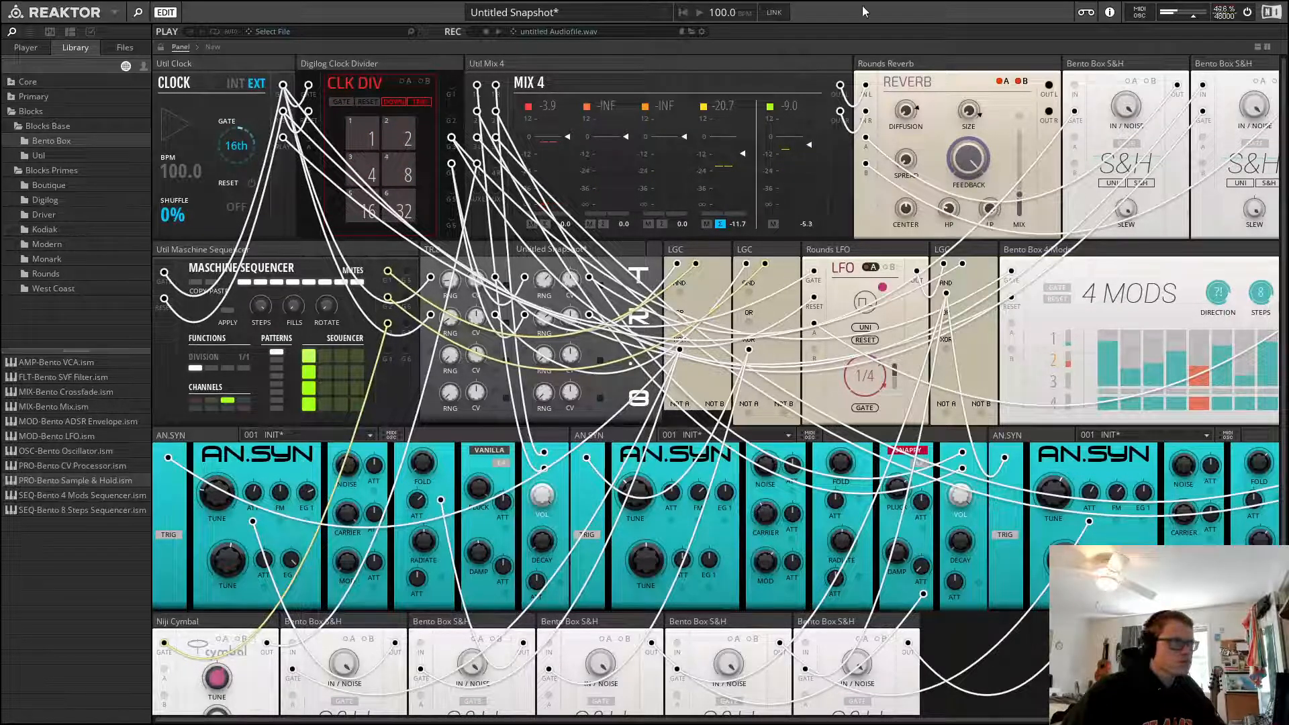
{"action": "key", "text": "space"}
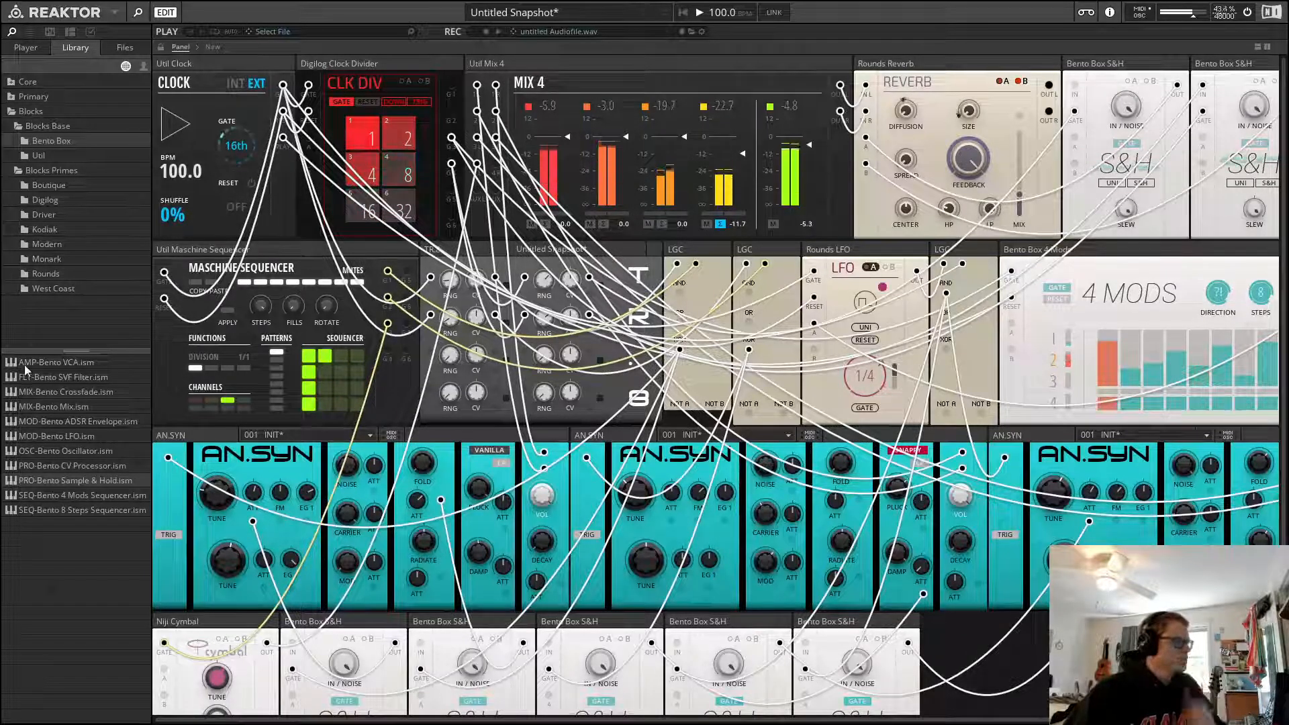
{"action": "key", "text": "space"}
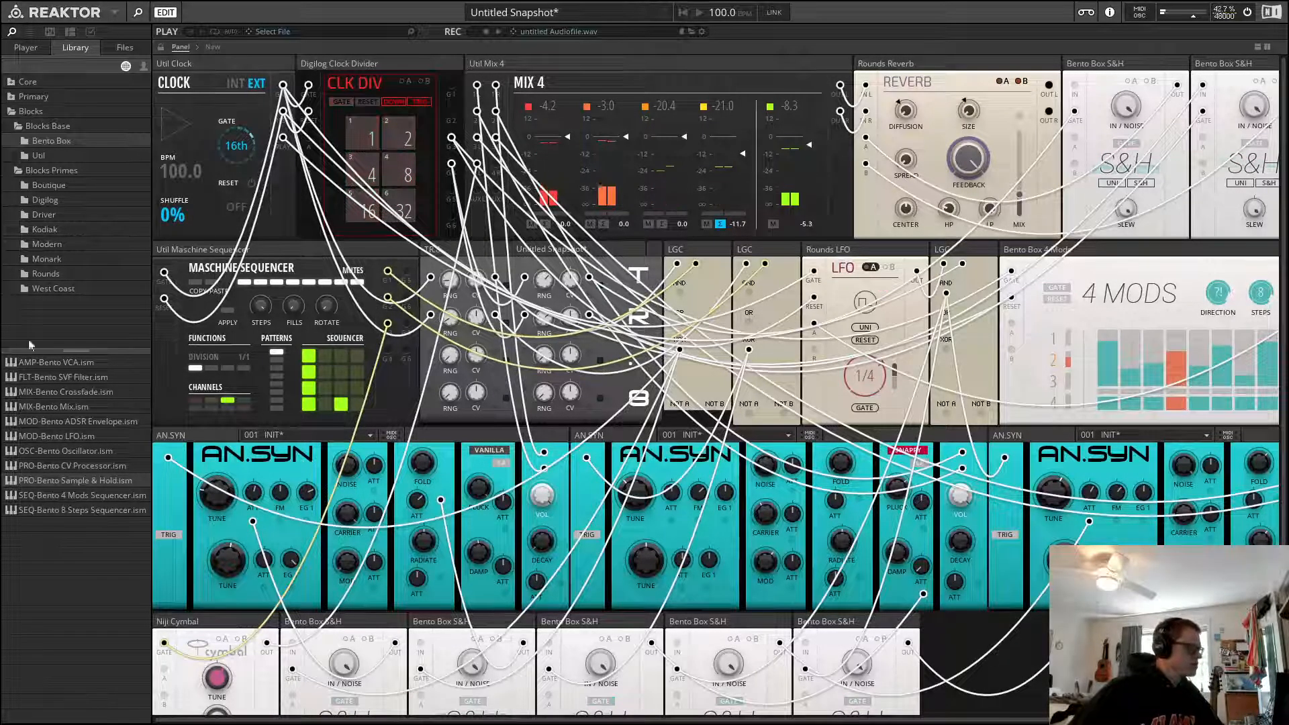
{"action": "left_click", "coordinate": [54, 155]}
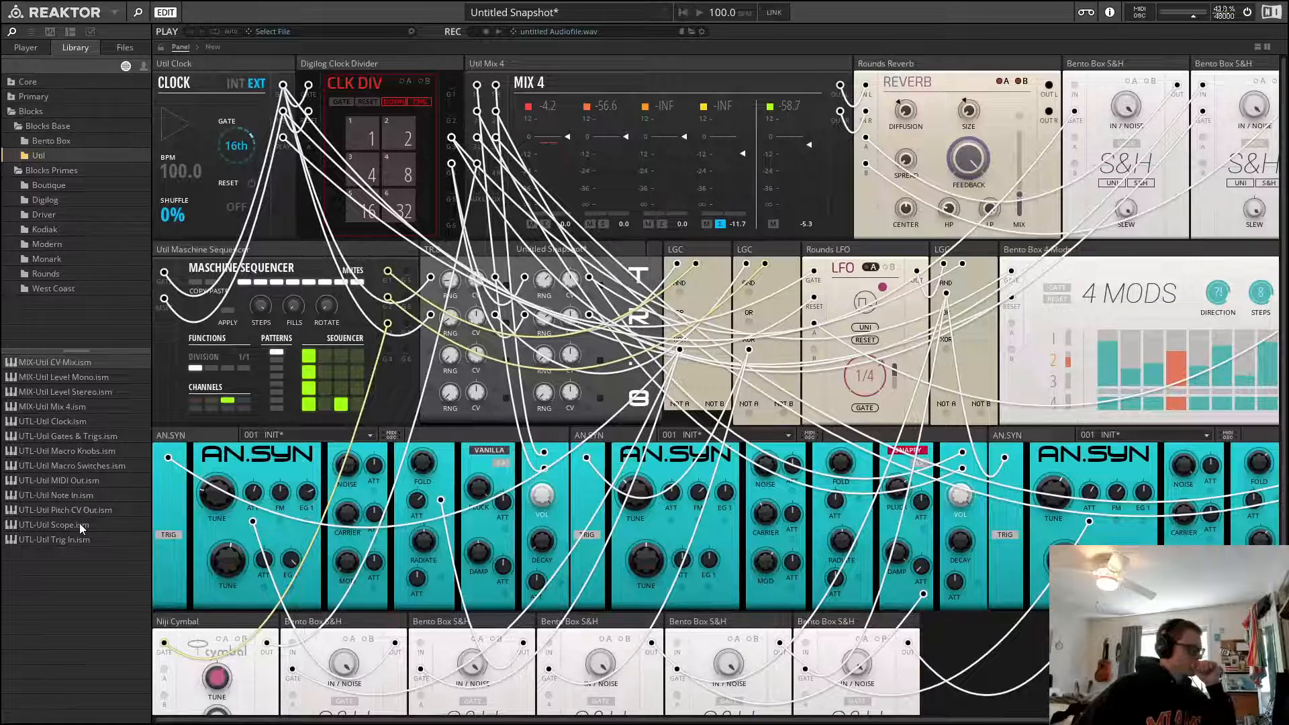
{"action": "left_click", "coordinate": [101, 393]}
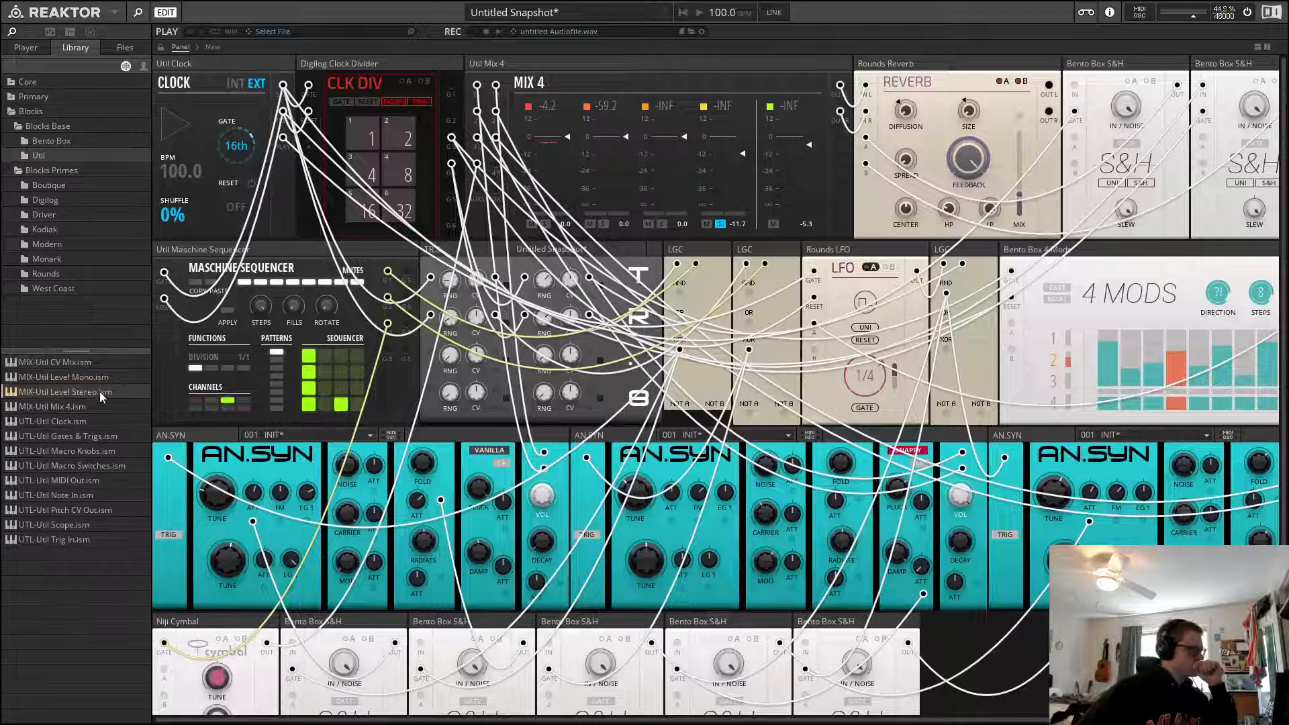
{"action": "left_click", "coordinate": [91, 405]}
{"action": "left_click", "coordinate": [90, 421]}
{"action": "left_click", "coordinate": [89, 438]}
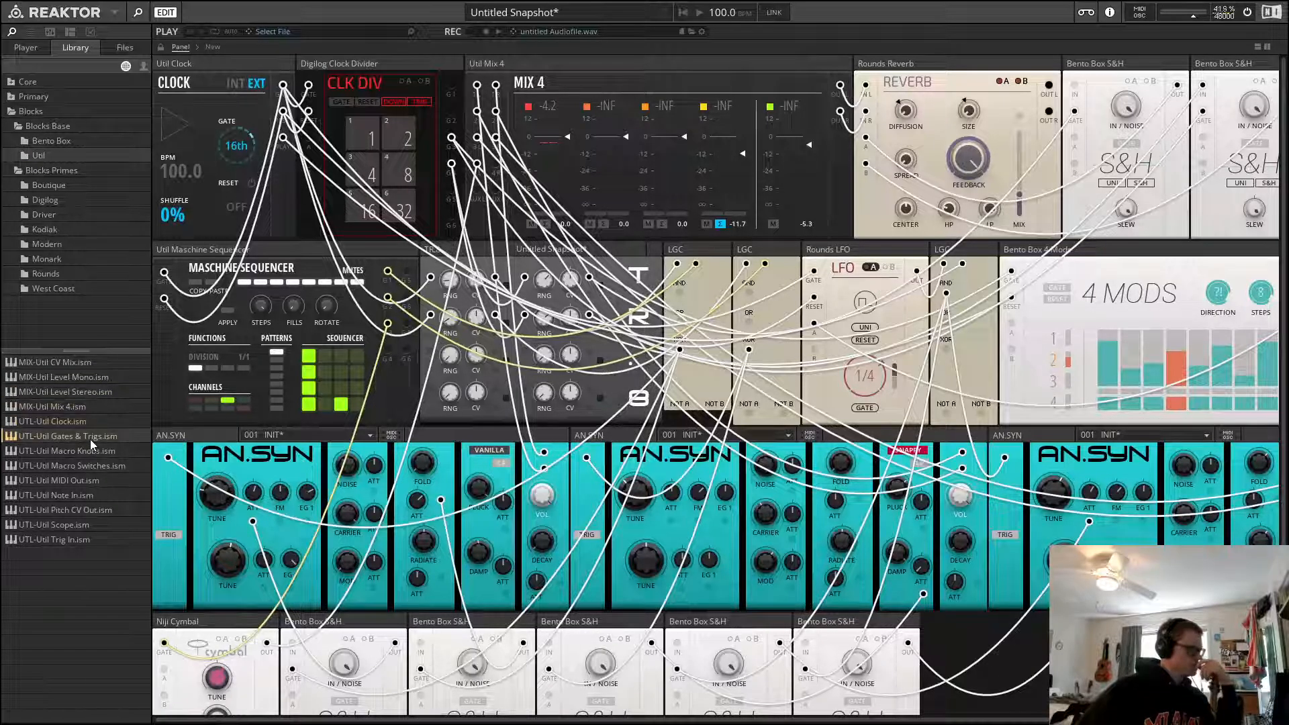
{"action": "left_click", "coordinate": [90, 450]}
{"action": "left_click", "coordinate": [97, 466]}
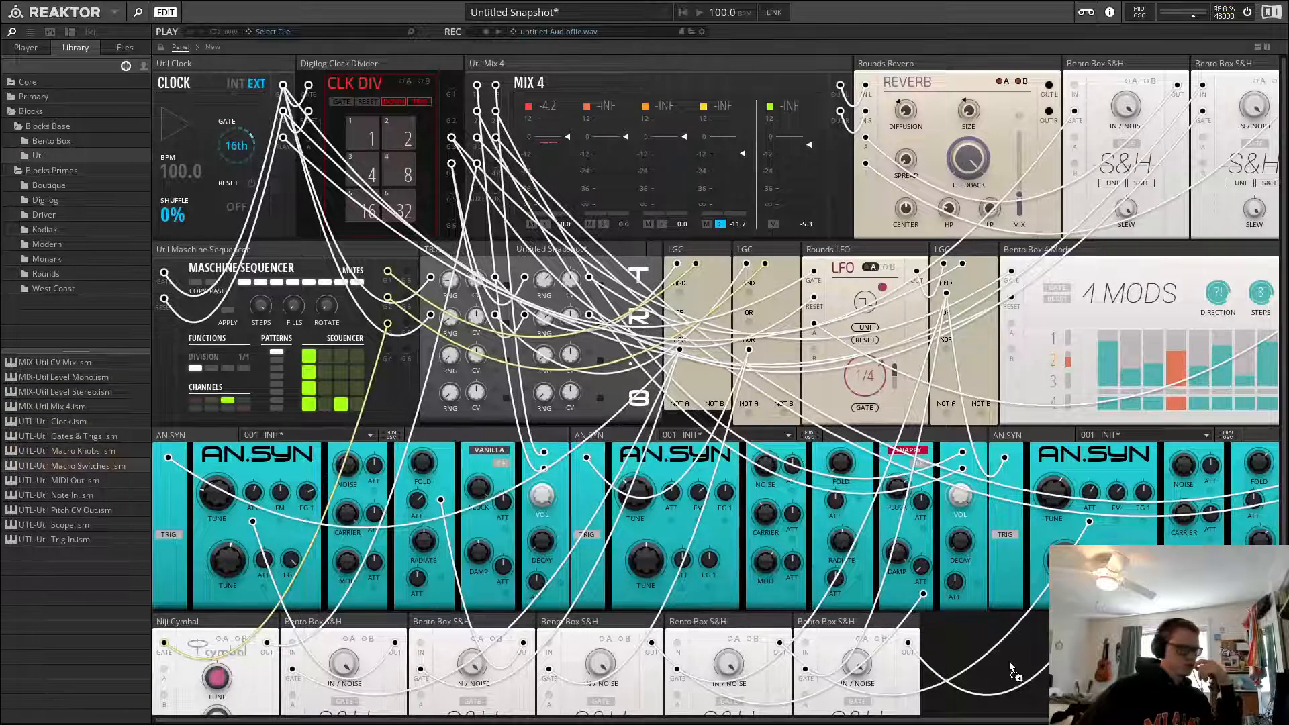
{"action": "scroll", "coordinate": [1002, 644], "scroll_direction": "down", "scroll_amount": 3}
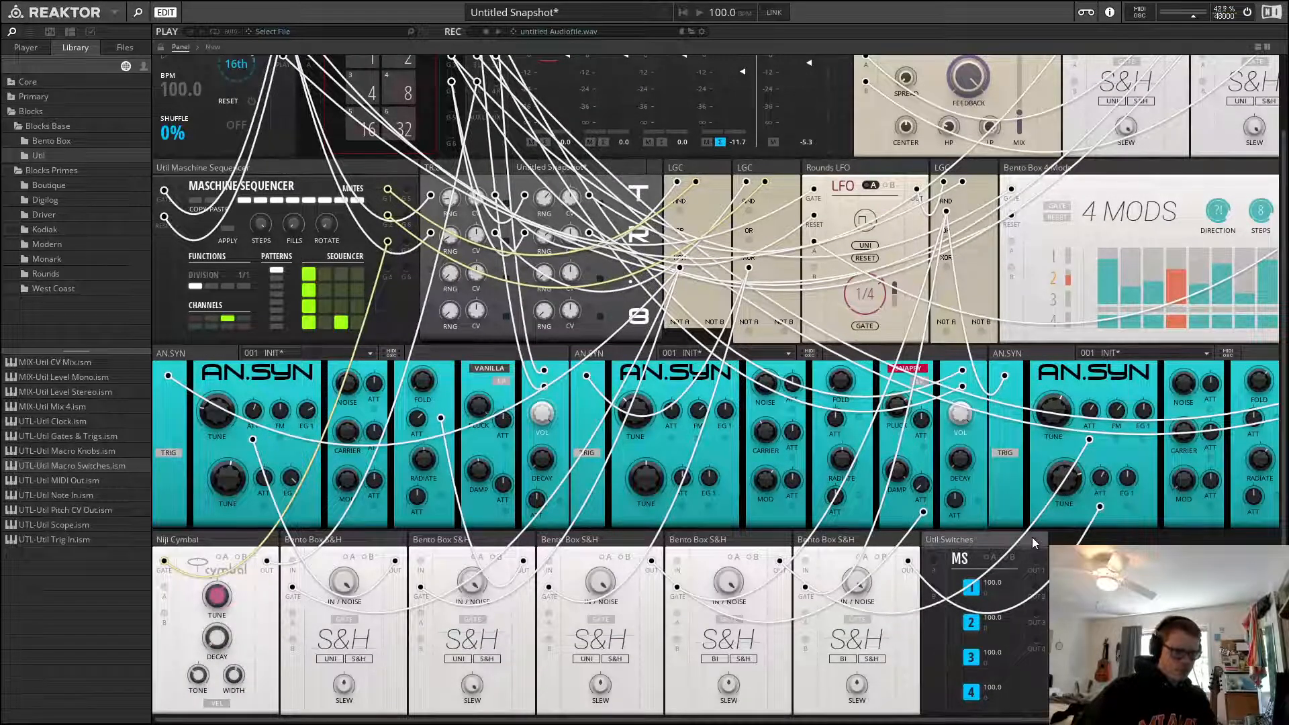
{"action": "double_click", "coordinate": [975, 587]}
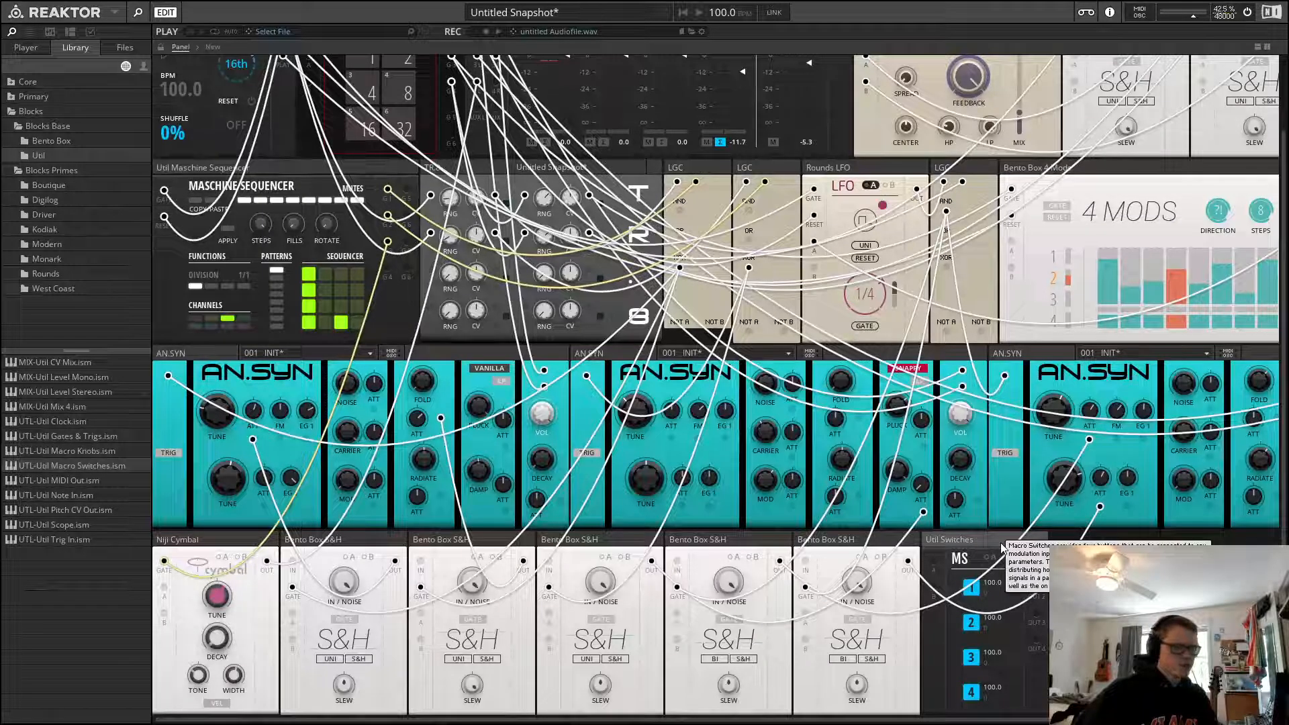
{"action": "key", "text": "Delete"}
Play the patch, toggle mutes on mixer channels 1 and 2 to audition them, and mute channel 4
{"action": "scroll", "coordinate": [1068, 476], "scroll_direction": "up", "scroll_amount": 3}
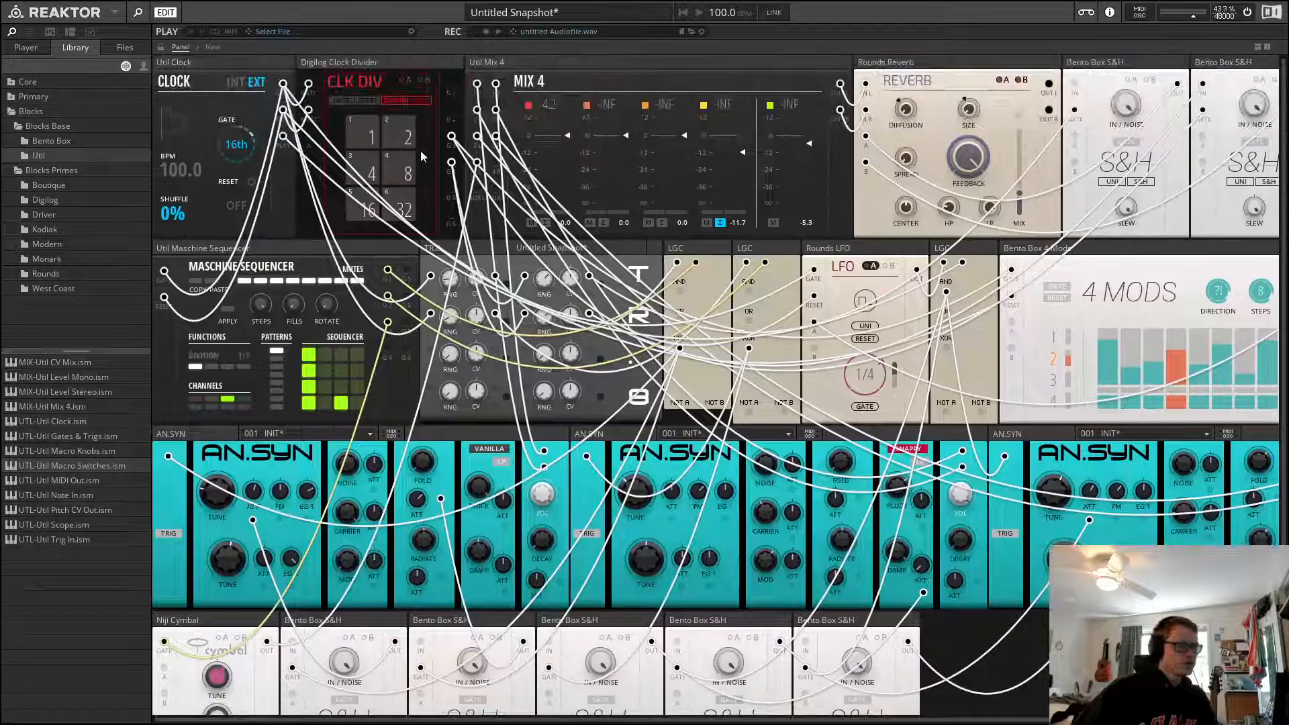
{"action": "left_click", "coordinate": [598, 70]}
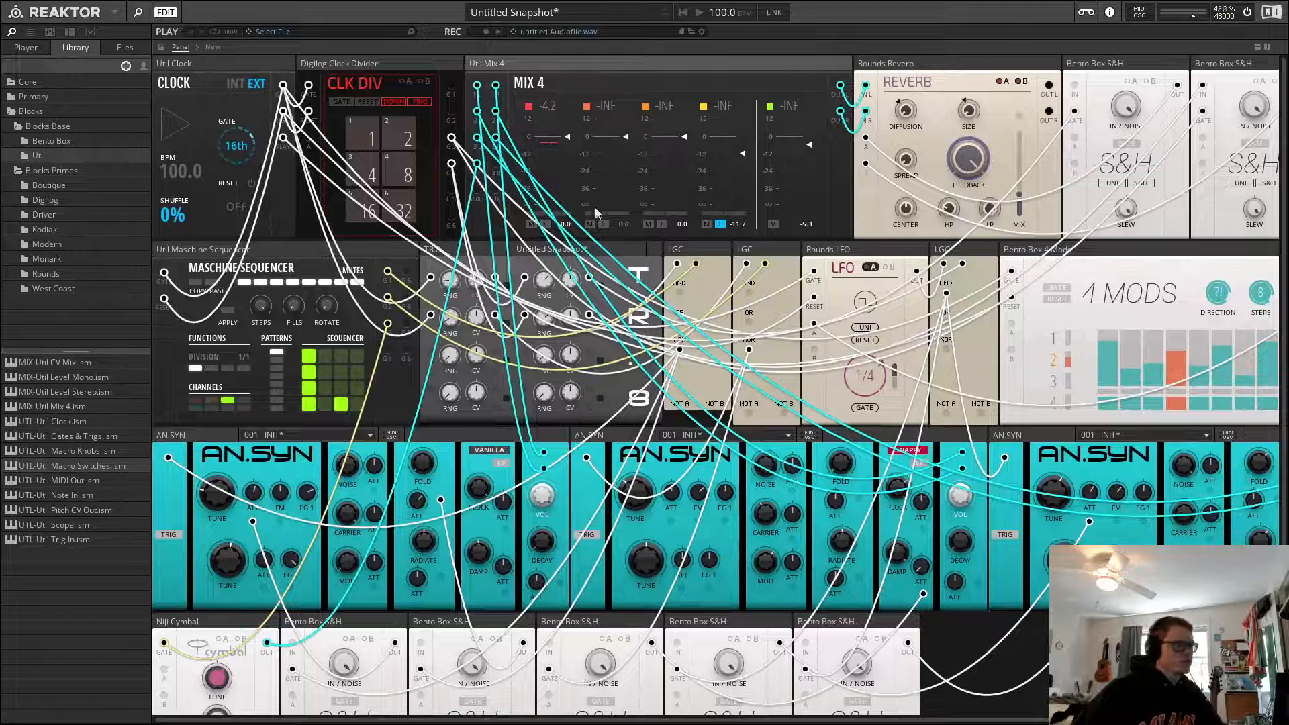
{"action": "key", "text": "space"}
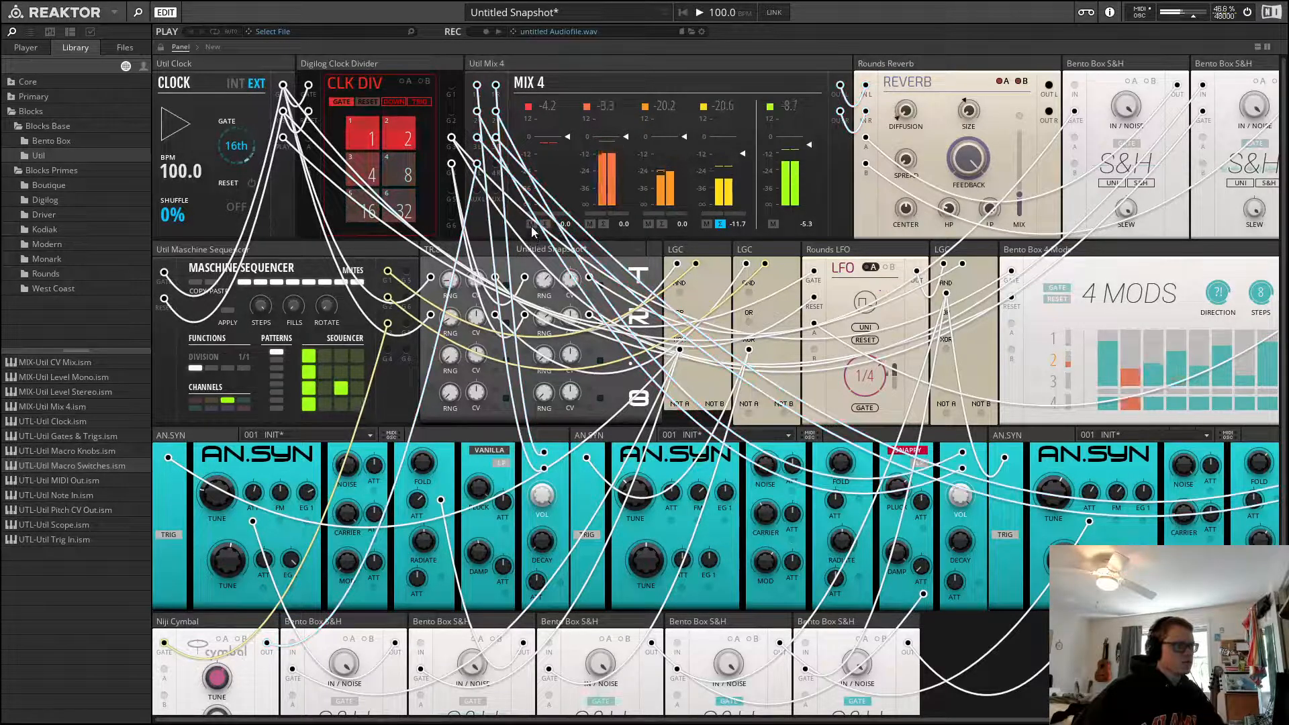
{"action": "left_click", "coordinate": [531, 224]}
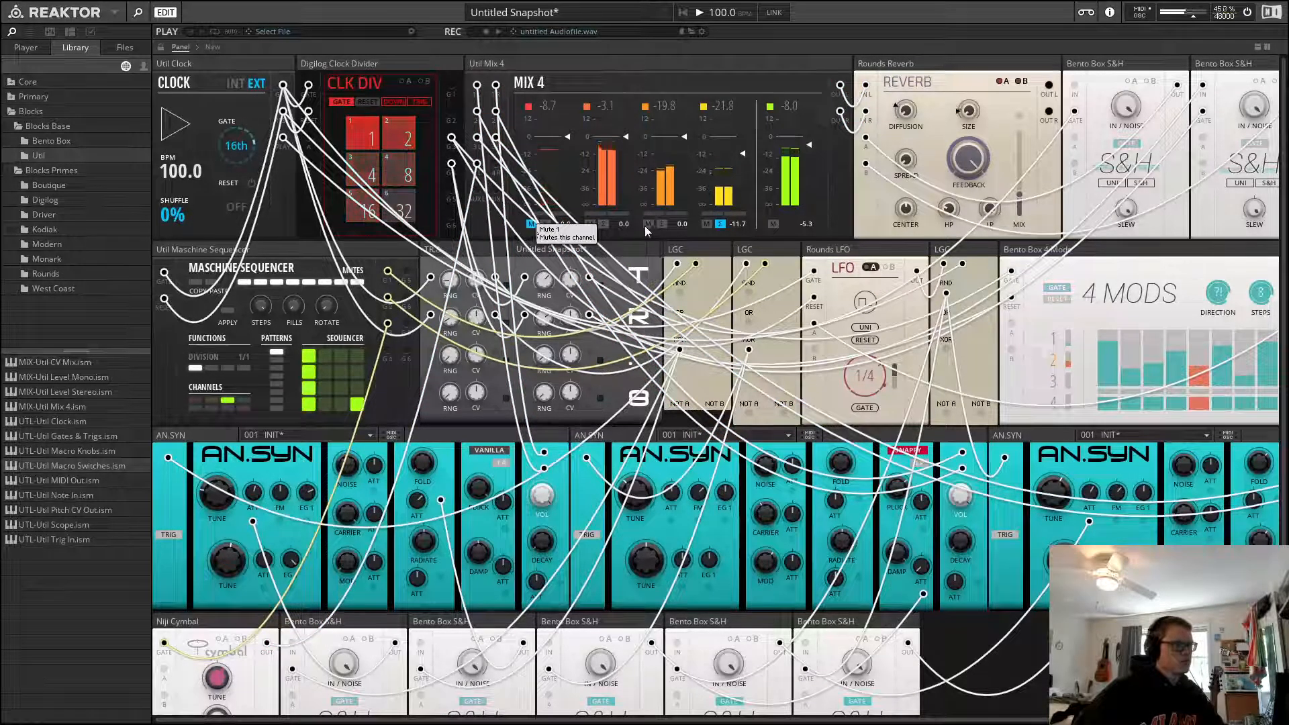
{"action": "left_click", "coordinate": [590, 224]}
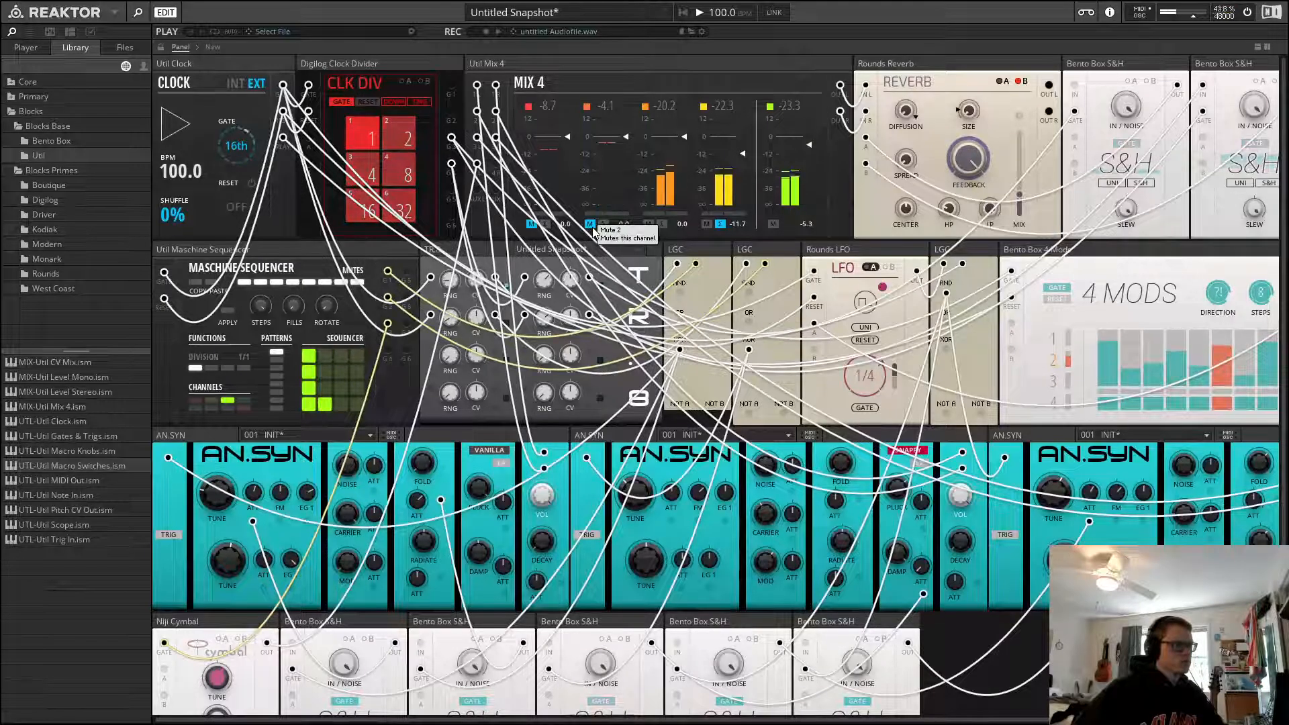
{"action": "left_click", "coordinate": [706, 224]}
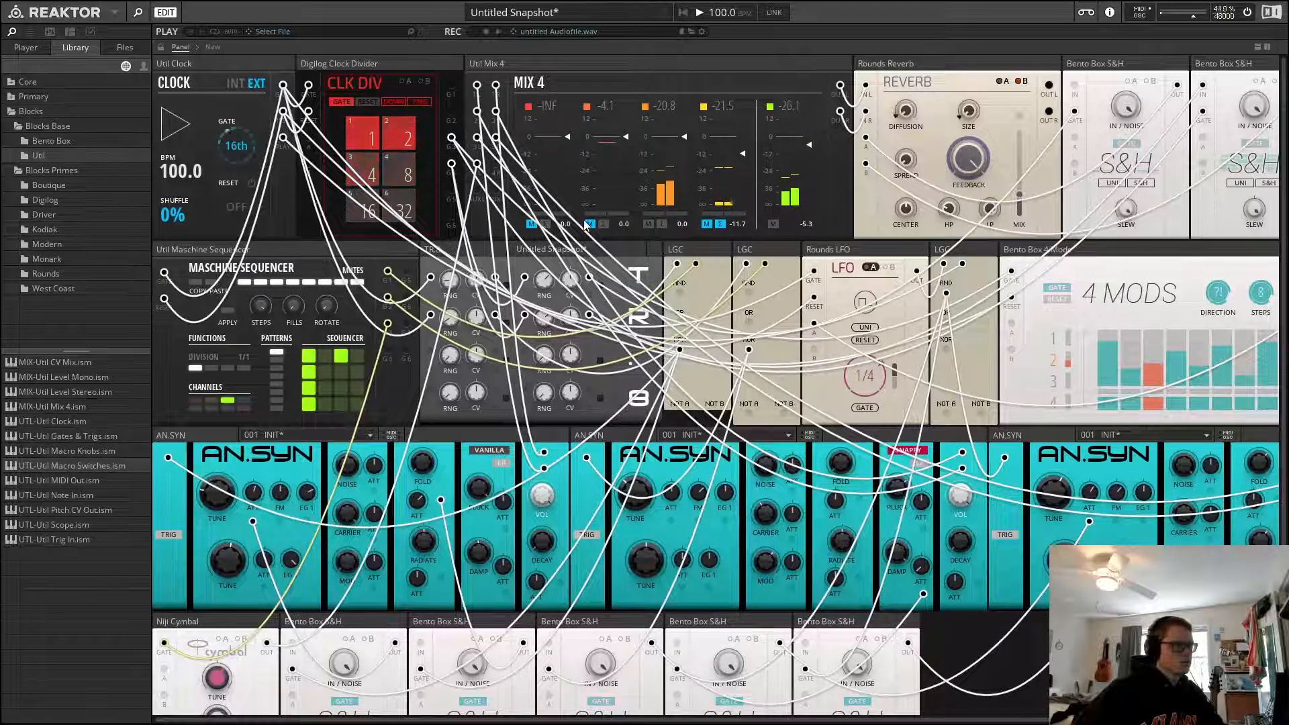
{"action": "left_click", "coordinate": [531, 224]}
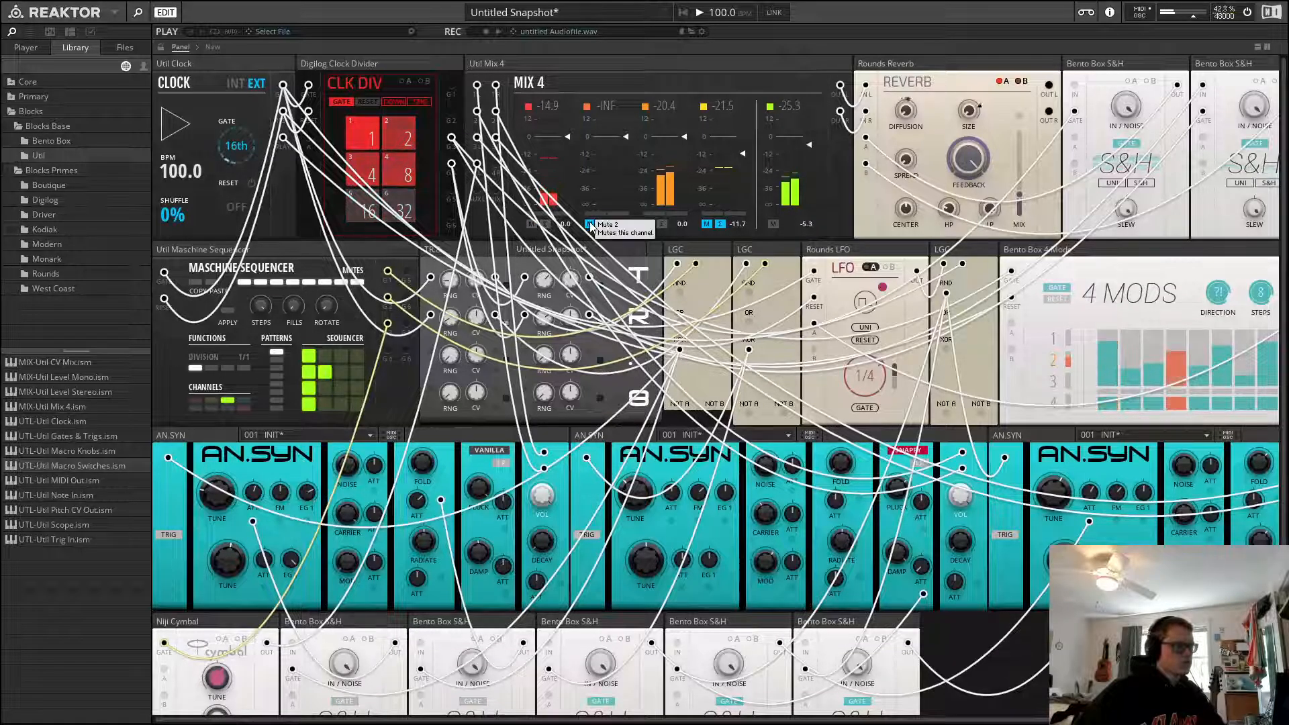
{"action": "left_click", "coordinate": [589, 224]}
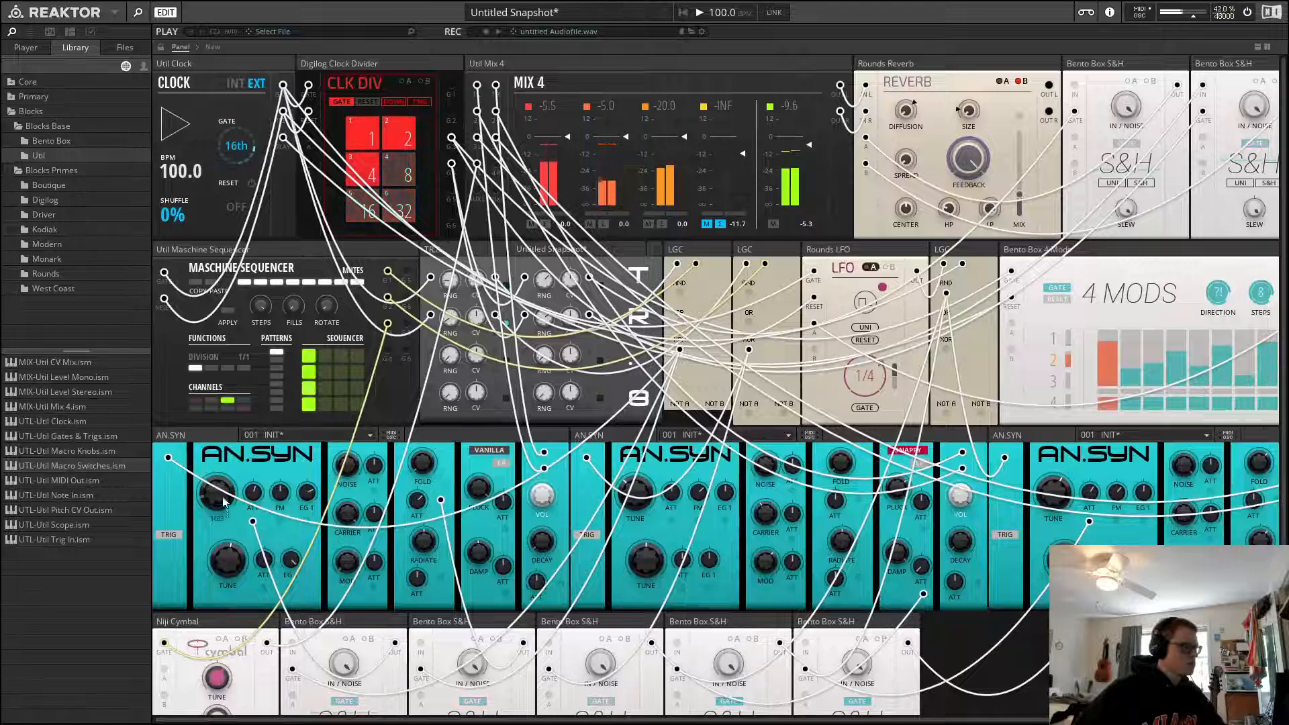
Raise the first AN.SYN's tune knob slightly
{"action": "left_click_drag", "start_coordinate": [229, 489], "coordinate": [241, 493]}
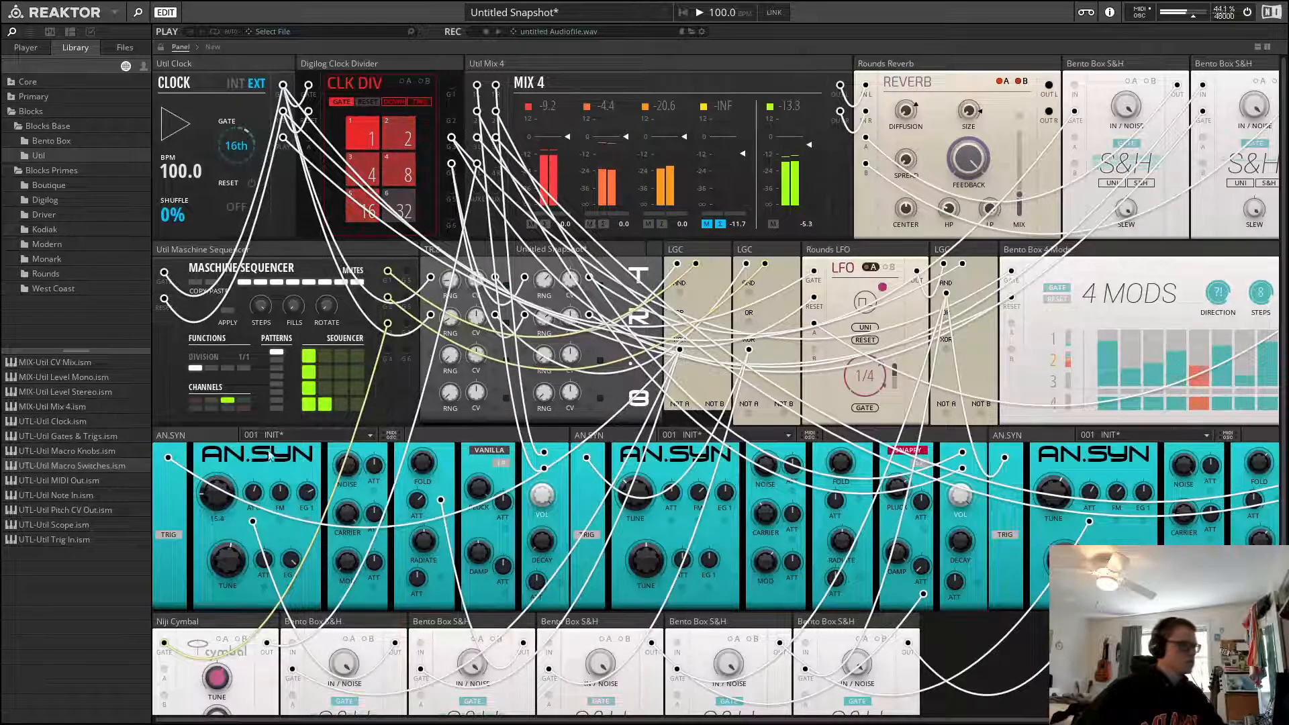
{"action": "scroll", "coordinate": [610, 472], "scroll_direction": "down", "scroll_amount": 2}
{"action": "scroll", "coordinate": [1025, 617], "scroll_direction": "down", "scroll_amount": 1}
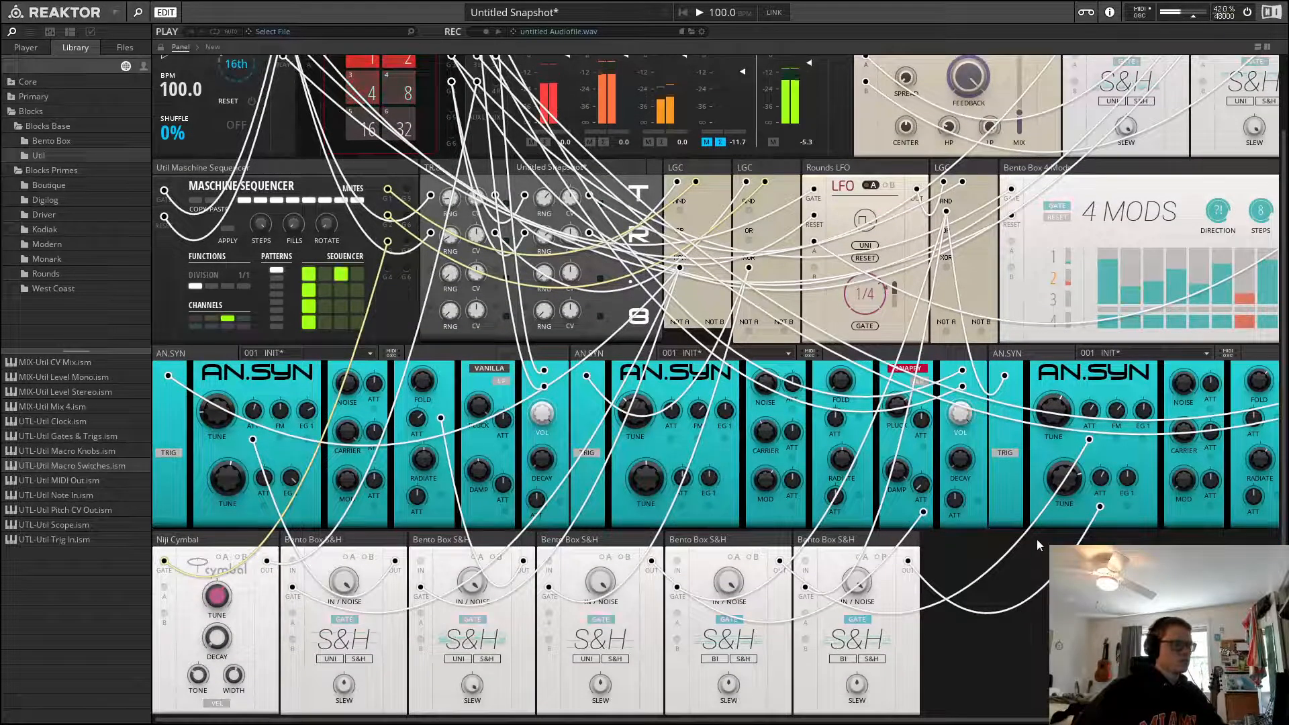
{"action": "scroll", "coordinate": [990, 582], "scroll_direction": "up", "scroll_amount": 3}
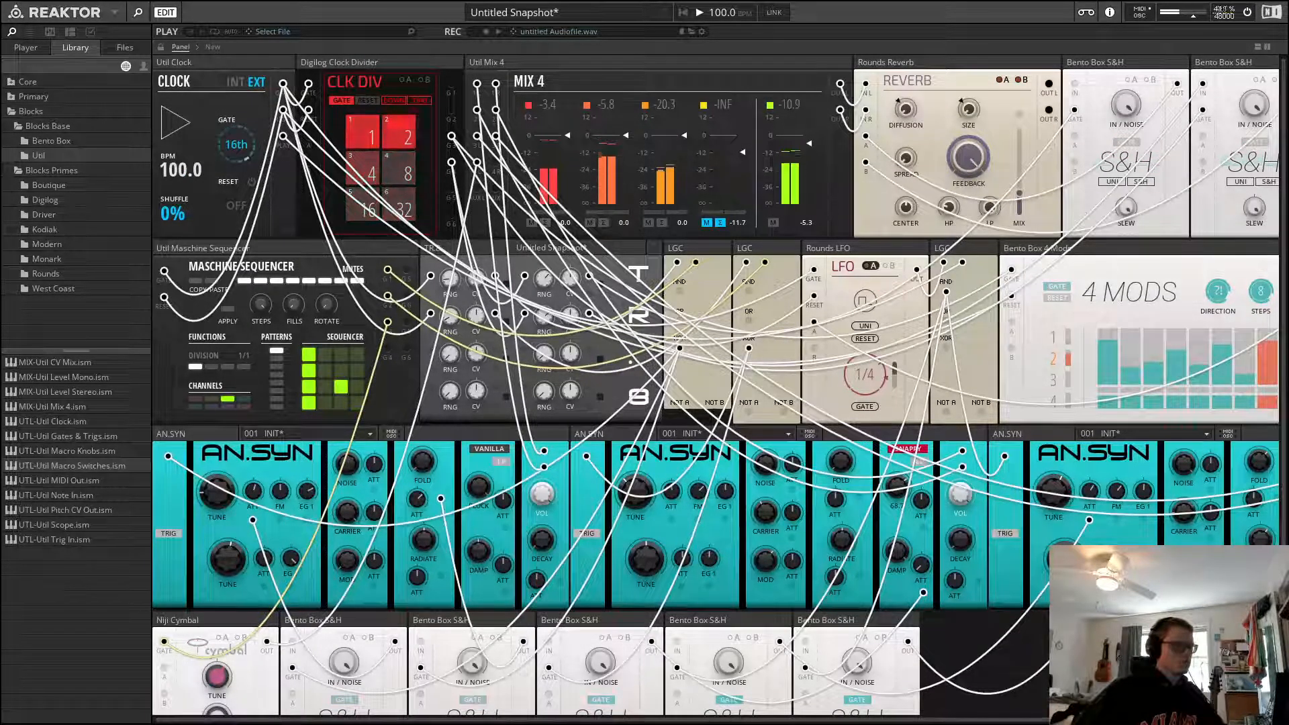
Add a sixth Bento Box Sample & Hold and patch an LGC output to the fourth Sample & Hold's gate
{"action": "left_click_drag", "start_coordinate": [1048, 721], "coordinate": [1165, 721]}
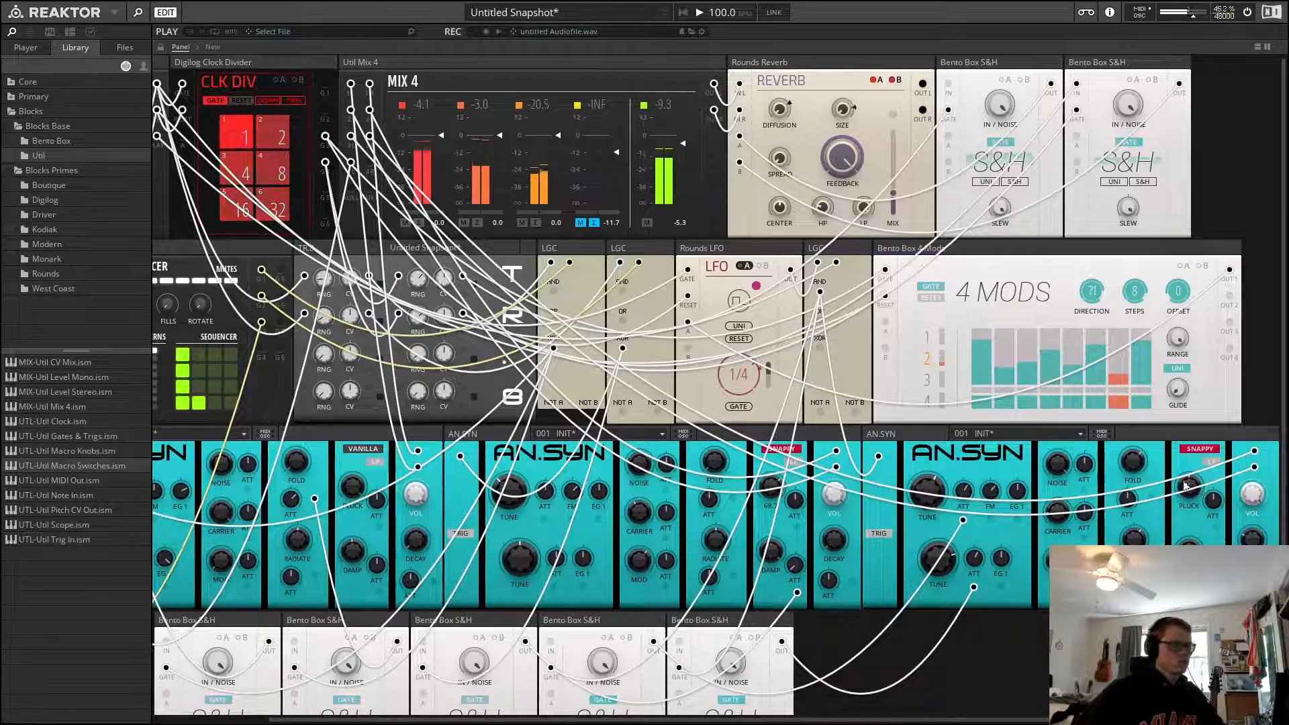
{"action": "left_click_drag", "start_coordinate": [1126, 472], "coordinate": [1126, 467]}
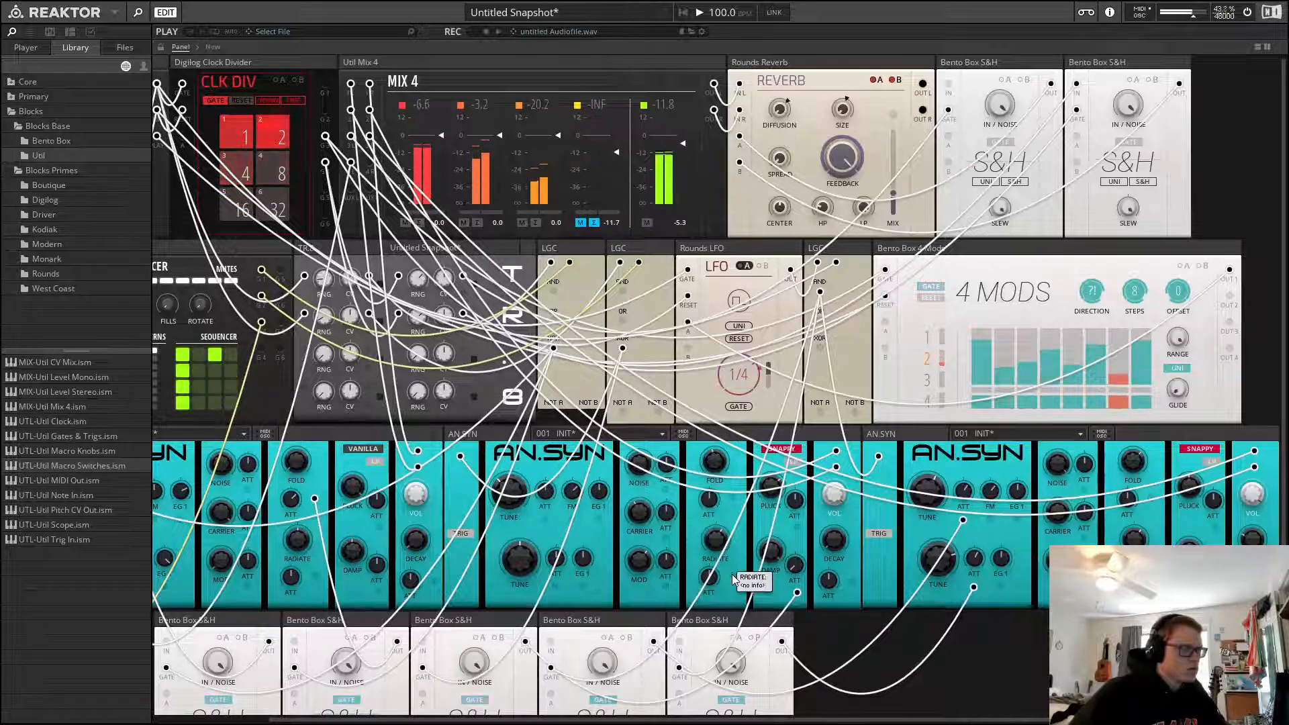
{"action": "scroll", "coordinate": [911, 646], "scroll_direction": "down", "scroll_amount": 2}
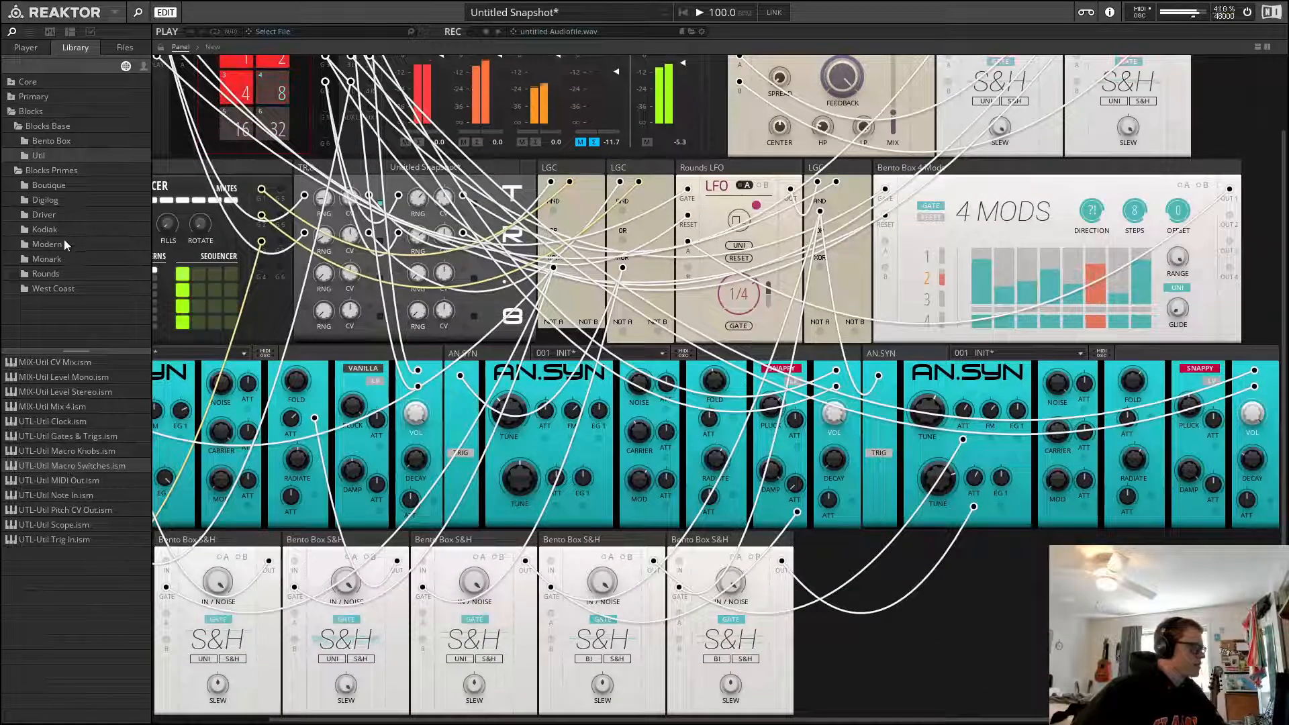
{"action": "left_click", "coordinate": [69, 140]}
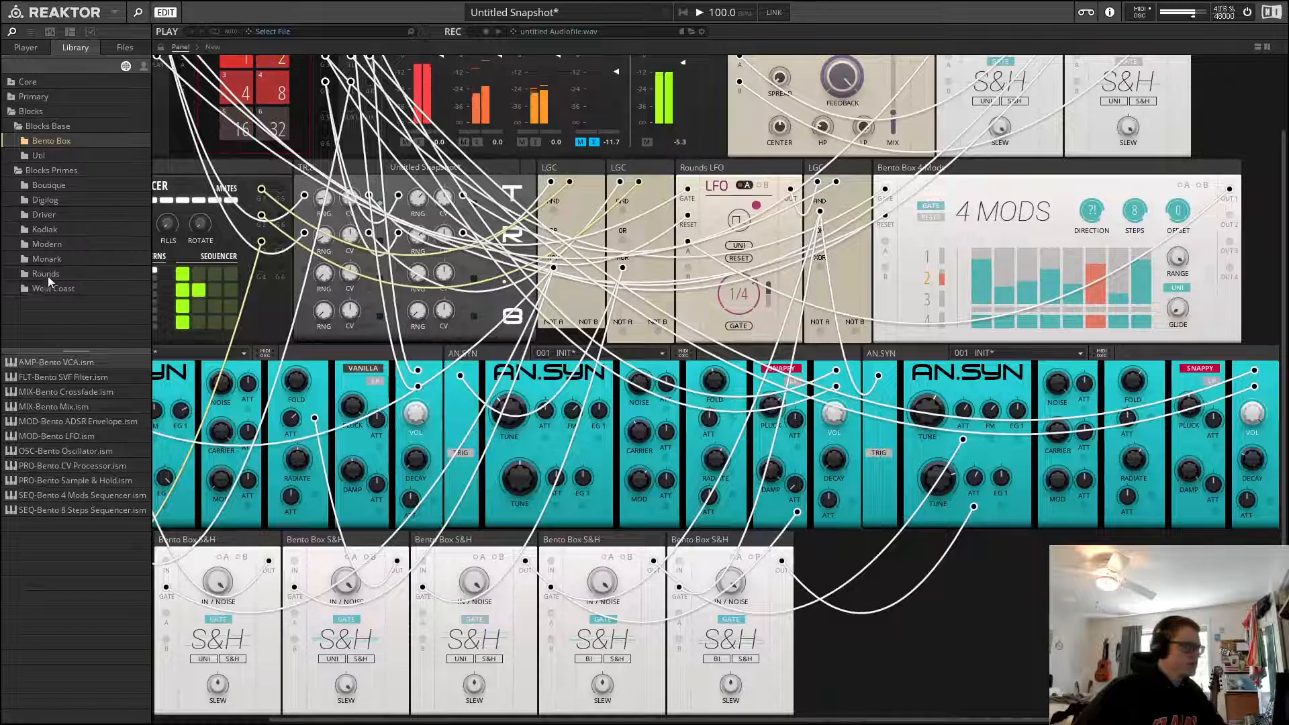
{"action": "left_click_drag", "start_coordinate": [81, 481], "coordinate": [589, 542]}
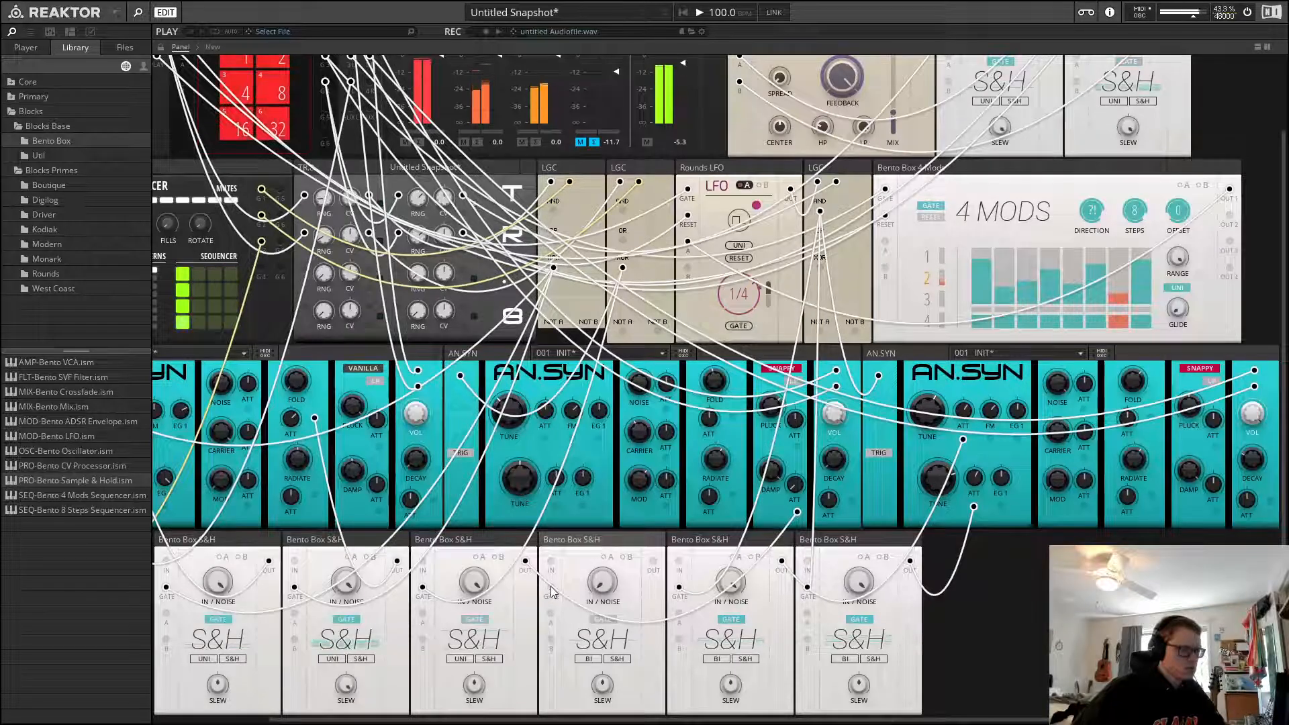
{"action": "left_click_drag", "start_coordinate": [550, 588], "coordinate": [622, 268]}
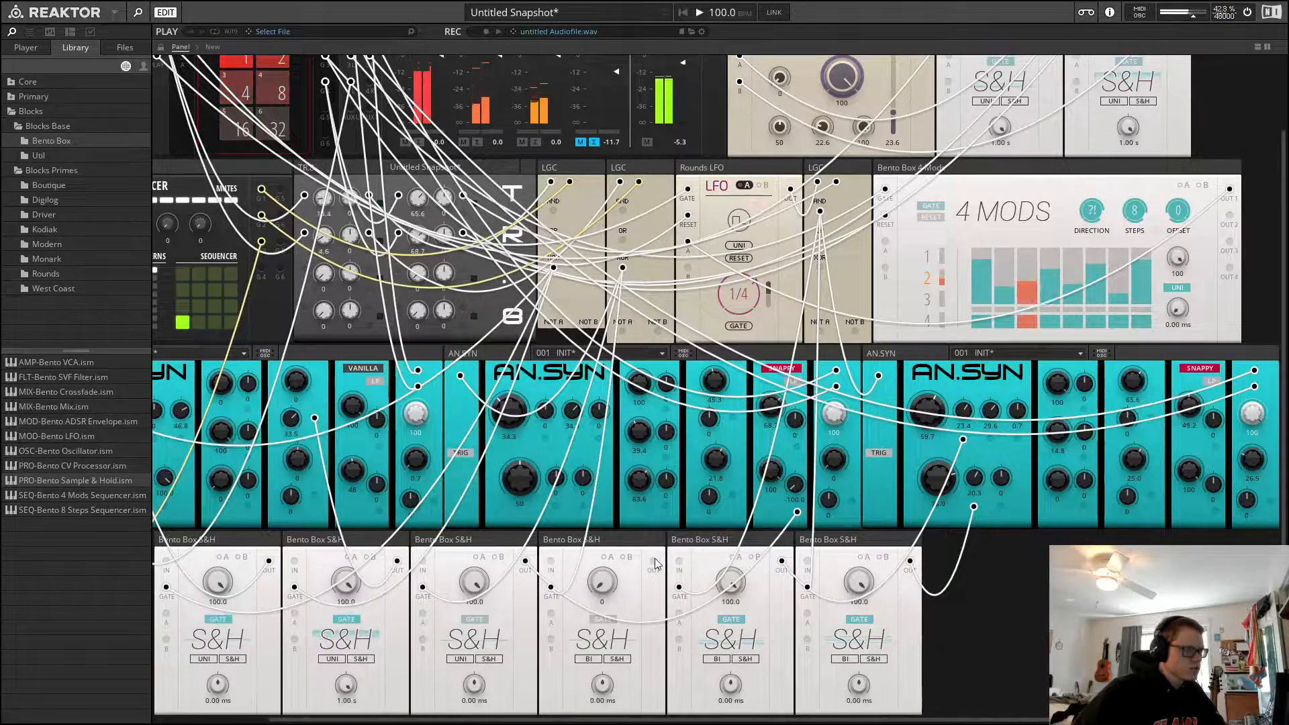
Patch the fourth Sample & Hold's output into the second AN.SYN's modulation input and adjust its Fold knob
{"action": "left_click_drag", "start_coordinate": [654, 561], "coordinate": [734, 494]}
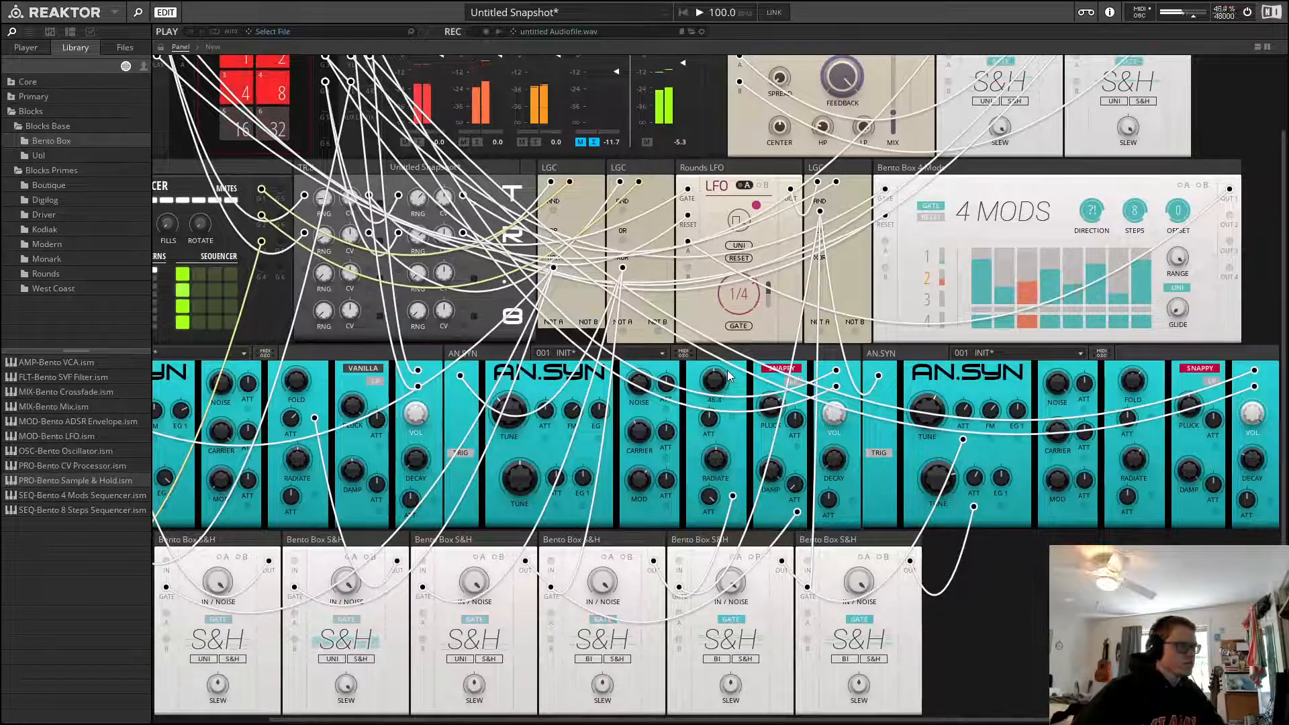
{"action": "left_click_drag", "start_coordinate": [722, 374], "coordinate": [736, 372]}
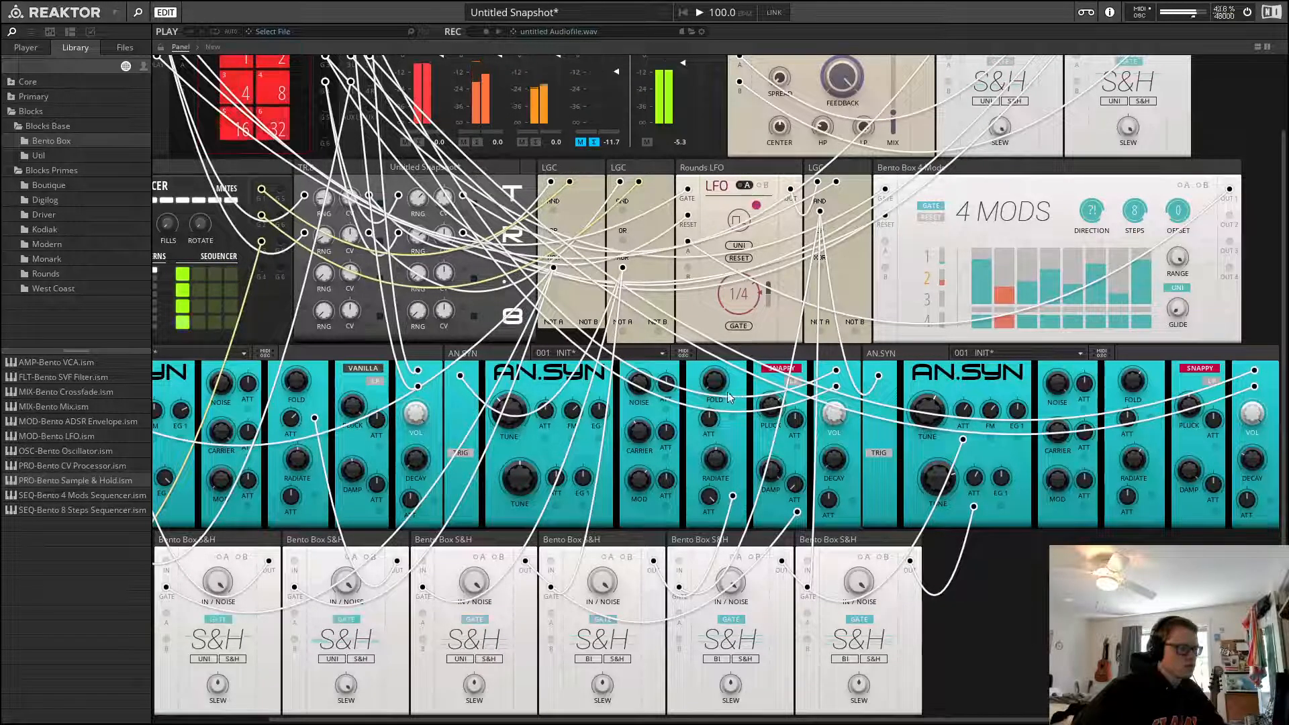
{"action": "left_click_drag", "start_coordinate": [726, 360], "coordinate": [719, 386]}
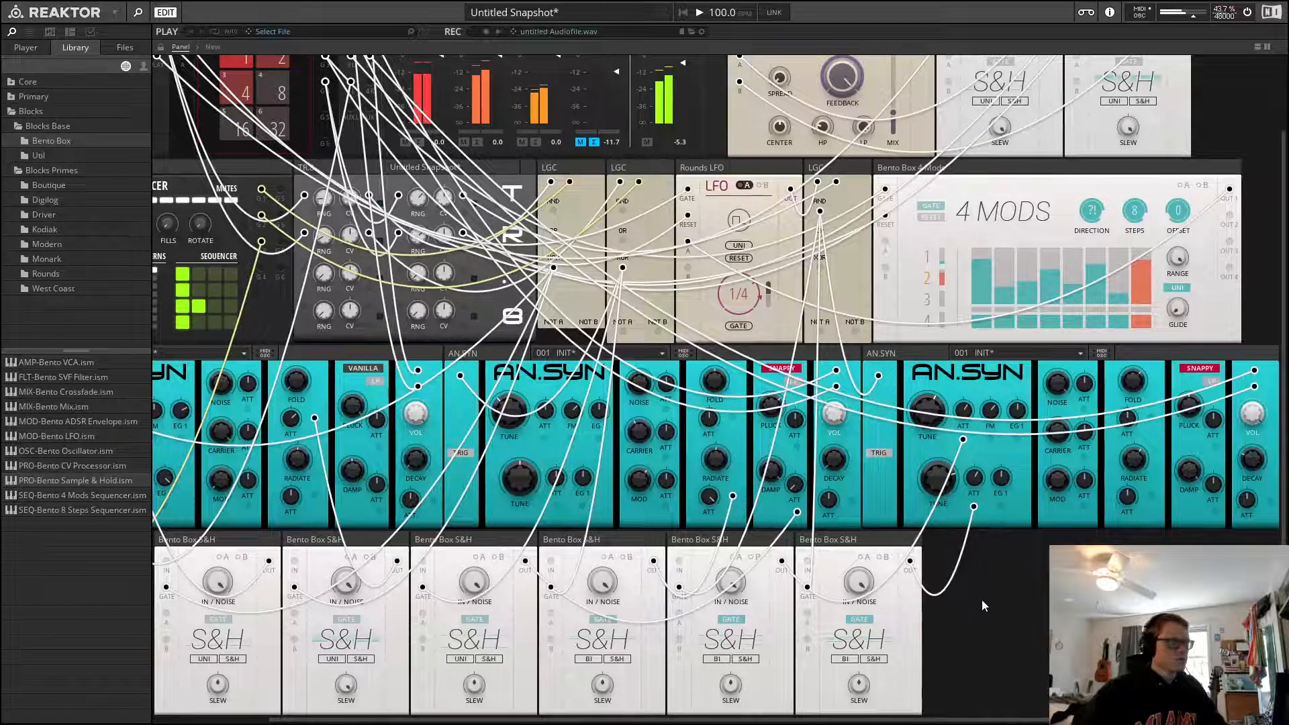
{"action": "scroll", "coordinate": [945, 629], "scroll_direction": "up", "scroll_amount": 2}
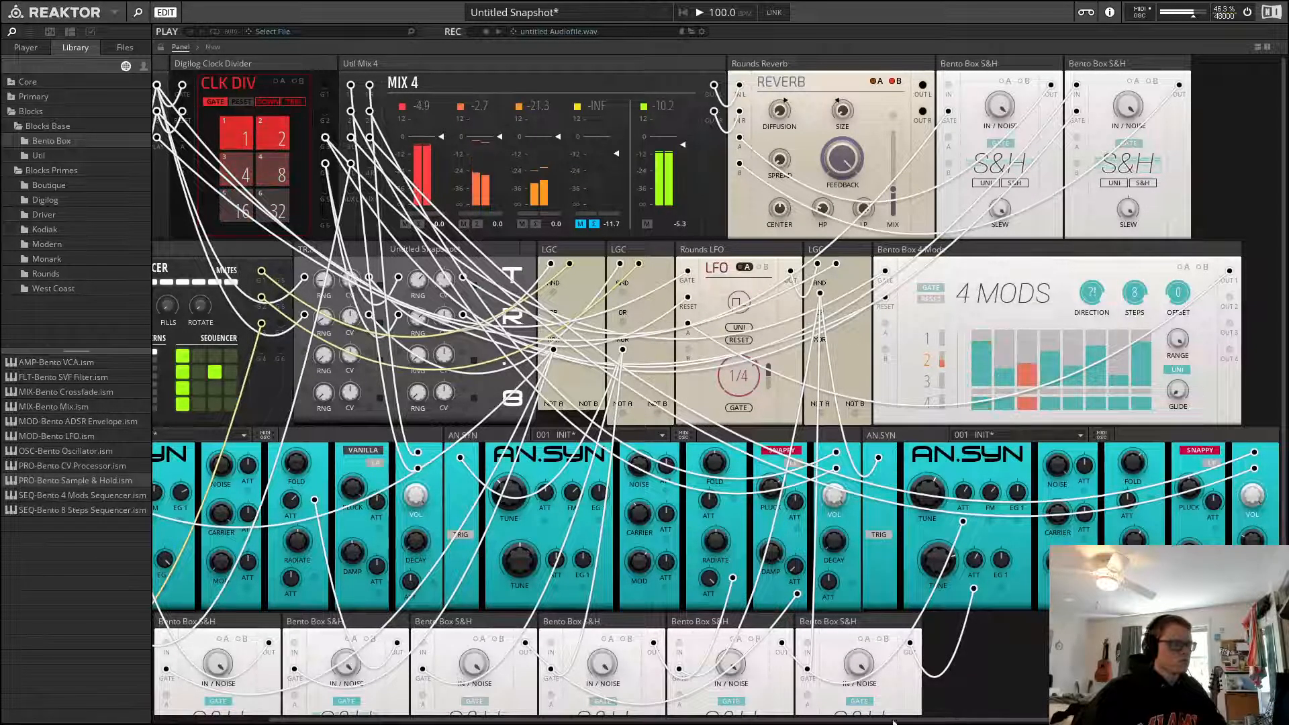
Create a new recording file, activate record mode, and start playback to record the patch's performance
{"action": "left_click_drag", "start_coordinate": [895, 722], "coordinate": [779, 722]}
{"action": "left_click", "coordinate": [698, 16]}
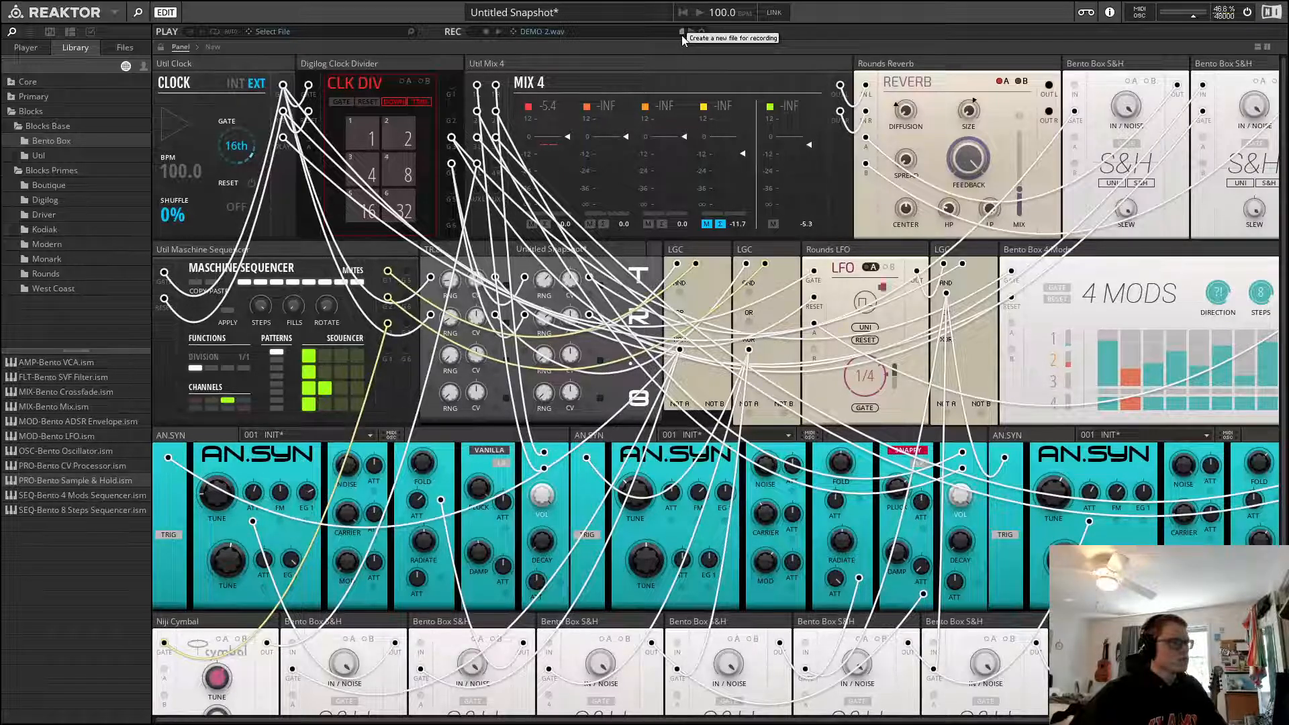
{"action": "left_click", "coordinate": [486, 31]}
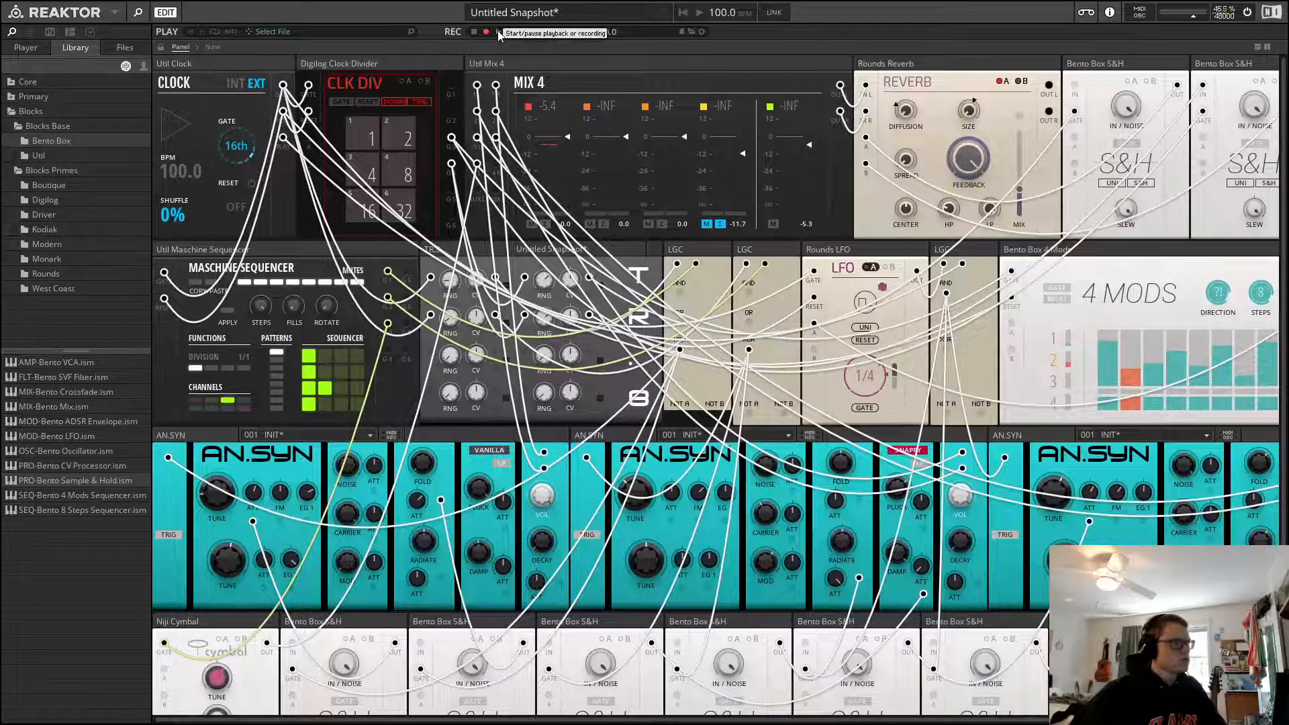
{"action": "left_click", "coordinate": [699, 14]}
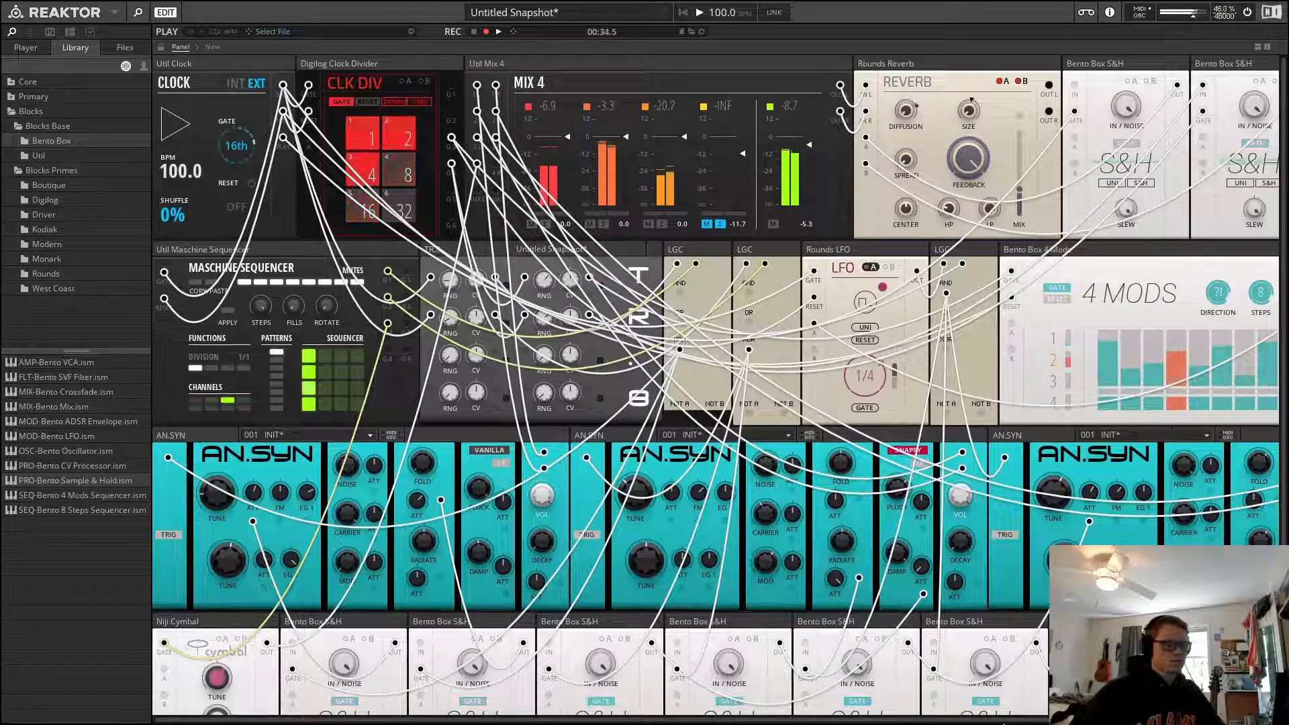
Stop playback and end the recording after about one minute
{"action": "left_click_drag", "start_coordinate": [1005, 721], "coordinate": [1124, 721]}
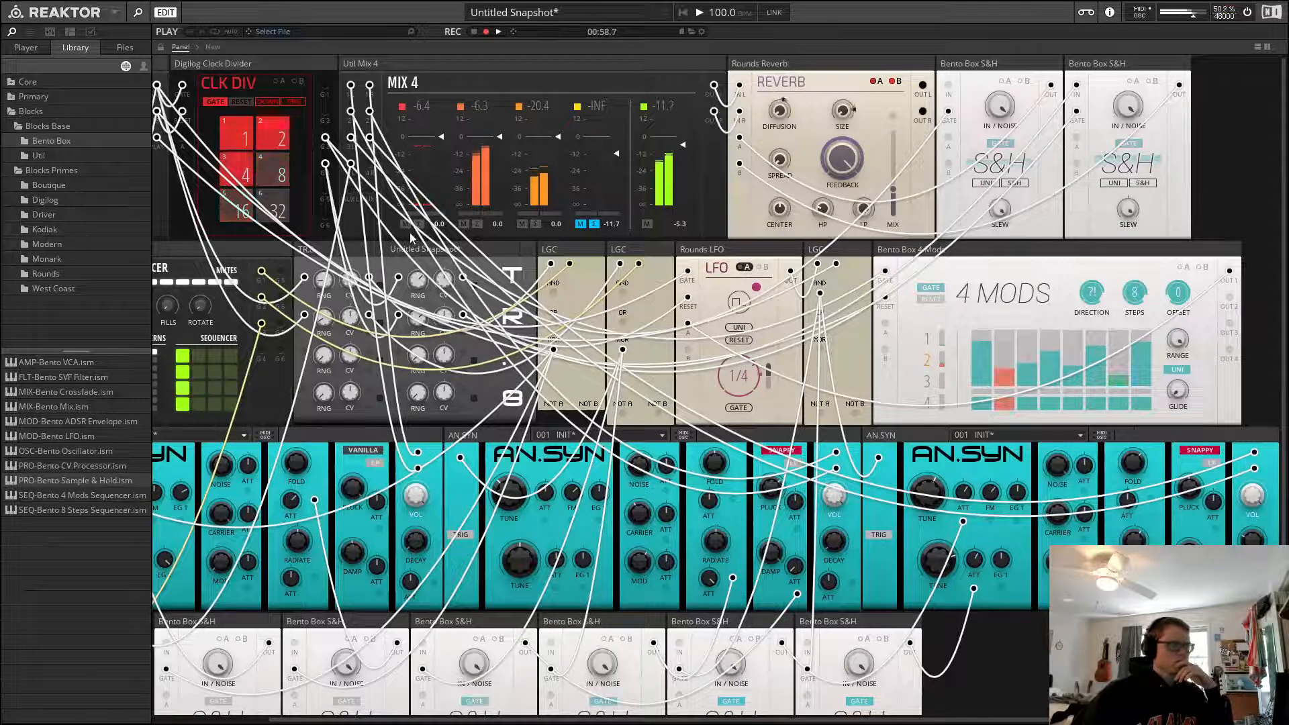
{"action": "left_click", "coordinate": [701, 12]}
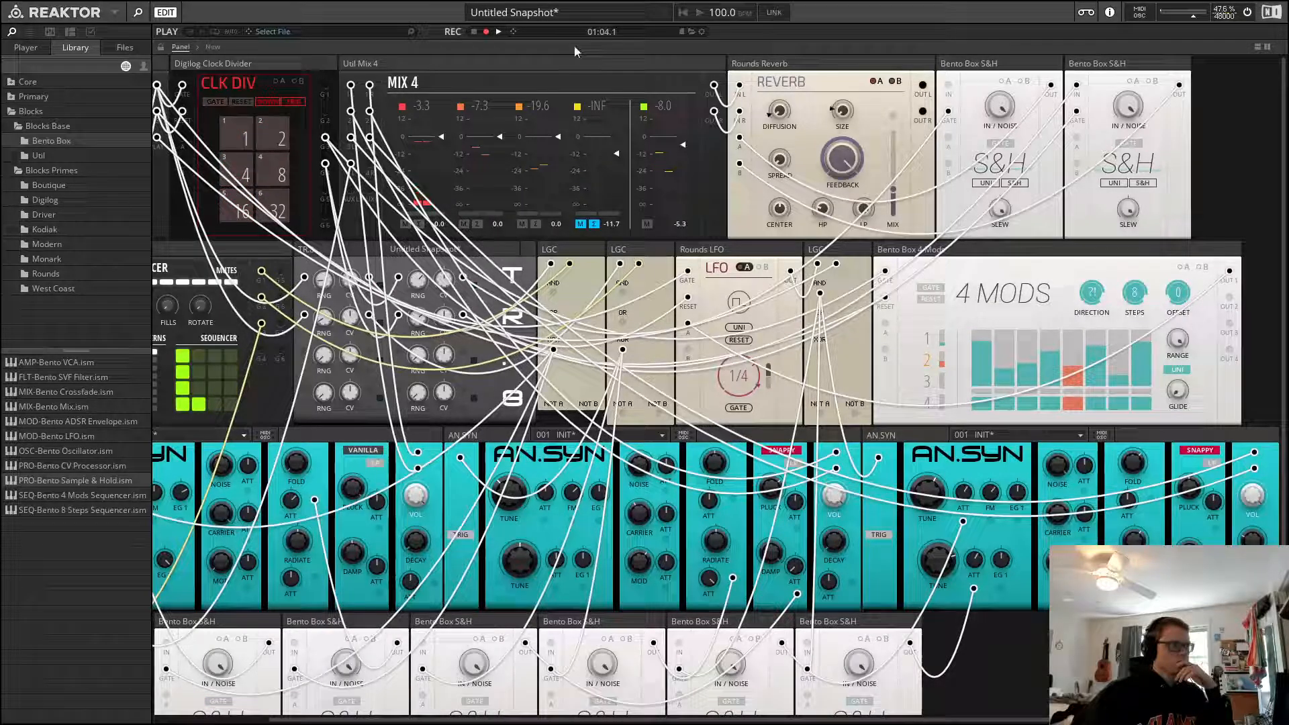
{"action": "left_click", "coordinate": [473, 33]}
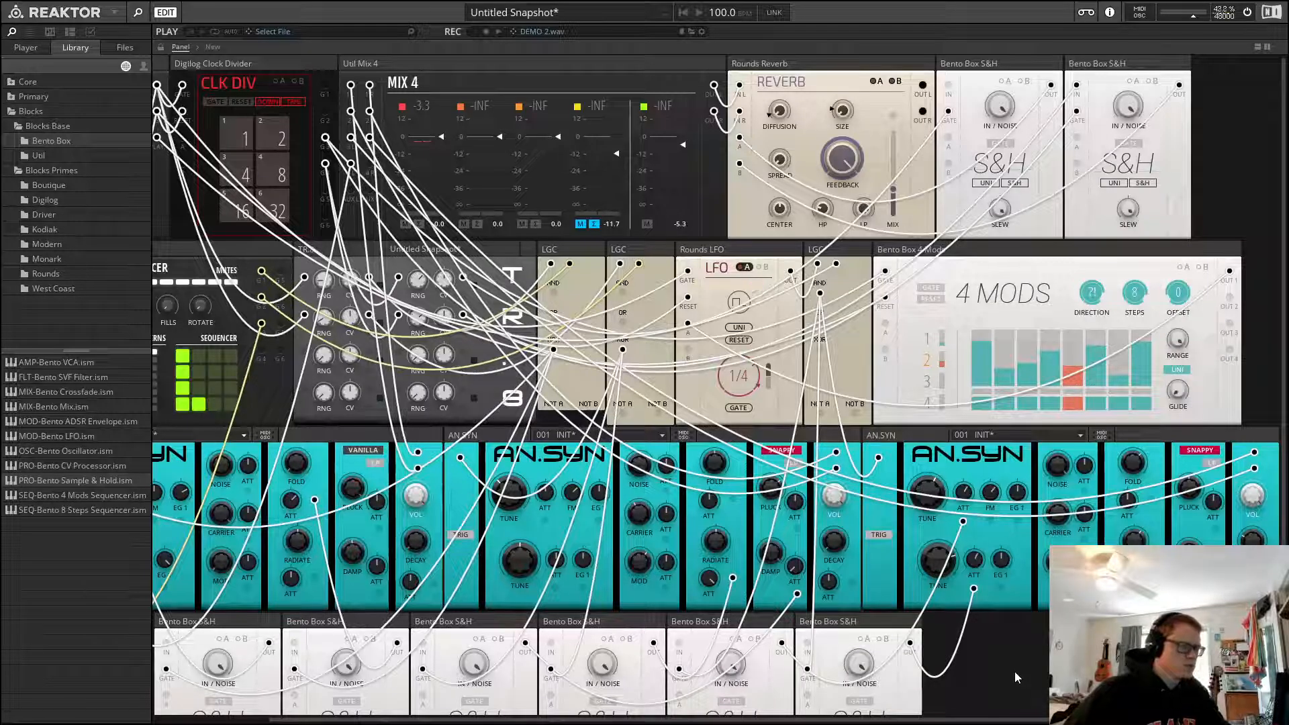
{"action": "scroll", "coordinate": [1014, 672], "scroll_direction": "left", "scroll_amount": 3}
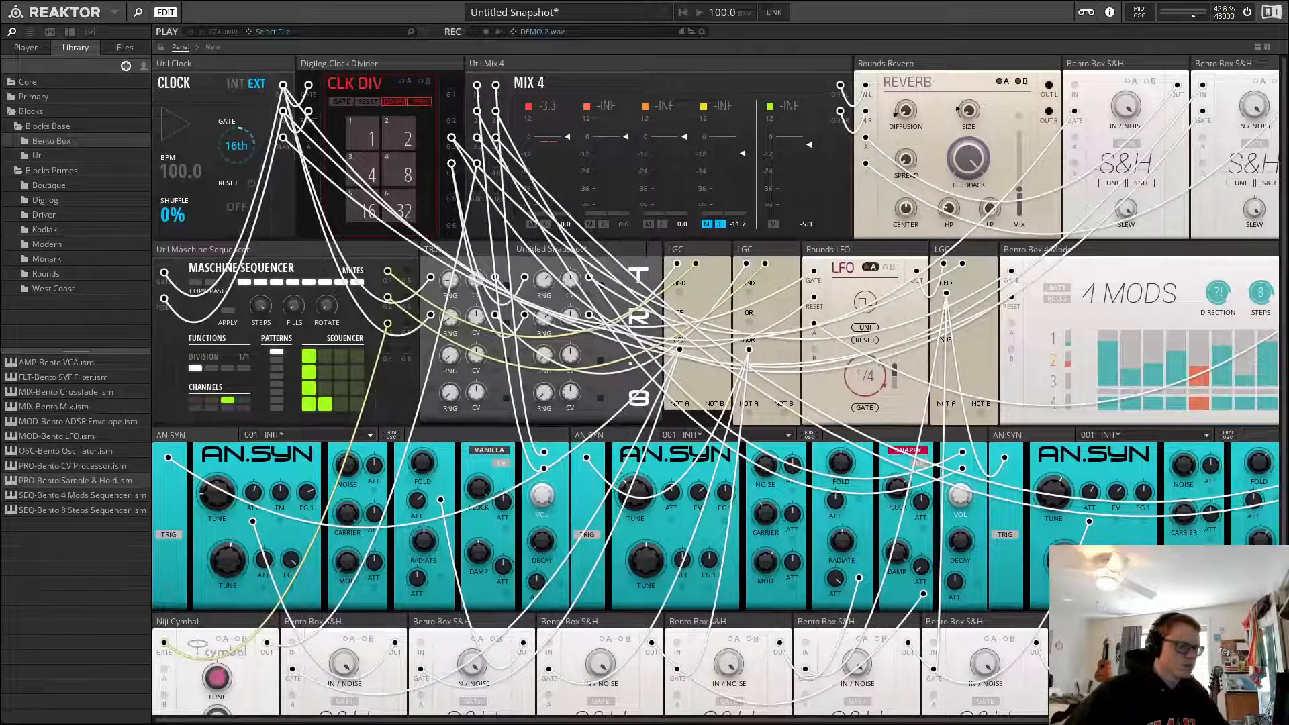
{"action": "left_click_drag", "start_coordinate": [1077, 622], "coordinate": [1094, 652]}
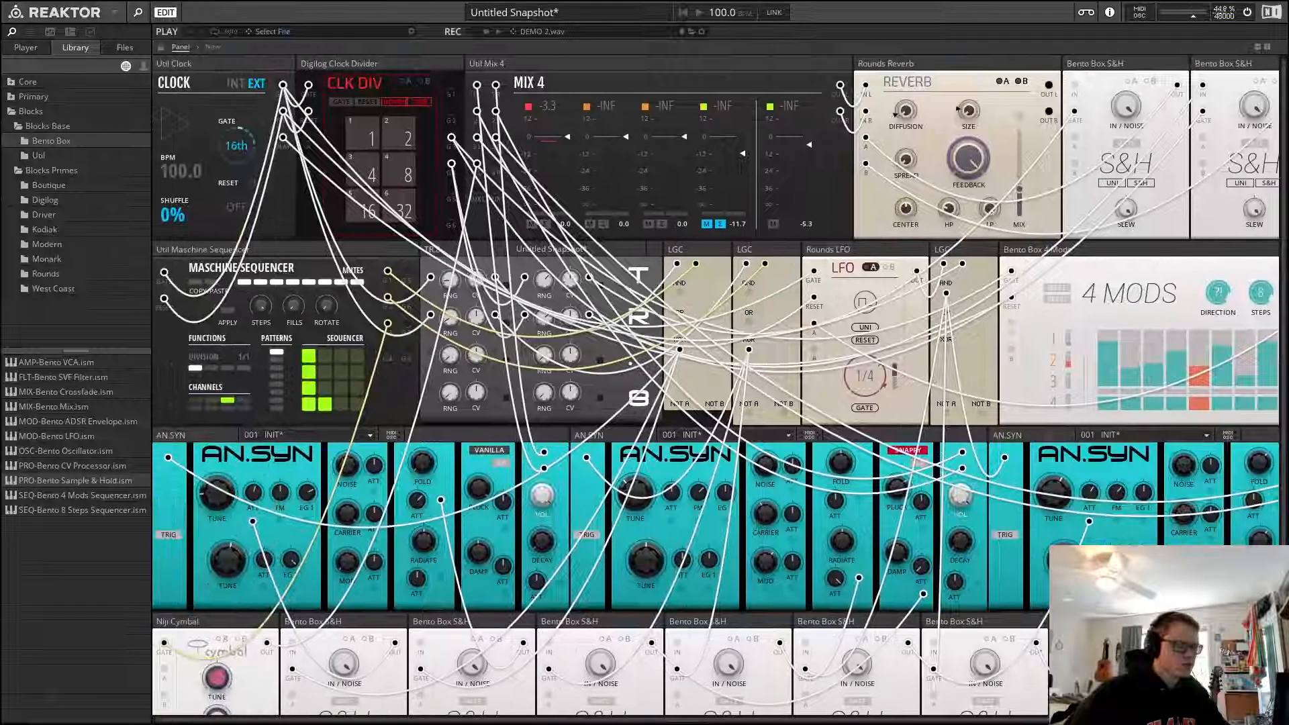